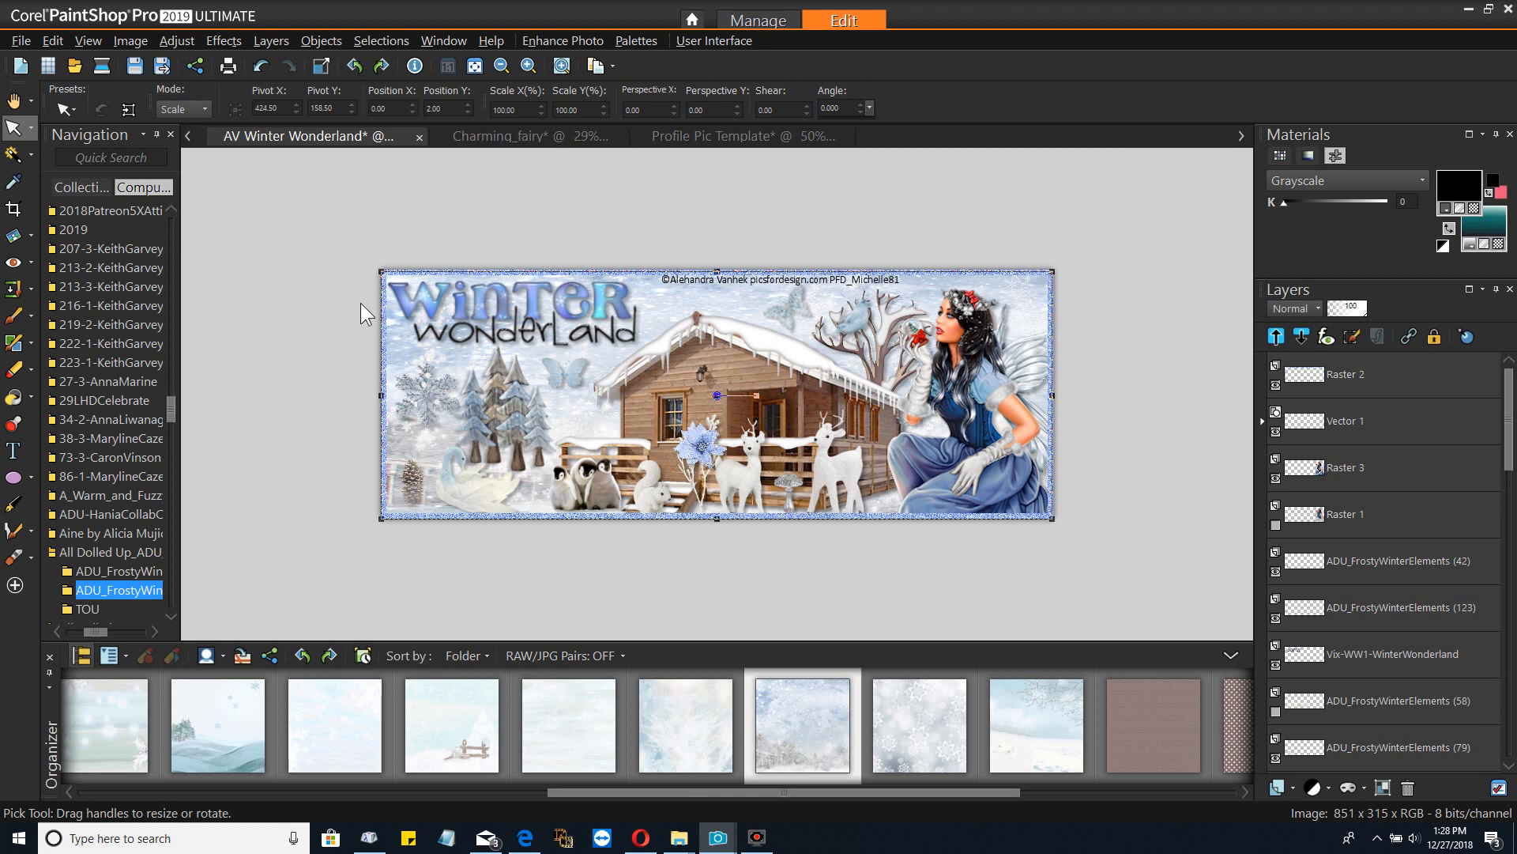
Switch to the Profile Pic Template image
{"action": "left_click", "coordinate": [680, 135]}
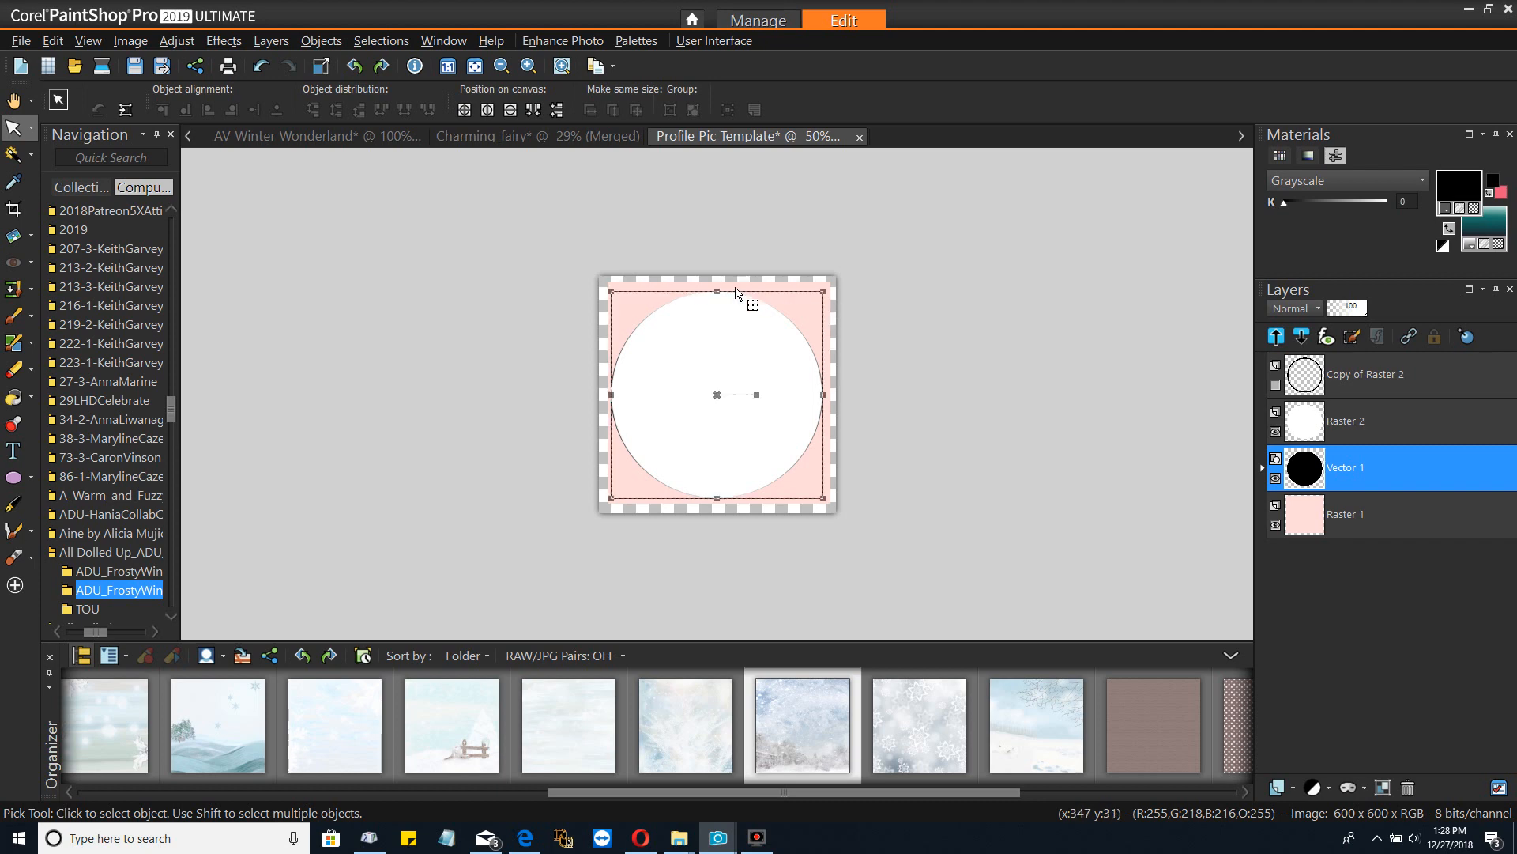
{"action": "scroll", "coordinate": [734, 292], "scroll_direction": "up", "scroll_amount": 2}
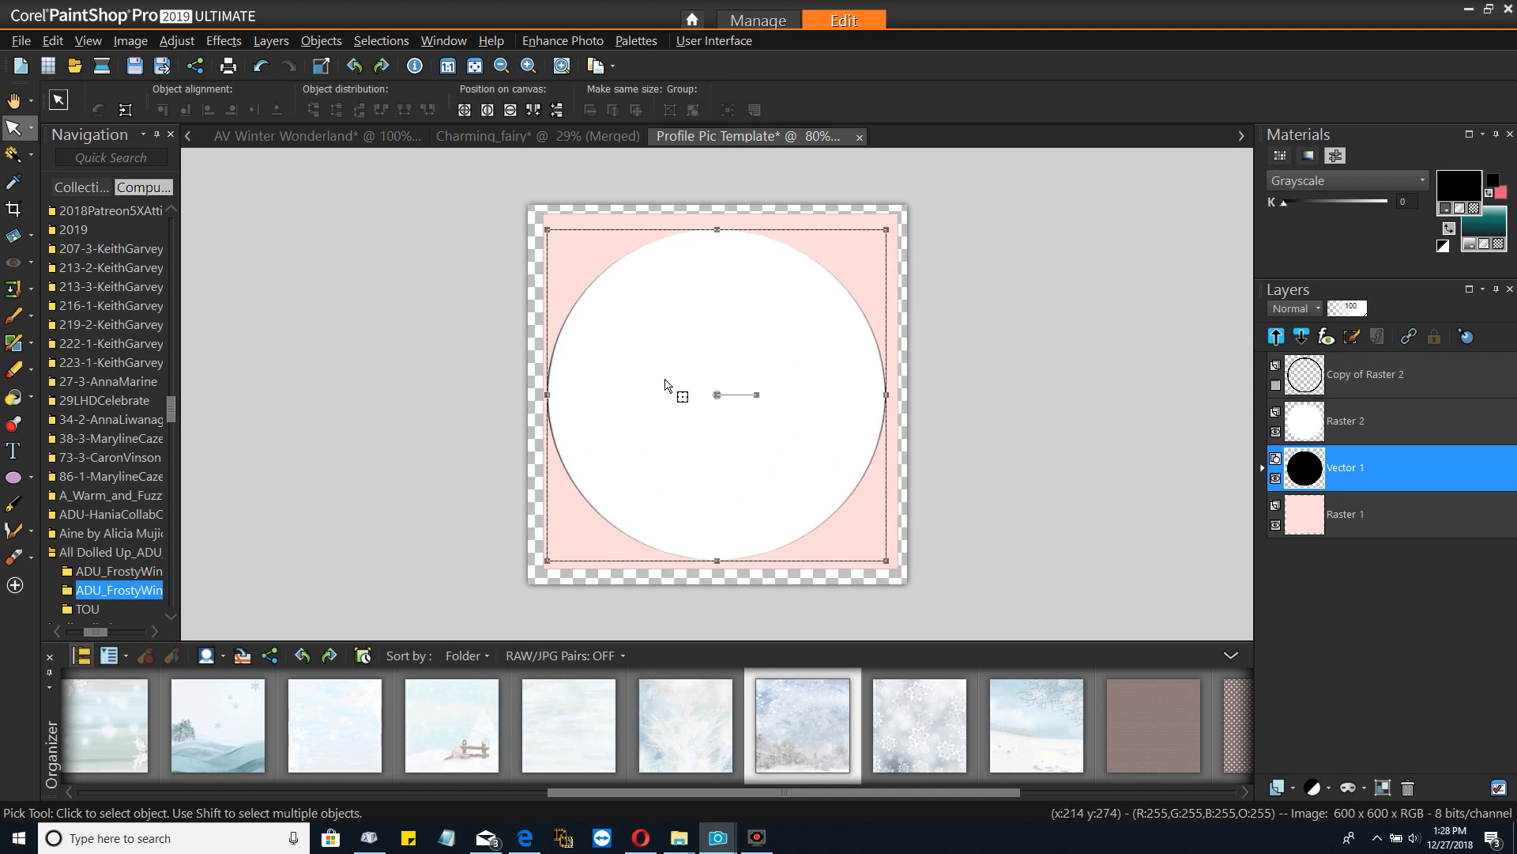
{"action": "left_click_drag", "start_coordinate": [718, 395], "coordinate": [711, 393]}
{"action": "left_click", "coordinate": [21, 41]}
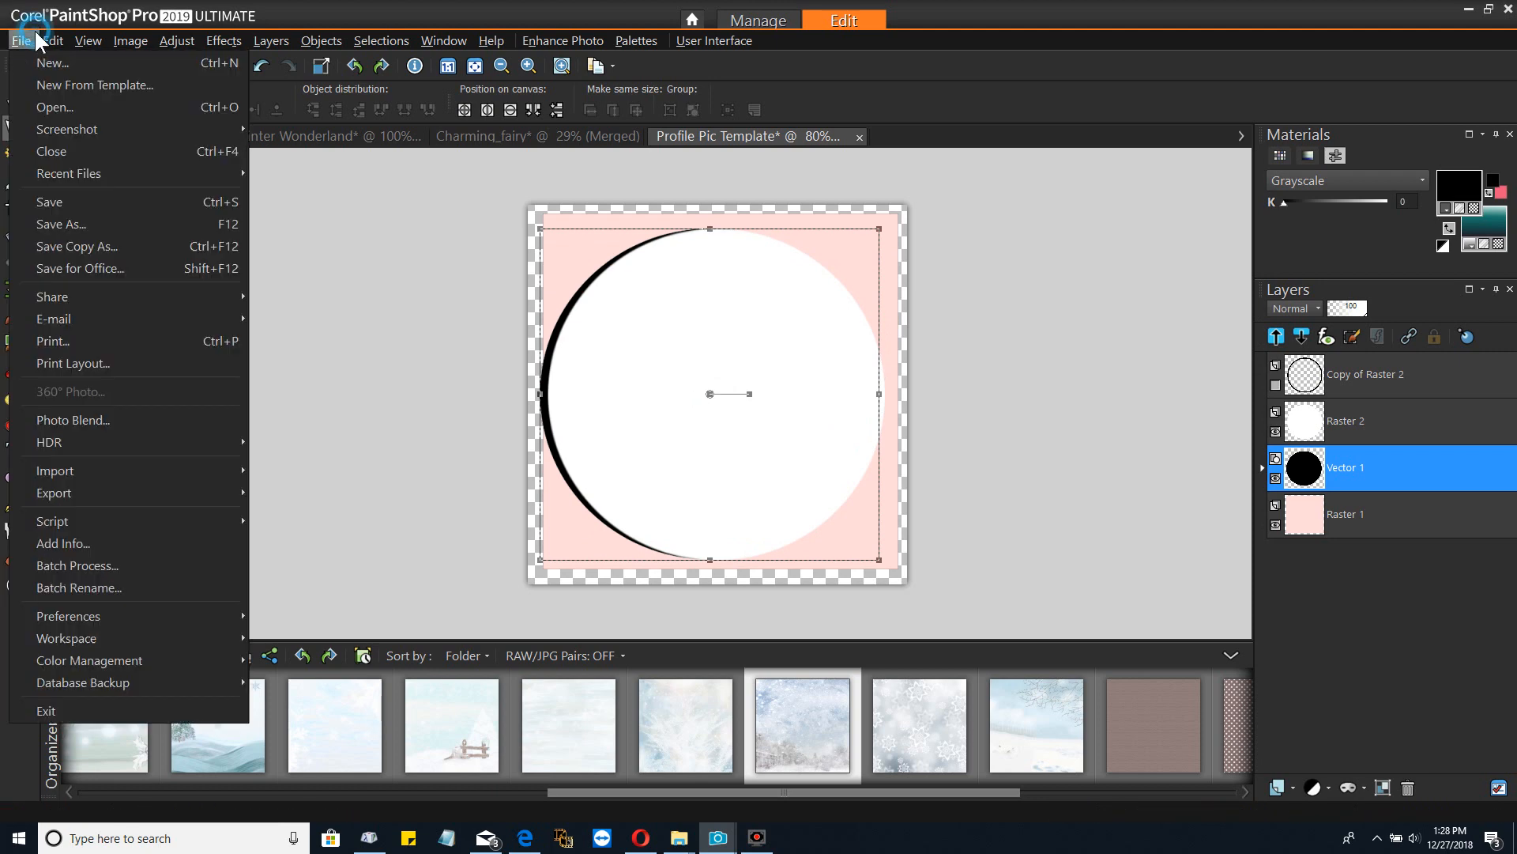
{"action": "left_click", "coordinate": [70, 57]}
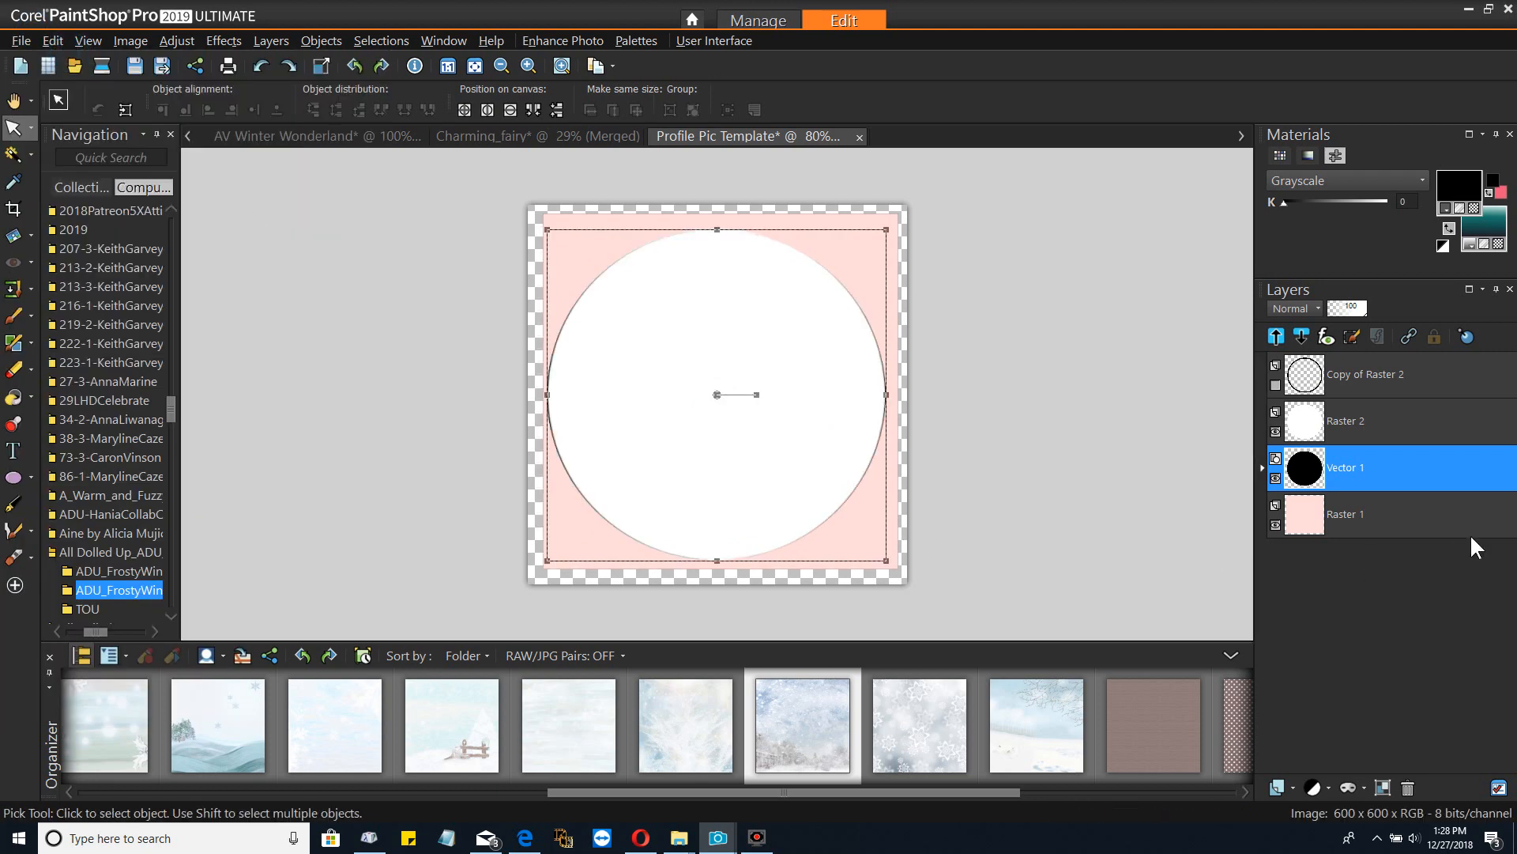
Examine the template's layers one by one: Raster 1, Vector 1, Raster 2 and Copy of Raster 2
{"action": "left_click", "coordinate": [1440, 512]}
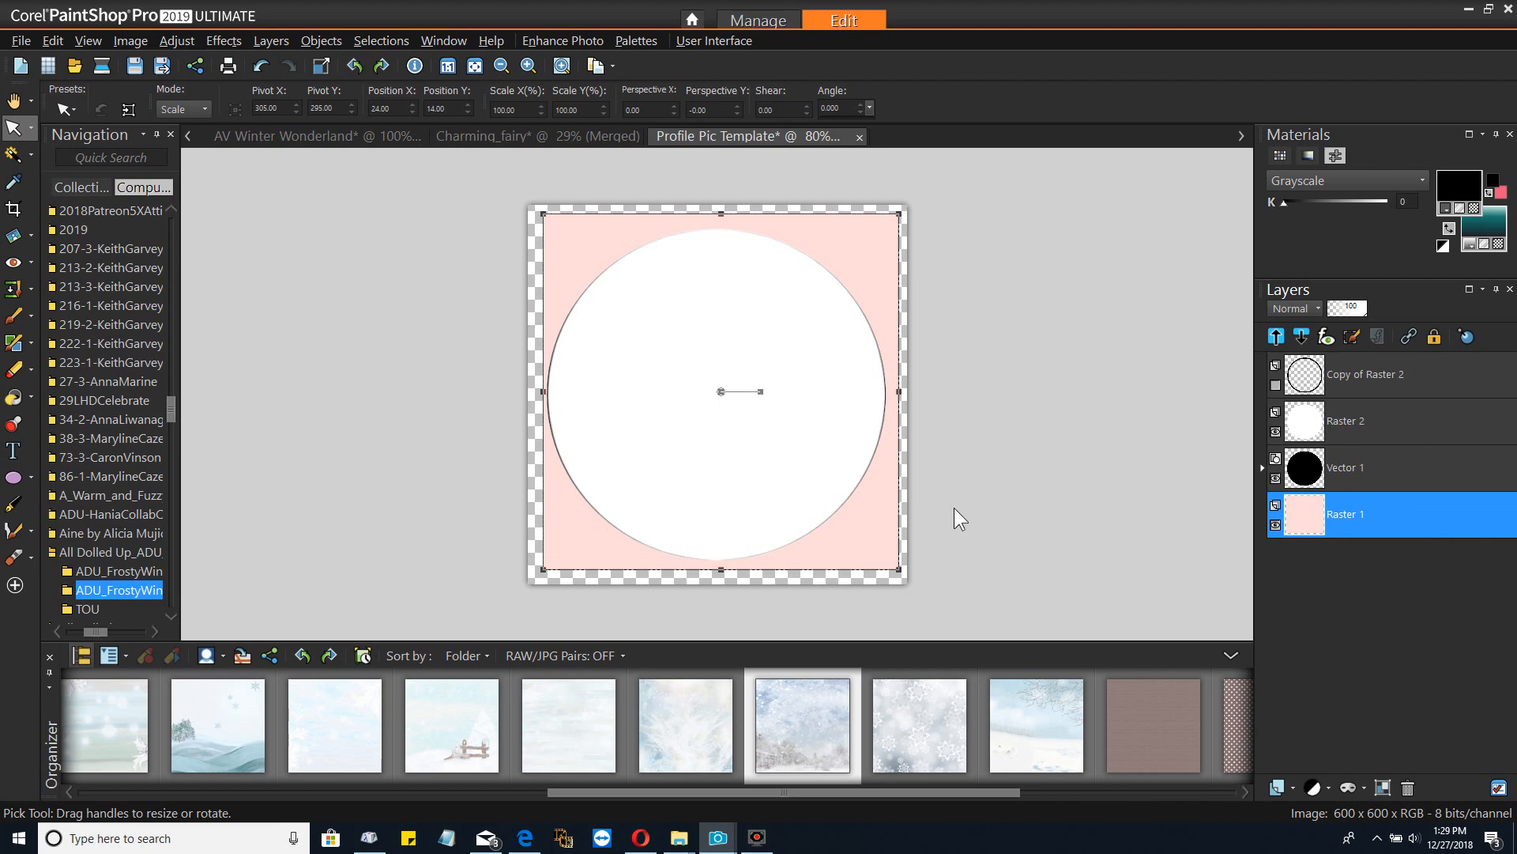
{"action": "left_click", "coordinate": [1337, 466]}
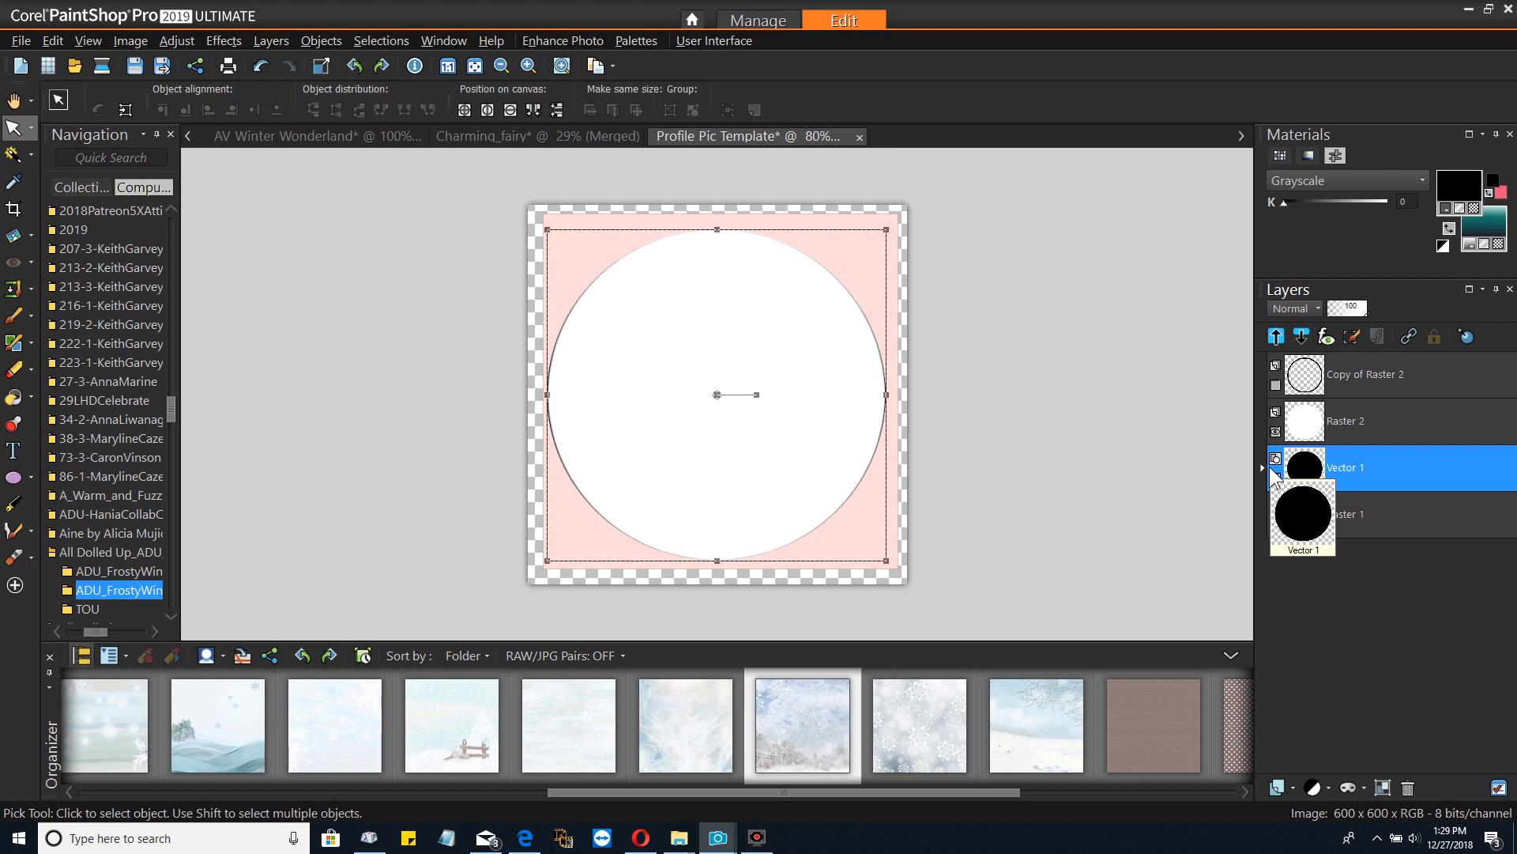
{"action": "left_click", "coordinate": [1360, 414]}
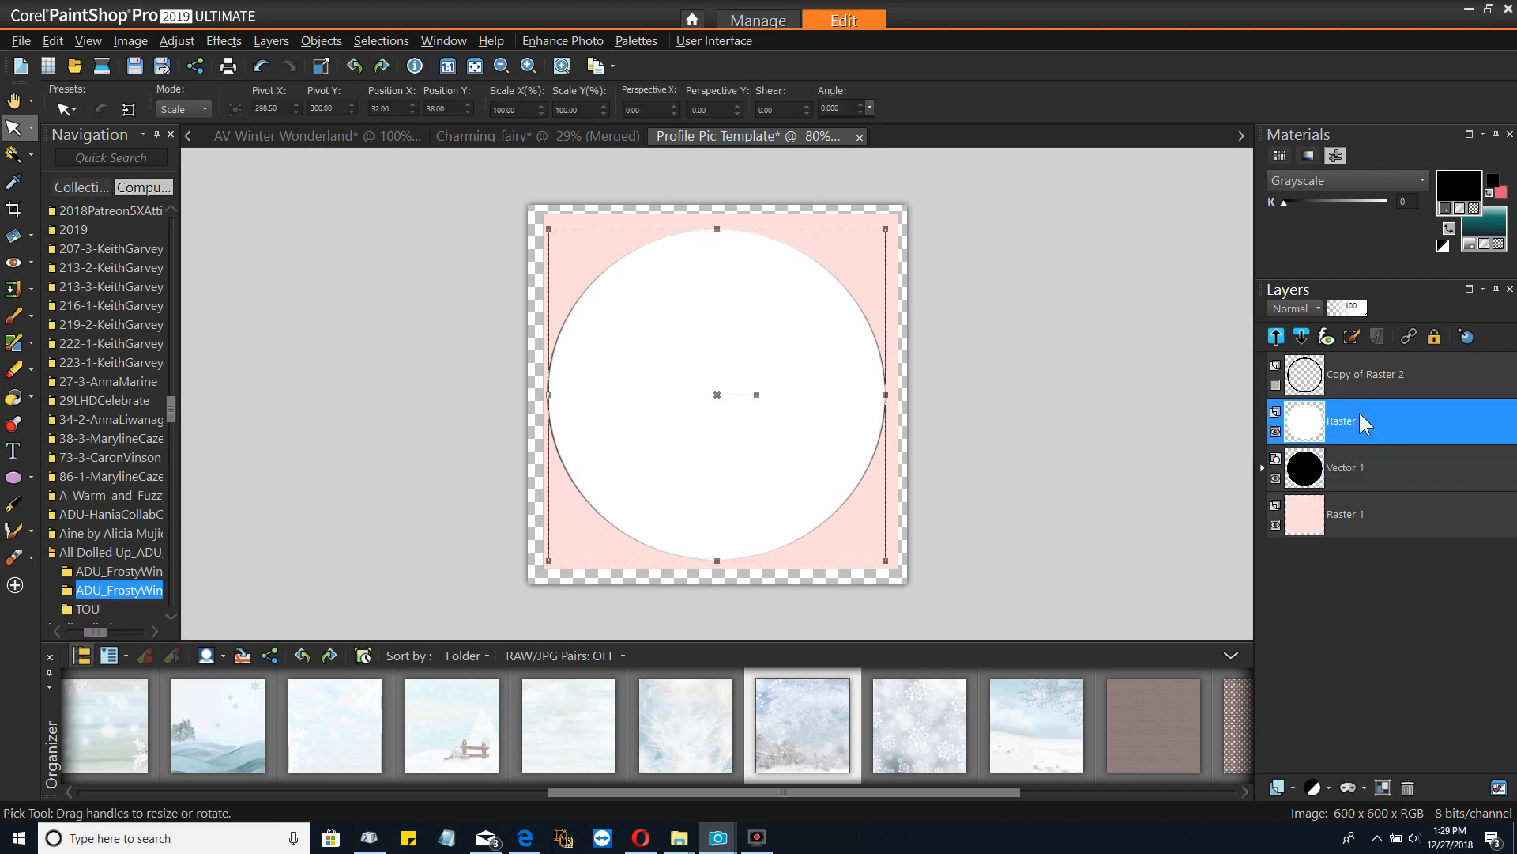
{"action": "left_click", "coordinate": [1333, 472]}
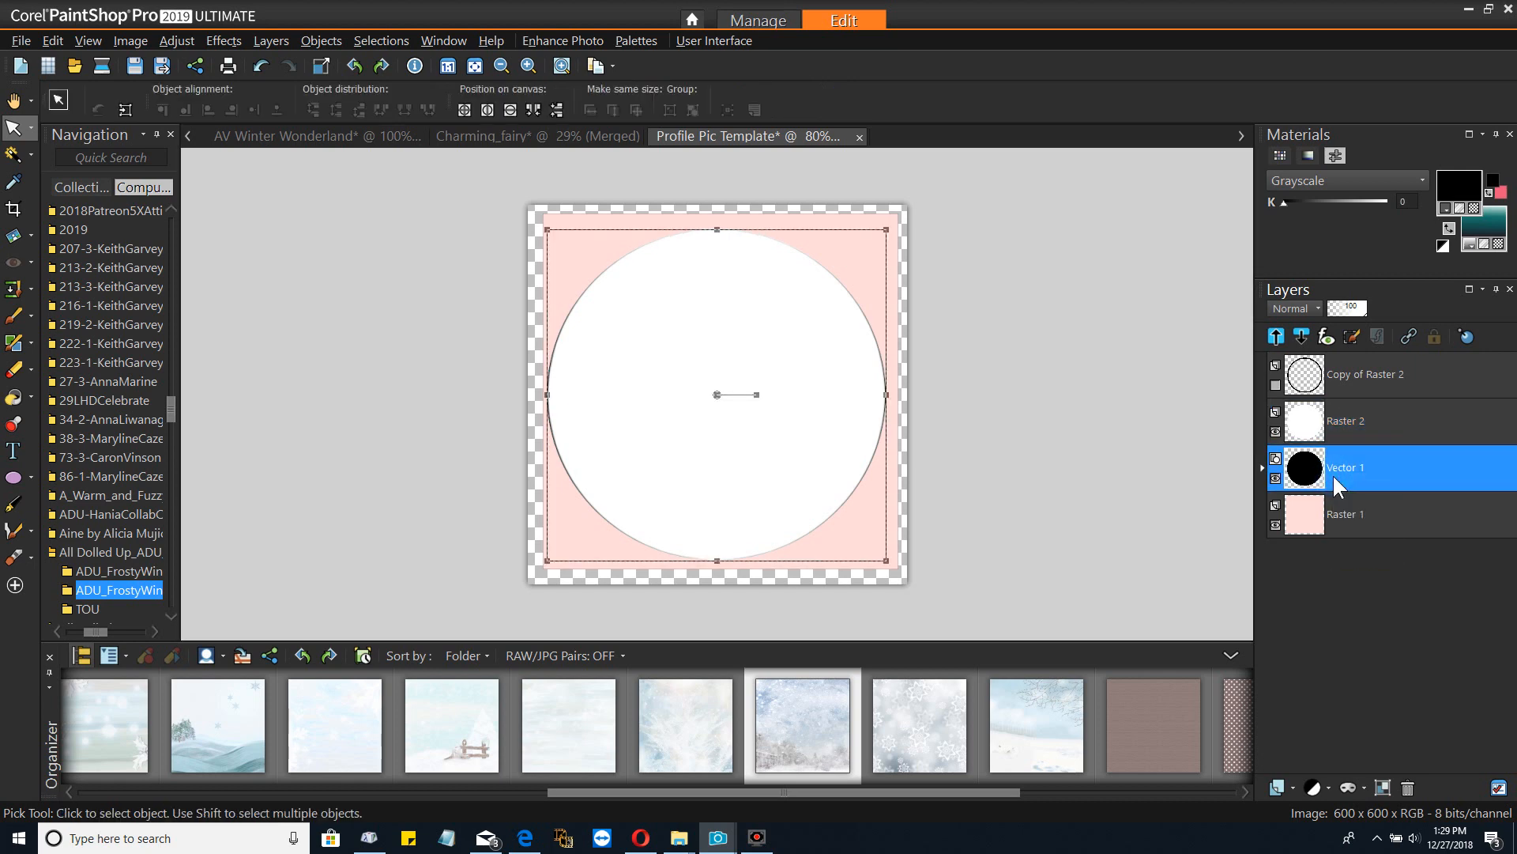
{"action": "left_click", "coordinate": [1332, 472]}
{"action": "left_click", "coordinate": [1350, 424]}
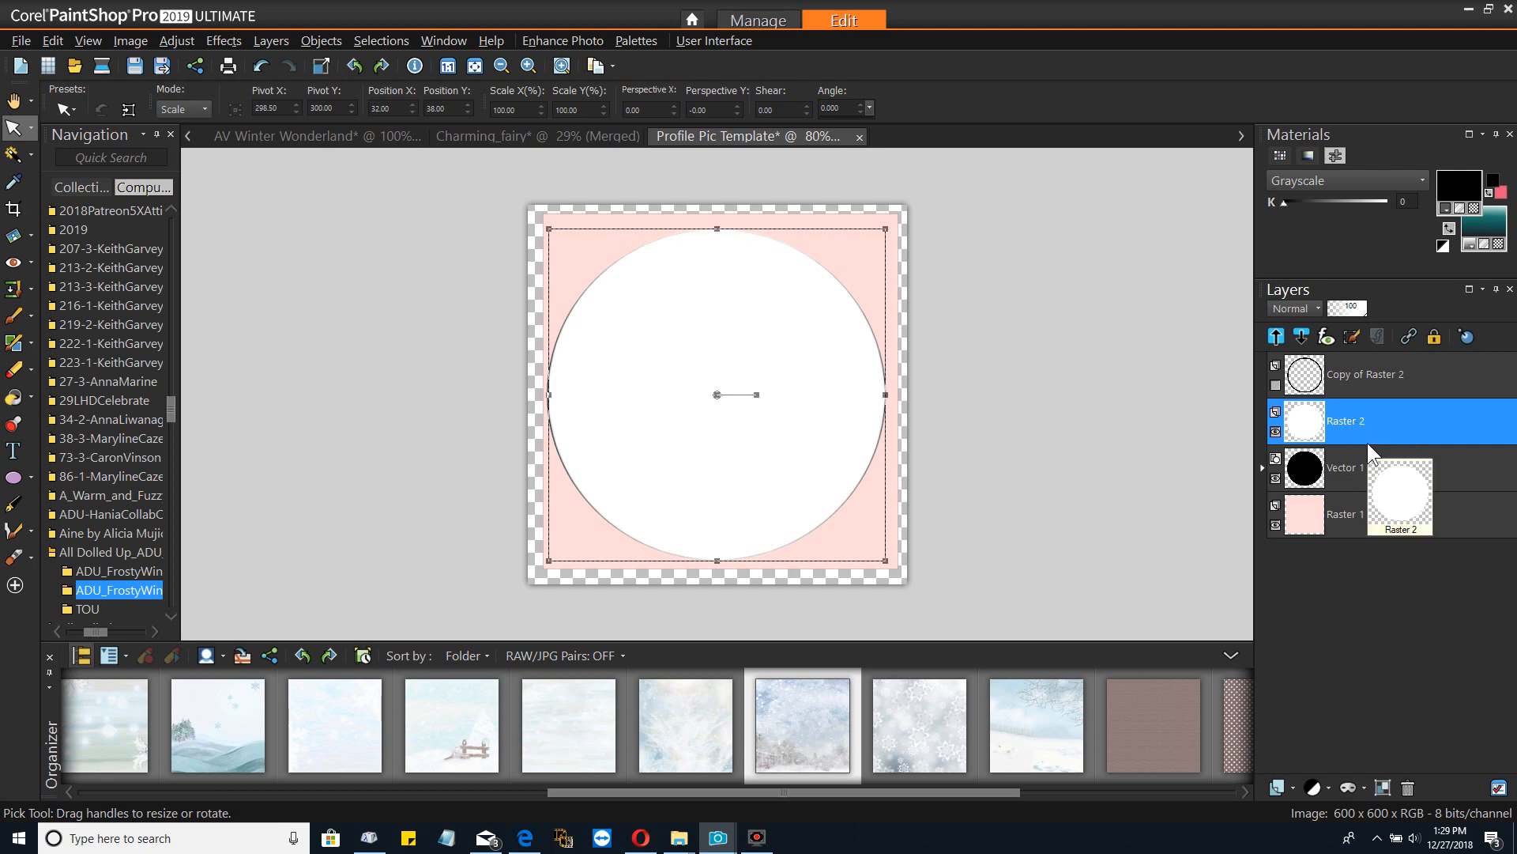
{"action": "left_click", "coordinate": [1360, 361]}
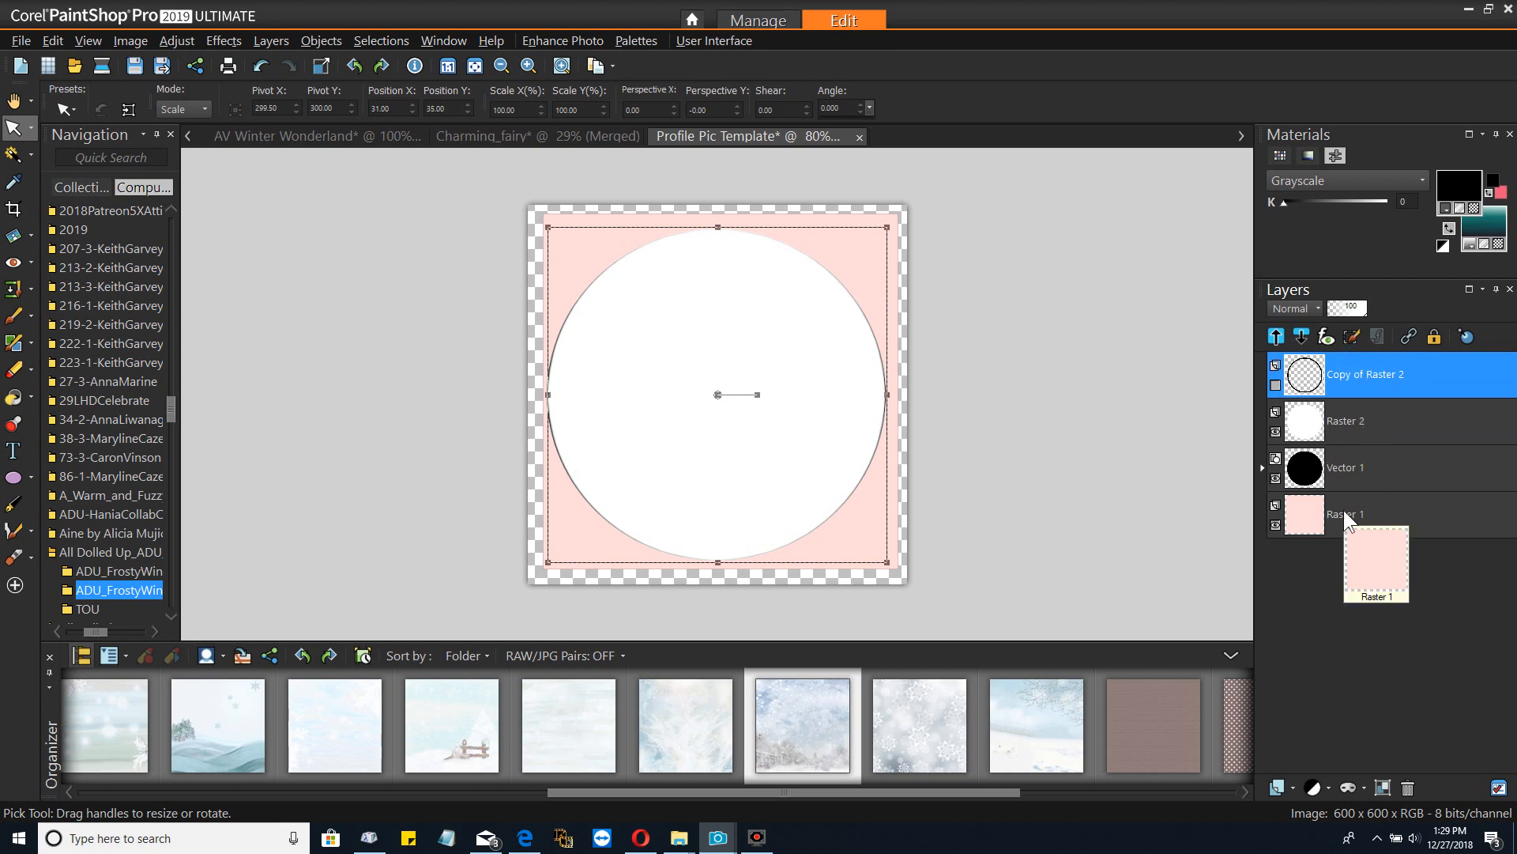
Switch to the Charming_fairy image and locate its Merged layer
{"action": "left_click", "coordinate": [454, 136]}
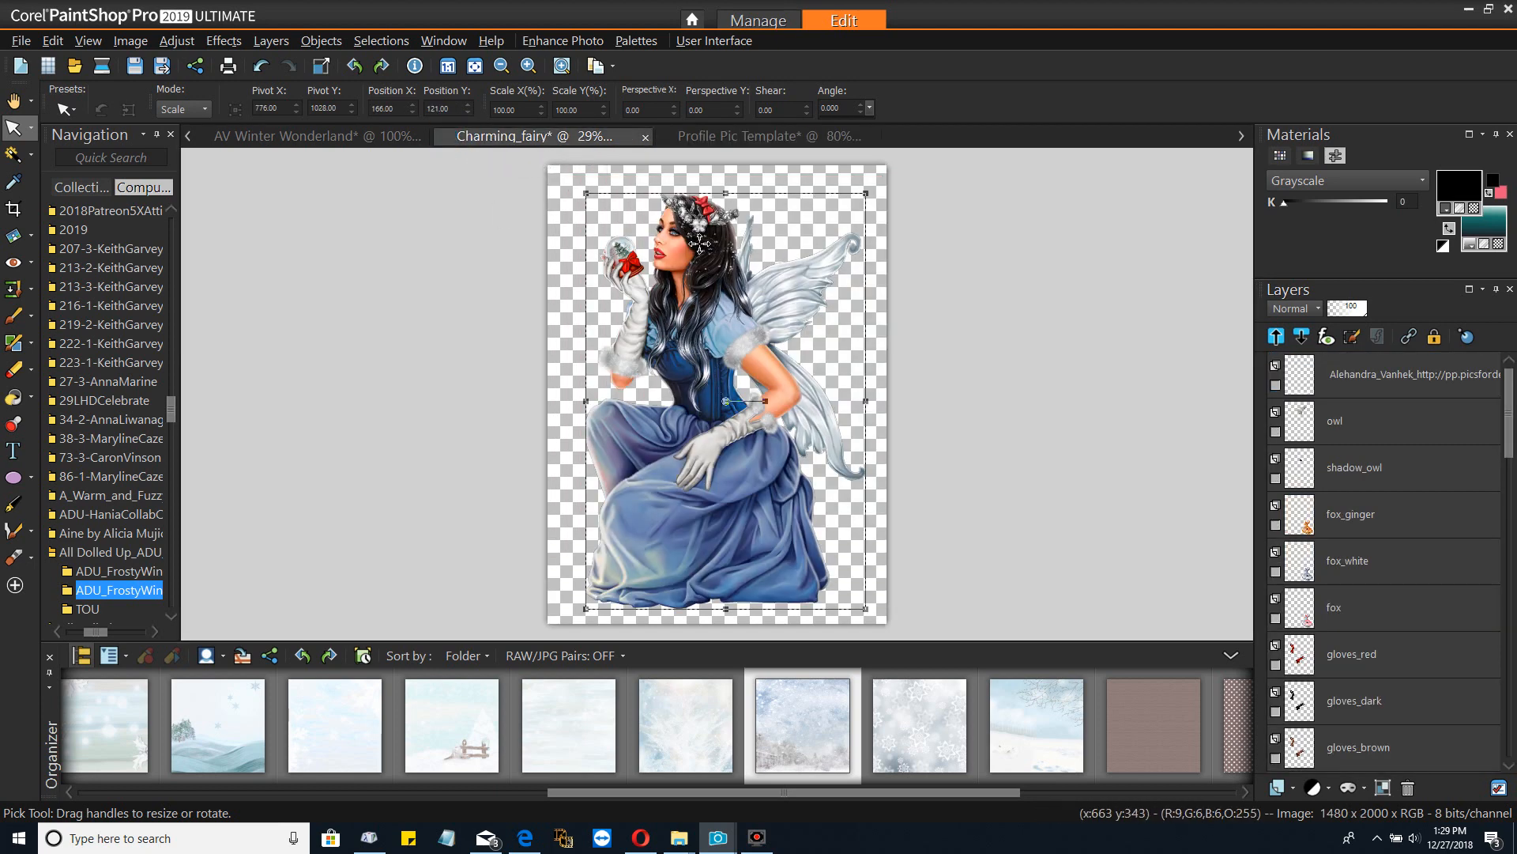
{"action": "scroll", "coordinate": [1469, 568], "scroll_direction": "down", "scroll_amount": 10}
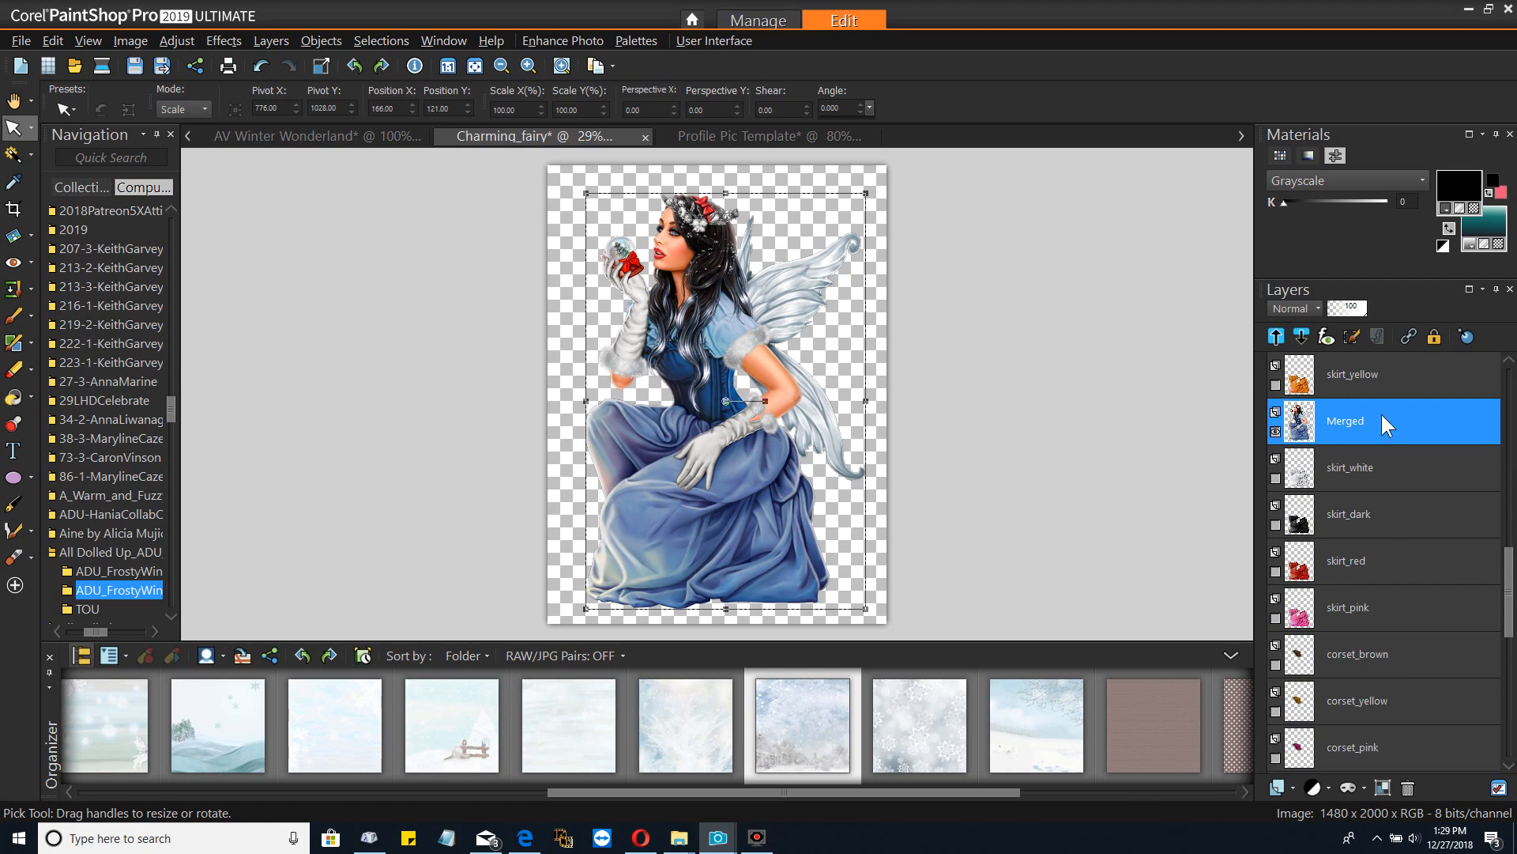
{"action": "mouse_move", "coordinate": [1382, 416]}
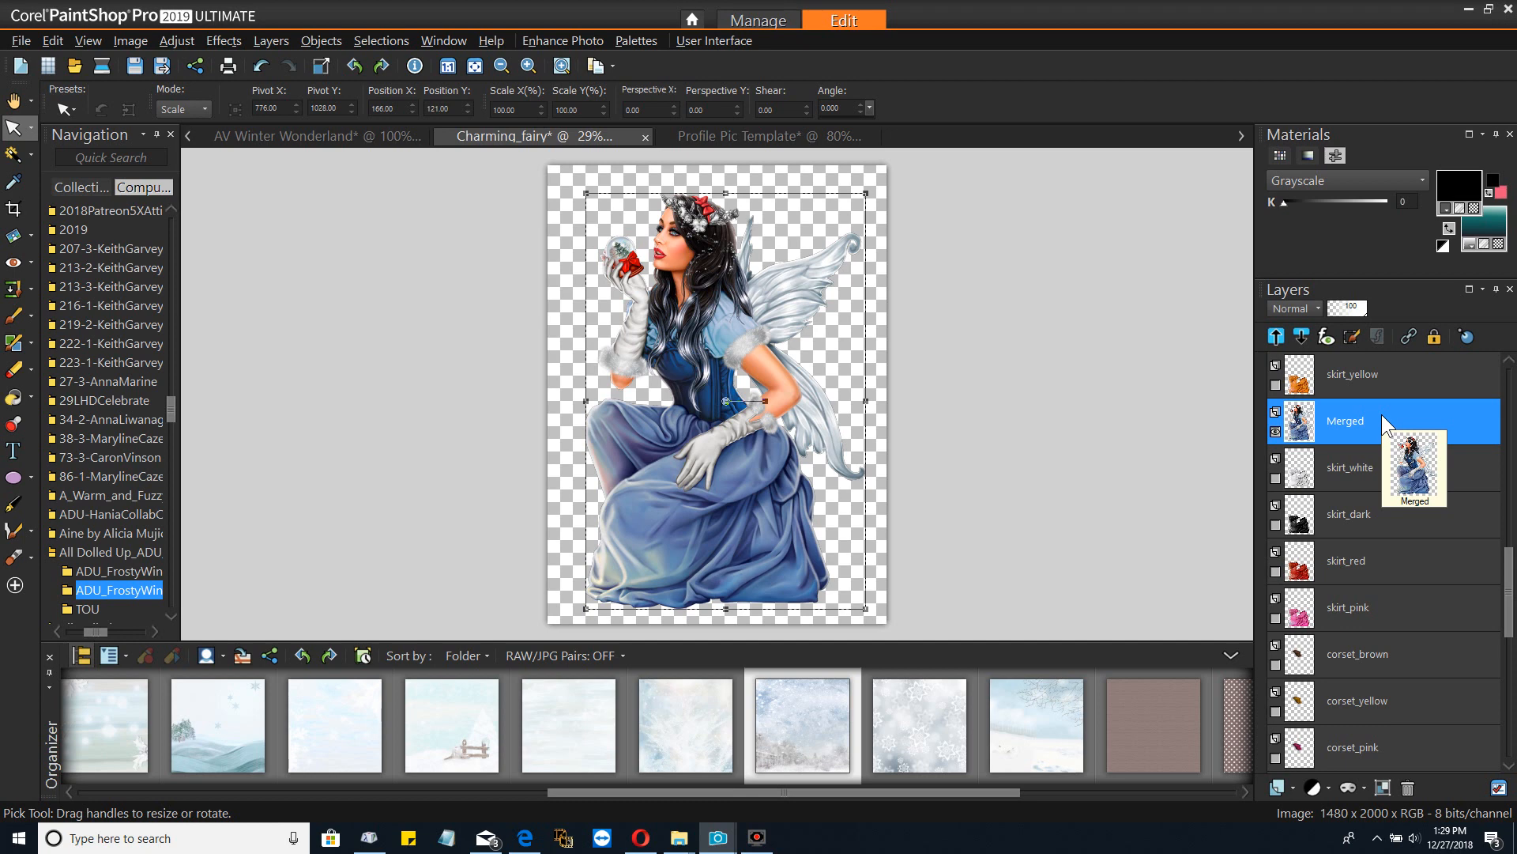
{"action": "right_click", "coordinate": [1377, 416]}
{"action": "left_click", "coordinate": [1215, 596]}
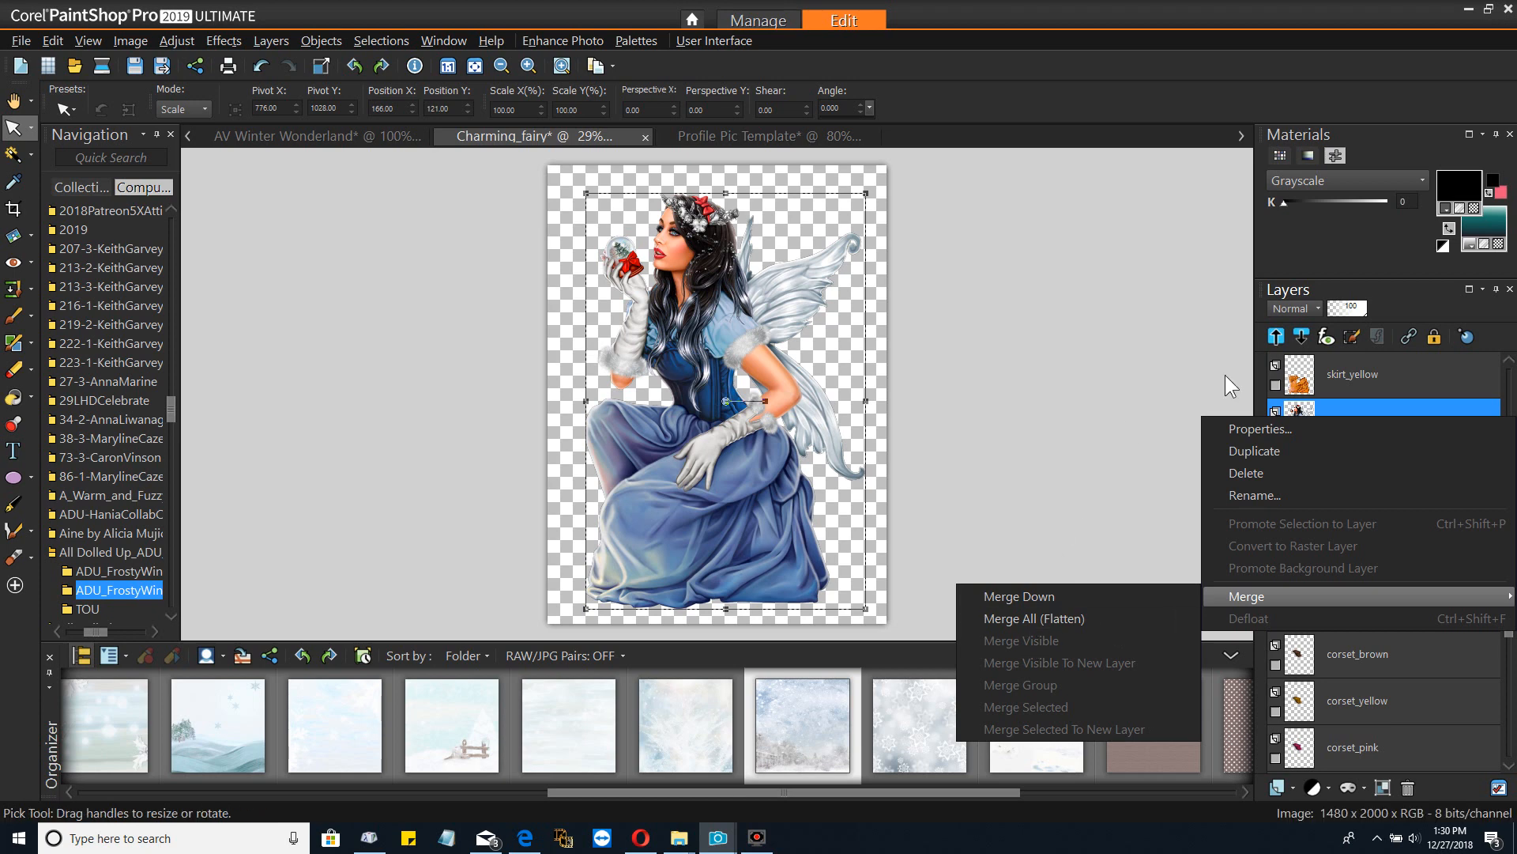
{"action": "left_click", "coordinate": [1123, 391]}
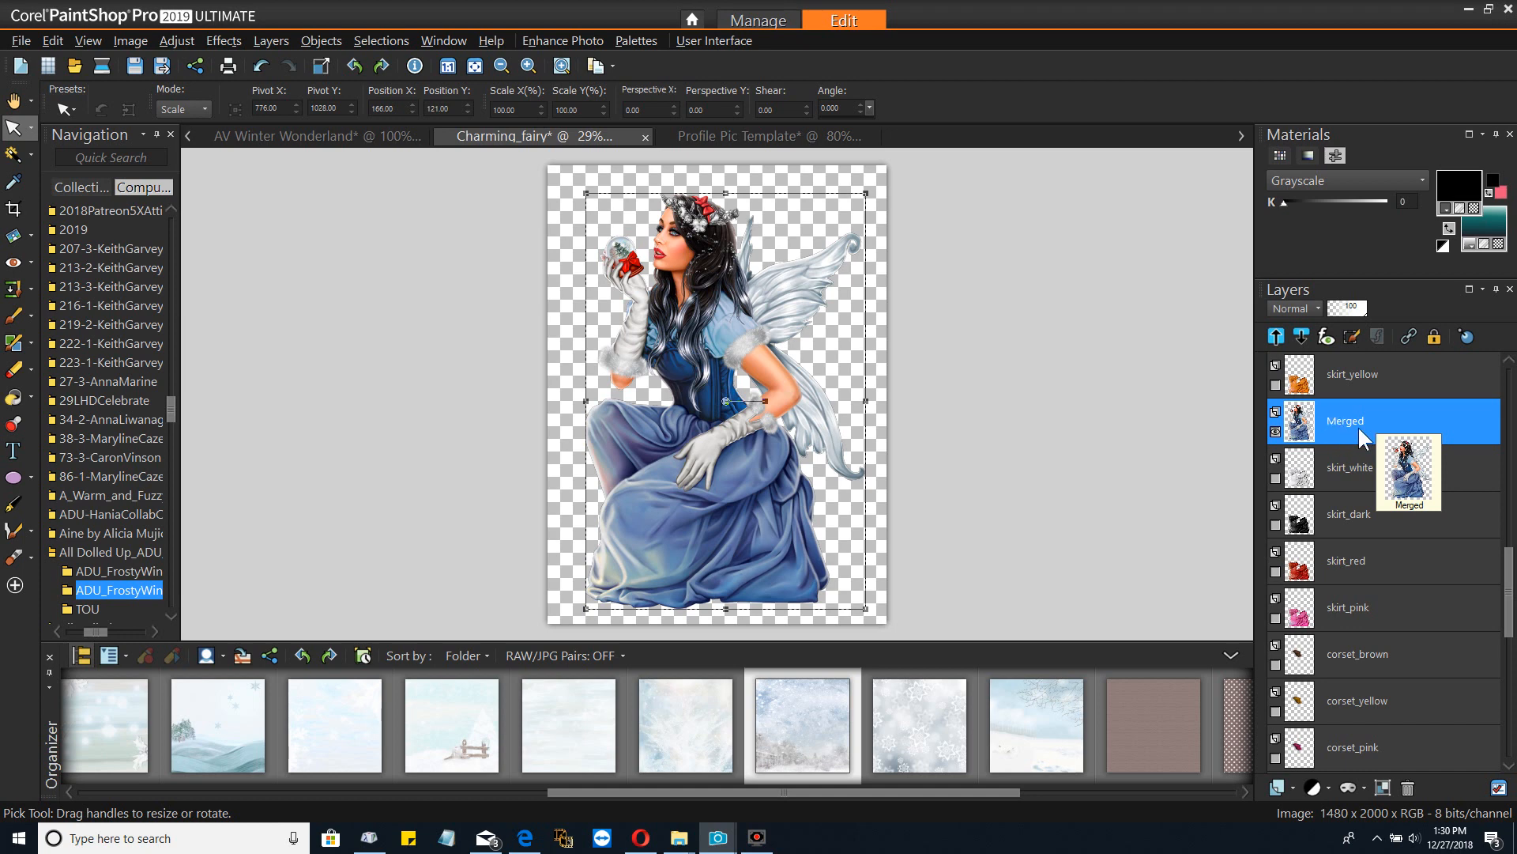
Copy the Merged fairy layer into the Profile Pic Template as a new layer above Copy of Raster 2
{"action": "left_click", "coordinate": [724, 131]}
{"action": "left_click_drag", "start_coordinate": [724, 126], "coordinate": [1466, 405]}
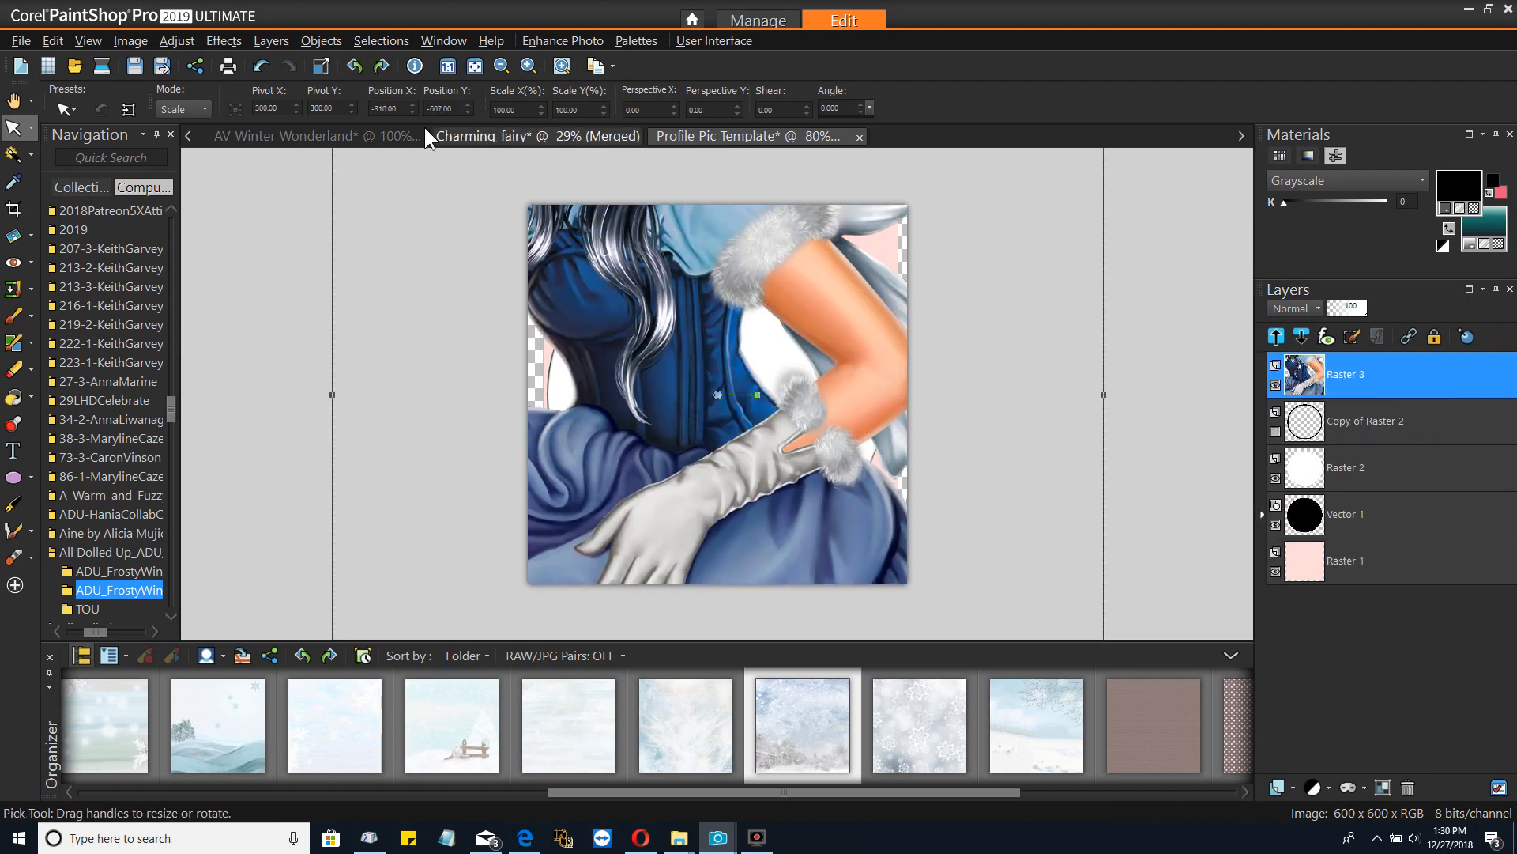
Resize only the pasted fairy layer to 80 percent
{"action": "left_click", "coordinate": [131, 44]}
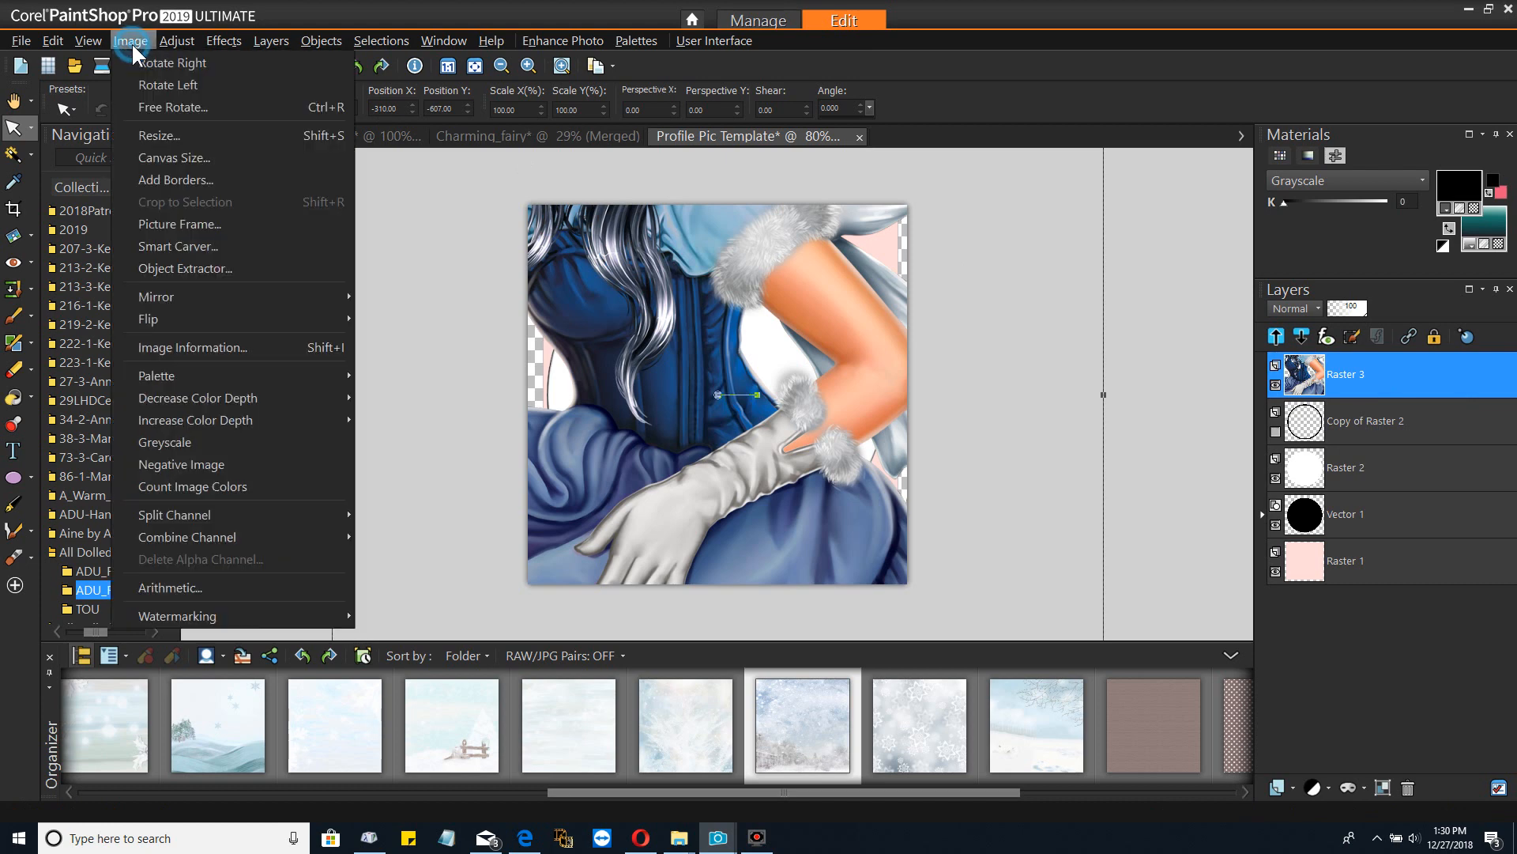
{"action": "left_click", "coordinate": [139, 135]}
{"action": "double_click", "coordinate": [770, 298]}
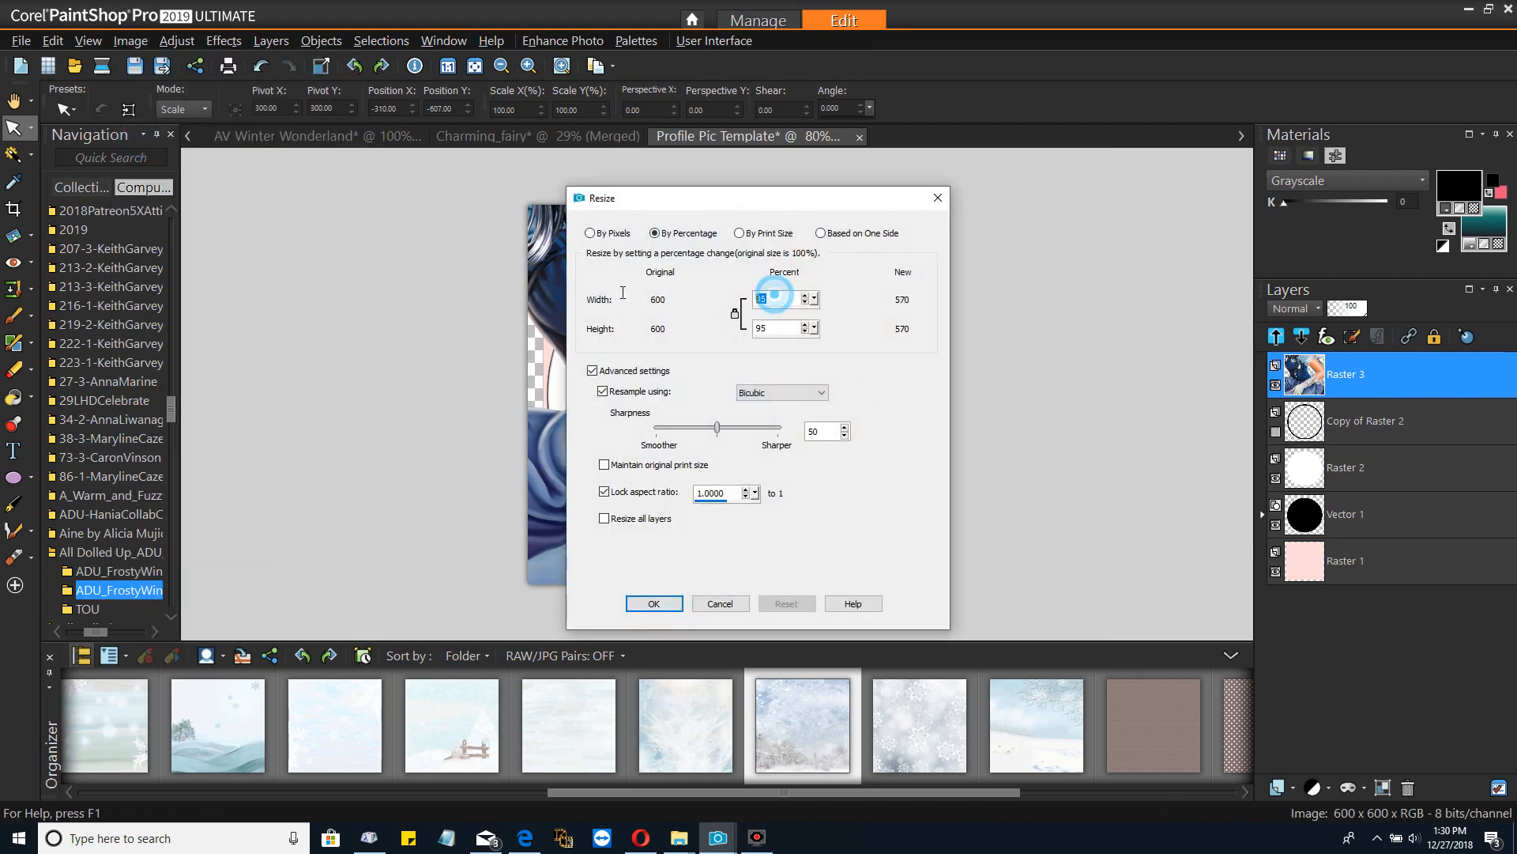
{"action": "type", "text": "80"}
{"action": "key", "text": "Return"}
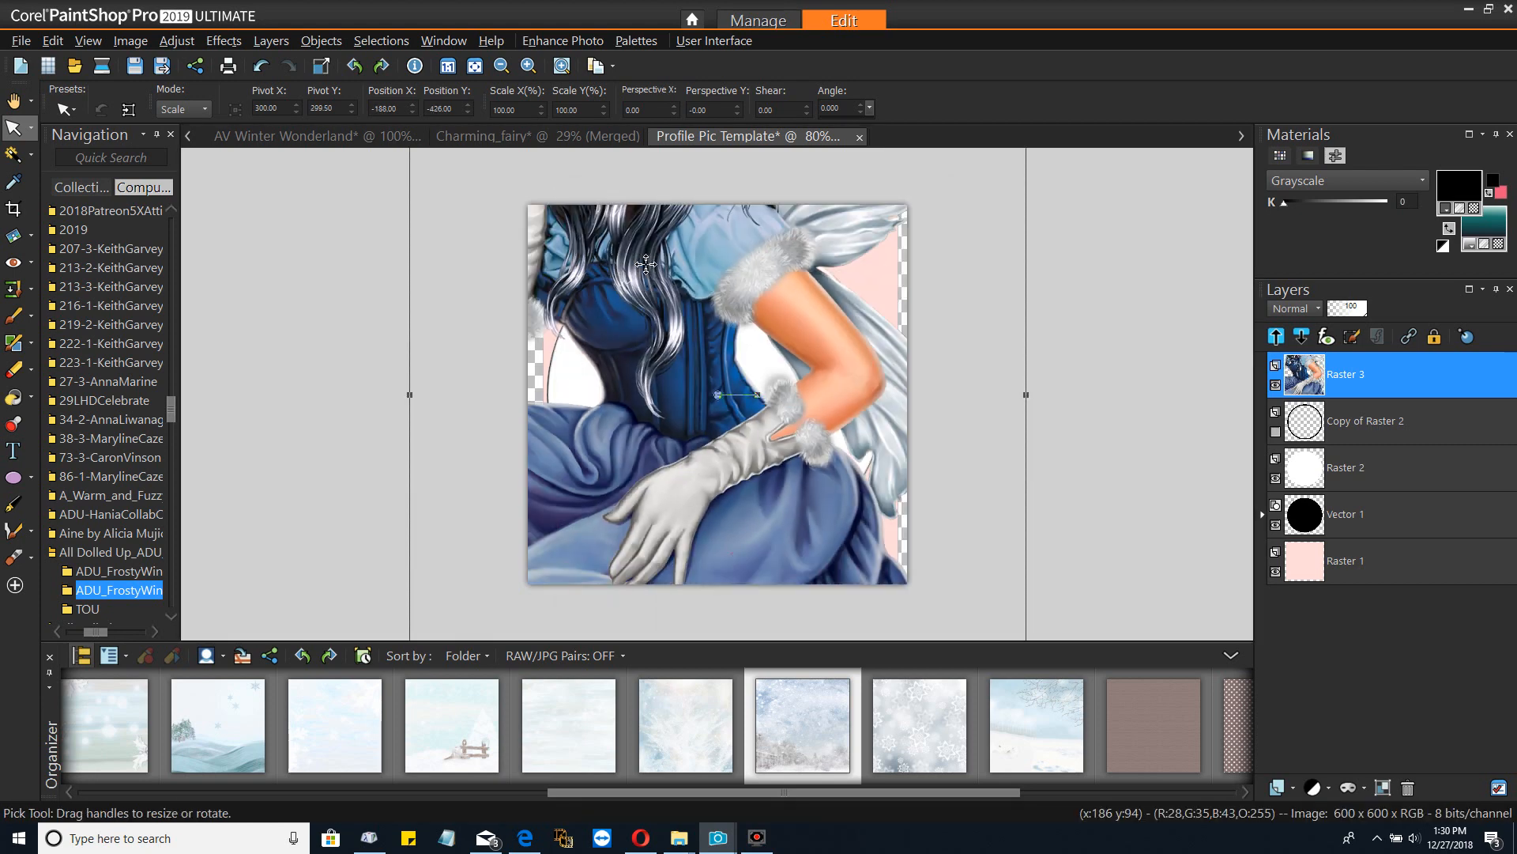
Repeat the fairy layer's resize three more times and move the fairy down to about X 63, Y 44 over the white circle
{"action": "left_click", "coordinate": [47, 41]}
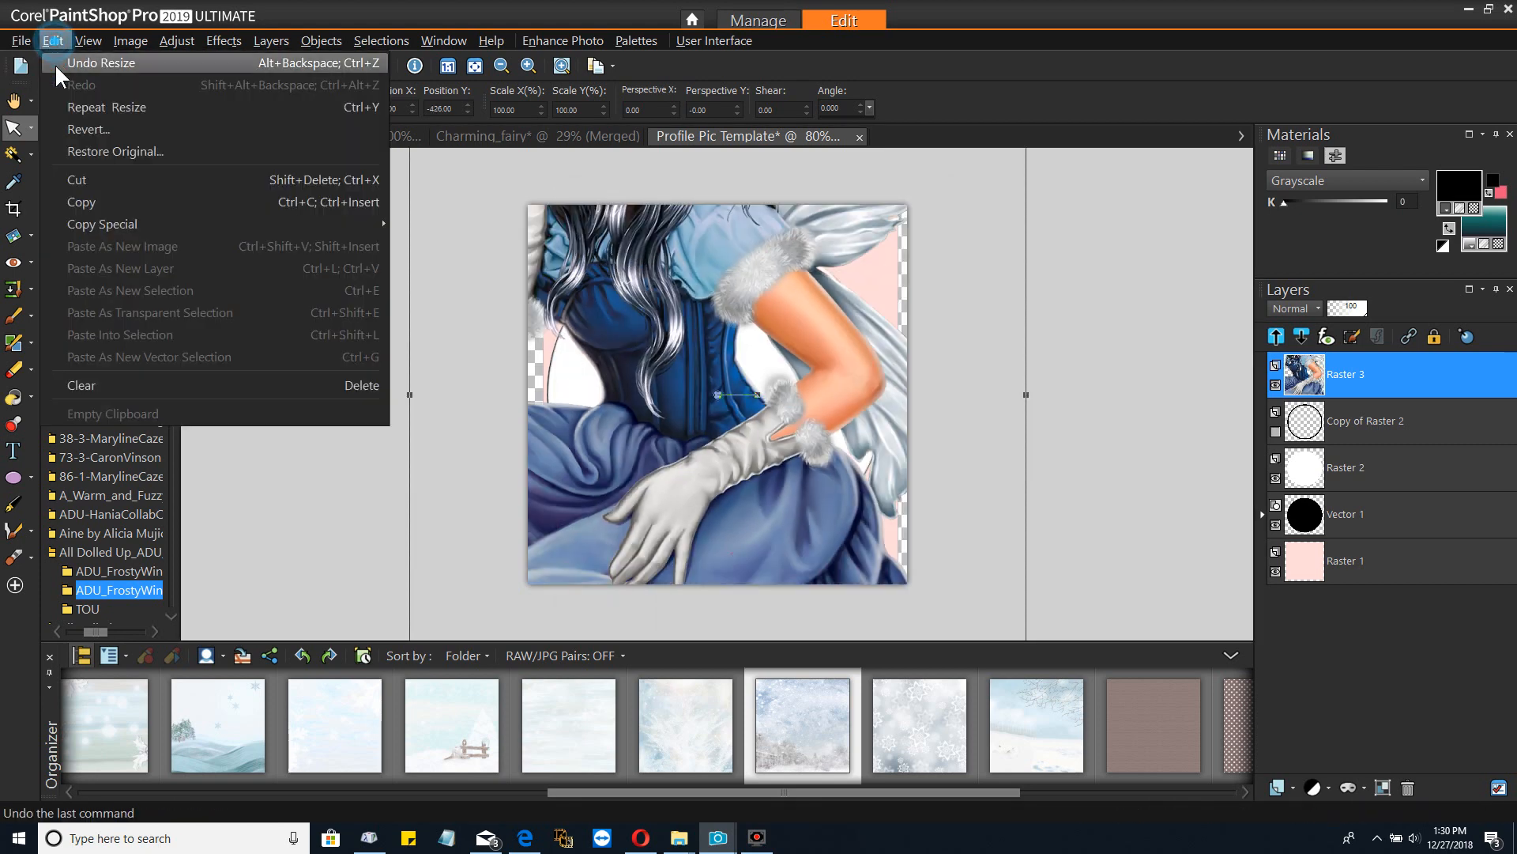
{"action": "left_click", "coordinate": [68, 107]}
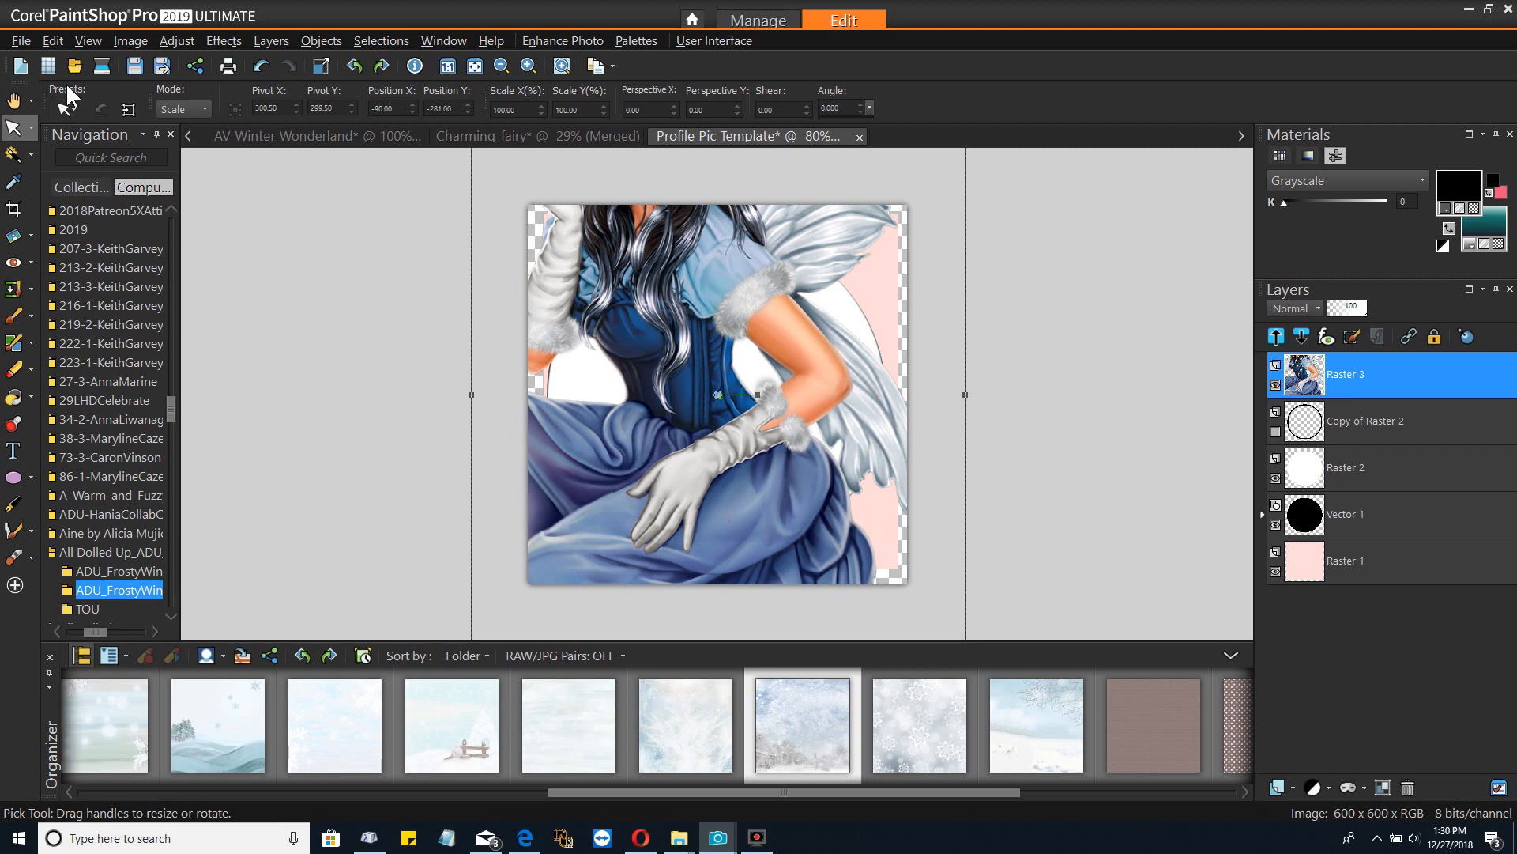
{"action": "left_click", "coordinate": [55, 40]}
{"action": "left_click", "coordinate": [88, 102]}
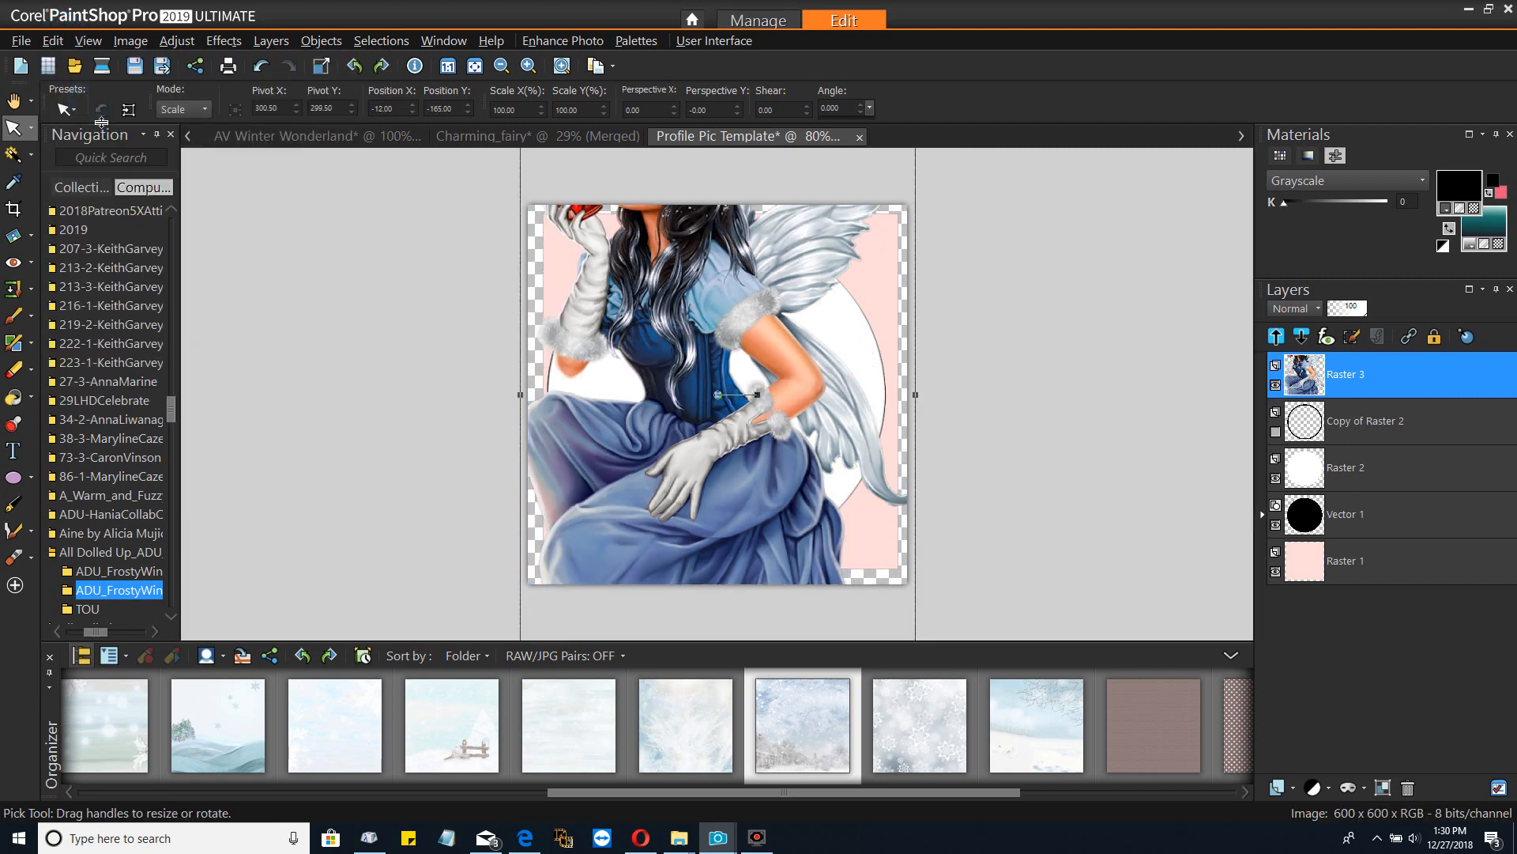
{"action": "left_click", "coordinate": [53, 40]}
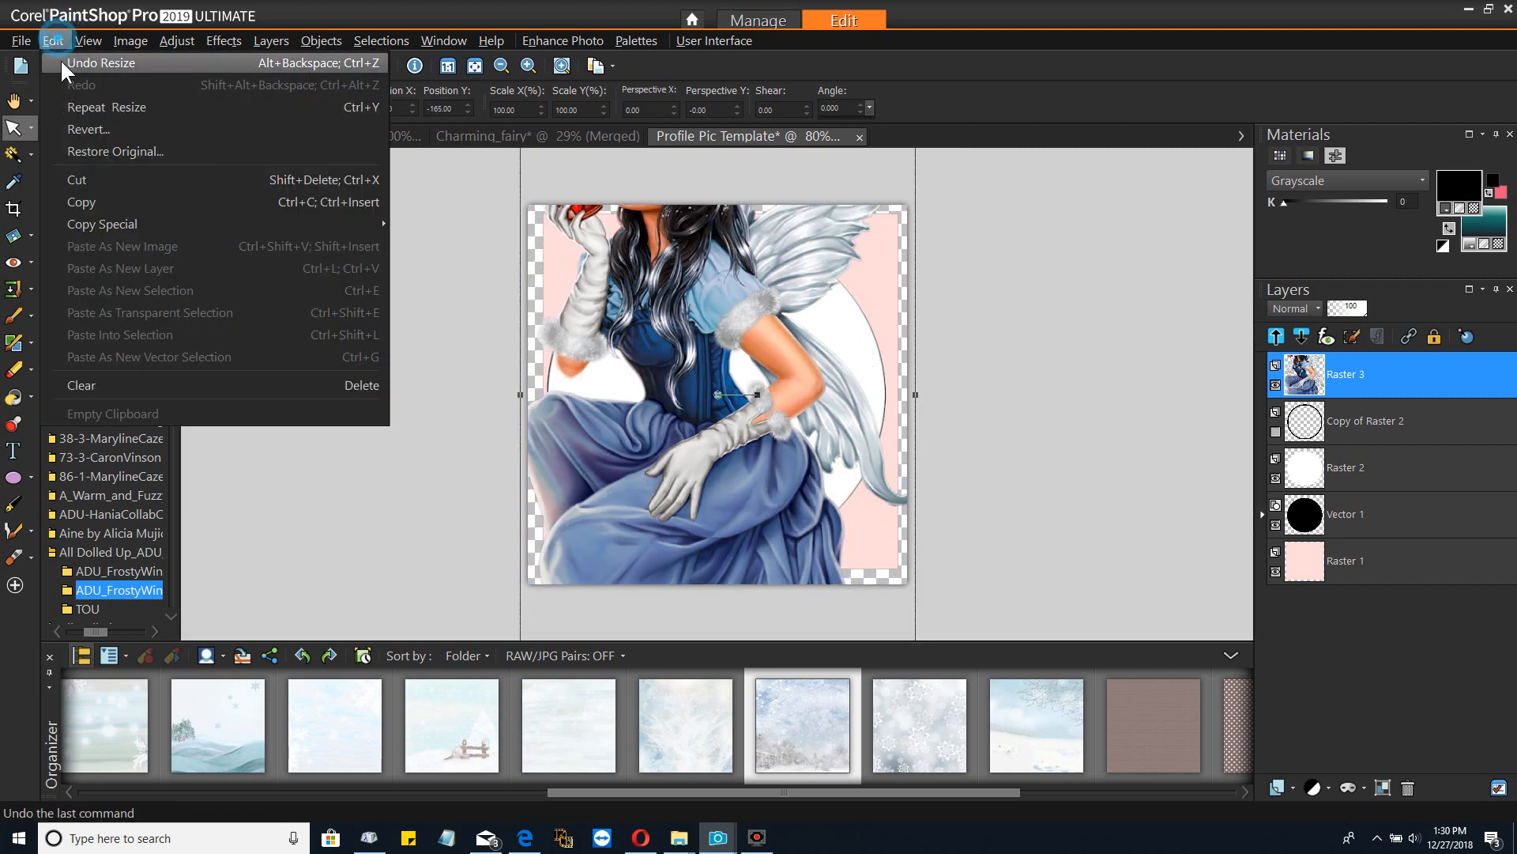
{"action": "left_click", "coordinate": [68, 108]}
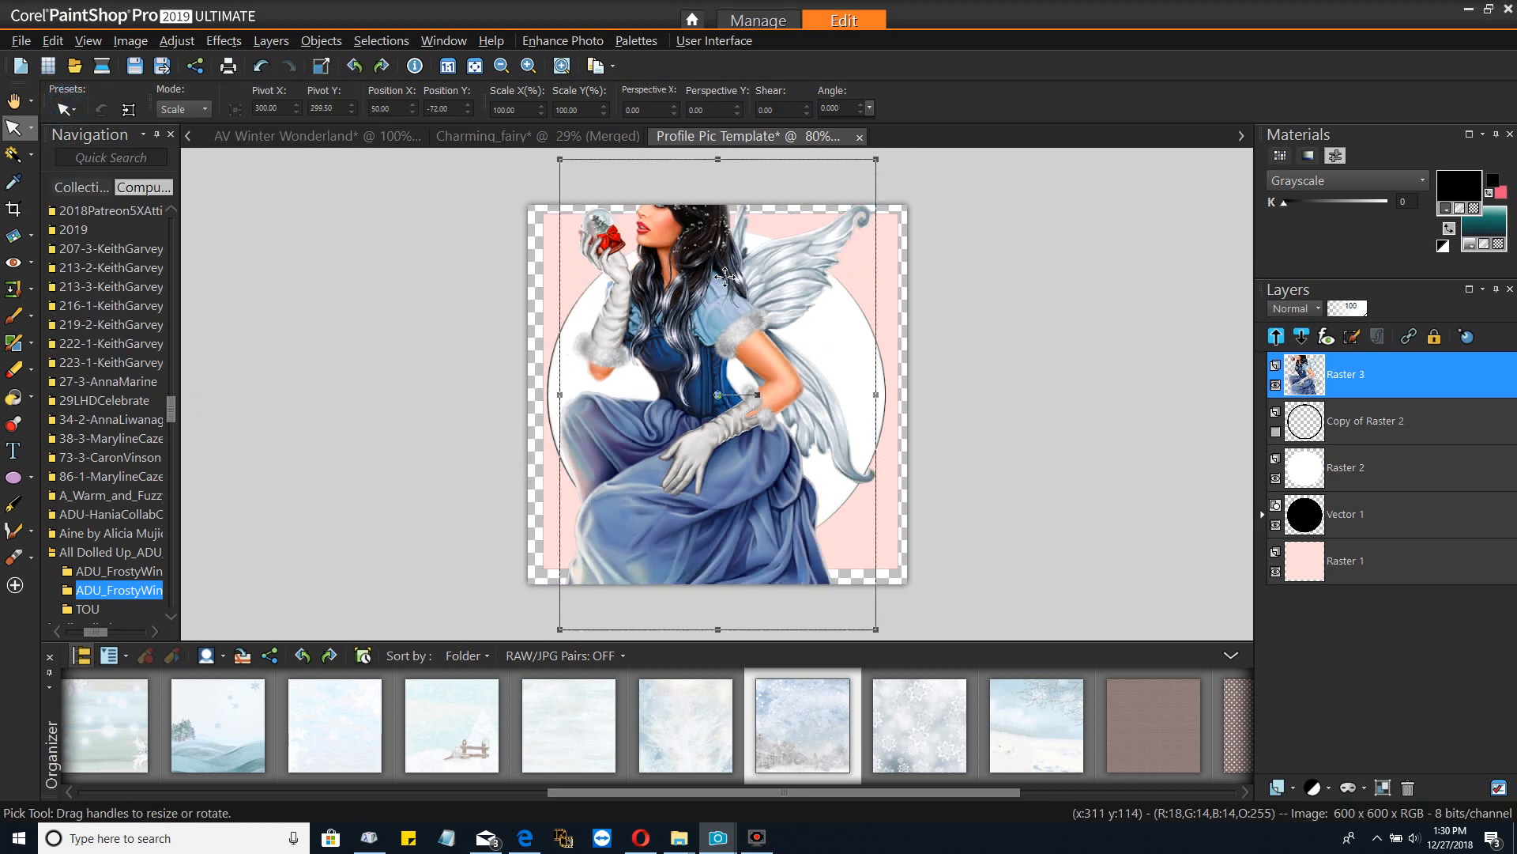
{"action": "left_click_drag", "start_coordinate": [696, 304], "coordinate": [705, 378]}
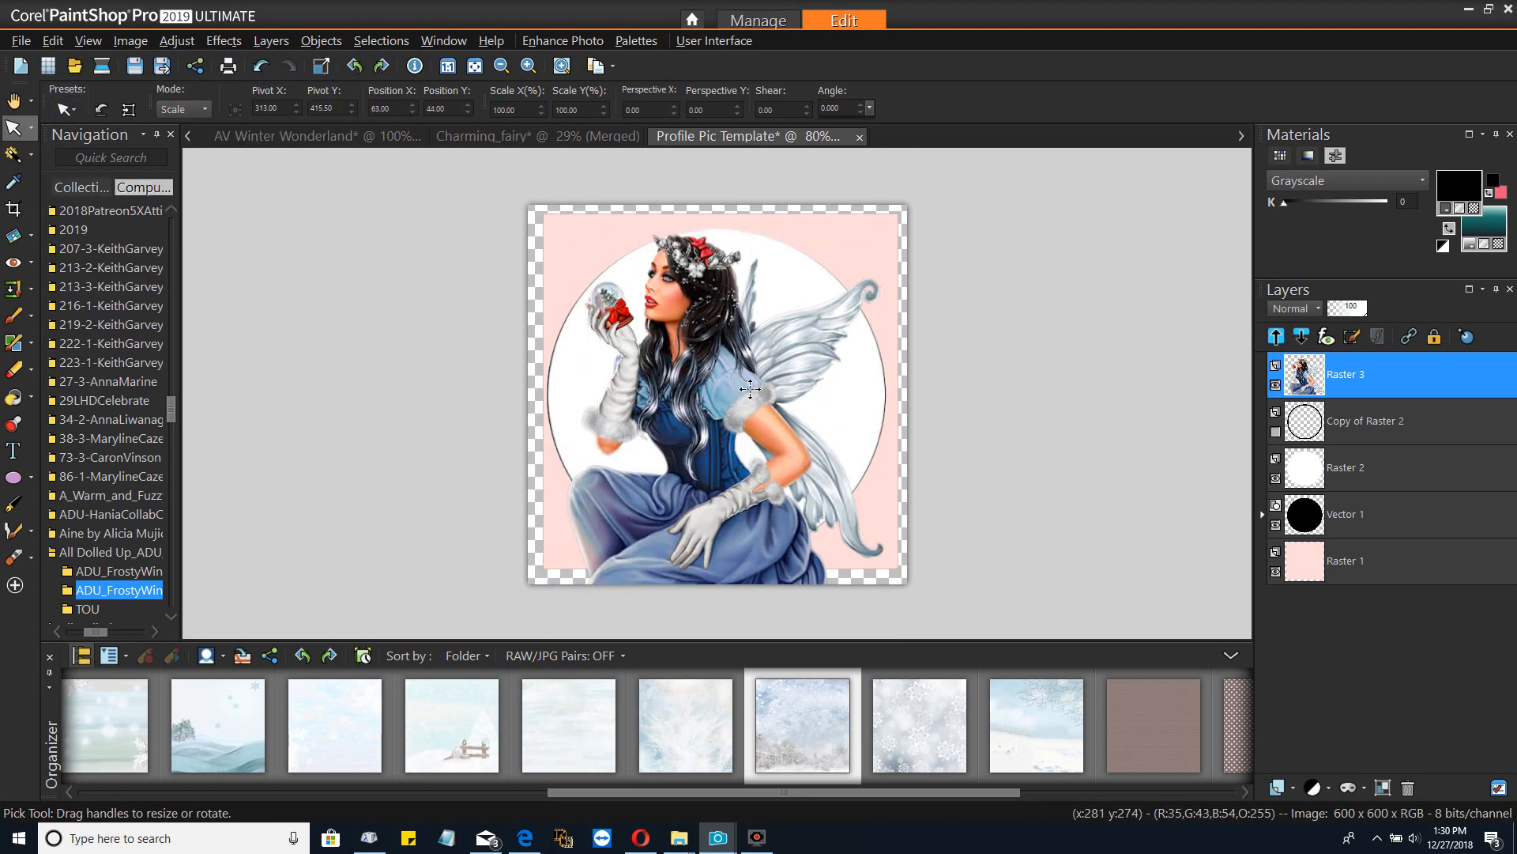
Move the fairy layer beneath Copy of Raster 2 and make that black ring layer visible
{"action": "left_click_drag", "start_coordinate": [1381, 373], "coordinate": [1359, 441]}
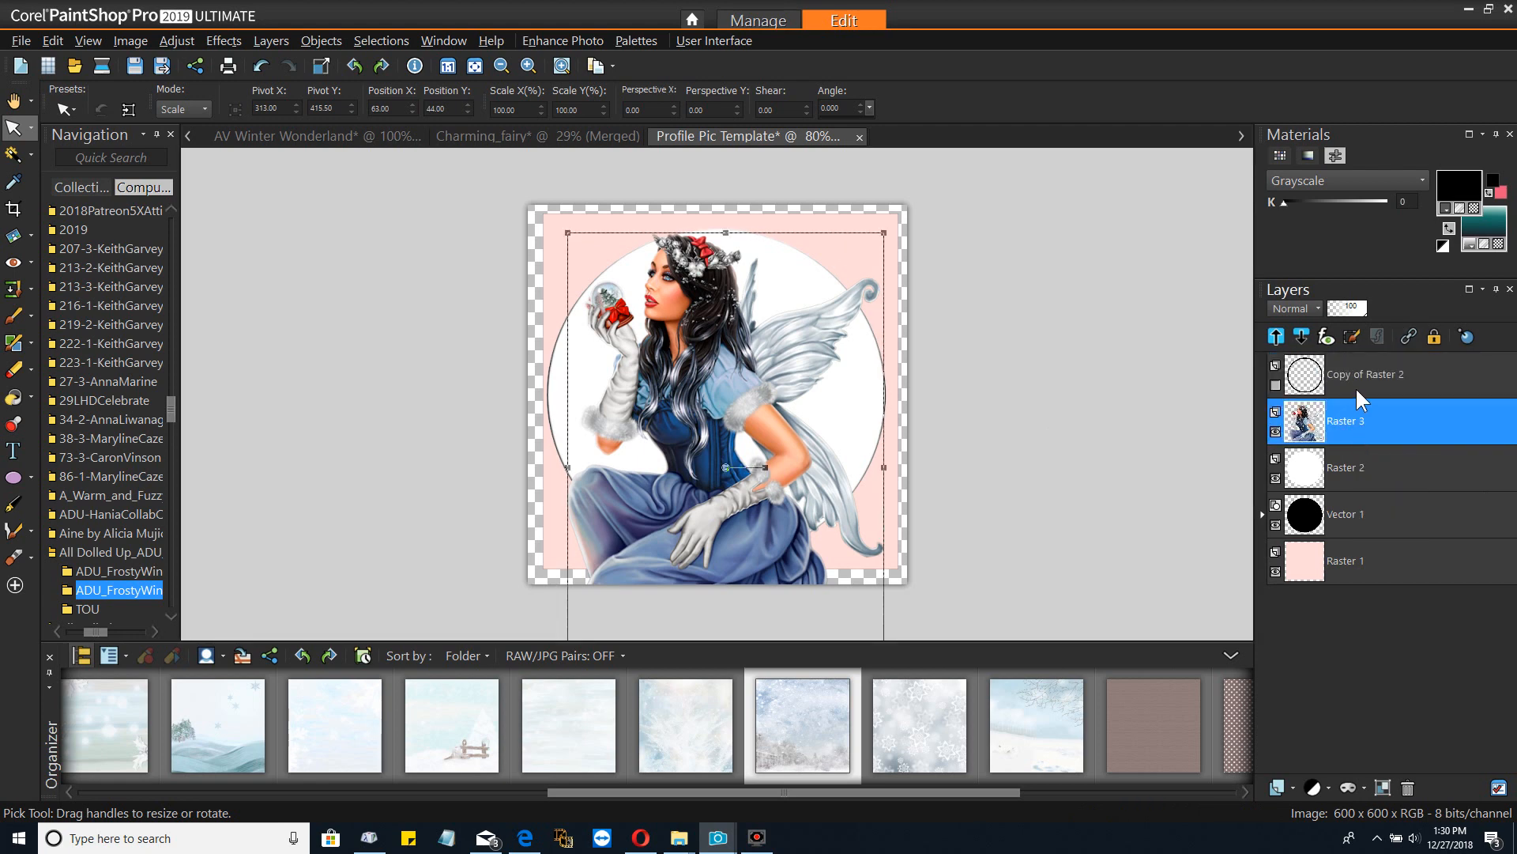
{"action": "left_click", "coordinate": [1276, 386]}
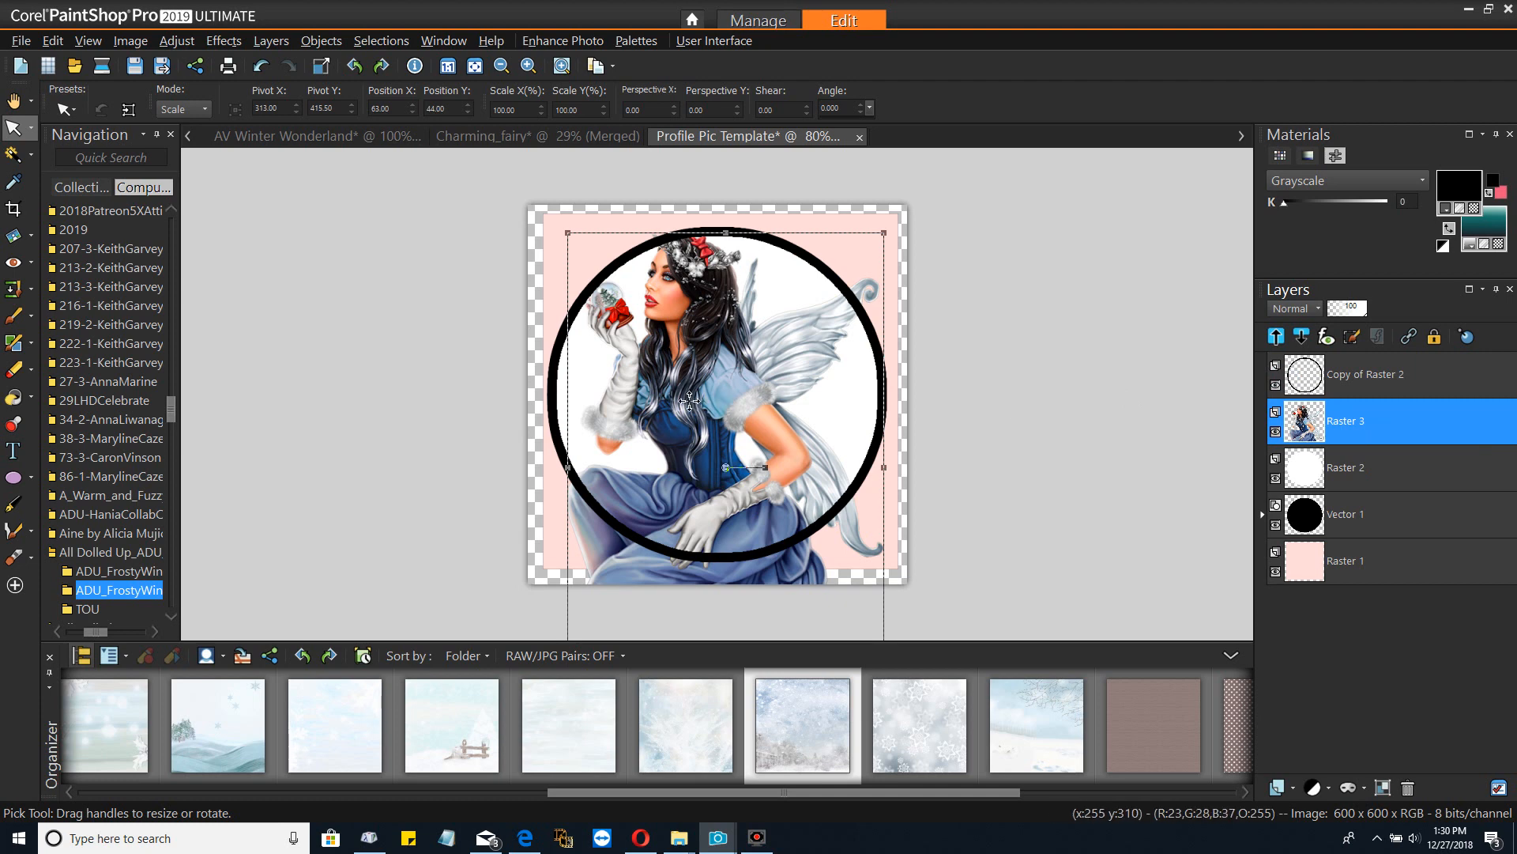
Fit the fairy inside the black ring by resizing her layer to 95 percent and positioning it at about X 103, Y 43
{"action": "left_click_drag", "start_coordinate": [688, 397], "coordinate": [697, 397]}
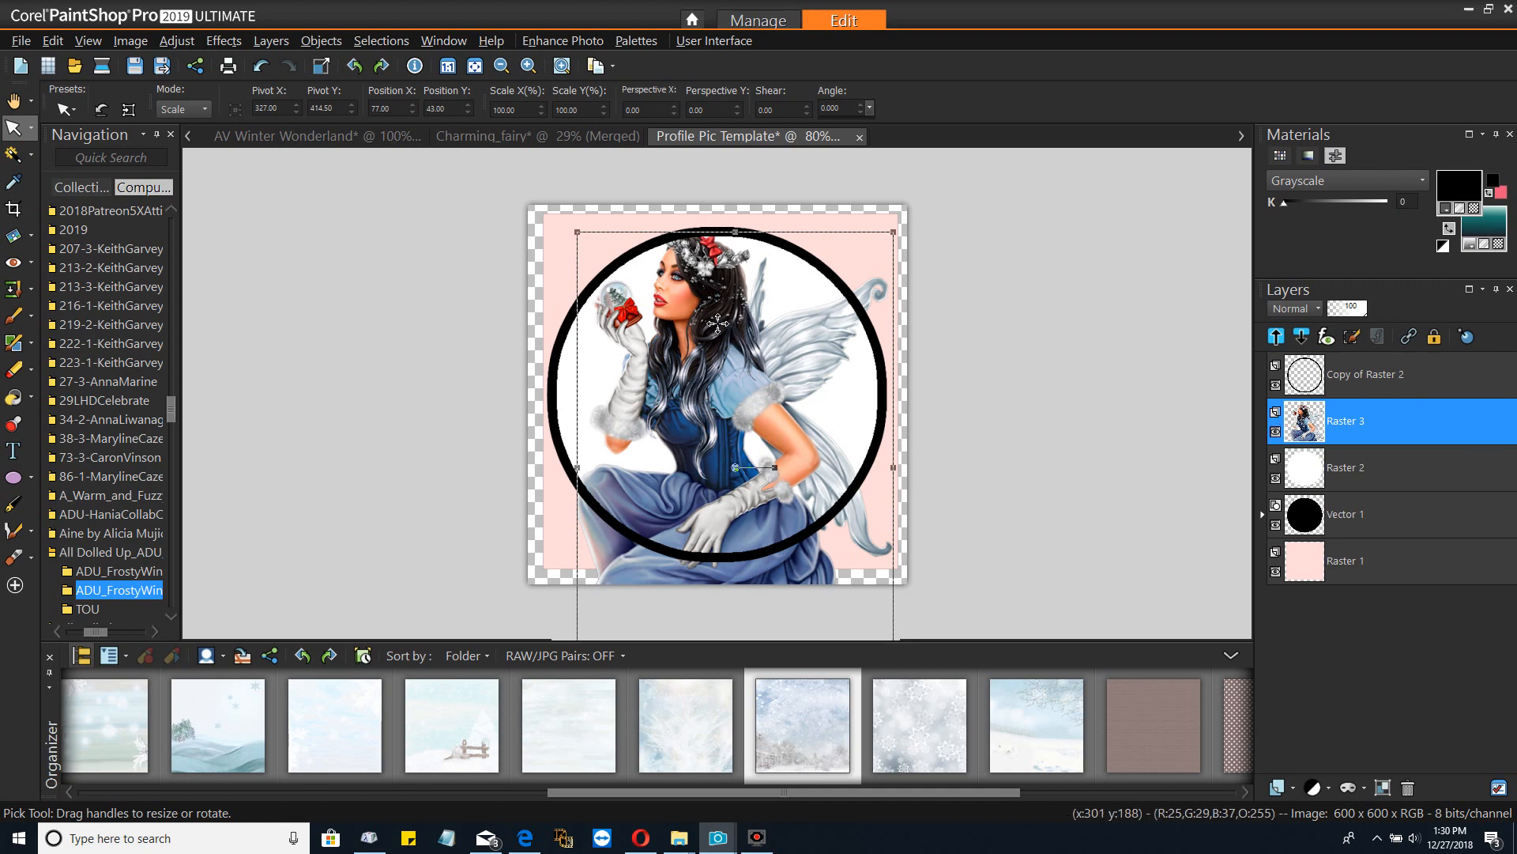
{"action": "left_click_drag", "start_coordinate": [718, 323], "coordinate": [729, 326]}
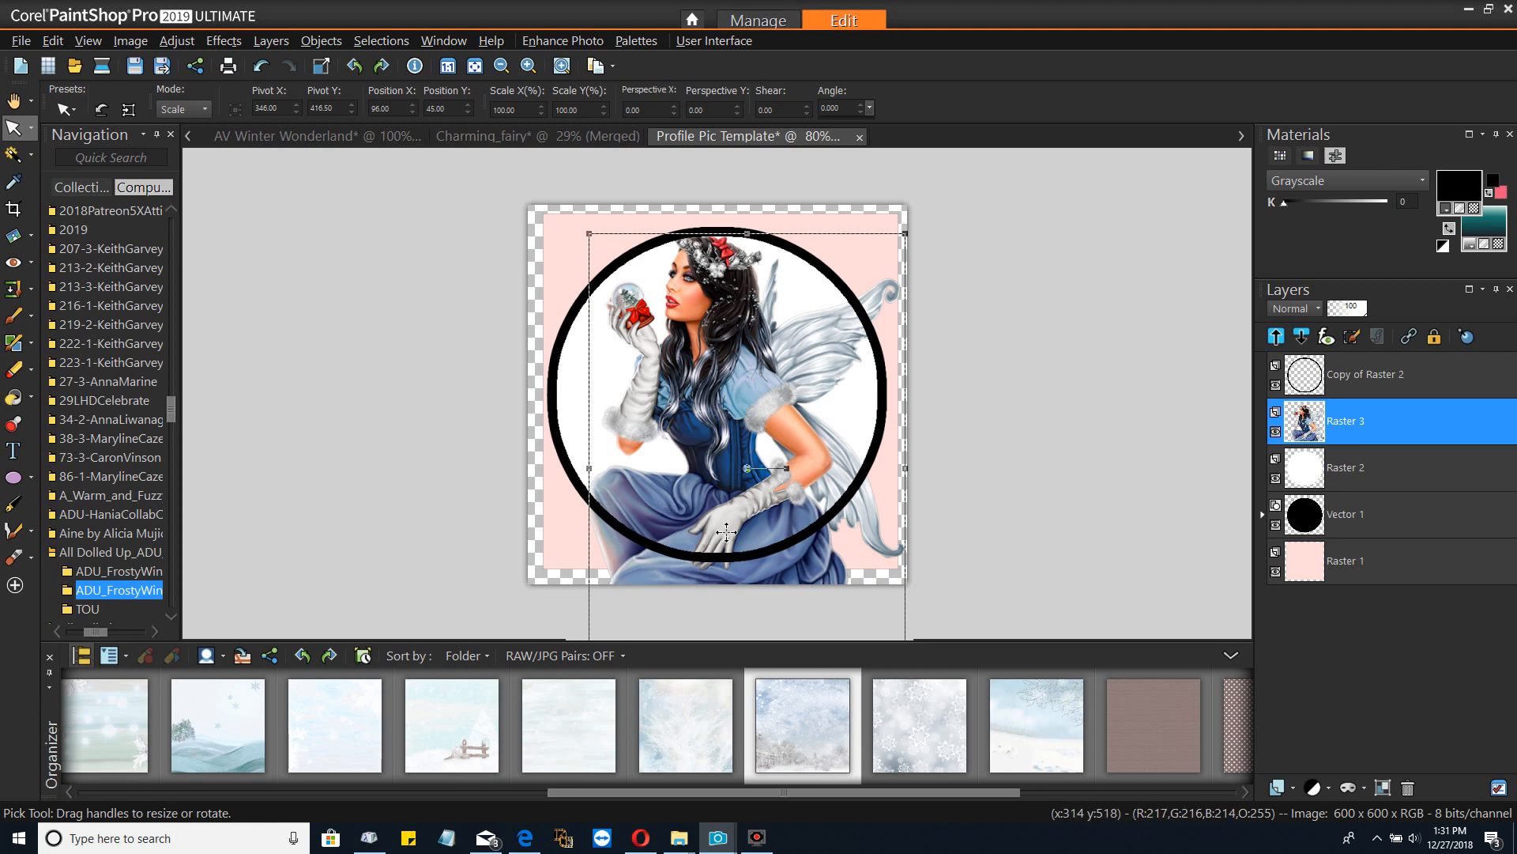
{"action": "left_click", "coordinate": [131, 45]}
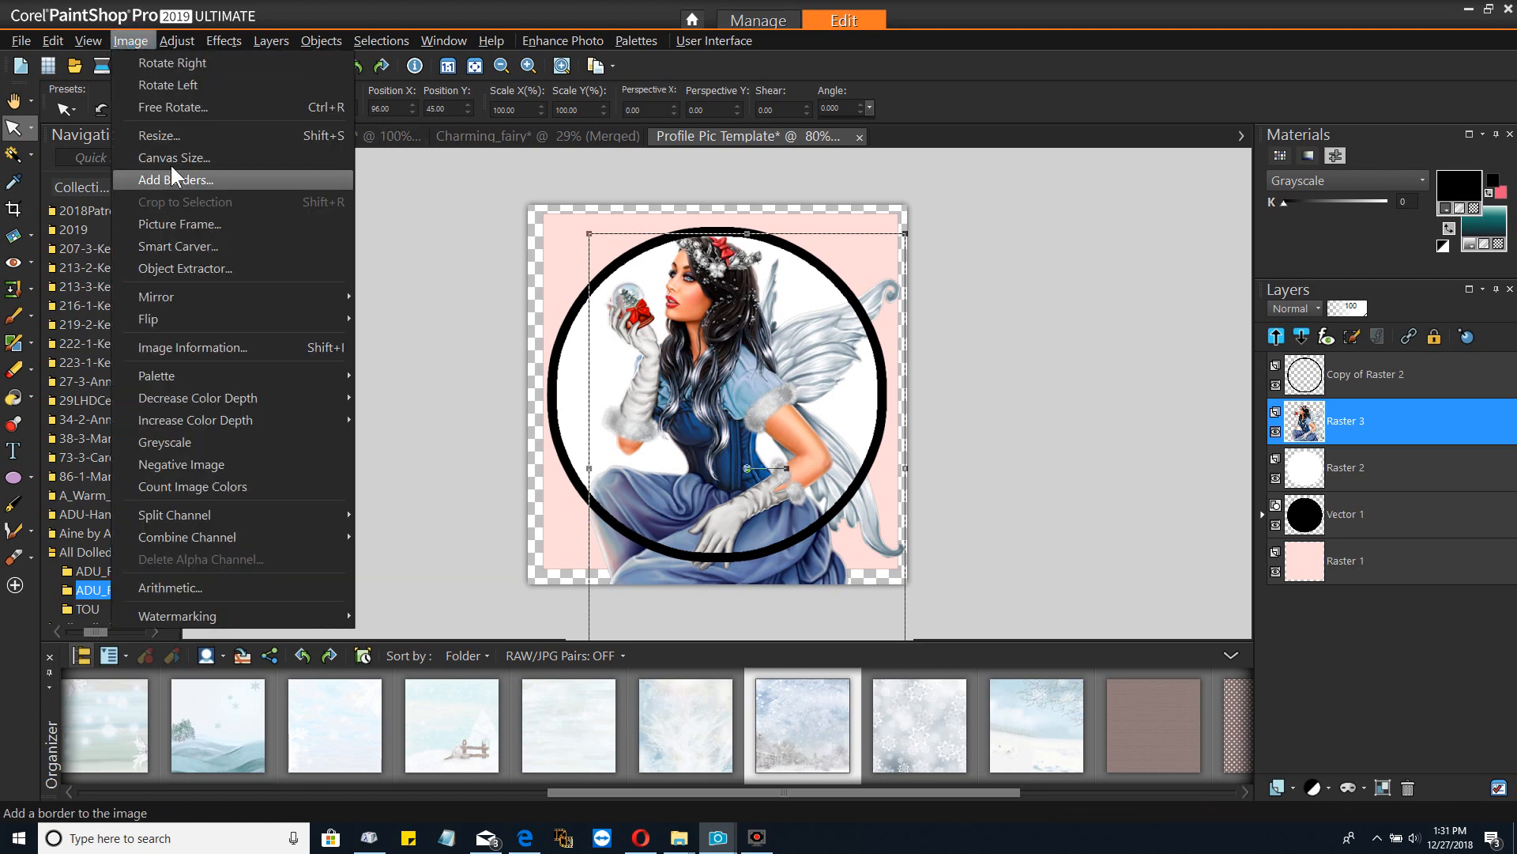
{"action": "left_click", "coordinate": [180, 132]}
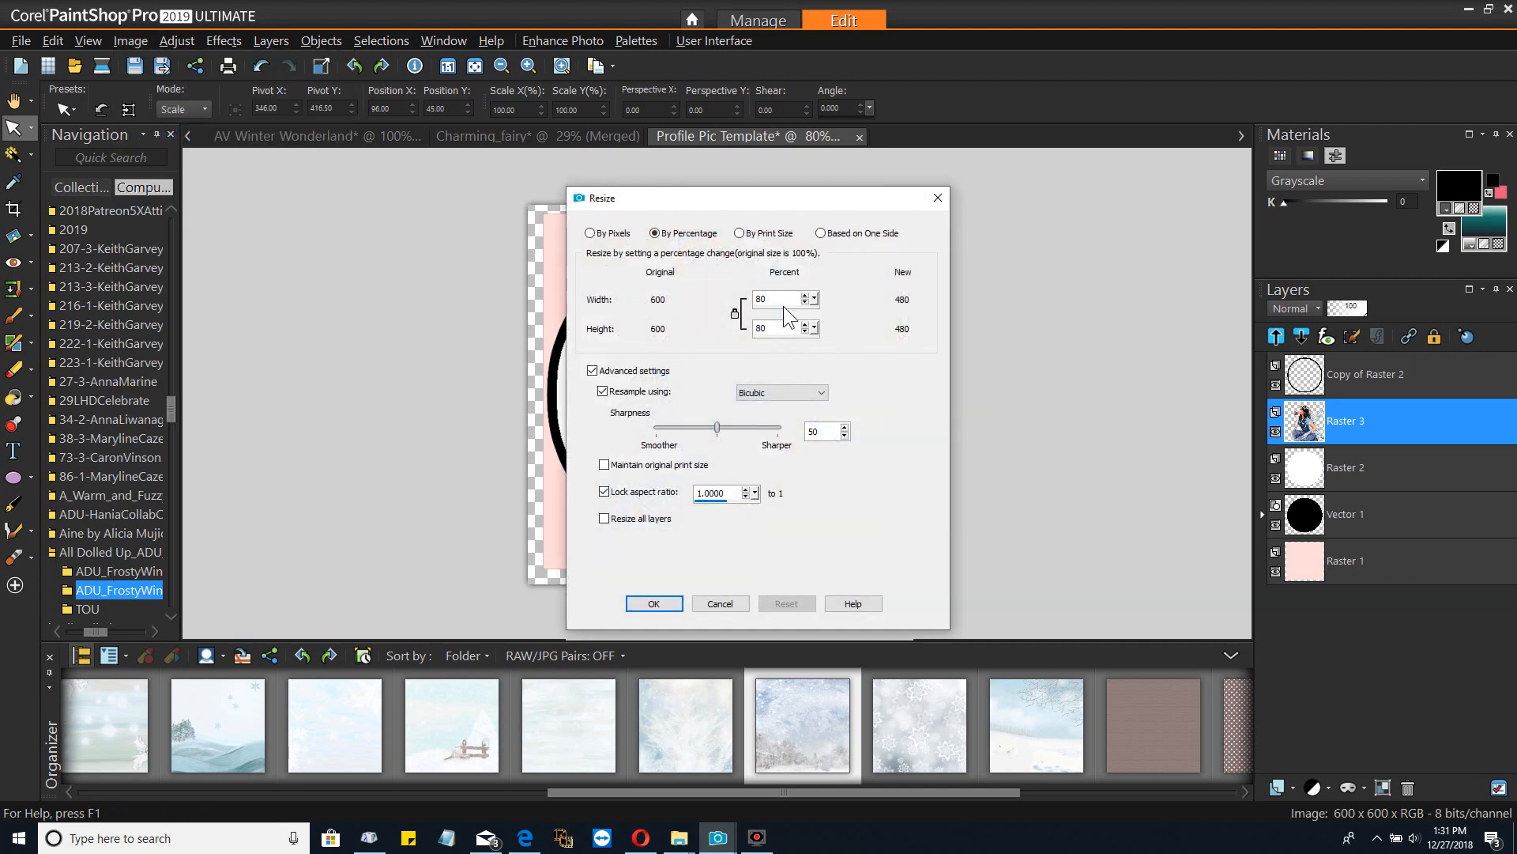
{"action": "left_click_drag", "start_coordinate": [775, 299], "coordinate": [654, 296]}
{"action": "type", "text": "95"}
{"action": "key", "text": "Return"}
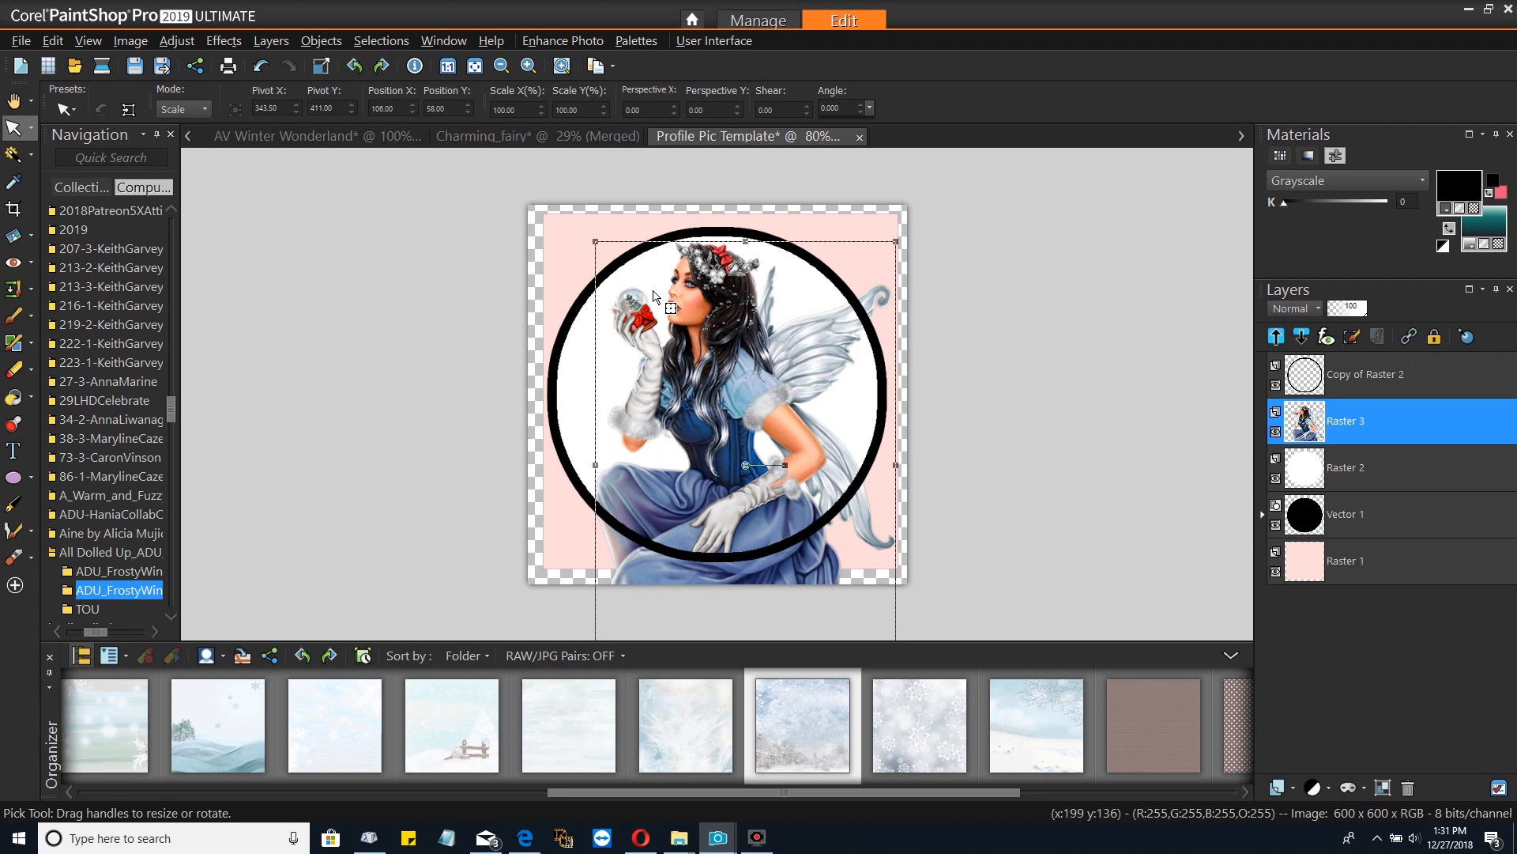
{"action": "left_click_drag", "start_coordinate": [765, 378], "coordinate": [768, 368]}
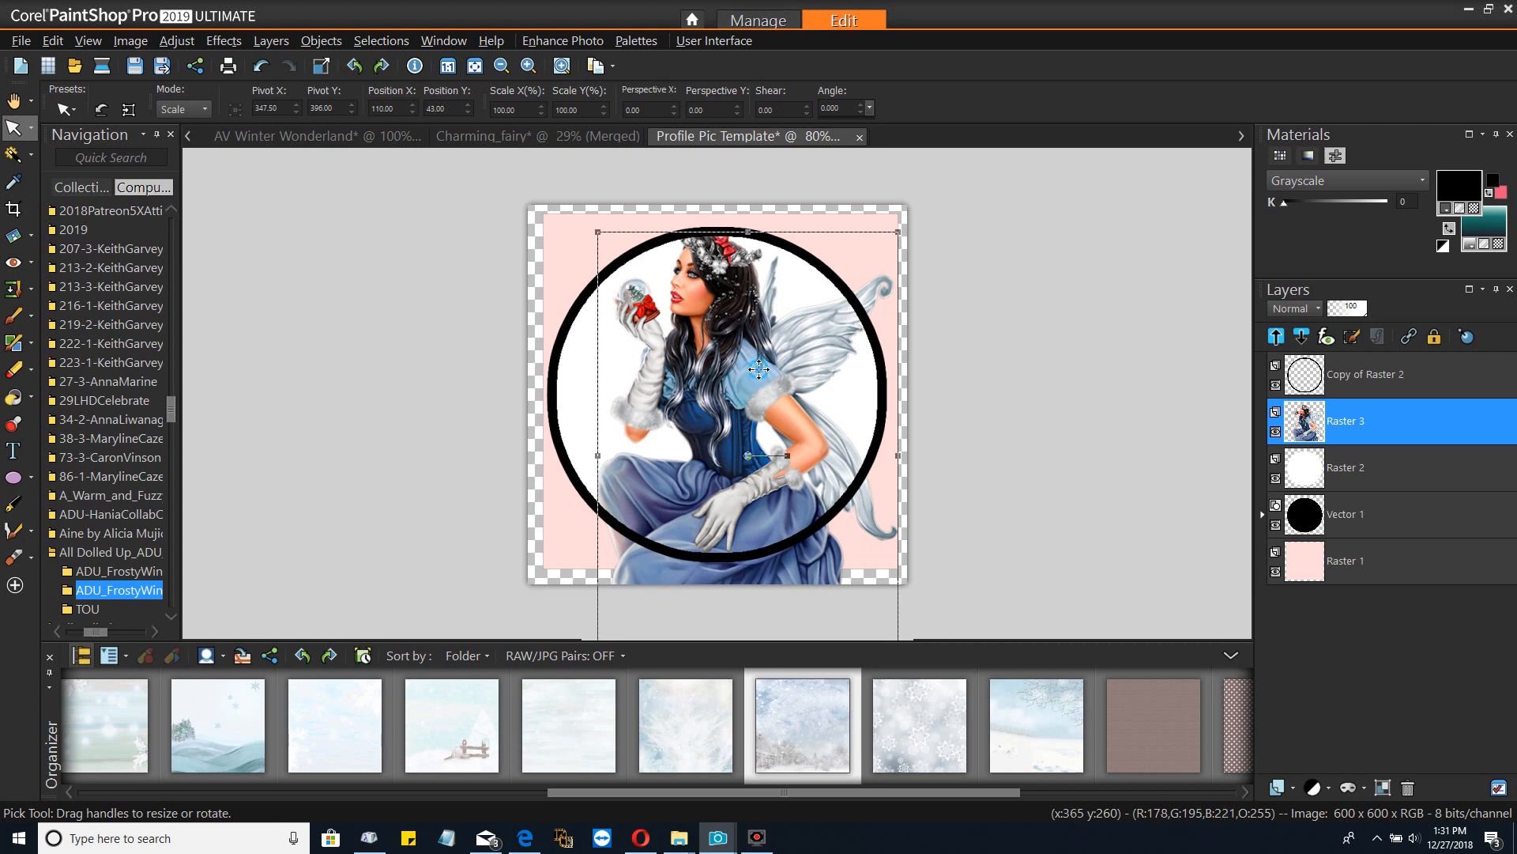
{"action": "left_click_drag", "start_coordinate": [765, 367], "coordinate": [740, 329]}
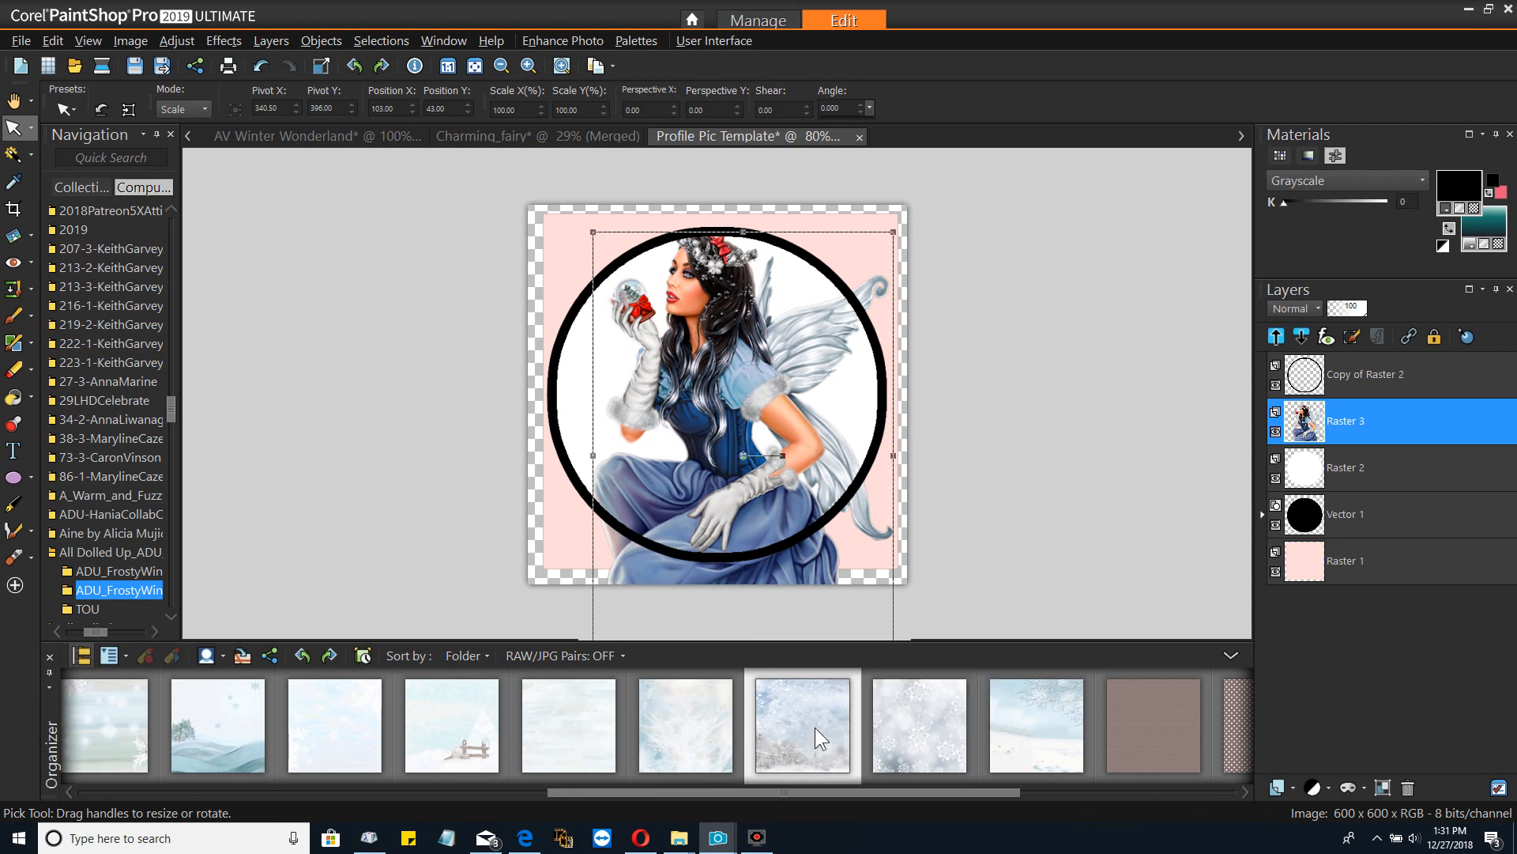
Add the snowy ADU_FrostyWinterPapers (17) paper as a layer between Vector 1 and Raster 2
{"action": "left_click_drag", "start_coordinate": [817, 734], "coordinate": [1372, 481]}
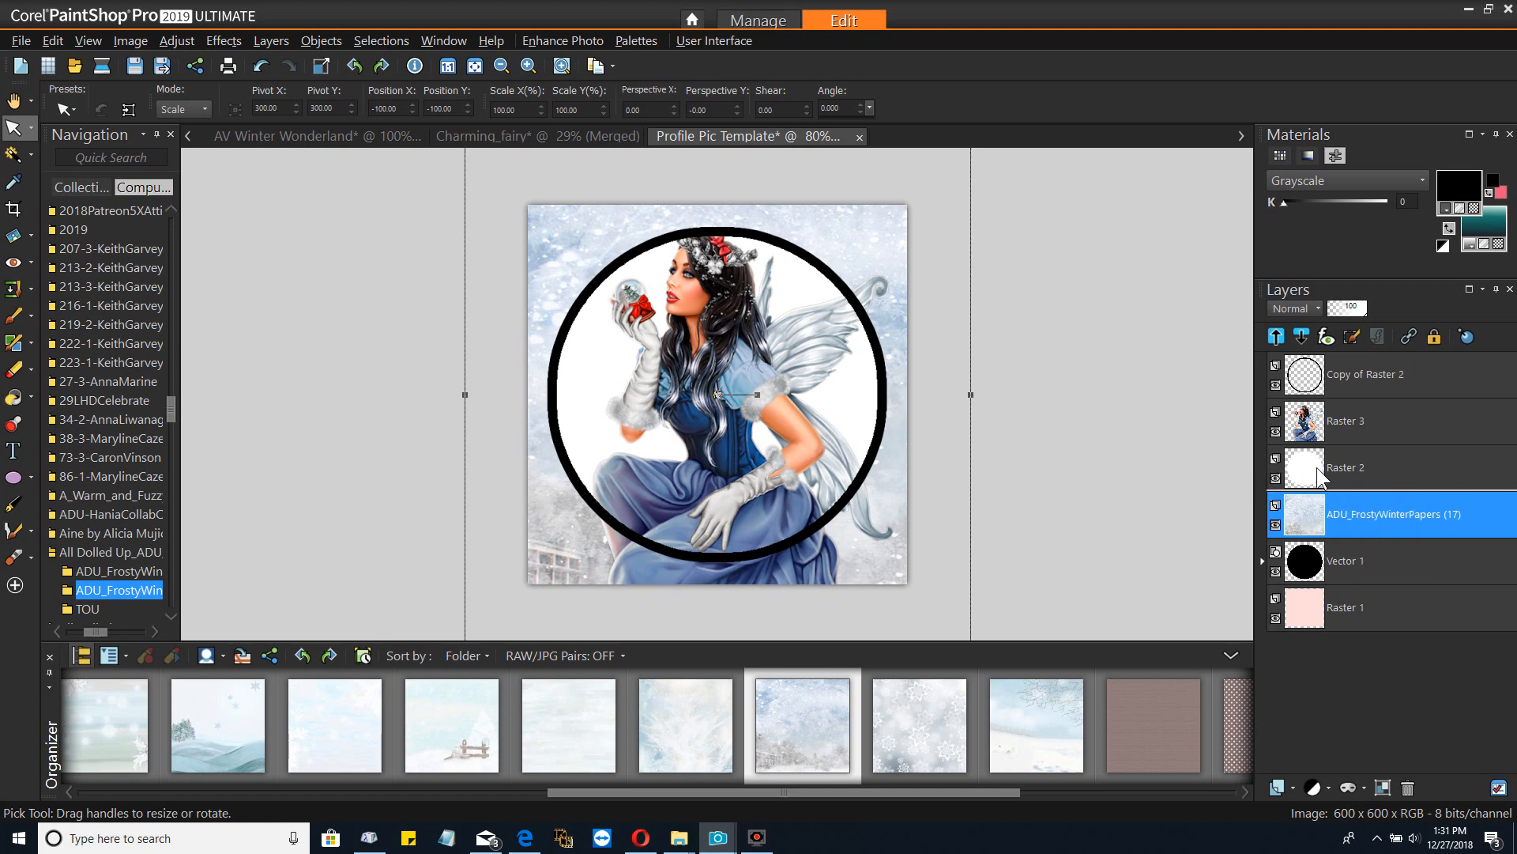
Scale the ADU_FrostyWinterPapers (17) layer down to about 71 percent and place it at about X 20, Y 13 around the ring
{"action": "mouse_move", "coordinate": [1376, 473]}
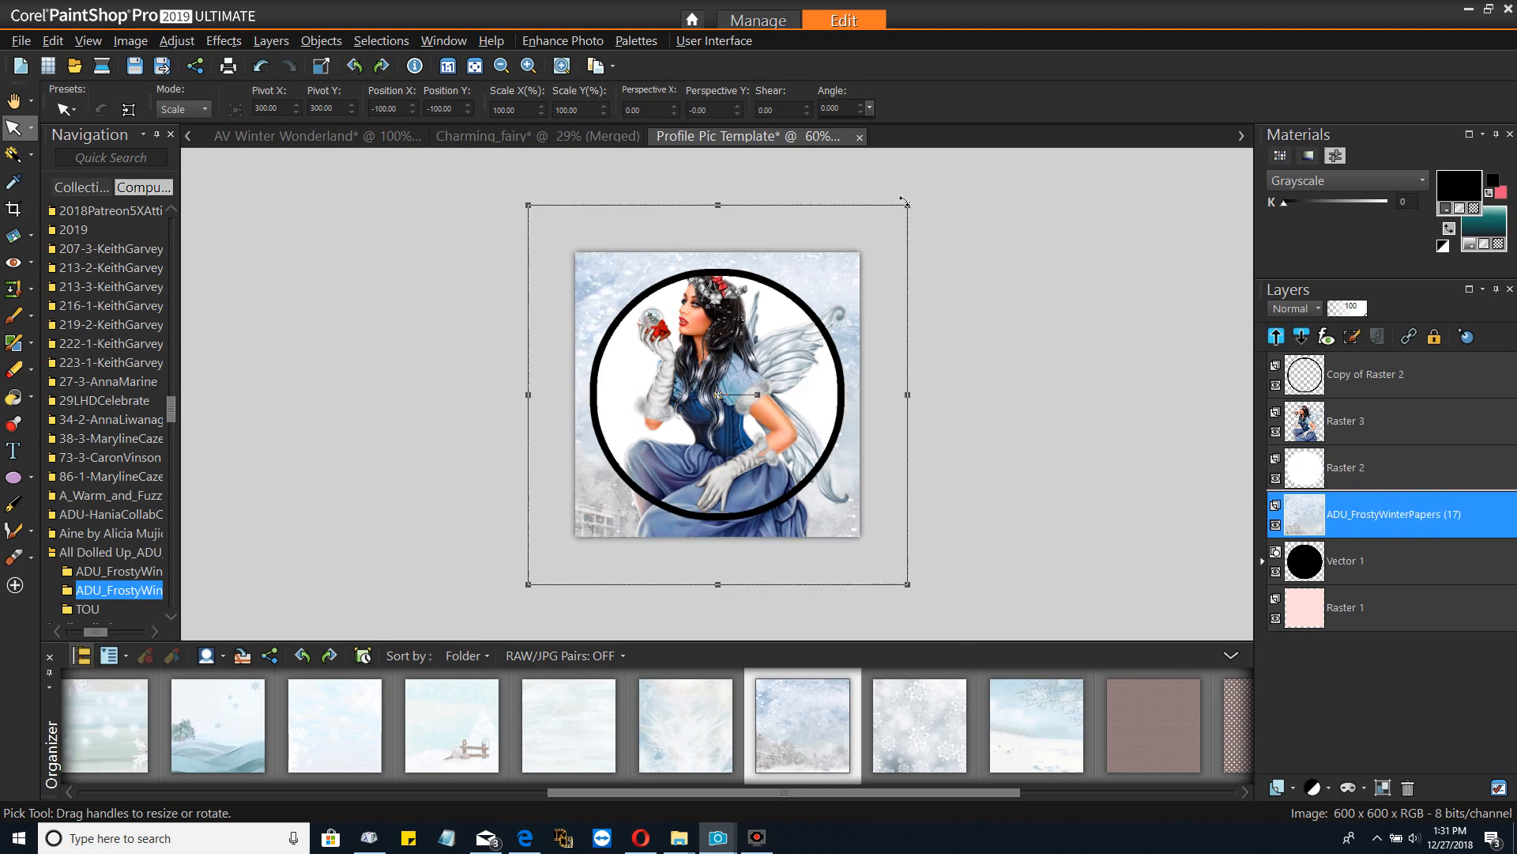
{"action": "left_click_drag", "start_coordinate": [904, 203], "coordinate": [854, 258]}
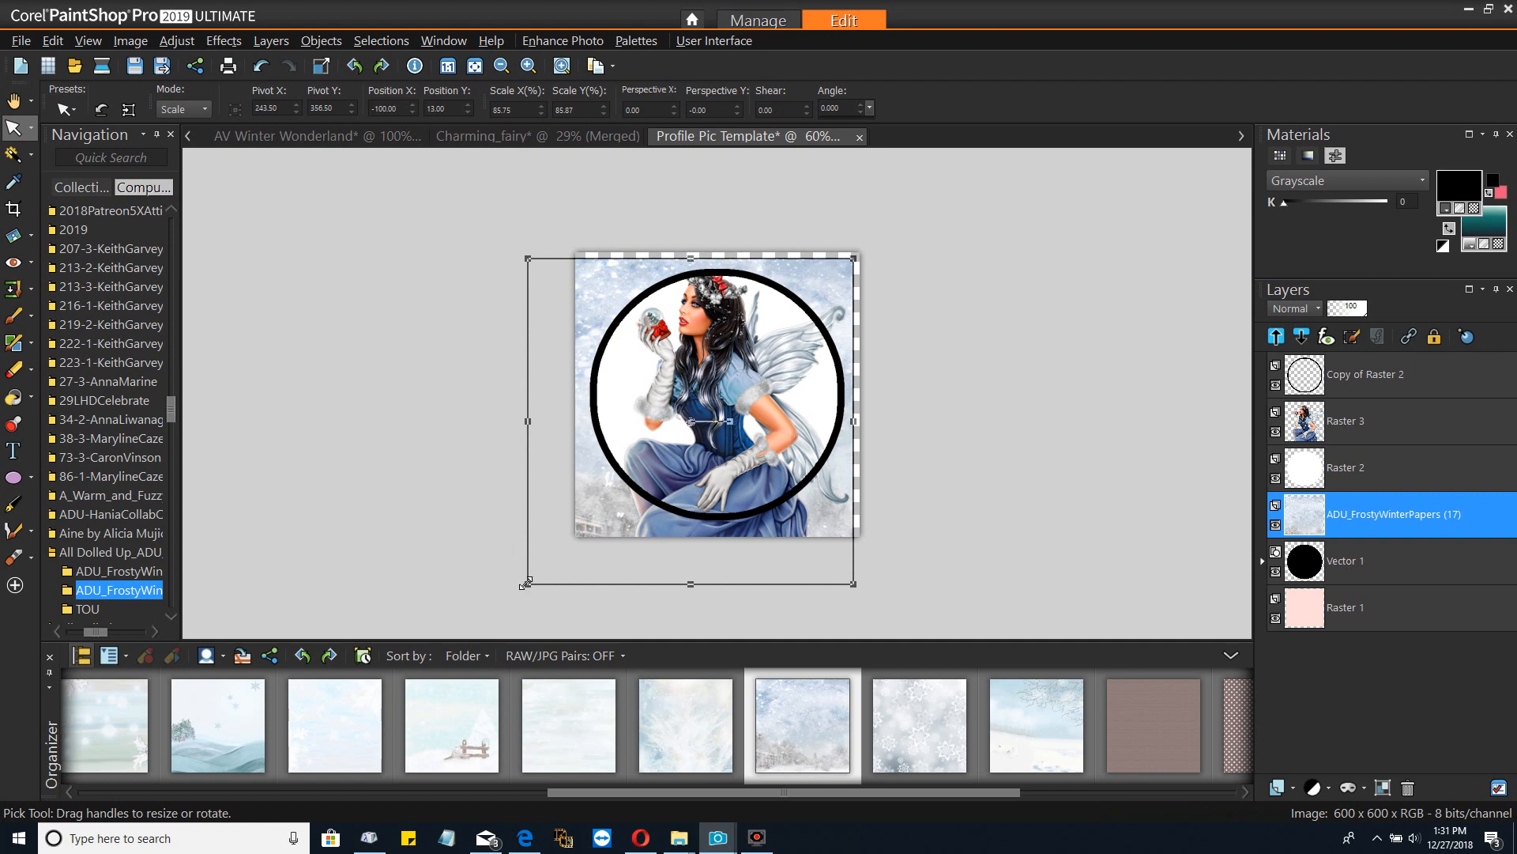
{"action": "left_click_drag", "start_coordinate": [526, 569], "coordinate": [590, 546]}
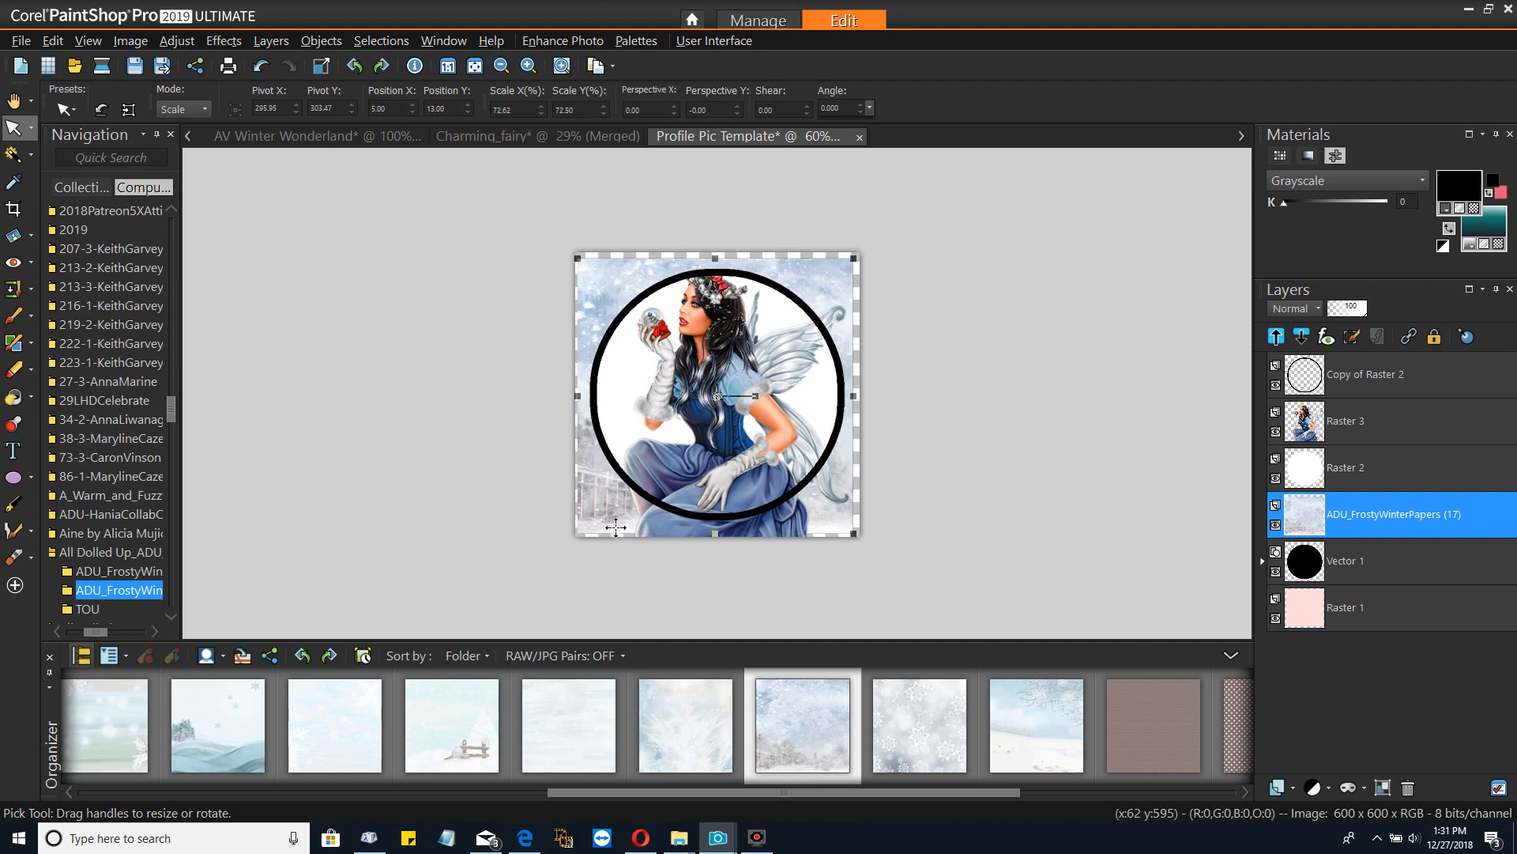
{"action": "left_click_drag", "start_coordinate": [578, 533], "coordinate": [586, 526]}
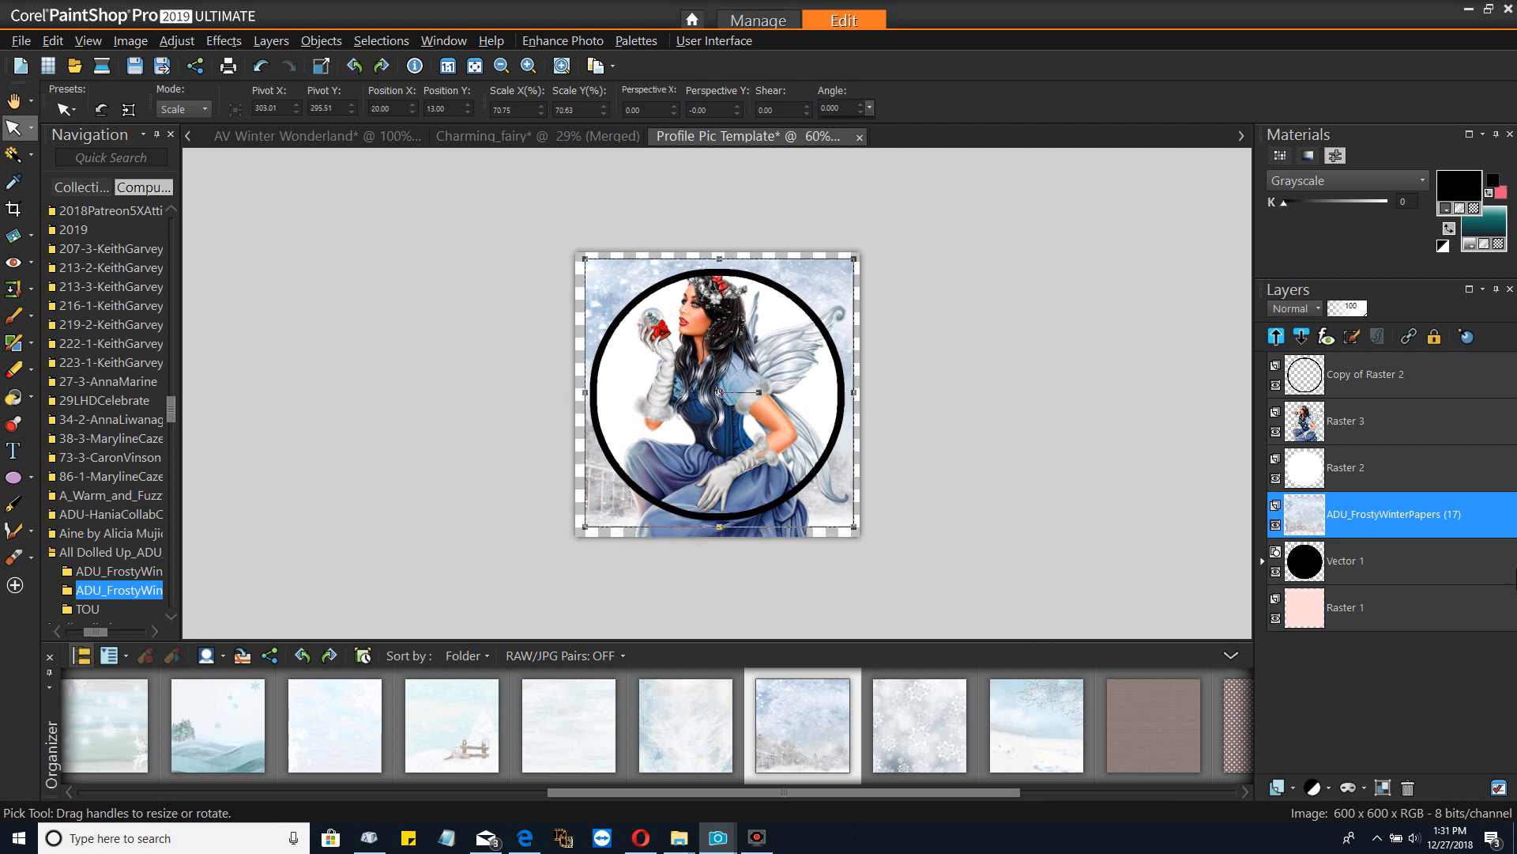
Select the white circle on Raster 2 by selecting all, then floating and defloating the selection
{"action": "left_click", "coordinate": [1367, 480]}
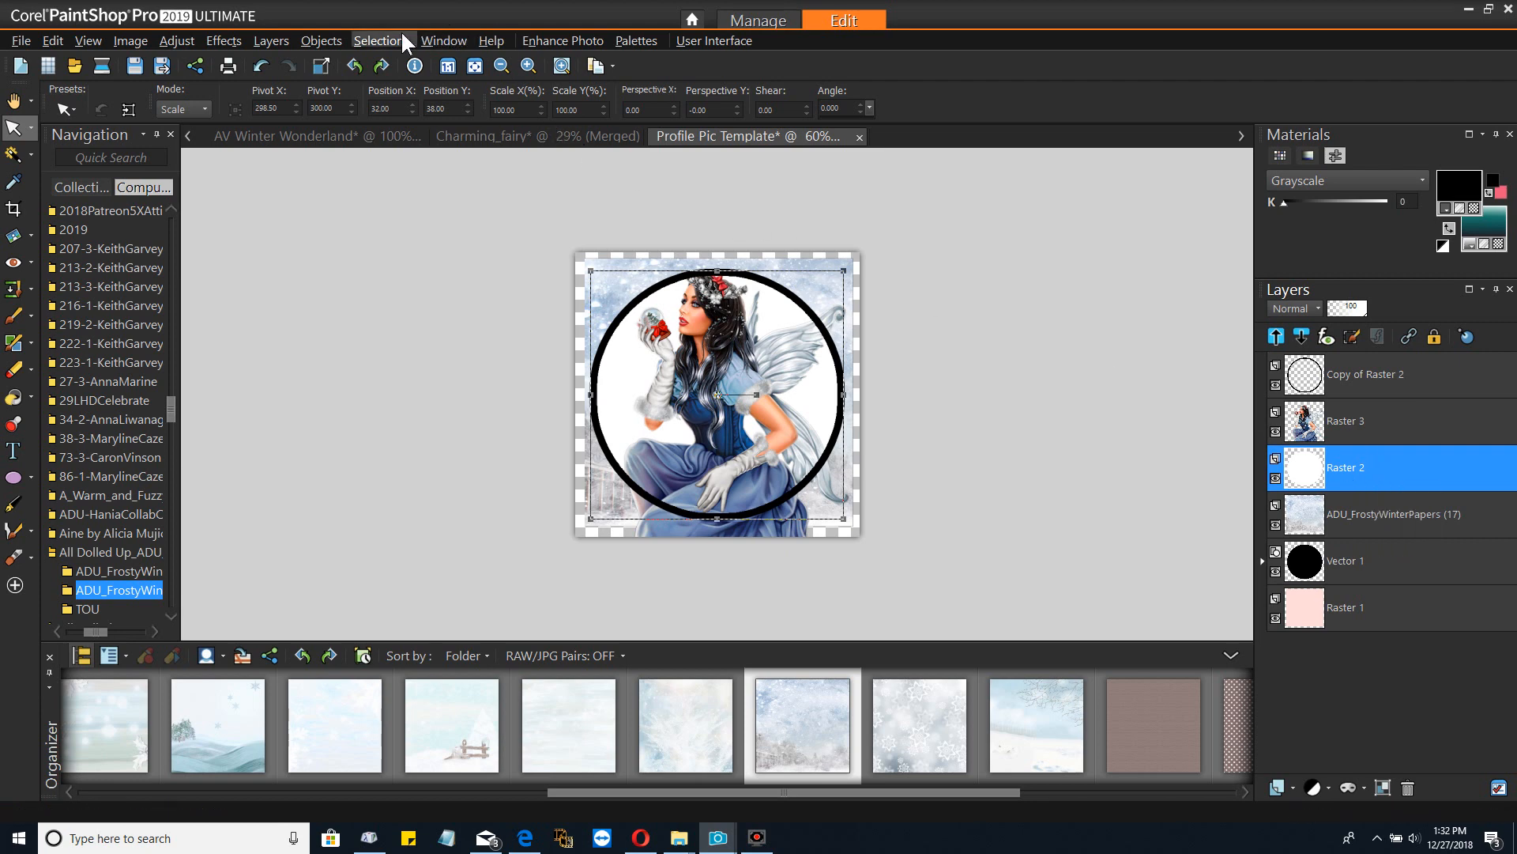
{"action": "left_click", "coordinate": [381, 38]}
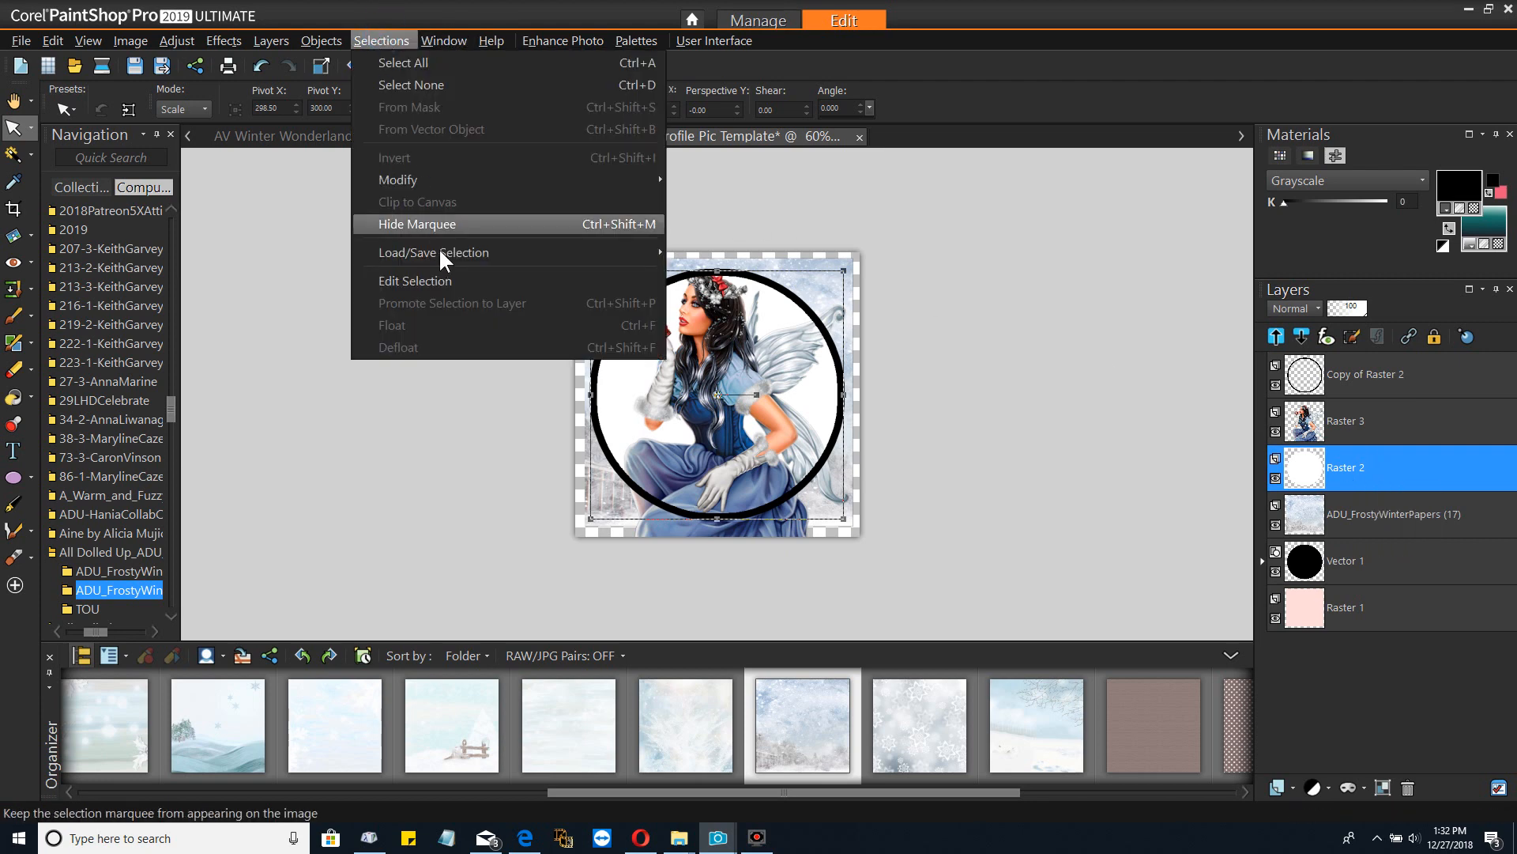
{"action": "left_click", "coordinate": [419, 64]}
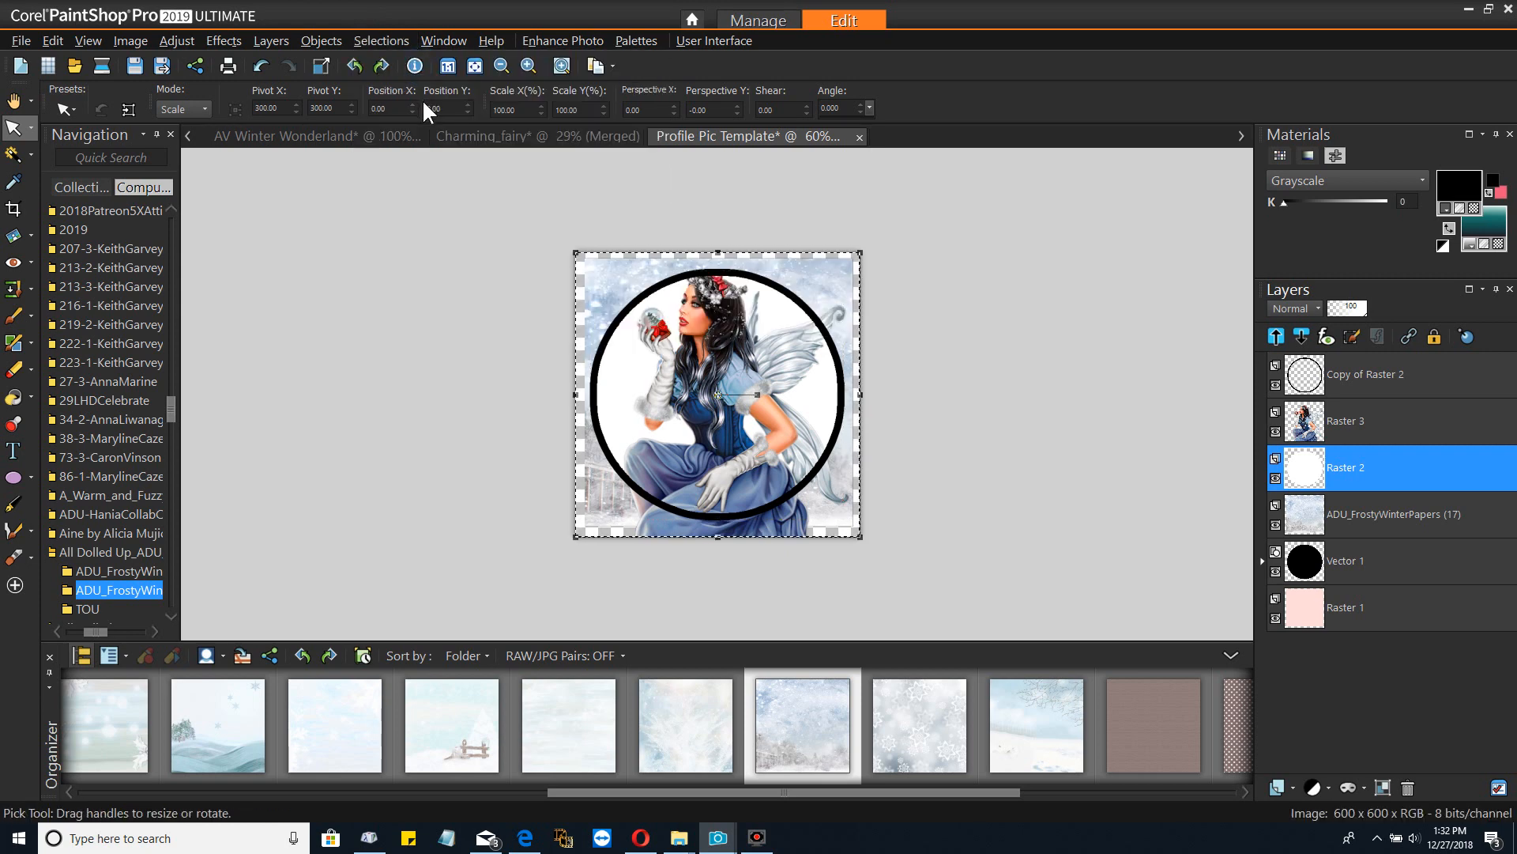
{"action": "left_click", "coordinate": [367, 38]}
{"action": "left_click", "coordinate": [412, 320]}
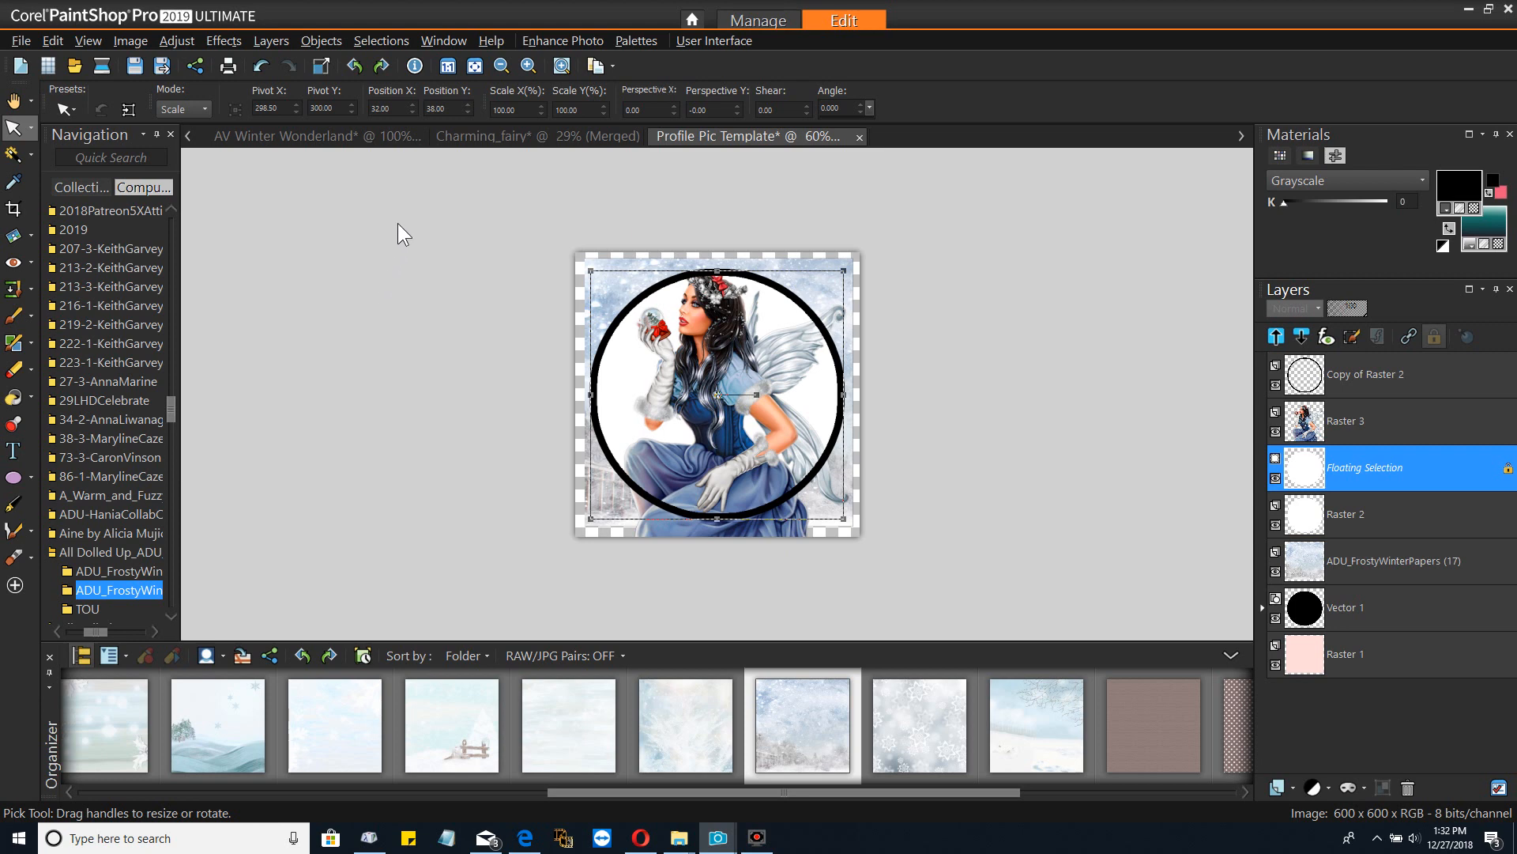
{"action": "left_click", "coordinate": [378, 40]}
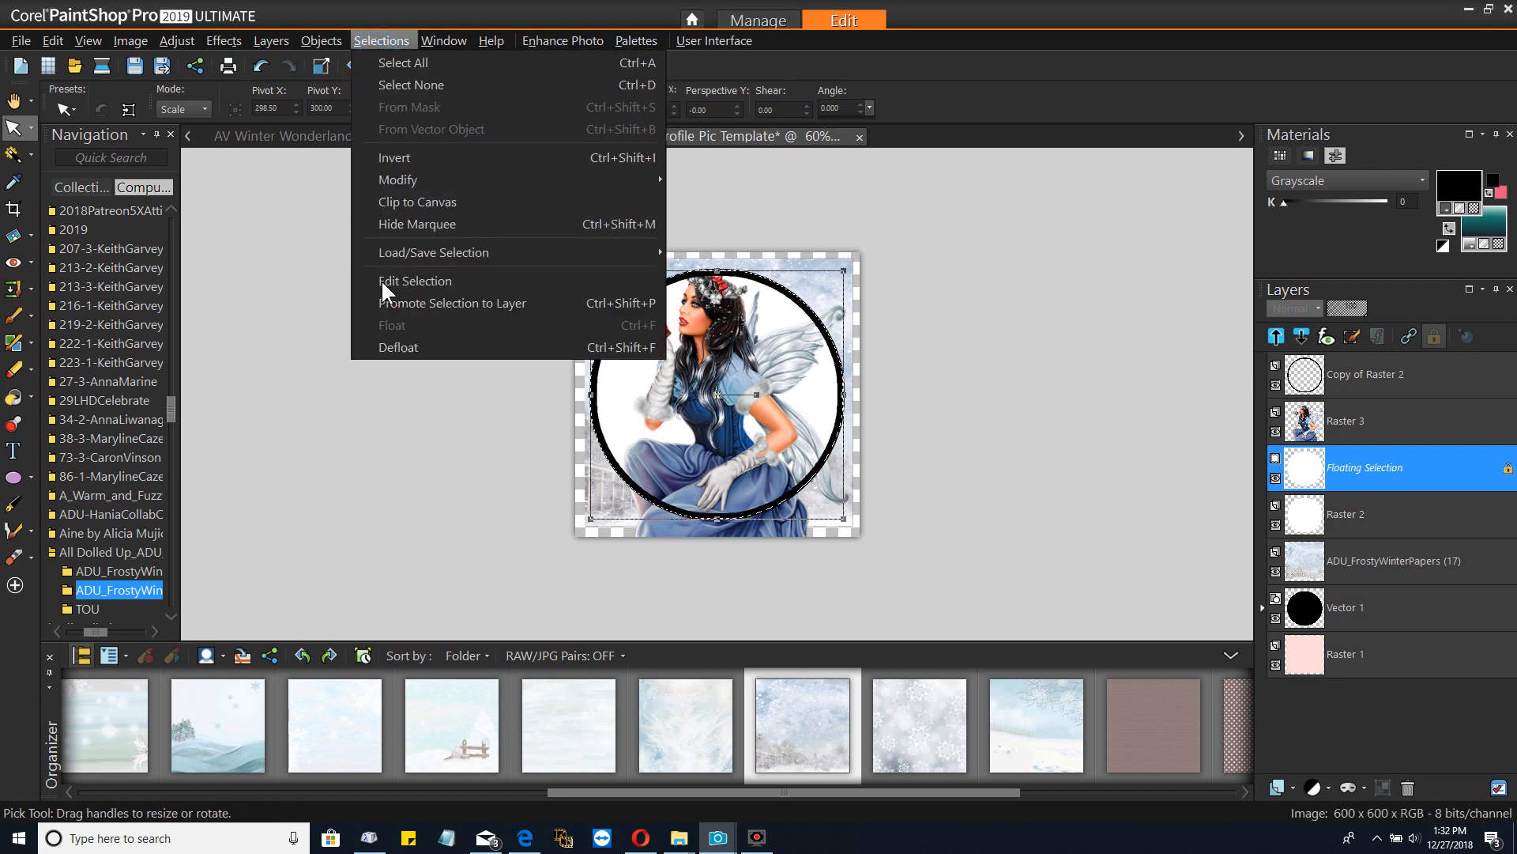
{"action": "left_click", "coordinate": [419, 348]}
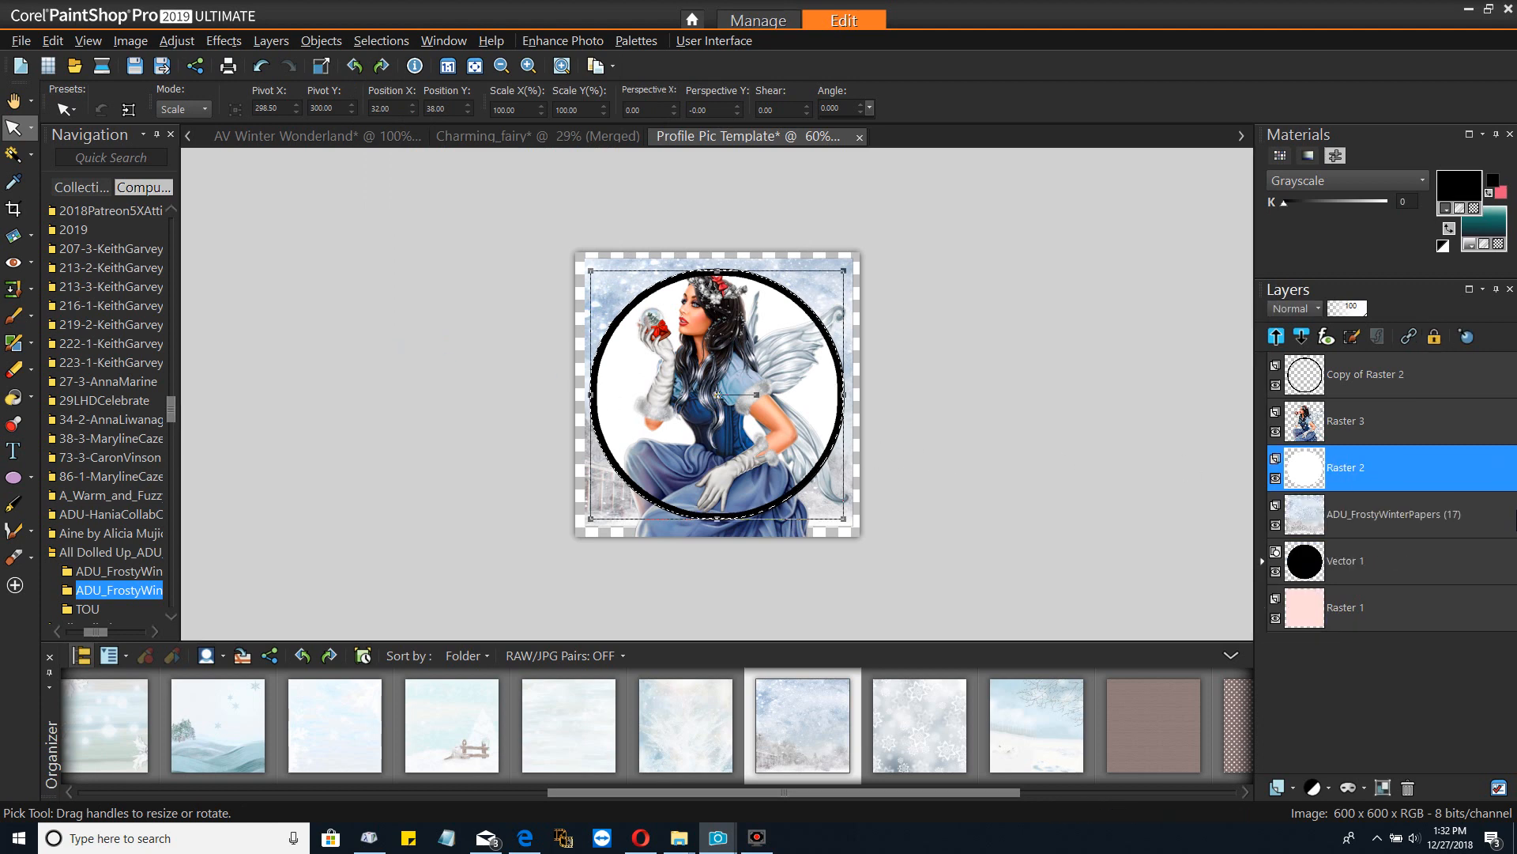
Invert the circle selection and delete the parts of the fairy and ADU_FrostyWinterPapers (17) layers outside it
{"action": "mouse_move", "coordinate": [1428, 482]}
{"action": "left_click", "coordinate": [1358, 428]}
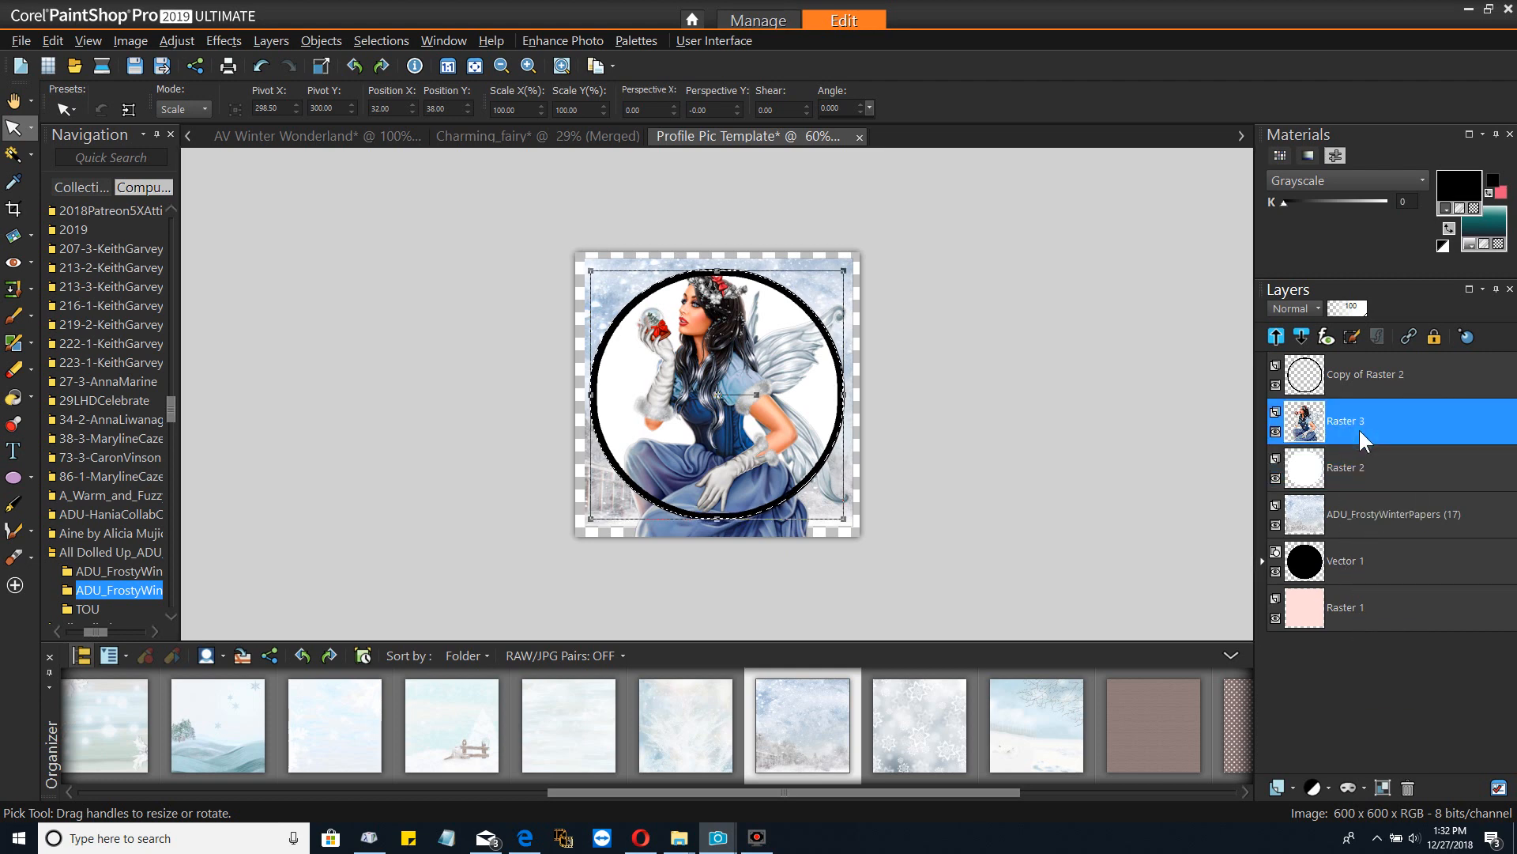
{"action": "mouse_move", "coordinate": [1359, 430]}
{"action": "left_click", "coordinate": [377, 37]}
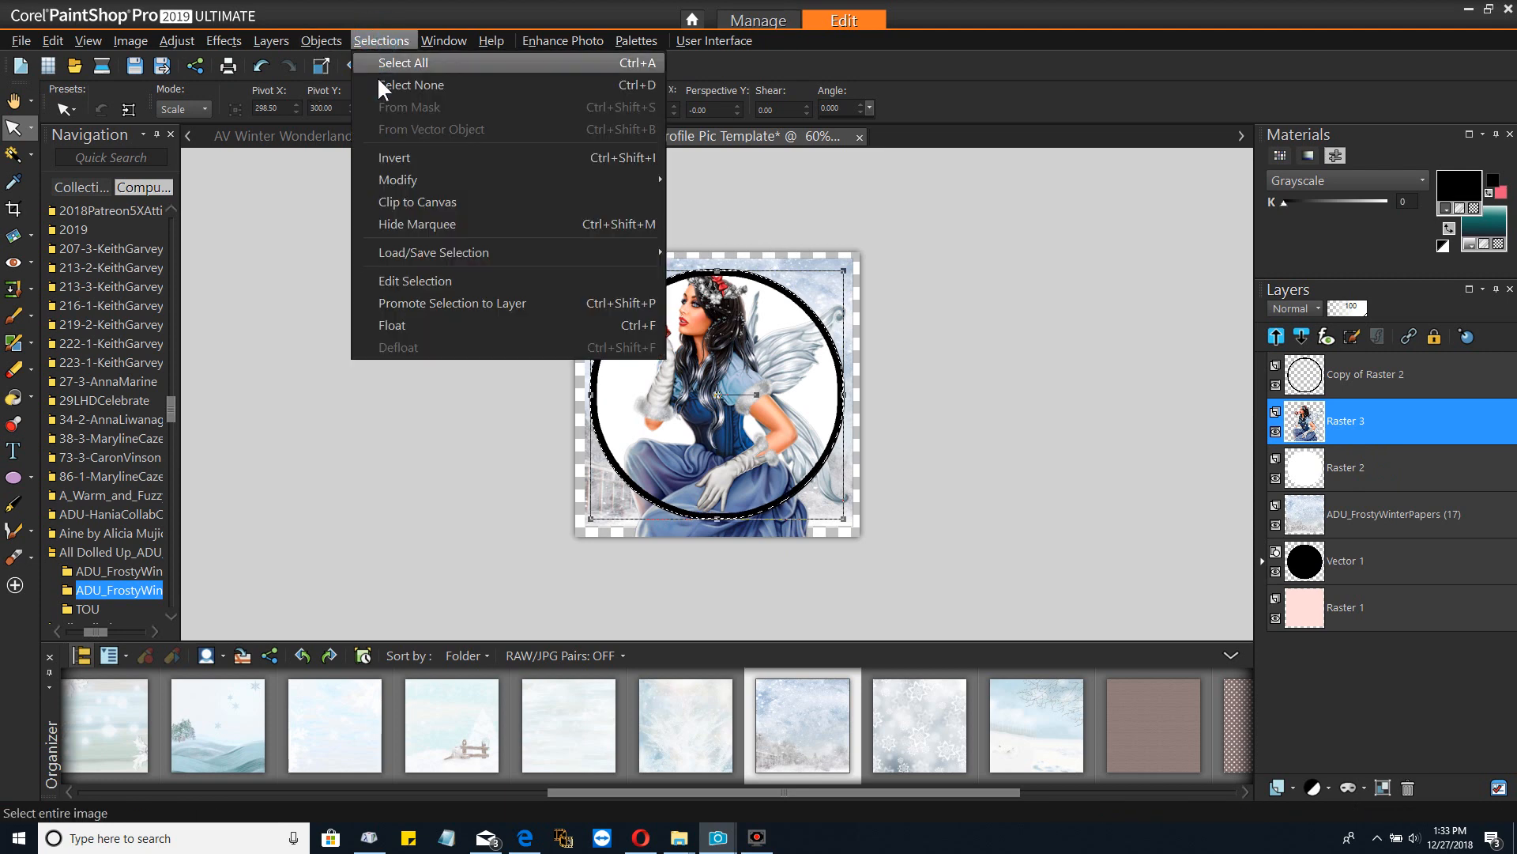
{"action": "left_click", "coordinate": [387, 154]}
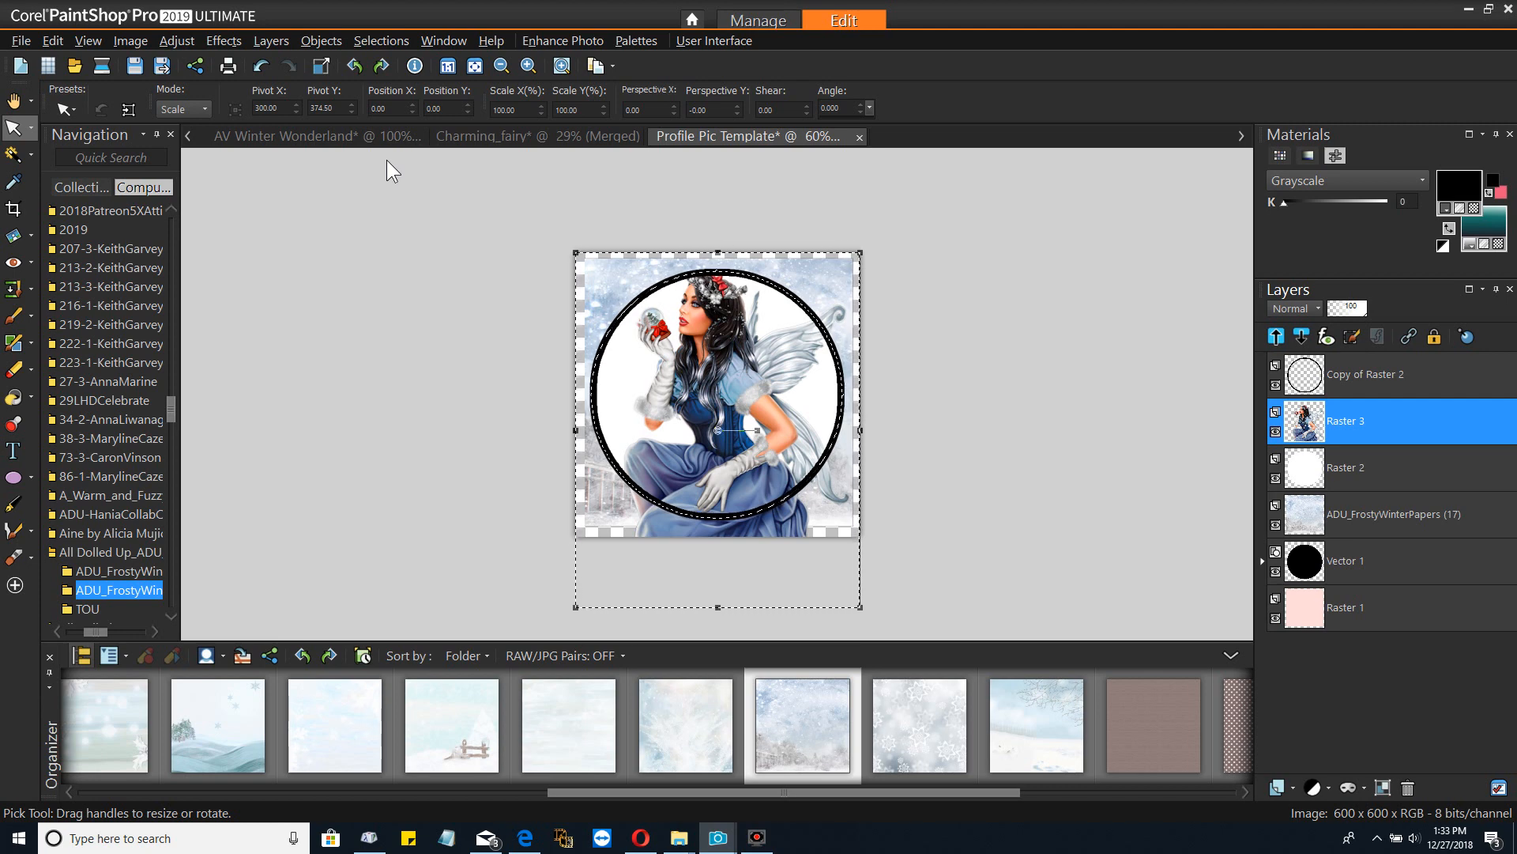
{"action": "double_click", "coordinate": [1396, 419]}
{"action": "key", "text": "BackSpace"}
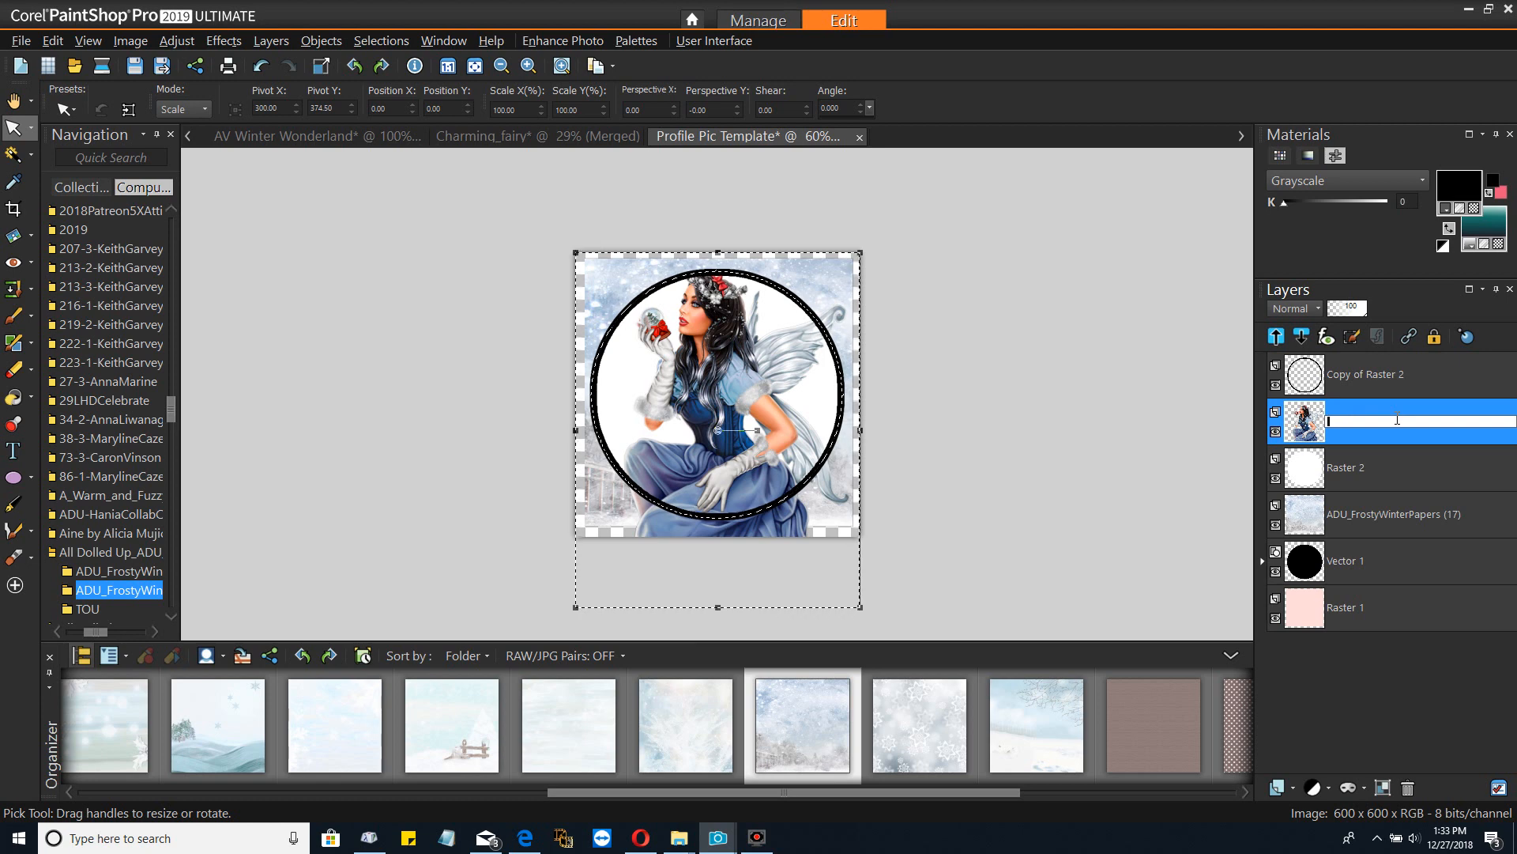
{"action": "left_click", "coordinate": [1297, 430]}
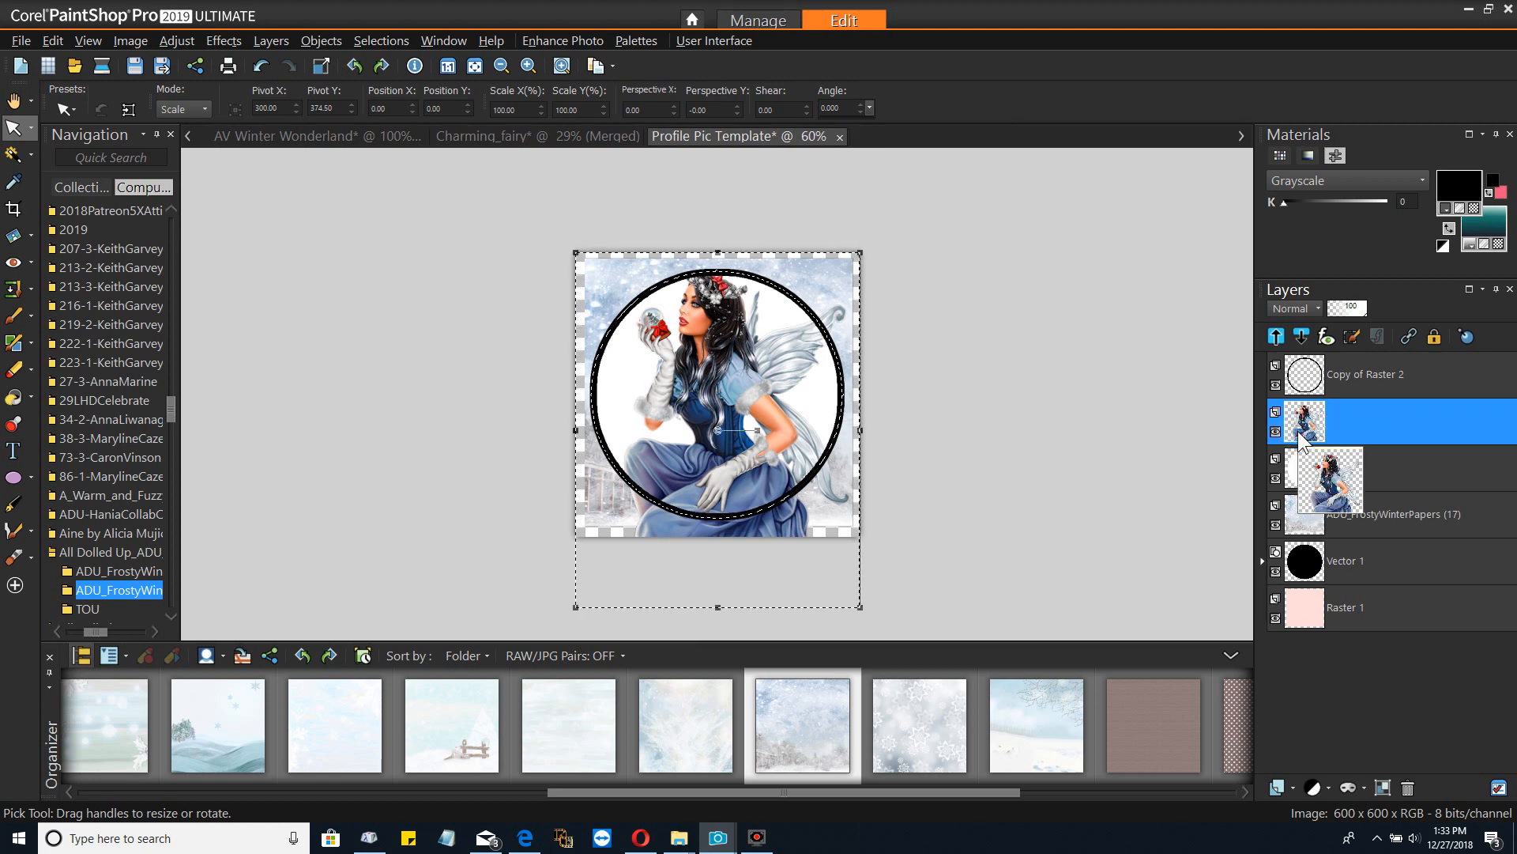
{"action": "key", "text": "Delete"}
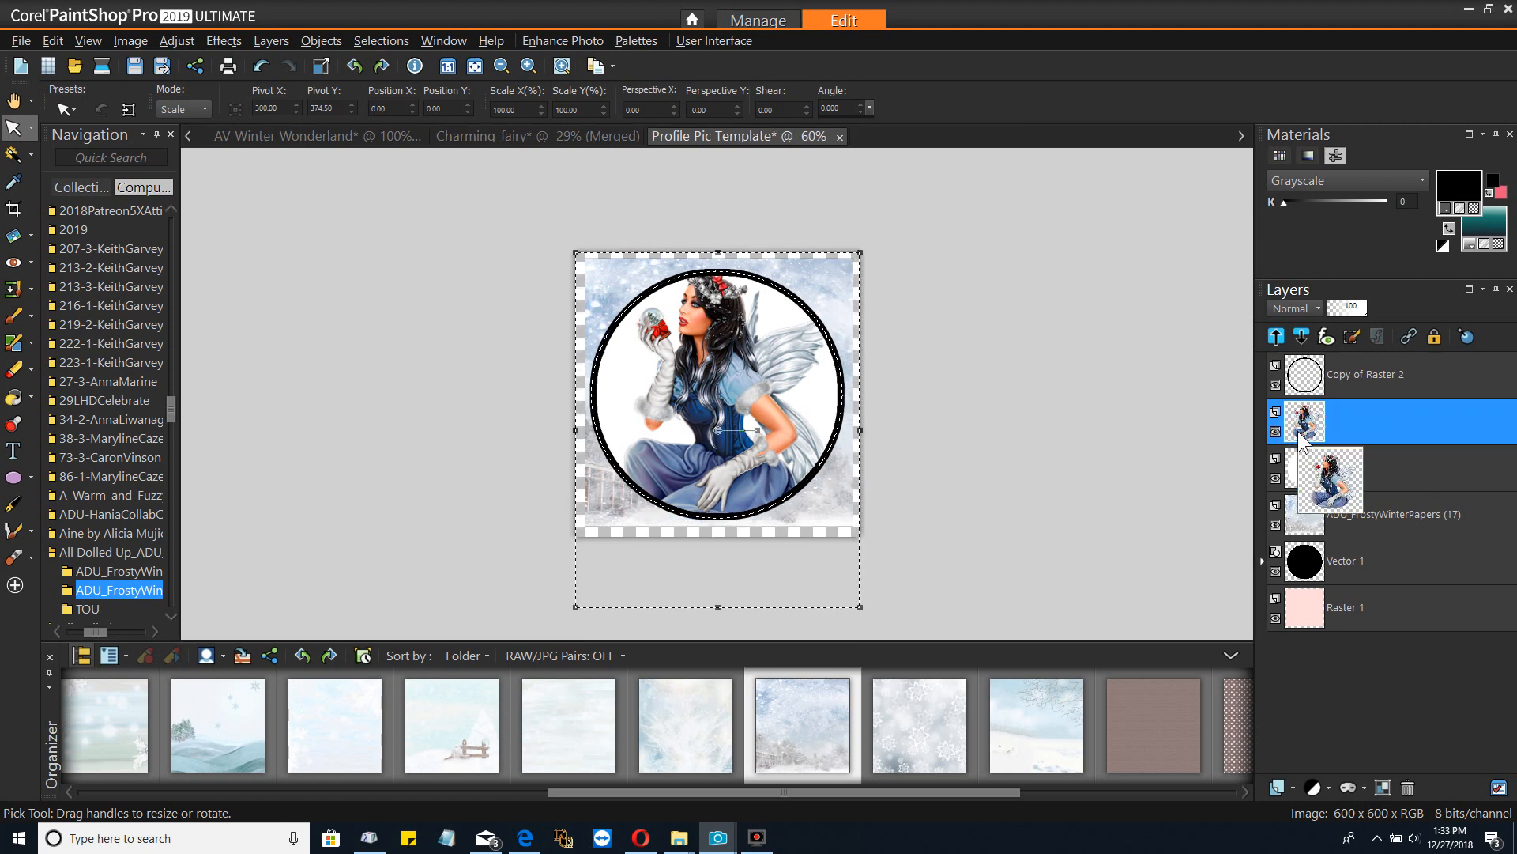
{"action": "left_click", "coordinate": [1336, 527]}
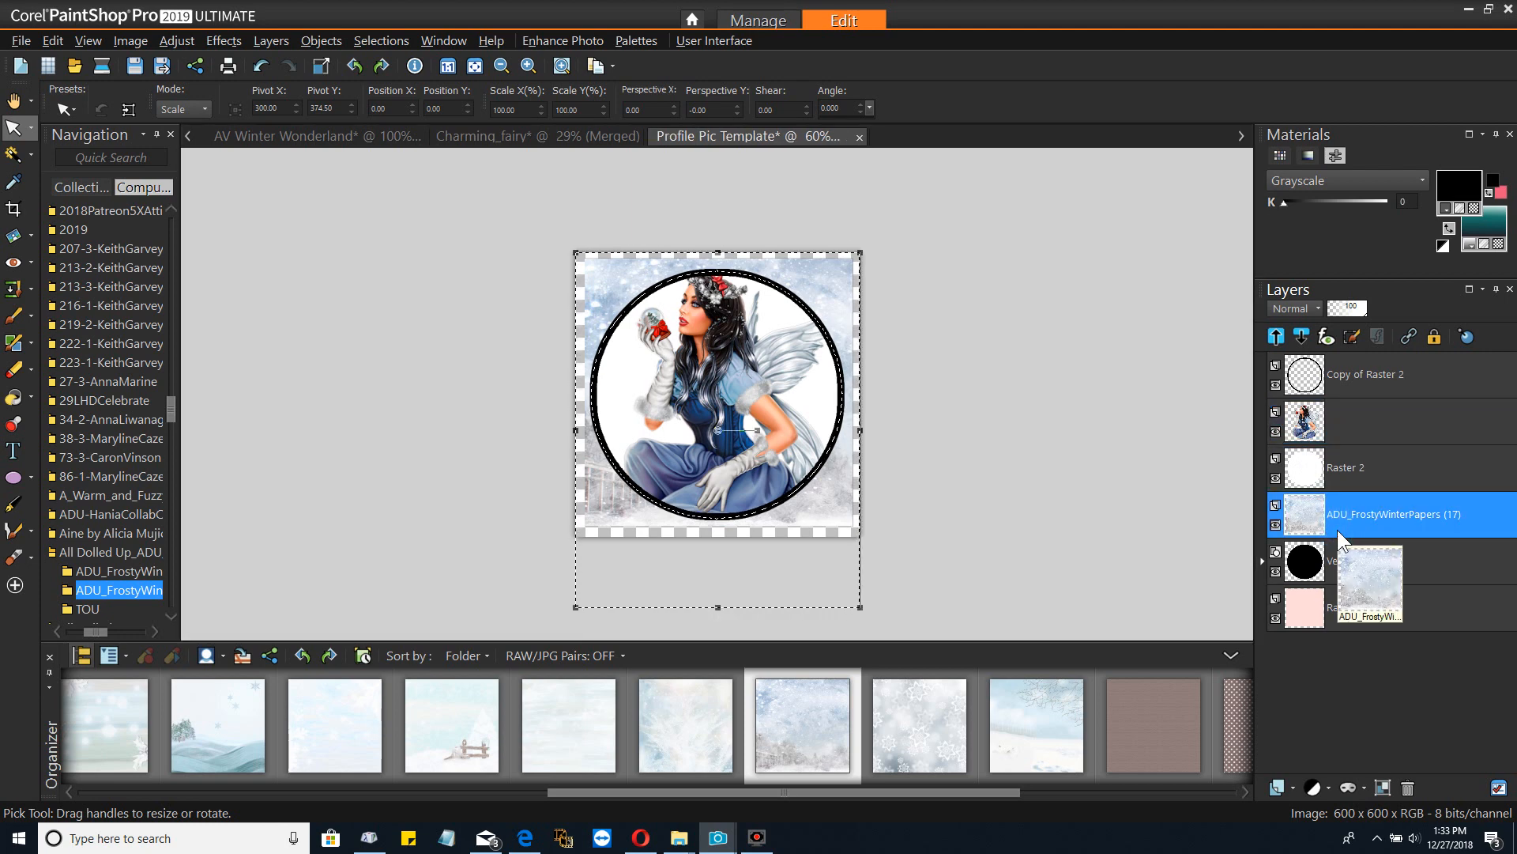
{"action": "key", "text": "Delete"}
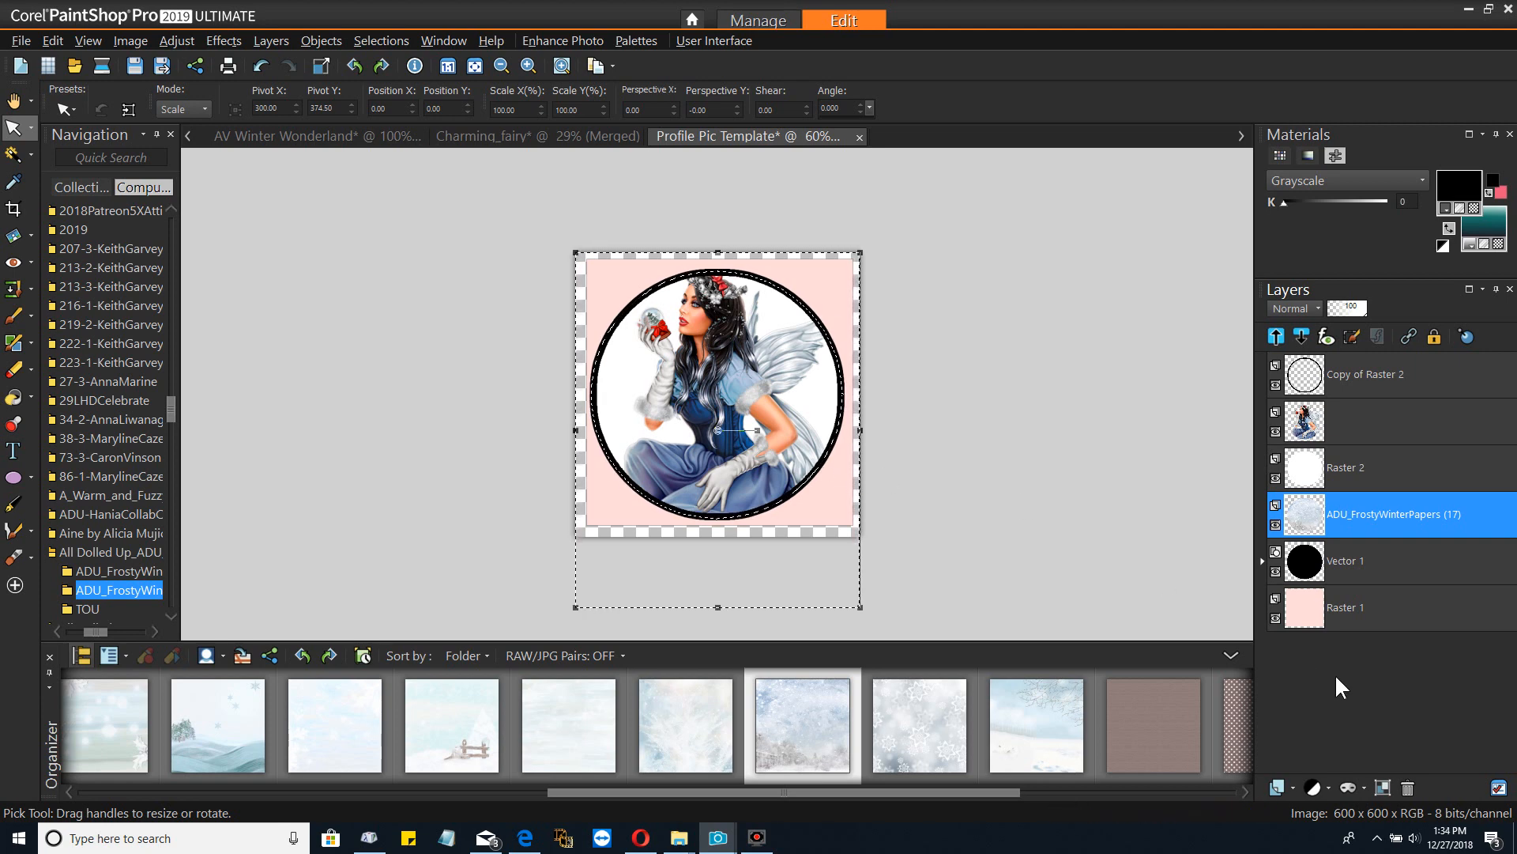
Hide Raster 1 and Raster 2, and reorder the layers so the winter paper lies beneath the fairy and Raster 2 beneath Vector 1
{"action": "left_click", "coordinate": [1274, 615]}
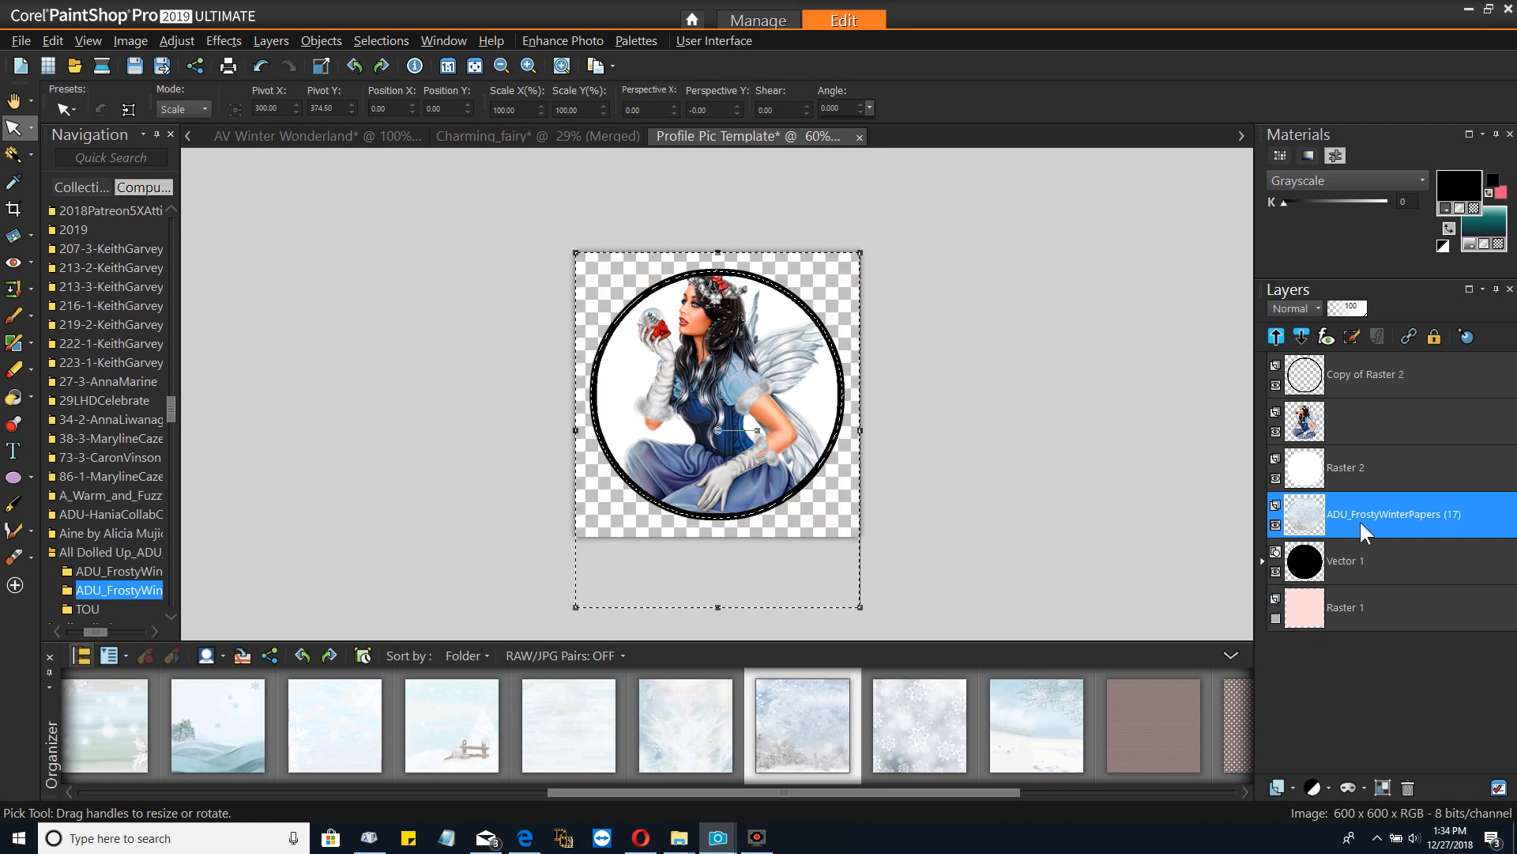
{"action": "left_click_drag", "start_coordinate": [1365, 507], "coordinate": [1372, 462]}
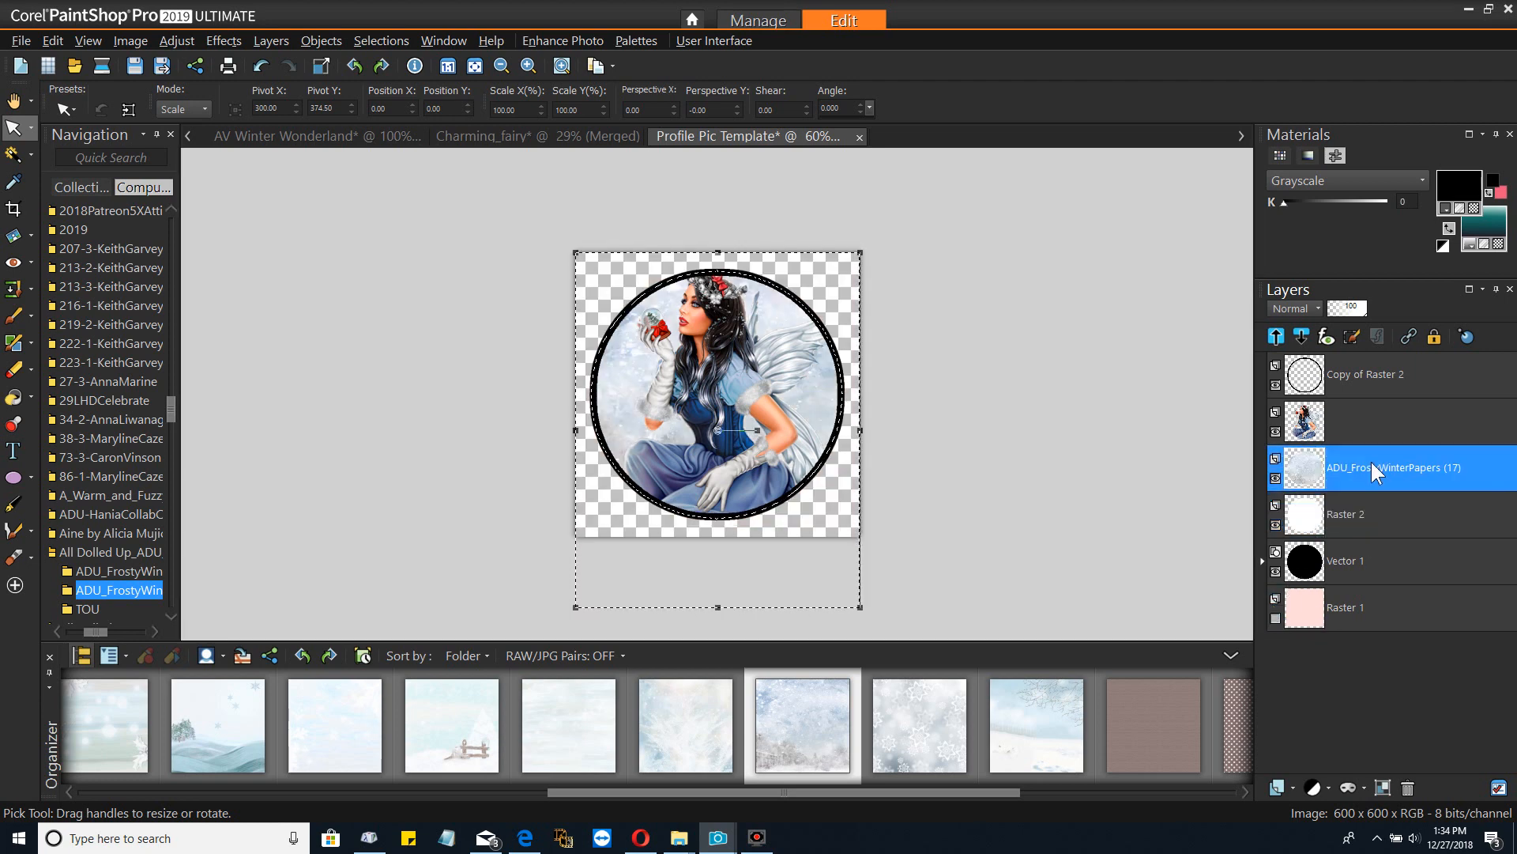
{"action": "left_click", "coordinate": [1274, 520]}
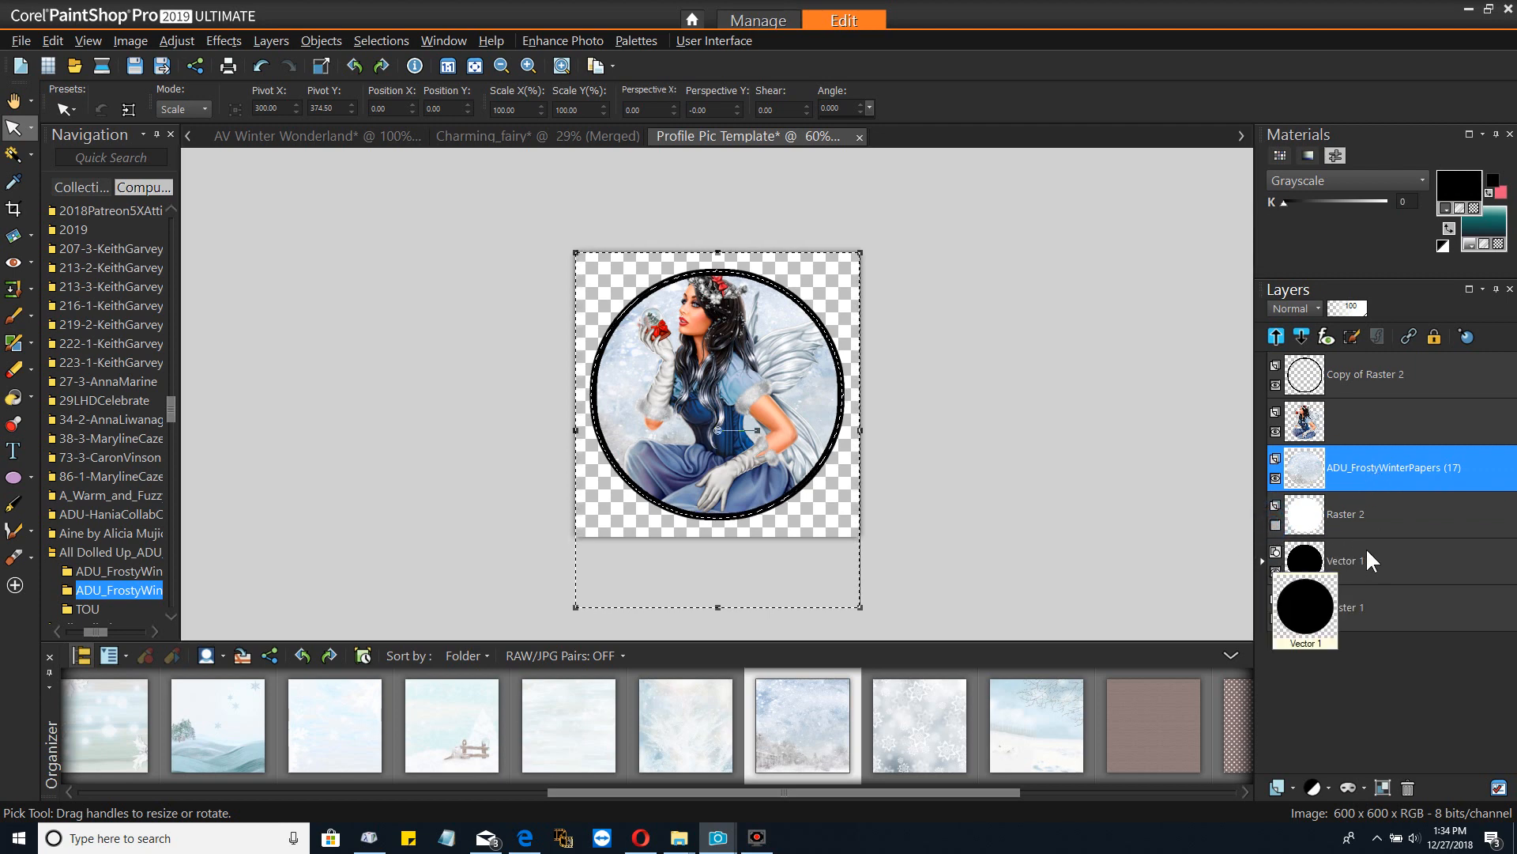
{"action": "left_click_drag", "start_coordinate": [1372, 512], "coordinate": [1356, 588]}
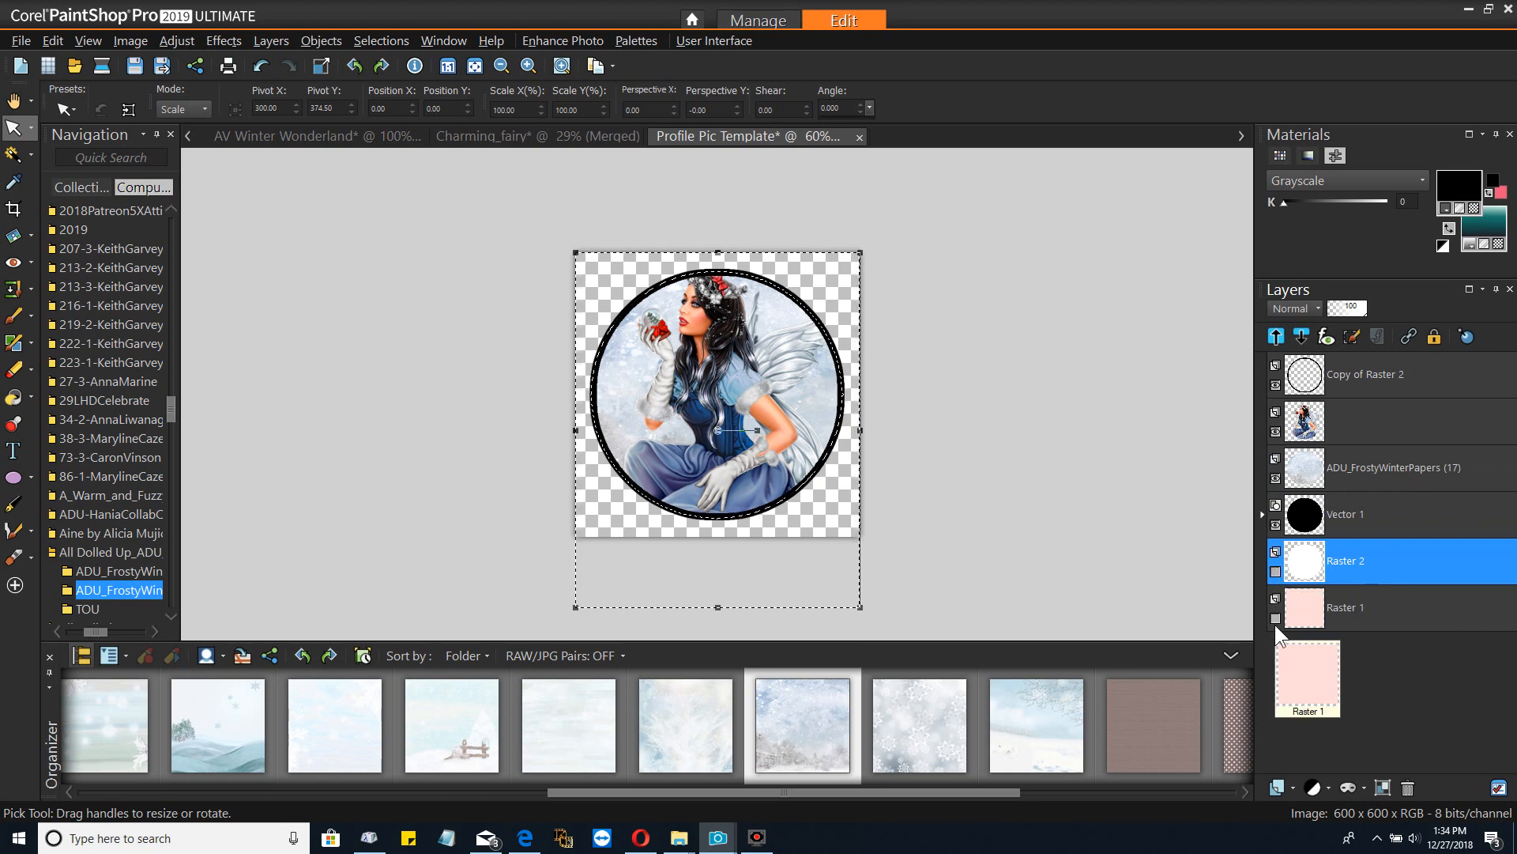
Sample the light blue #90a7ef from the AV Winter Wonderland image's border as the foreground colour and return to the Profile Pic Template
{"action": "left_click", "coordinate": [1410, 375]}
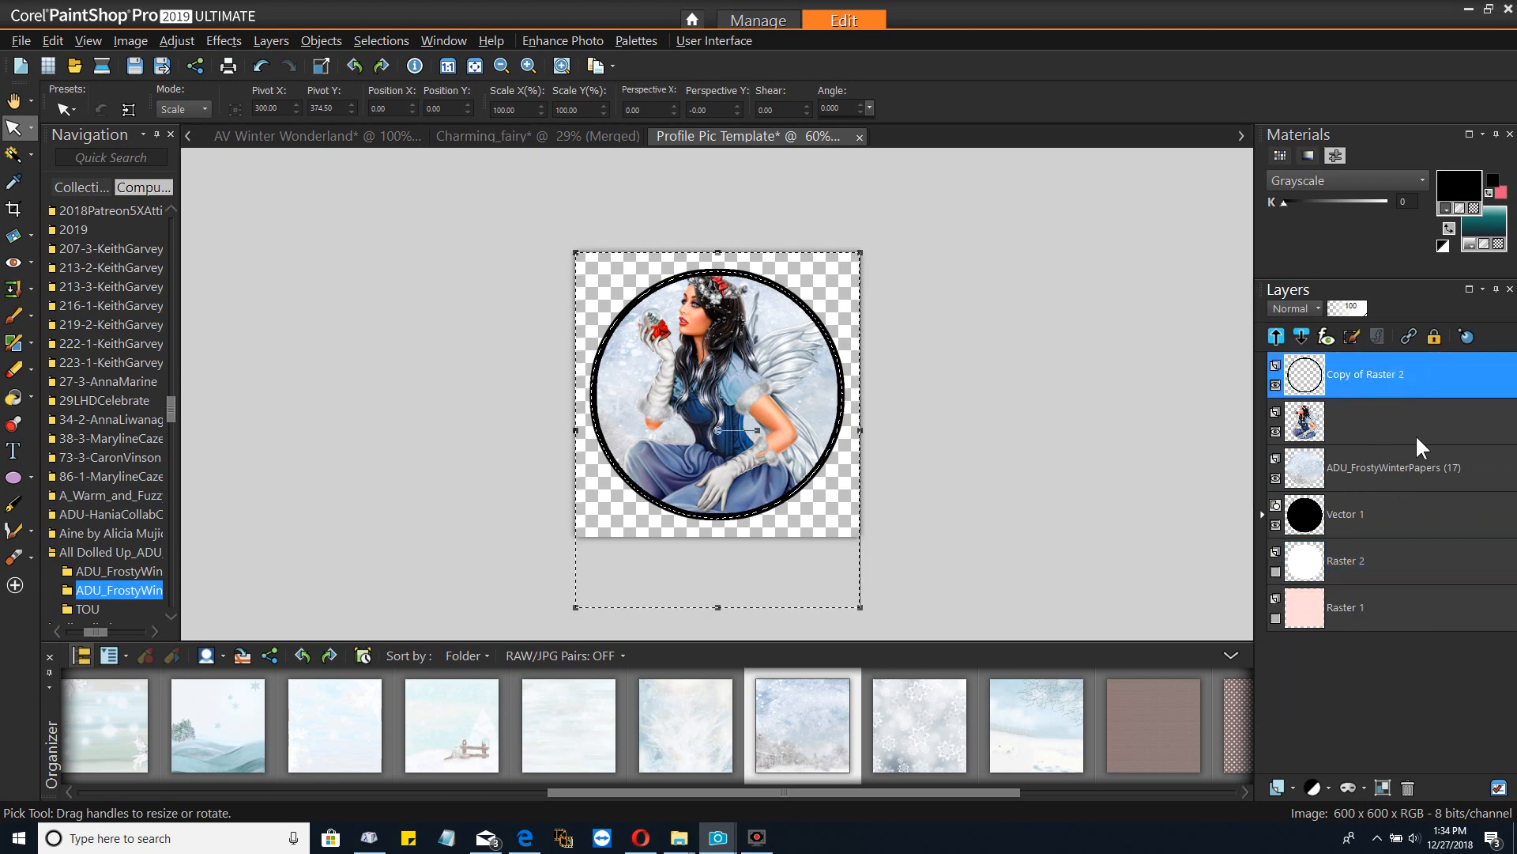
{"action": "left_click", "coordinate": [348, 136]}
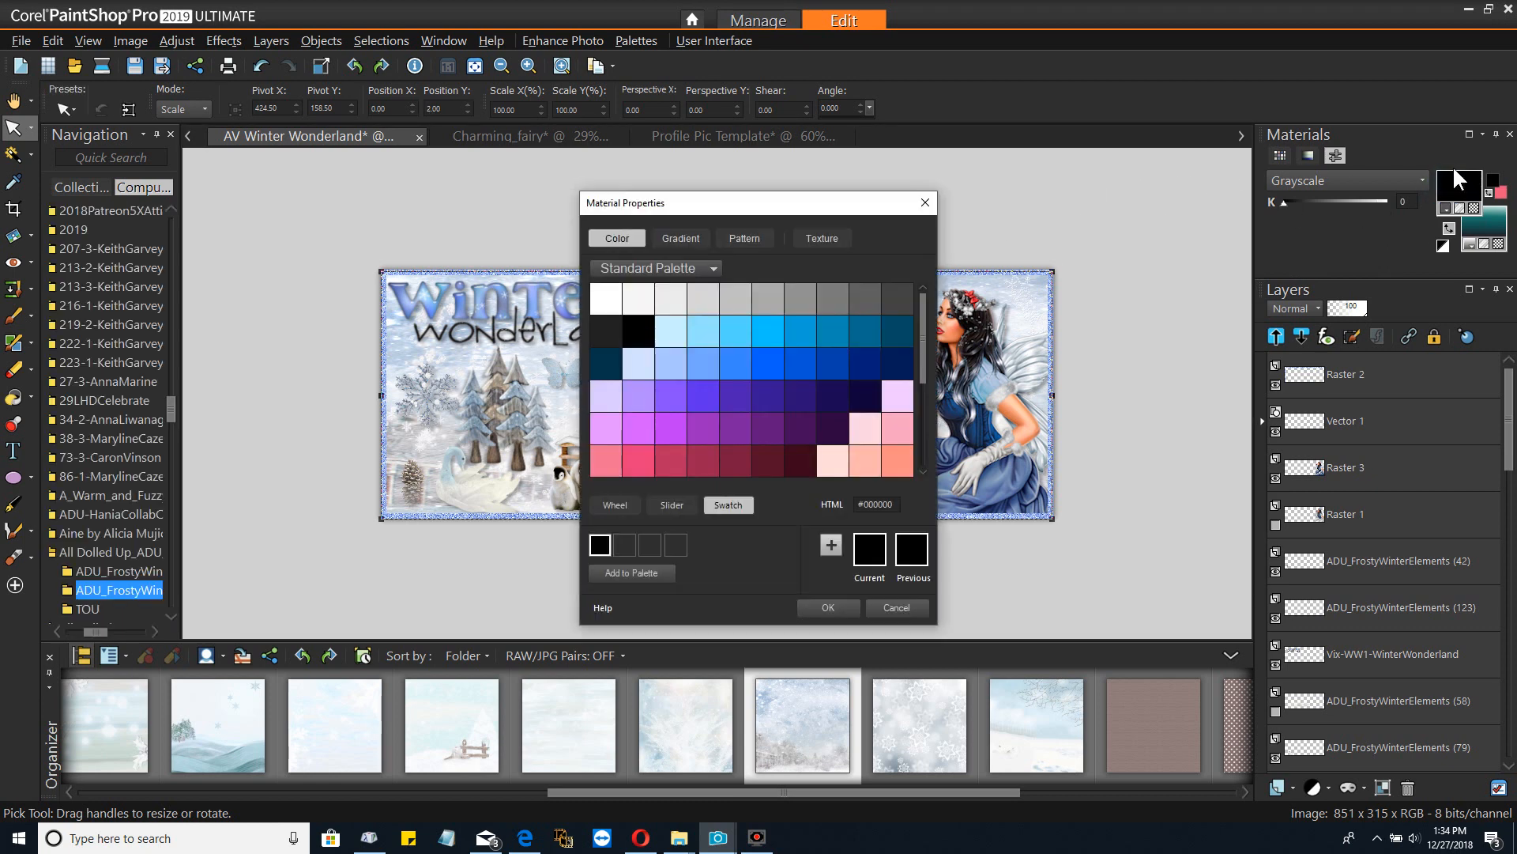
{"action": "left_click", "coordinate": [999, 268]}
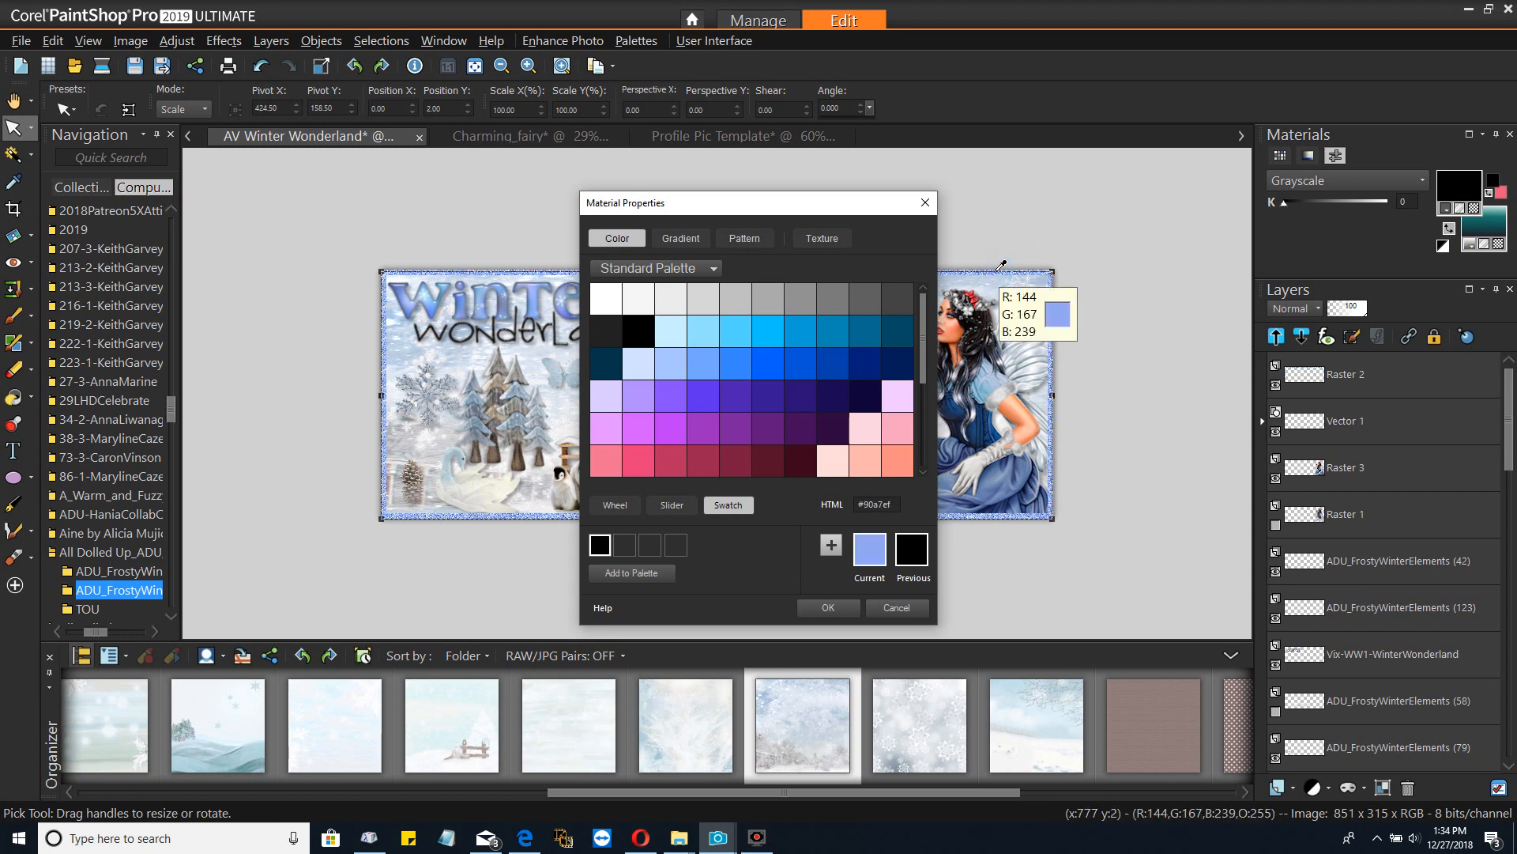
{"action": "left_click", "coordinate": [826, 607]}
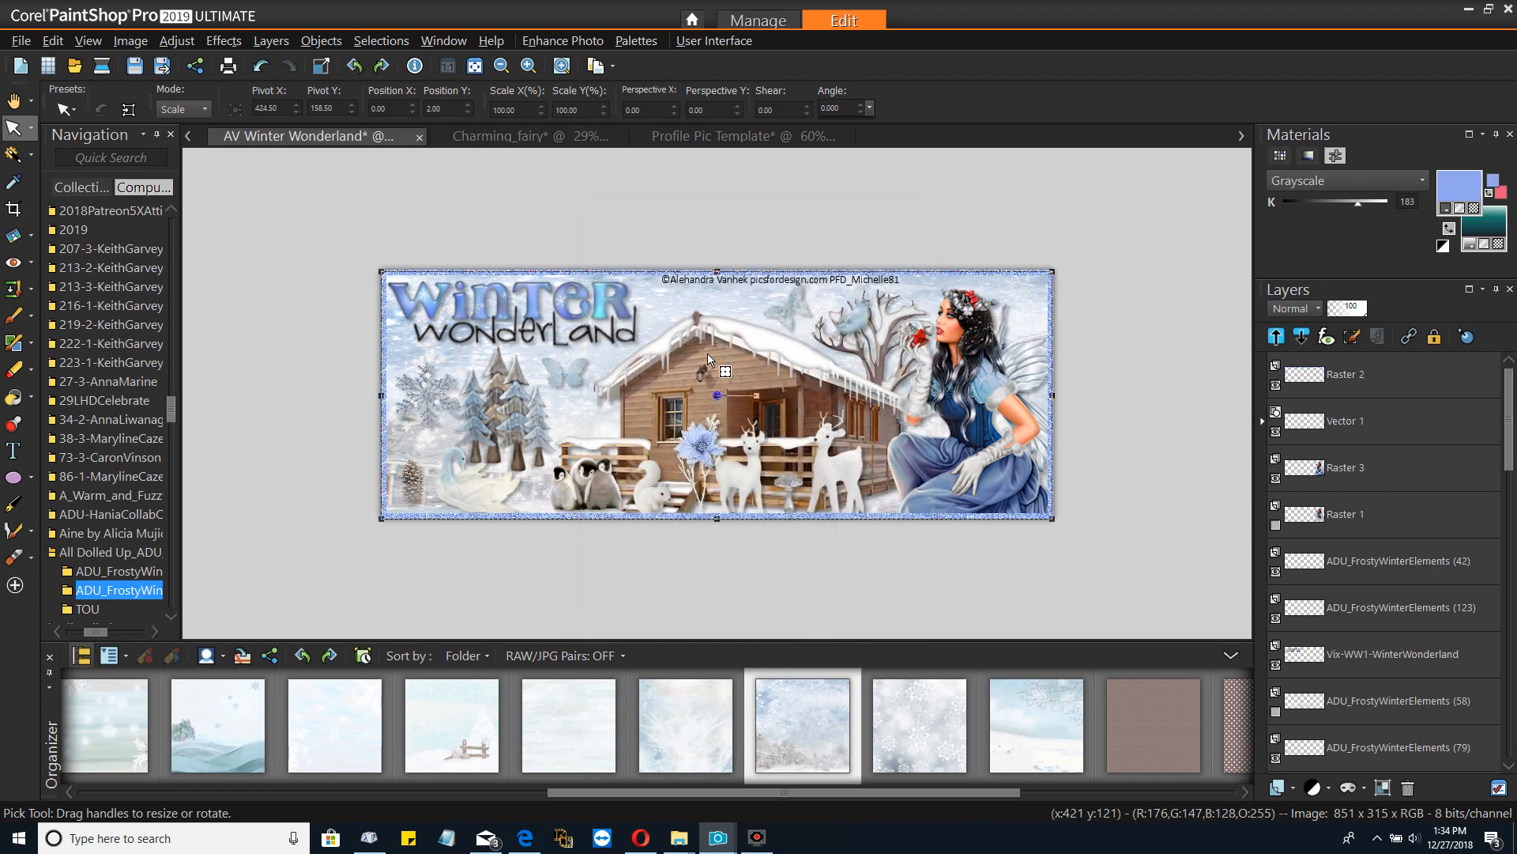
{"action": "left_click", "coordinate": [480, 136]}
{"action": "left_click", "coordinate": [400, 132]}
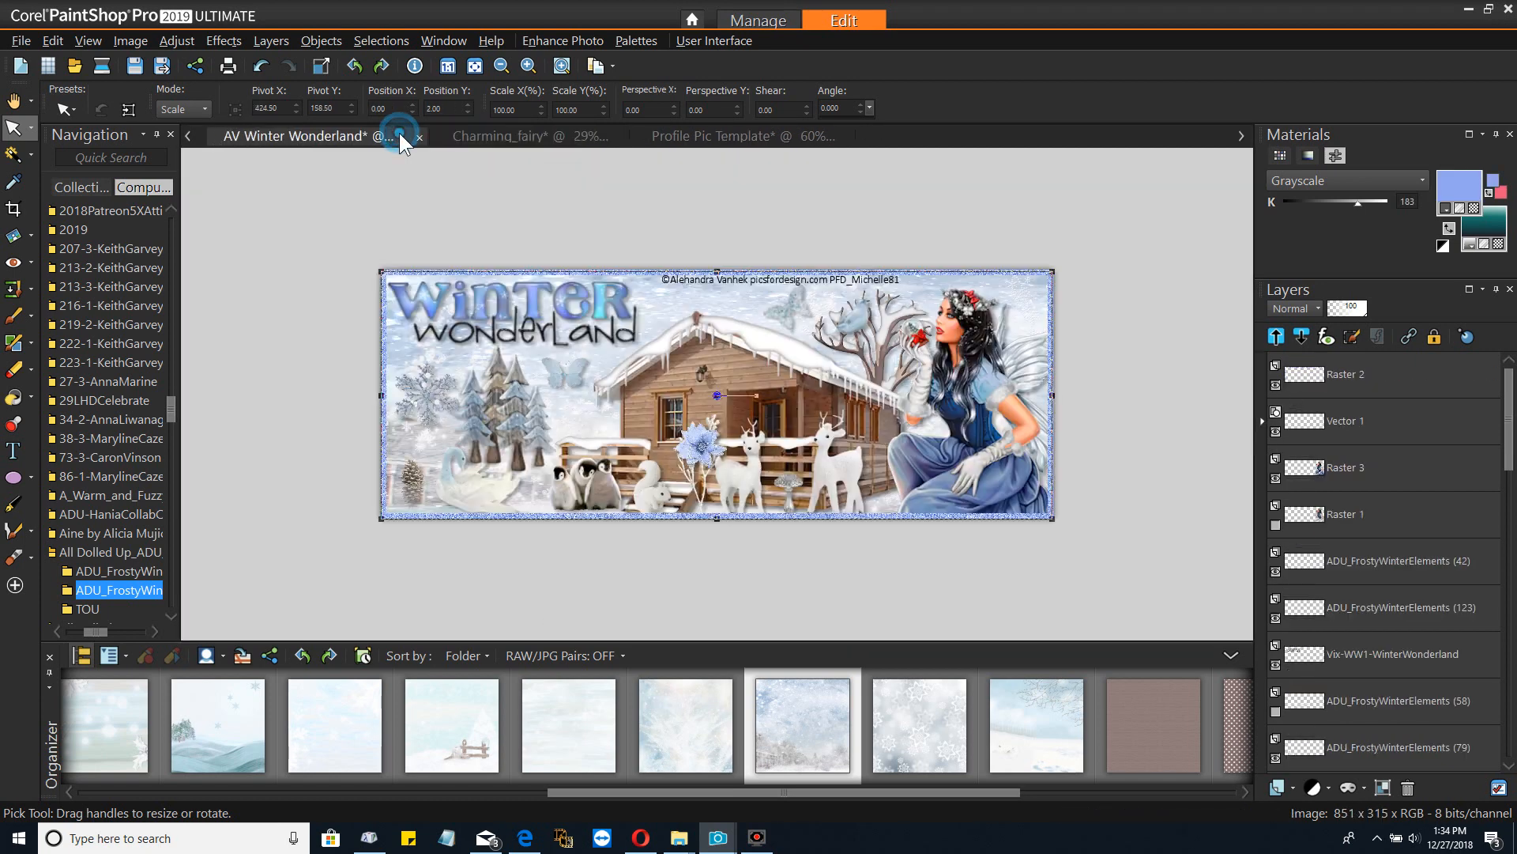
{"action": "left_click", "coordinate": [734, 136]}
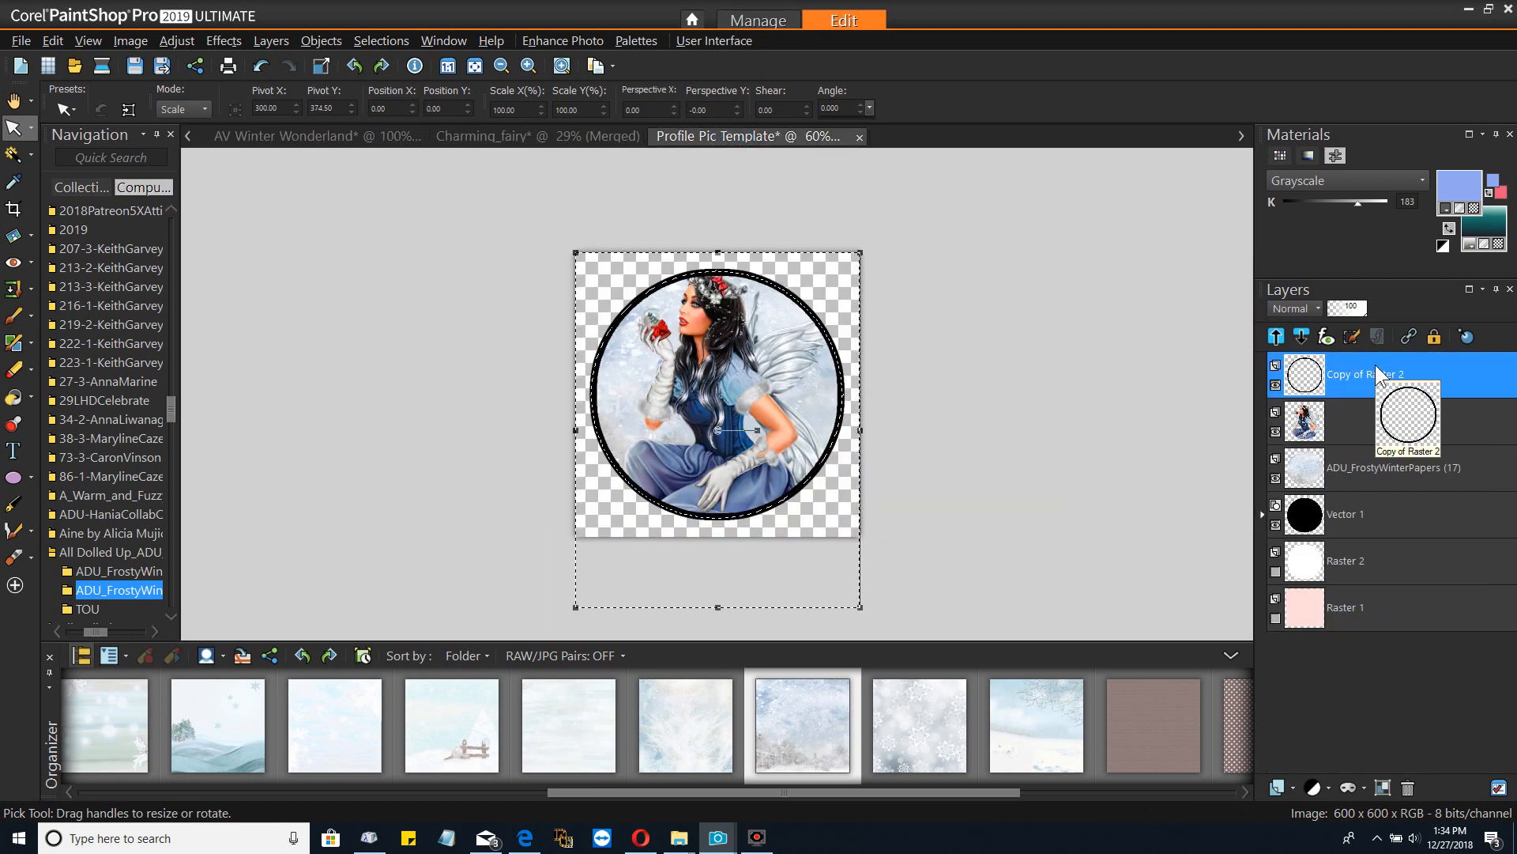
Deselect everything and flood fill the black ring on Copy of Raster 2 with the light blue foreground colour
{"action": "left_click", "coordinate": [369, 39]}
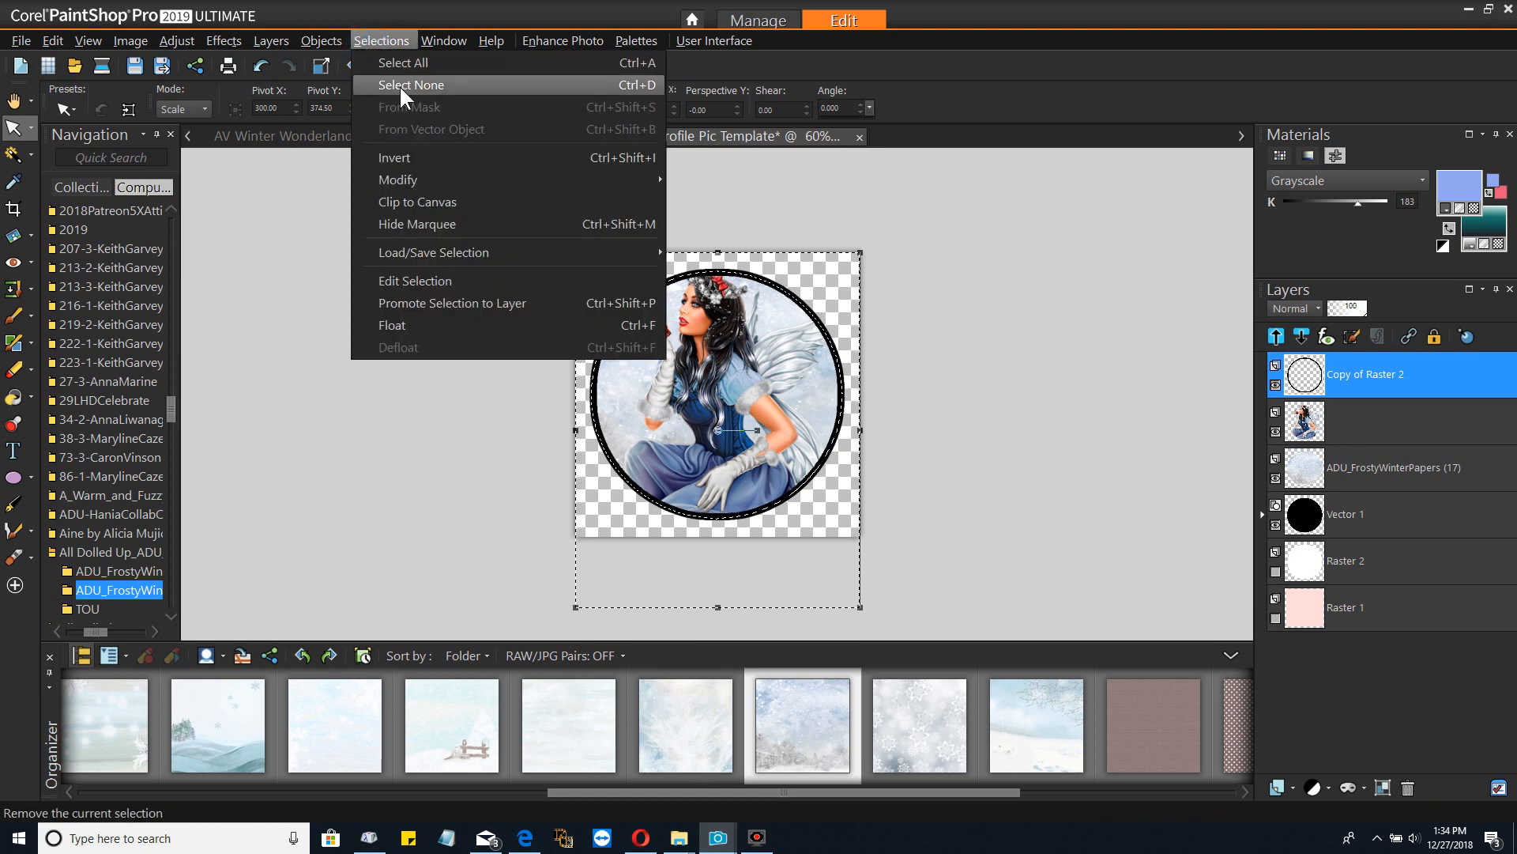
{"action": "left_click", "coordinate": [400, 82]}
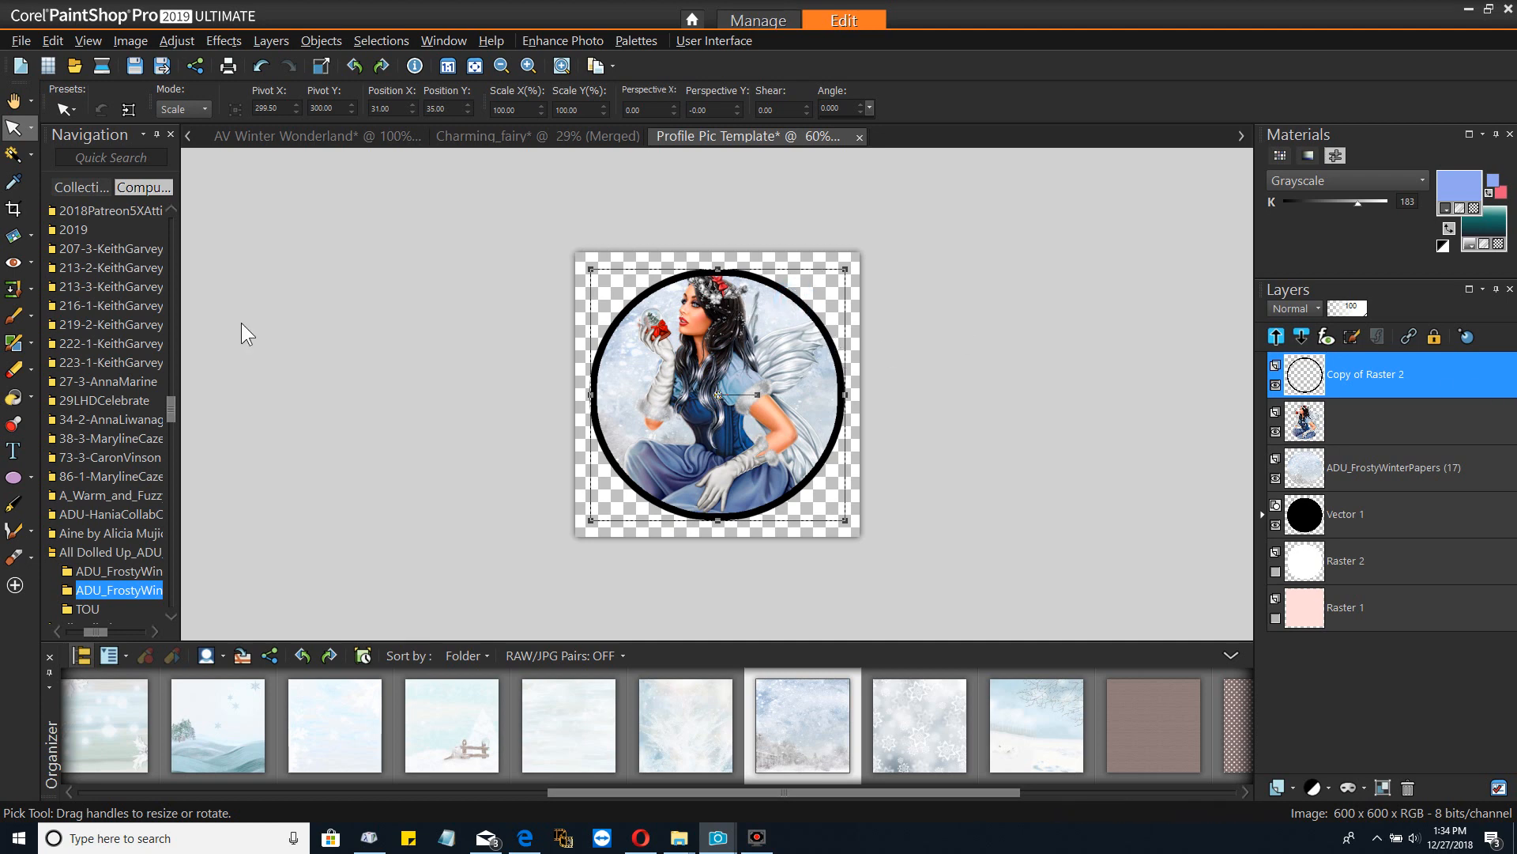
{"action": "left_click", "coordinate": [14, 398]}
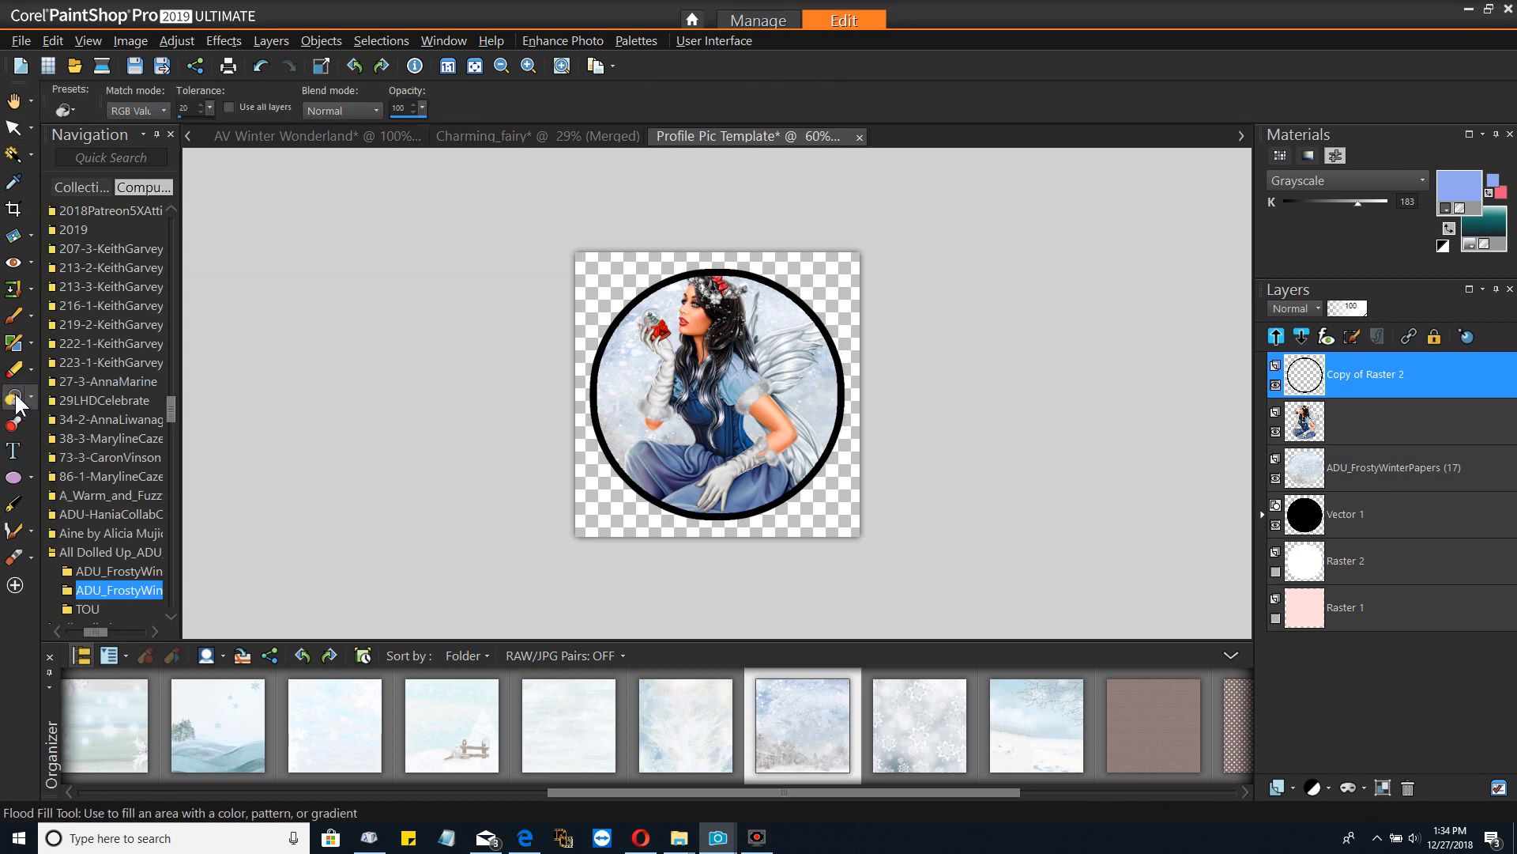
{"action": "left_click", "coordinate": [827, 329]}
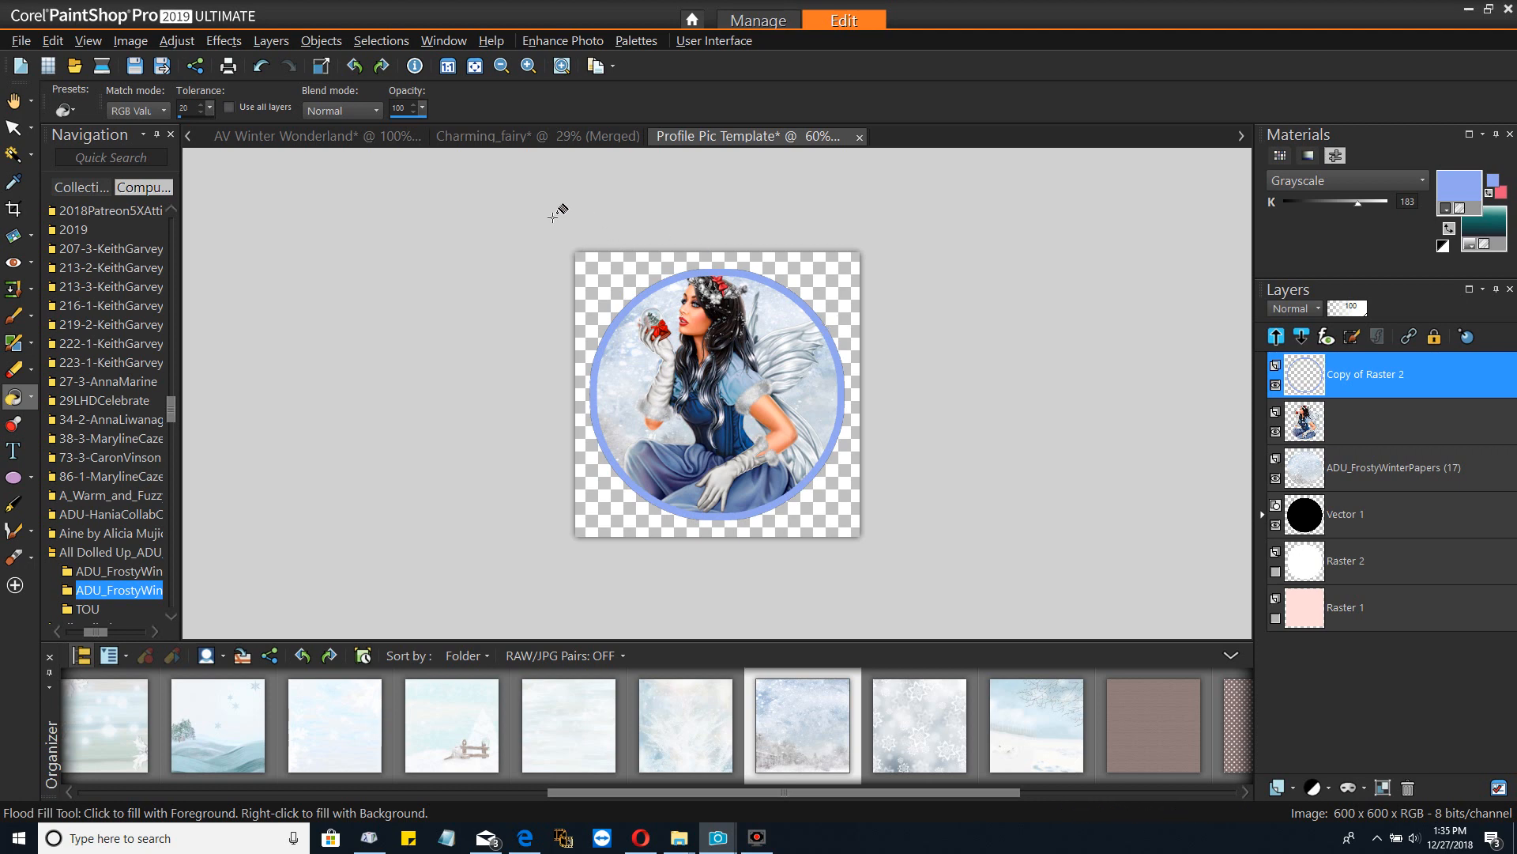
Add 50% monochrome Gaussian noise to the light blue ring on Copy of Raster 2
{"action": "left_click", "coordinate": [167, 44]}
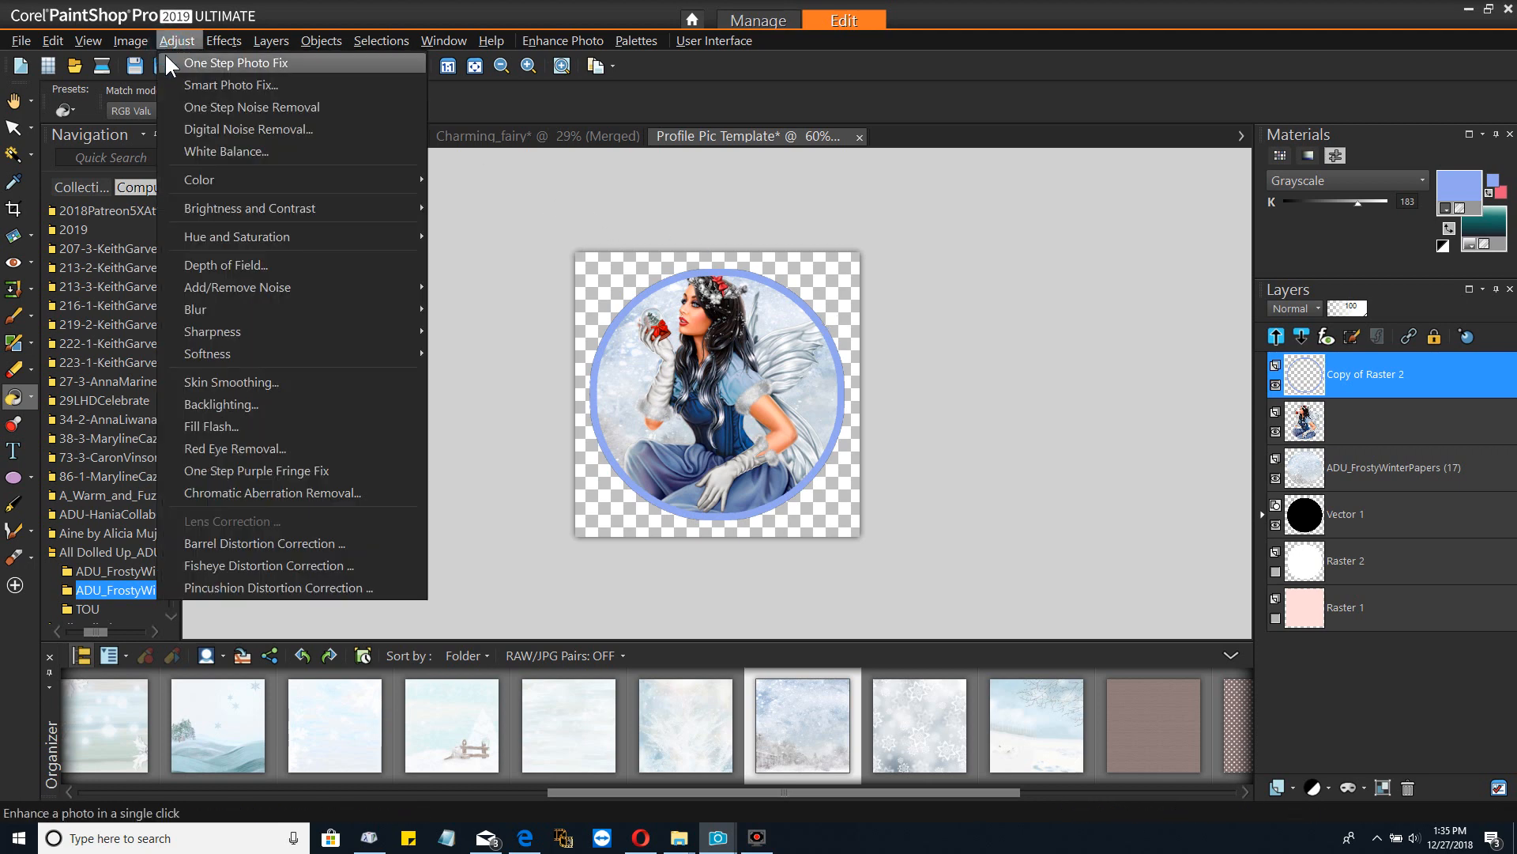
{"action": "mouse_move", "coordinate": [301, 287]}
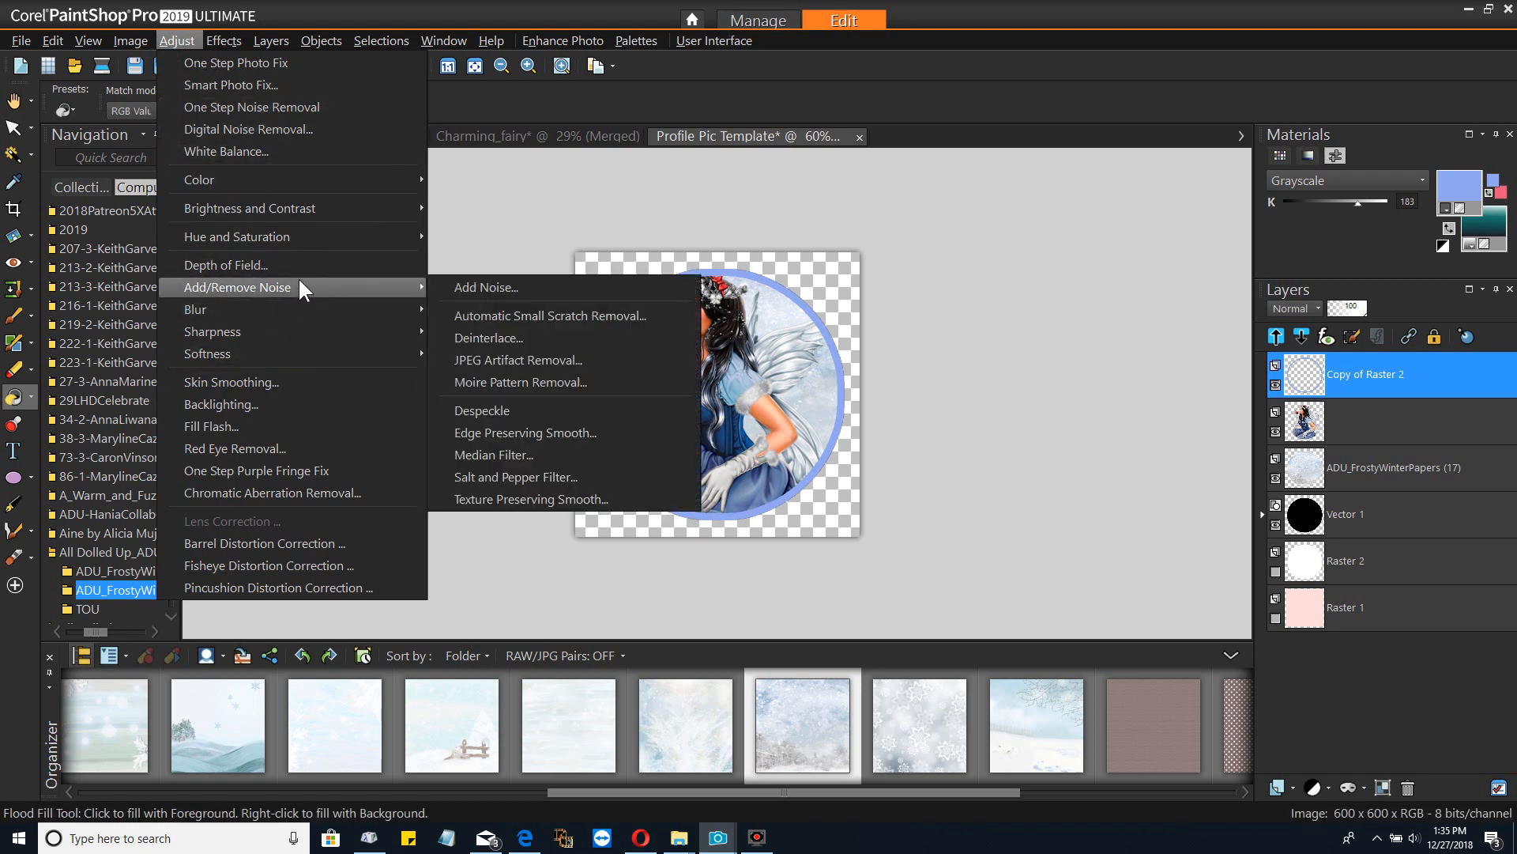
{"action": "left_click", "coordinate": [464, 289]}
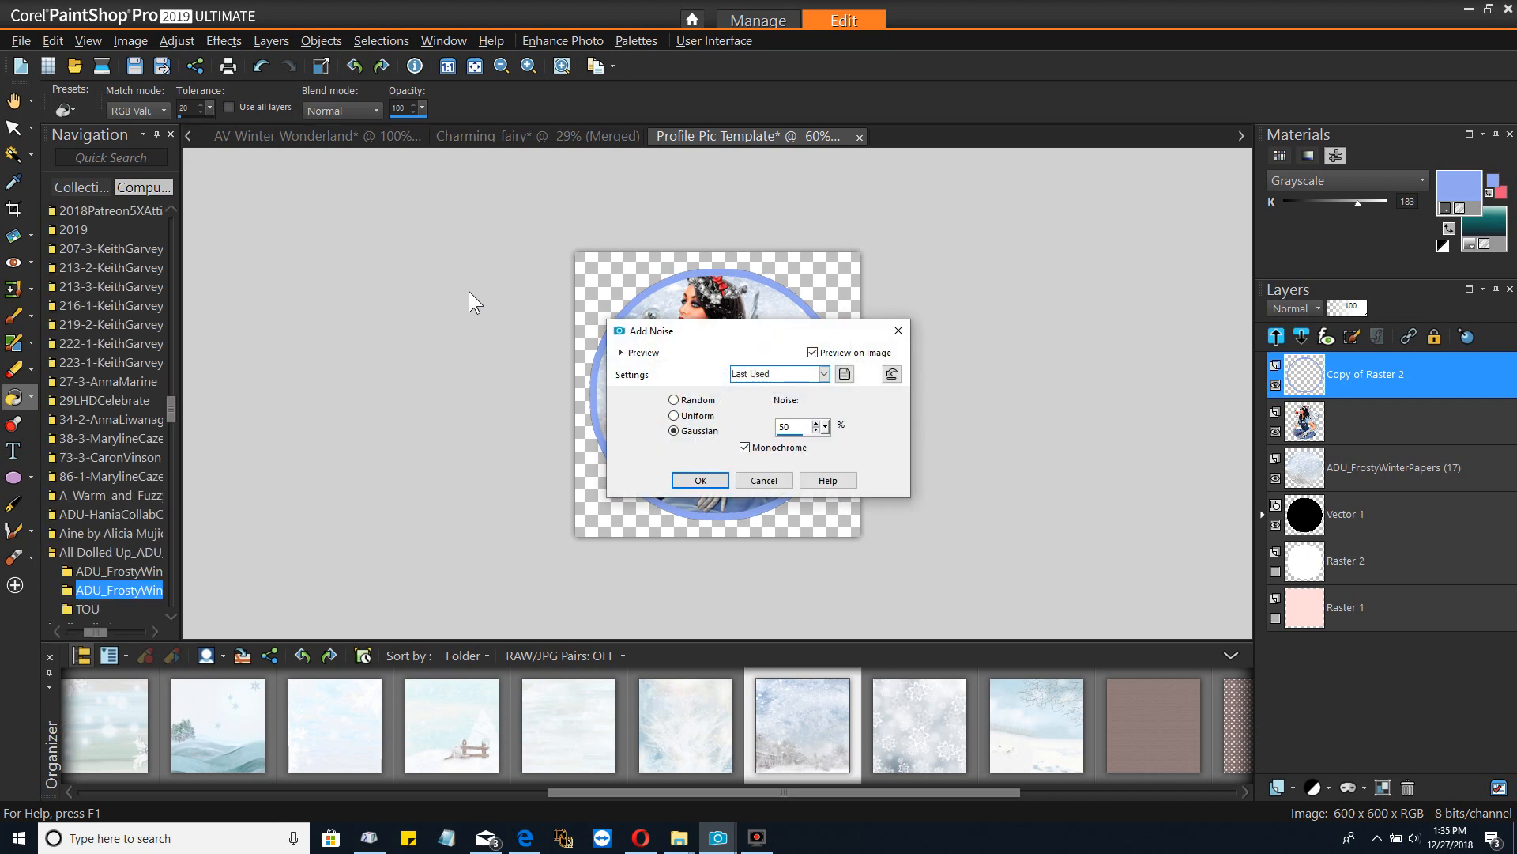
{"action": "left_click", "coordinate": [710, 482]}
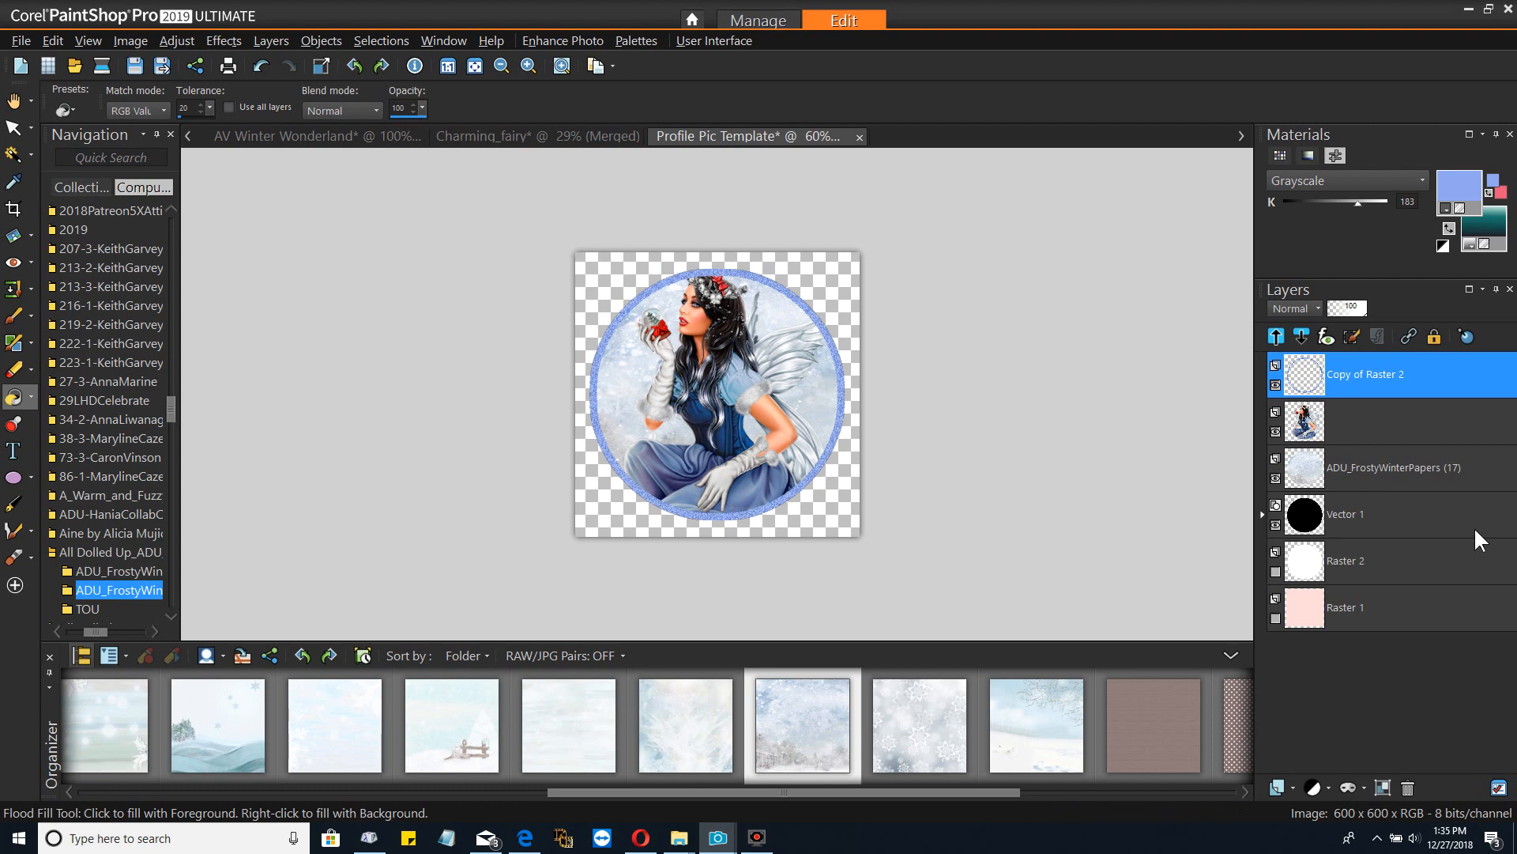
Select the template's Vector 1 layer, and copy the text of the copyright line along the upper edge of the AV Winter Wonderland image
{"action": "left_click", "coordinate": [1353, 520]}
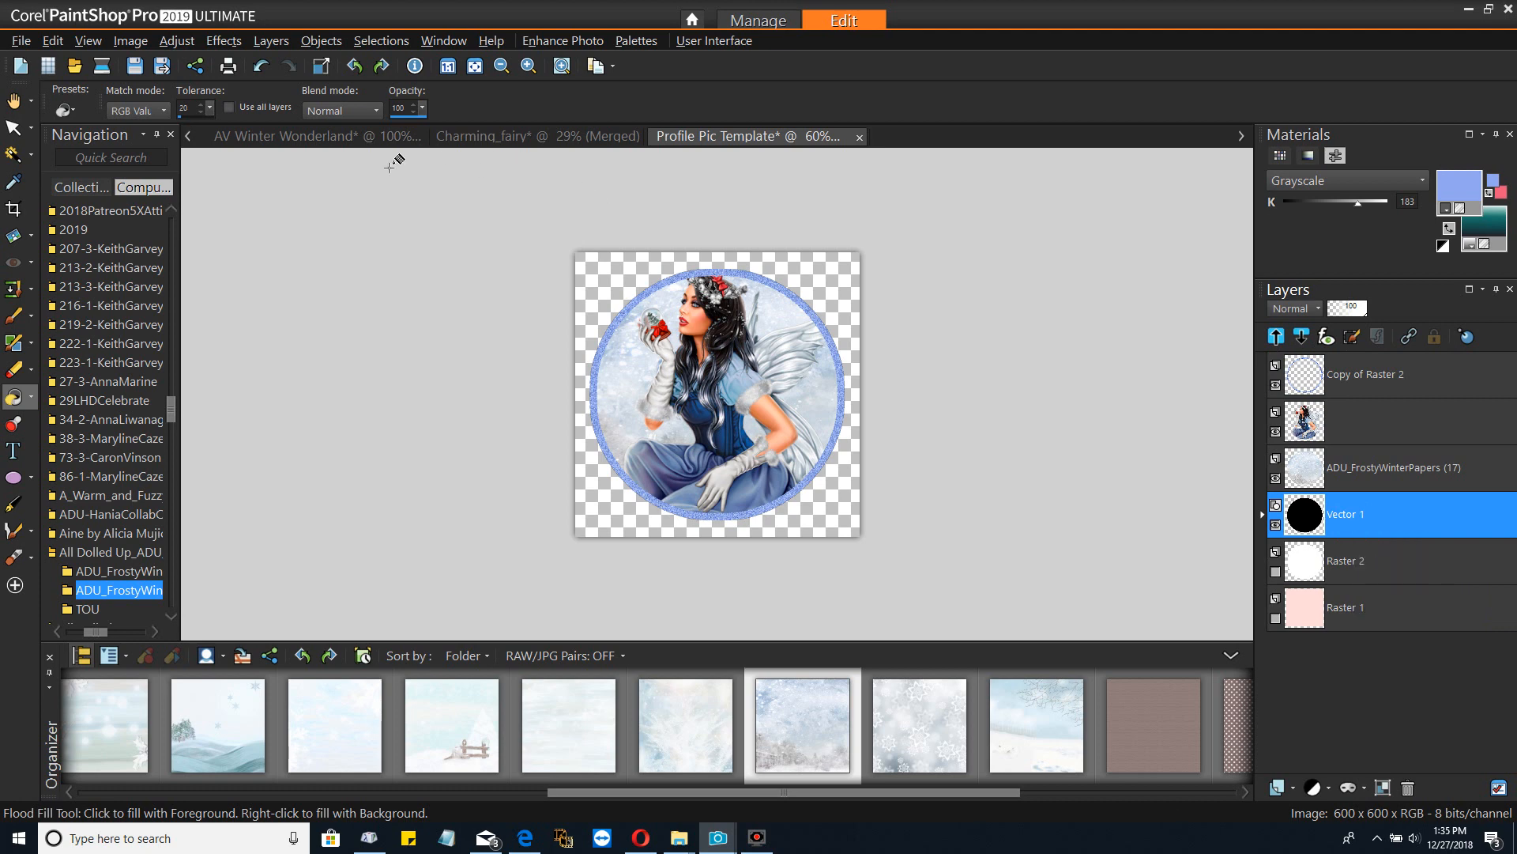
{"action": "left_click", "coordinate": [364, 141]}
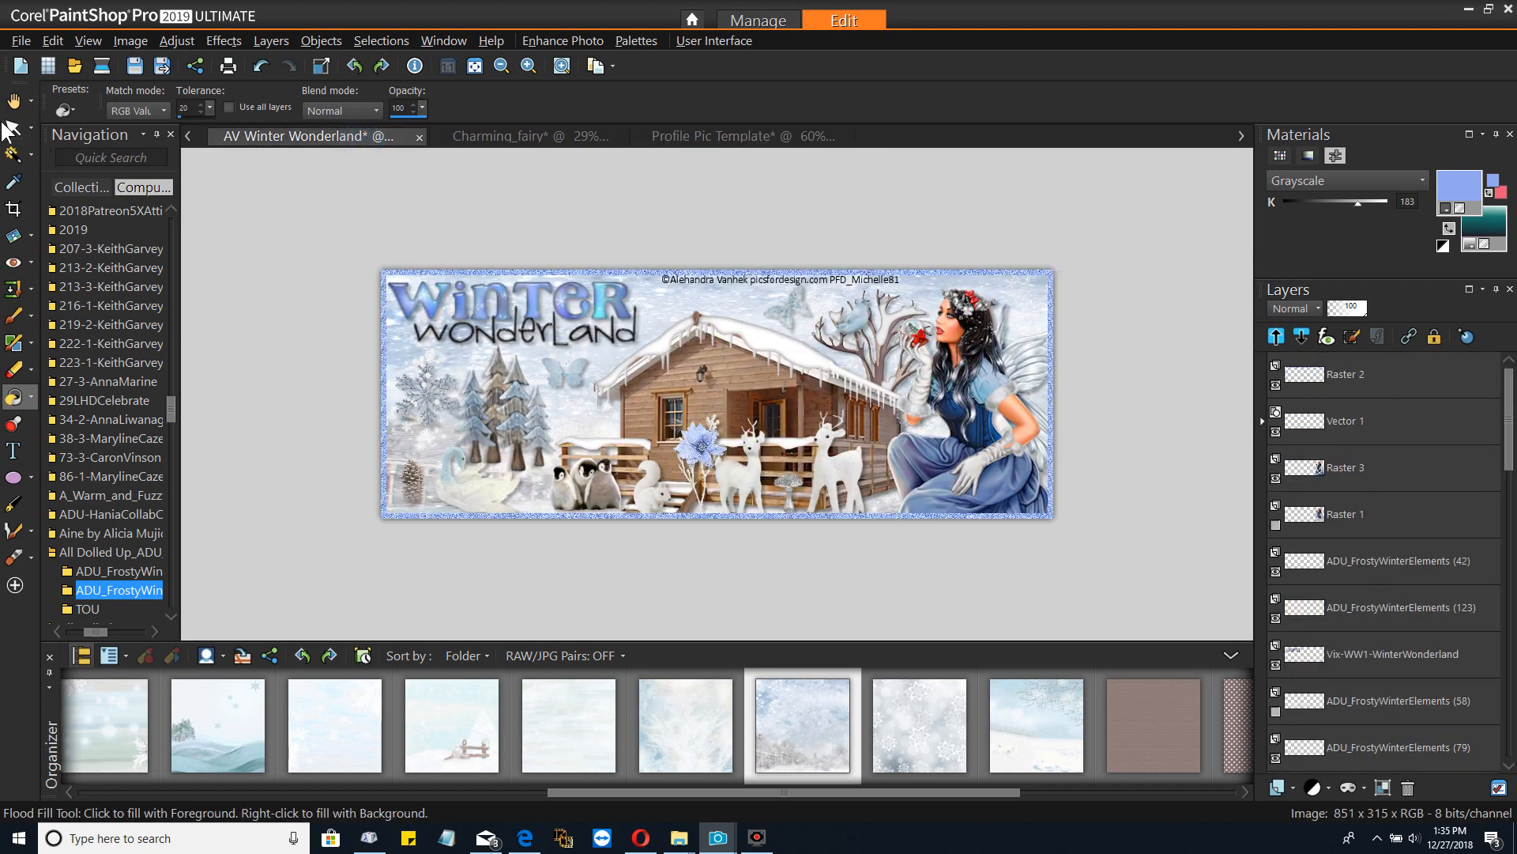
{"action": "left_click", "coordinate": [9, 131]}
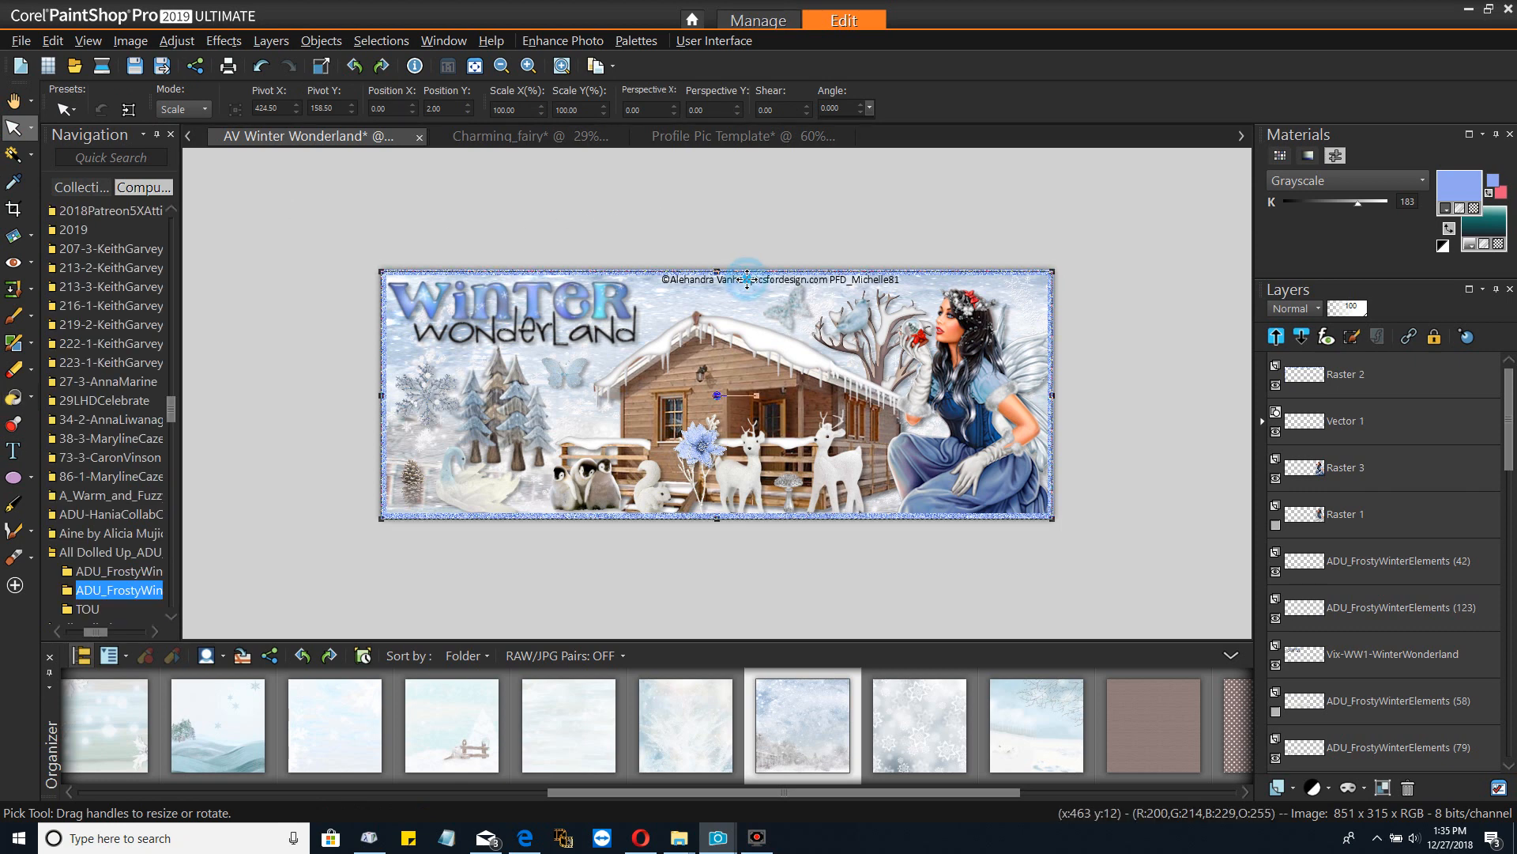
{"action": "left_click", "coordinate": [778, 282]}
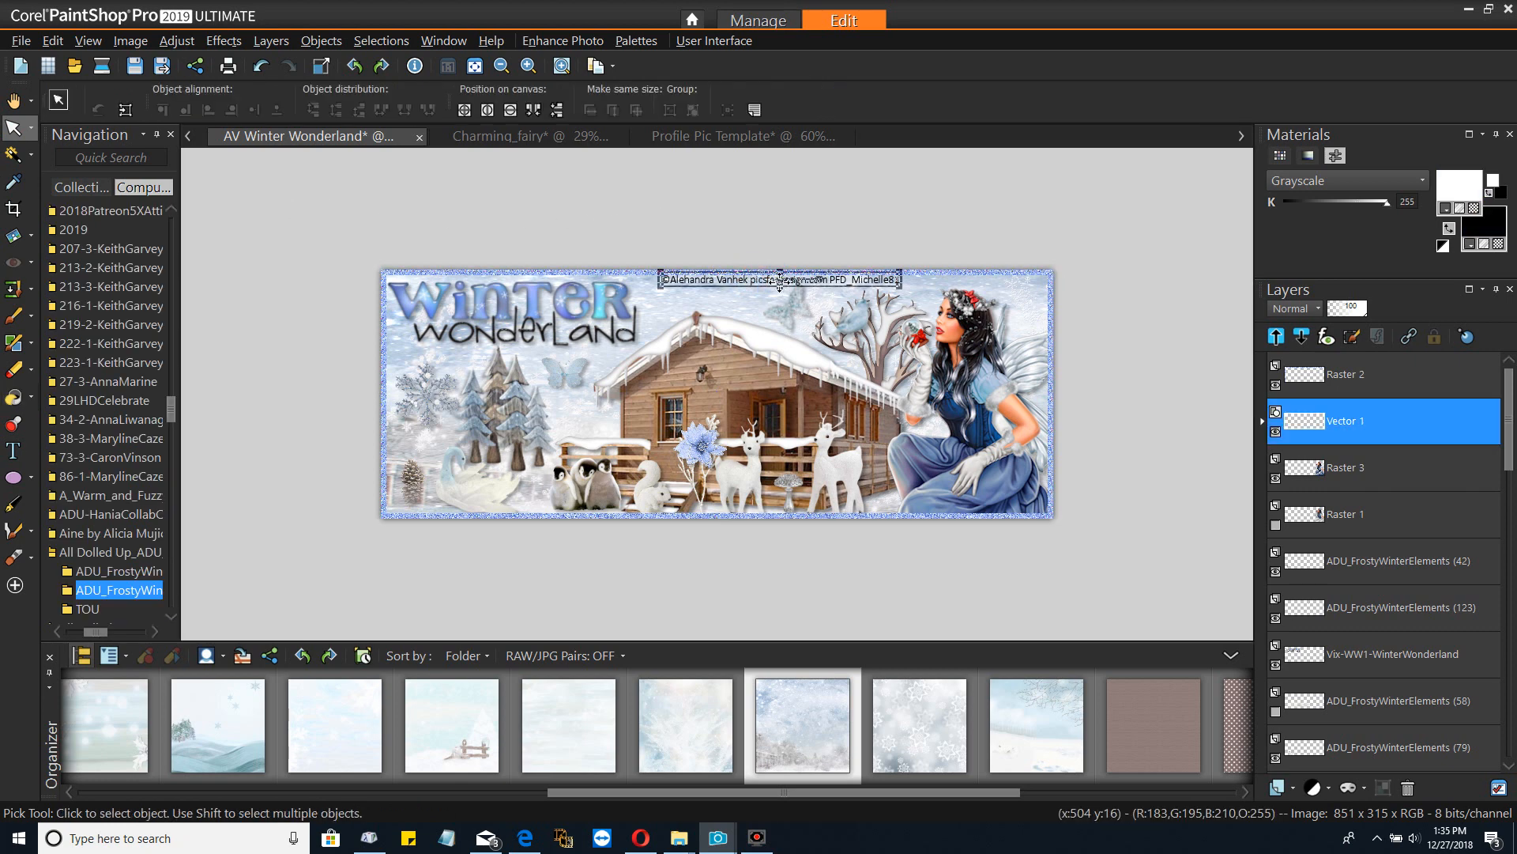
{"action": "left_click", "coordinate": [25, 444]}
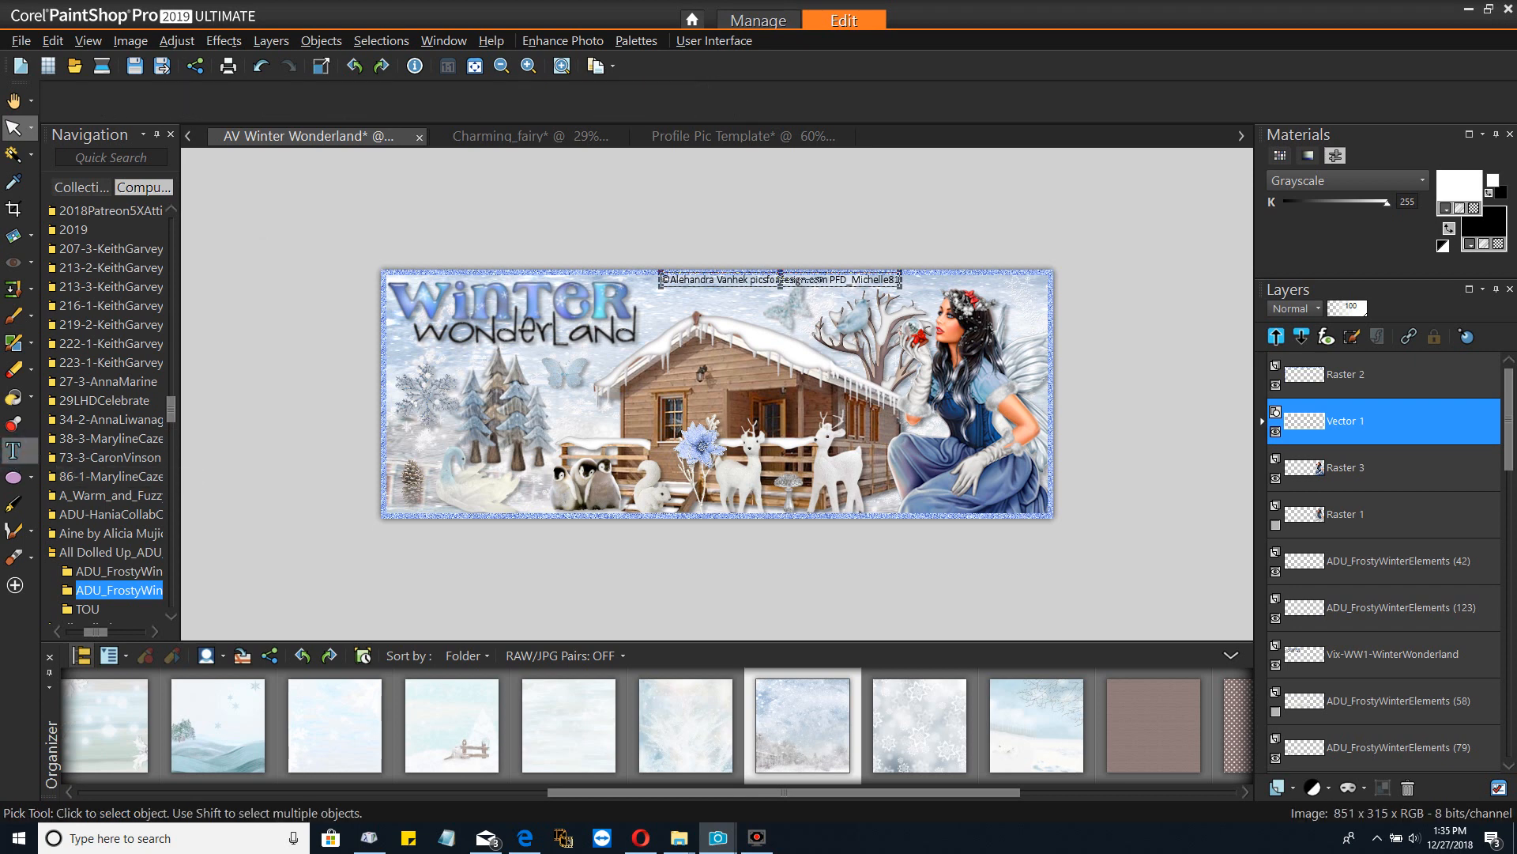
{"action": "left_click", "coordinate": [742, 289]}
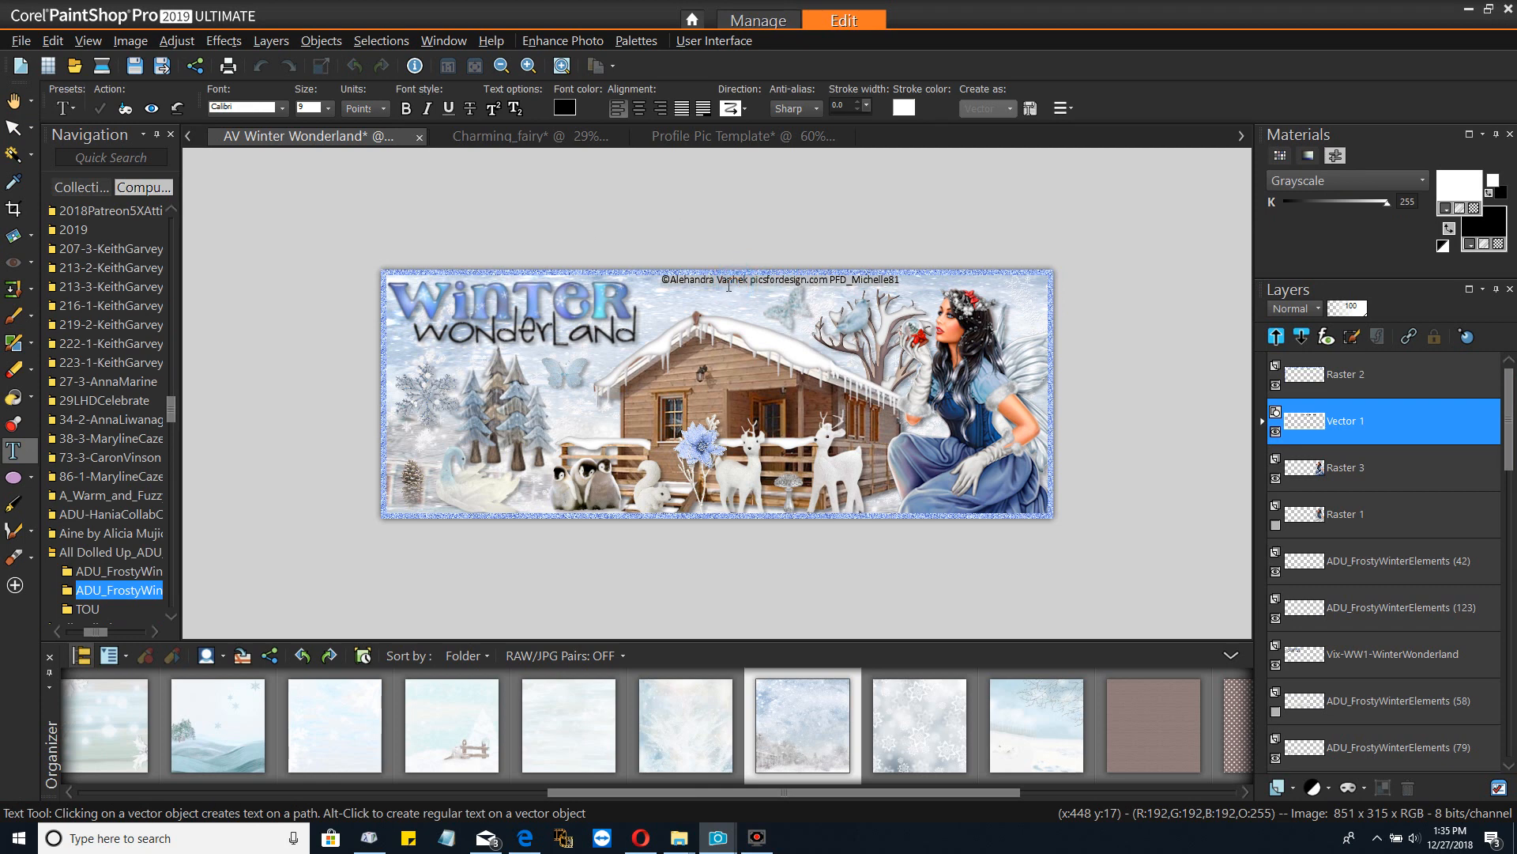
{"action": "right_click", "coordinate": [728, 284]}
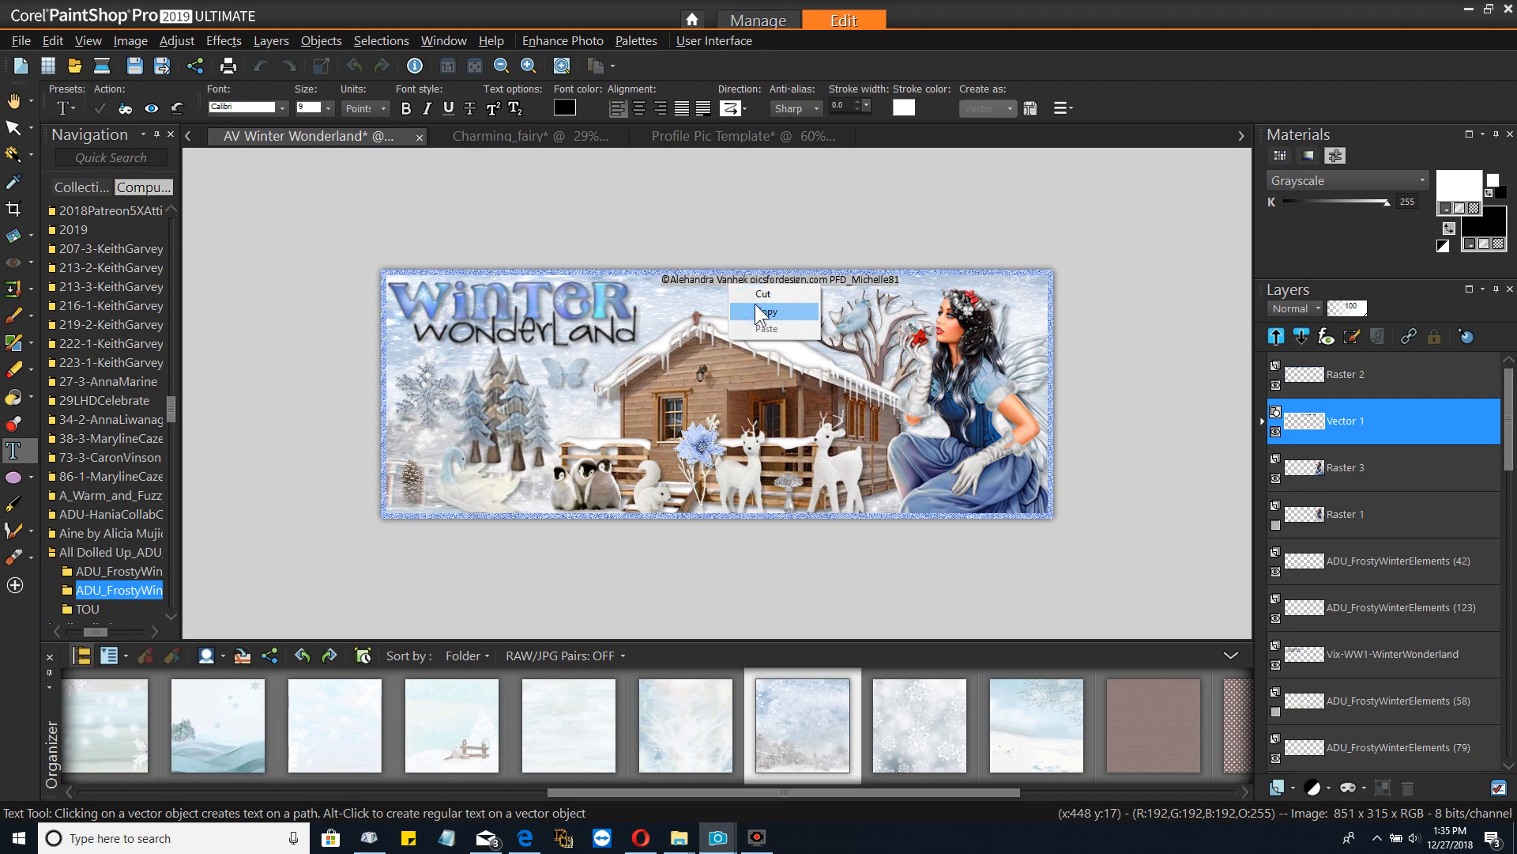
{"action": "left_click", "coordinate": [755, 312]}
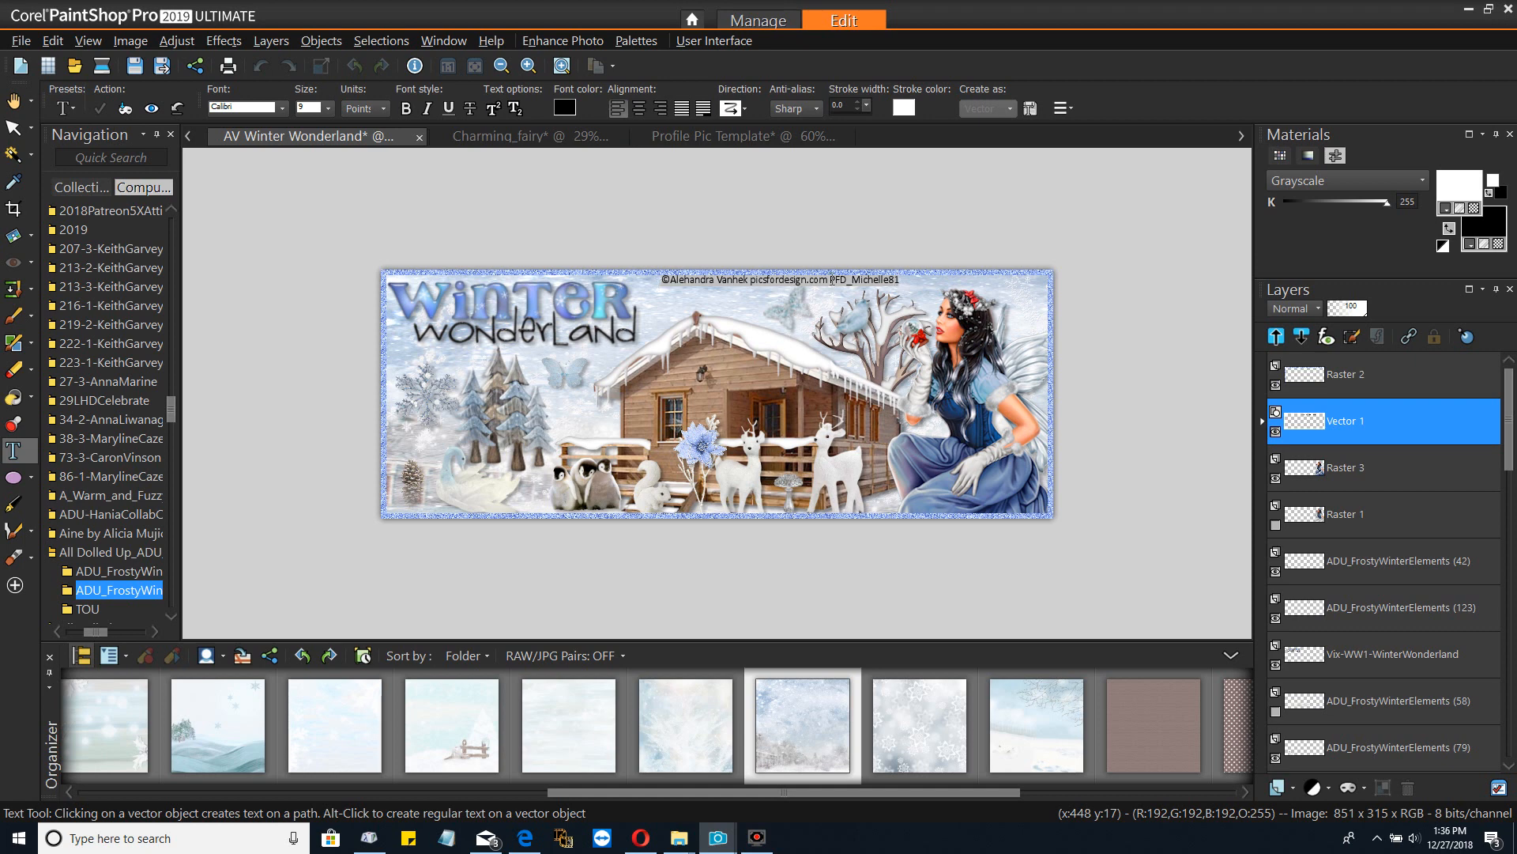
{"action": "right_click", "coordinate": [831, 279]}
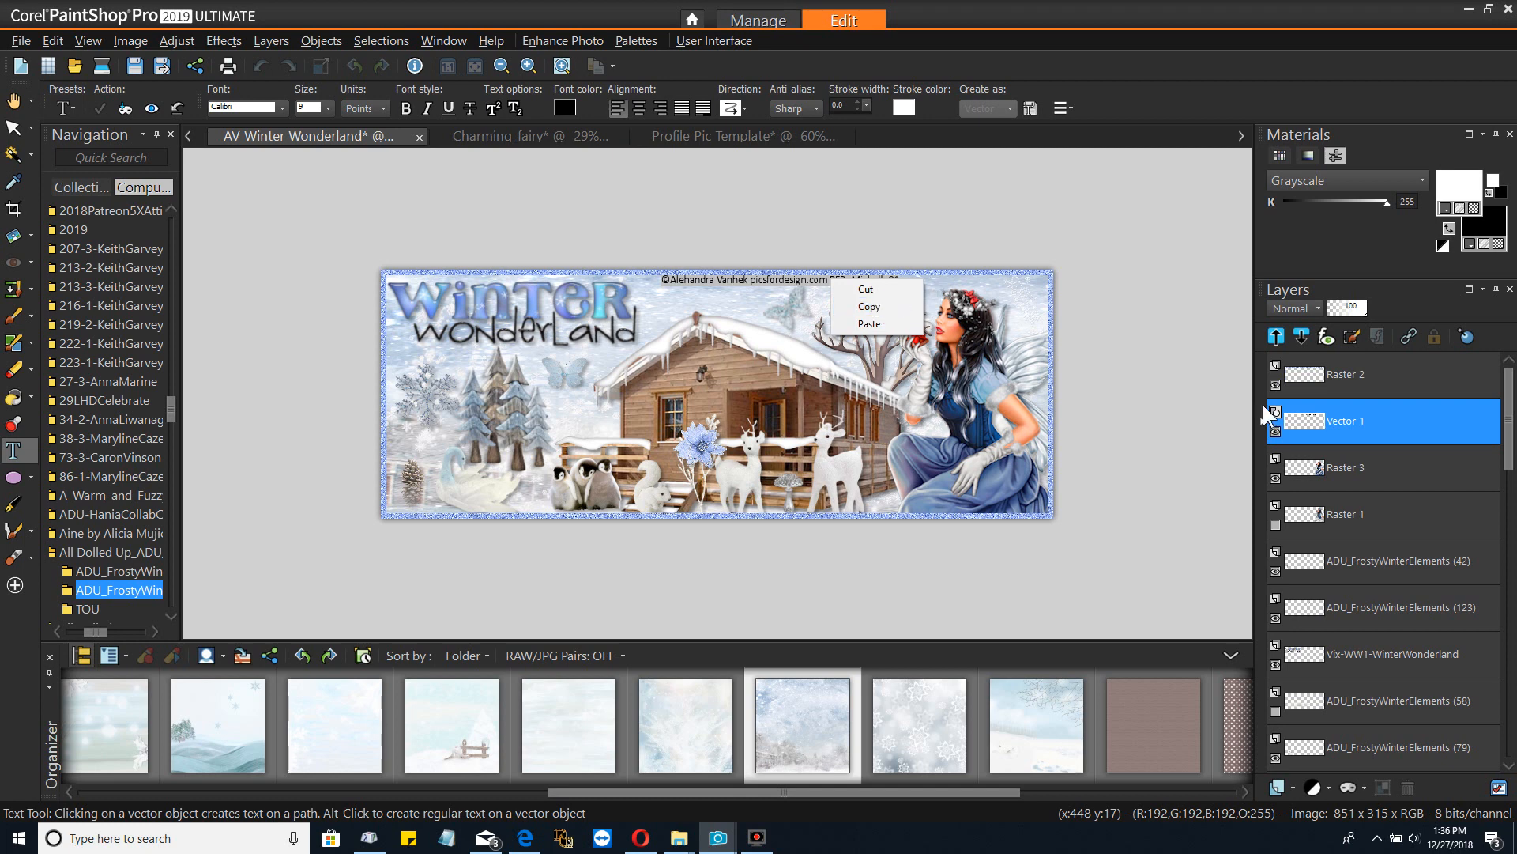
{"action": "left_click", "coordinate": [1168, 485]}
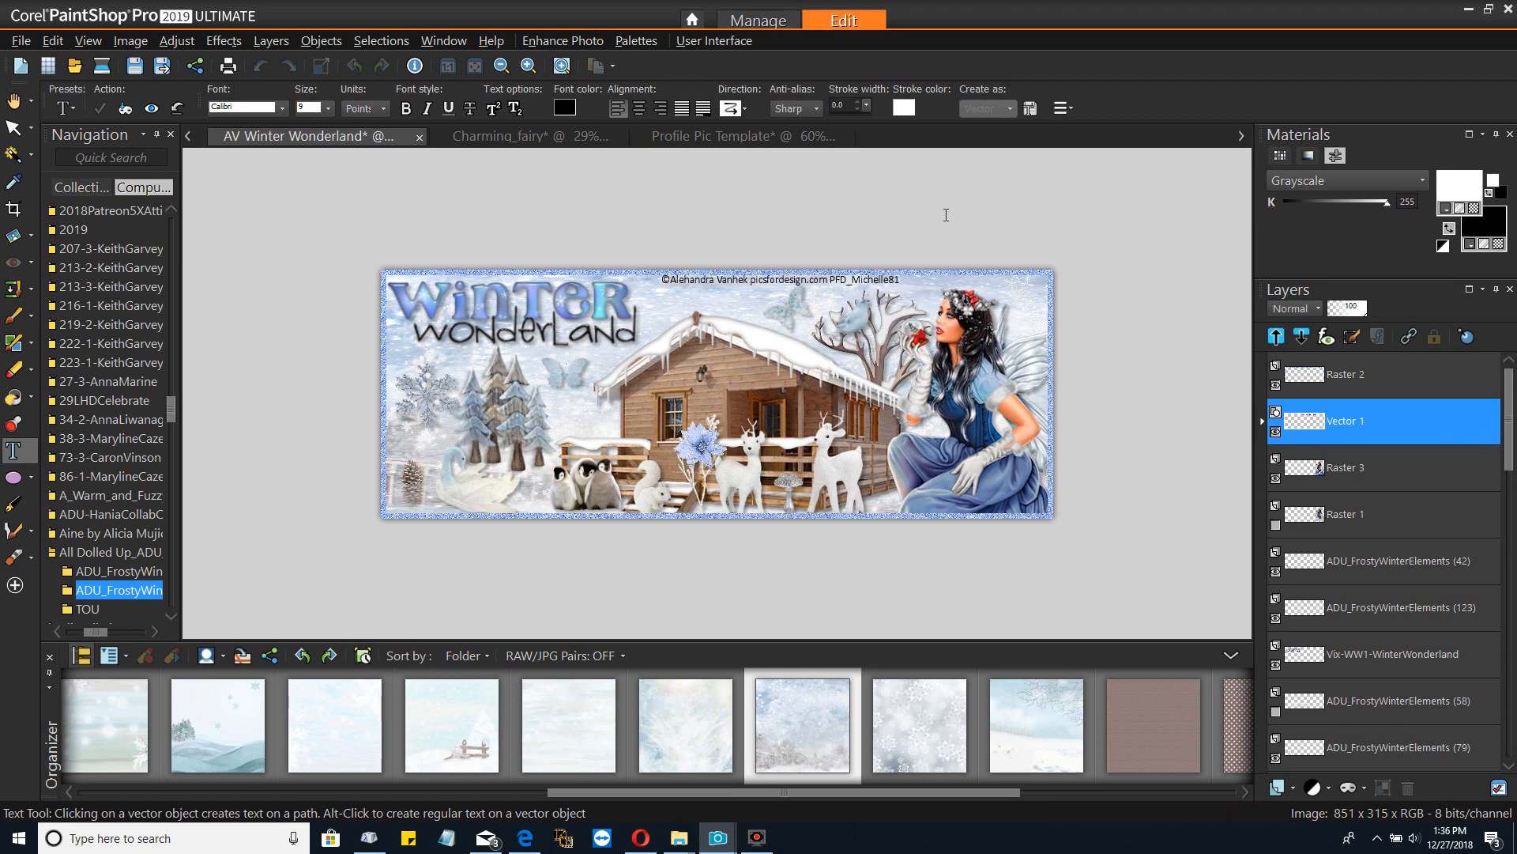
Return to the Profile Pic Template and add a new vector layer above Vector 1 with the default settings
{"action": "left_click", "coordinate": [733, 139]}
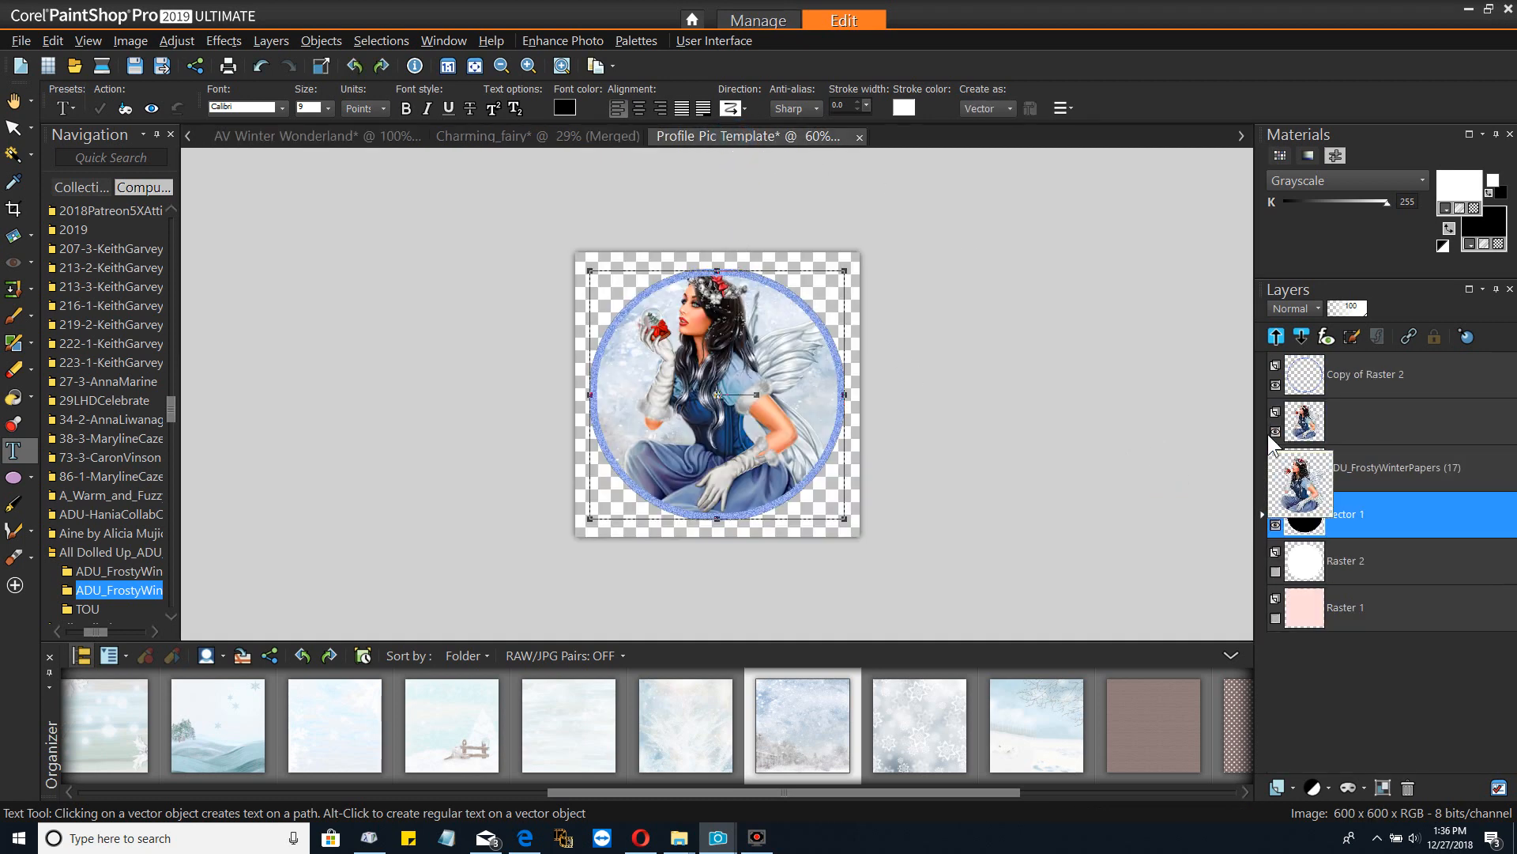
{"action": "left_click", "coordinate": [365, 42]}
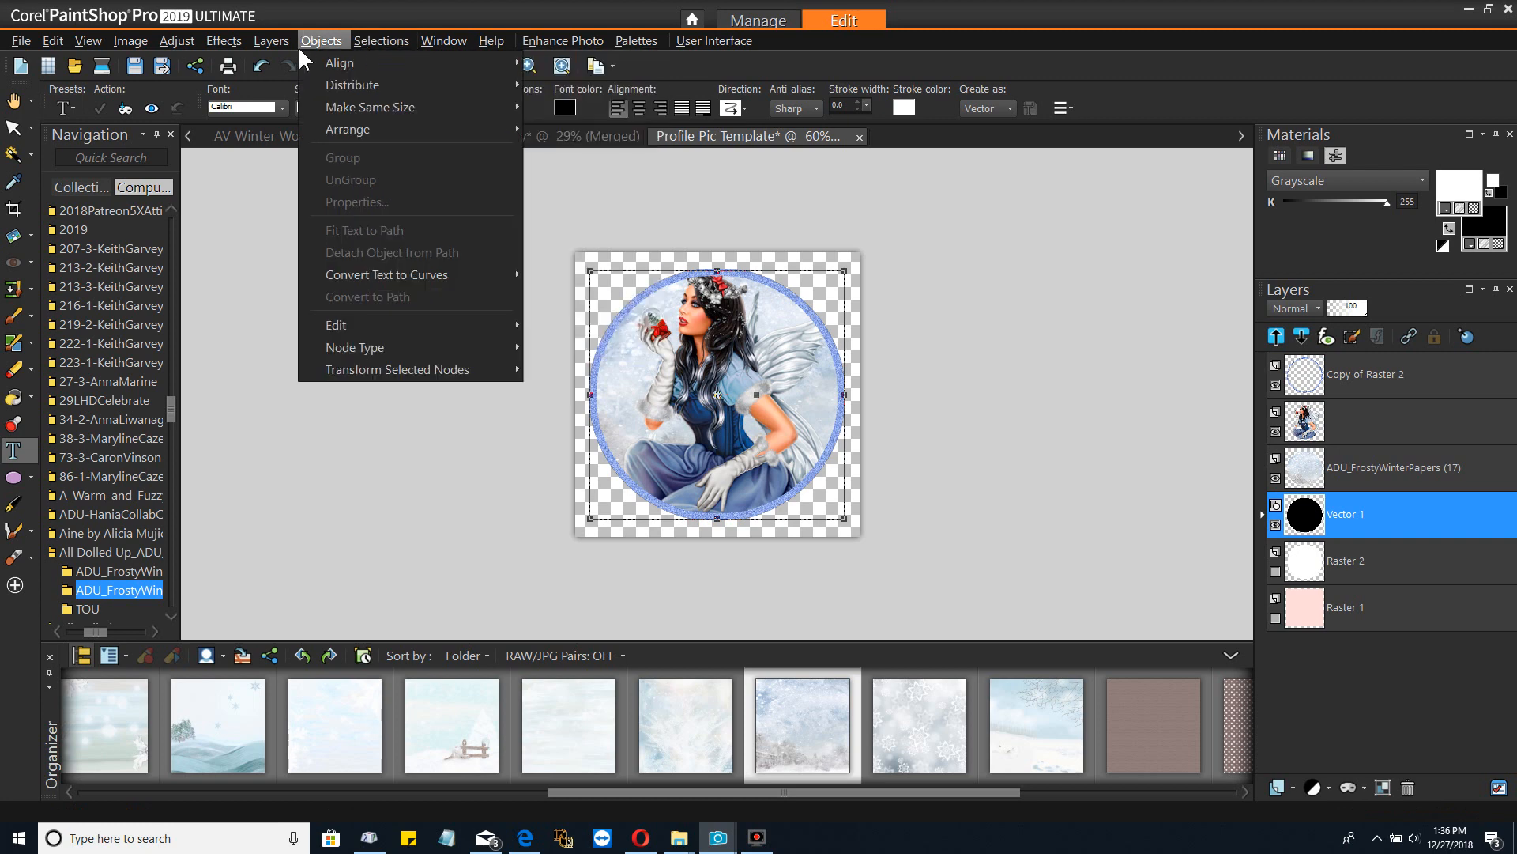
{"action": "mouse_move", "coordinate": [261, 43]}
{"action": "left_click", "coordinate": [303, 91]}
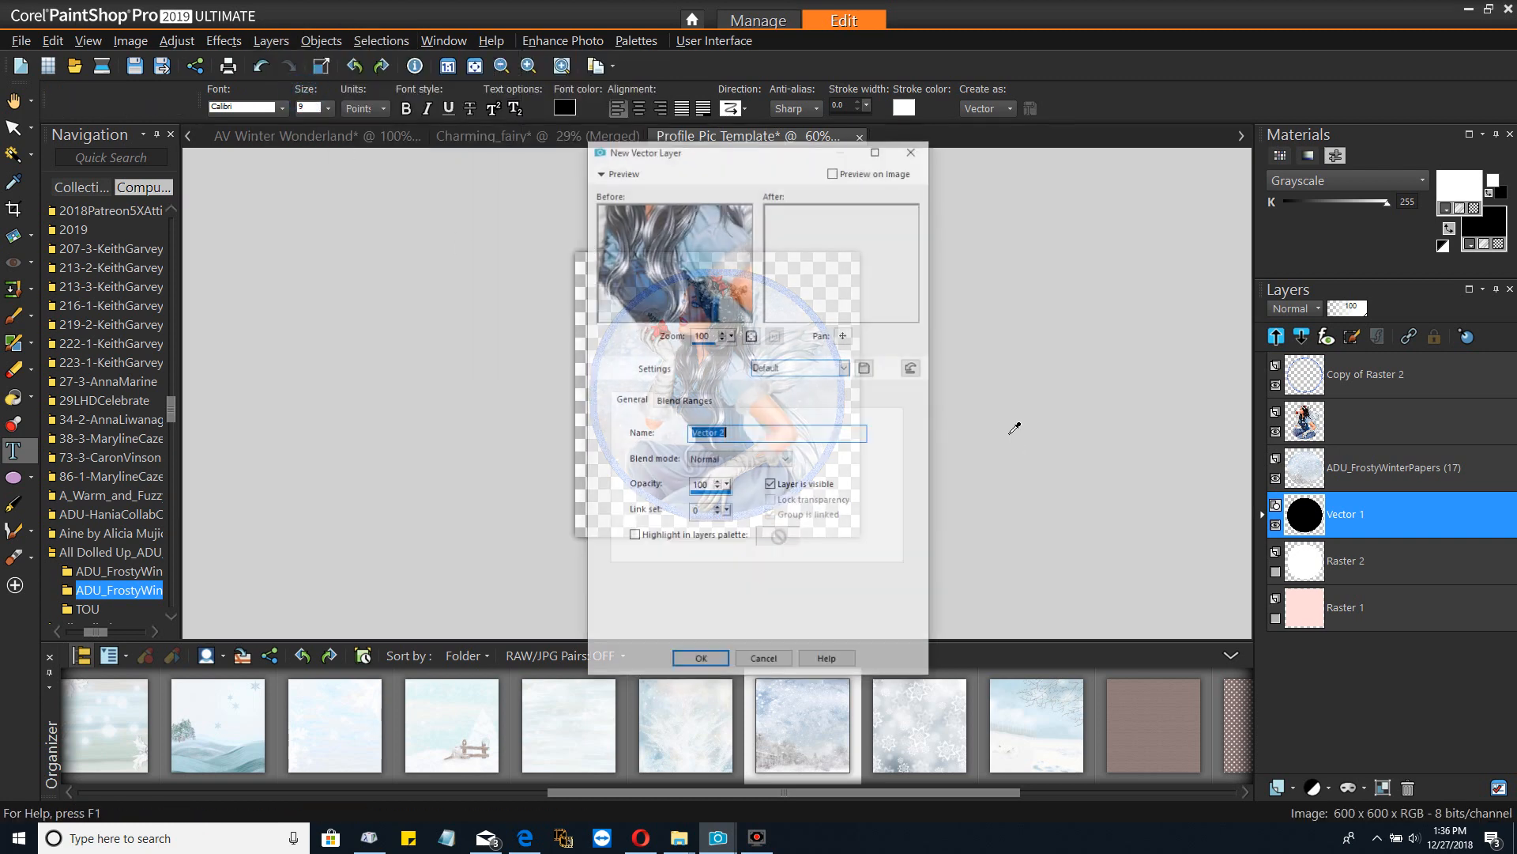
{"action": "left_click", "coordinate": [677, 659]}
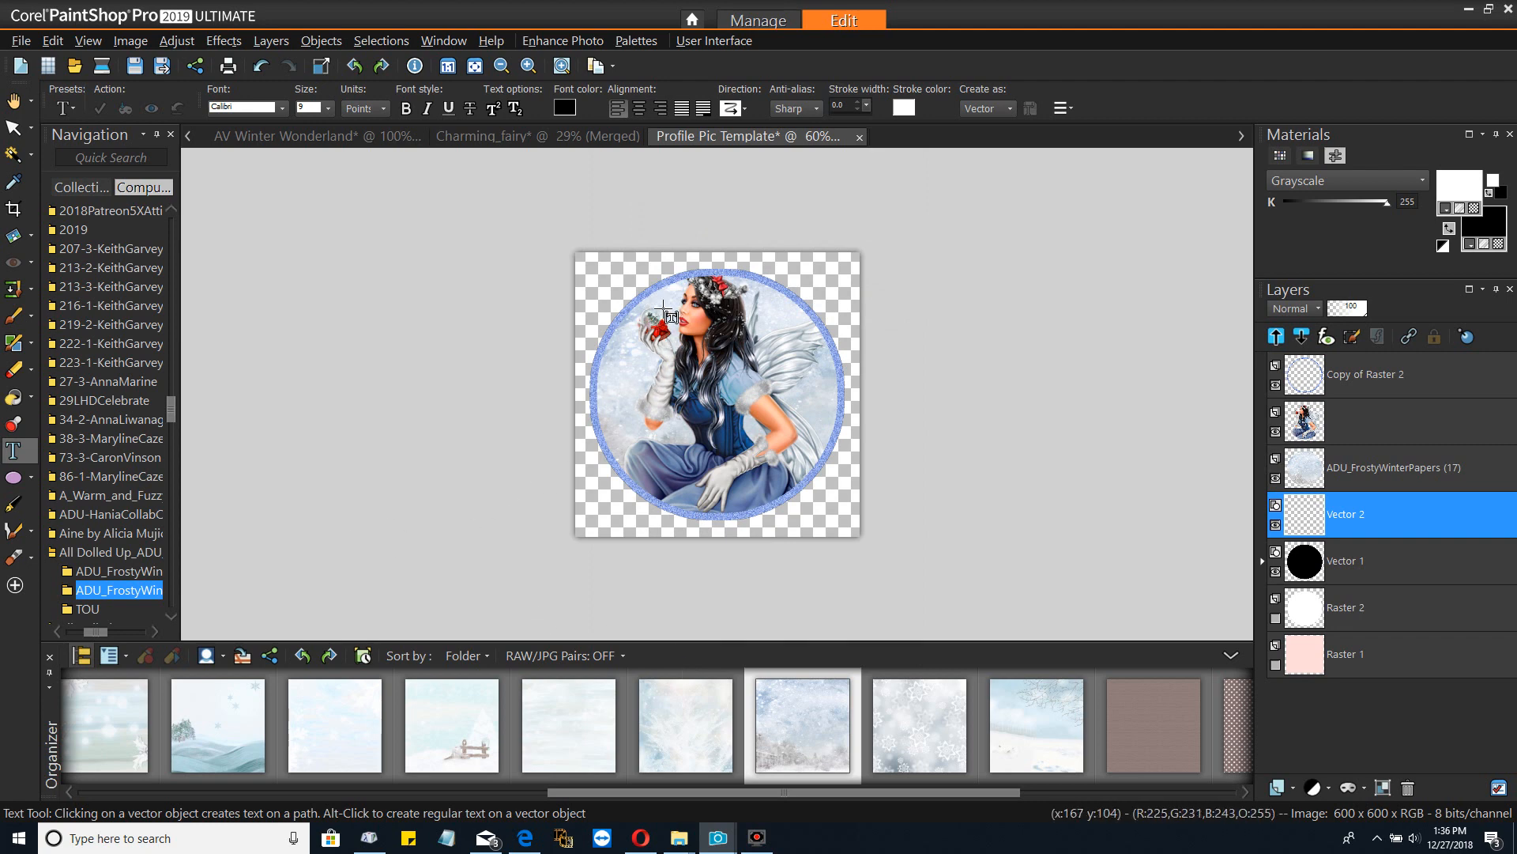
Hide the fairy, ADU_FrostyWinterPapers (17), Copy of Raster 2 and Vector 2 layers
{"action": "left_click", "coordinate": [1274, 431]}
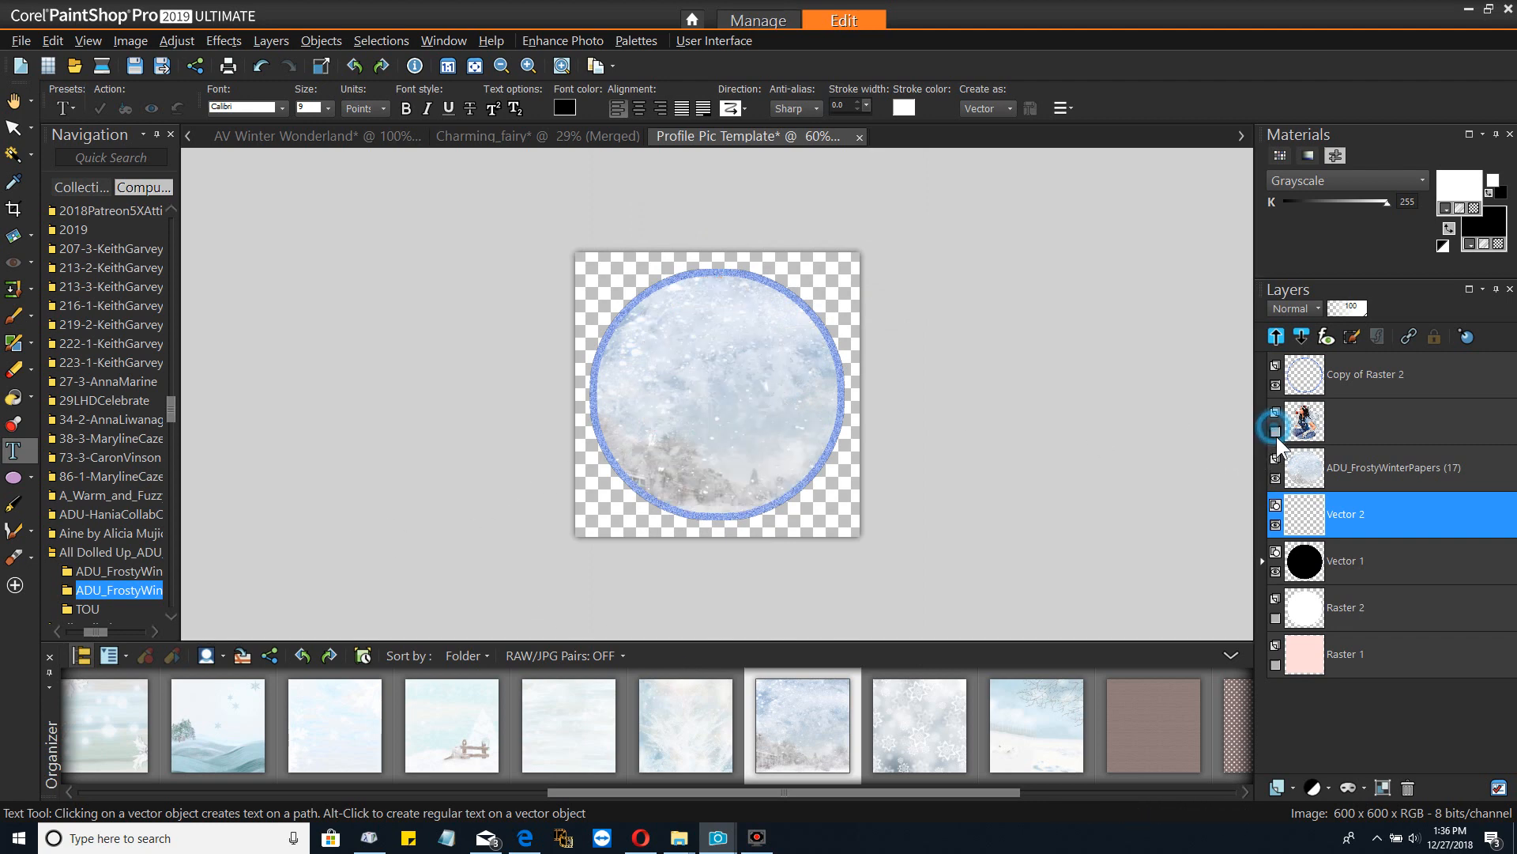
{"action": "left_click", "coordinate": [1276, 477]}
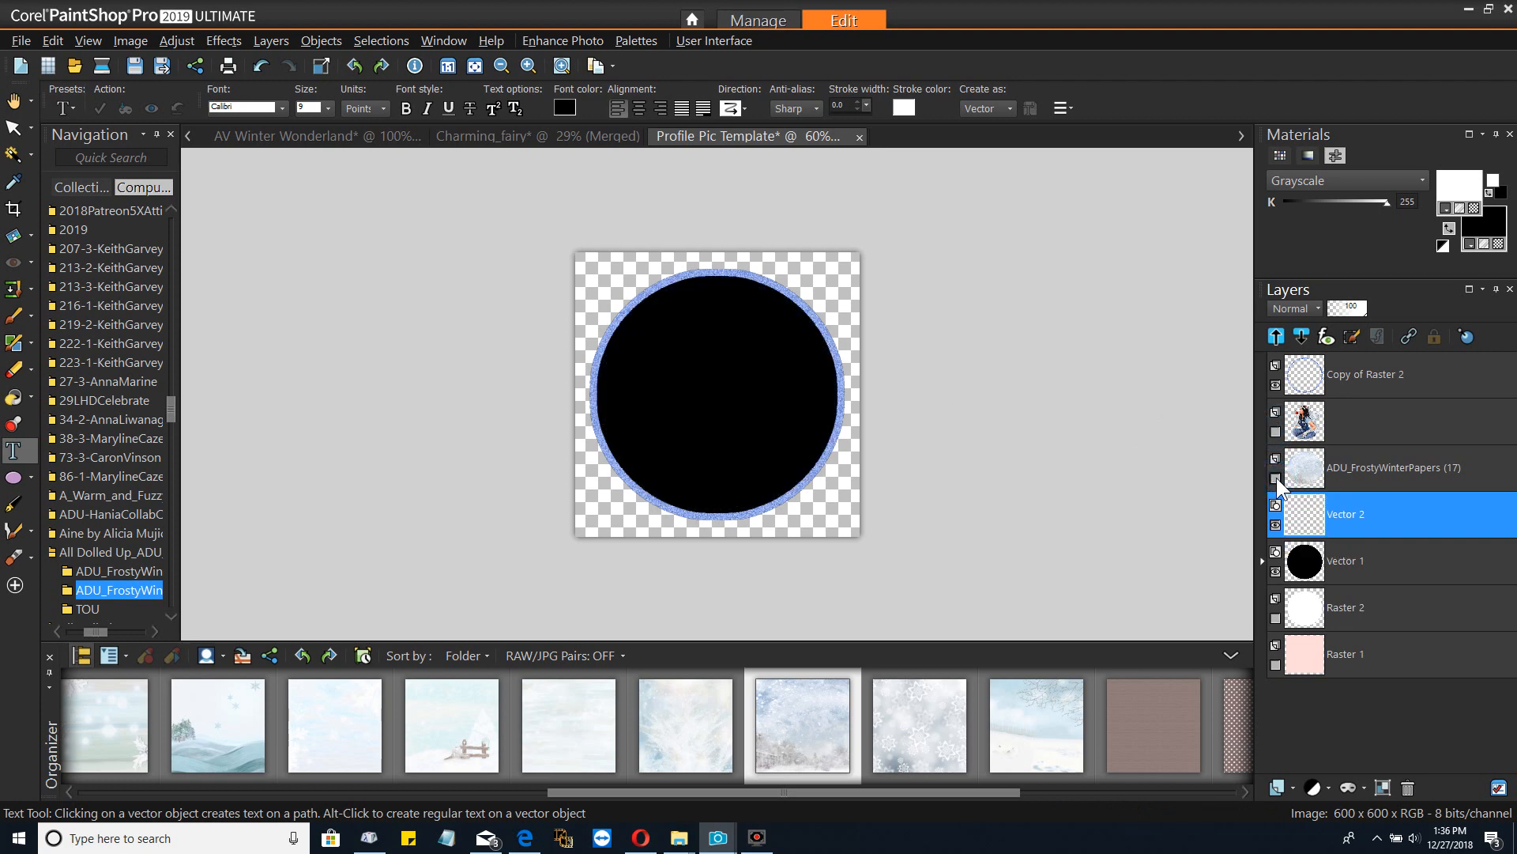
{"action": "left_click", "coordinate": [1276, 384]}
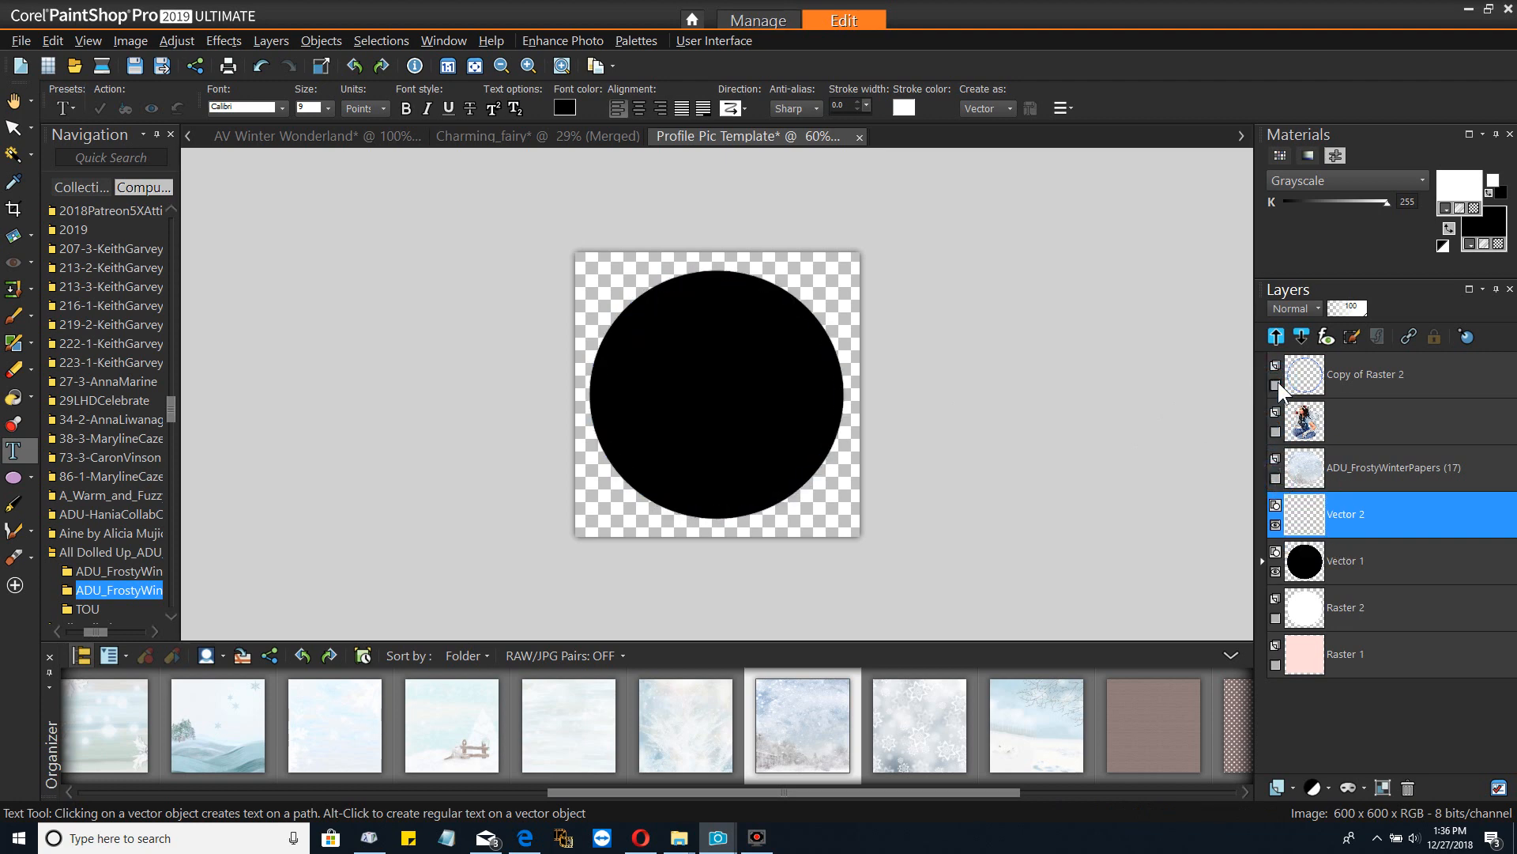
{"action": "left_click", "coordinate": [1275, 525]}
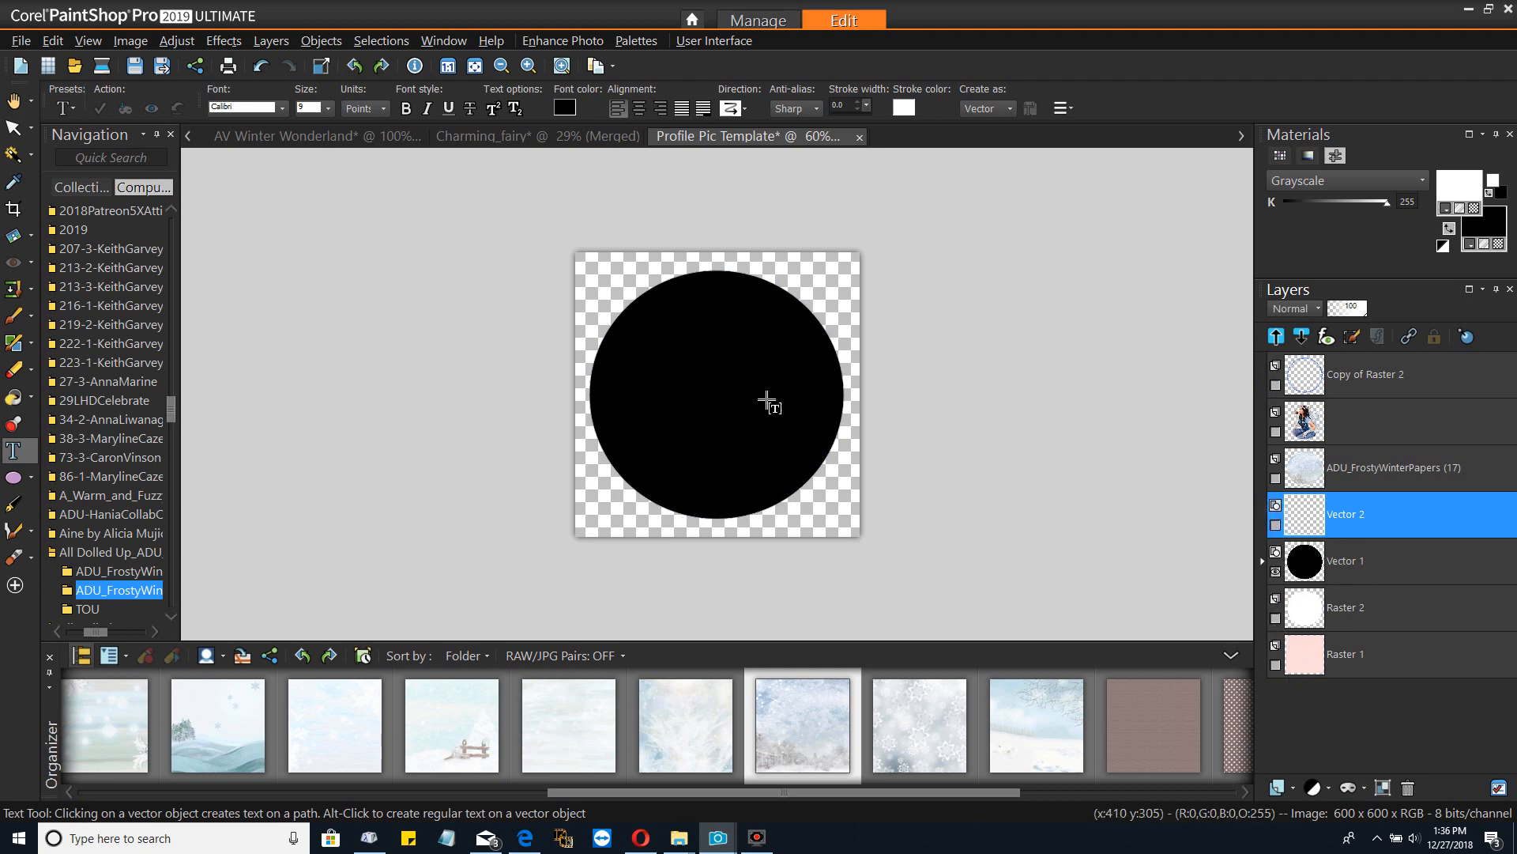
Paste the copied copyright line as text on Vector 2 in the upper part of the circle, and hide Vector 1
{"action": "left_click", "coordinate": [623, 308]}
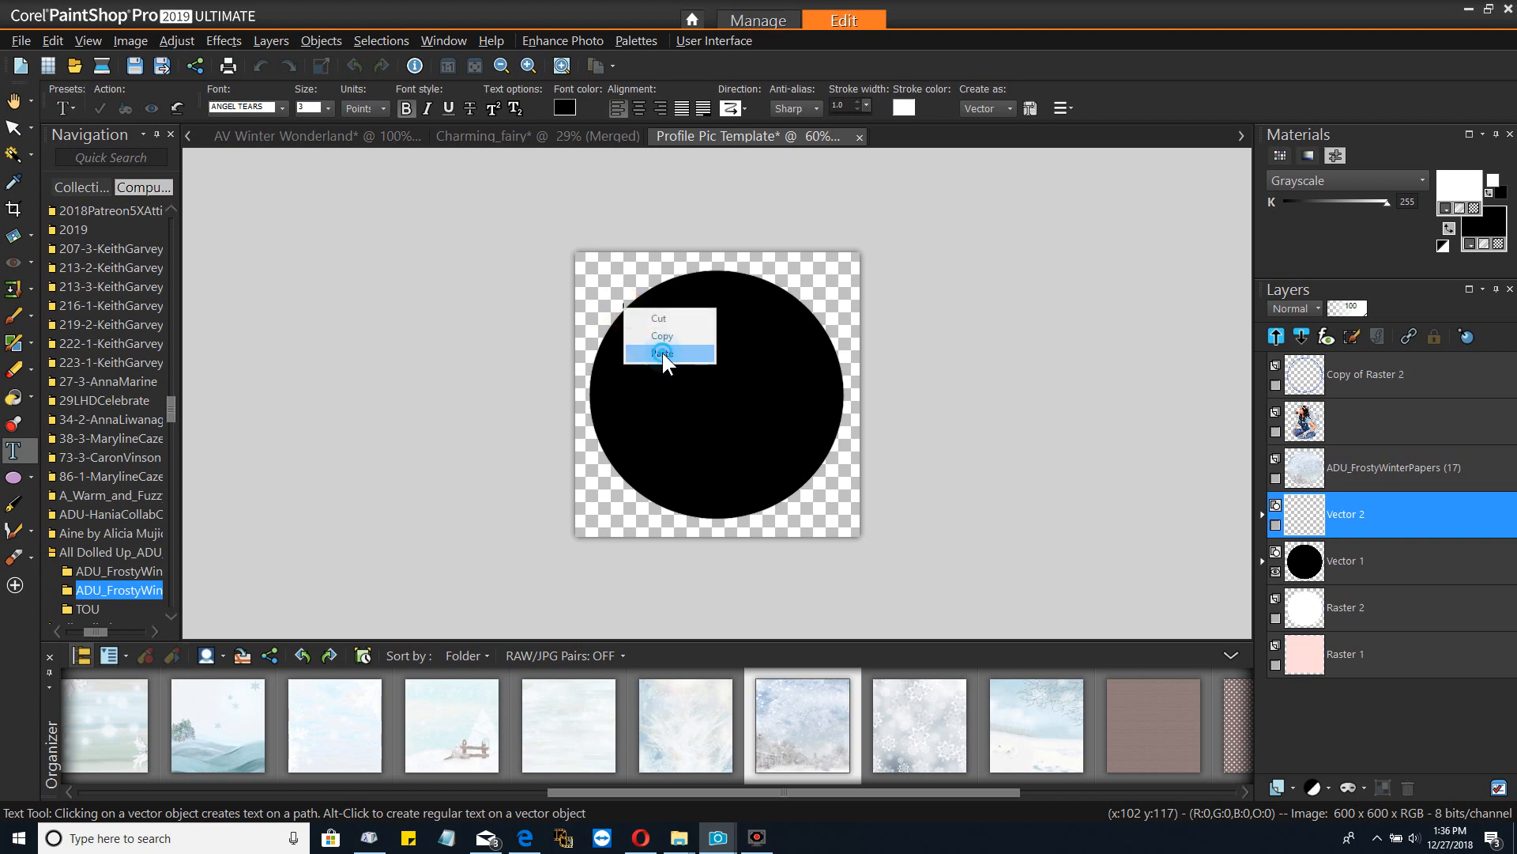
{"action": "left_click", "coordinate": [662, 353]}
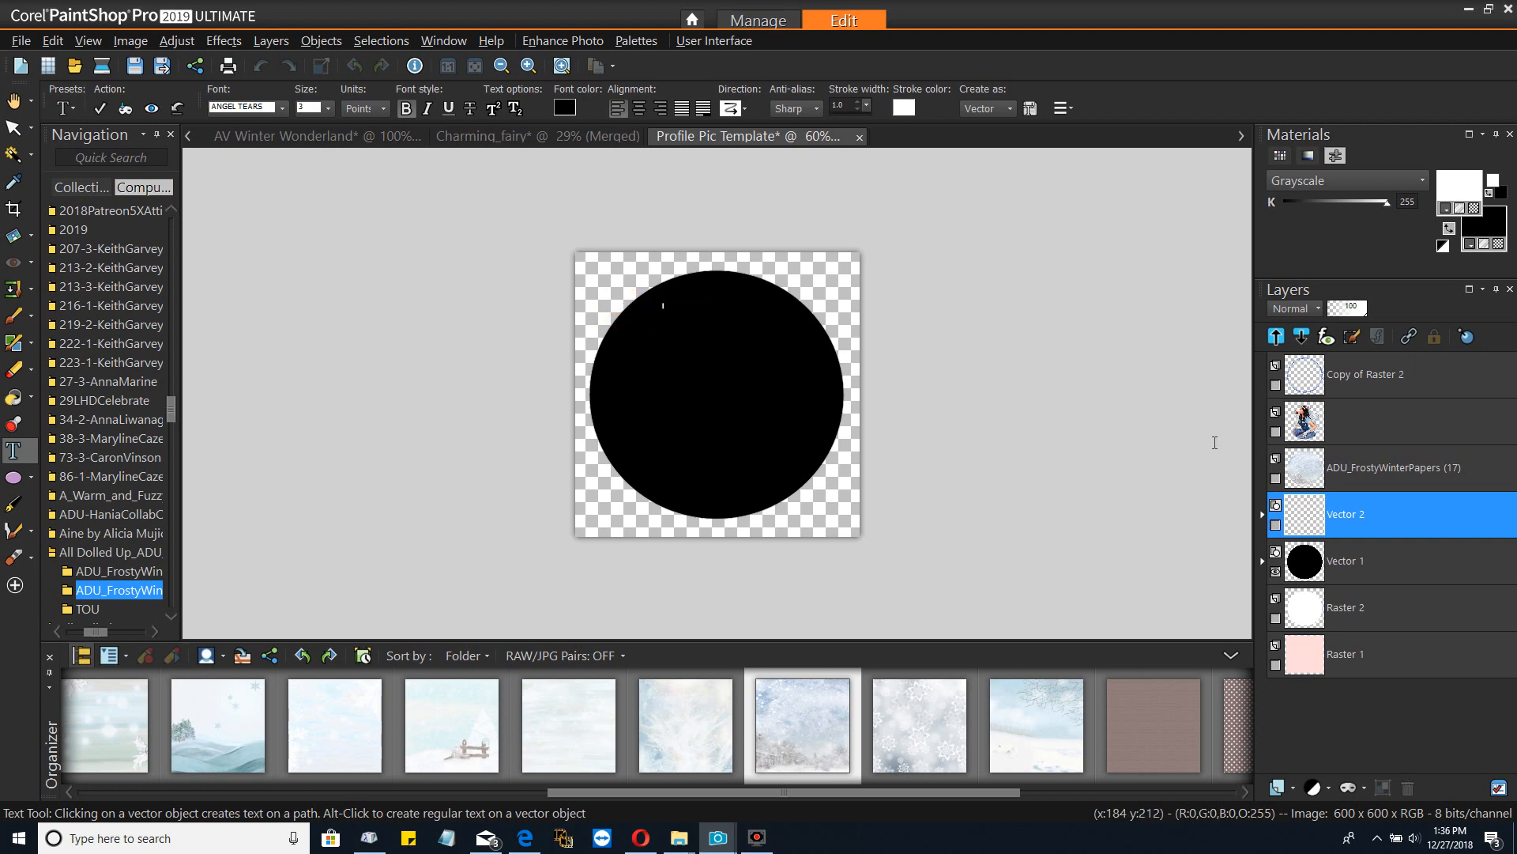
{"action": "left_click", "coordinate": [1274, 571]}
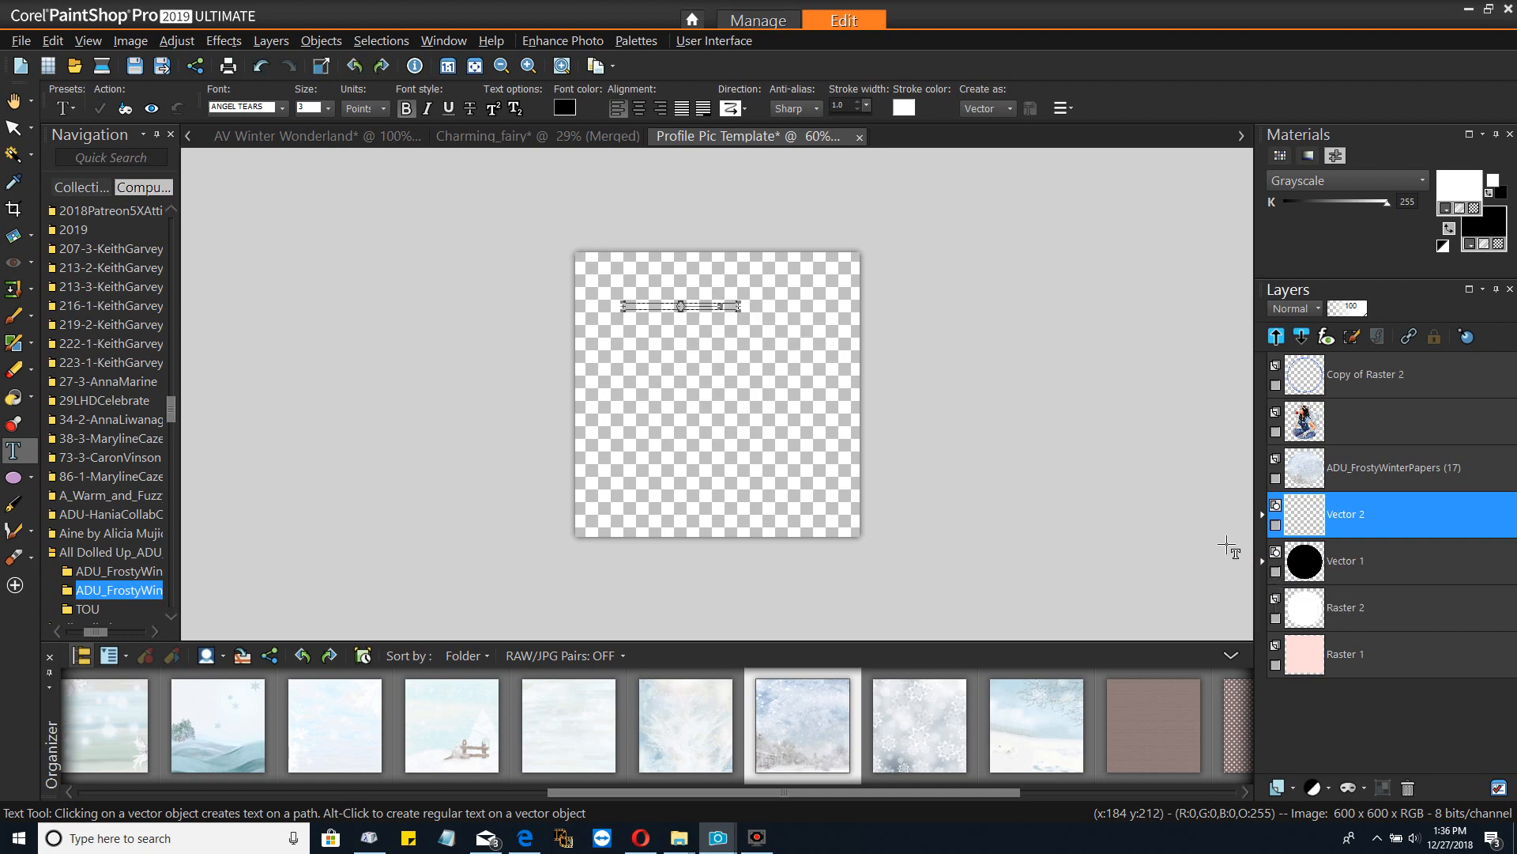
Try to enlarge the pasted copyright text by stretching its frame out to the canvas edge, and undo the resize
{"action": "left_click", "coordinate": [733, 311]}
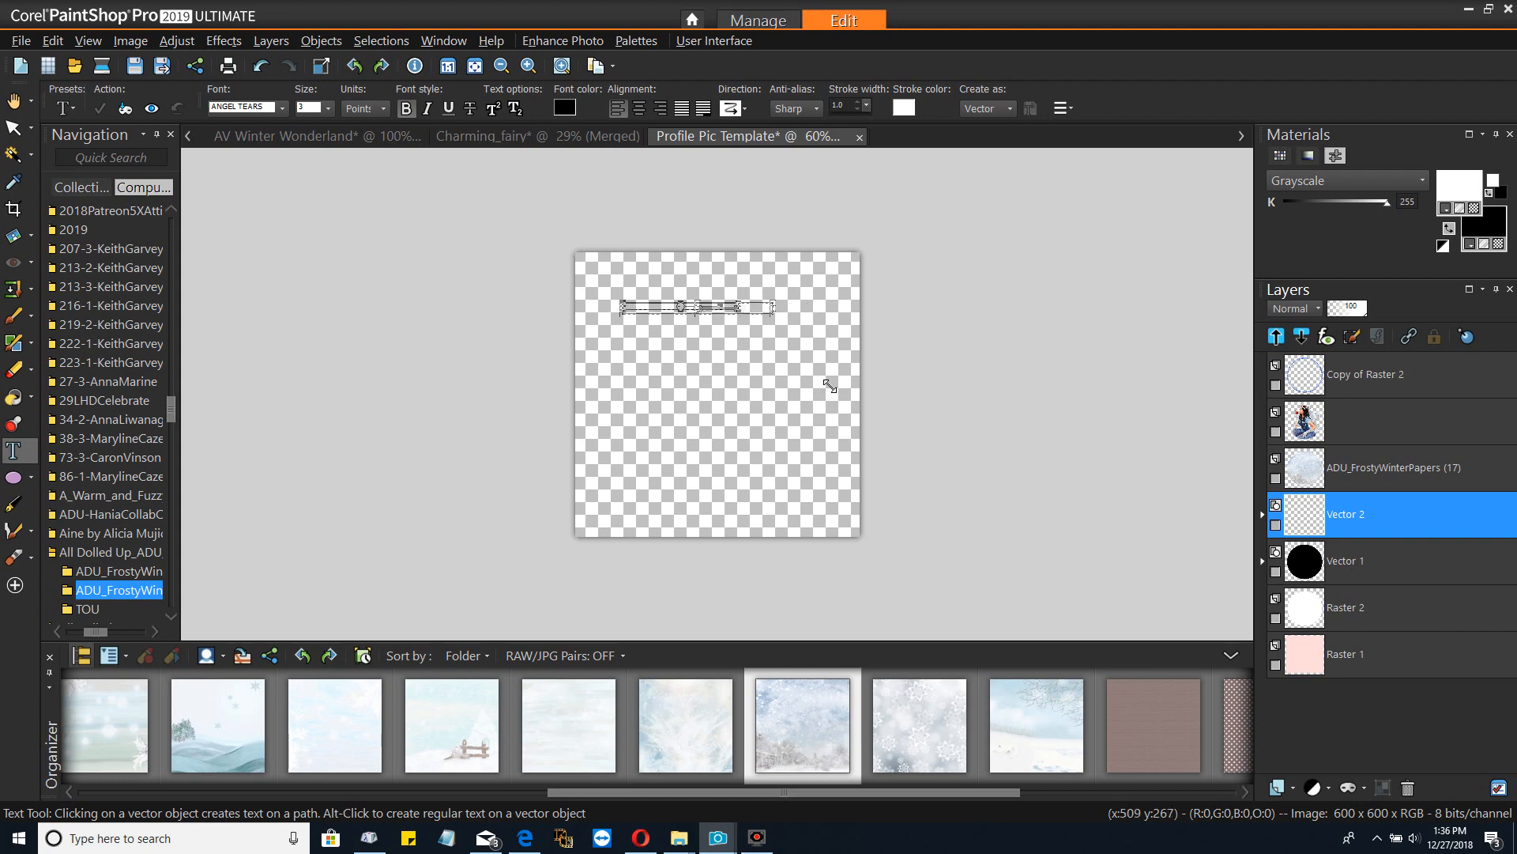
{"action": "left_click_drag", "start_coordinate": [829, 386], "coordinate": [858, 399]}
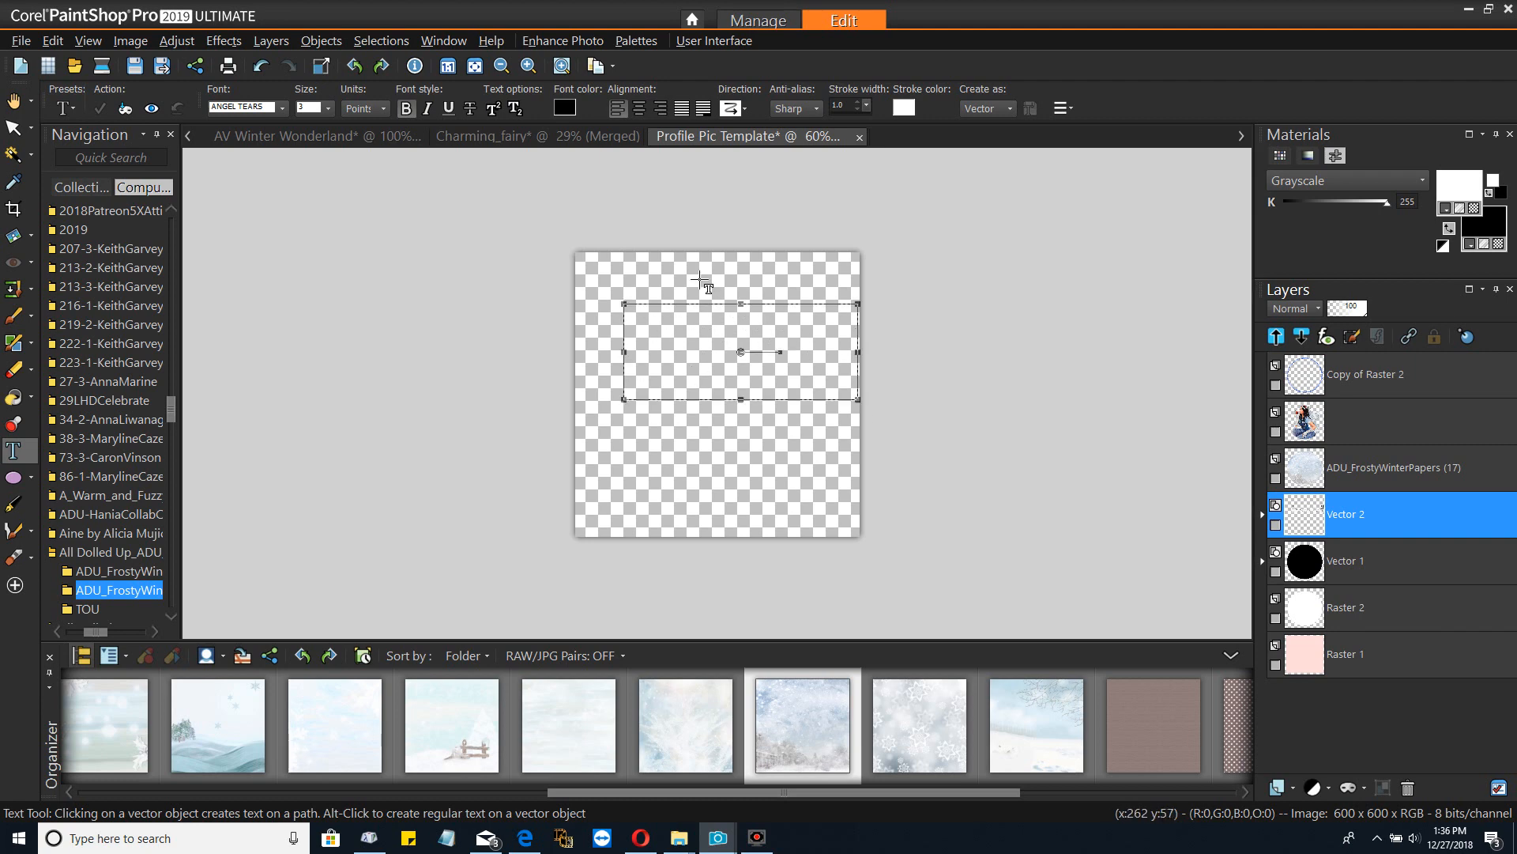
{"action": "left_click", "coordinate": [53, 41]}
{"action": "left_click", "coordinate": [69, 62]}
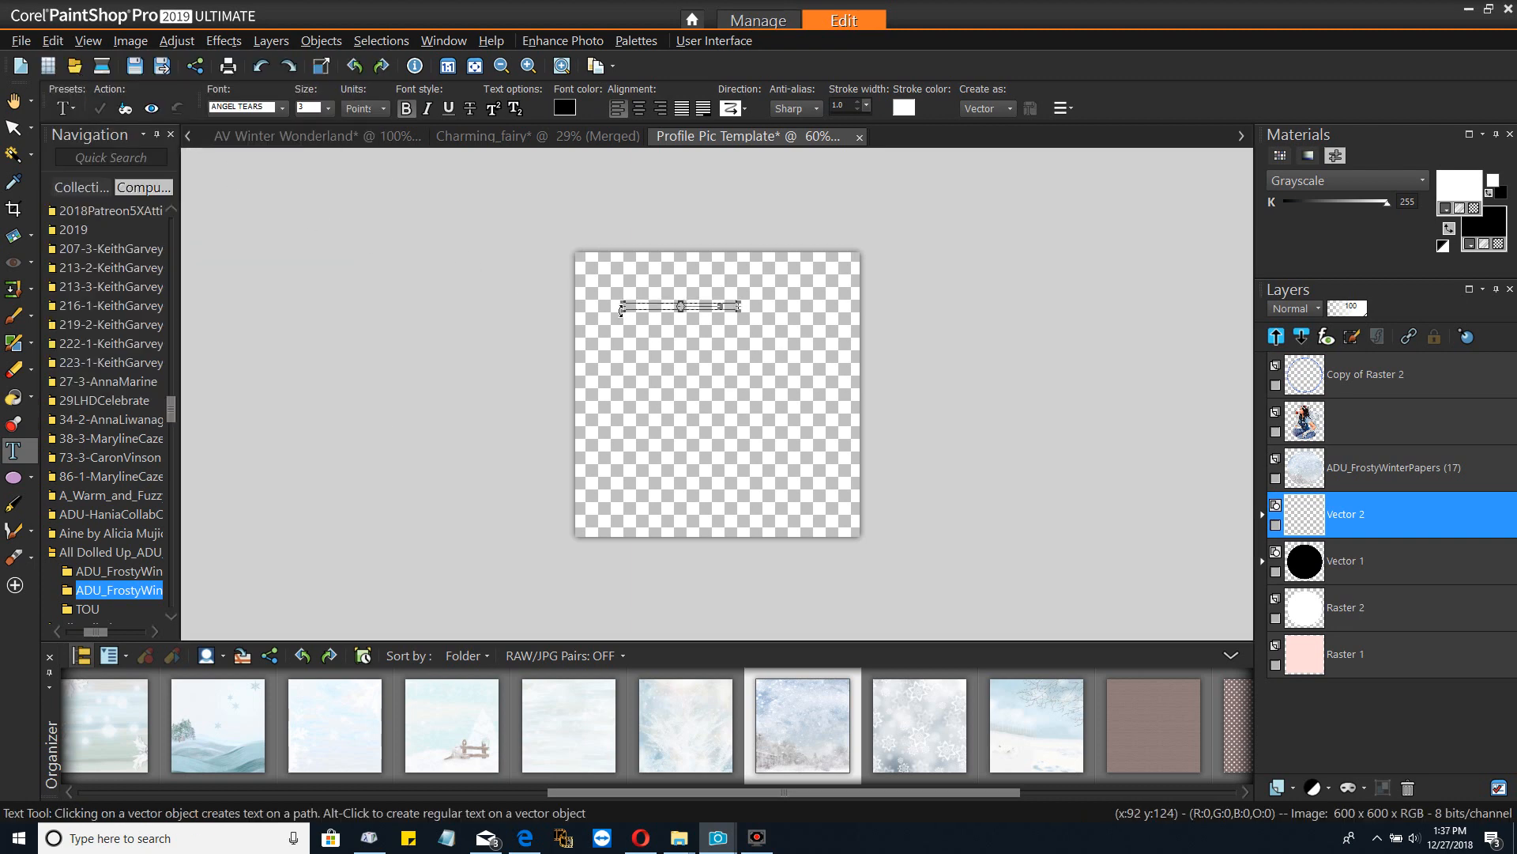
Enlarge the pasted copyright text's frame moderately and show the Vector 1 circle again
{"action": "left_click_drag", "start_coordinate": [621, 311], "coordinate": [757, 345]}
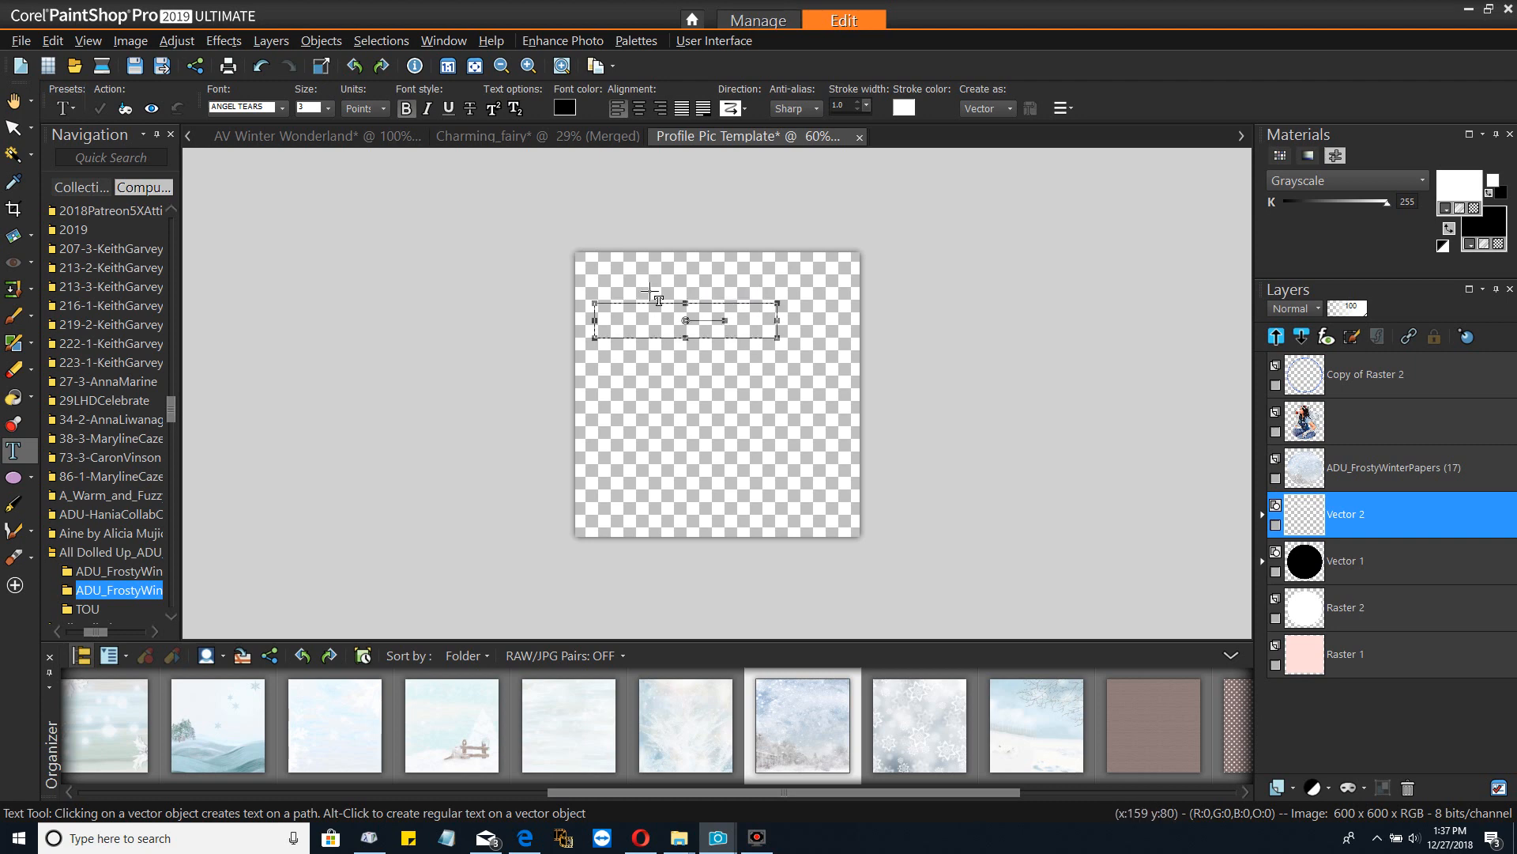
{"action": "left_click", "coordinate": [648, 319]}
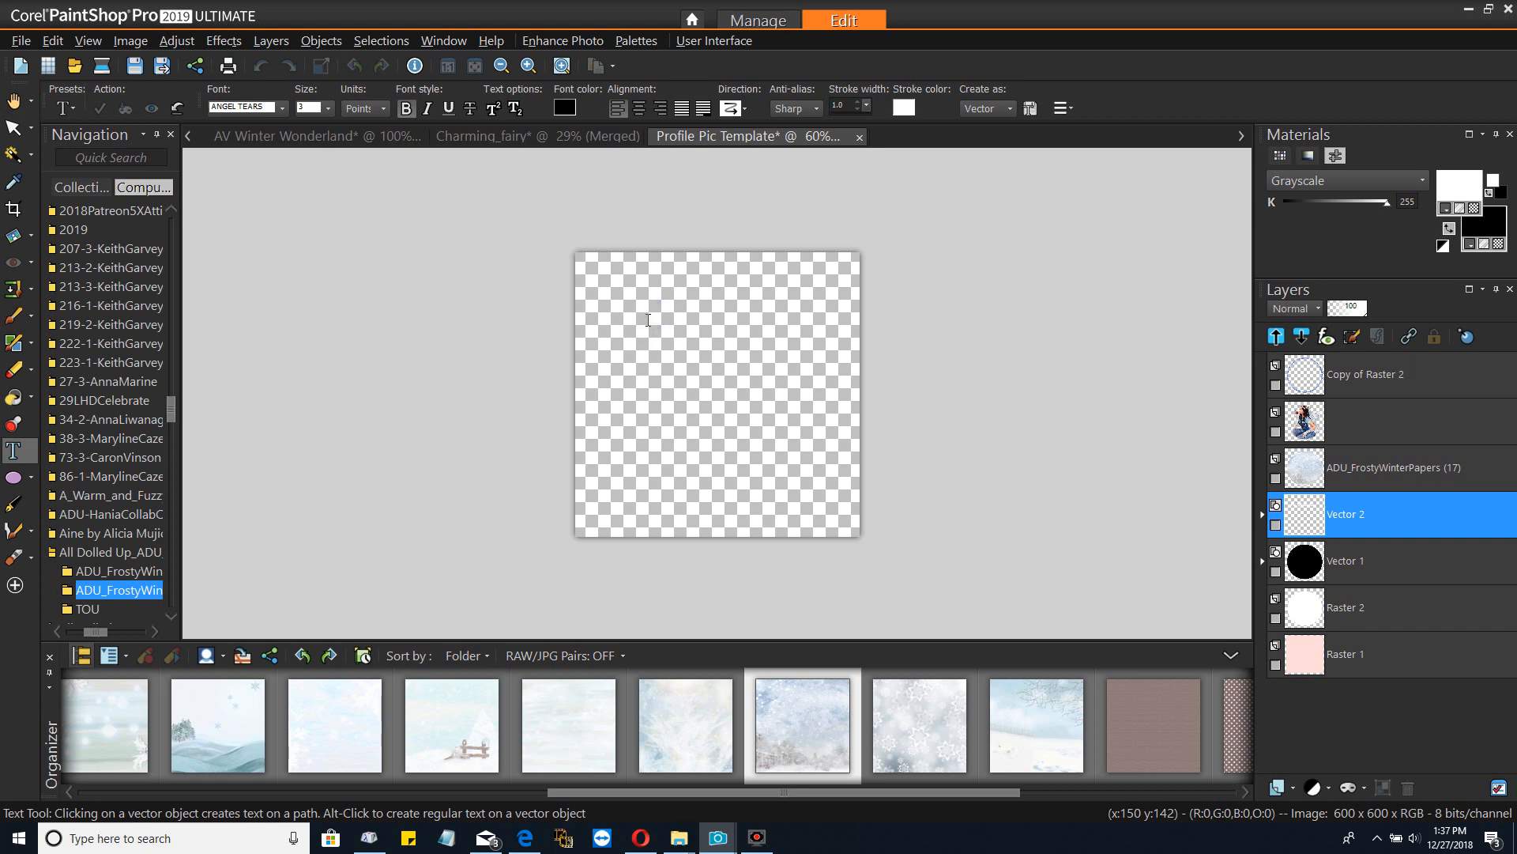
{"action": "left_click", "coordinate": [647, 319]}
{"action": "left_click", "coordinate": [1281, 571]}
{"action": "left_click", "coordinate": [1276, 572]}
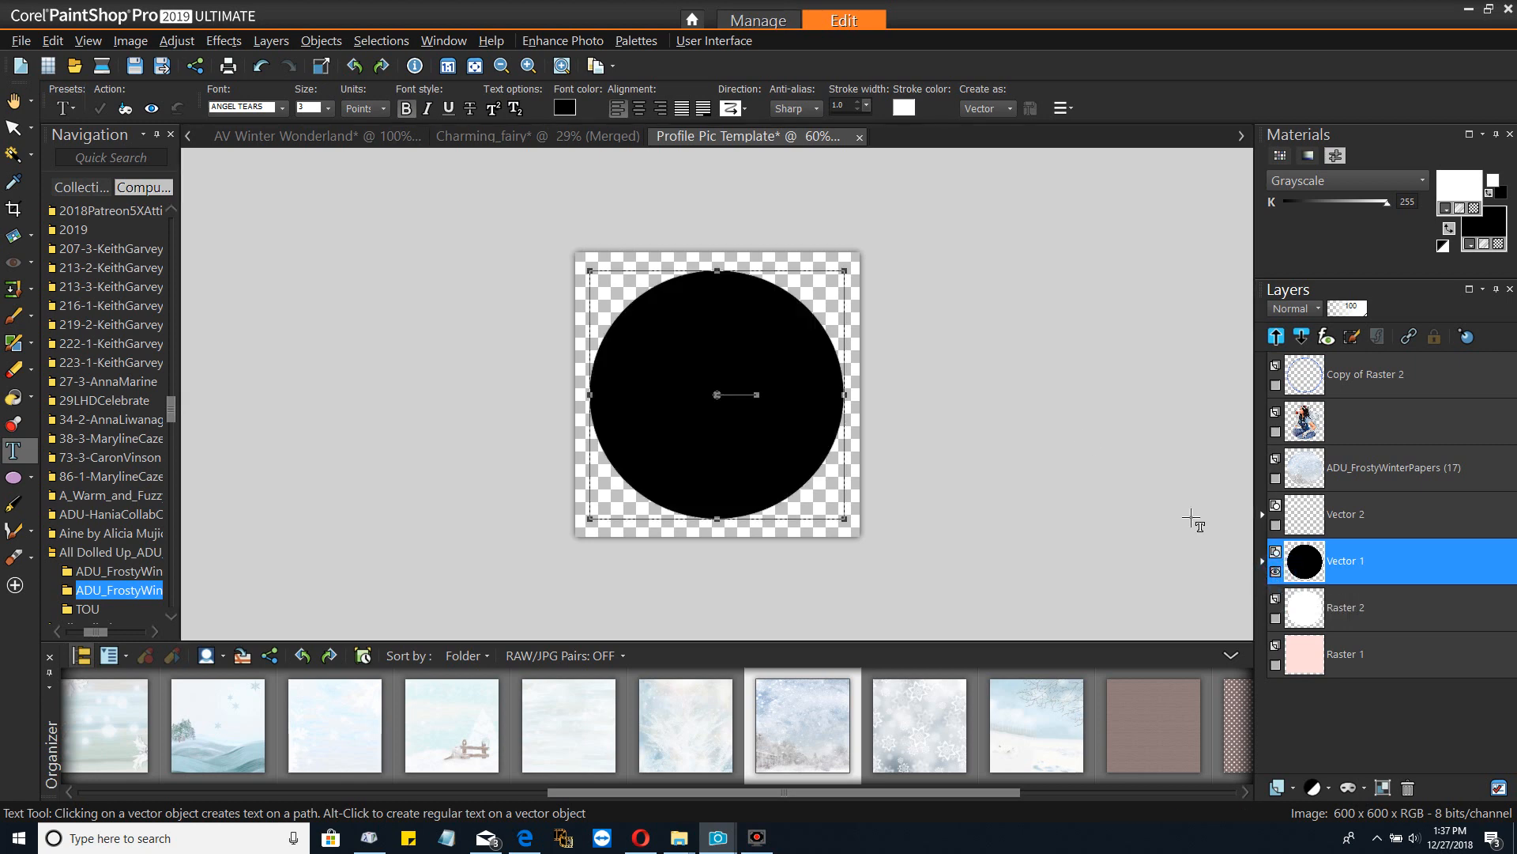
Make Vector 2 the active layer and set the text tool's font color to white
{"action": "left_click", "coordinate": [735, 322]}
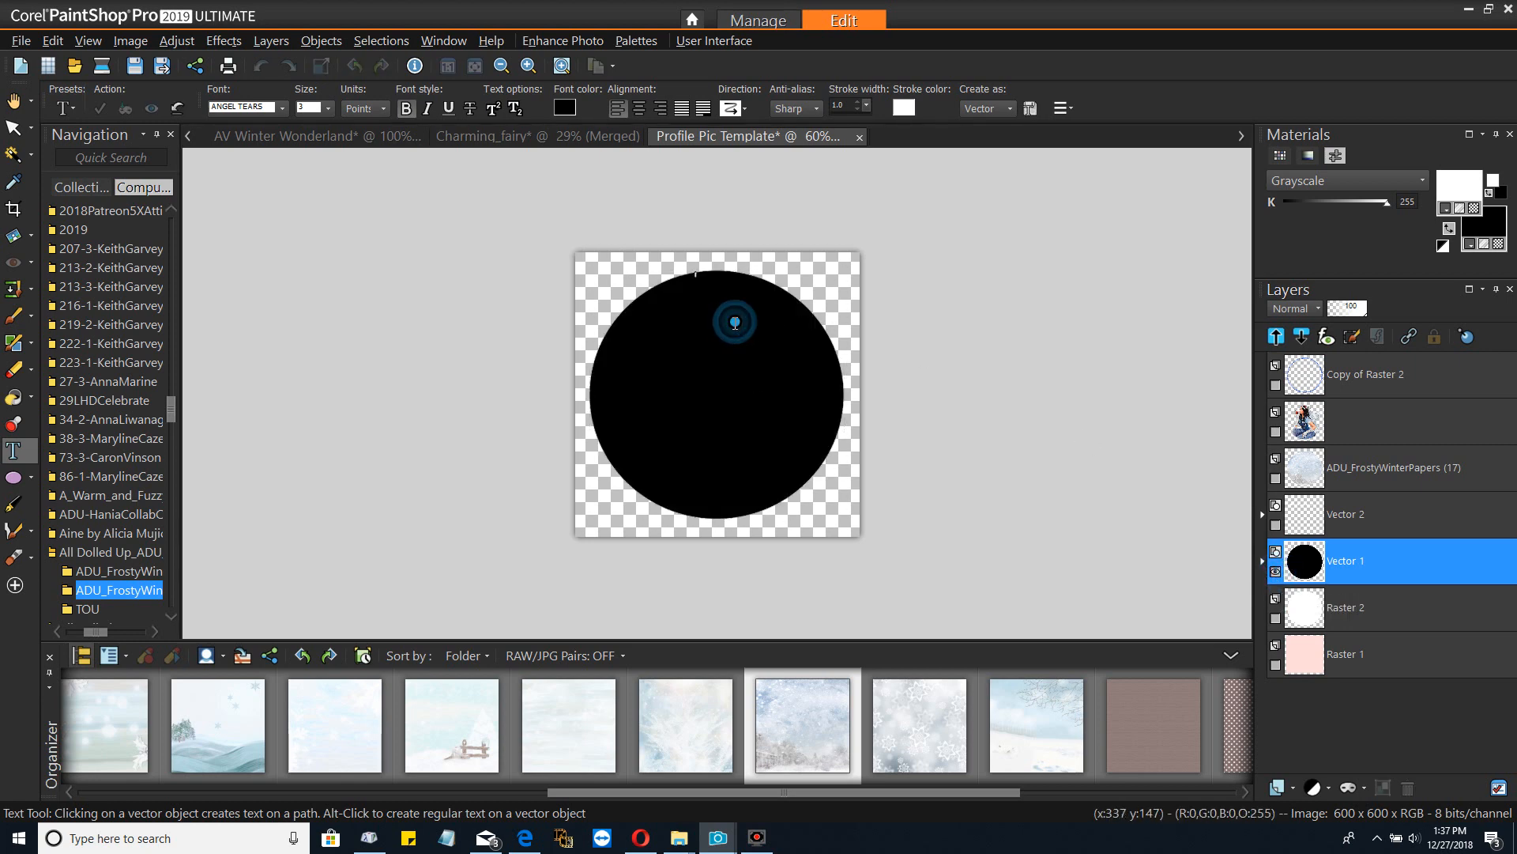
{"action": "left_click", "coordinate": [1354, 514]}
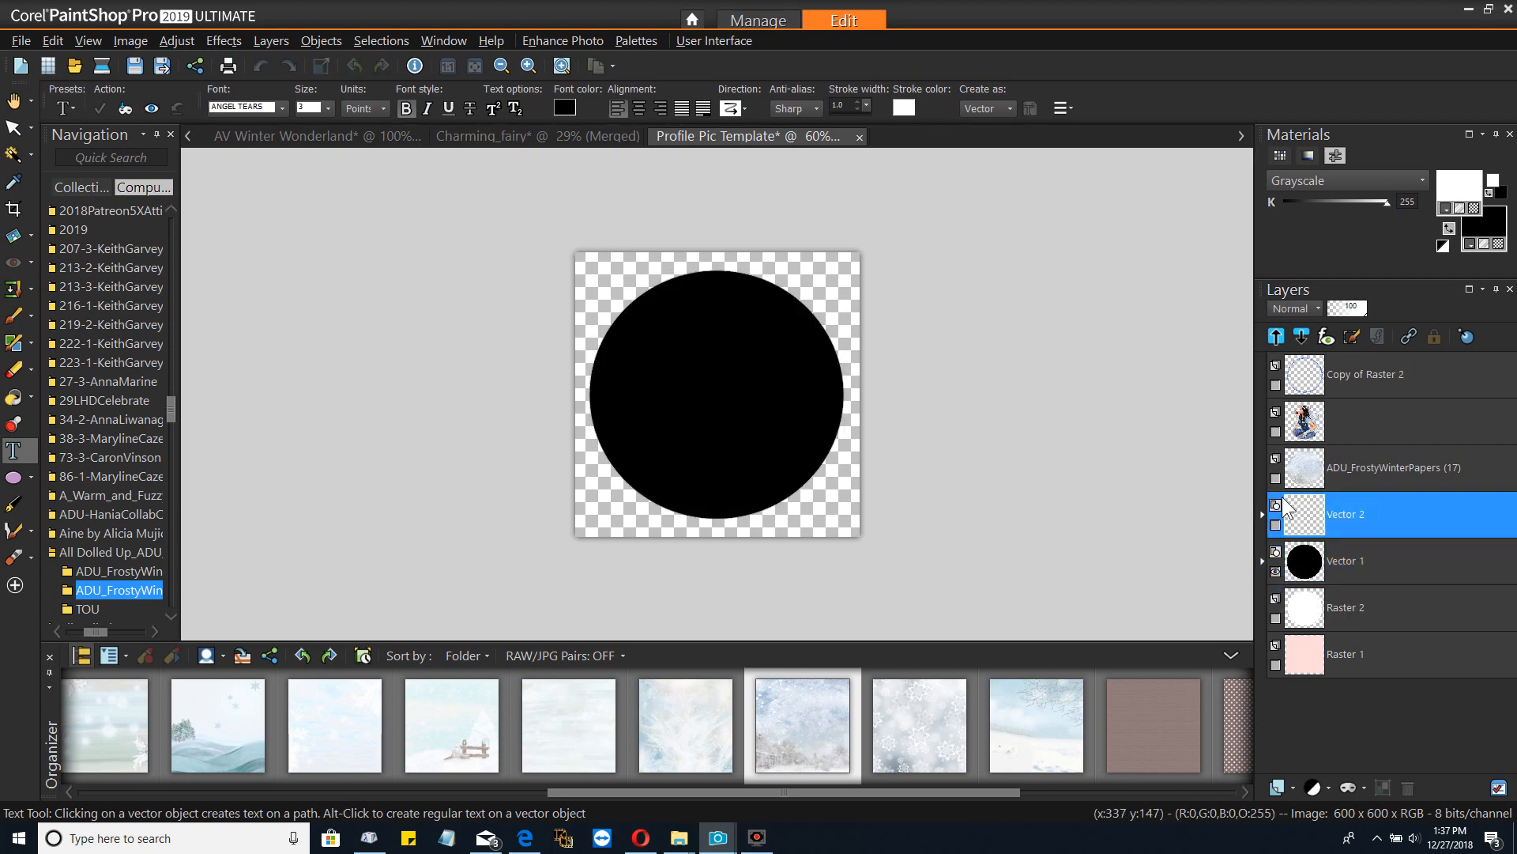
{"action": "left_click", "coordinate": [681, 318]}
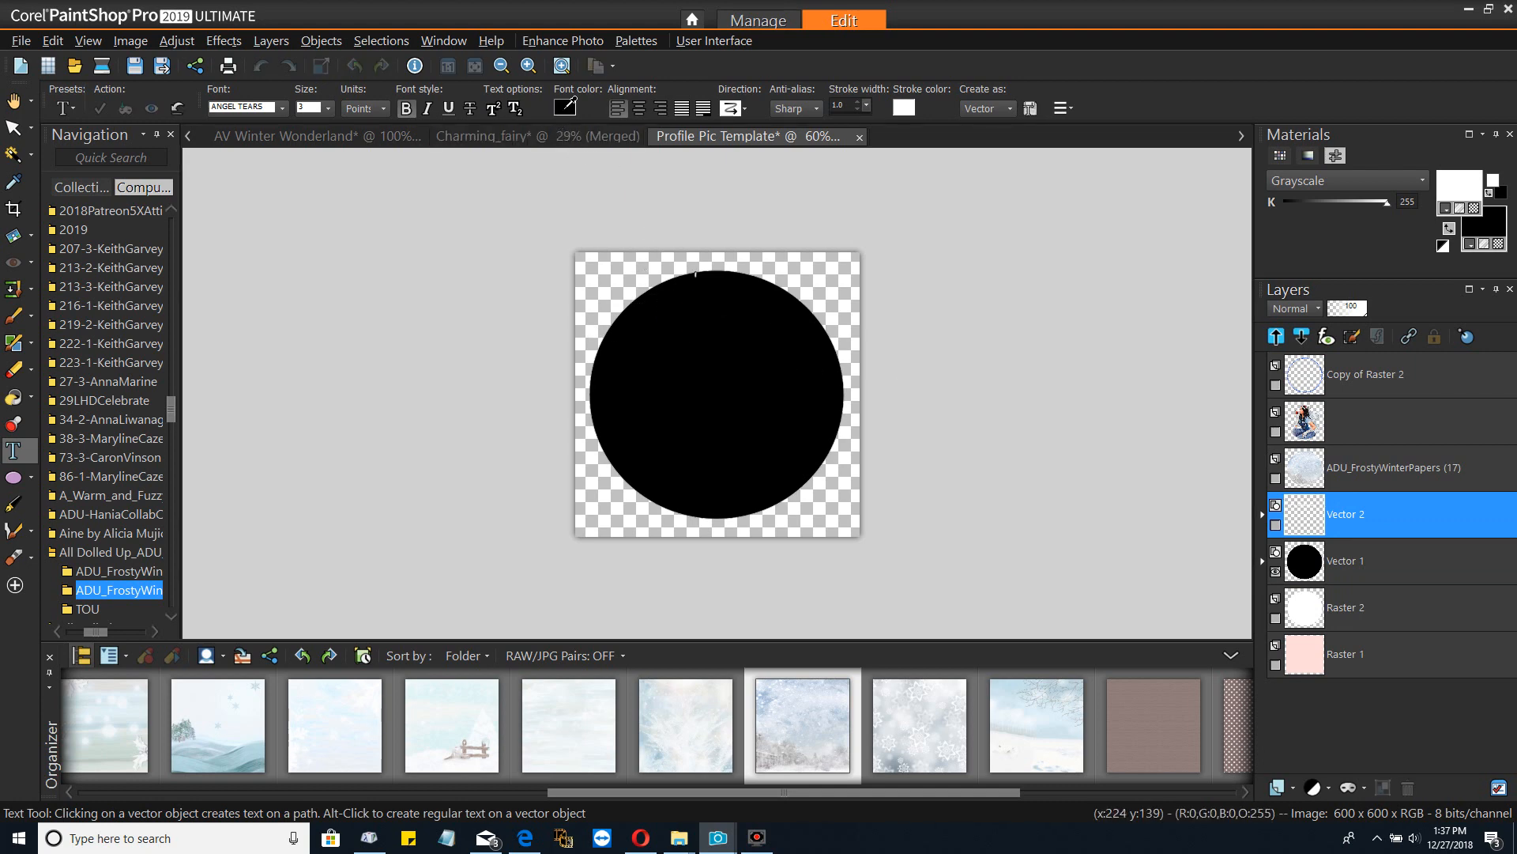
{"action": "left_click", "coordinate": [564, 108]}
{"action": "left_click", "coordinate": [617, 304]}
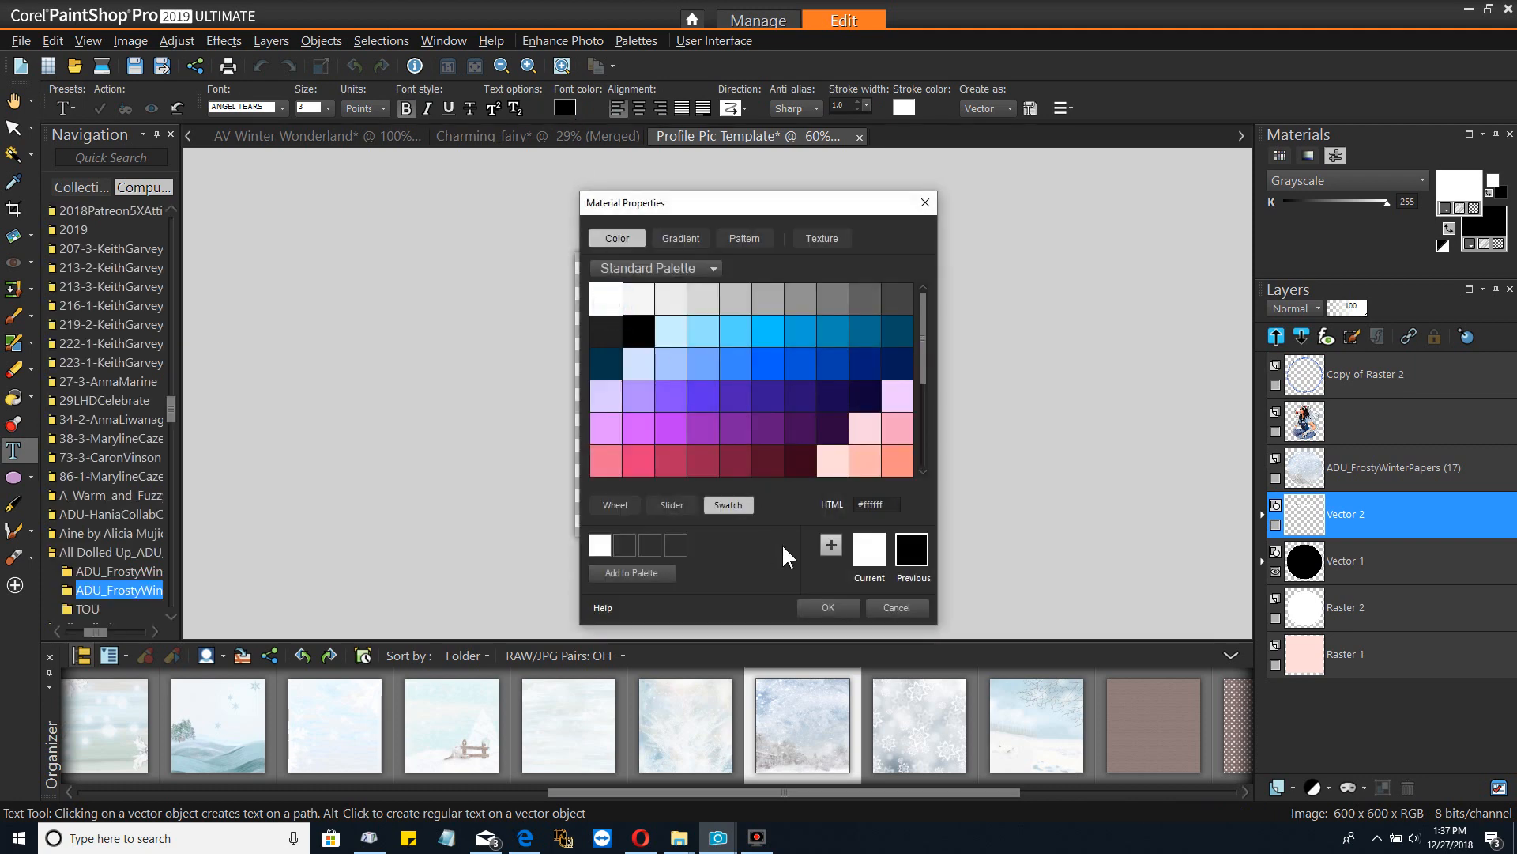
{"action": "left_click", "coordinate": [826, 608]}
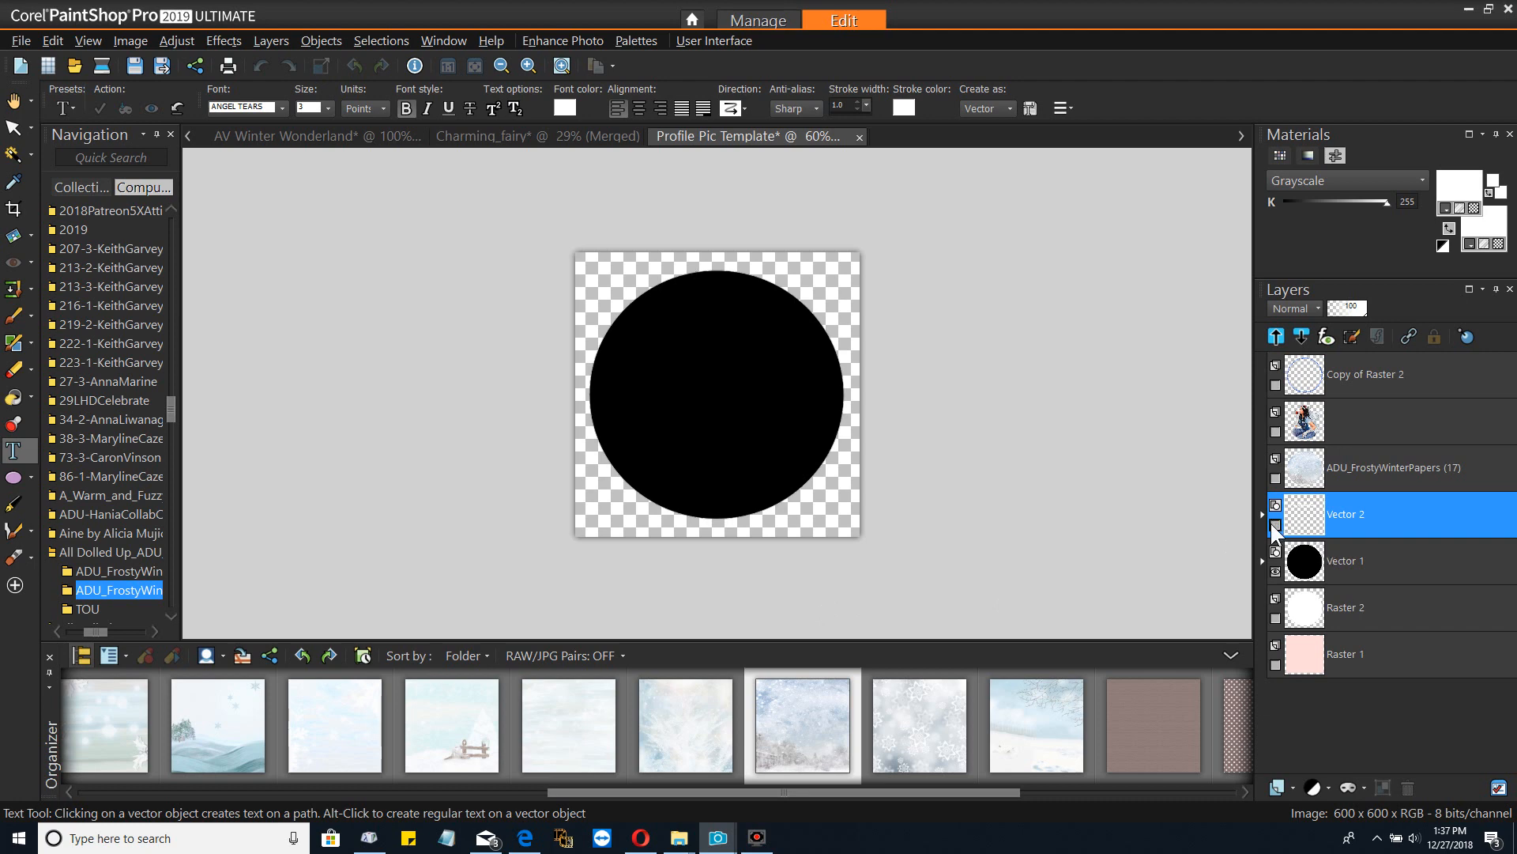
Show the Vector 2 layer and change its copyright text's font to Calibri
{"action": "left_click", "coordinate": [1276, 525]}
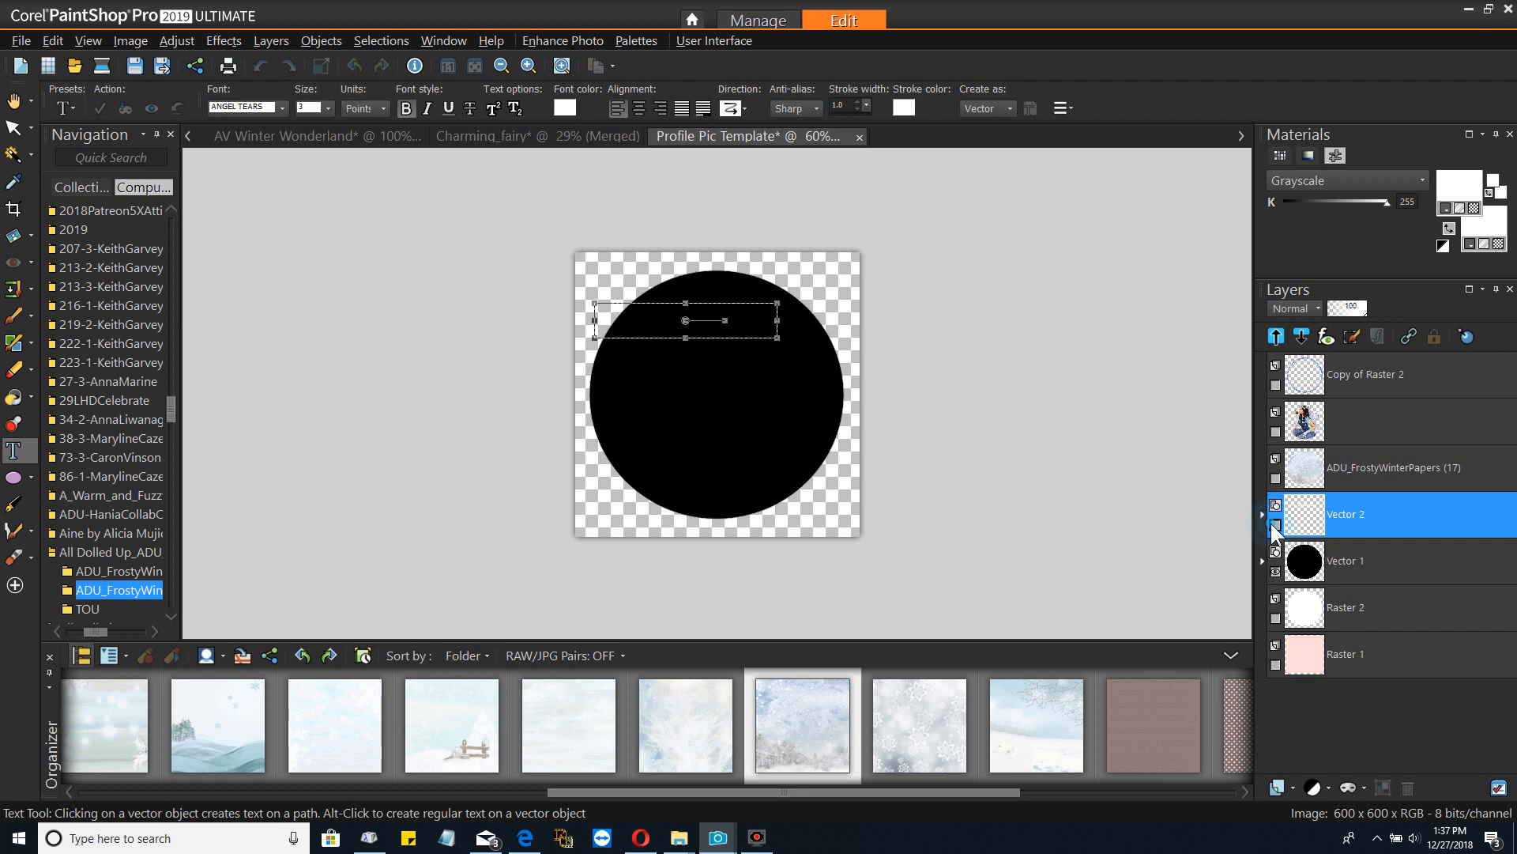
{"action": "left_click", "coordinate": [668, 319]}
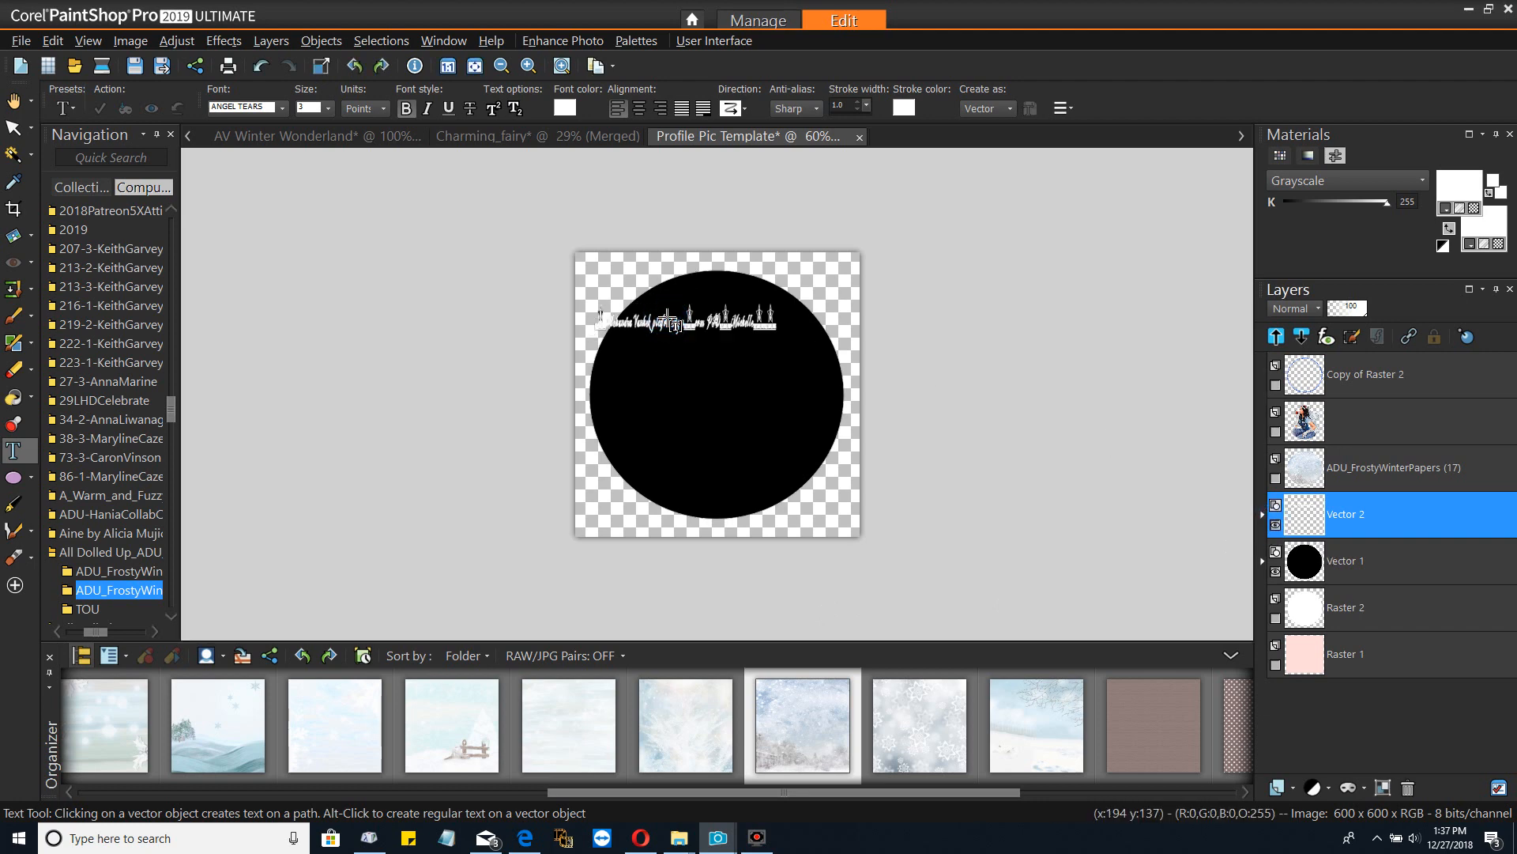
{"action": "double_click", "coordinate": [668, 320]}
{"action": "triple_click", "coordinate": [669, 317]}
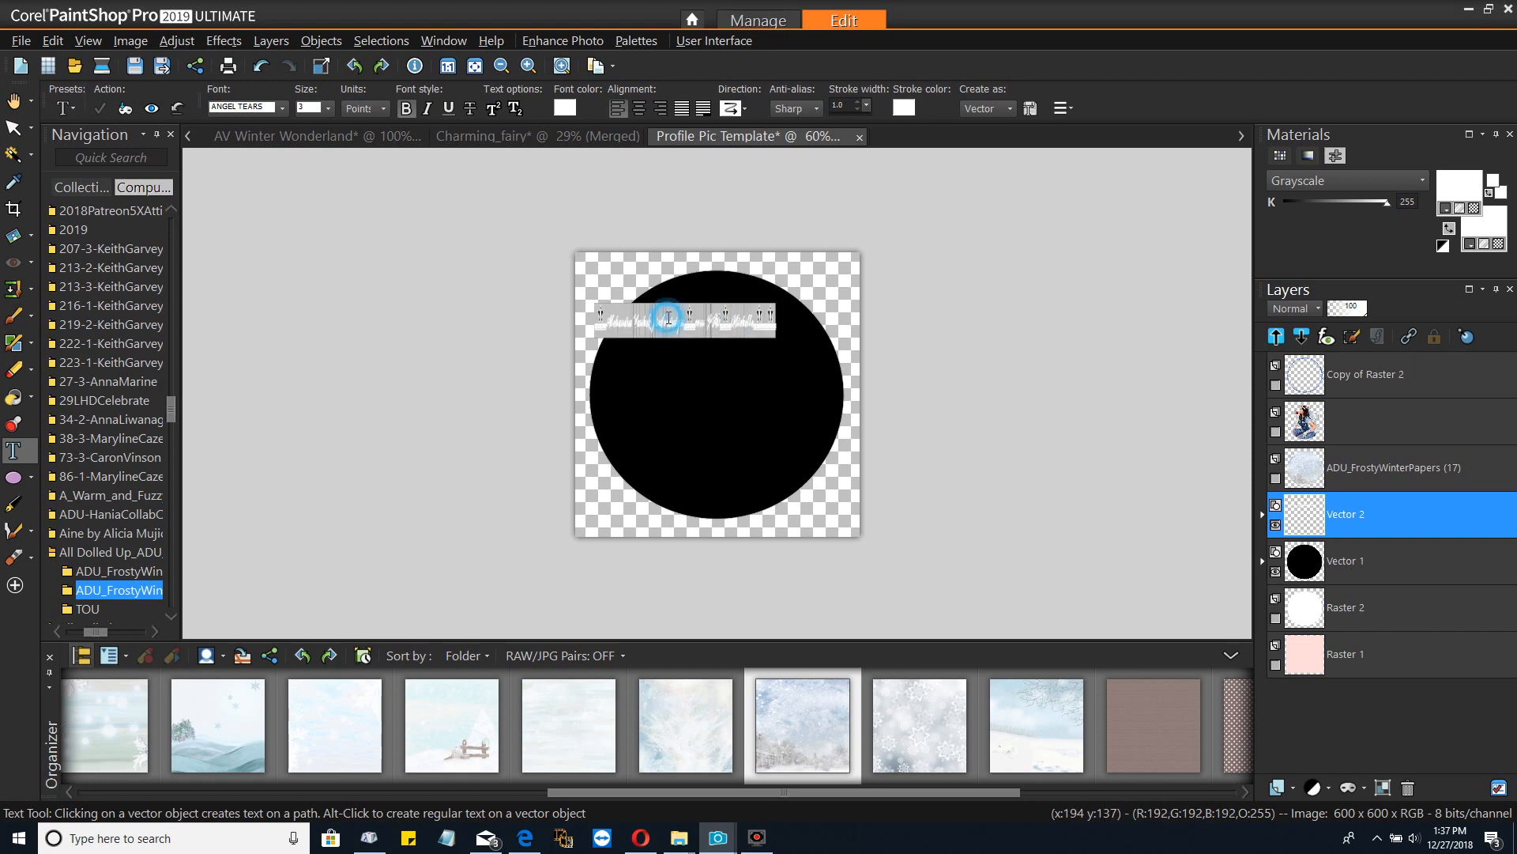
{"action": "left_click", "coordinate": [283, 110]}
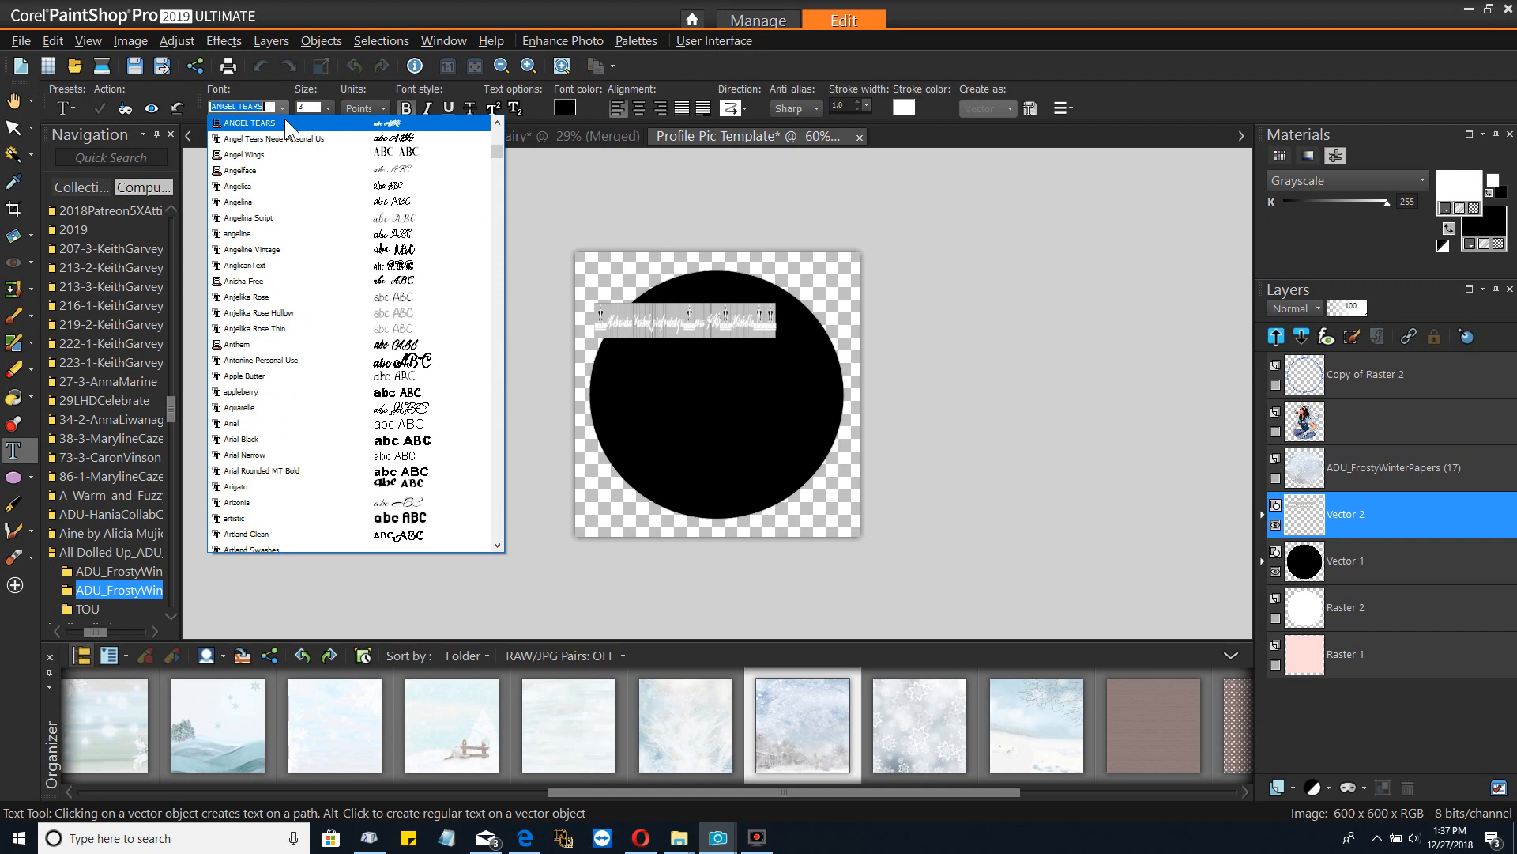
{"action": "type", "text": "Calibri"}
{"action": "left_click", "coordinate": [286, 122]}
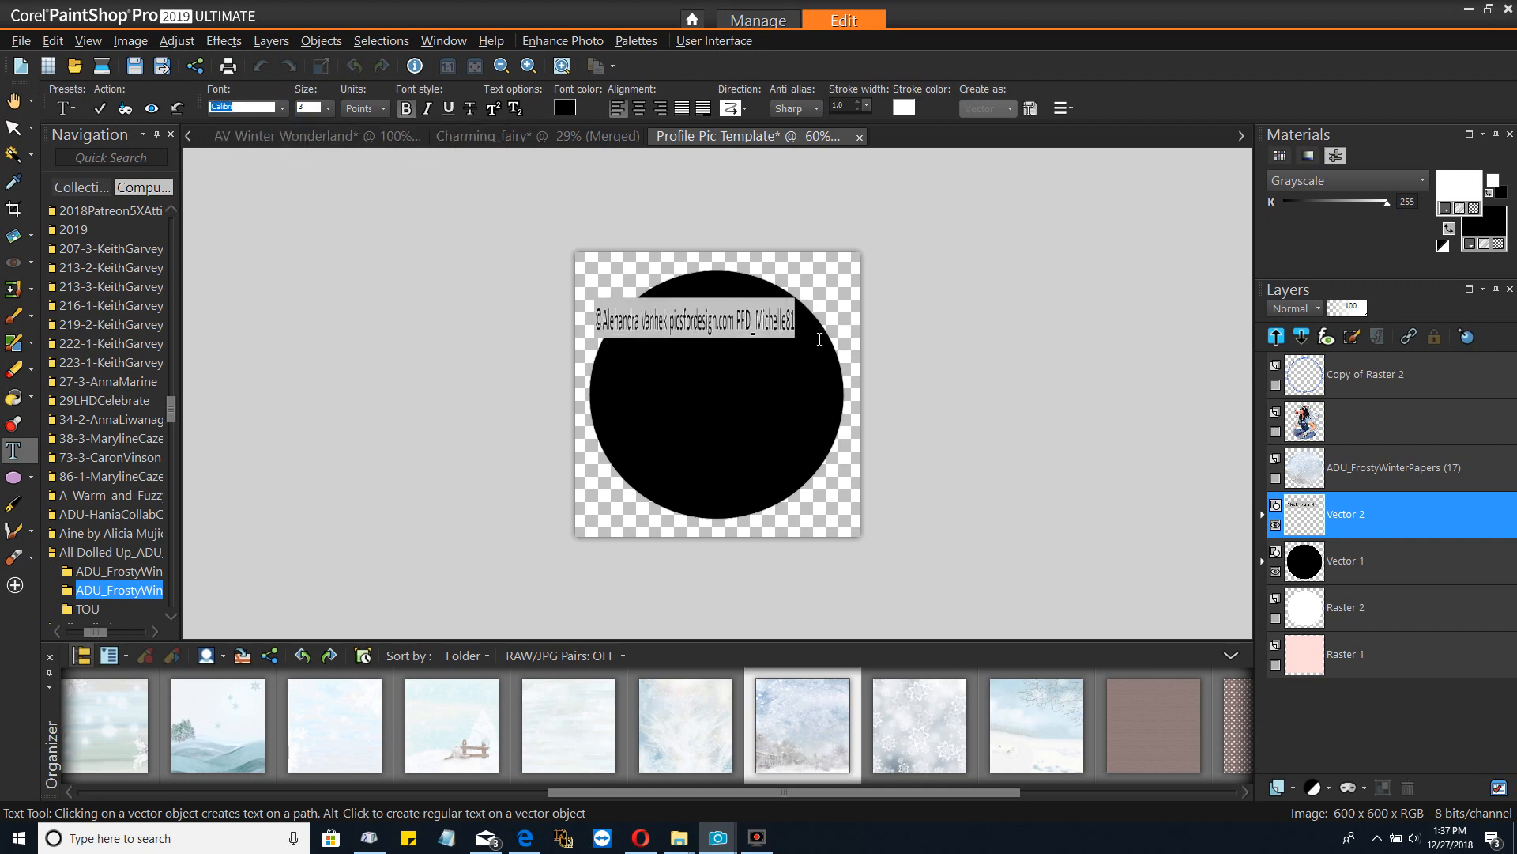
{"action": "left_click", "coordinate": [684, 331]}
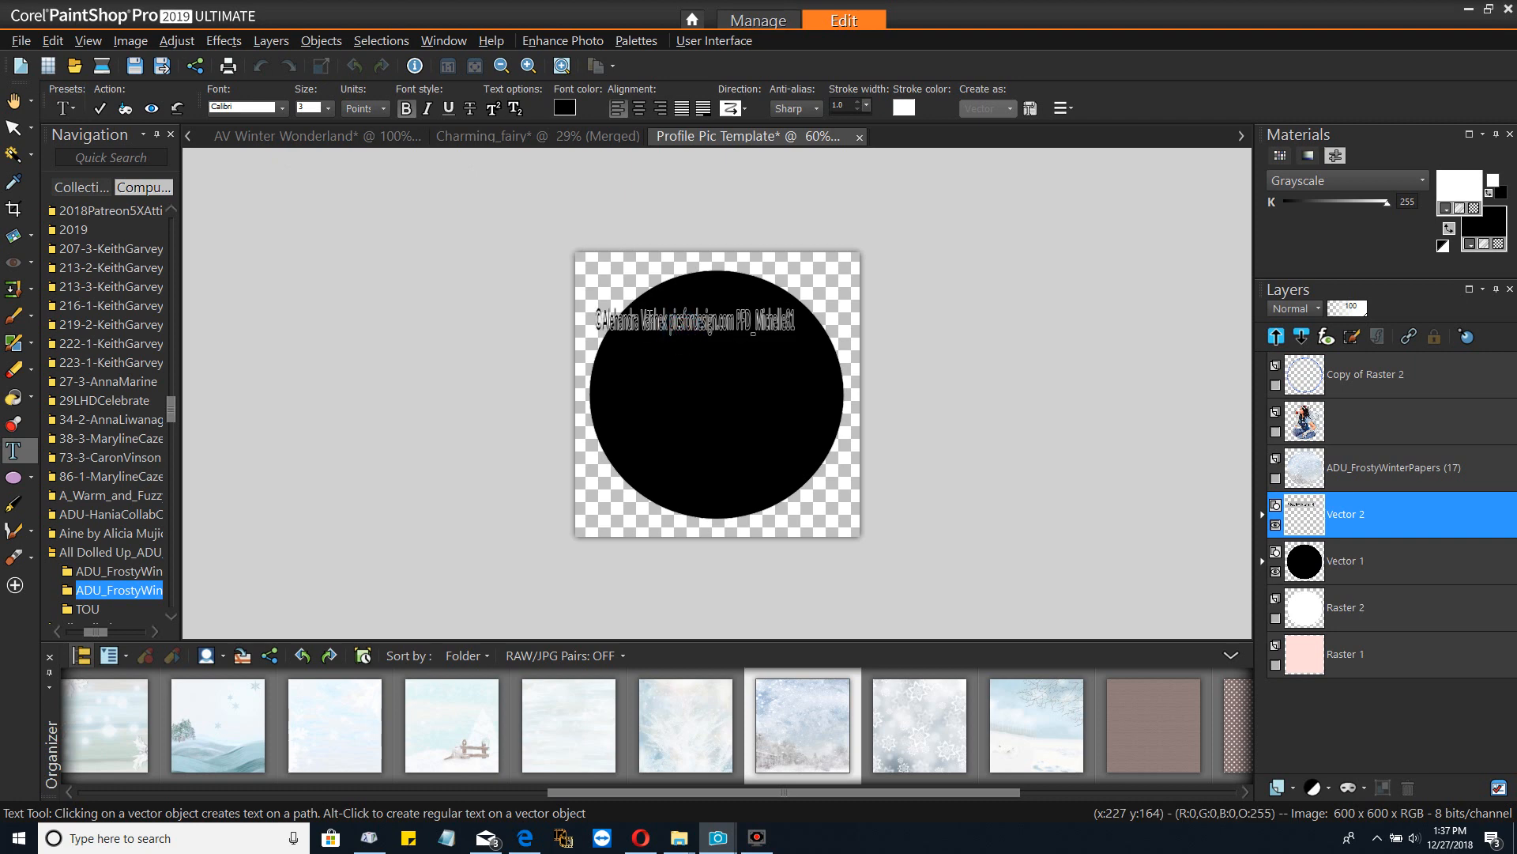
Reduce the height of the copyright text's frame slightly and move the text to the middle of the black circle
{"action": "left_click", "coordinate": [13, 127]}
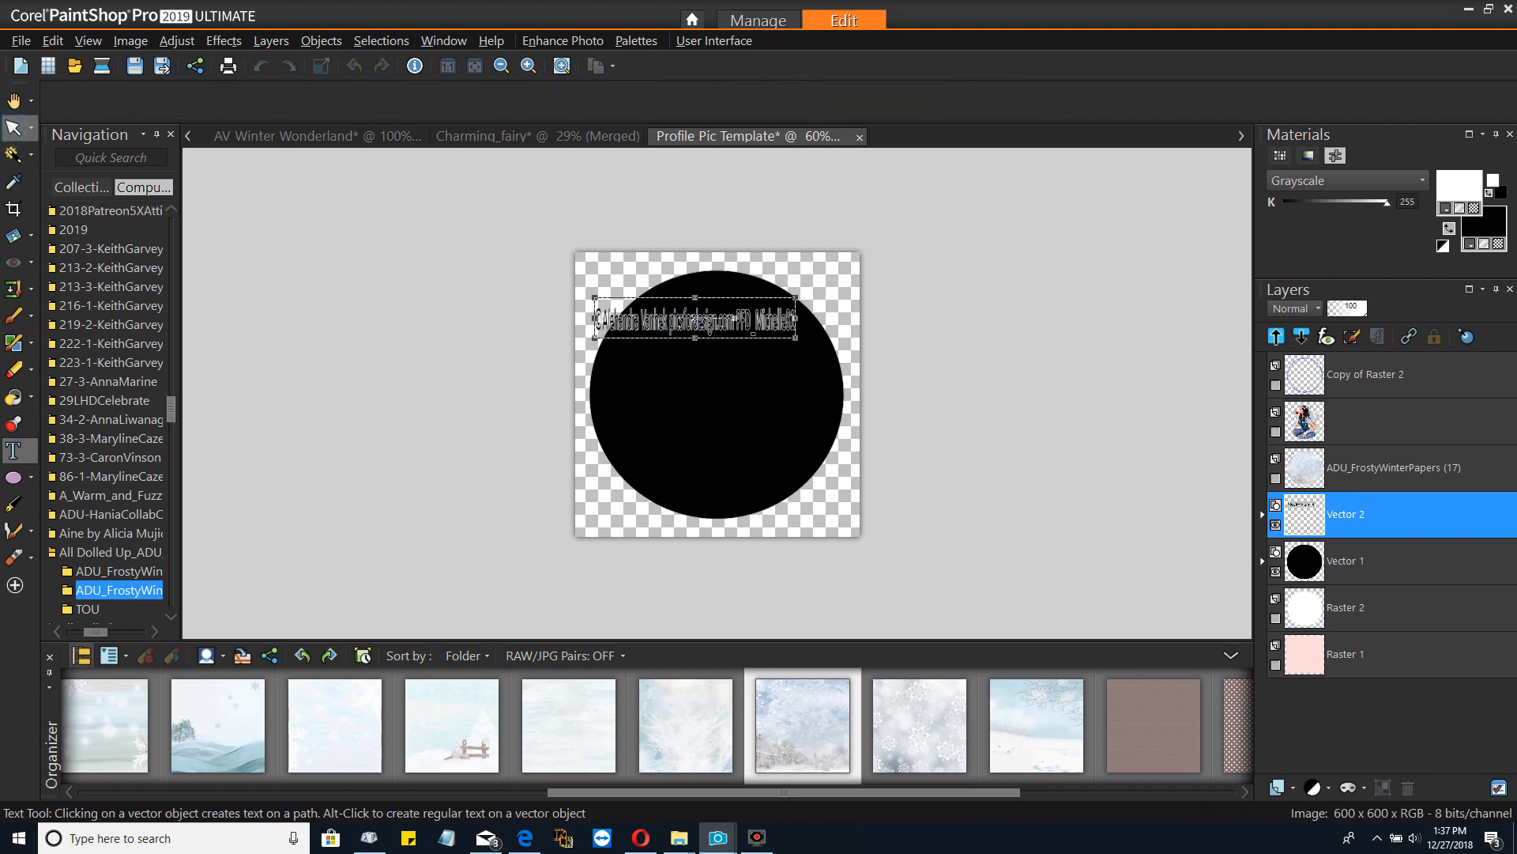
{"action": "left_click_drag", "start_coordinate": [692, 338], "coordinate": [692, 330]}
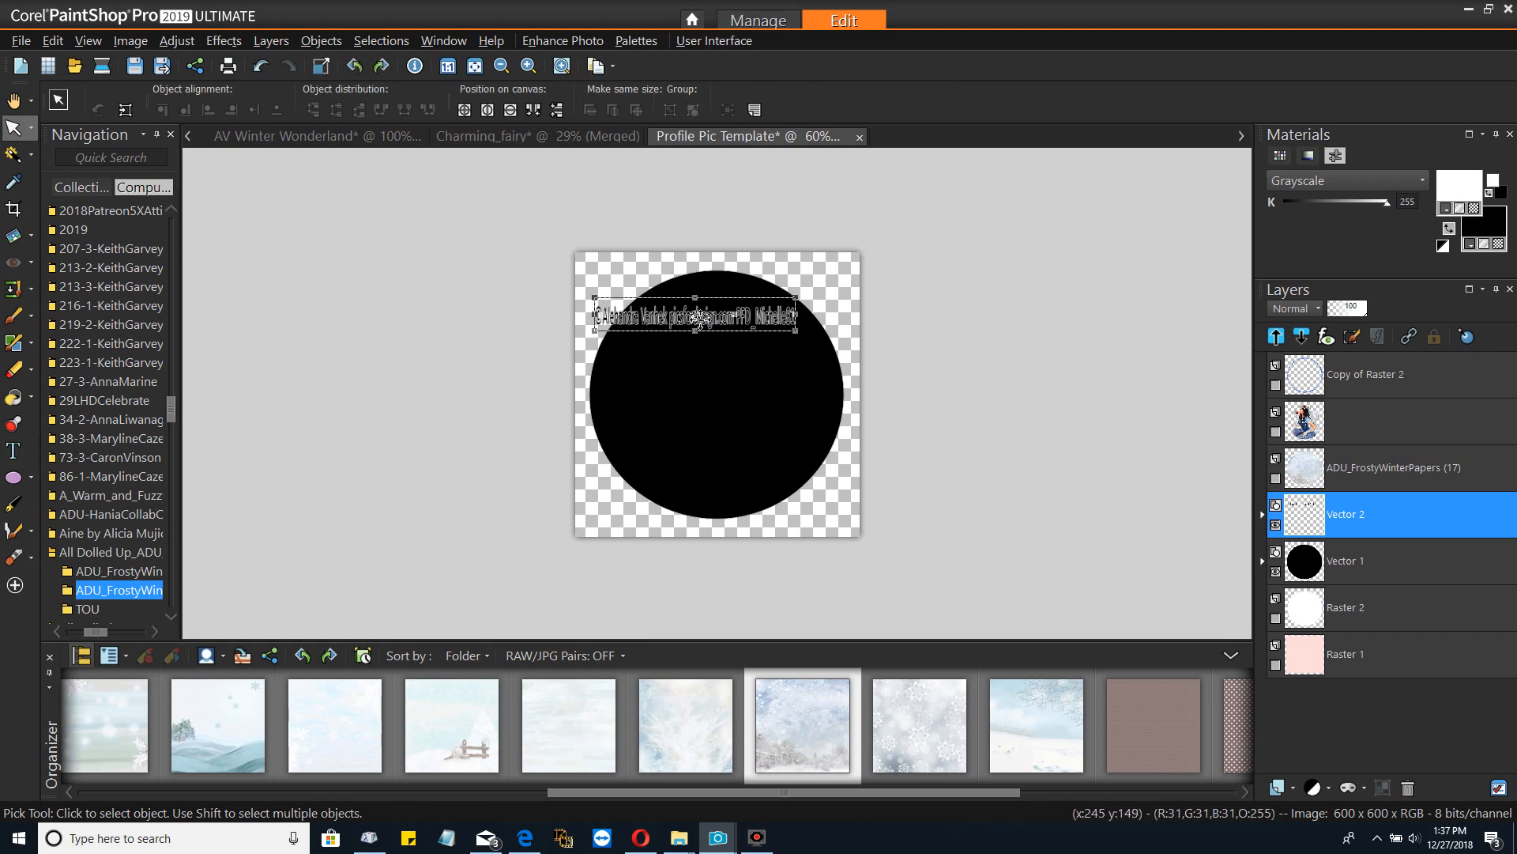
{"action": "left_click_drag", "start_coordinate": [700, 317], "coordinate": [723, 402]}
Set the copyright text's stroke width to 0 and its font color to white
{"action": "left_click", "coordinate": [22, 439]}
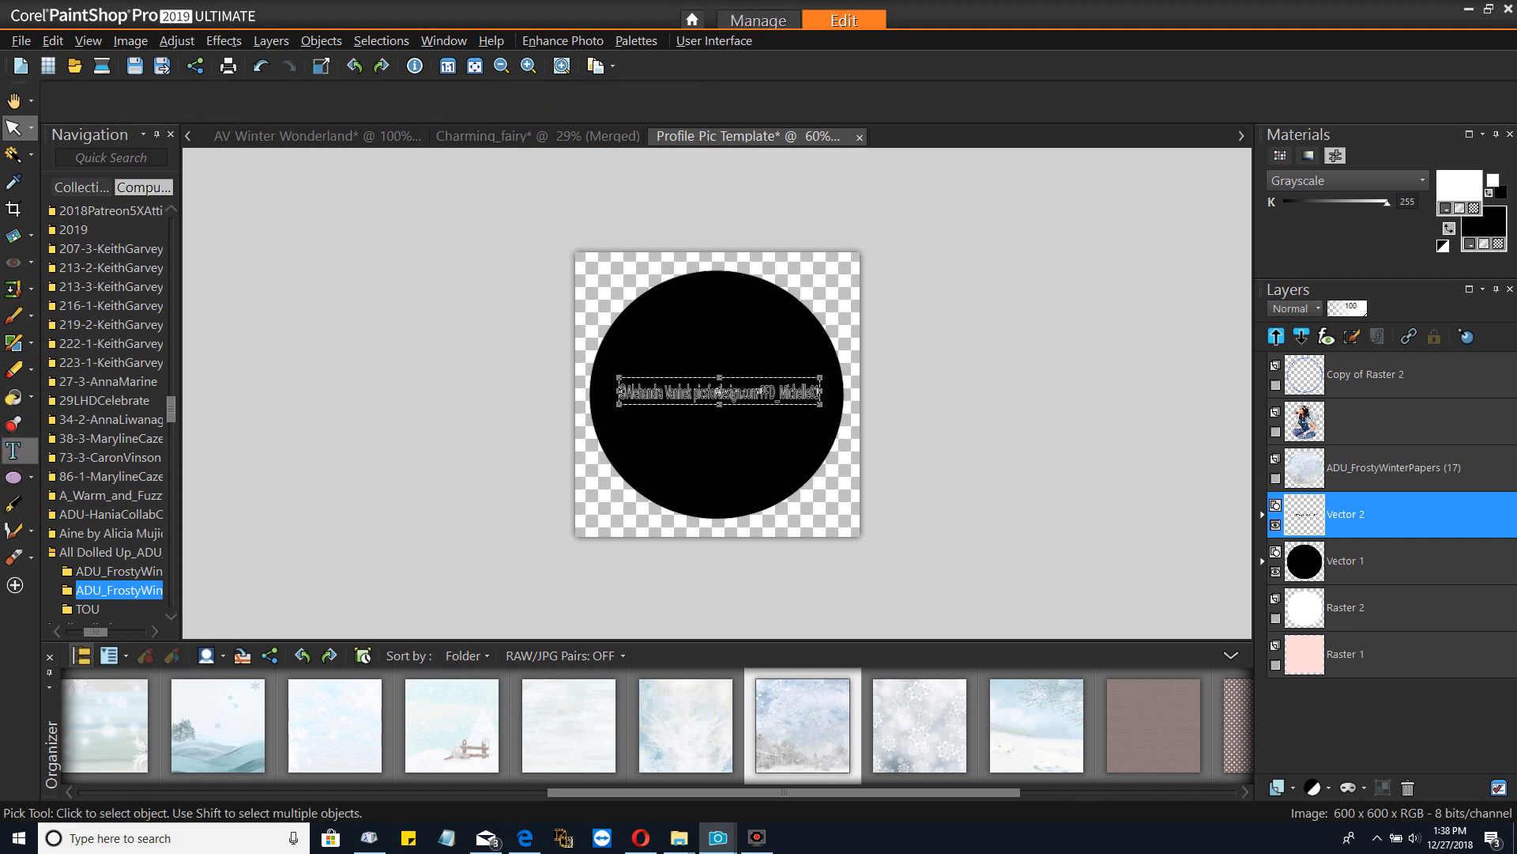
{"action": "left_click", "coordinate": [696, 399]}
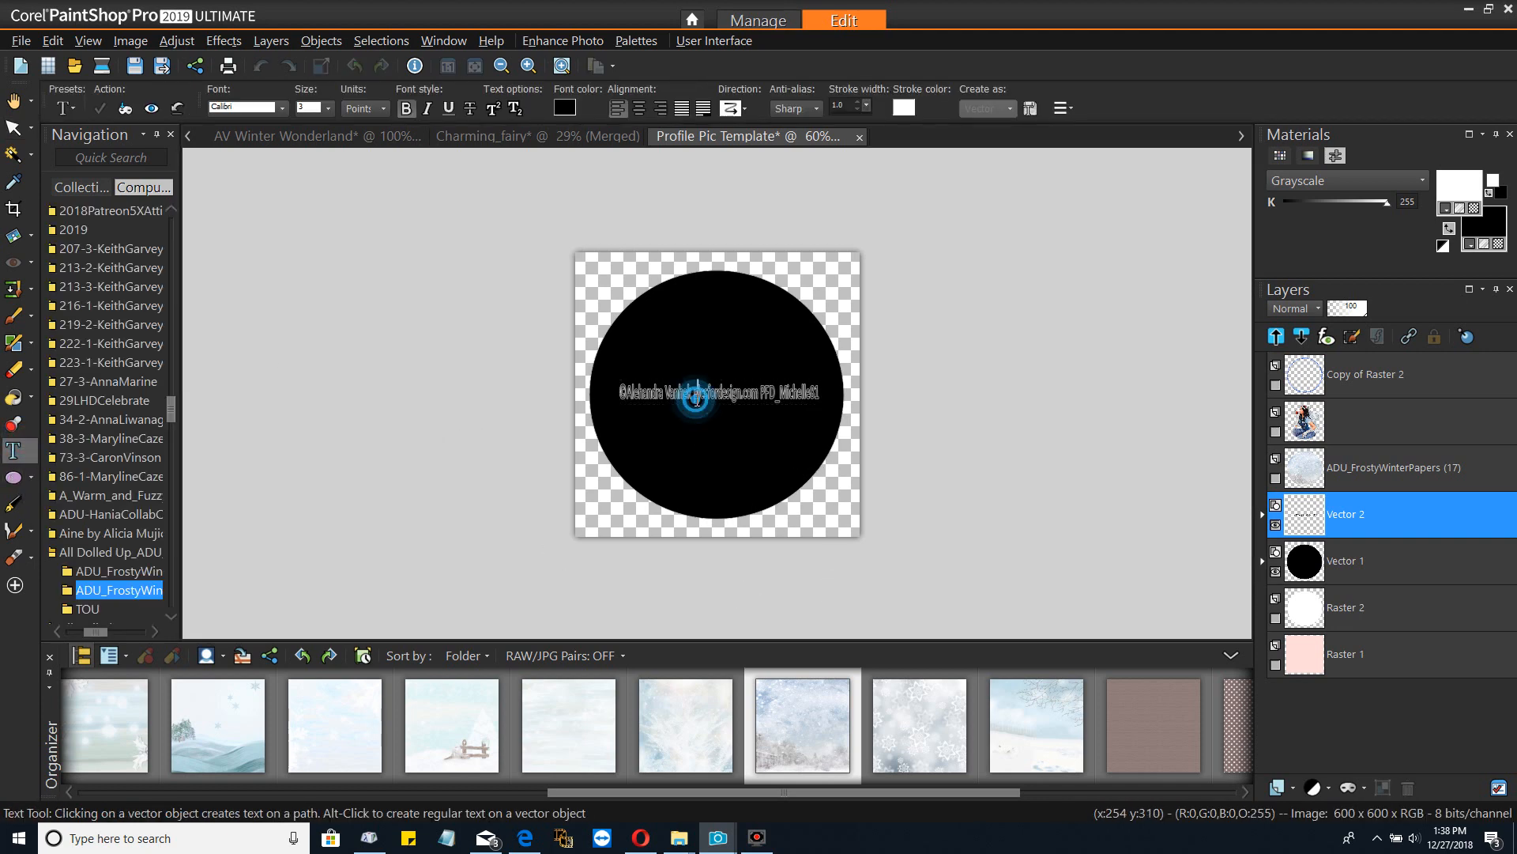
{"action": "left_click", "coordinate": [856, 110]}
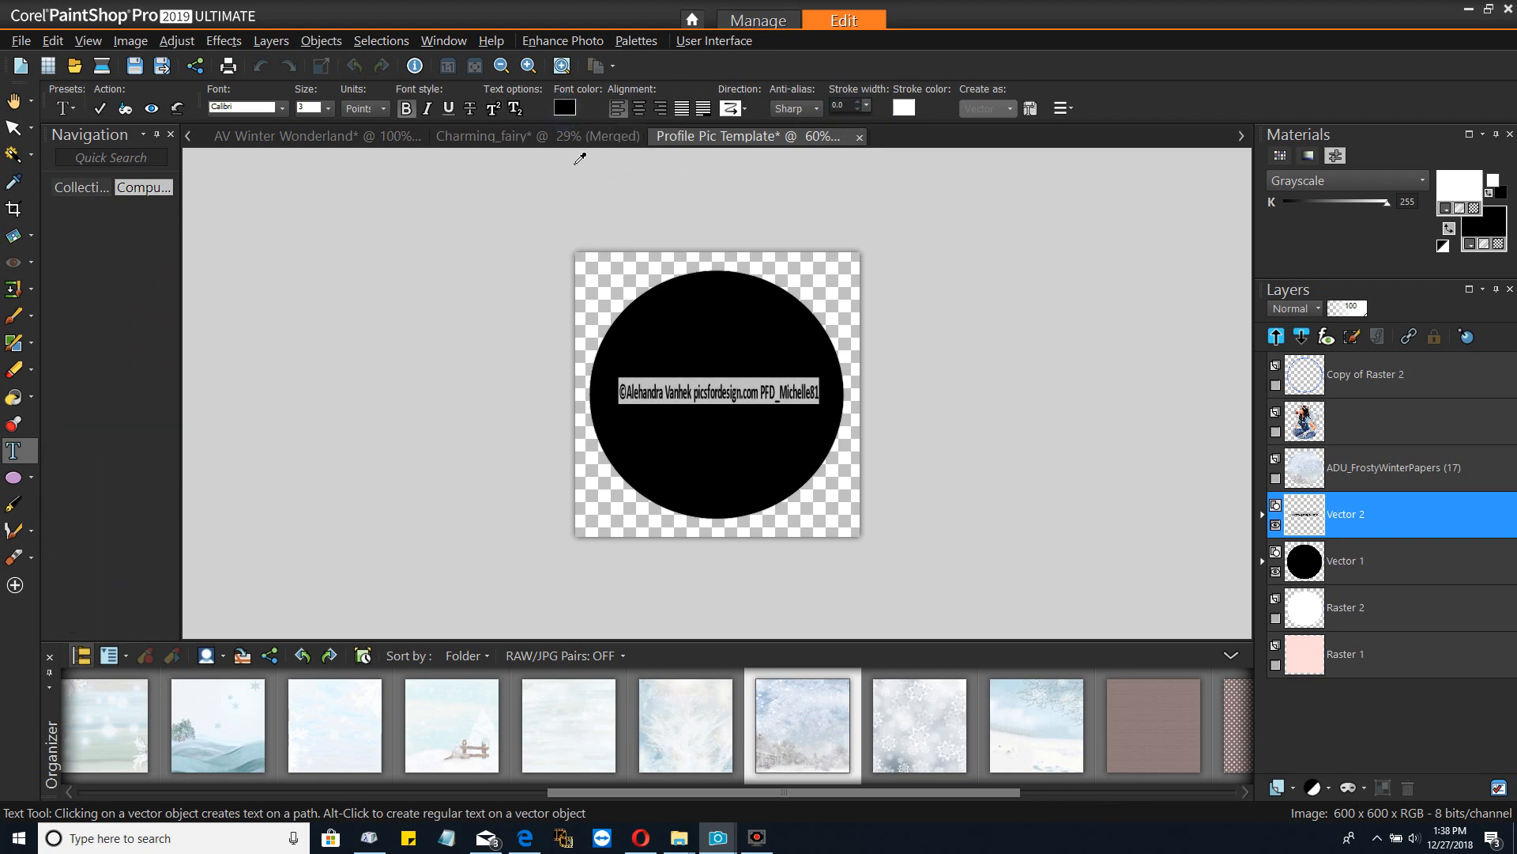
{"action": "left_click", "coordinate": [565, 107]}
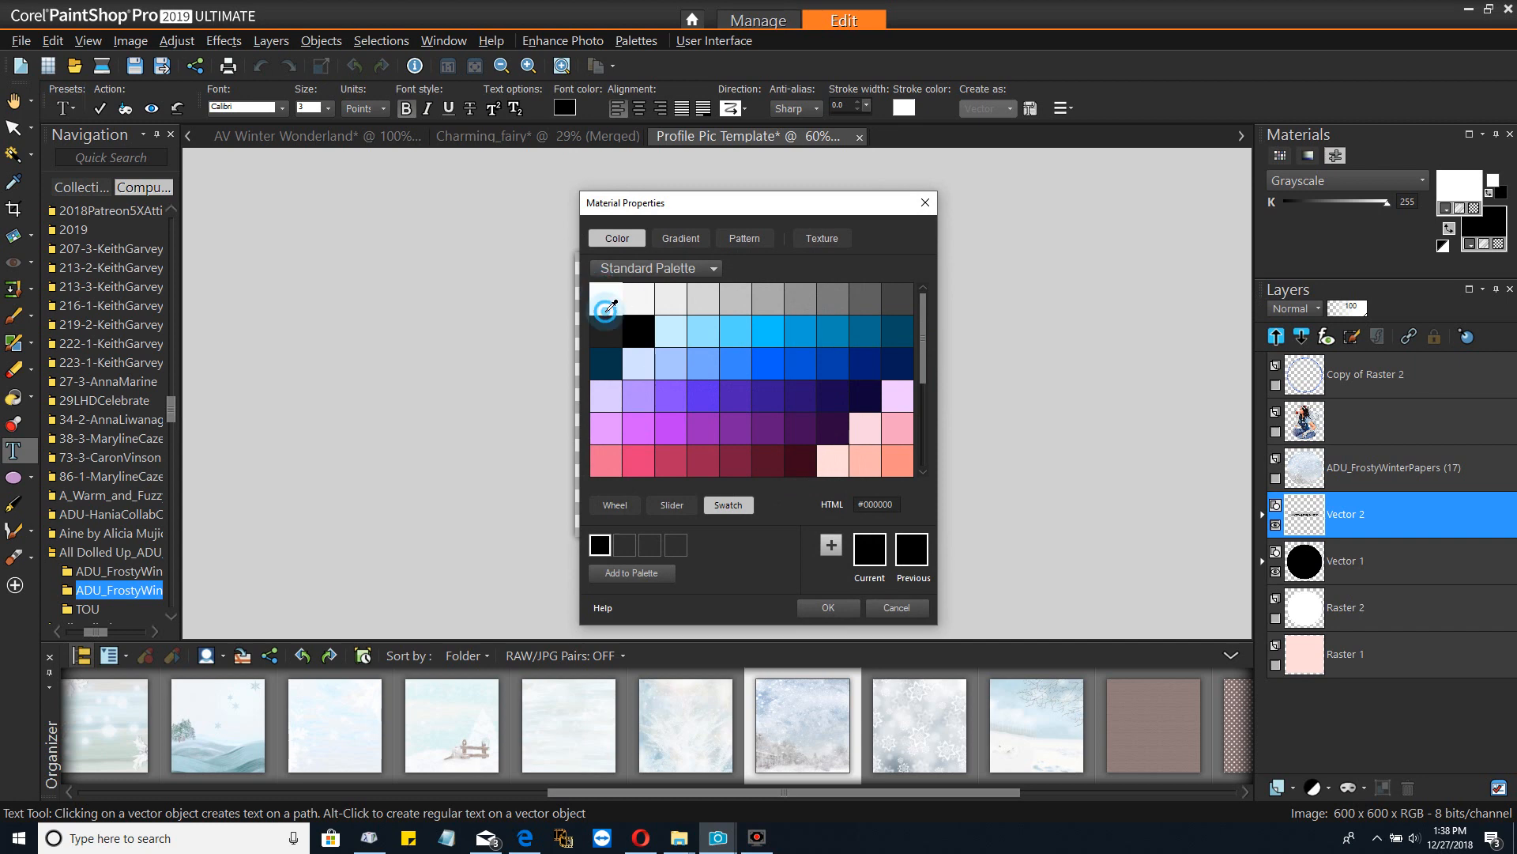
{"action": "left_click", "coordinate": [604, 291]}
{"action": "left_click", "coordinate": [833, 606]}
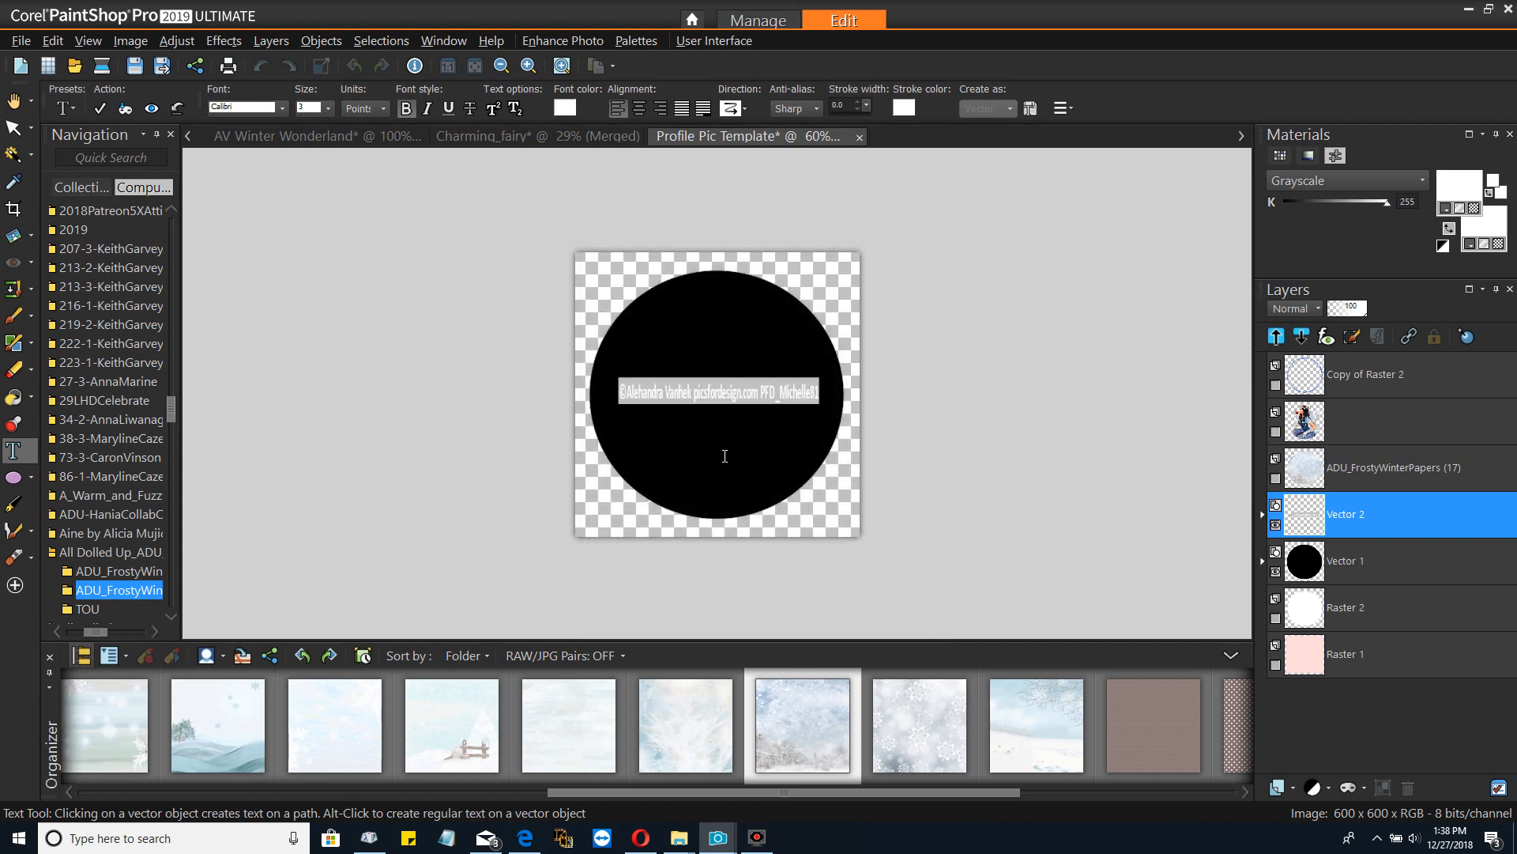
{"action": "left_click", "coordinate": [725, 456]}
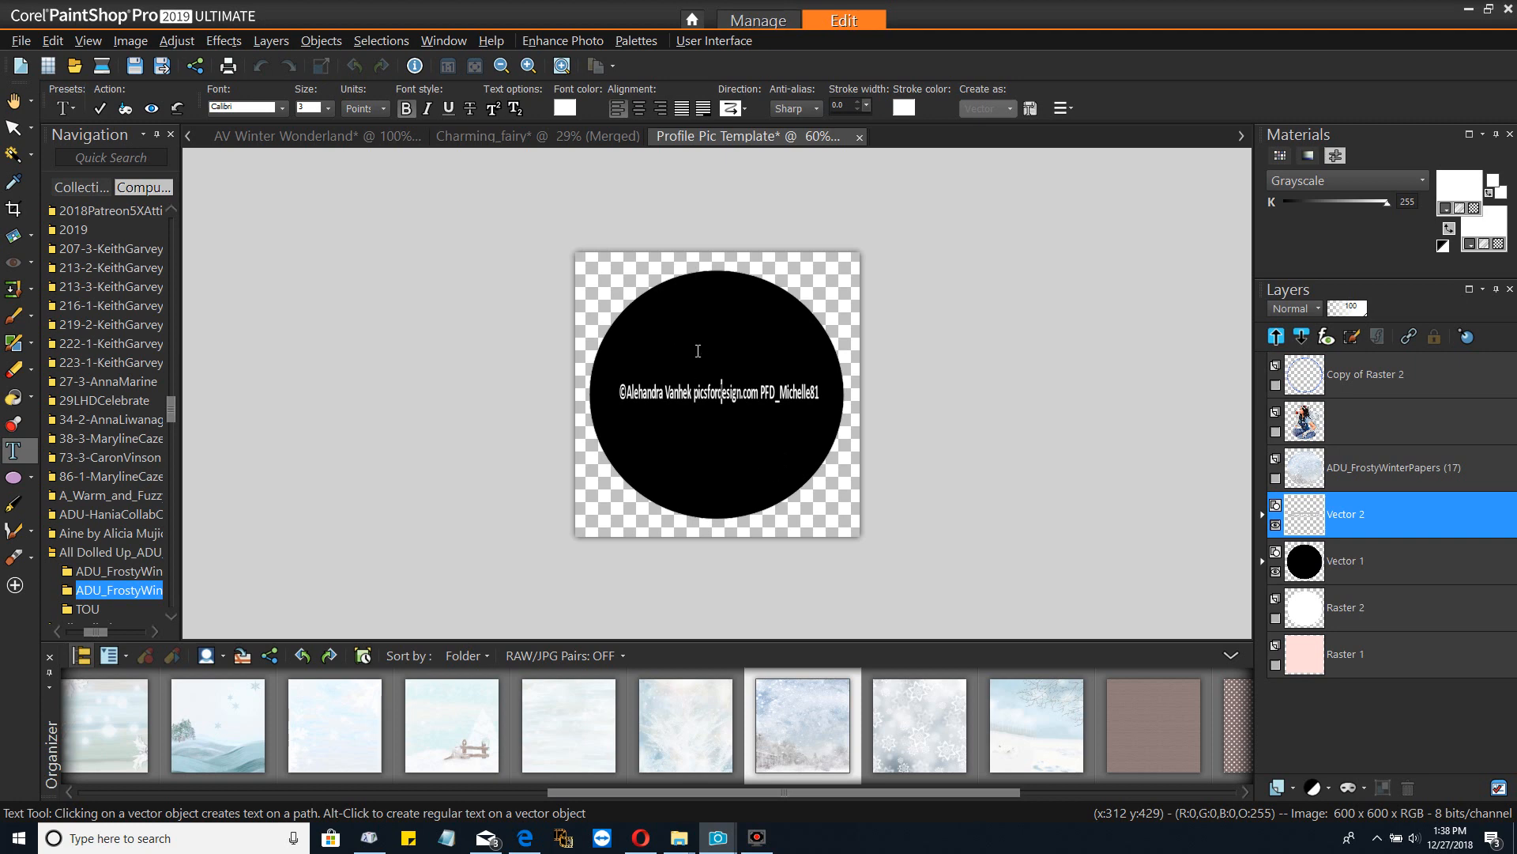
Try to select the copyright text and the circle together, and undo the accidental resize of the circle
{"action": "left_click", "coordinate": [13, 127]}
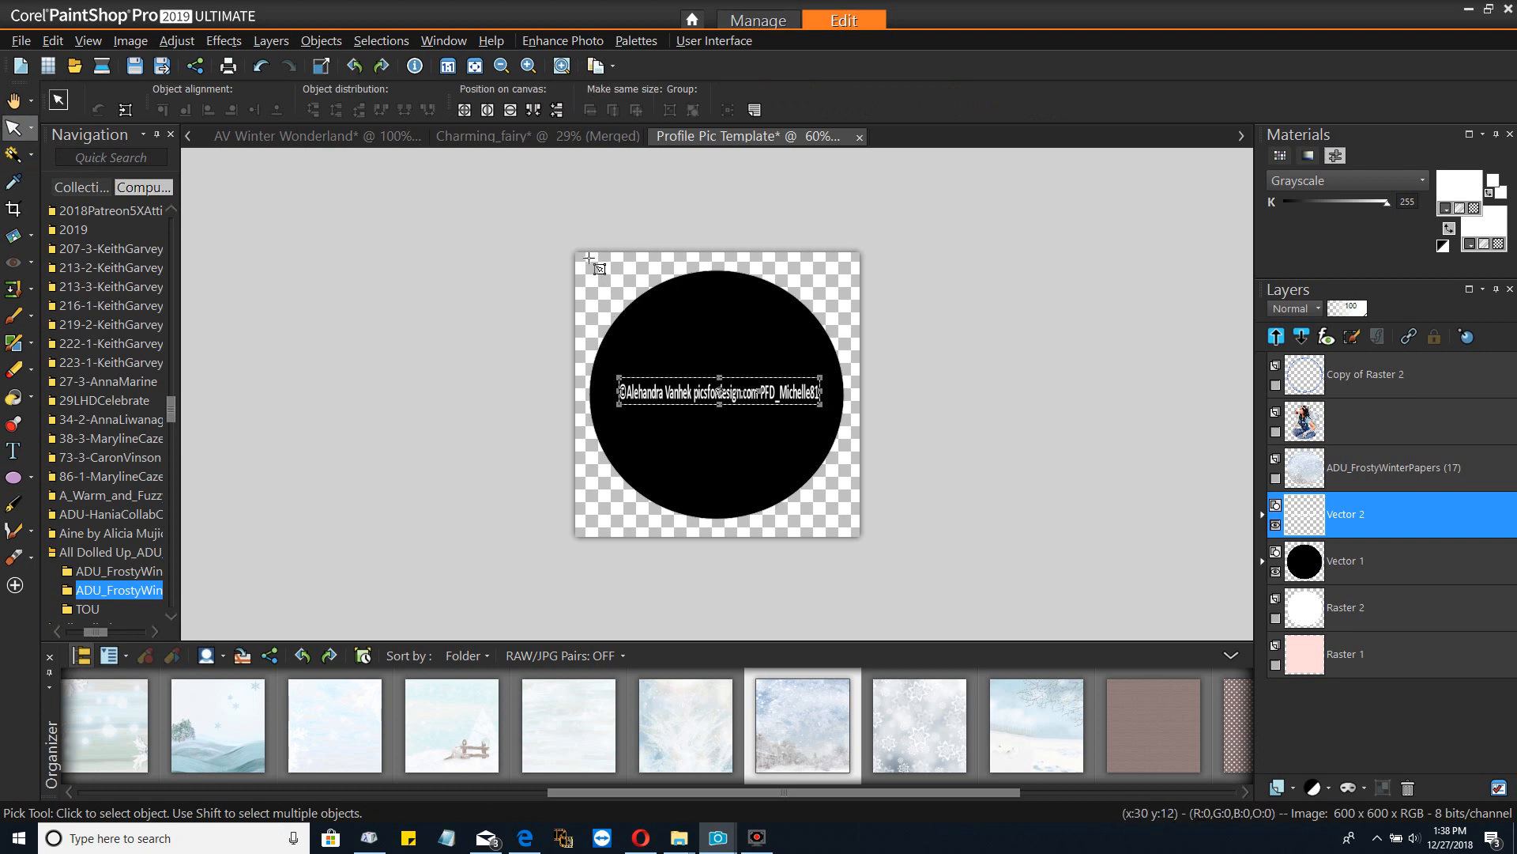
{"action": "left_click_drag", "start_coordinate": [586, 257], "coordinate": [855, 540]}
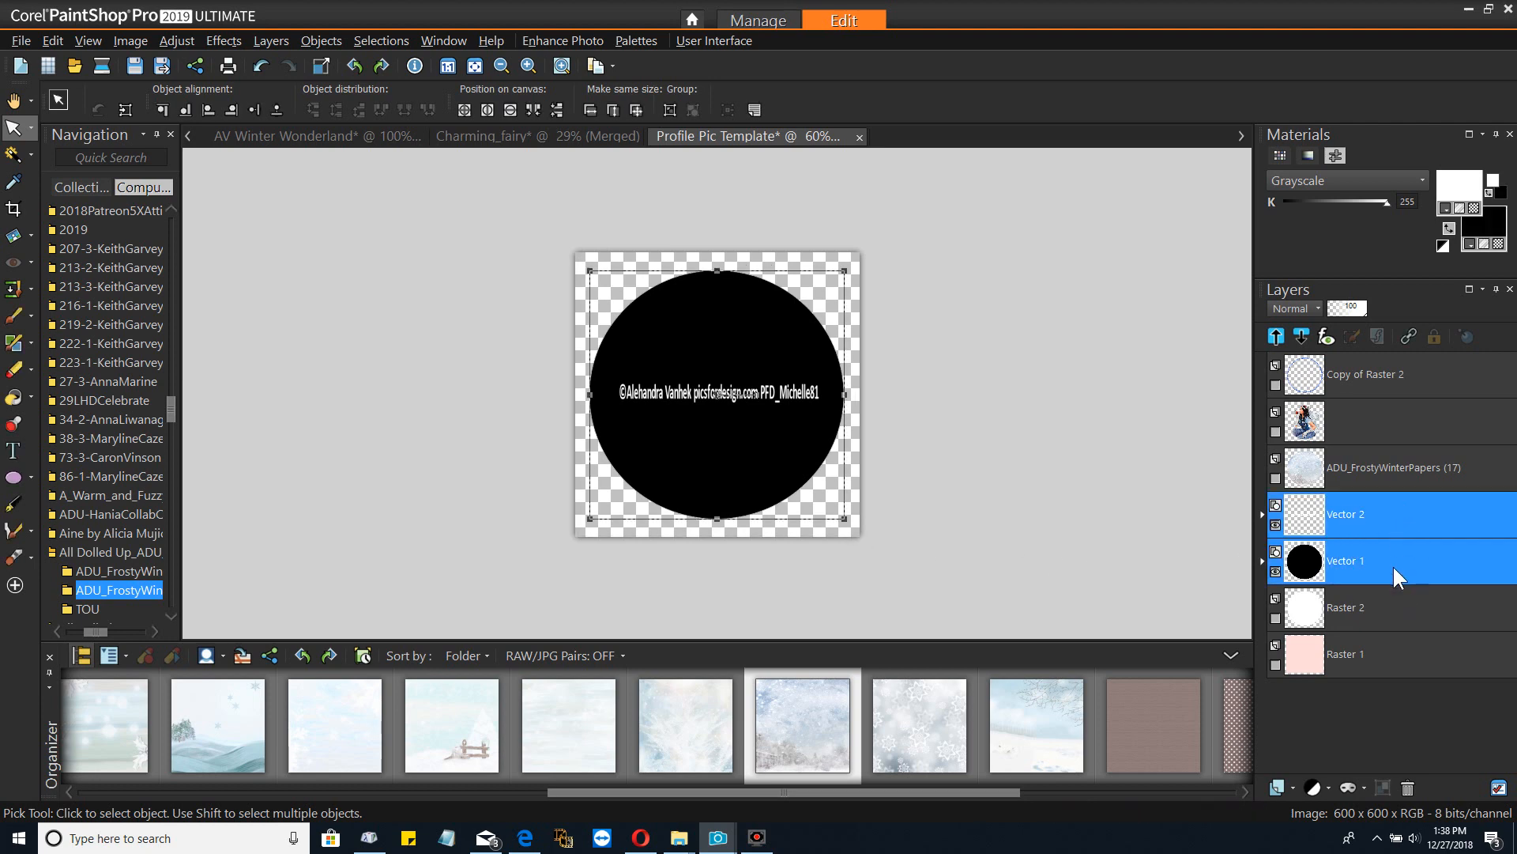
{"action": "mouse_move", "coordinate": [1392, 566]}
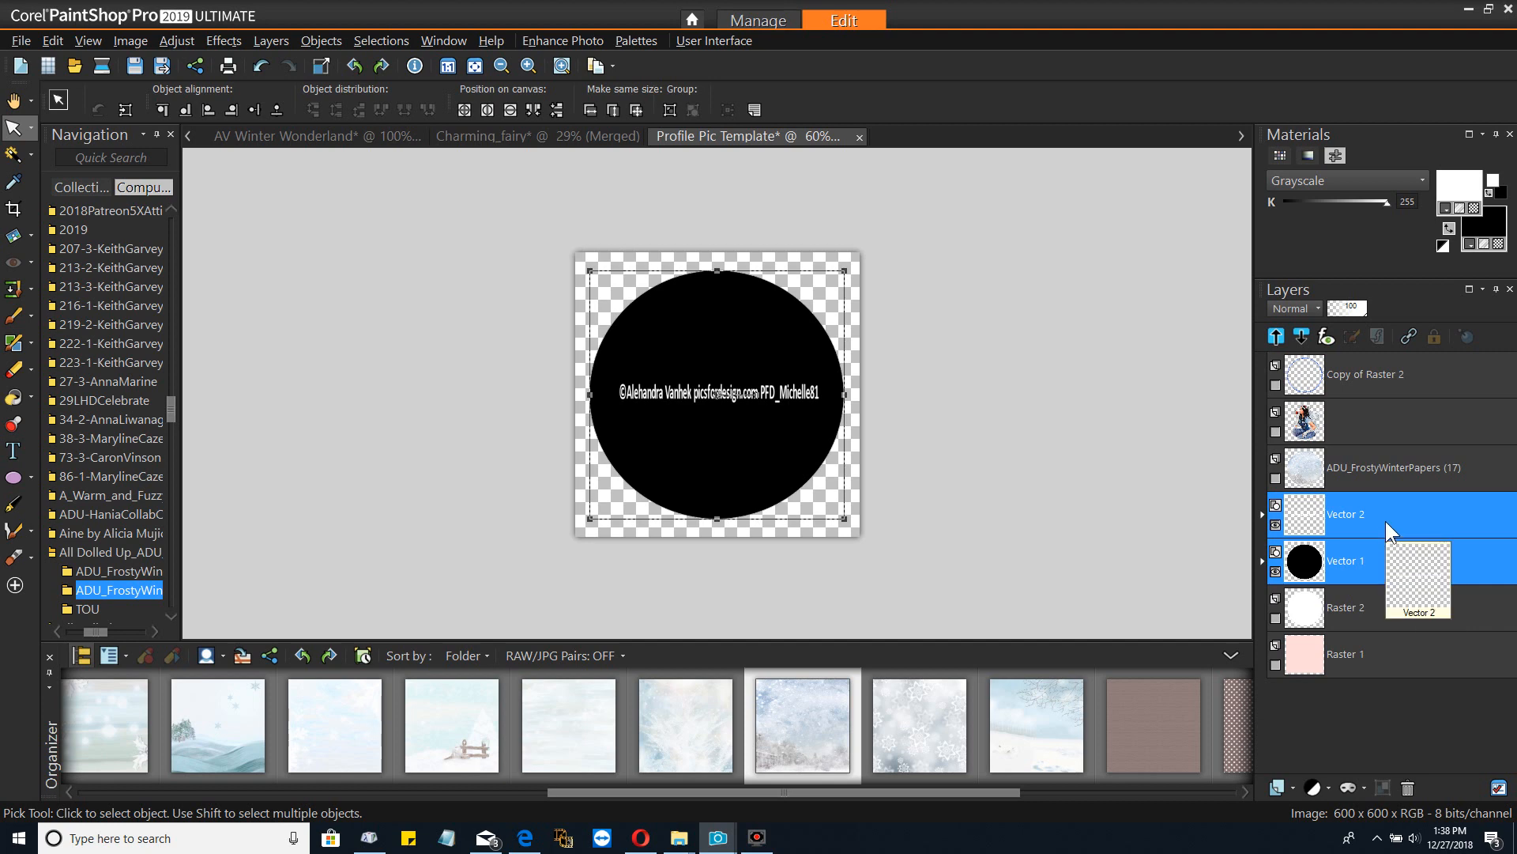
{"action": "left_click", "coordinate": [1383, 514]}
{"action": "left_click", "coordinate": [1355, 566]}
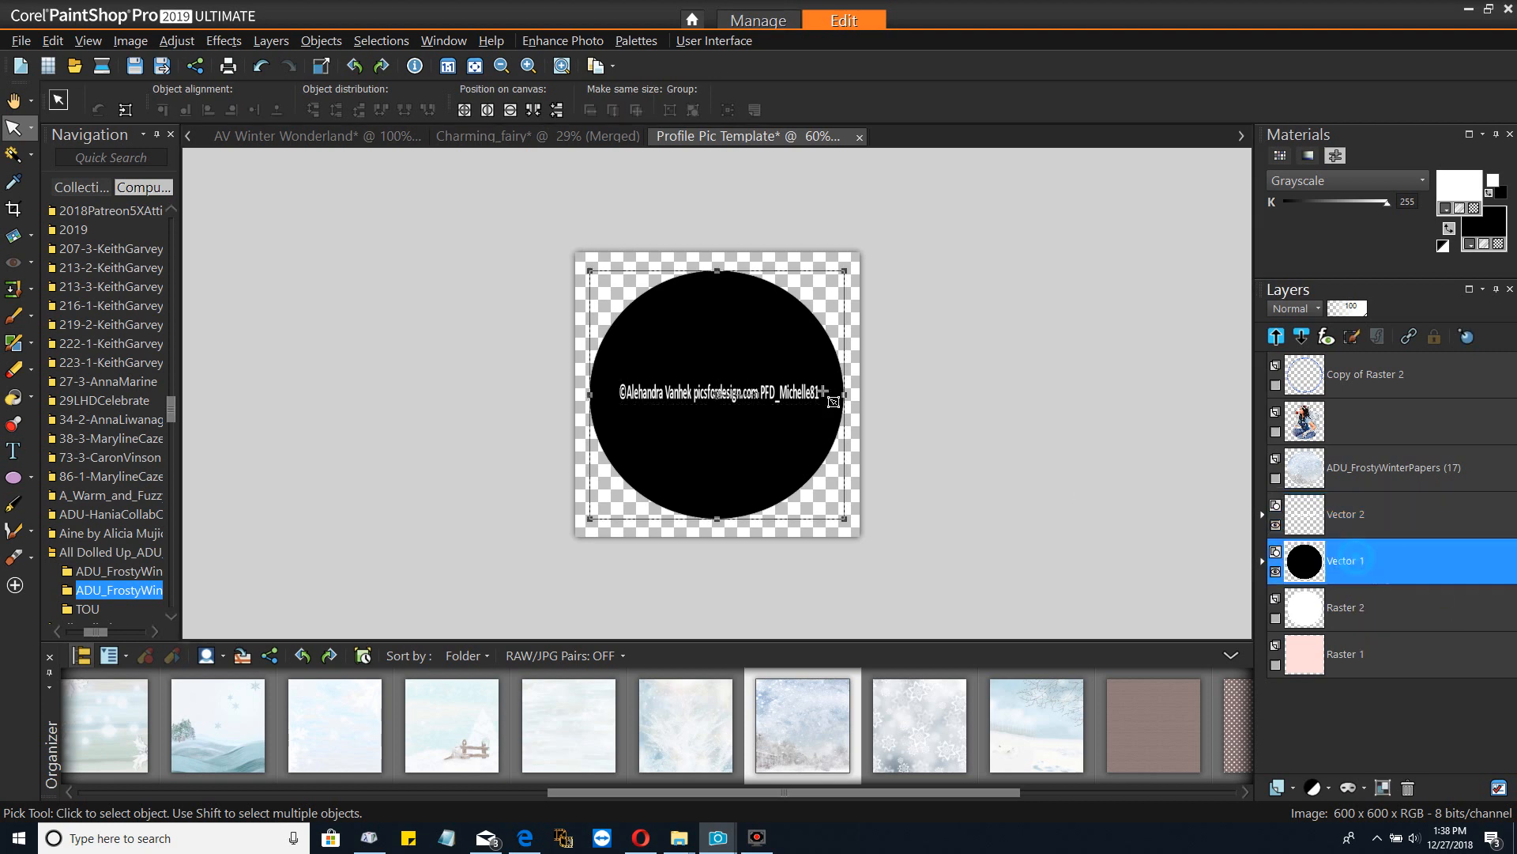
{"action": "left_click_drag", "start_coordinate": [584, 257], "coordinate": [809, 358]}
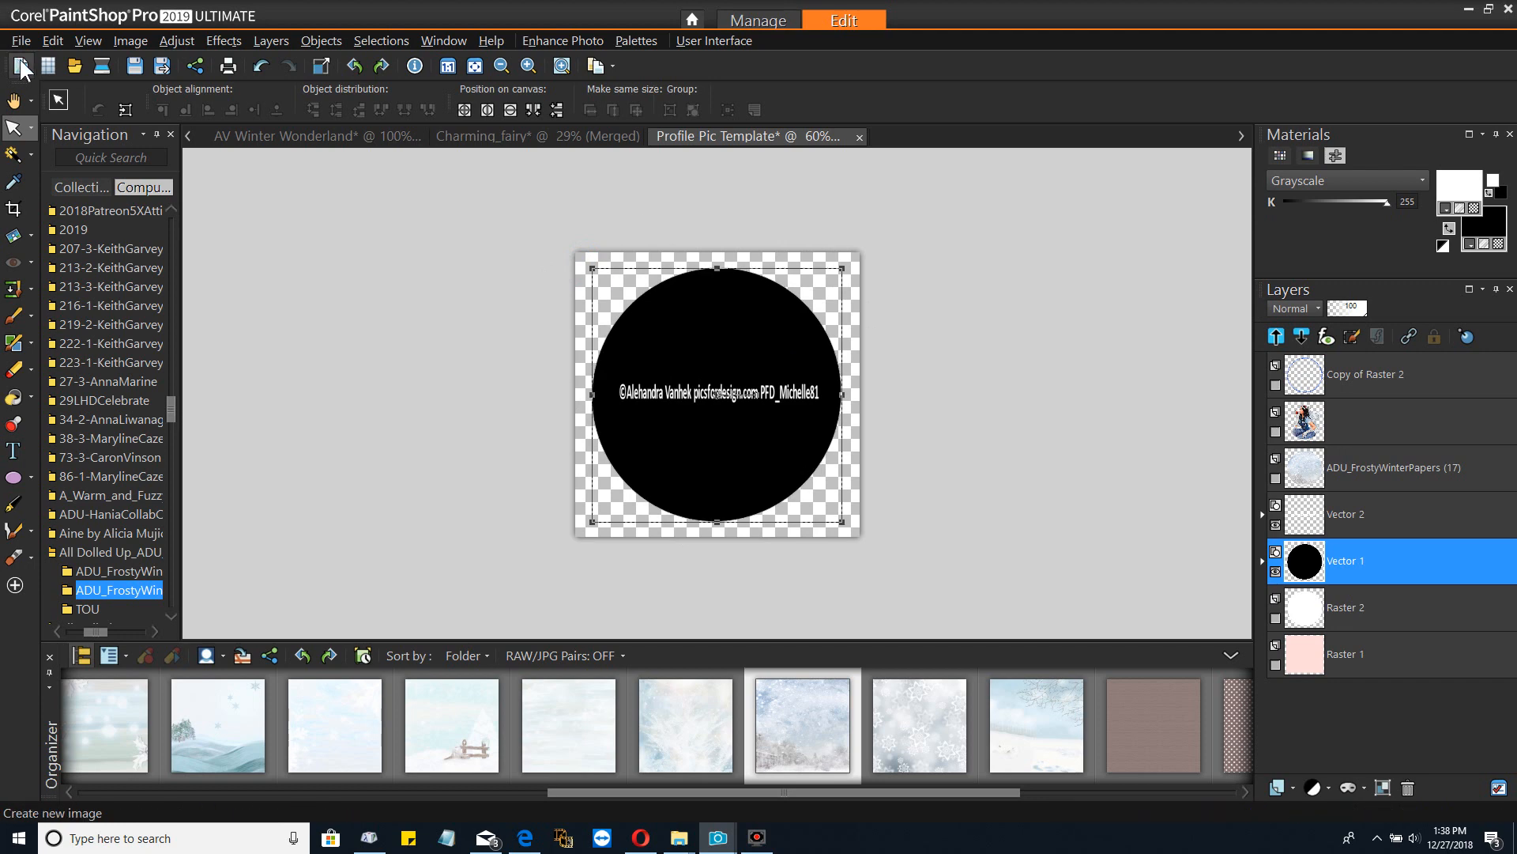
{"action": "left_click", "coordinate": [53, 40]}
{"action": "left_click", "coordinate": [57, 54]}
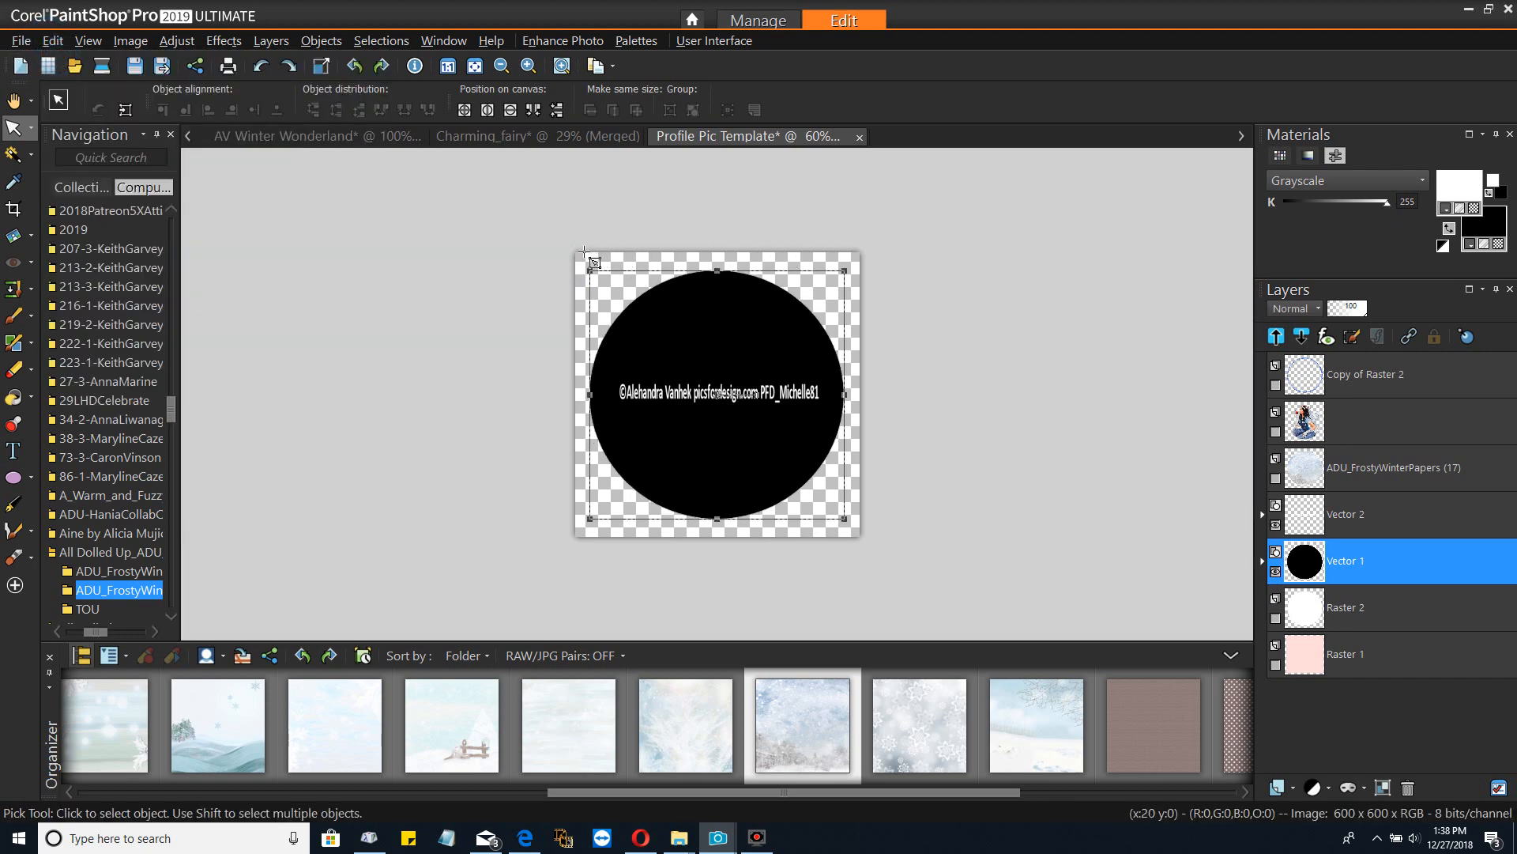
Select the copyright text and the black circle together and fit the text to the circle's path
{"action": "left_click_drag", "start_coordinate": [579, 255], "coordinate": [852, 546]}
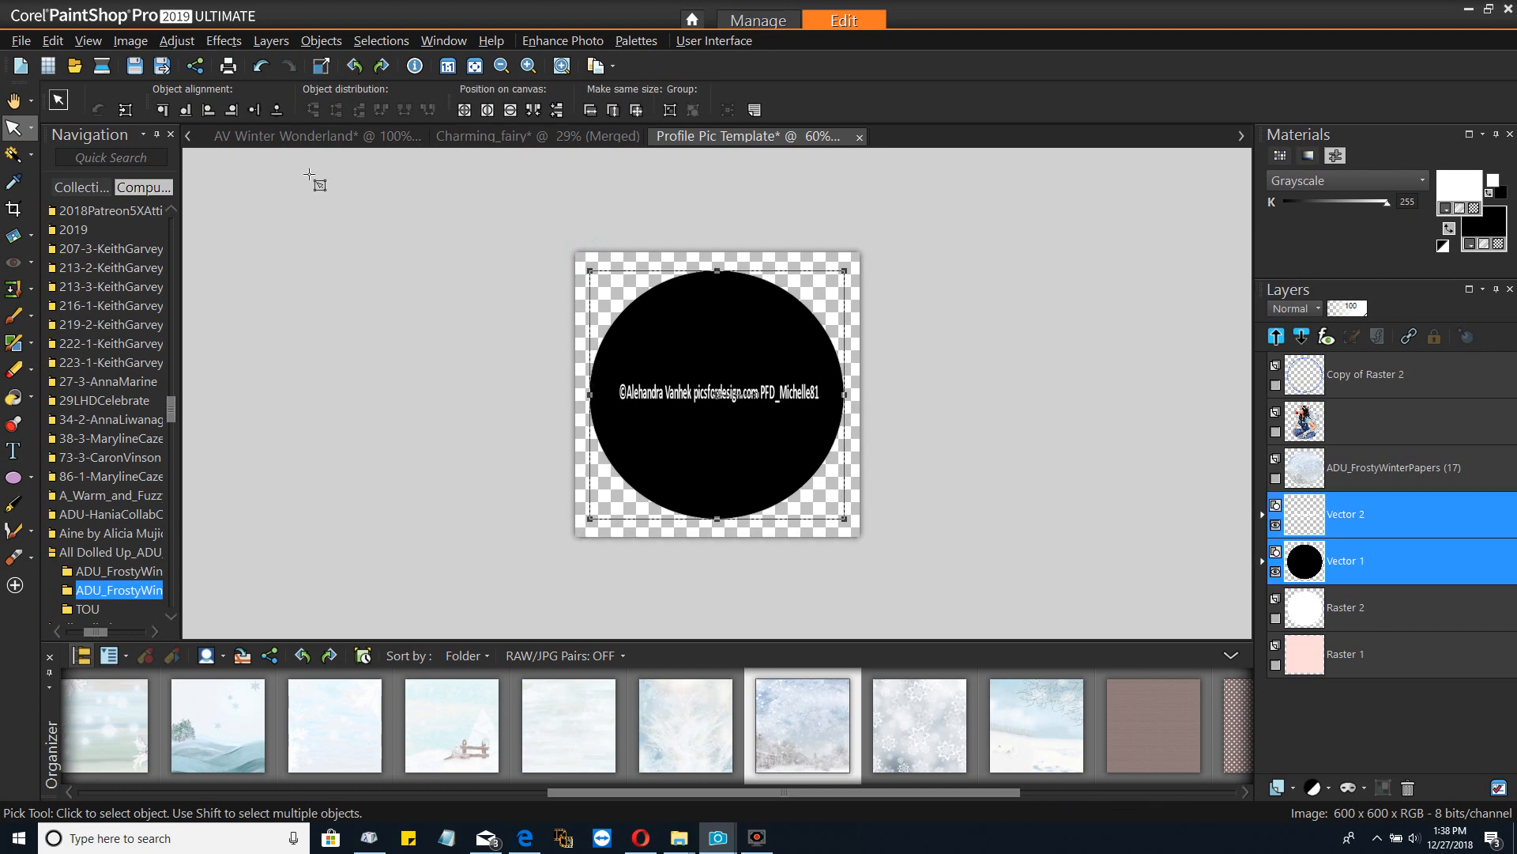
{"action": "left_click", "coordinate": [312, 39]}
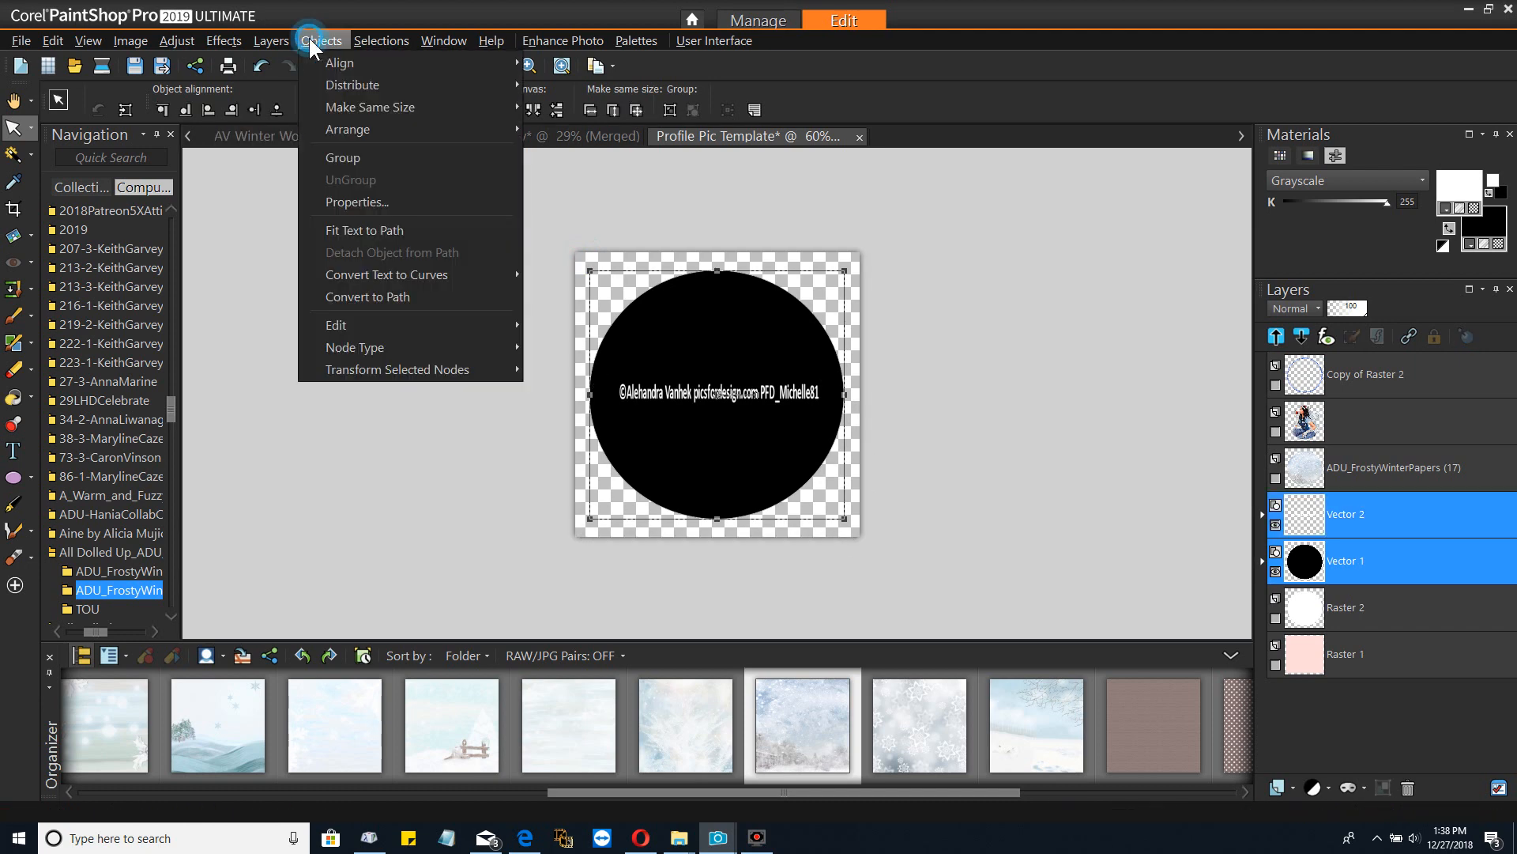
{"action": "left_click", "coordinate": [367, 230]}
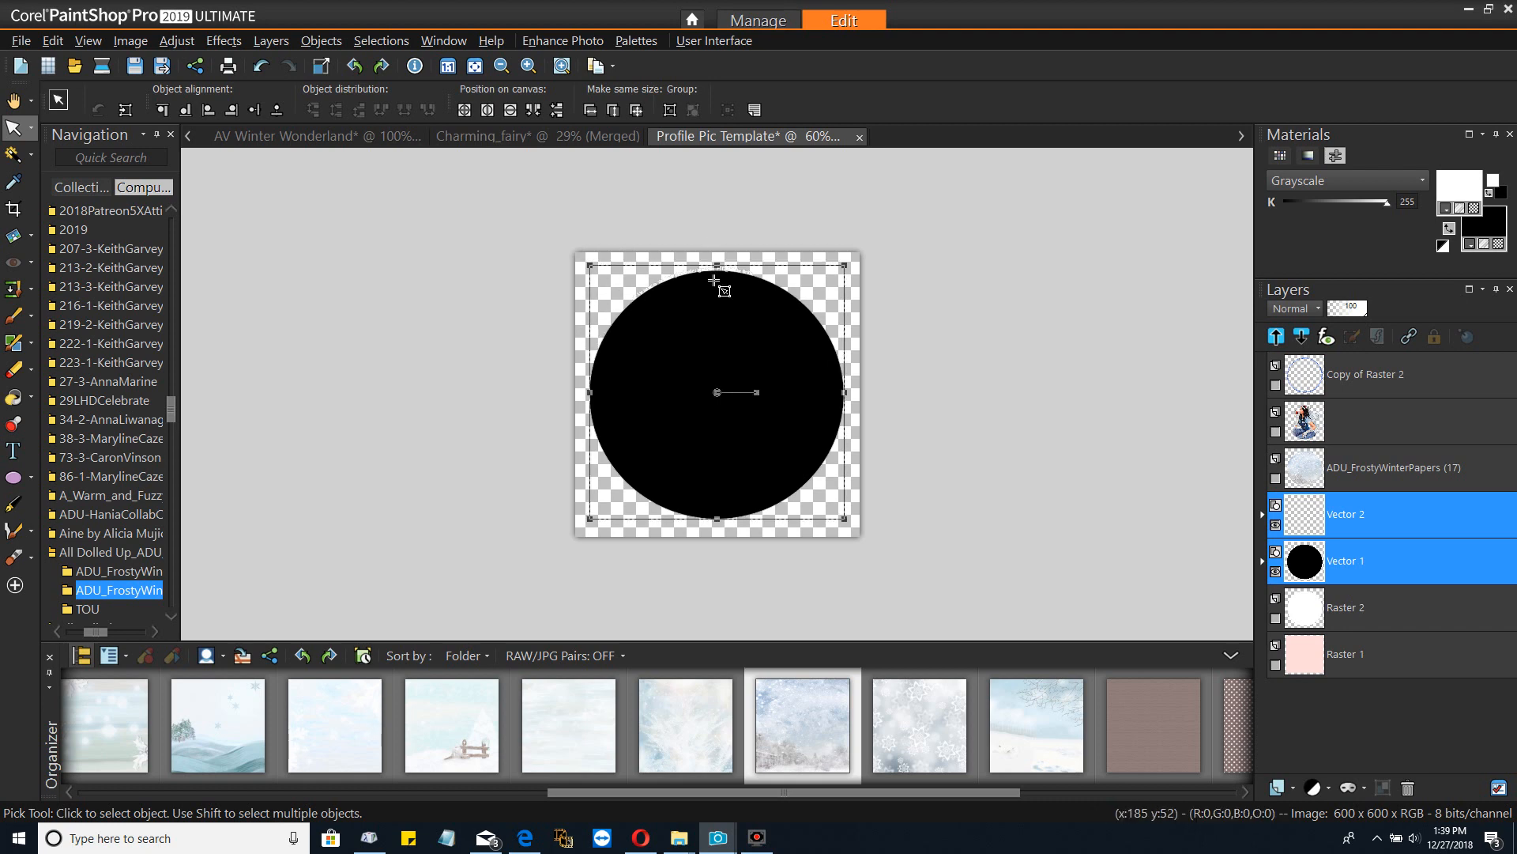
Set the font color of the curved copyright text on Vector 2 to black and finish editing it
{"action": "left_click", "coordinate": [13, 450]}
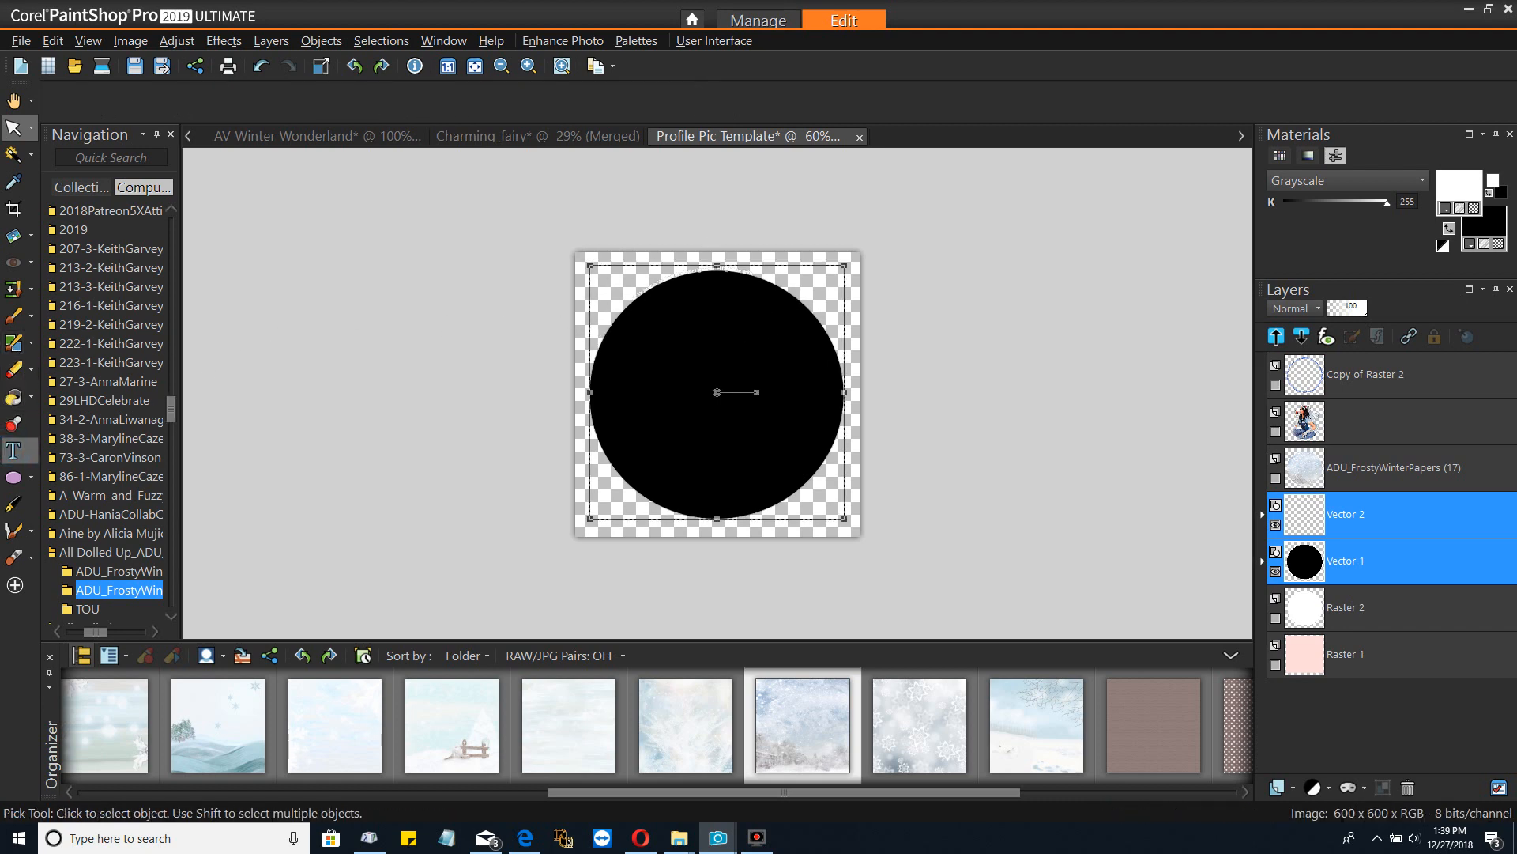
{"action": "left_click", "coordinate": [639, 278]}
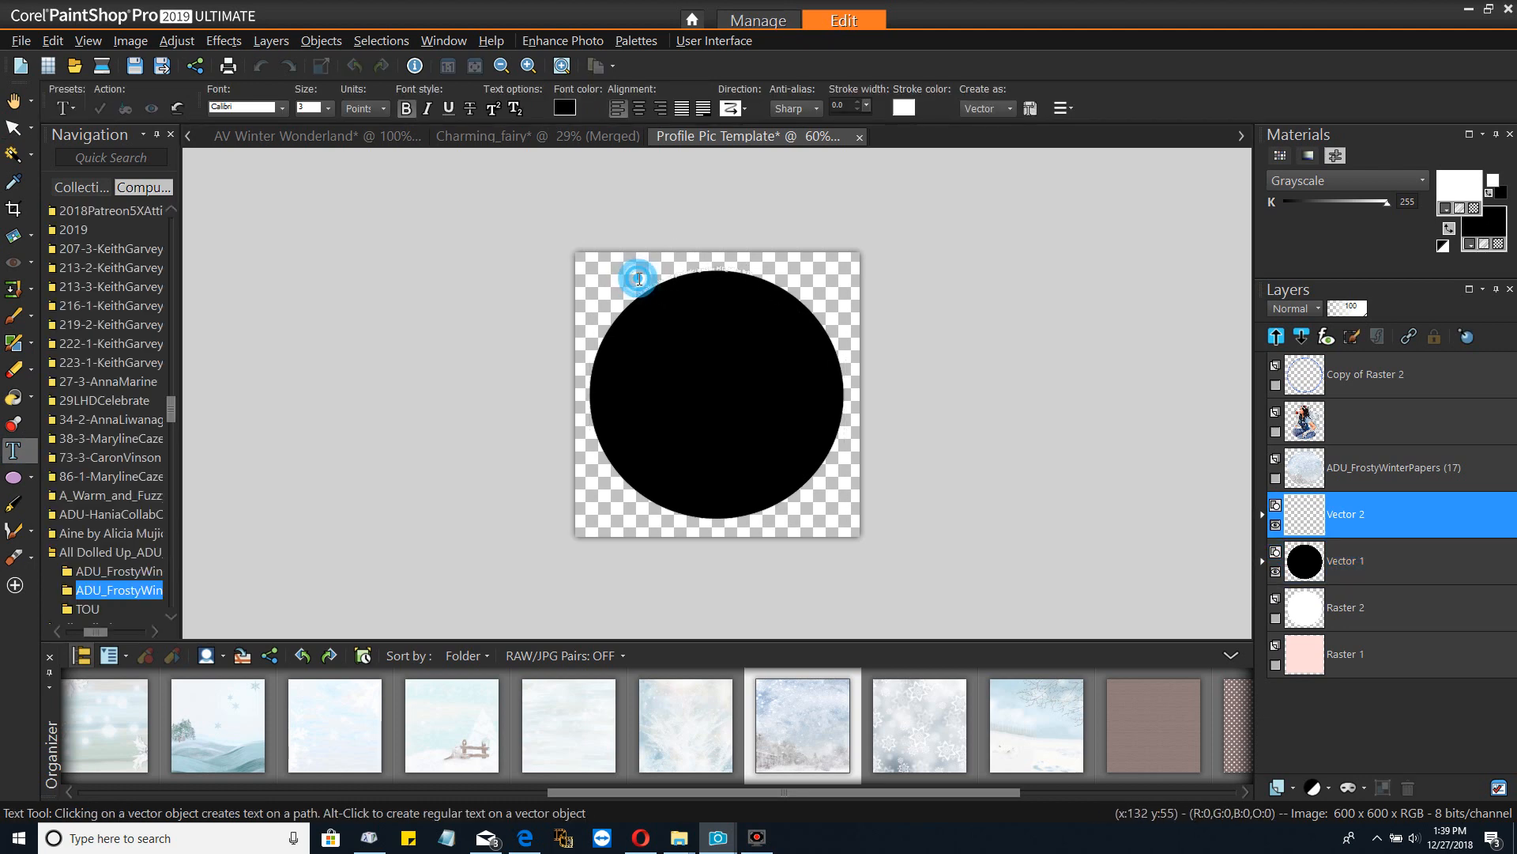
{"action": "left_click", "coordinate": [638, 292]}
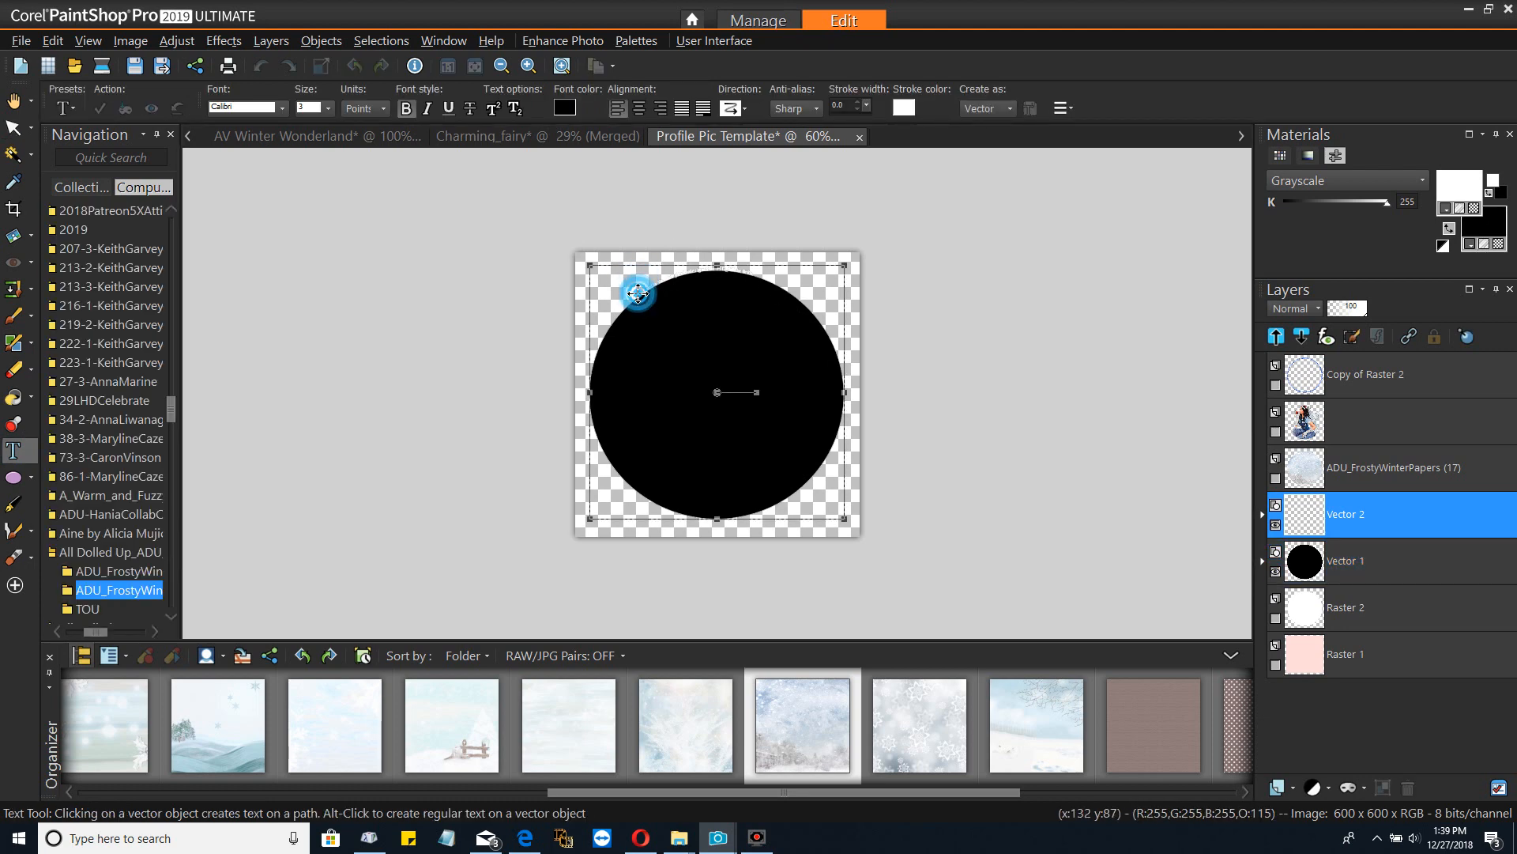
{"action": "double_click", "coordinate": [638, 292]}
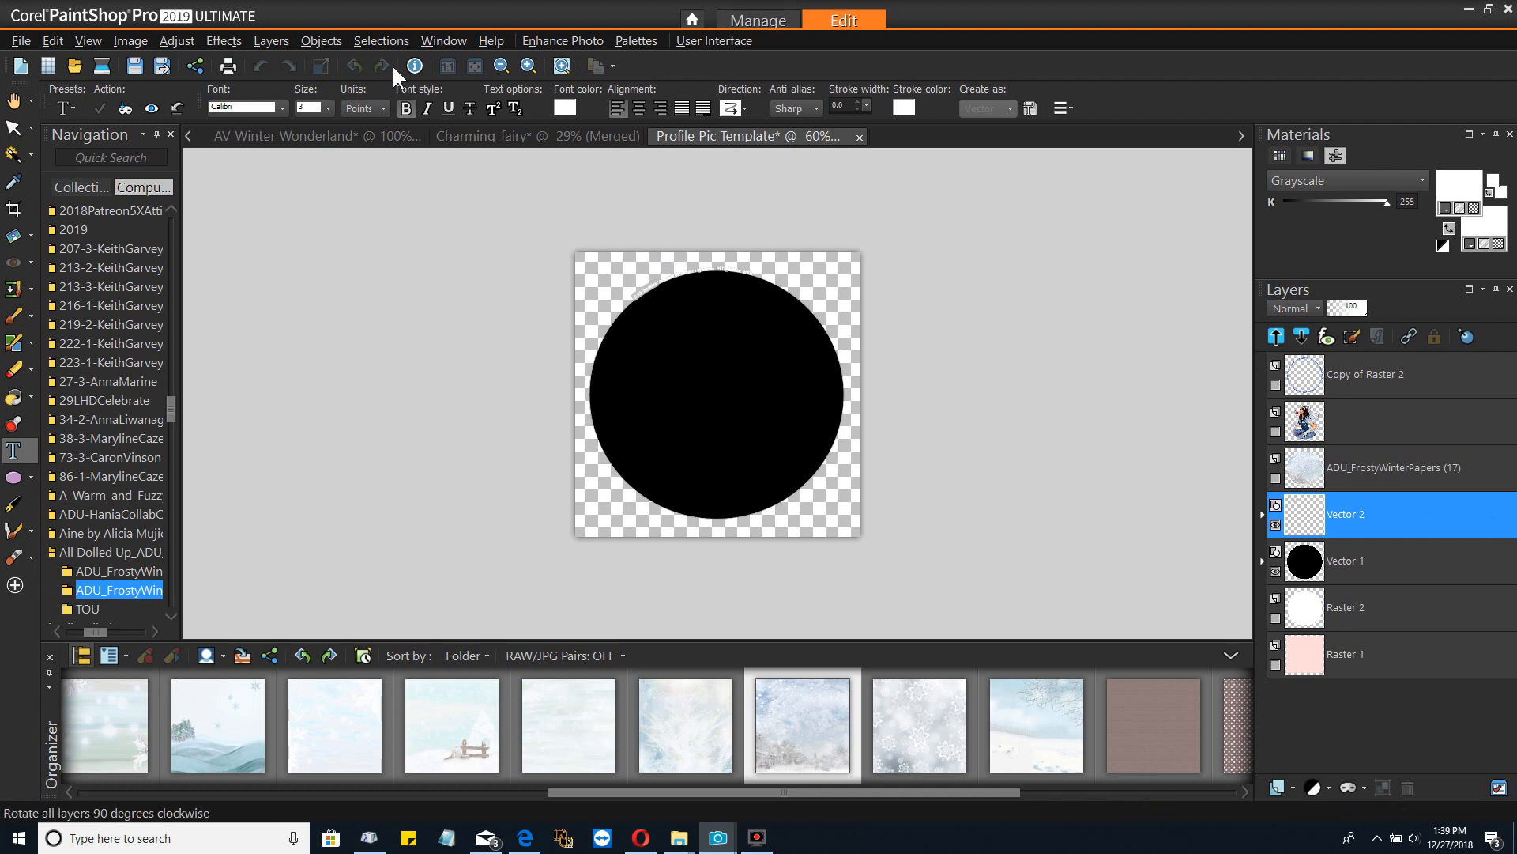
{"action": "left_click", "coordinate": [567, 110]}
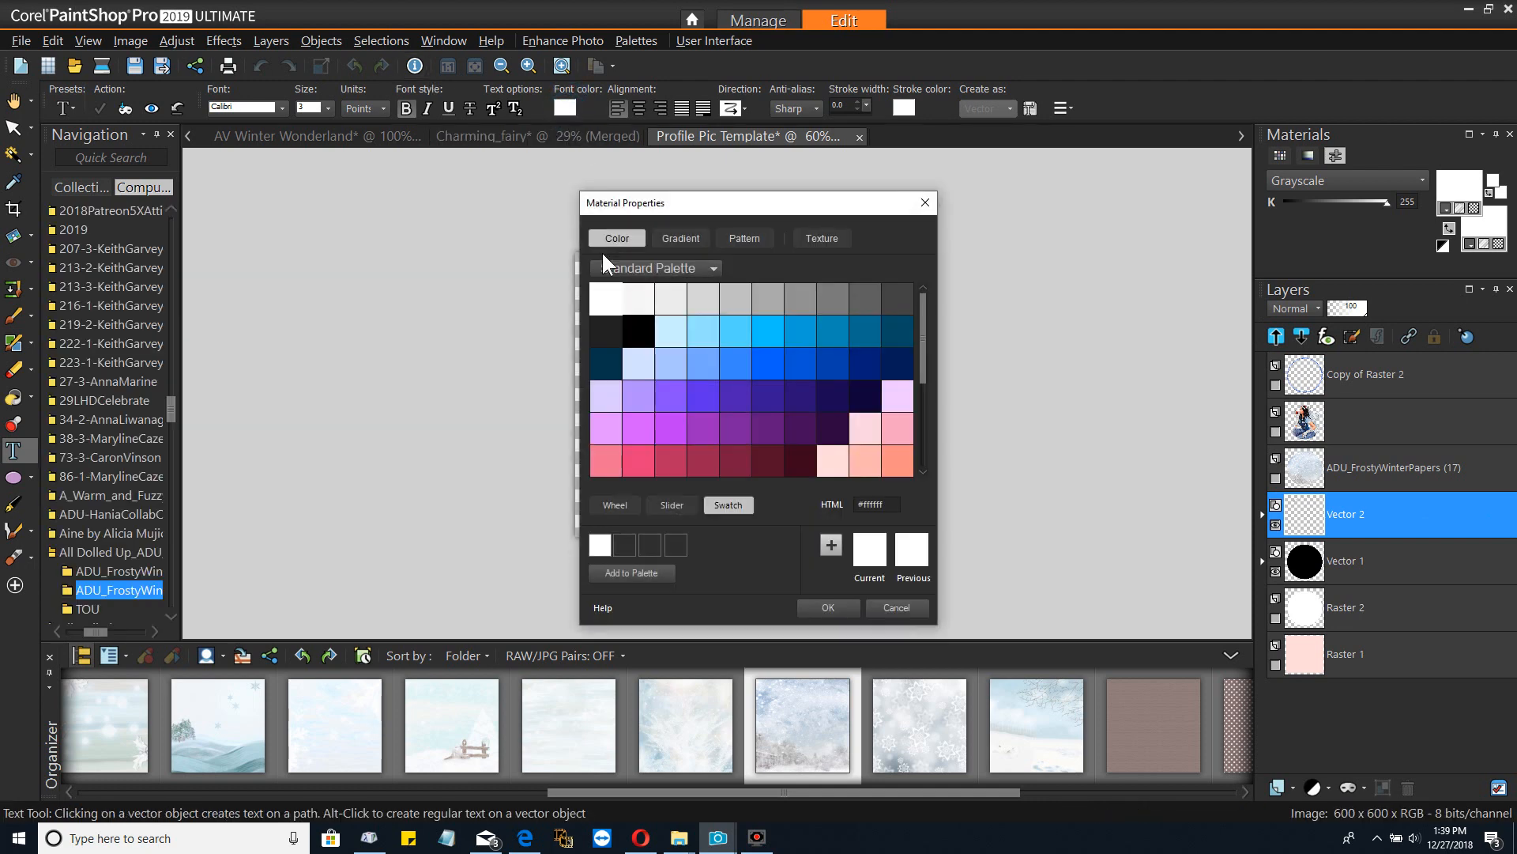
{"action": "left_click", "coordinate": [638, 330]}
{"action": "left_click", "coordinate": [826, 610]}
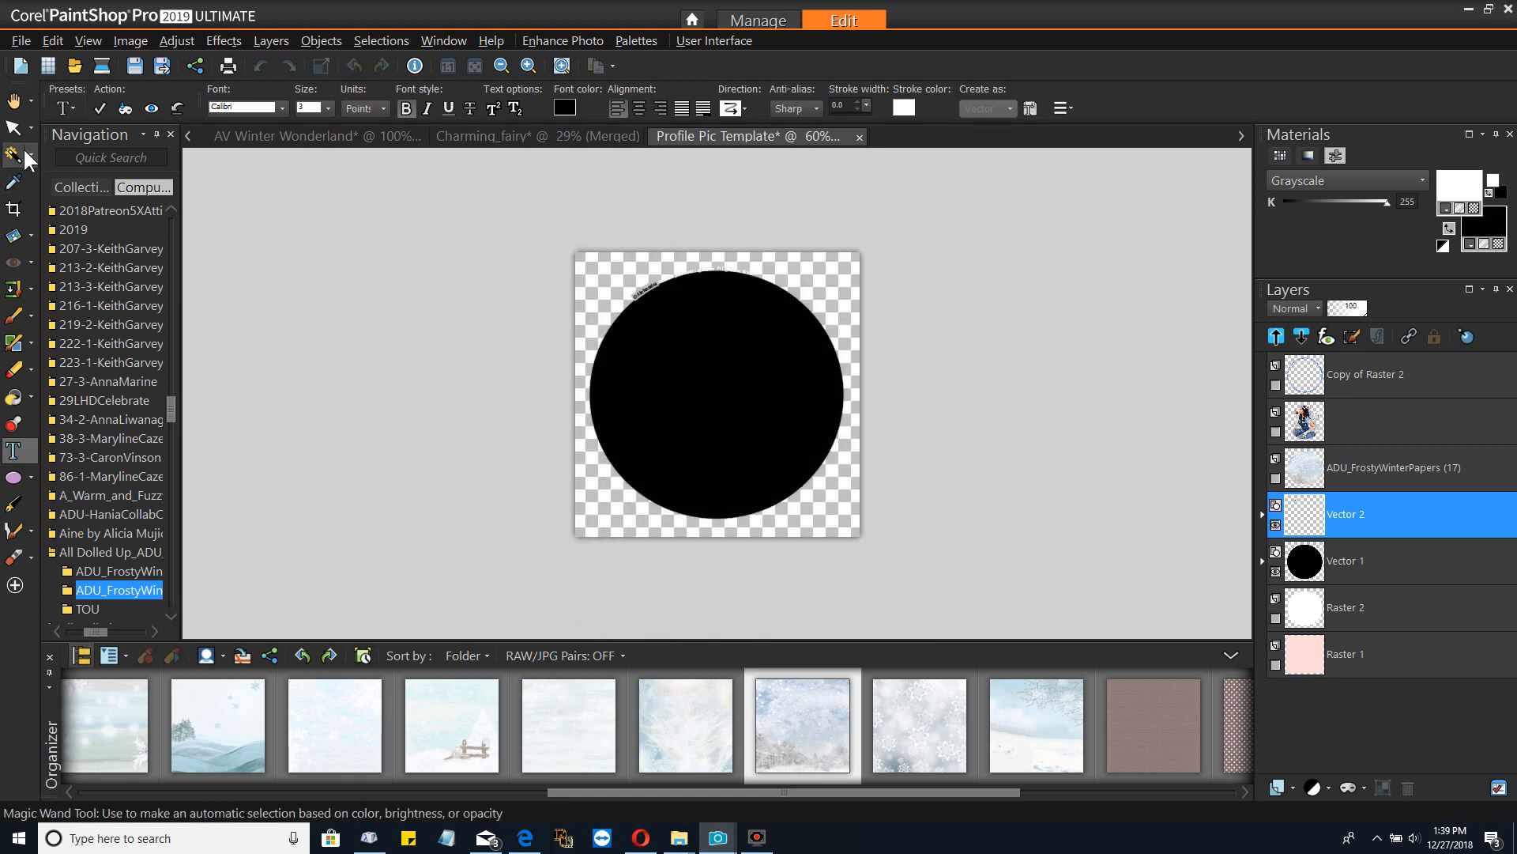
{"action": "left_click", "coordinate": [13, 127]}
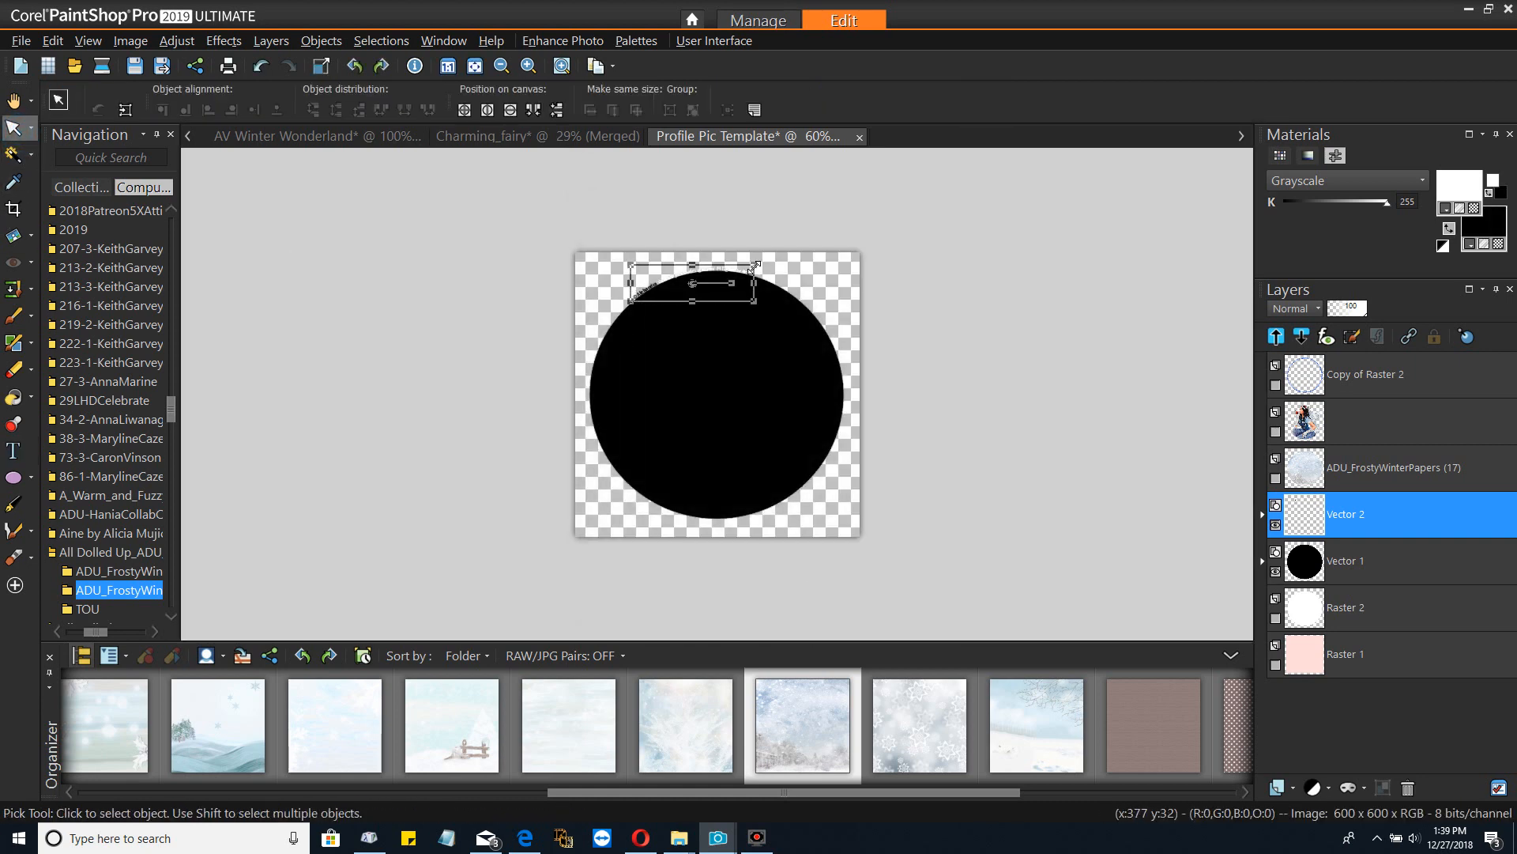
Enlarge the curved copyright text along the circle's upper arc and set the font color of the whole text to black (#000000)
{"action": "left_click_drag", "start_coordinate": [755, 301], "coordinate": [833, 332]}
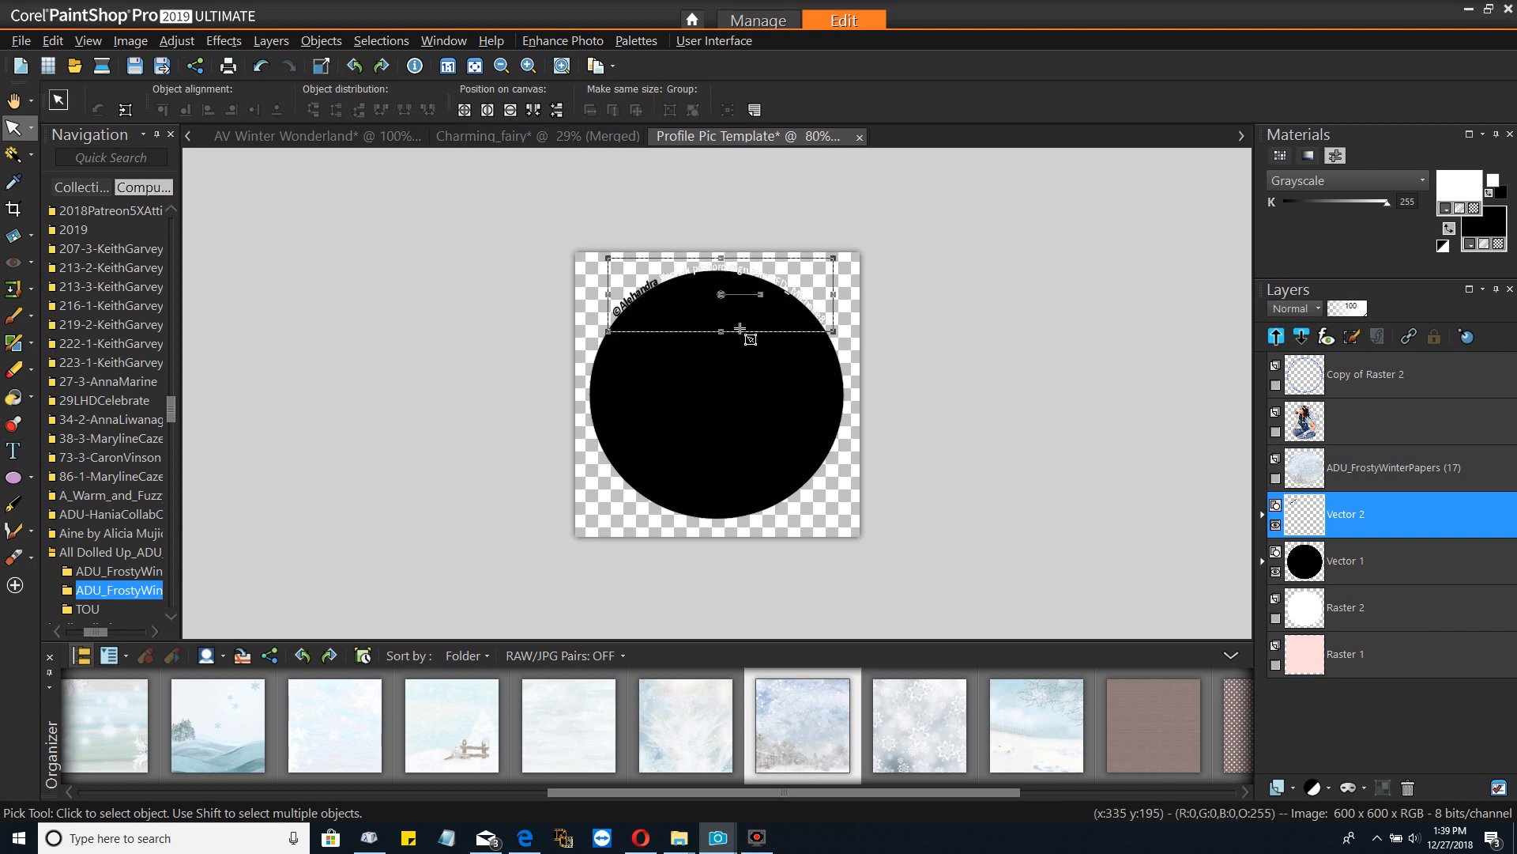
{"action": "scroll", "coordinate": [742, 329], "scroll_direction": "up", "scroll_amount": 5}
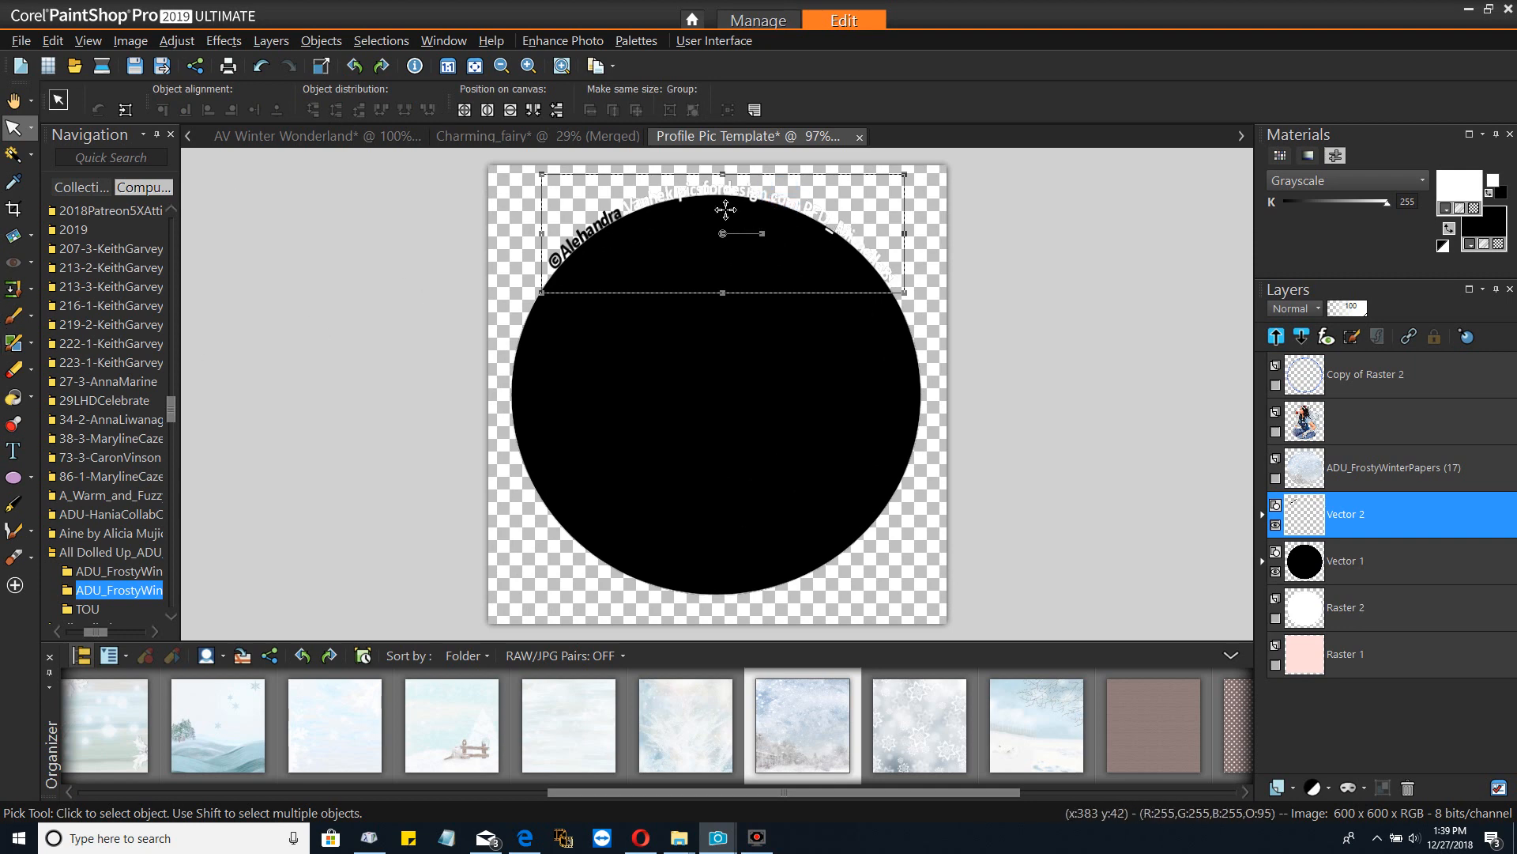
{"action": "left_click", "coordinate": [13, 450]}
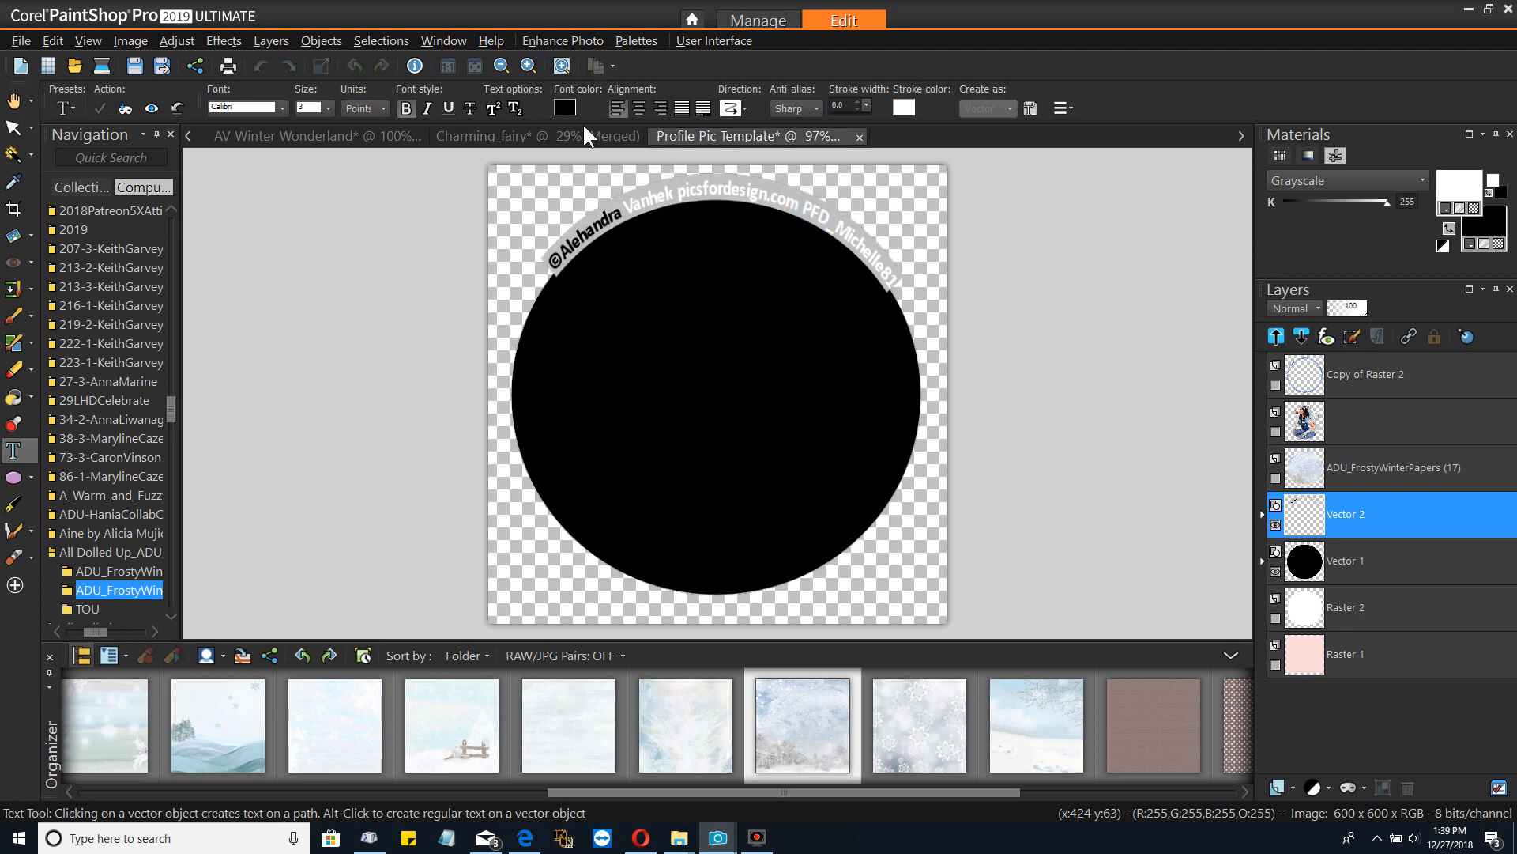
{"action": "left_click", "coordinate": [568, 108]}
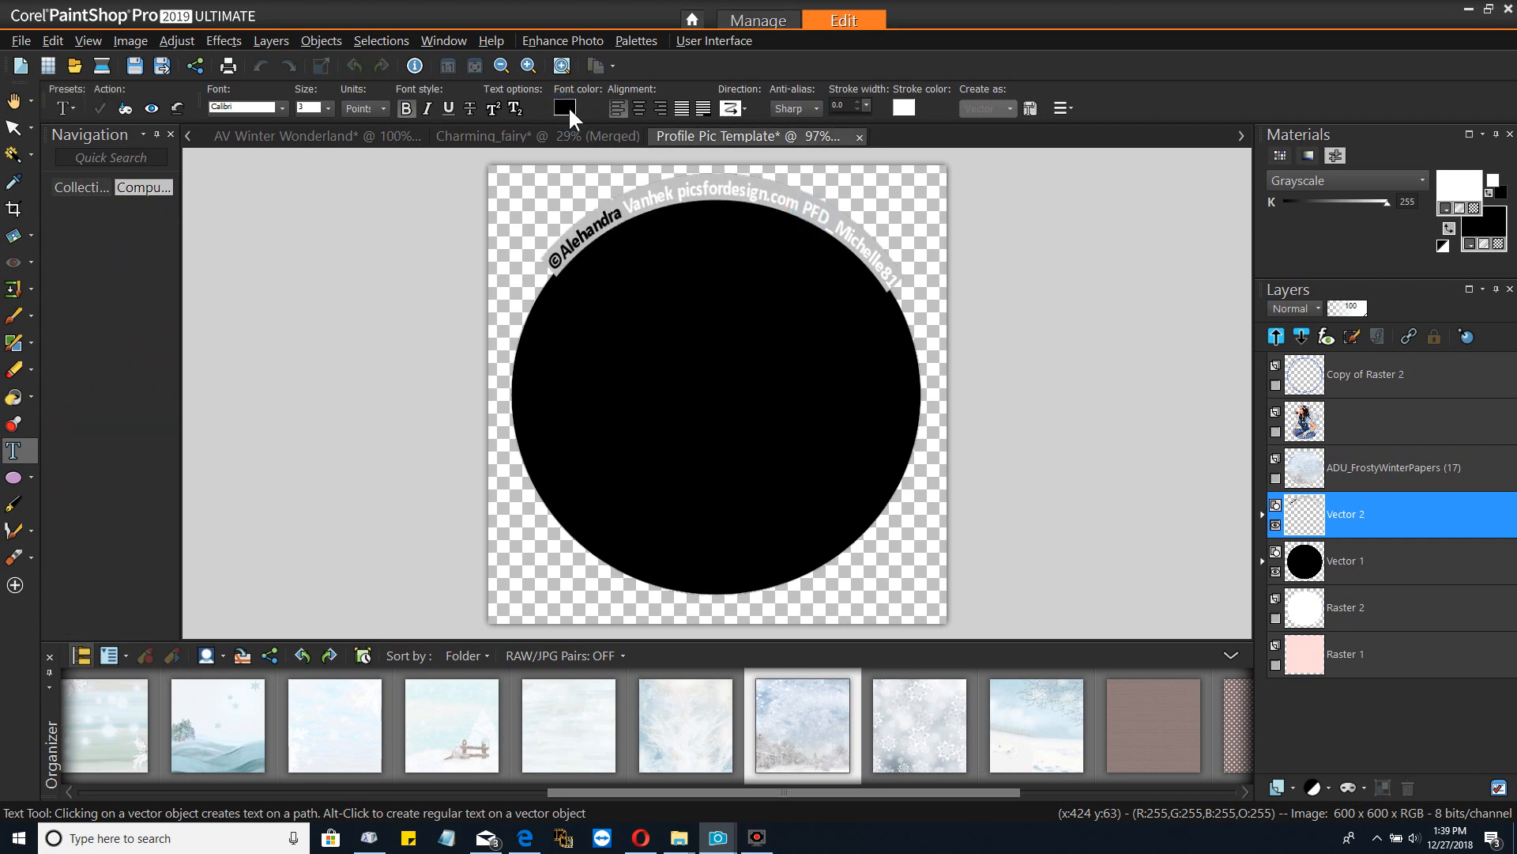
{"action": "left_click", "coordinate": [638, 334]}
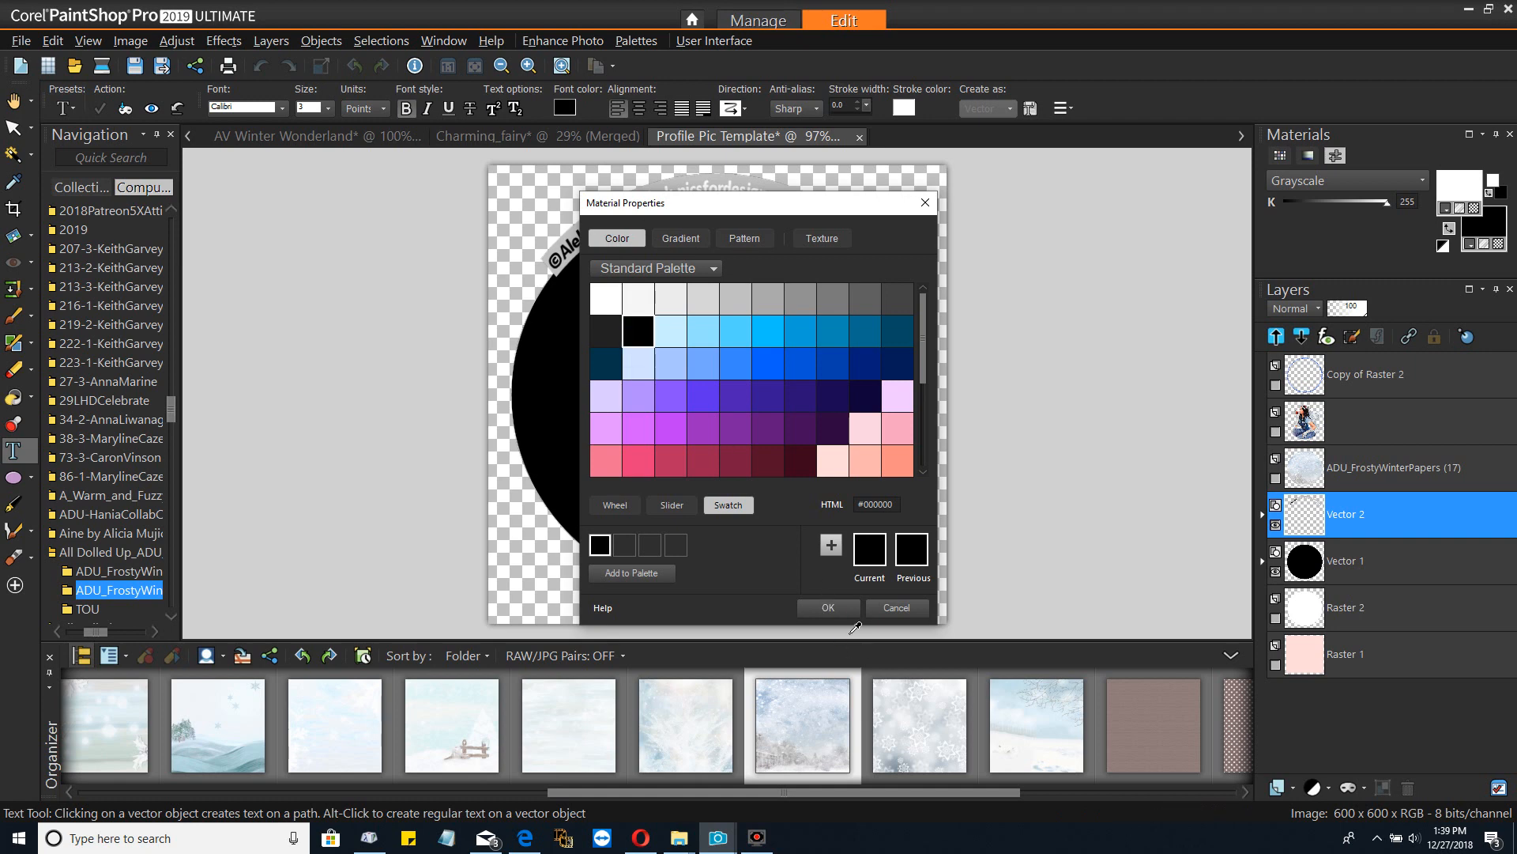
{"action": "left_click", "coordinate": [828, 607]}
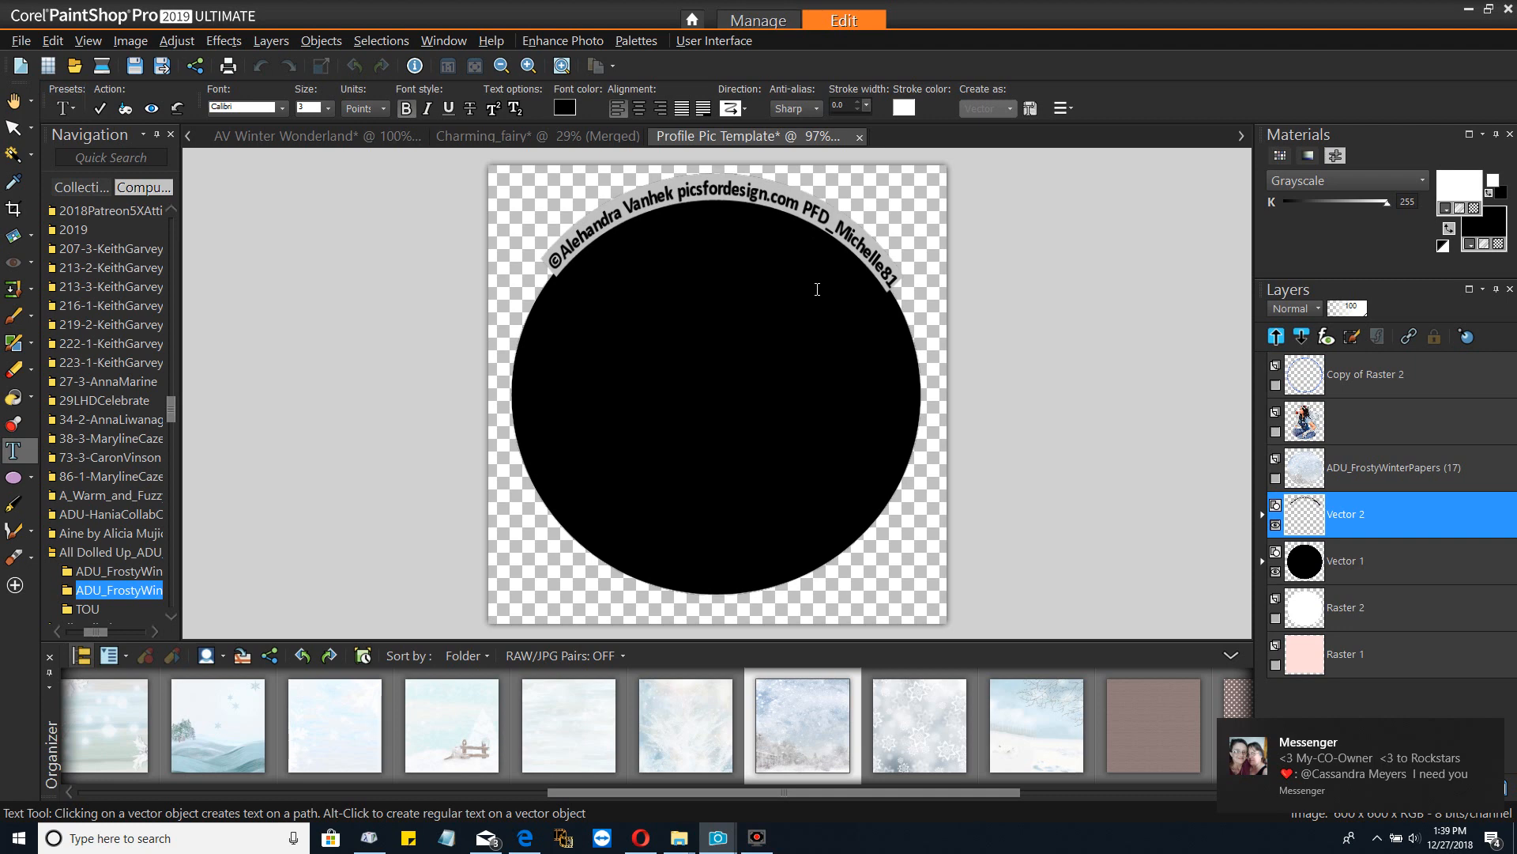
Hide the Vector 1 circle and show the ADU_FrostyWinterPapers (17) and Copy of Raster 2 layers
{"action": "left_click", "coordinate": [1274, 570]}
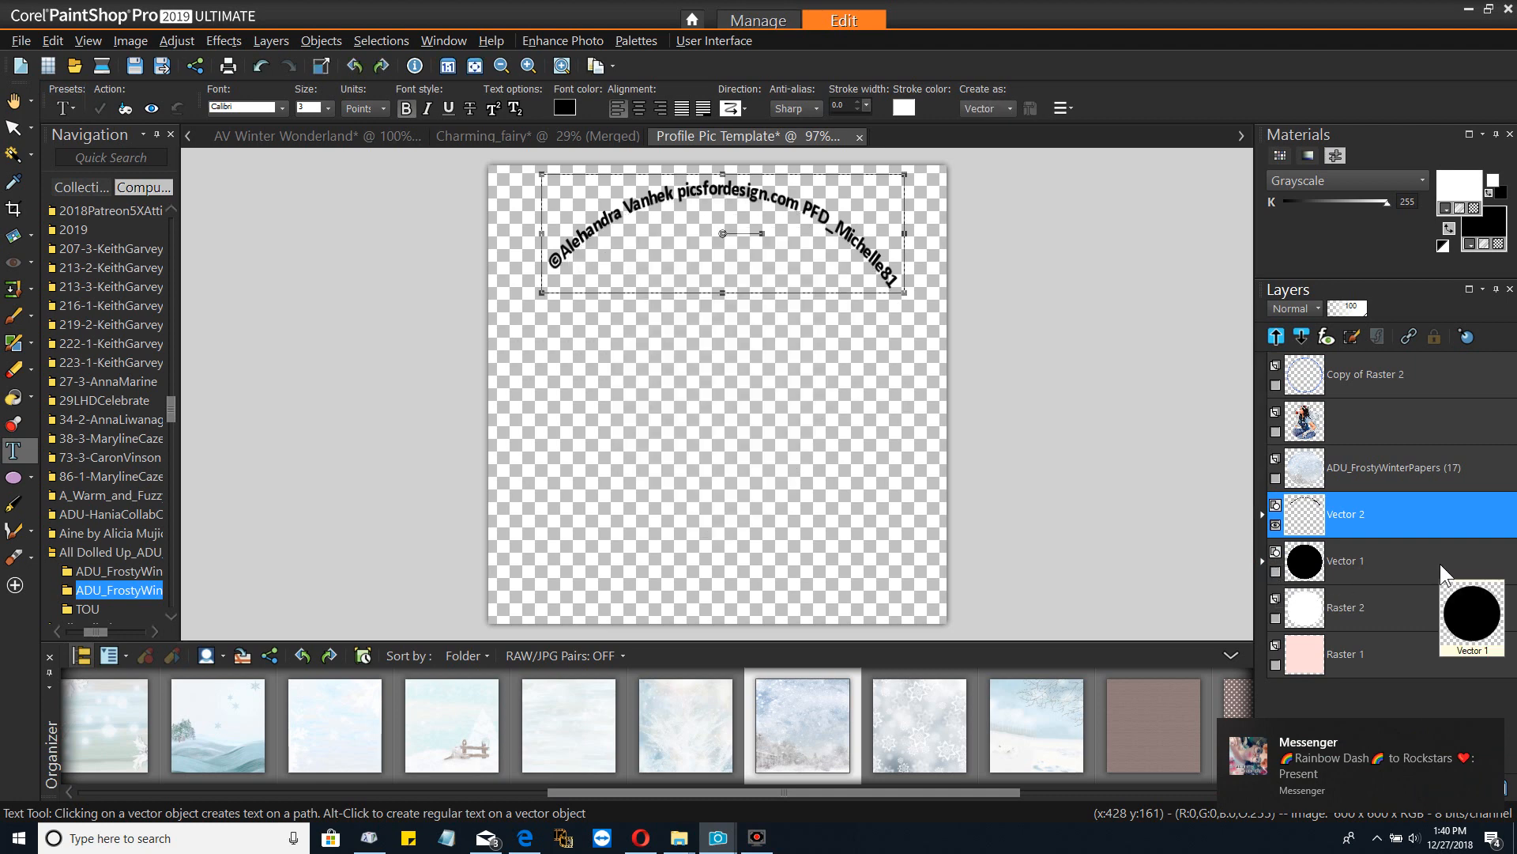
{"action": "left_click", "coordinate": [1275, 478]}
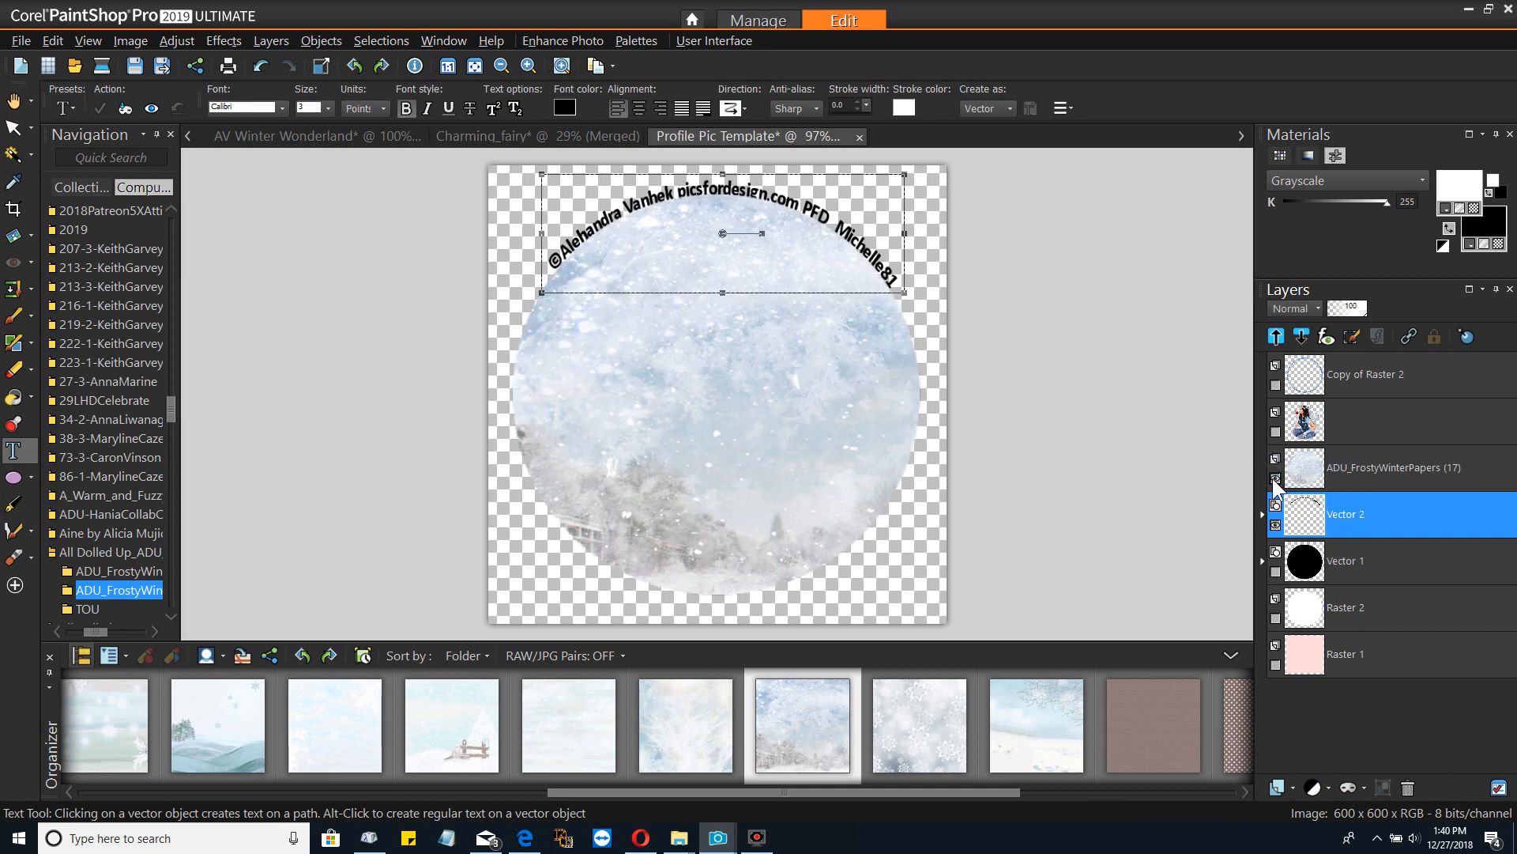
{"action": "left_click", "coordinate": [1277, 385]}
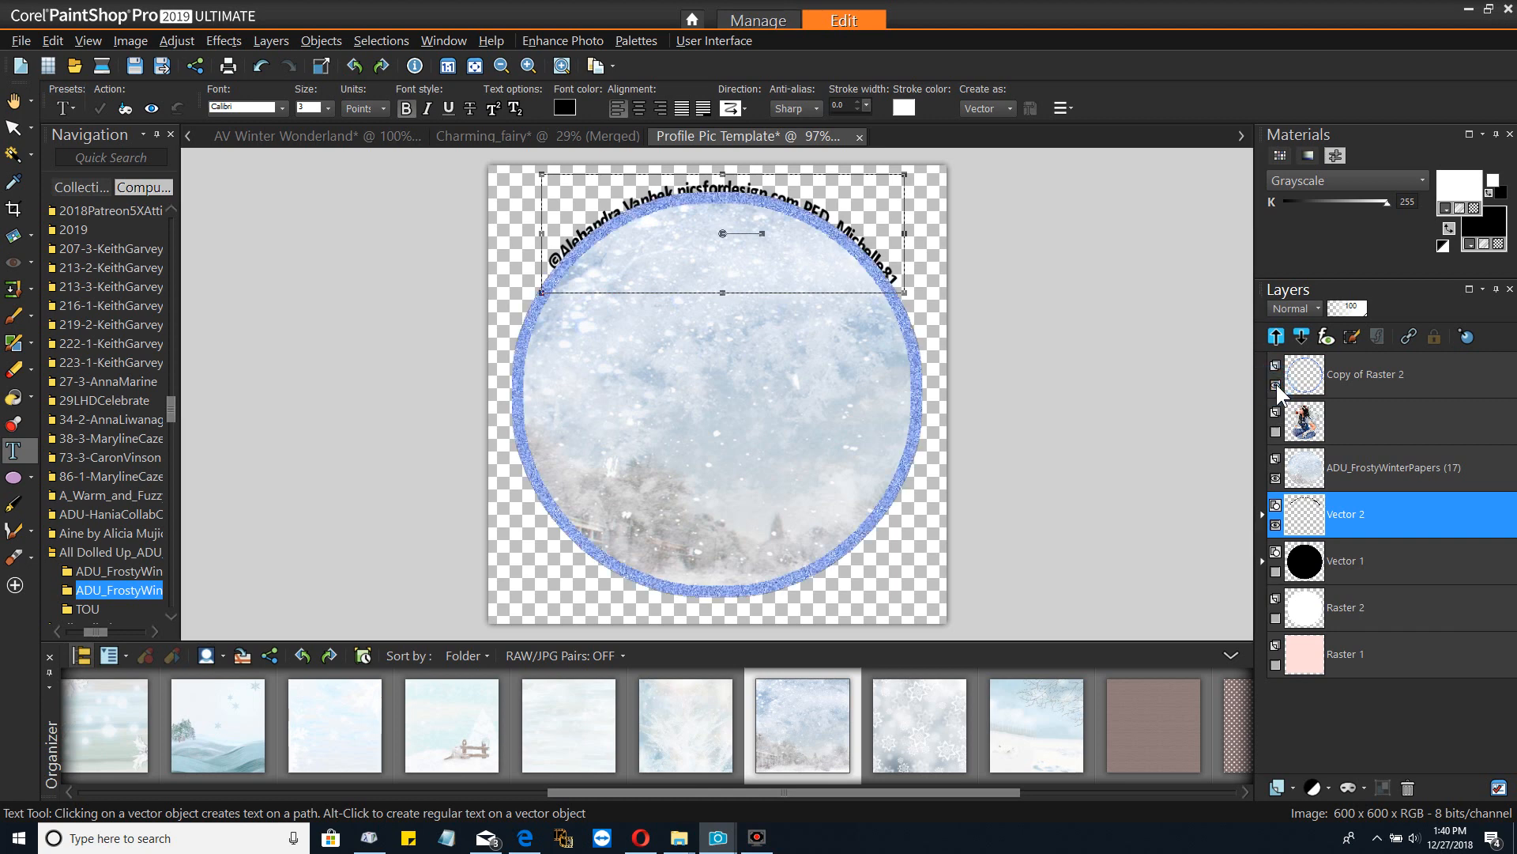
Move the Vector 2 text layer above Copy of Raster 2 in the layer stack
{"action": "left_click", "coordinate": [1353, 376]}
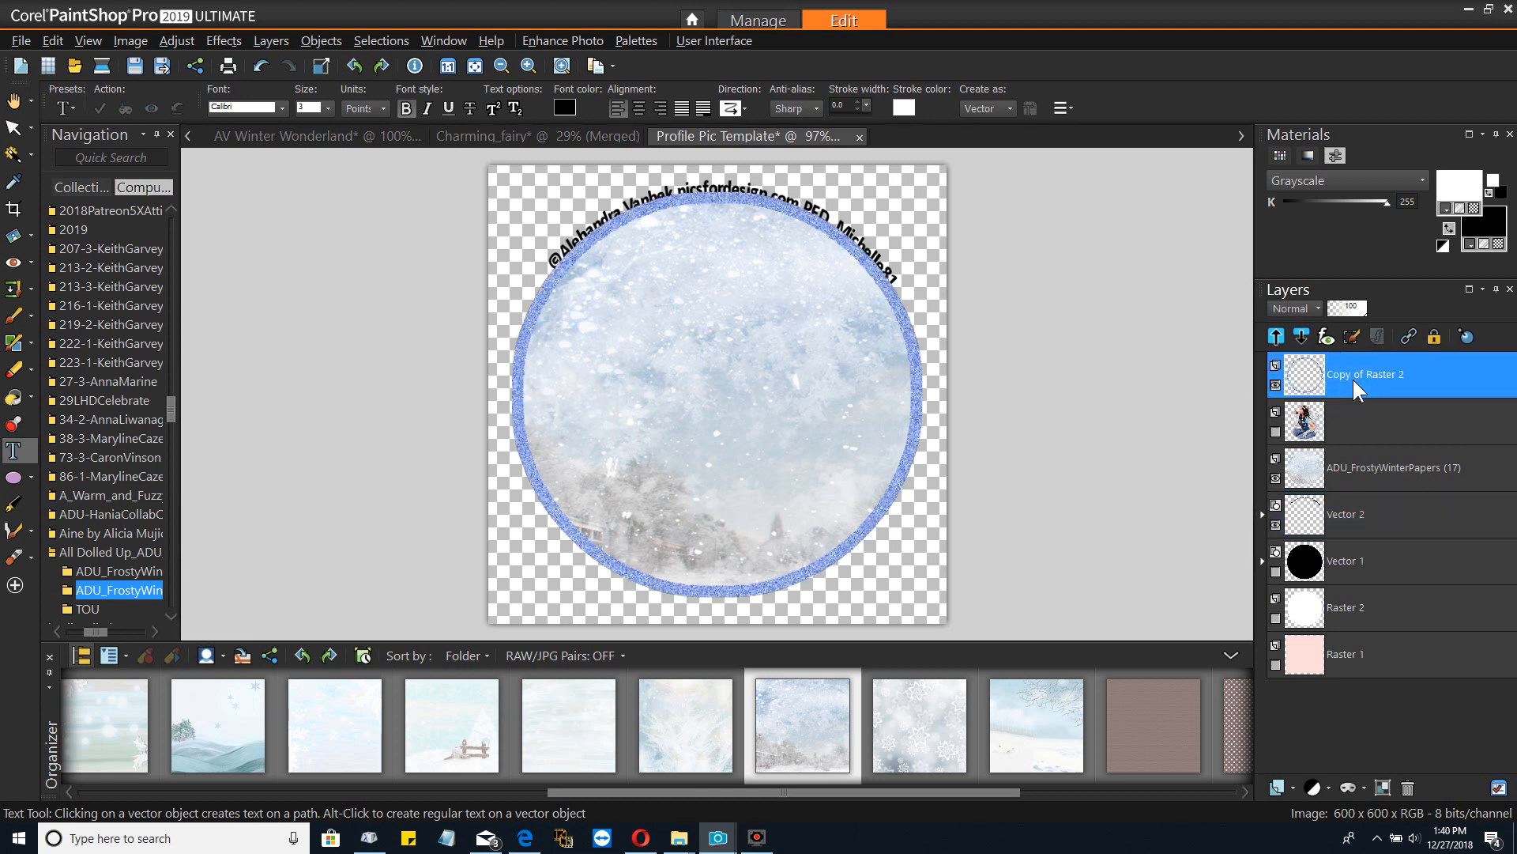
{"action": "left_click_drag", "start_coordinate": [1353, 515], "coordinate": [1371, 366]}
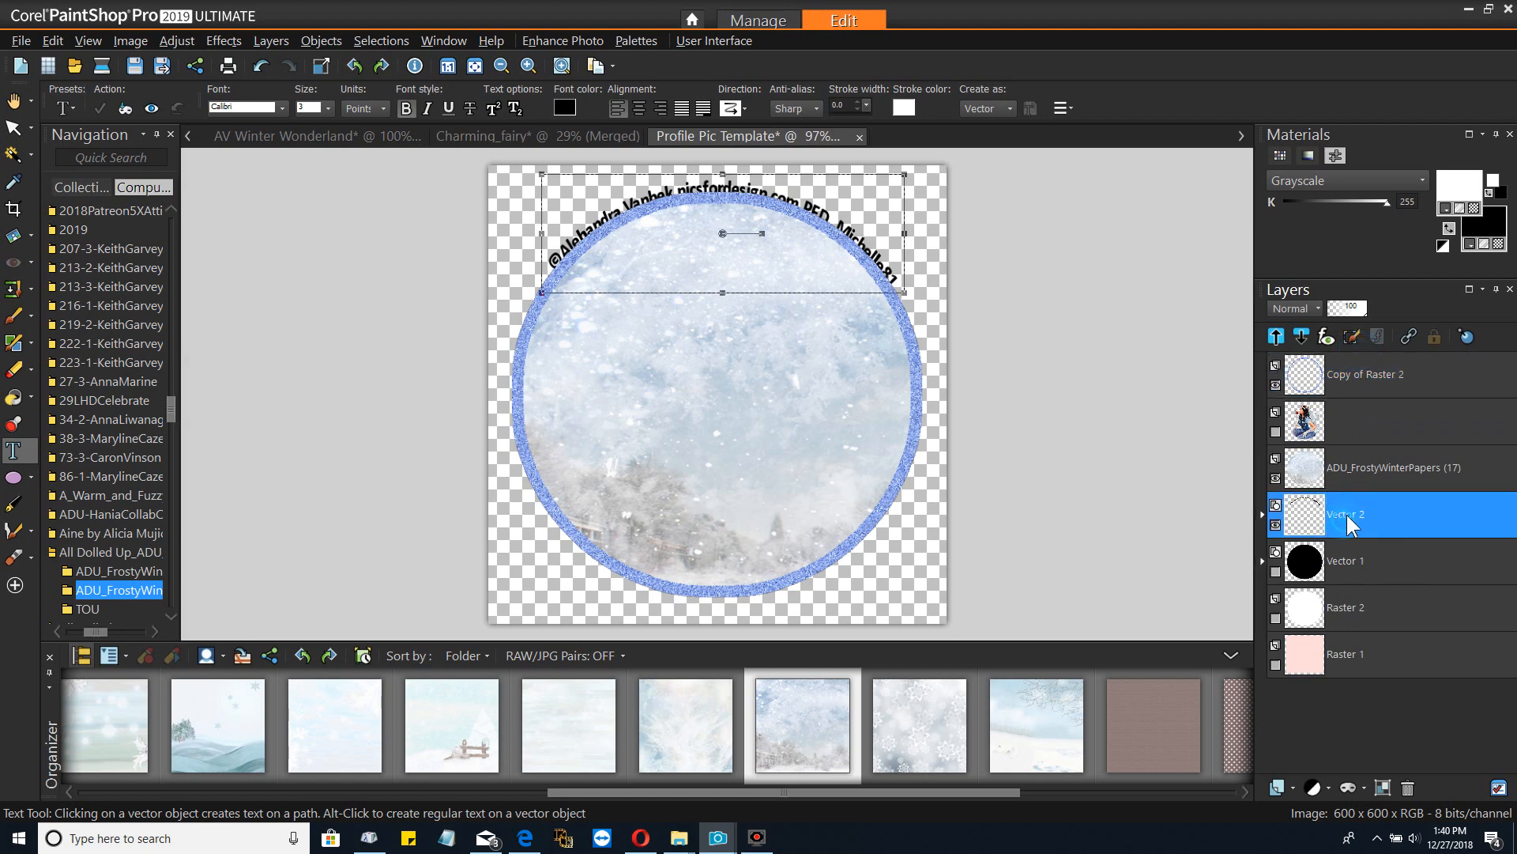
{"action": "left_click_drag", "start_coordinate": [1346, 514], "coordinate": [1357, 365]}
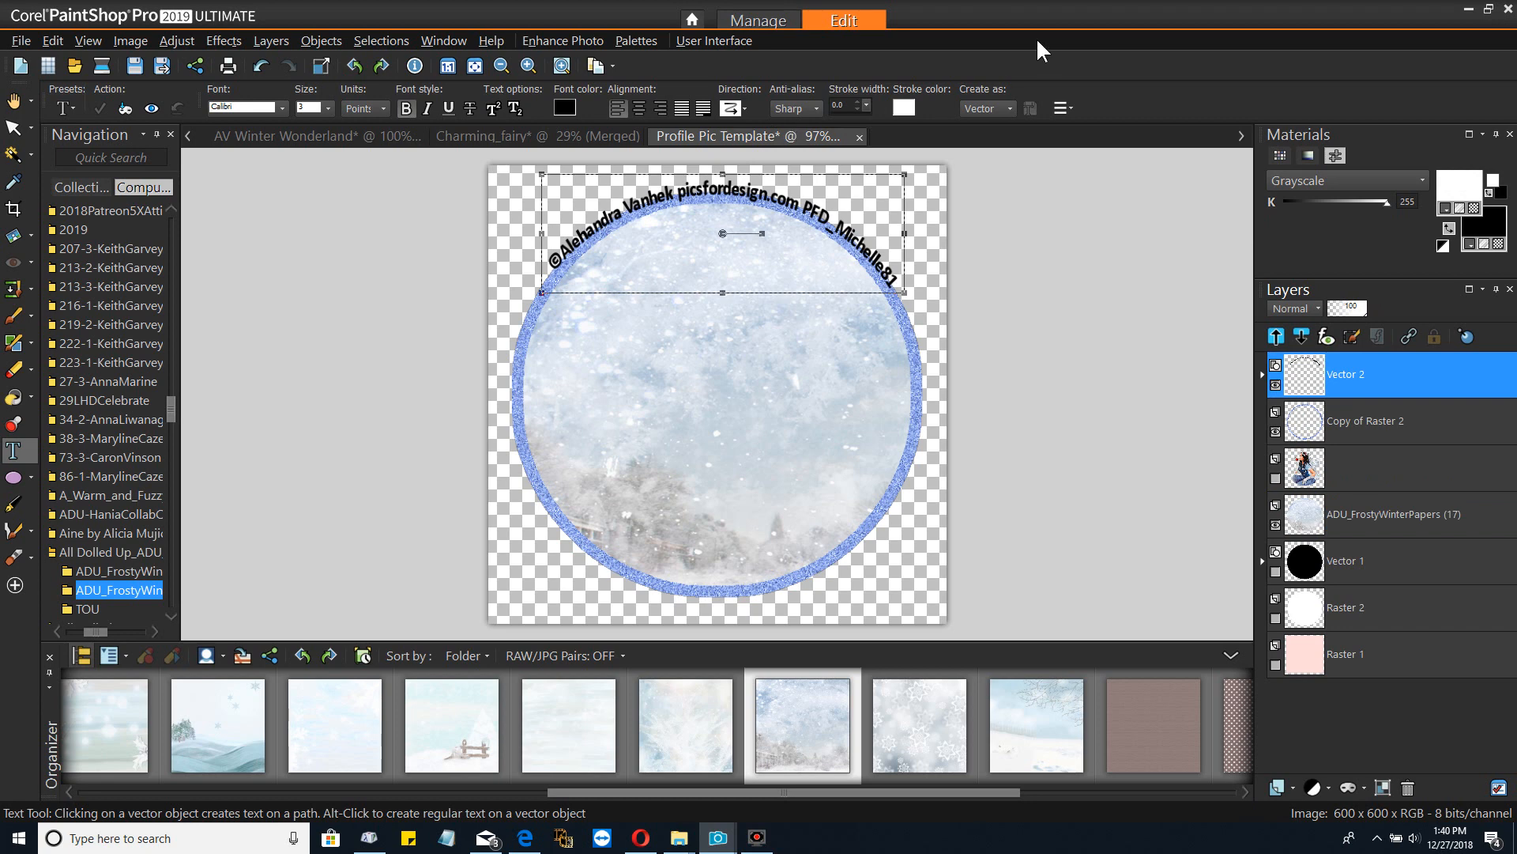
Select the whole curved copyright text and set its path offset to -7 so it sits on the blue ring
{"action": "left_click", "coordinate": [680, 197]}
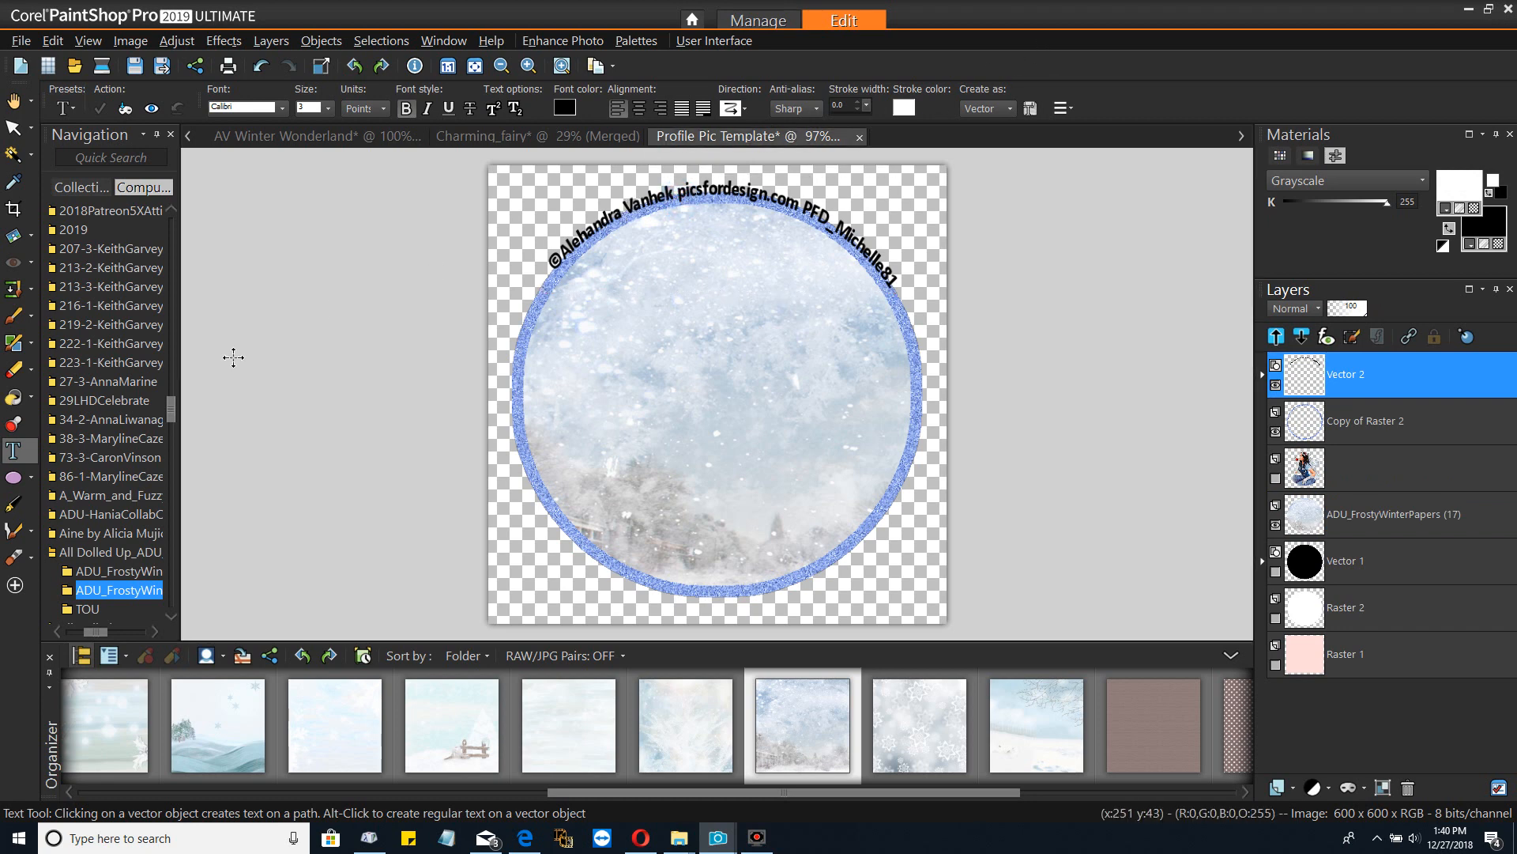
{"action": "triple_click", "coordinate": [737, 195]}
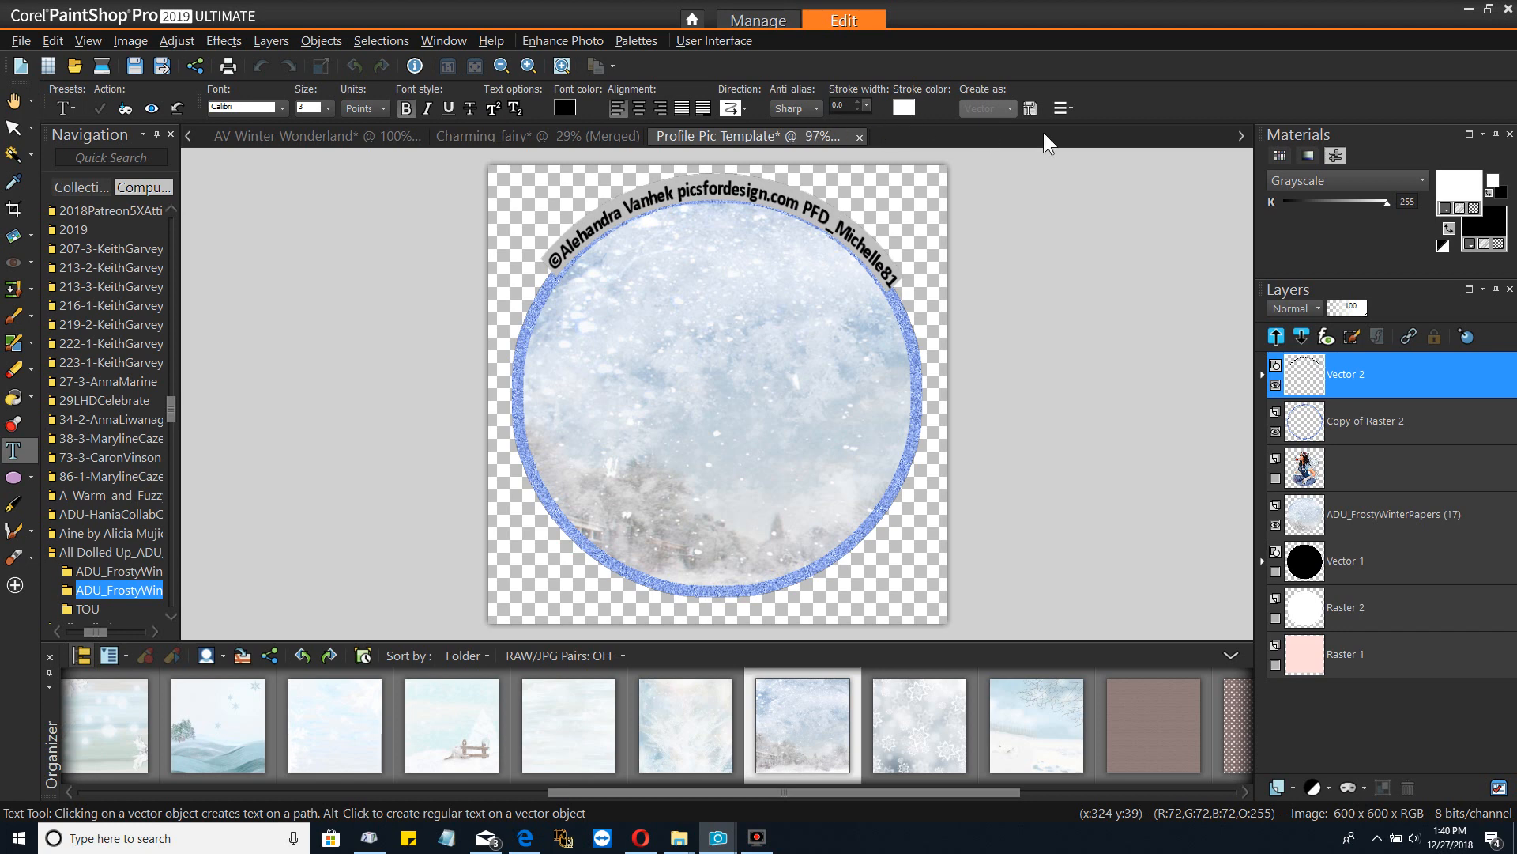
{"action": "left_click", "coordinate": [1061, 108]}
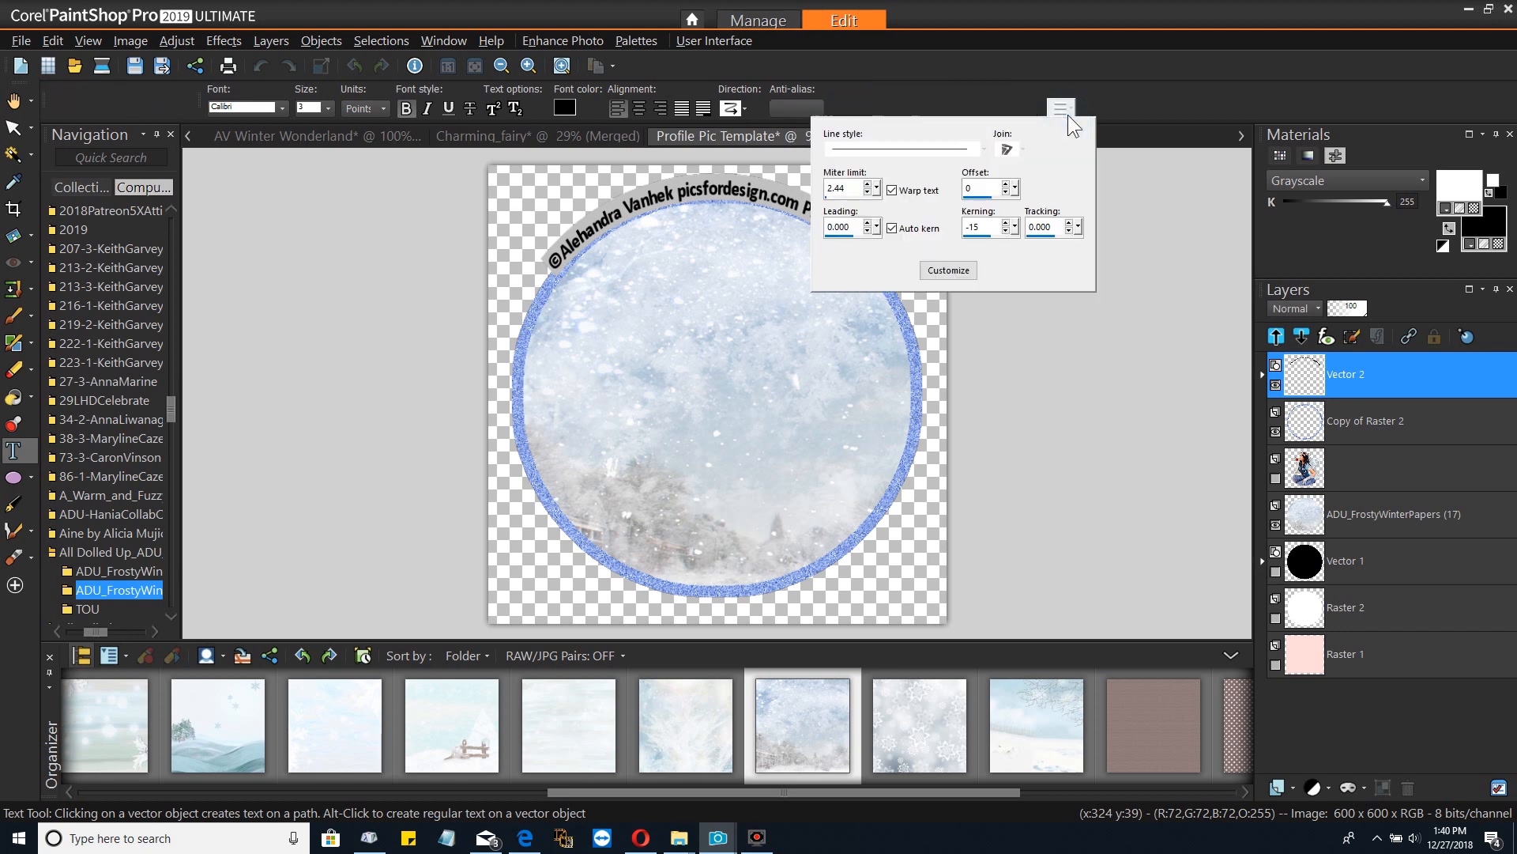
{"action": "left_click", "coordinate": [1006, 196]}
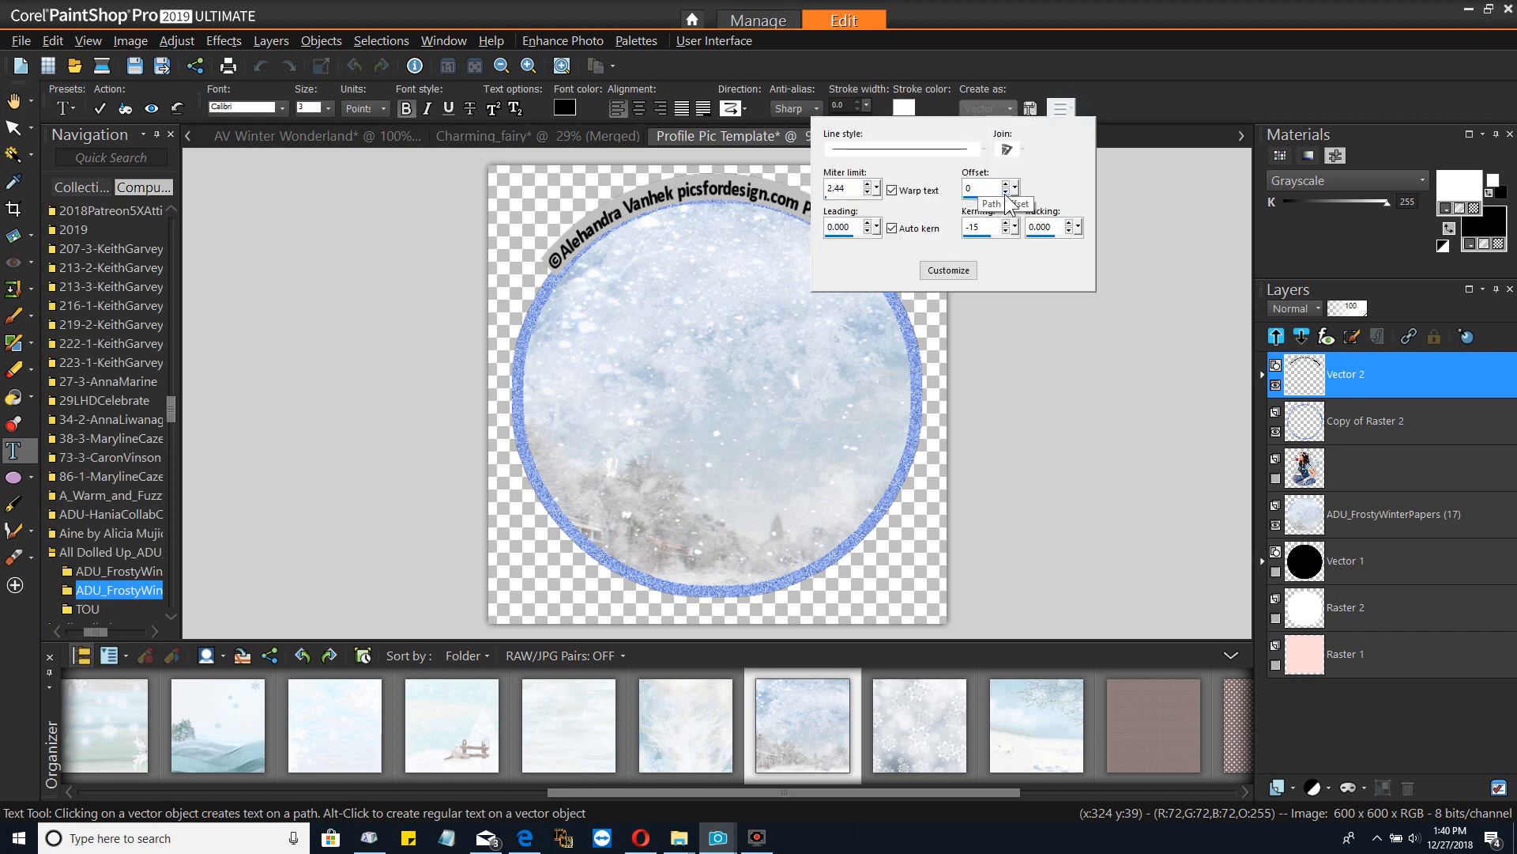
{"action": "left_click", "coordinate": [1006, 196]}
{"action": "left_click", "coordinate": [1006, 195]}
{"action": "left_click", "coordinate": [1006, 195]}
{"action": "left_click", "coordinate": [1006, 196]}
{"action": "left_click", "coordinate": [1006, 196]}
{"action": "left_click", "coordinate": [1007, 196]}
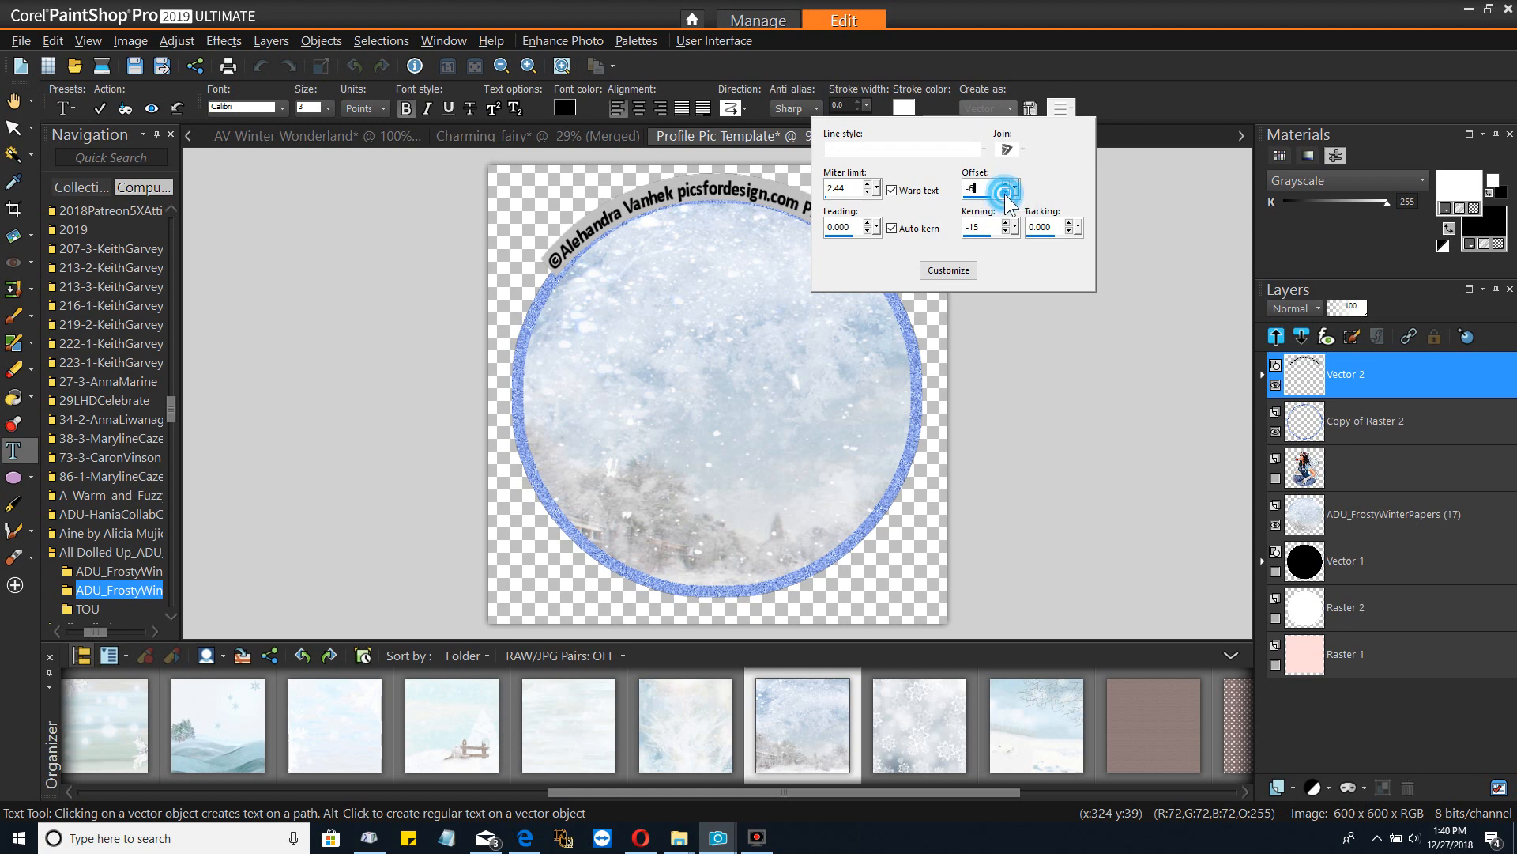
{"action": "left_click", "coordinate": [1007, 197]}
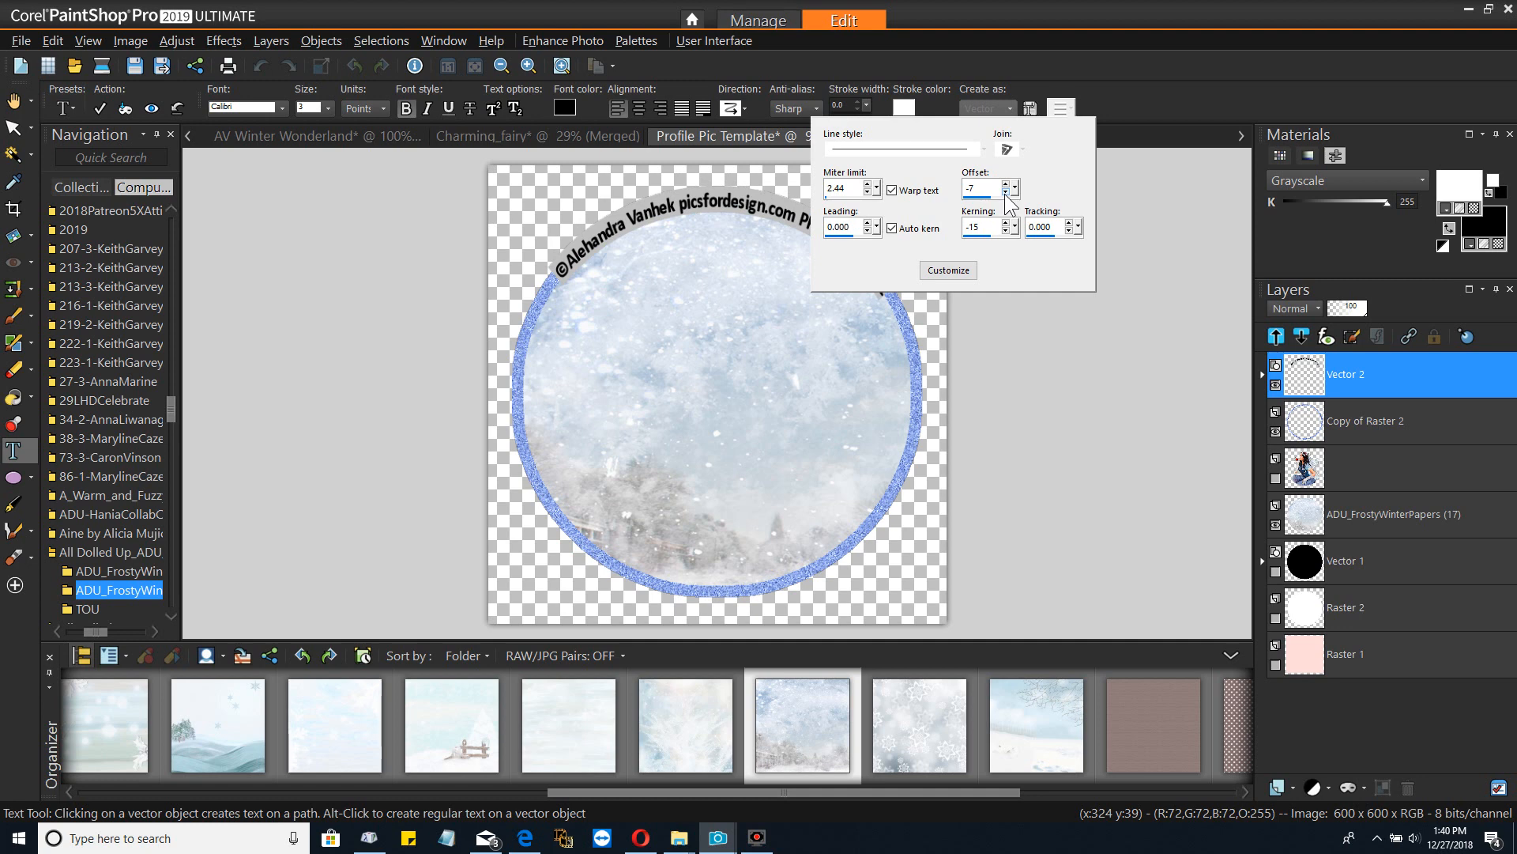
{"action": "left_click", "coordinate": [766, 351]}
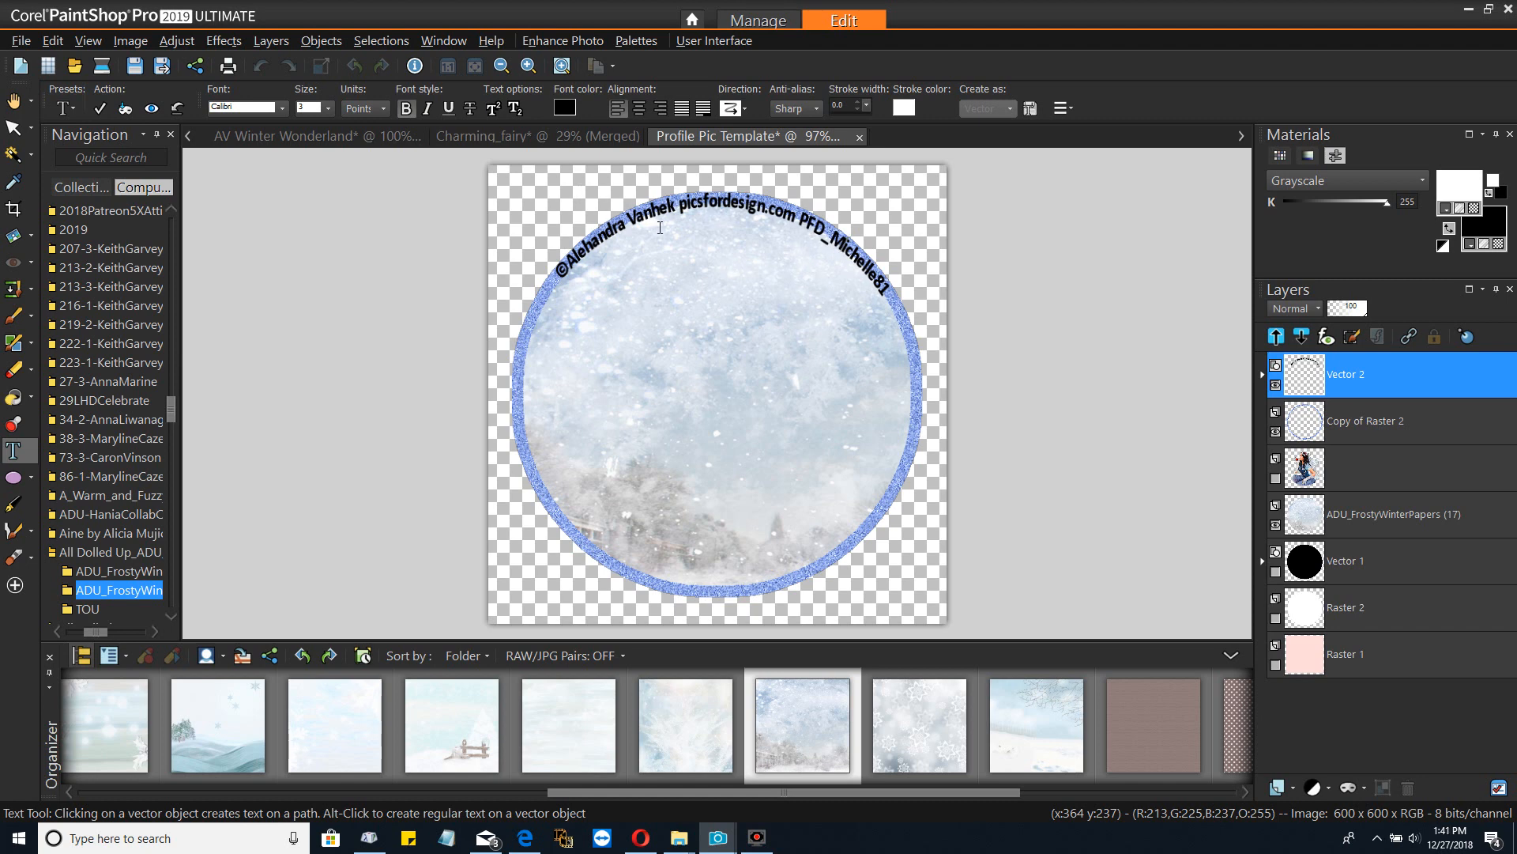
Shrink the curved copyright text from its upper corner to fit within the width of the blue ring
{"action": "left_click", "coordinate": [14, 128]}
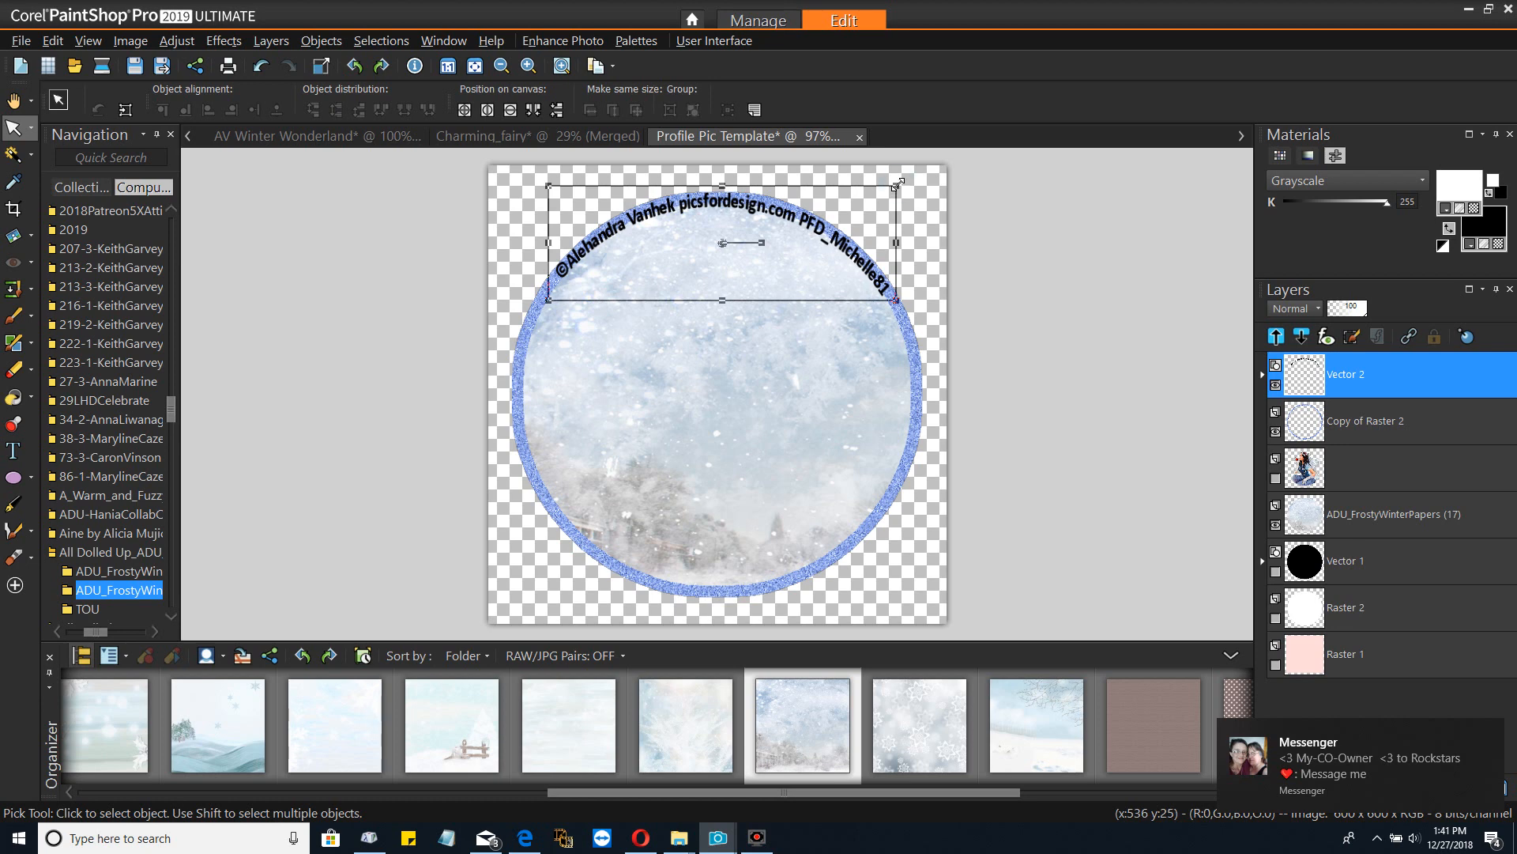
{"action": "left_click_drag", "start_coordinate": [899, 183], "coordinate": [874, 215]}
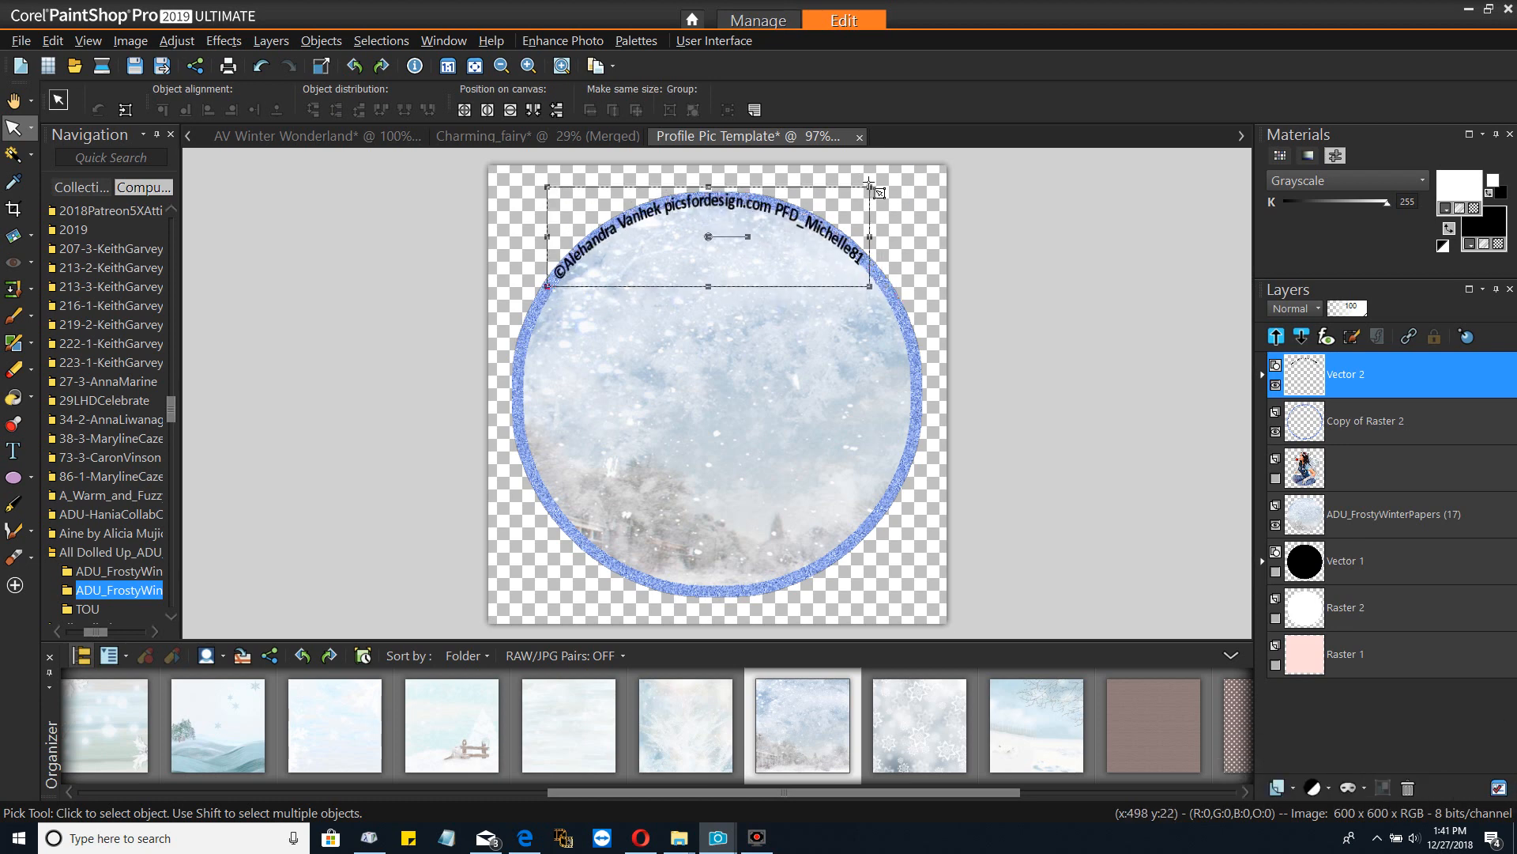
{"action": "left_click_drag", "start_coordinate": [869, 183], "coordinate": [824, 210]}
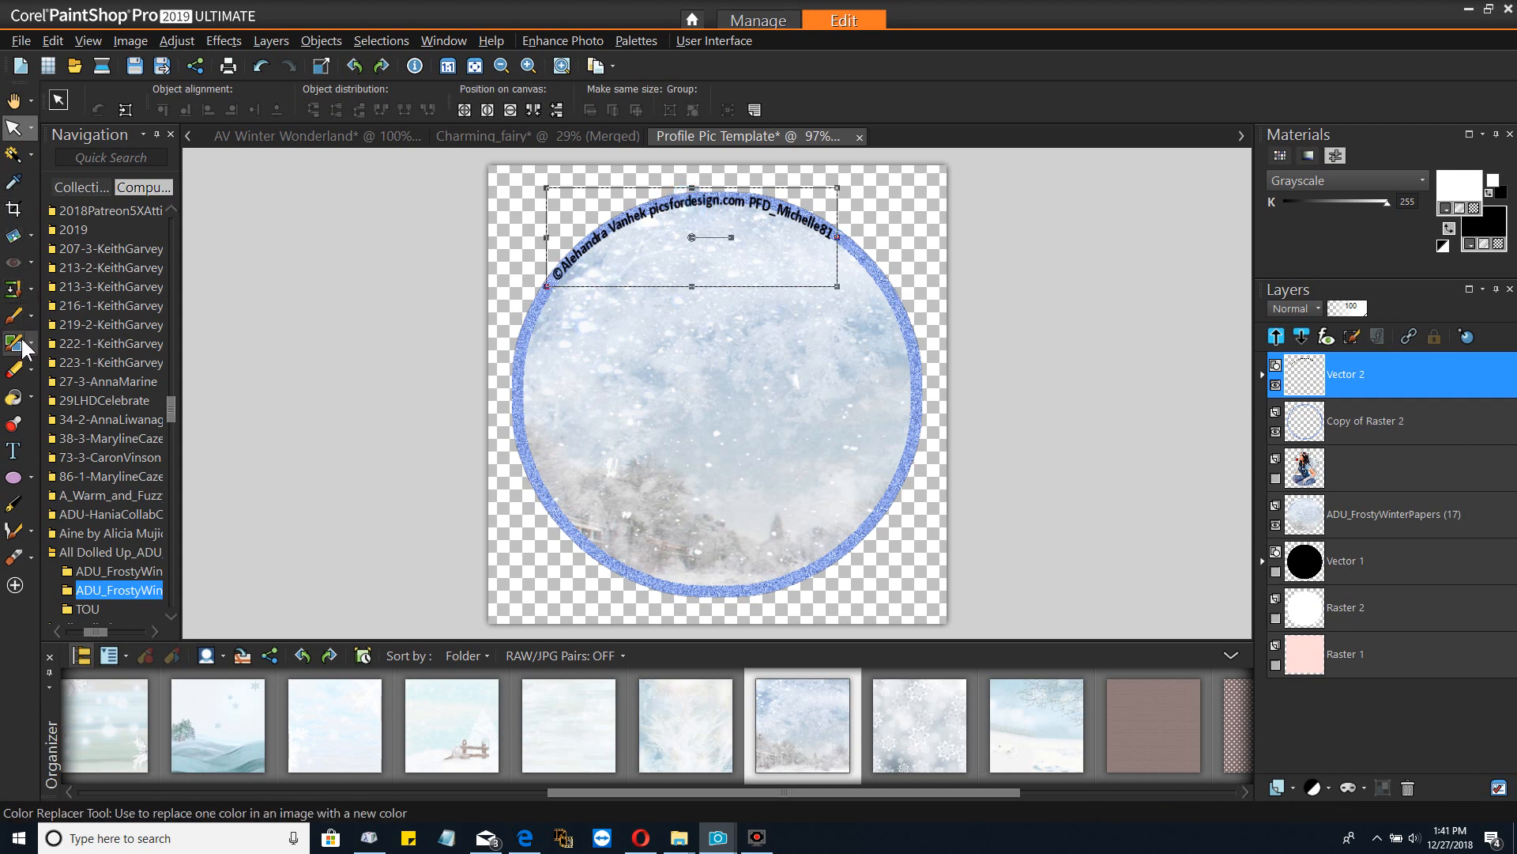
Try path offsets of -6 and -17 on the resized copyright text
{"action": "left_click", "coordinate": [13, 450]}
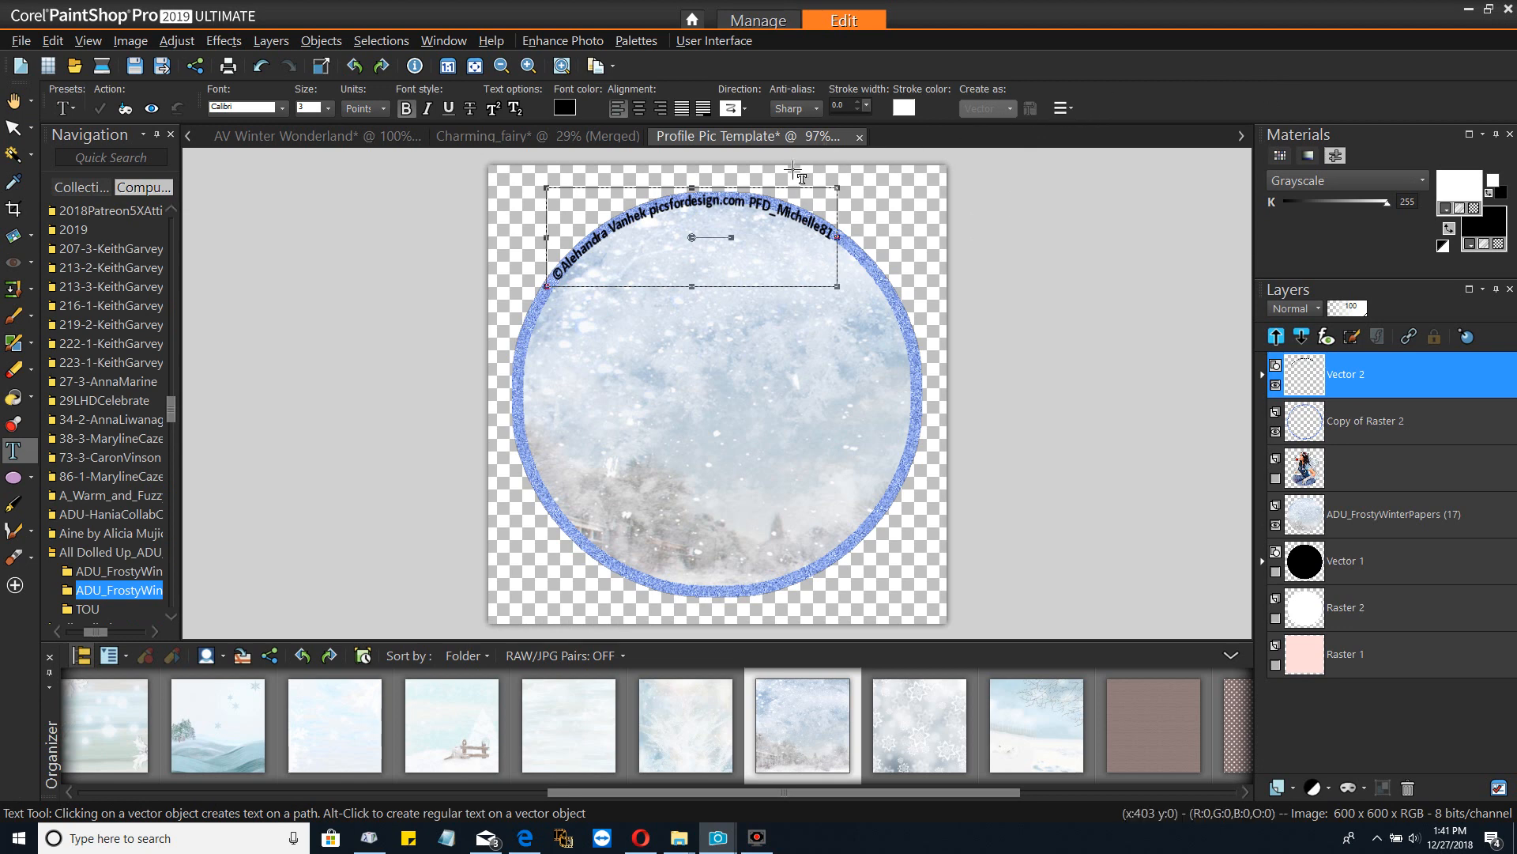
{"action": "left_click", "coordinate": [711, 202]}
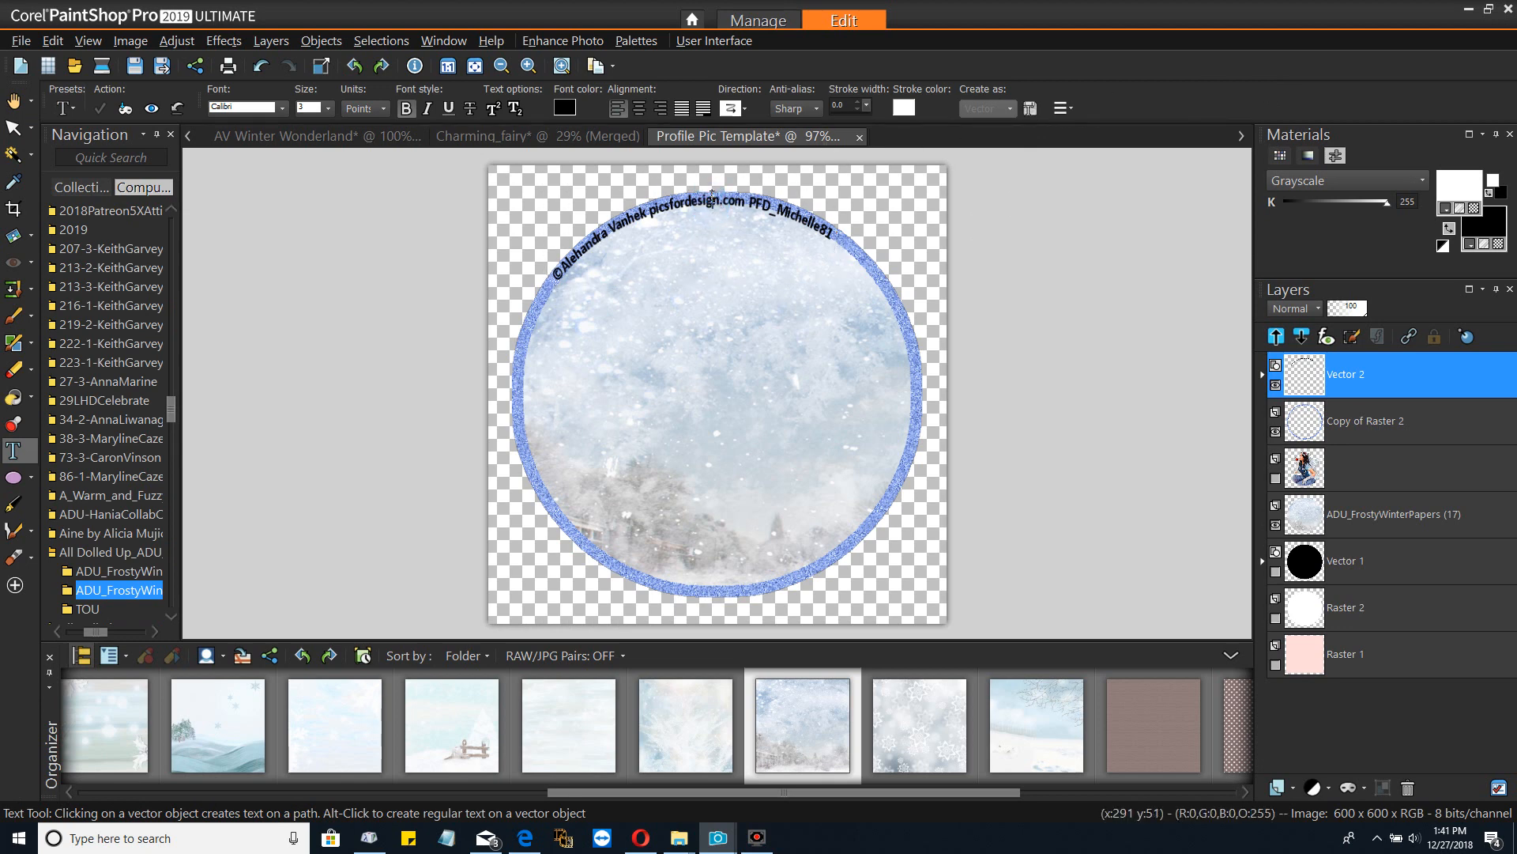
{"action": "left_click", "coordinate": [1063, 108]}
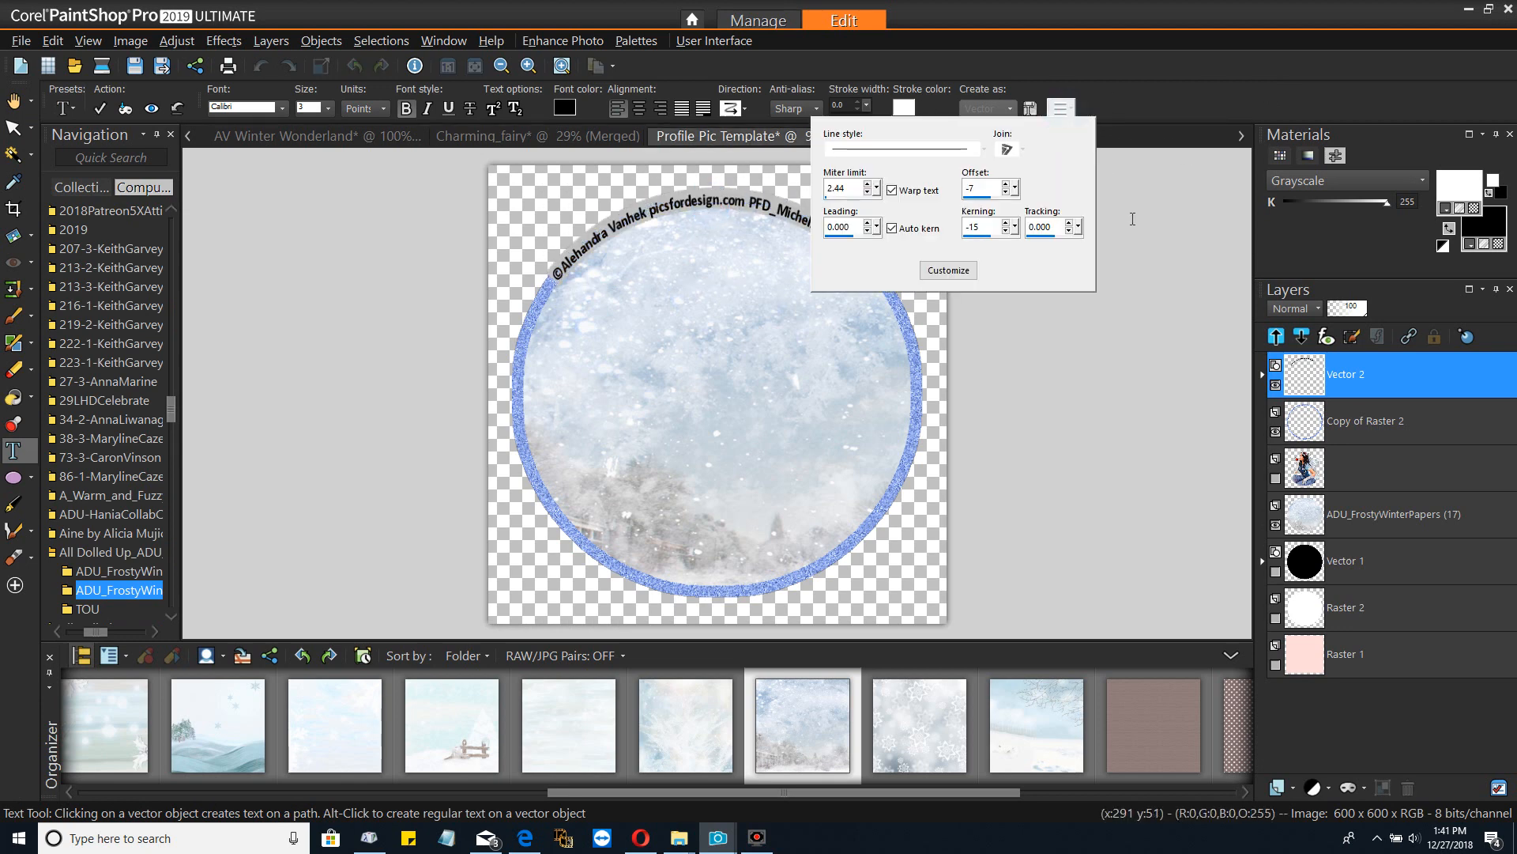
{"action": "left_click", "coordinate": [1007, 184]}
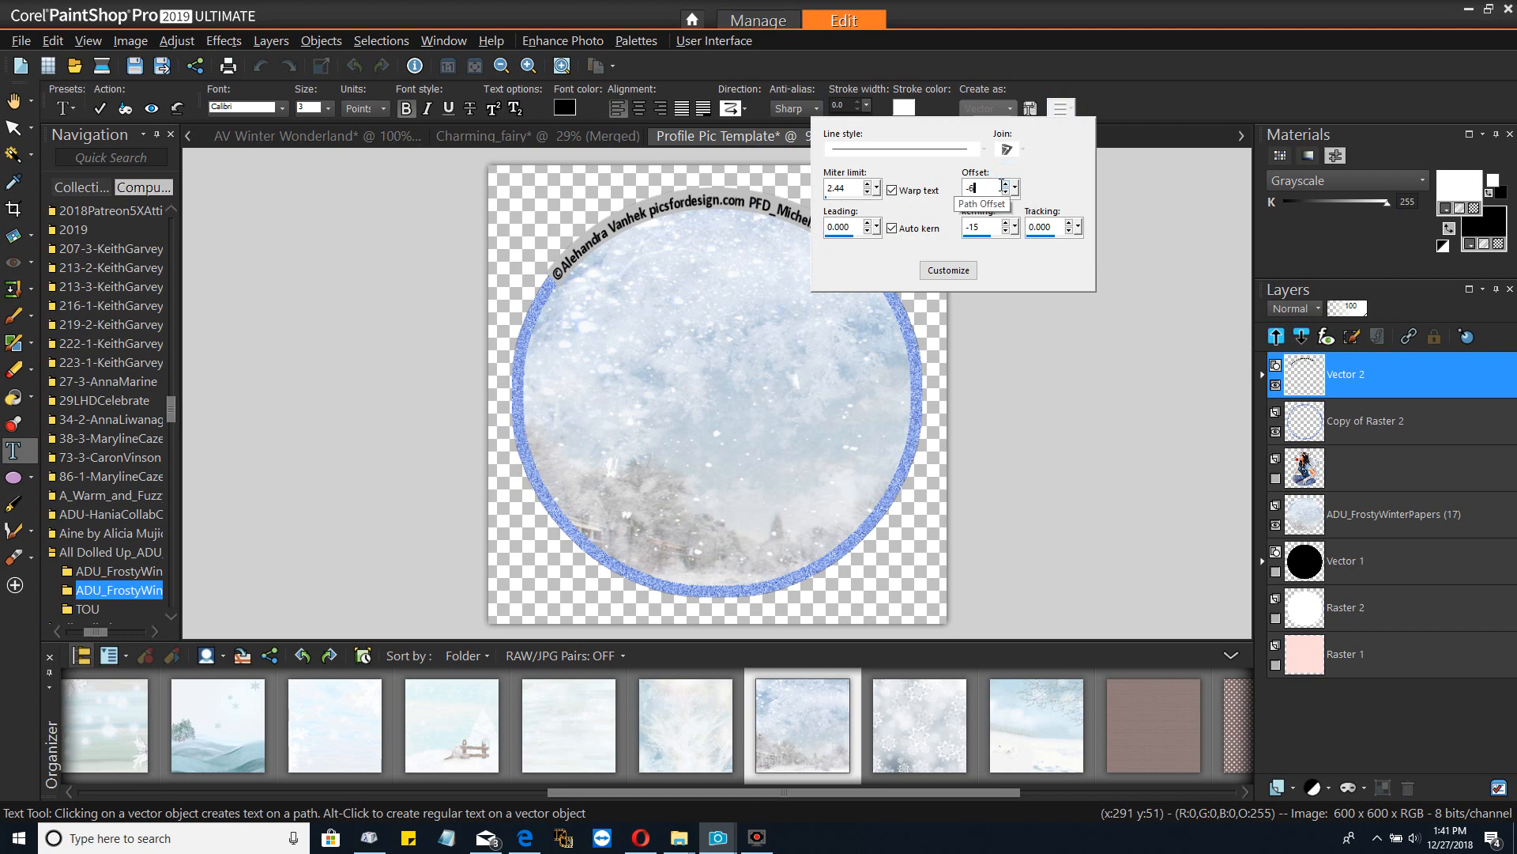
{"action": "left_click", "coordinate": [1002, 184]}
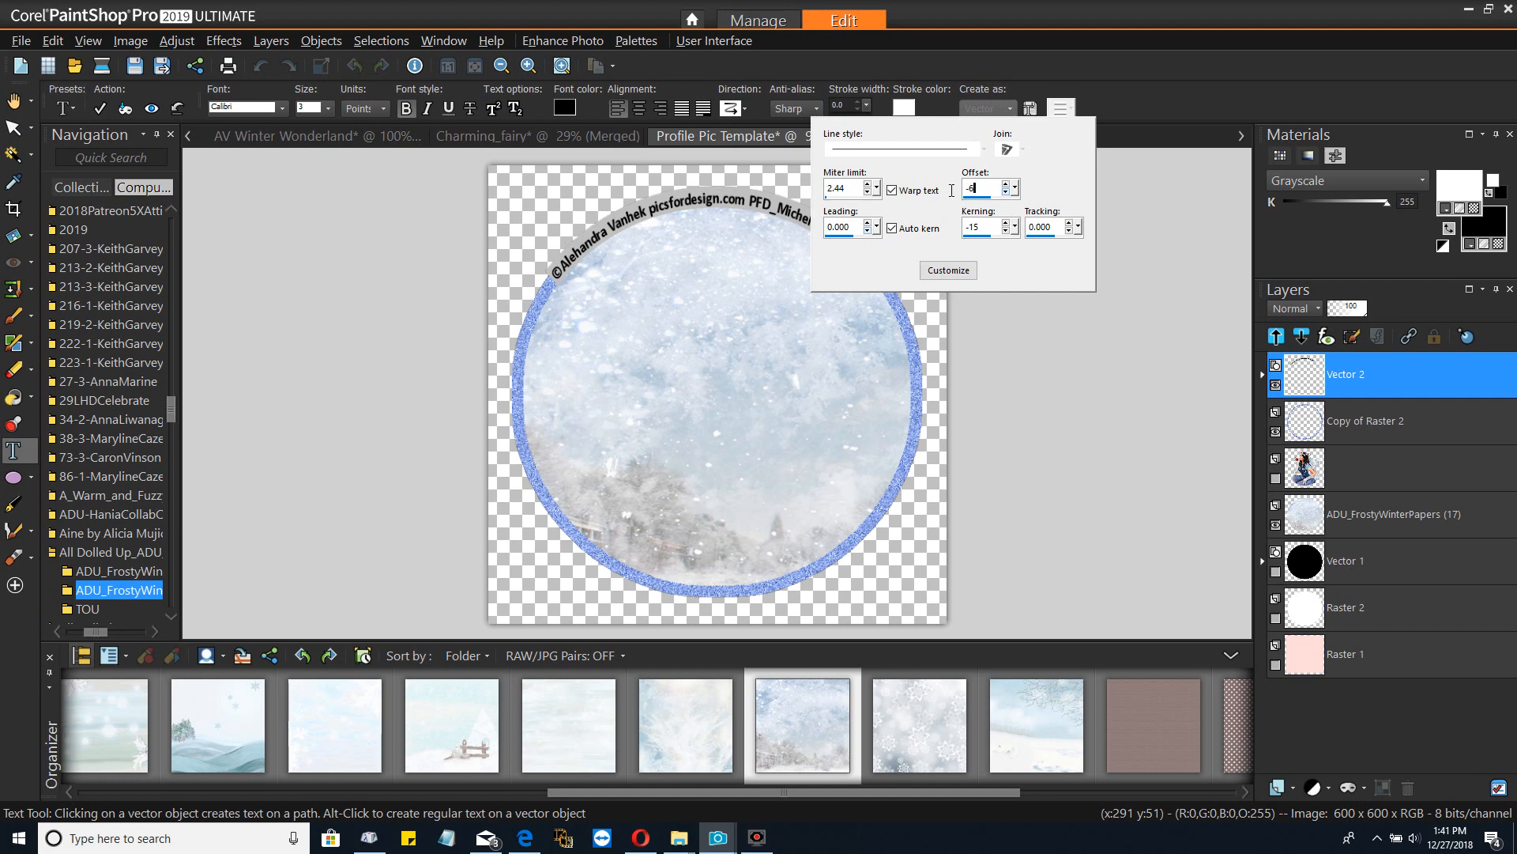
{"action": "left_click", "coordinate": [1008, 193]}
{"action": "left_click", "coordinate": [1007, 194]}
{"action": "left_click", "coordinate": [1006, 193]}
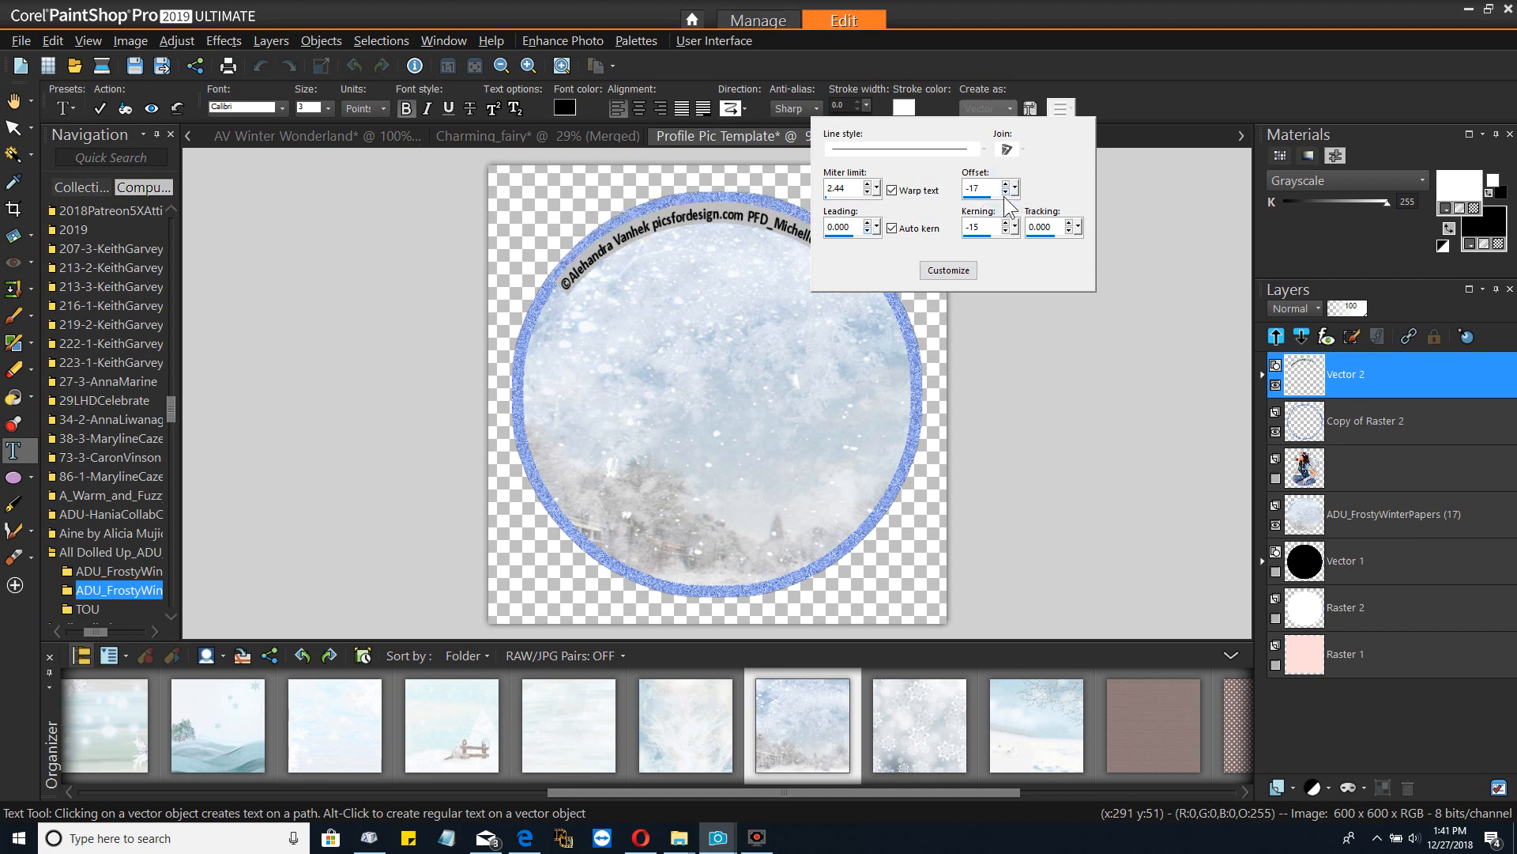
Set the copyright text's path offset to 0 and preview it on the ring
{"action": "left_click", "coordinate": [1004, 196]}
{"action": "left_click", "coordinate": [1005, 189]}
{"action": "left_click", "coordinate": [1005, 190]}
{"action": "double_click", "coordinate": [967, 188]}
{"action": "type", "text": "0"}
{"action": "left_click", "coordinate": [1003, 197]}
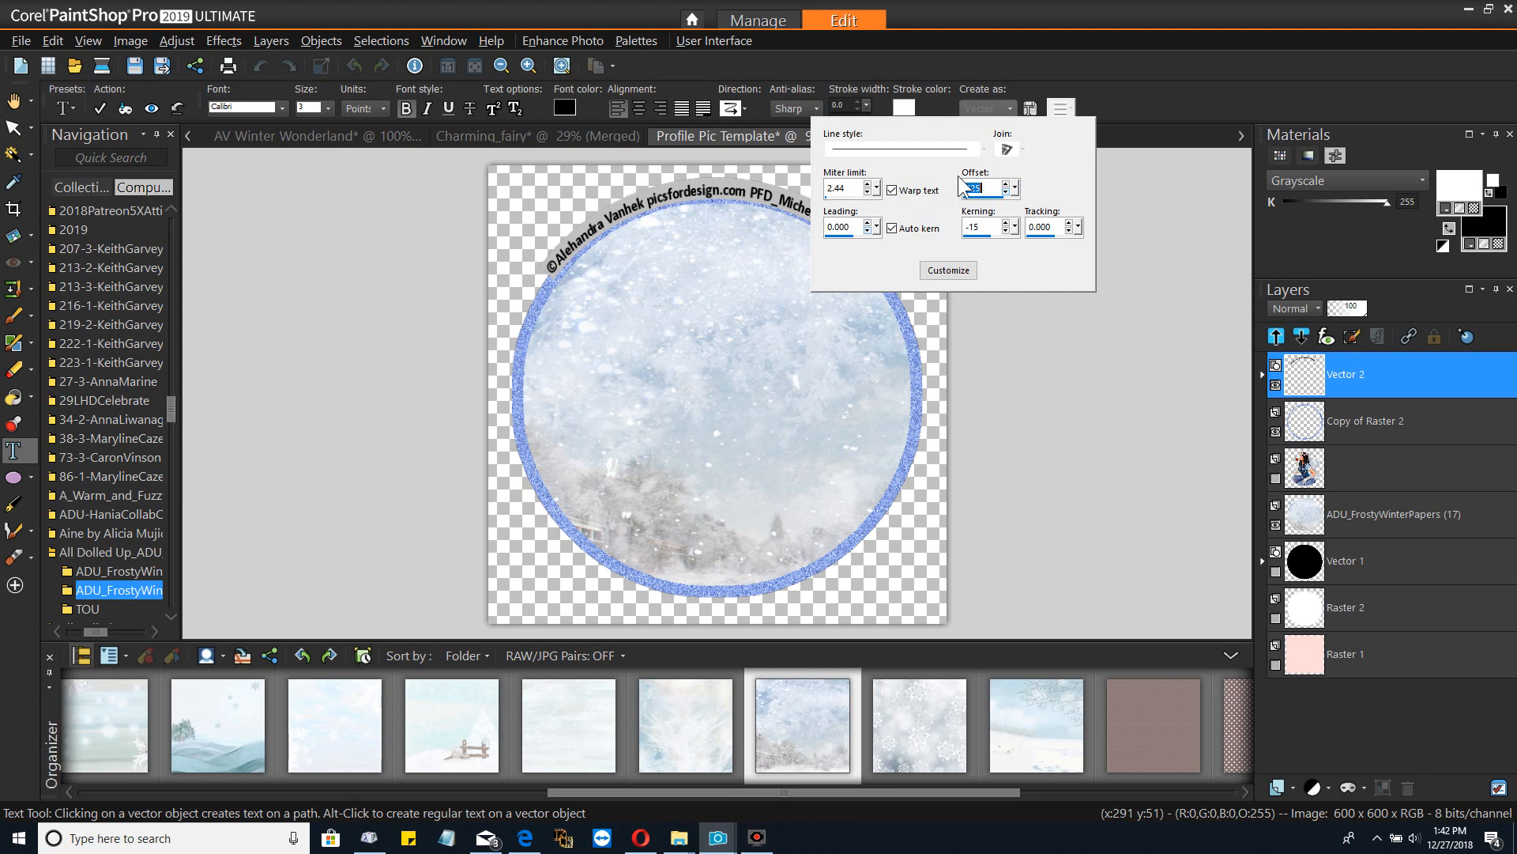
{"action": "type", "text": "1"}
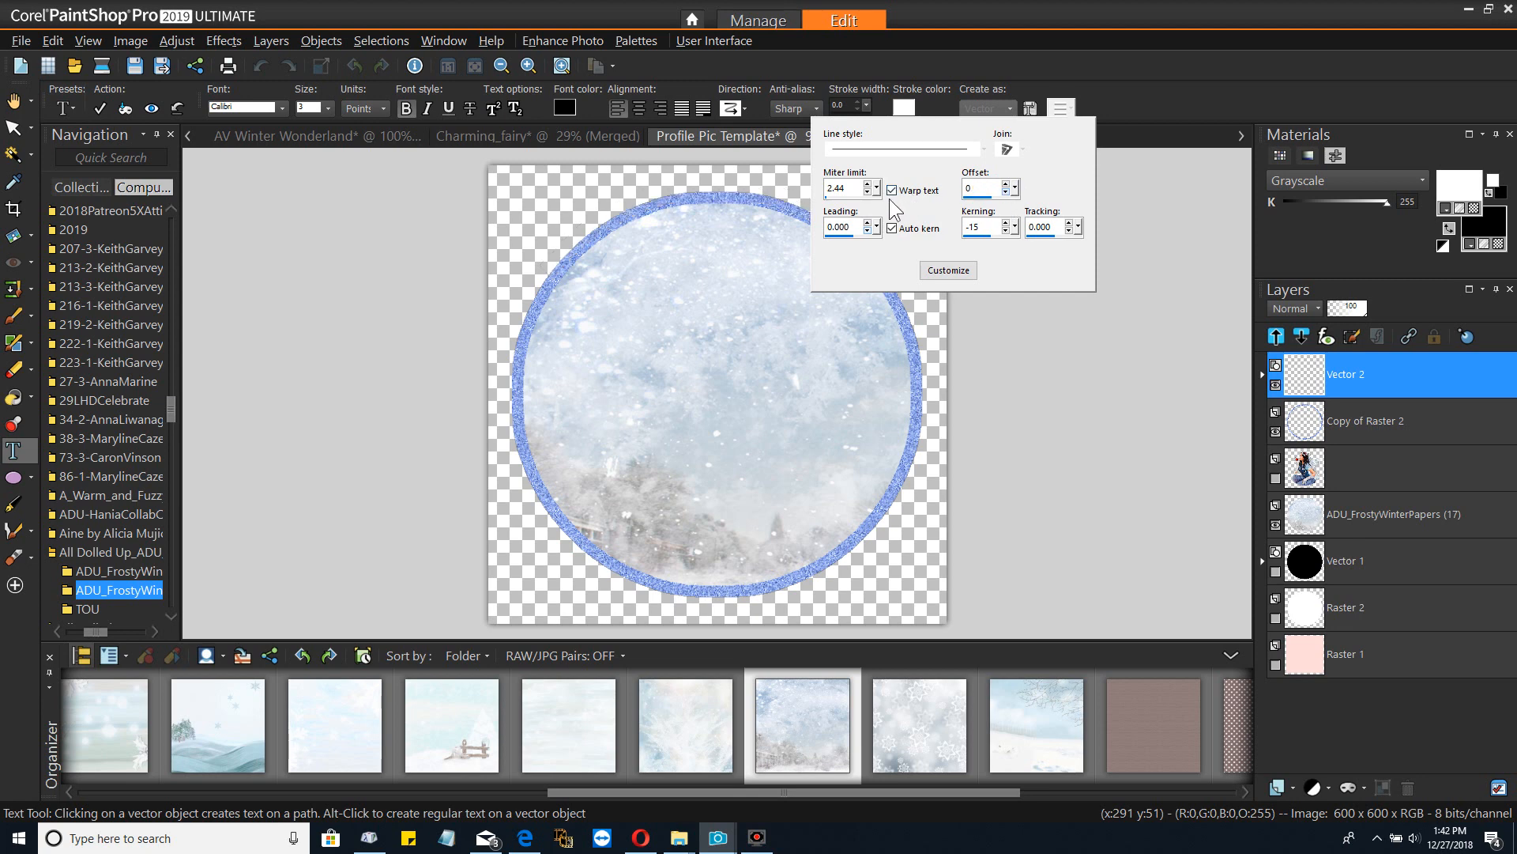
{"action": "left_click", "coordinate": [738, 189]}
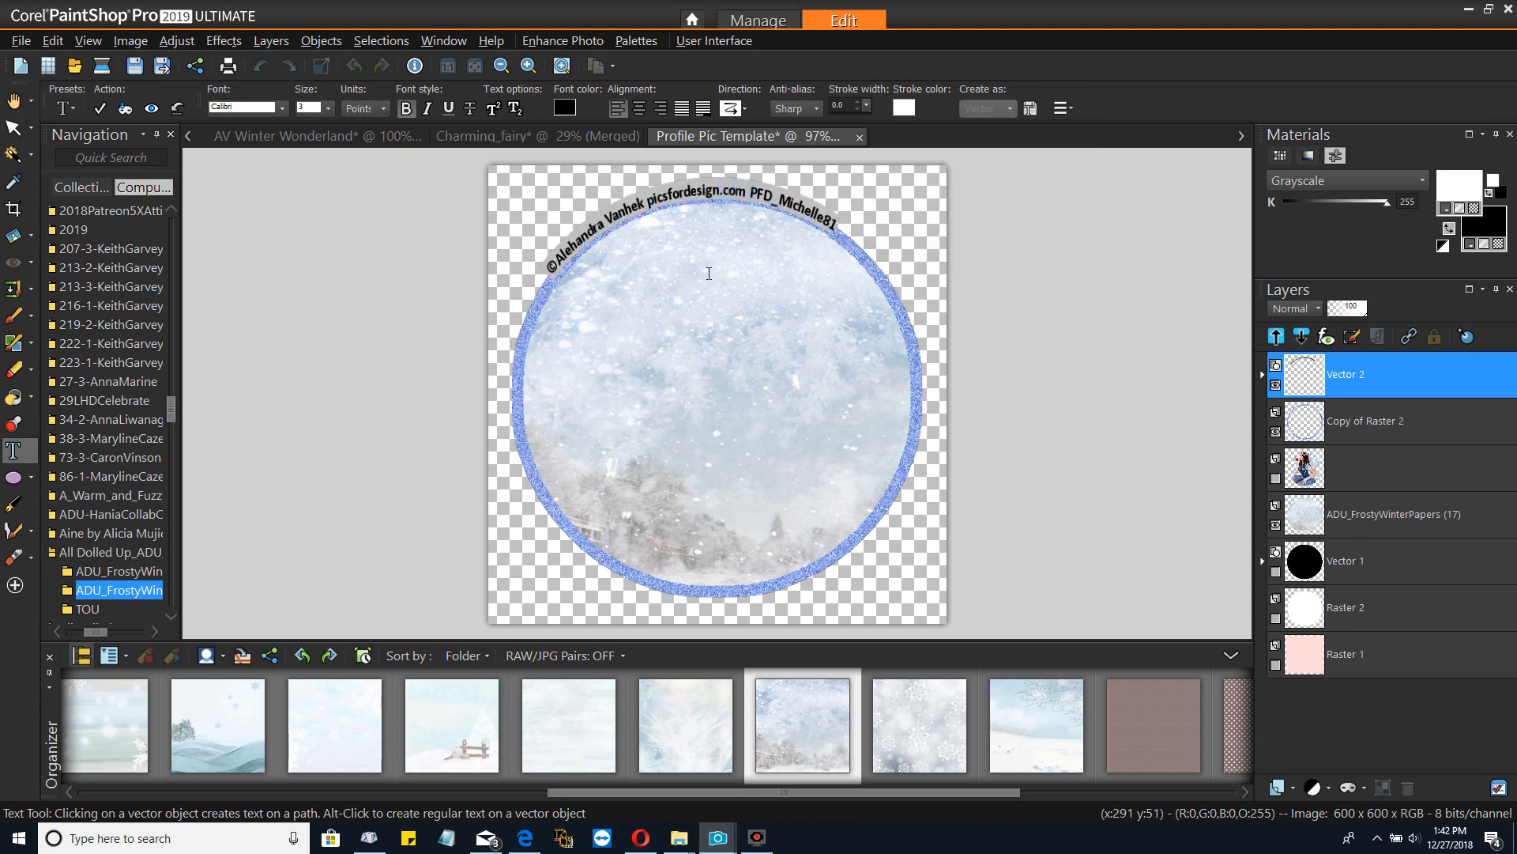
Set the copyright text's path offset to -4 and apply it to the text on the ring
{"action": "left_click", "coordinate": [1060, 108]}
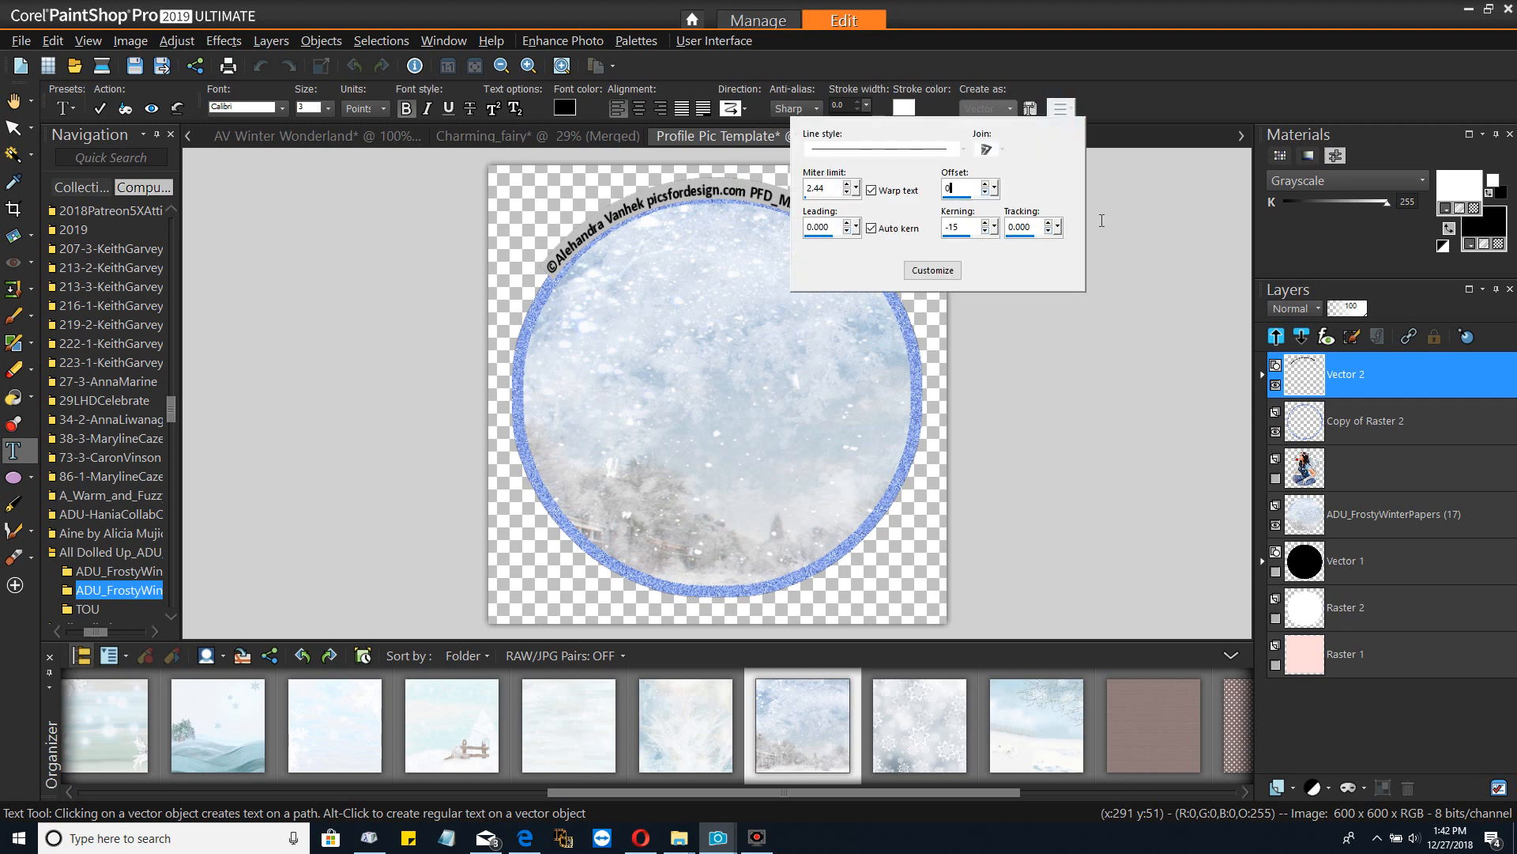
{"action": "left_click", "coordinate": [986, 193]}
{"action": "left_click", "coordinate": [987, 193]}
{"action": "left_click", "coordinate": [986, 193]}
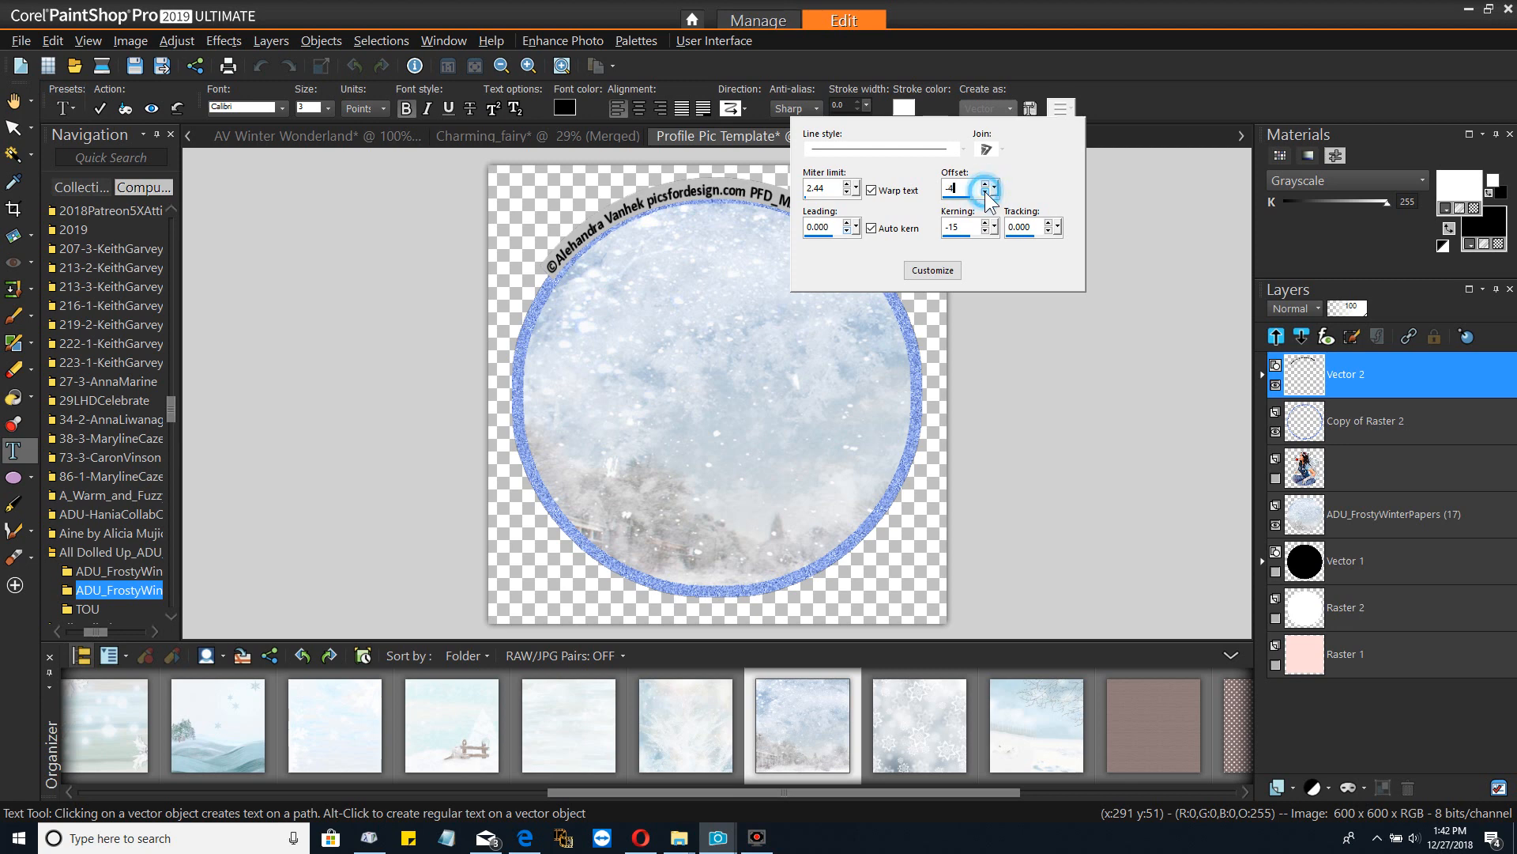
{"action": "left_click", "coordinate": [785, 290]}
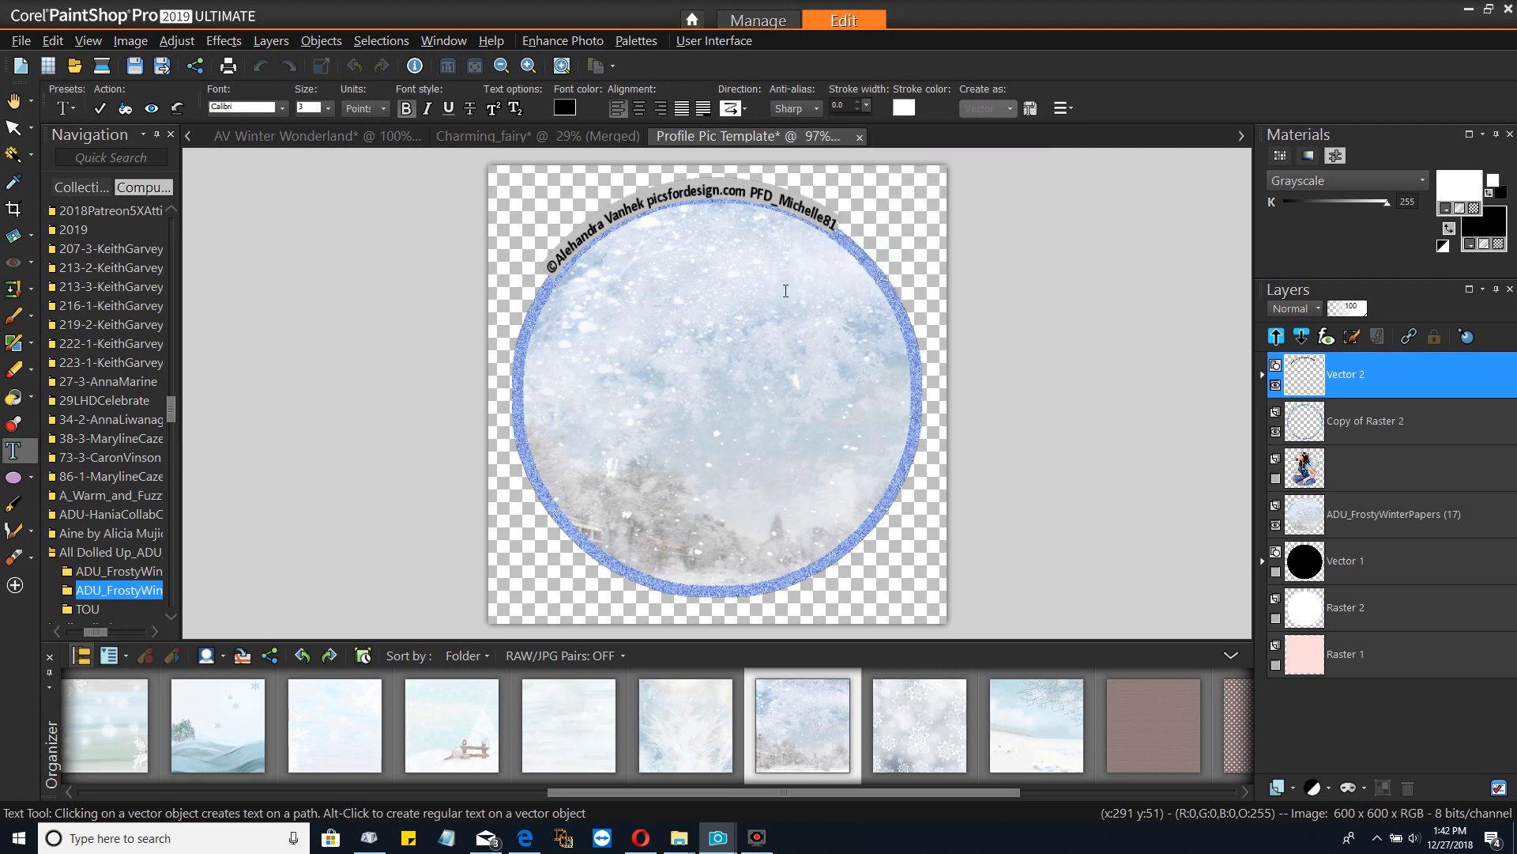
{"action": "left_click", "coordinate": [809, 259]}
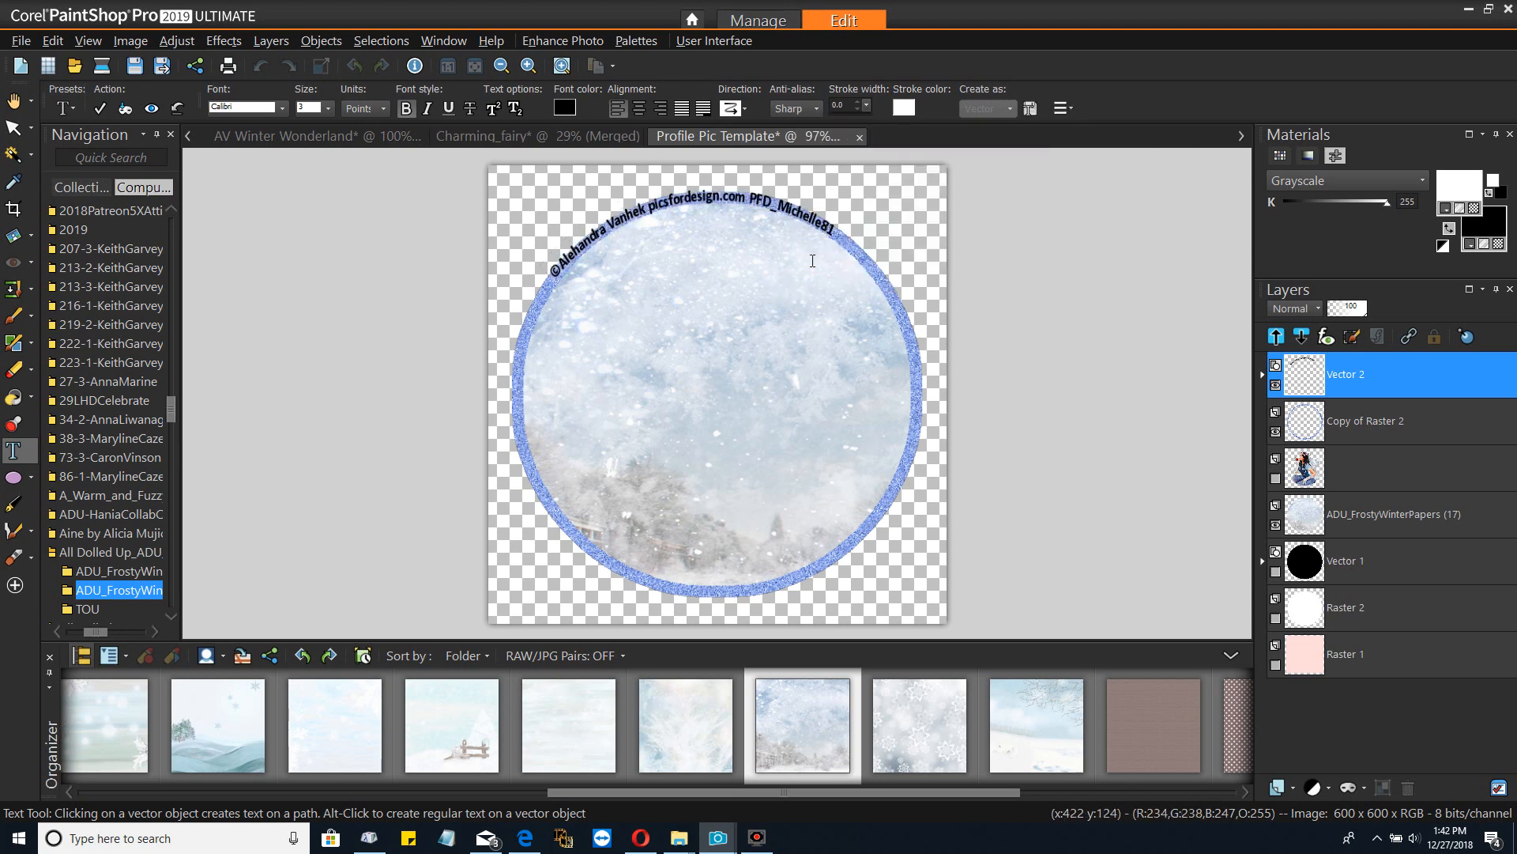
Reselect the curved copyright text, set its path offset to -5 and apply it on the ring
{"action": "left_click", "coordinate": [672, 212]}
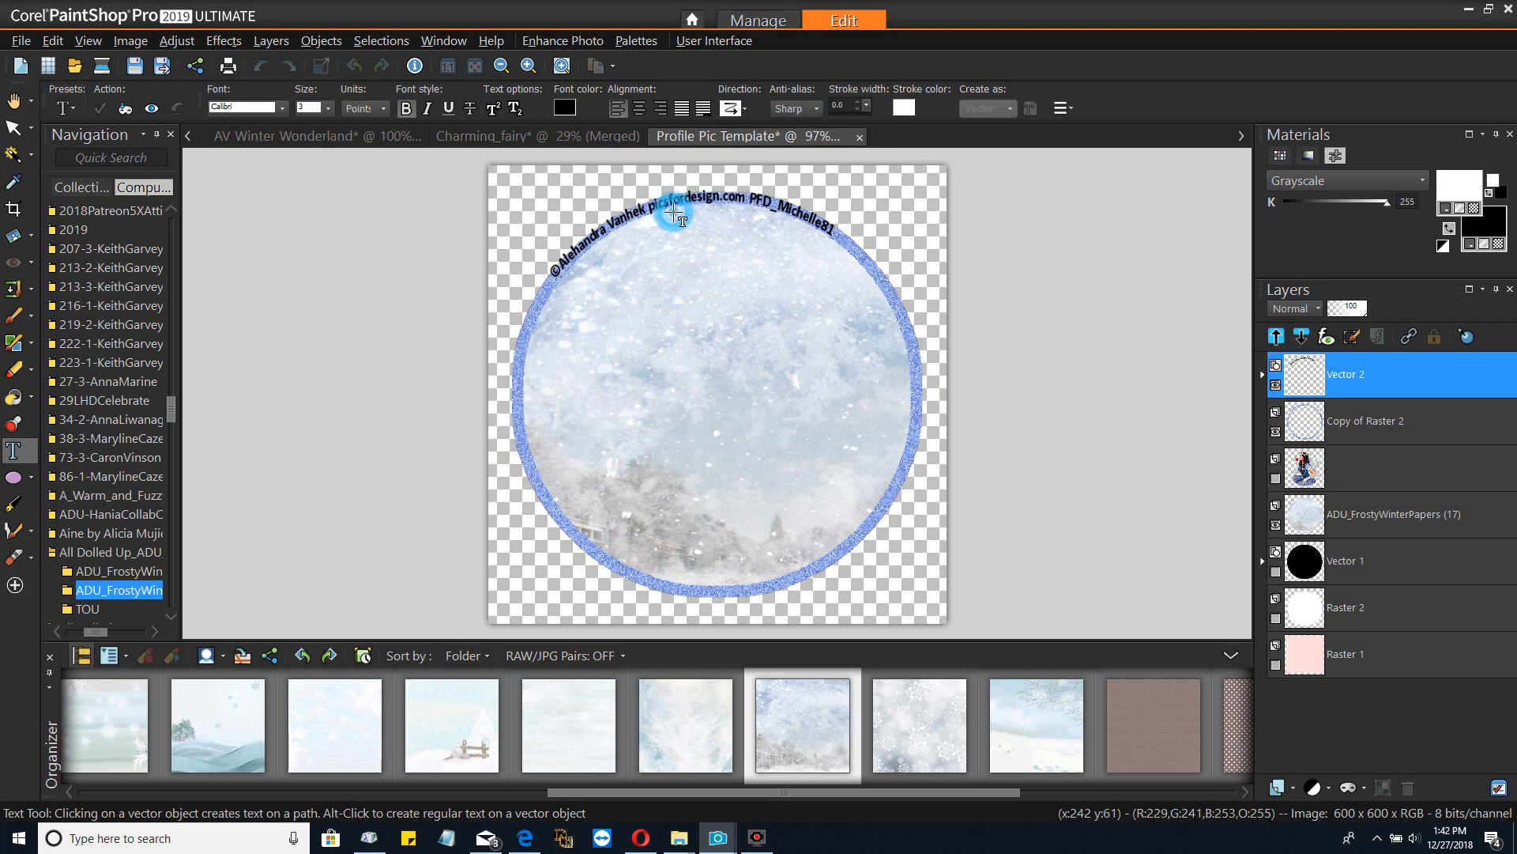
{"action": "left_click", "coordinate": [682, 190]}
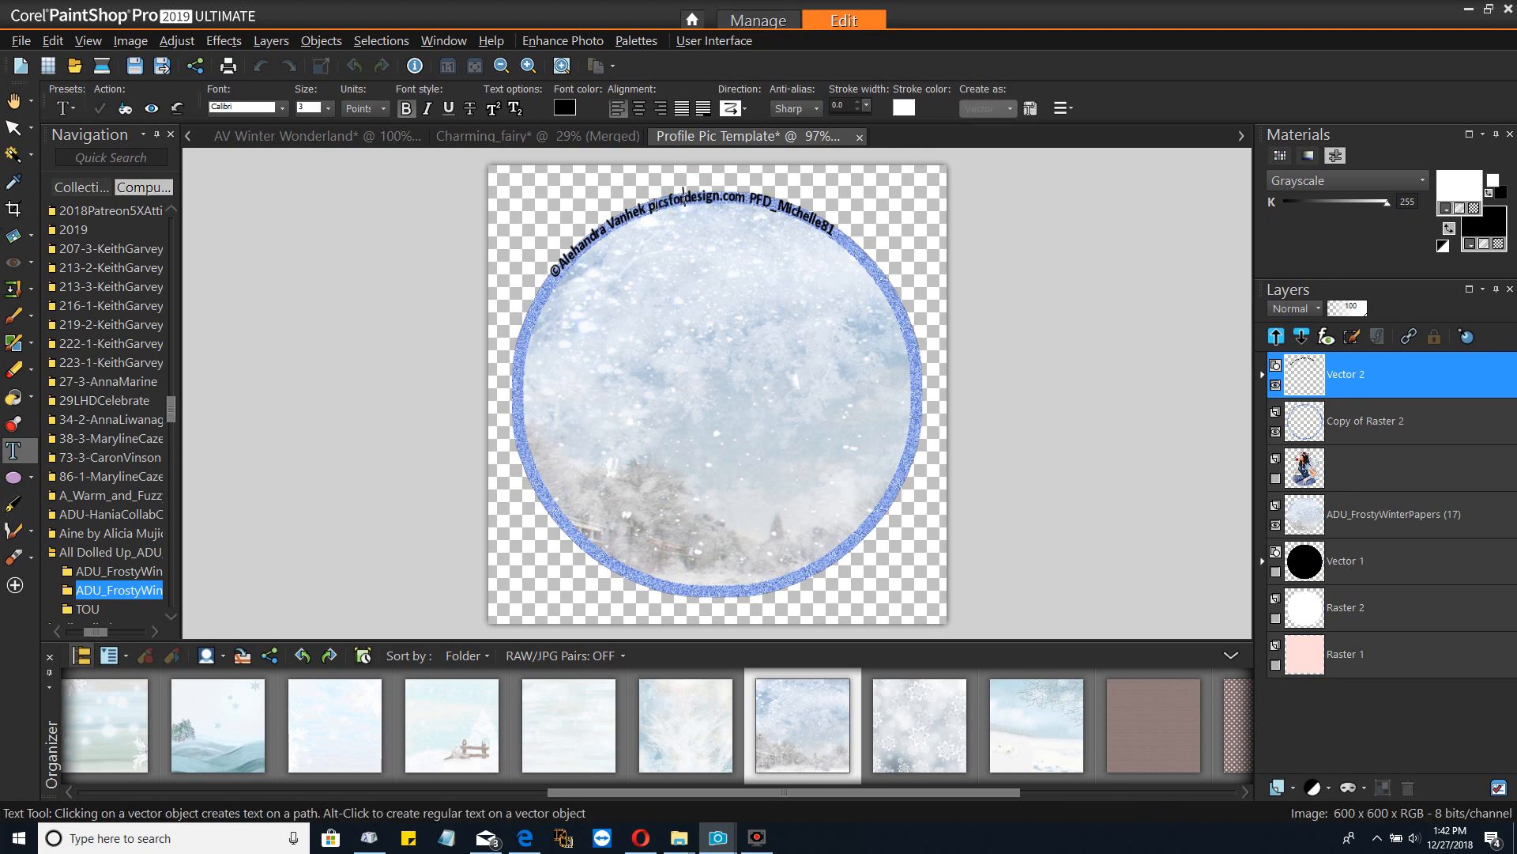
{"action": "triple_click", "coordinate": [654, 203]}
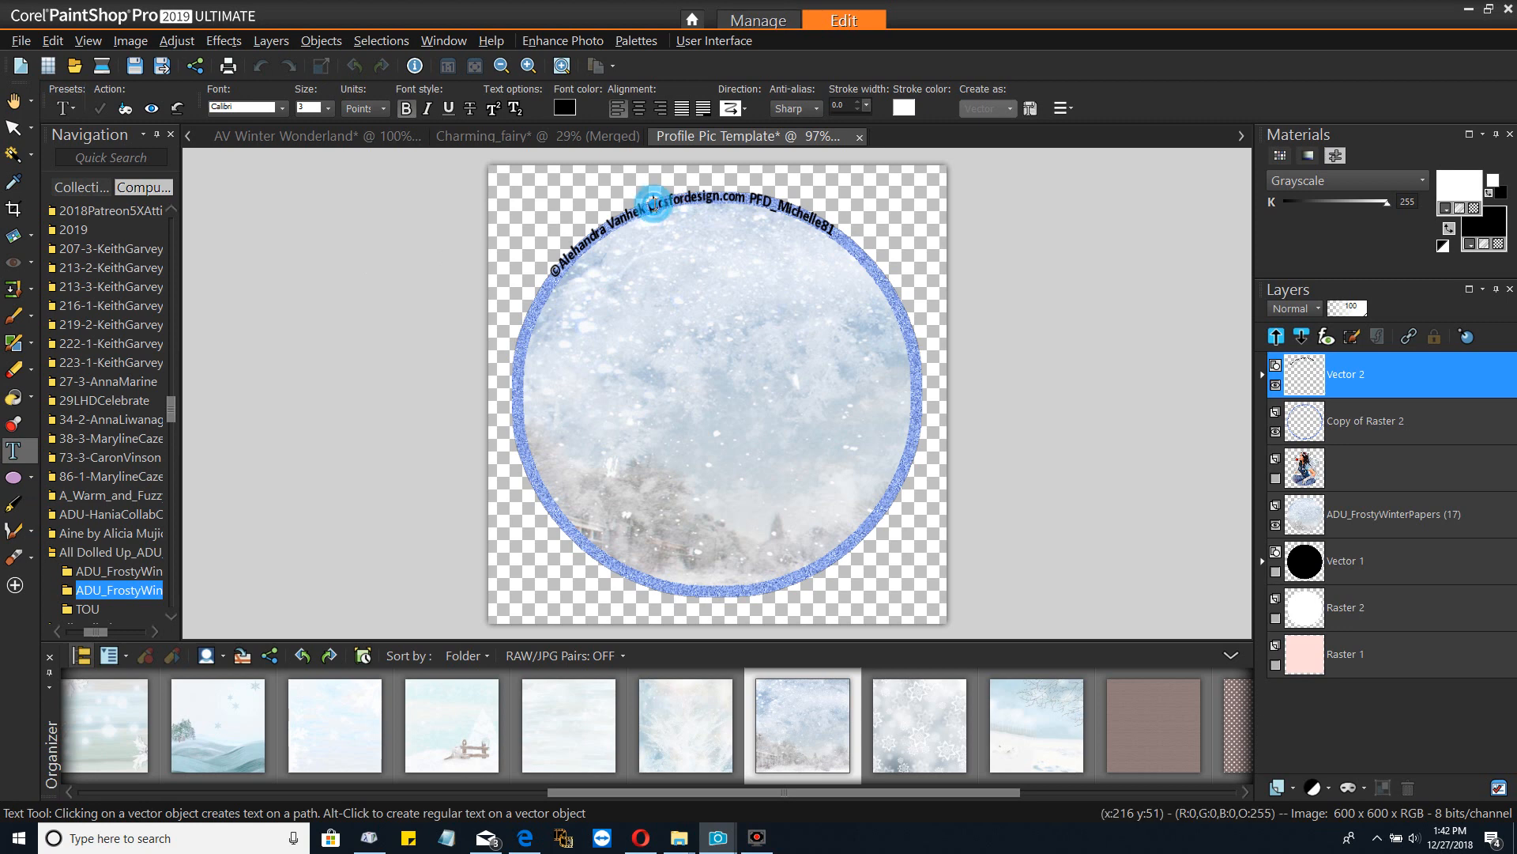
{"action": "left_click", "coordinate": [1061, 112]}
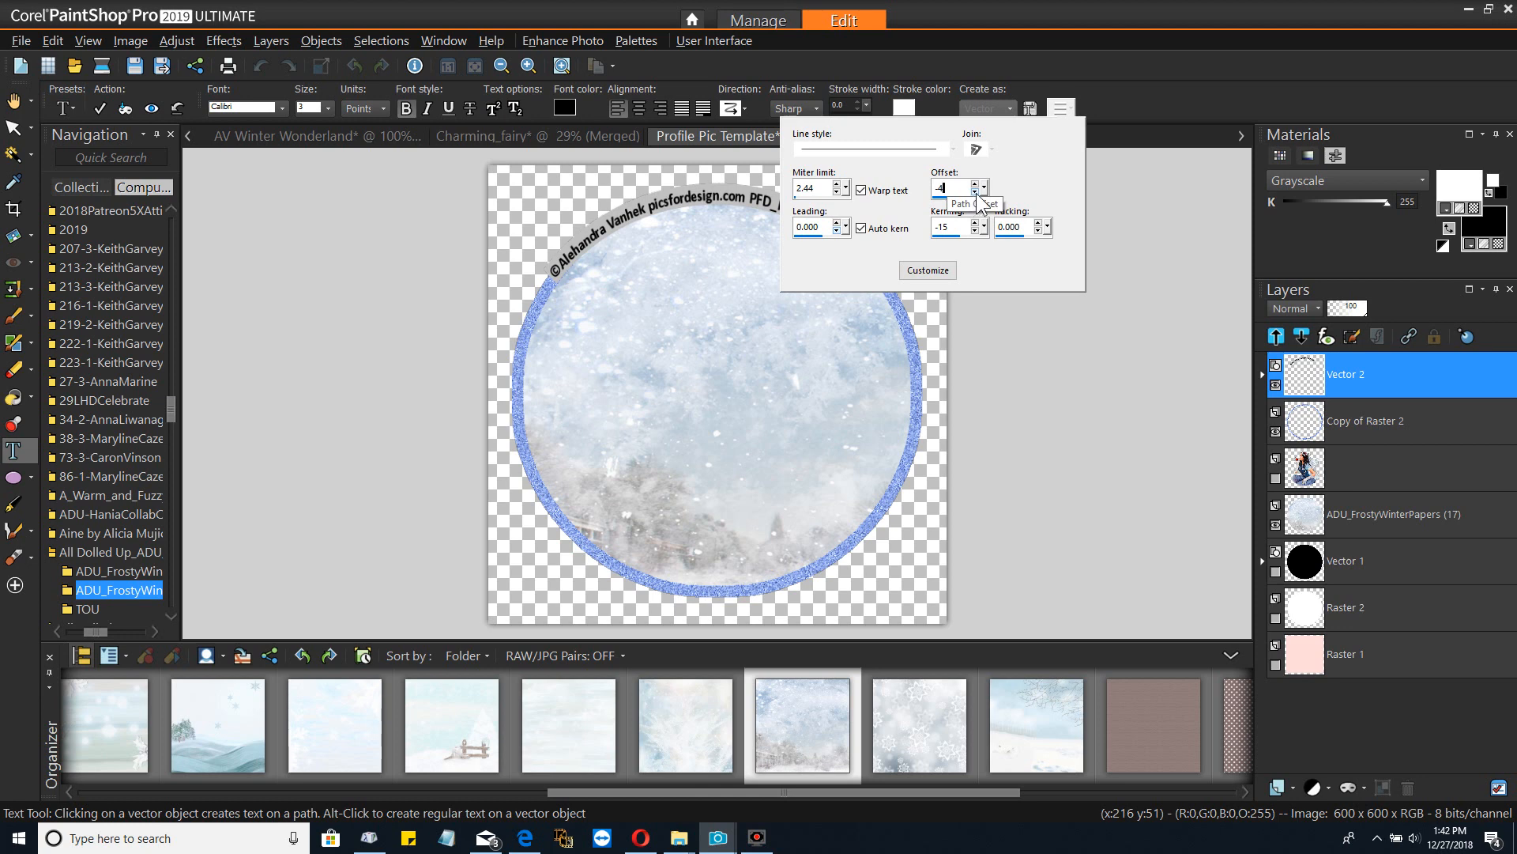
{"action": "left_click", "coordinate": [976, 192]}
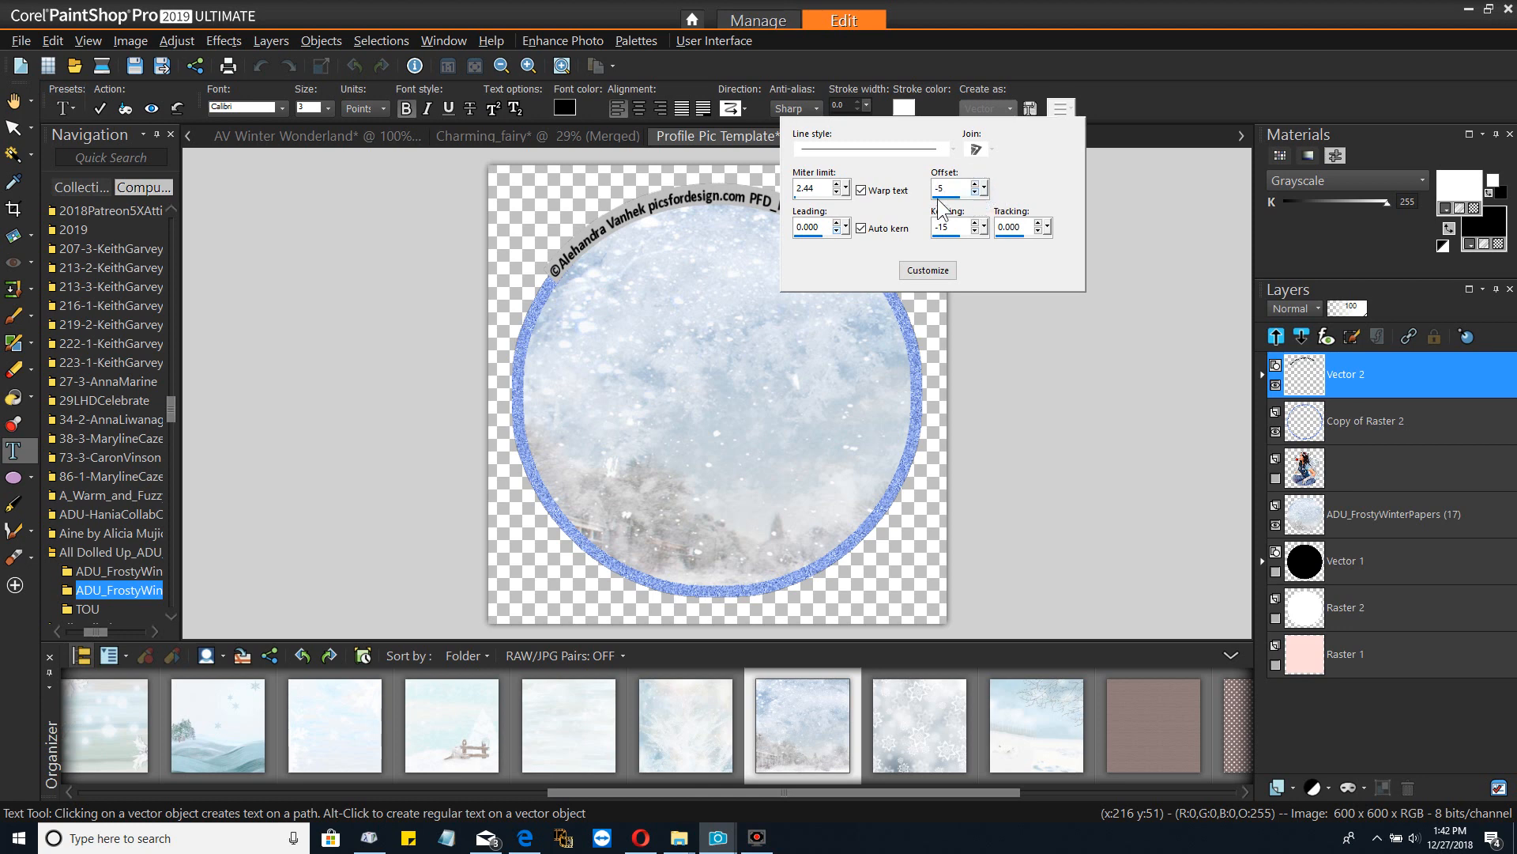
{"action": "left_click", "coordinate": [656, 364]}
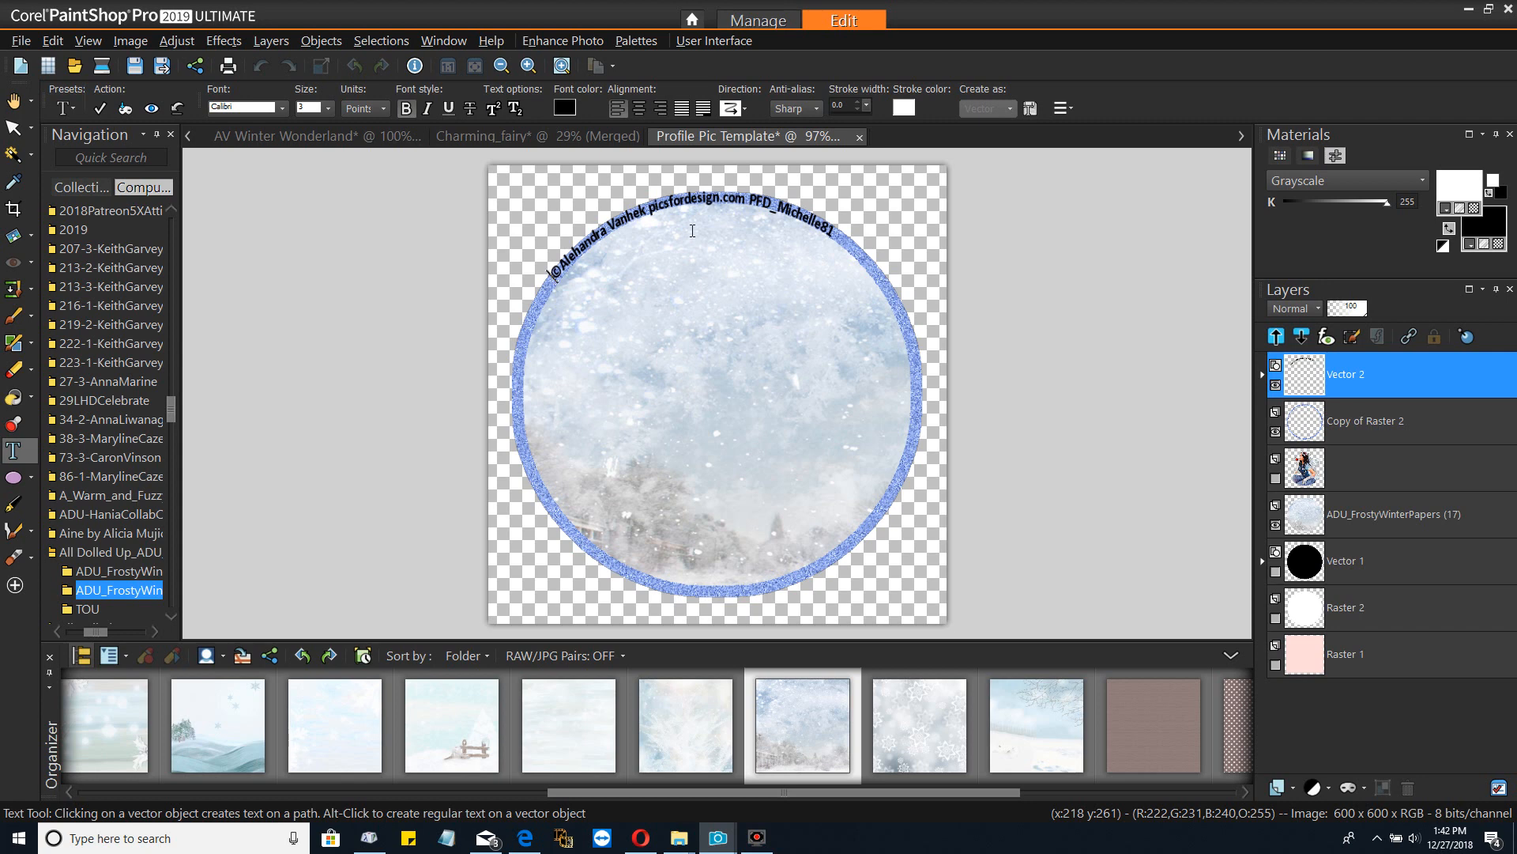
Slide the copyright text with the Pick tool from the ring's upper arc around to its lower-left arc
{"action": "left_click", "coordinate": [12, 126]}
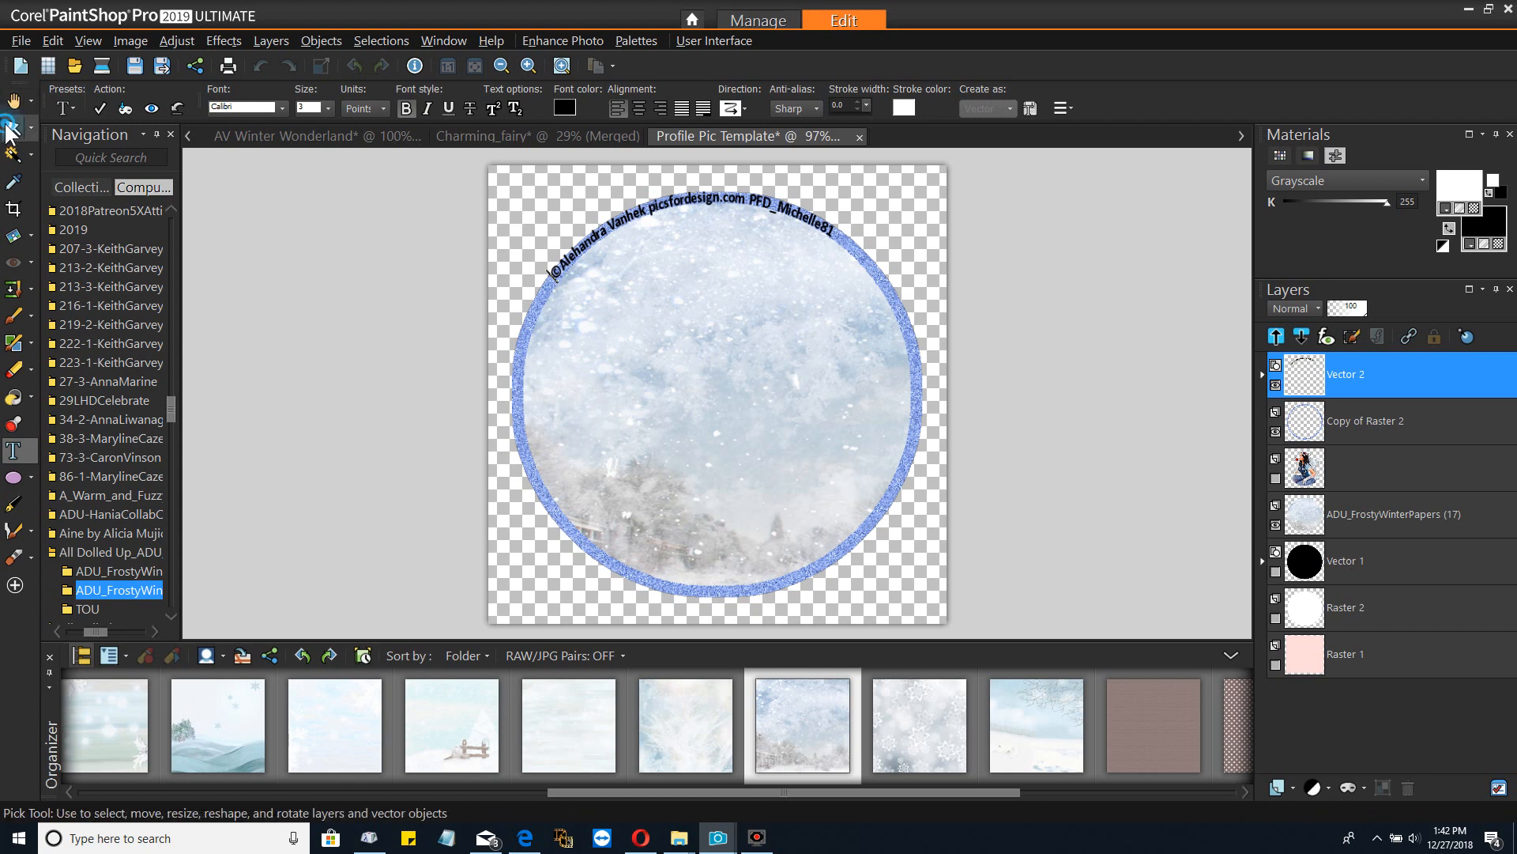
{"action": "left_click", "coordinate": [618, 231]}
{"action": "left_click", "coordinate": [690, 235]}
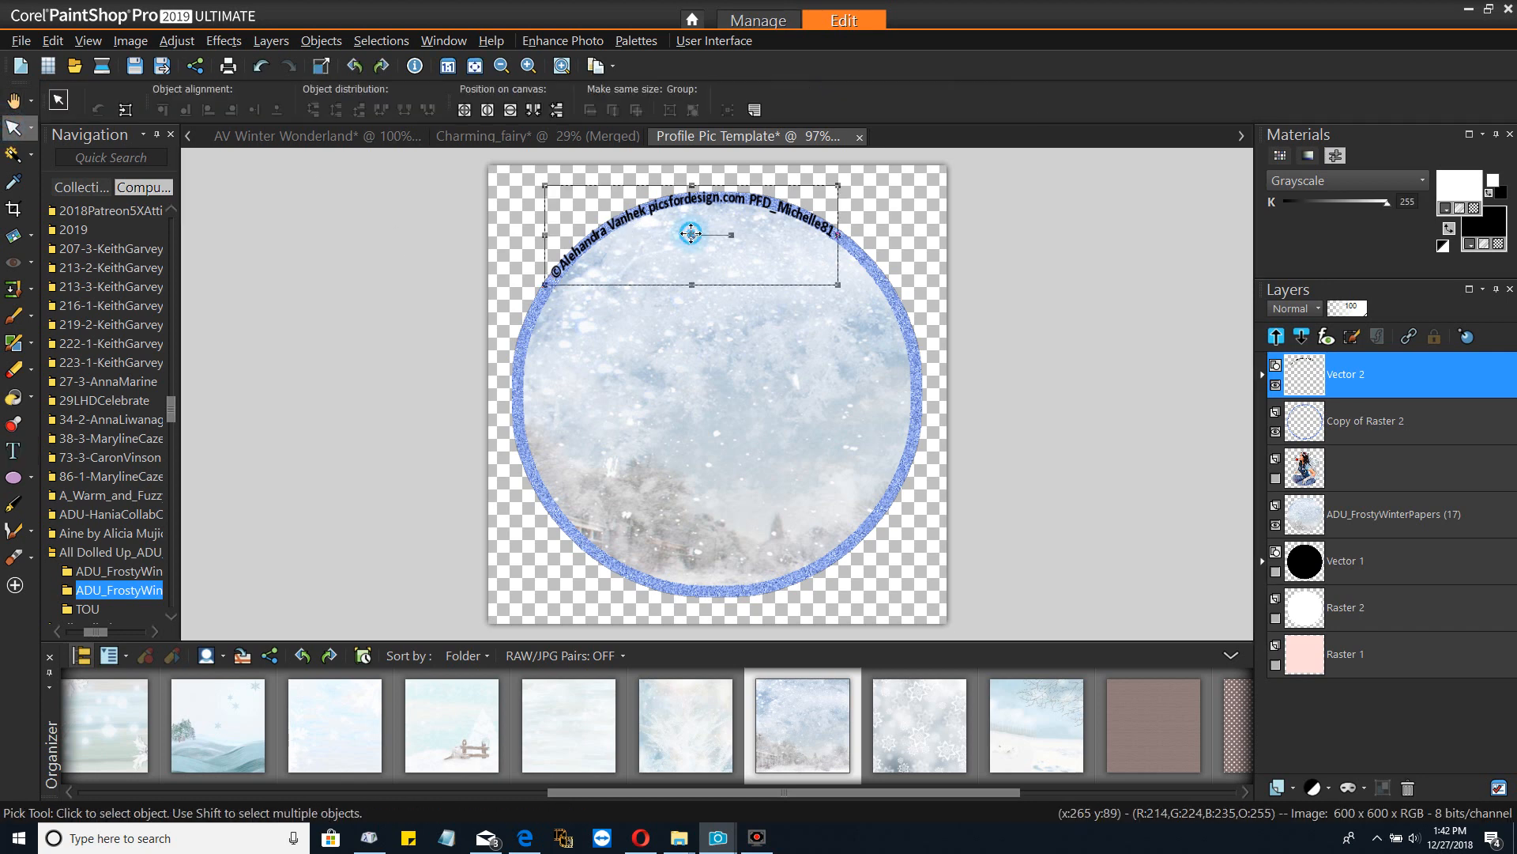
{"action": "left_click_drag", "start_coordinate": [587, 347], "coordinate": [627, 444]}
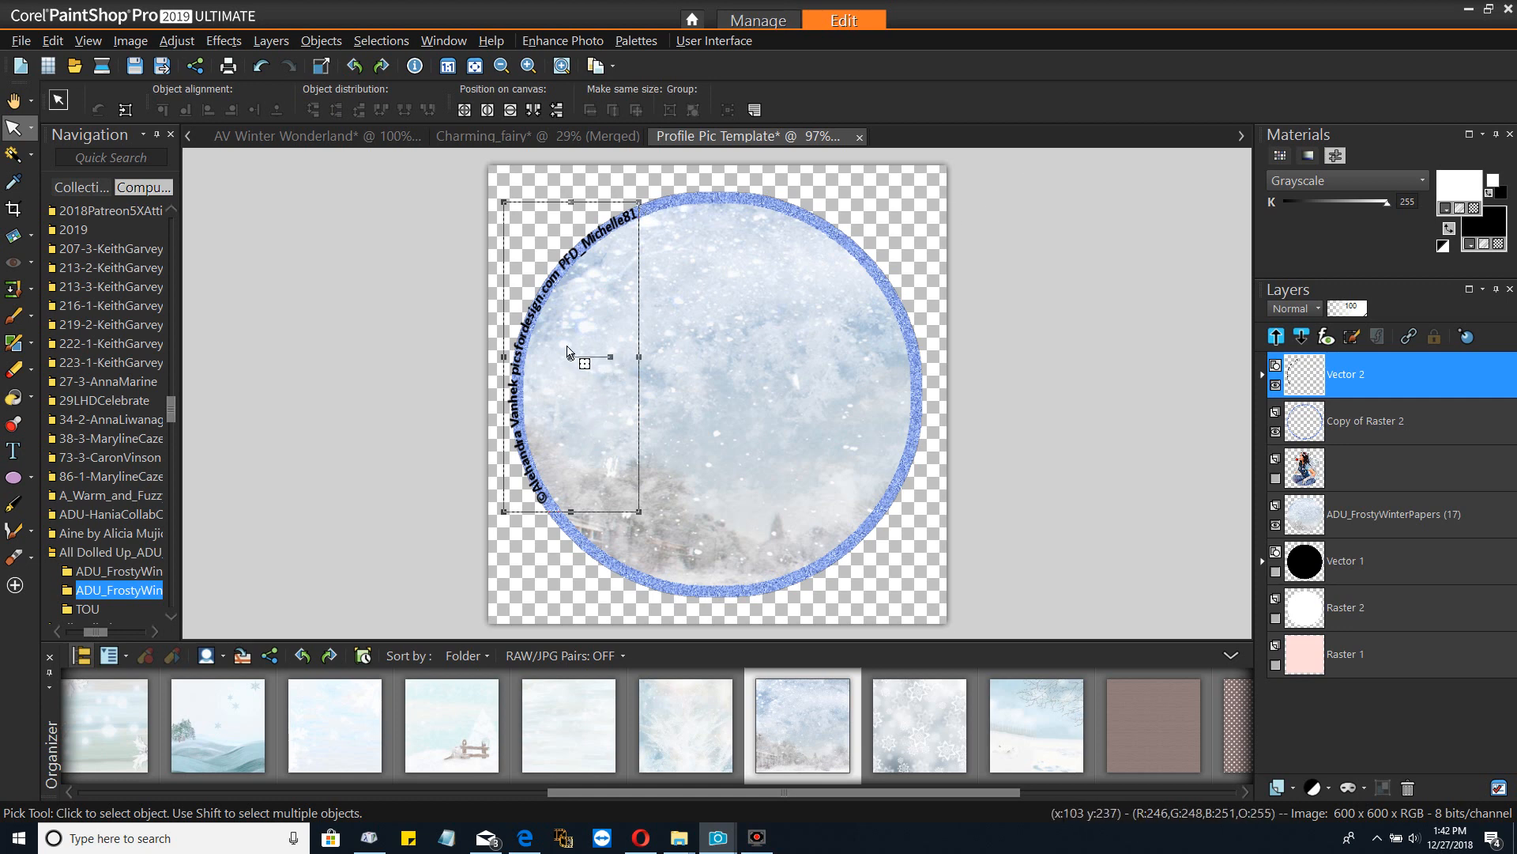
{"action": "left_click_drag", "start_coordinate": [571, 355], "coordinate": [685, 485]}
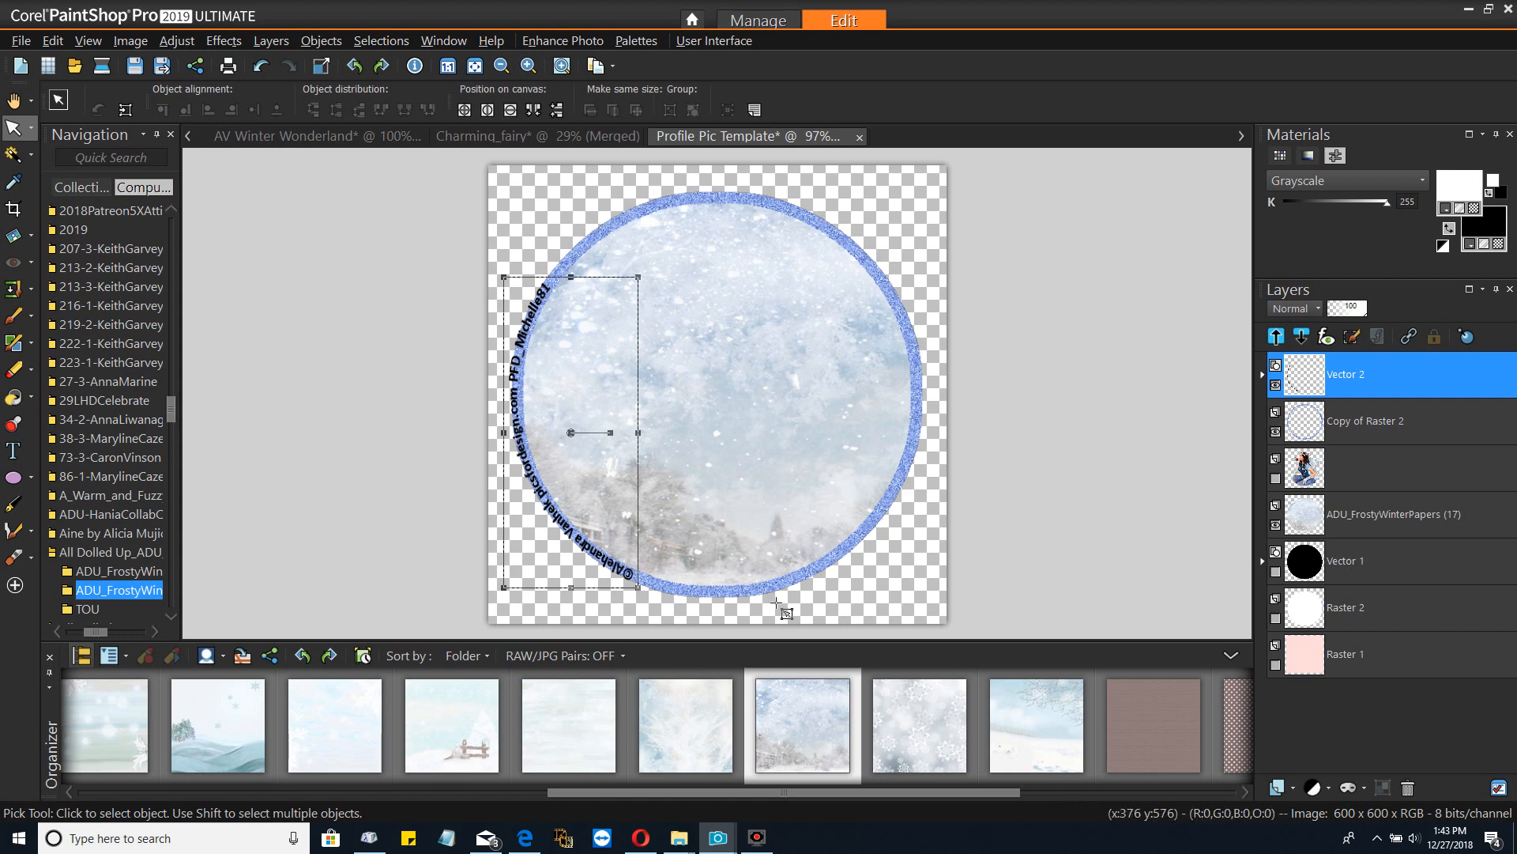
Move the copyright text farther along the ring until it sits centred on the bottom arc
{"action": "left_click", "coordinate": [573, 434]}
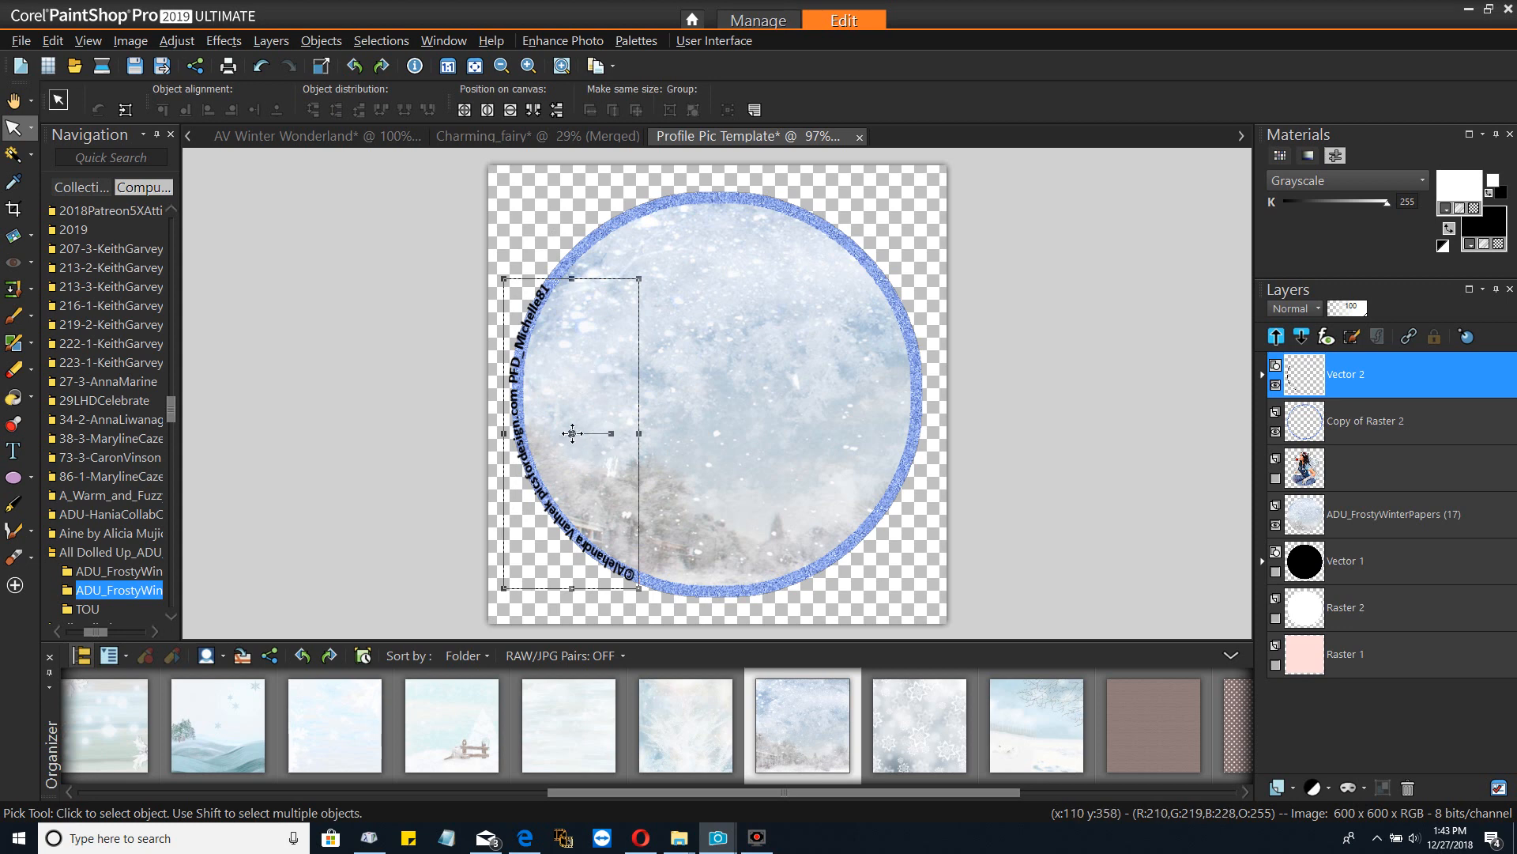
{"action": "left_click", "coordinate": [572, 424]}
{"action": "left_click", "coordinate": [558, 516]}
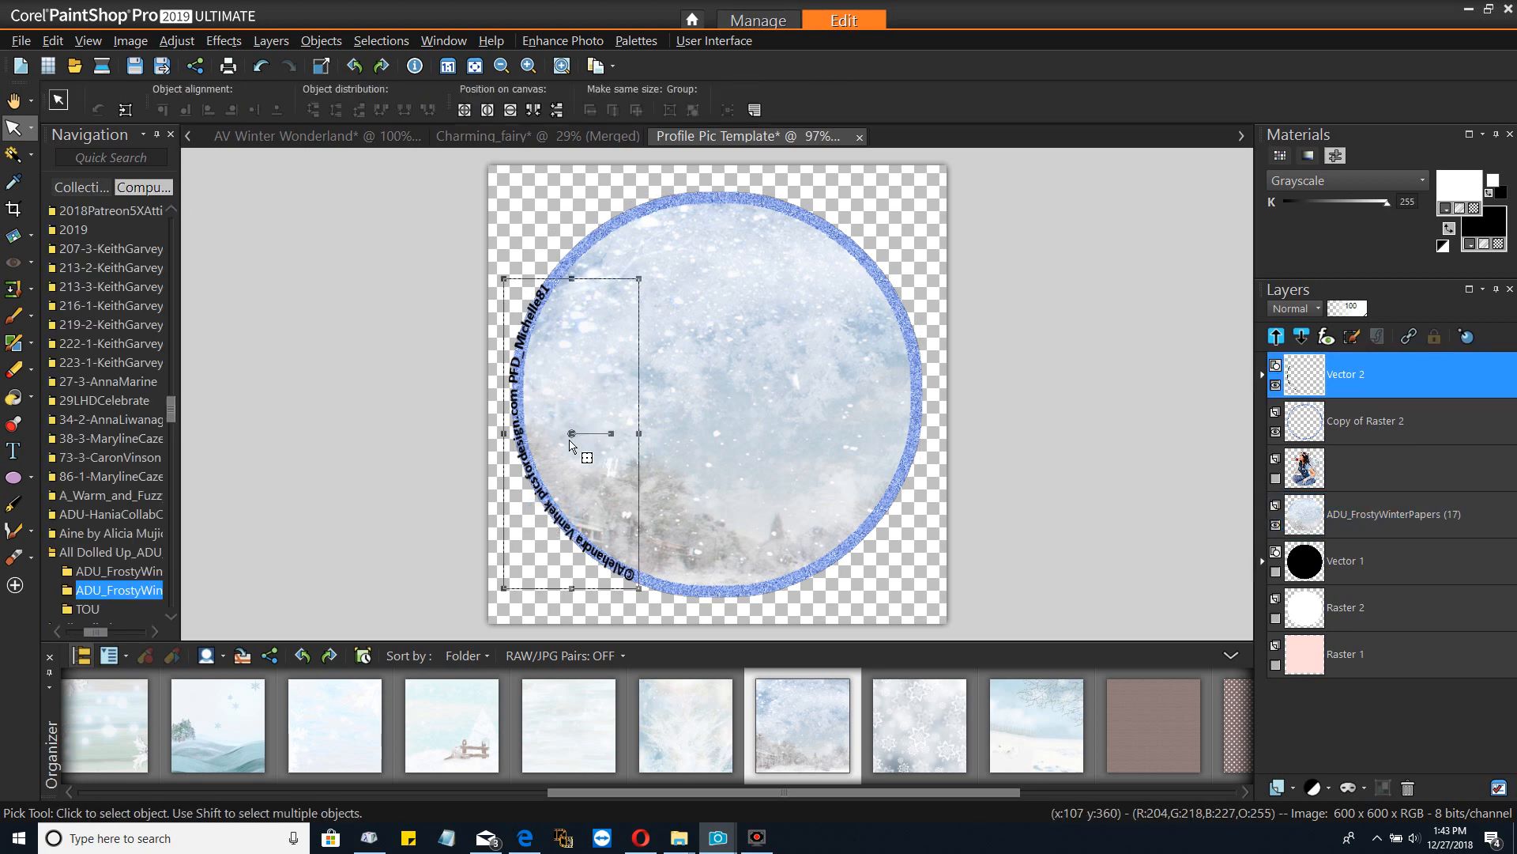
{"action": "left_click_drag", "start_coordinate": [573, 440], "coordinate": [670, 557]}
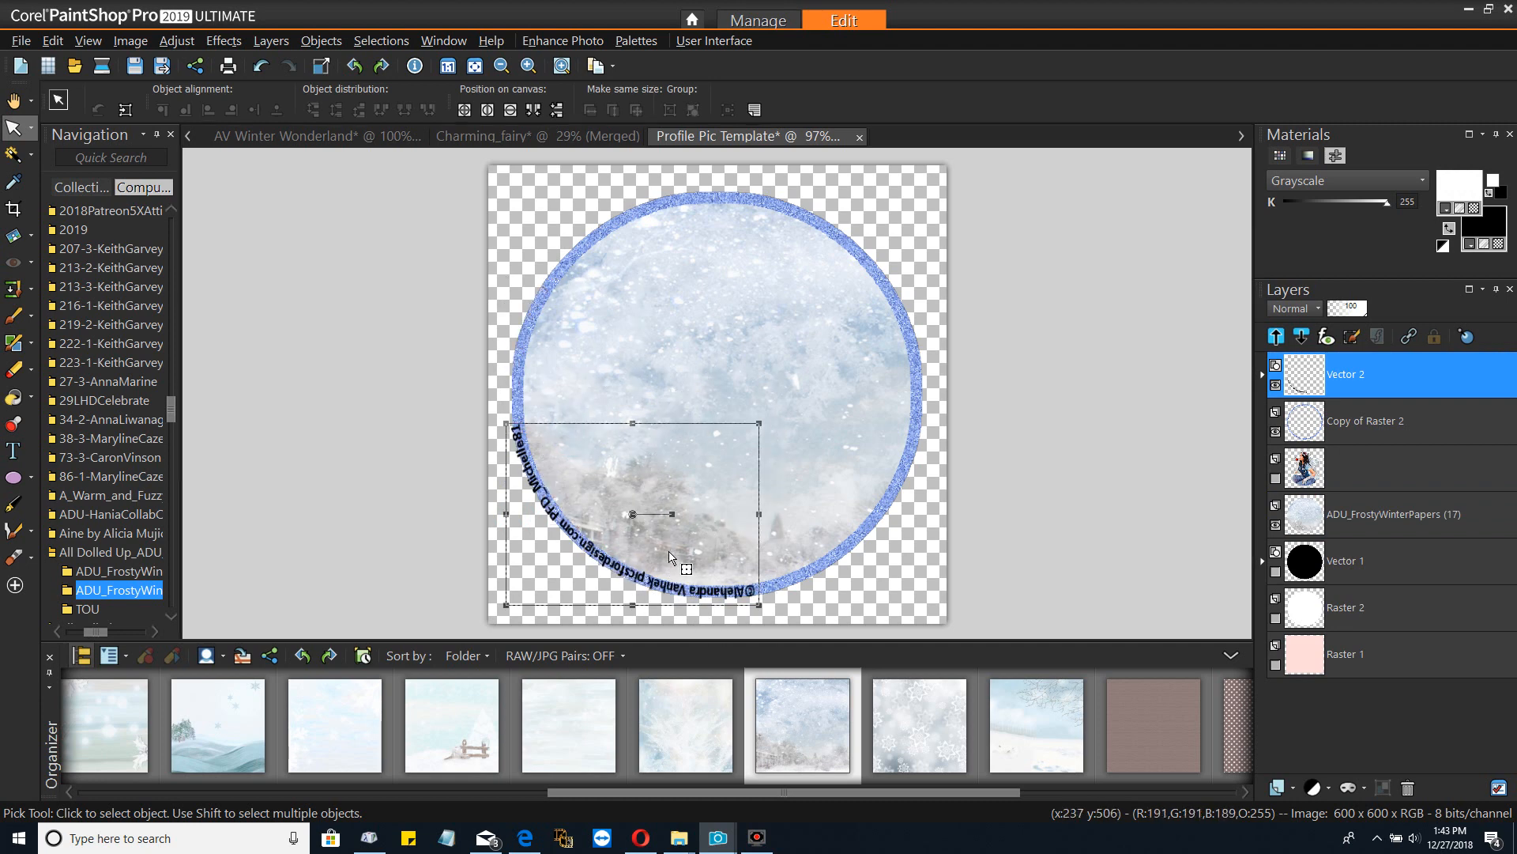
{"action": "left_click", "coordinate": [633, 516]}
{"action": "left_click", "coordinate": [740, 534]}
{"action": "left_click_drag", "start_coordinate": [735, 535], "coordinate": [771, 567]}
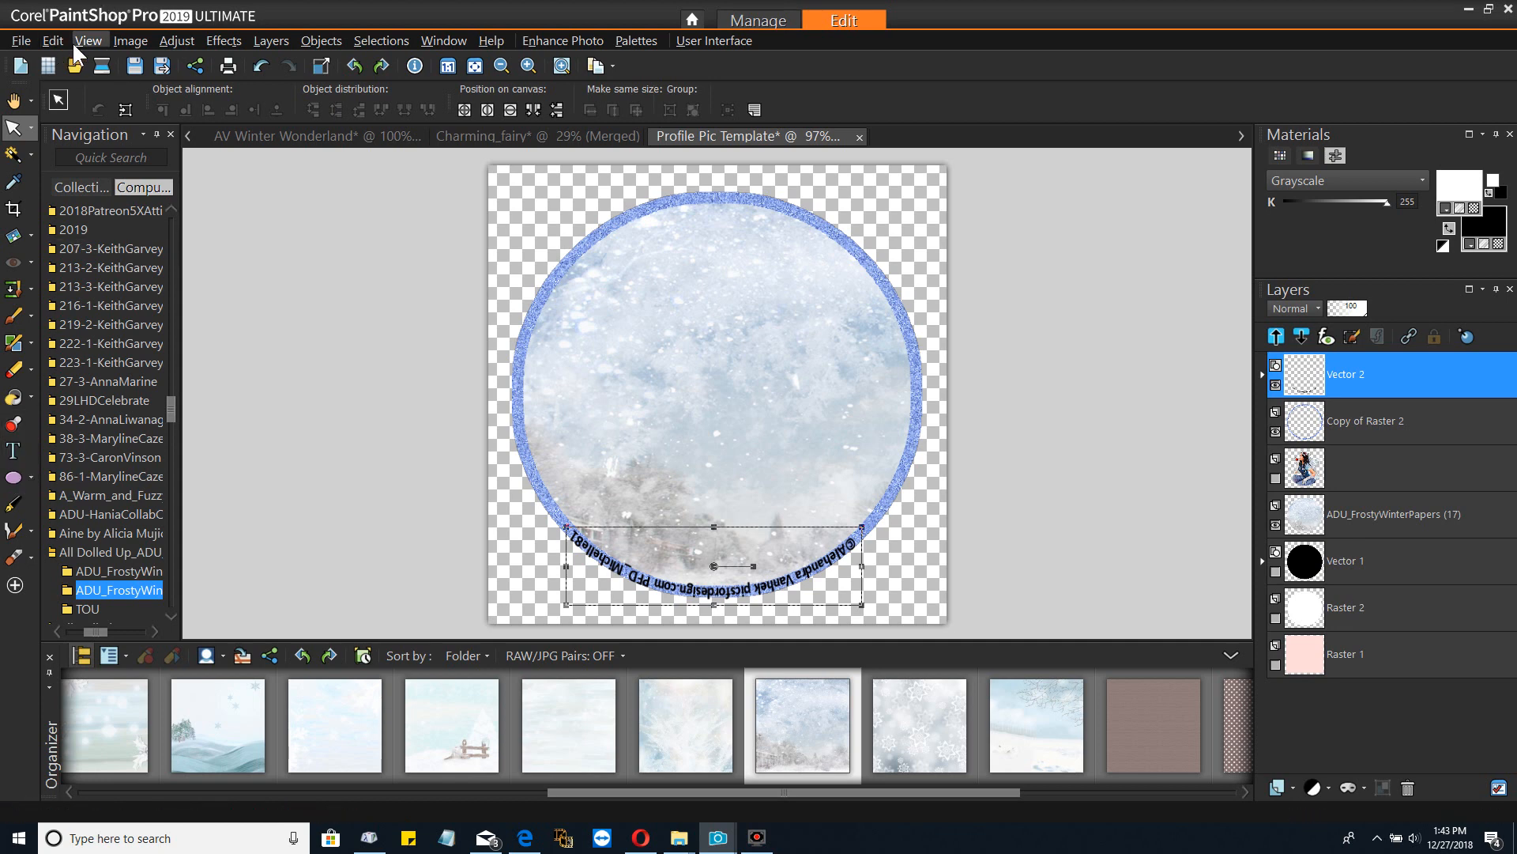
Try a horizontal flip and a horizontal canvas distribution on the copyright text, undoing the flip
{"action": "left_click", "coordinate": [131, 42]}
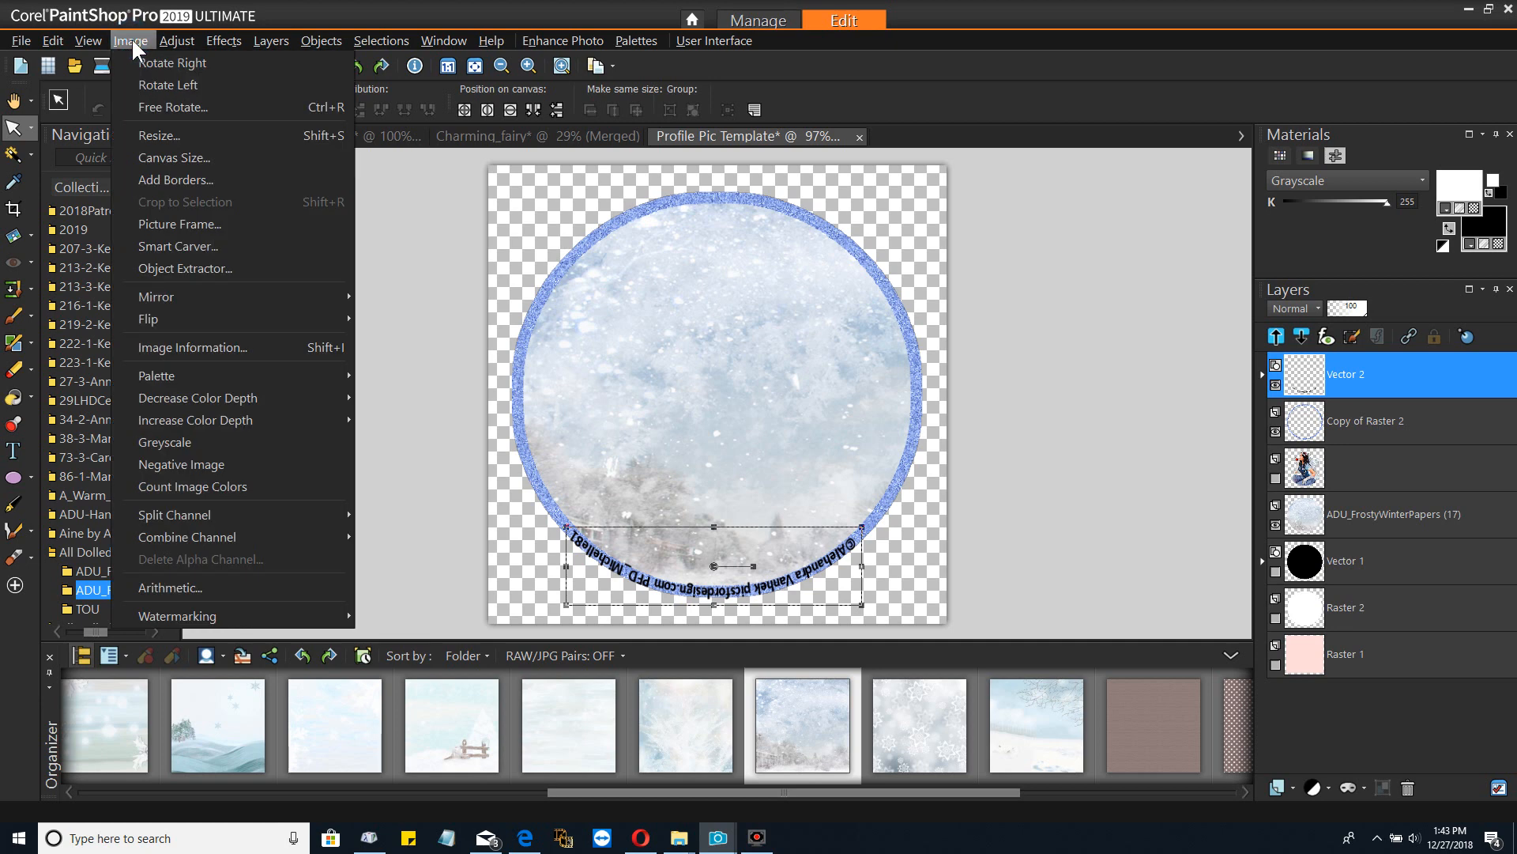
{"action": "mouse_move", "coordinate": [207, 314]}
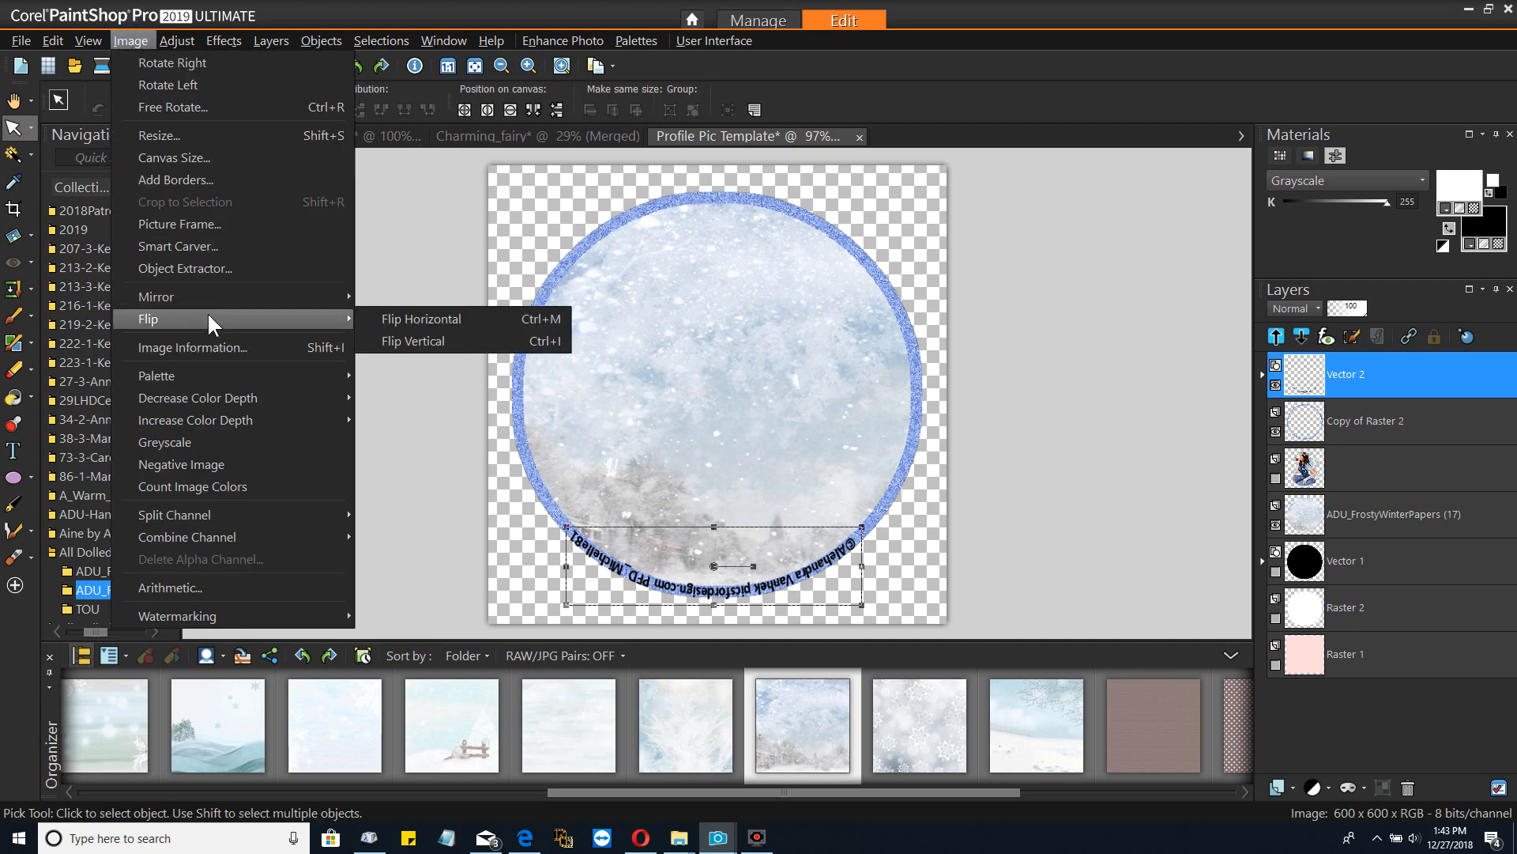
{"action": "left_click", "coordinate": [395, 319]}
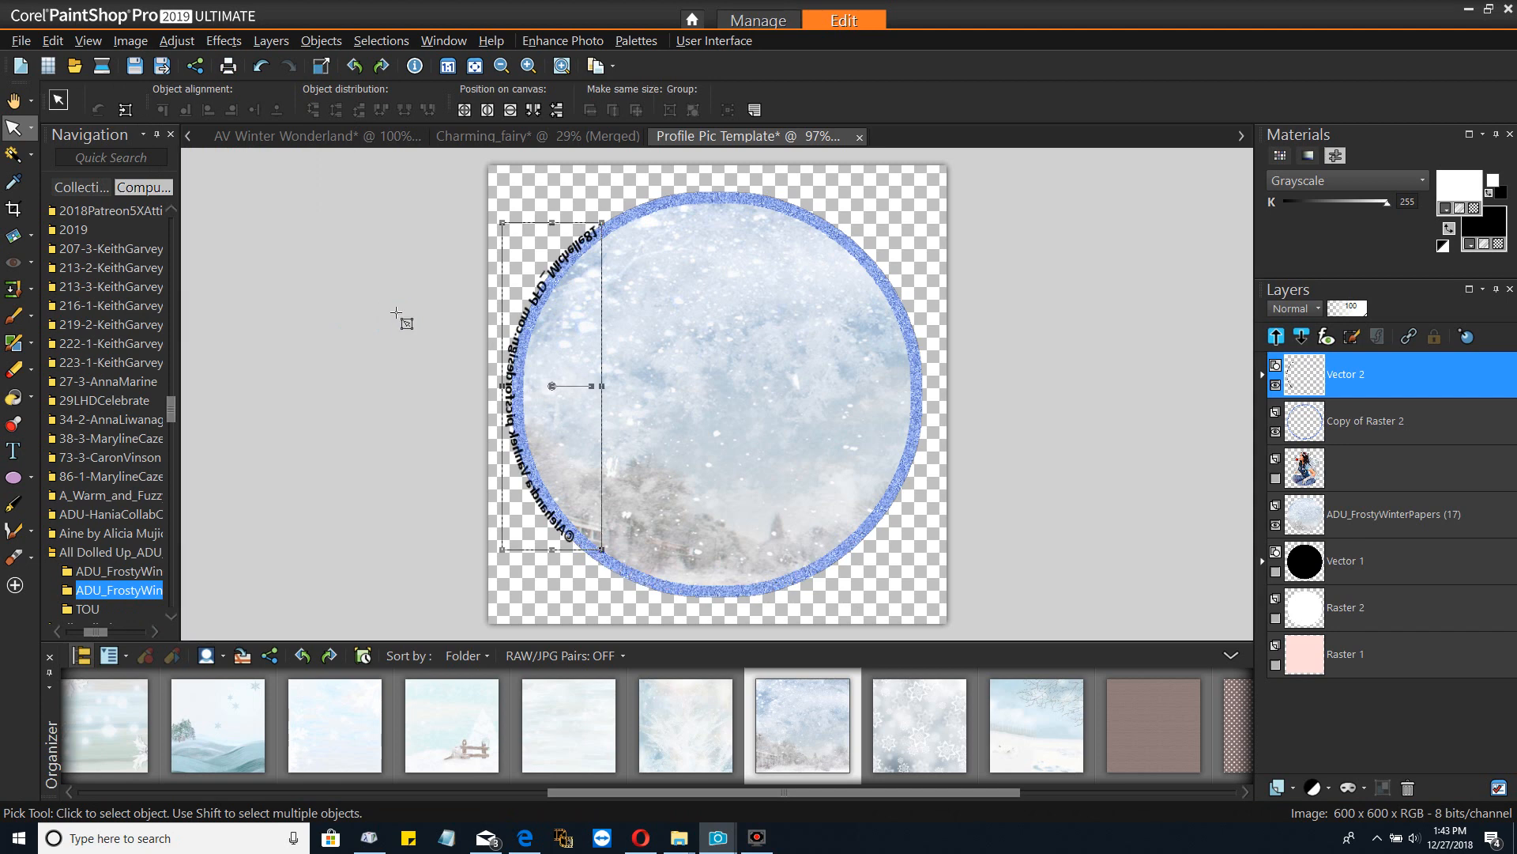
{"action": "left_click", "coordinate": [54, 40]}
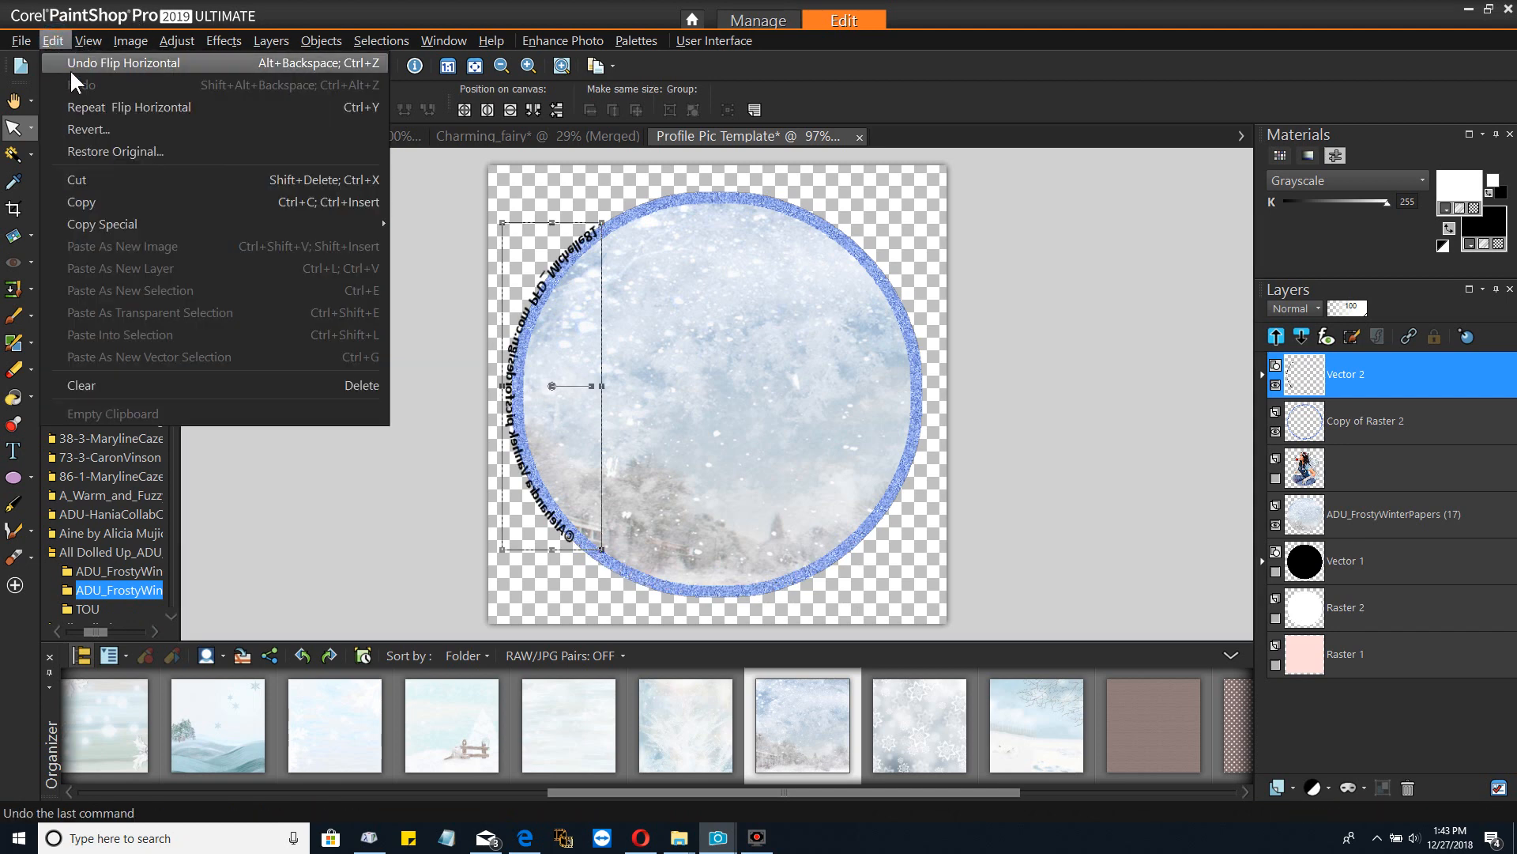
{"action": "left_click", "coordinate": [69, 69]}
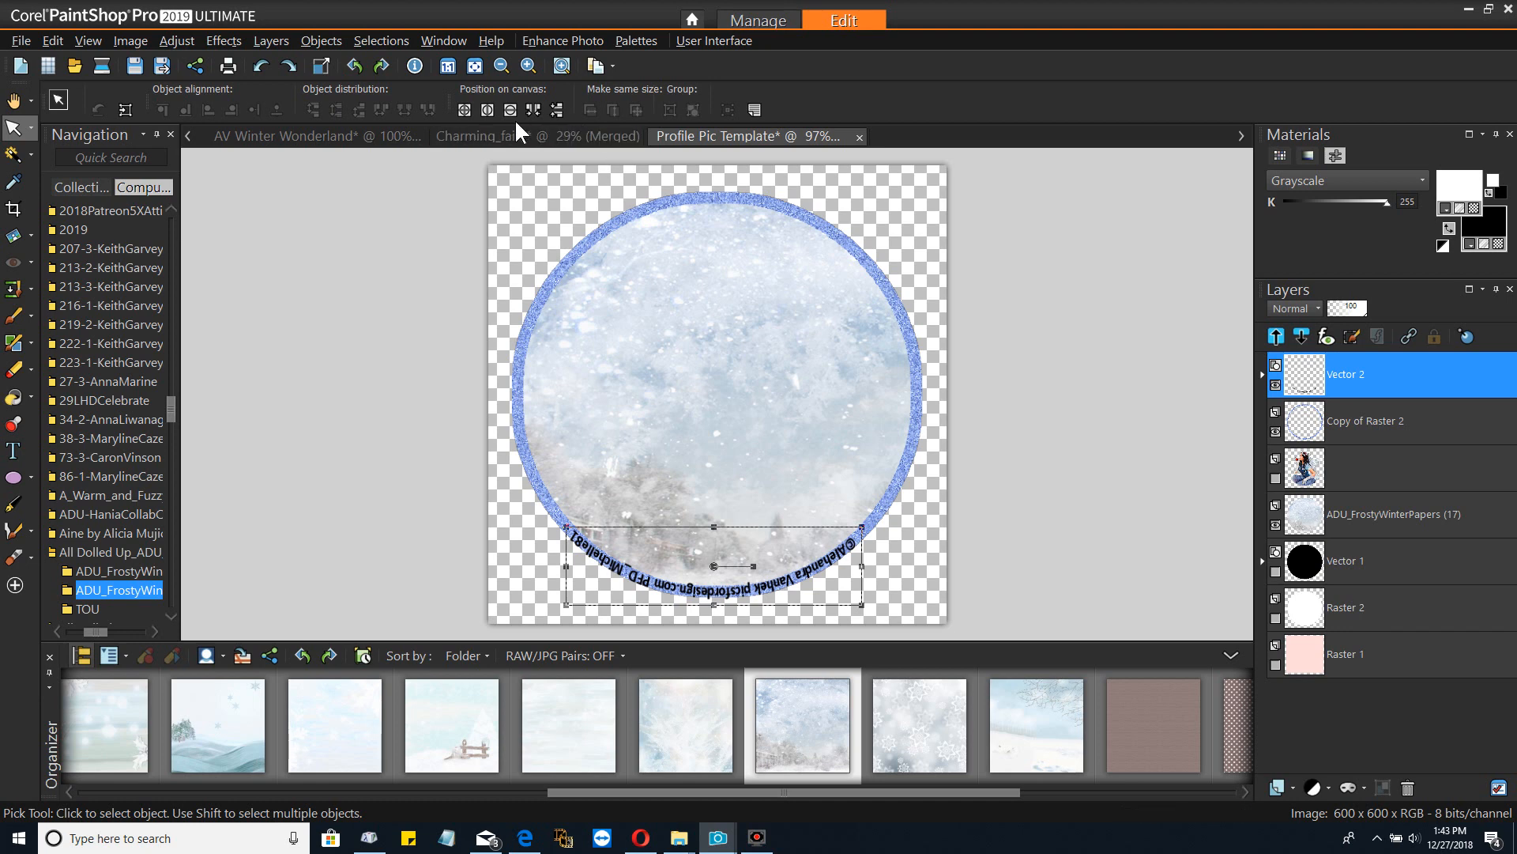
{"action": "left_click", "coordinate": [536, 111]}
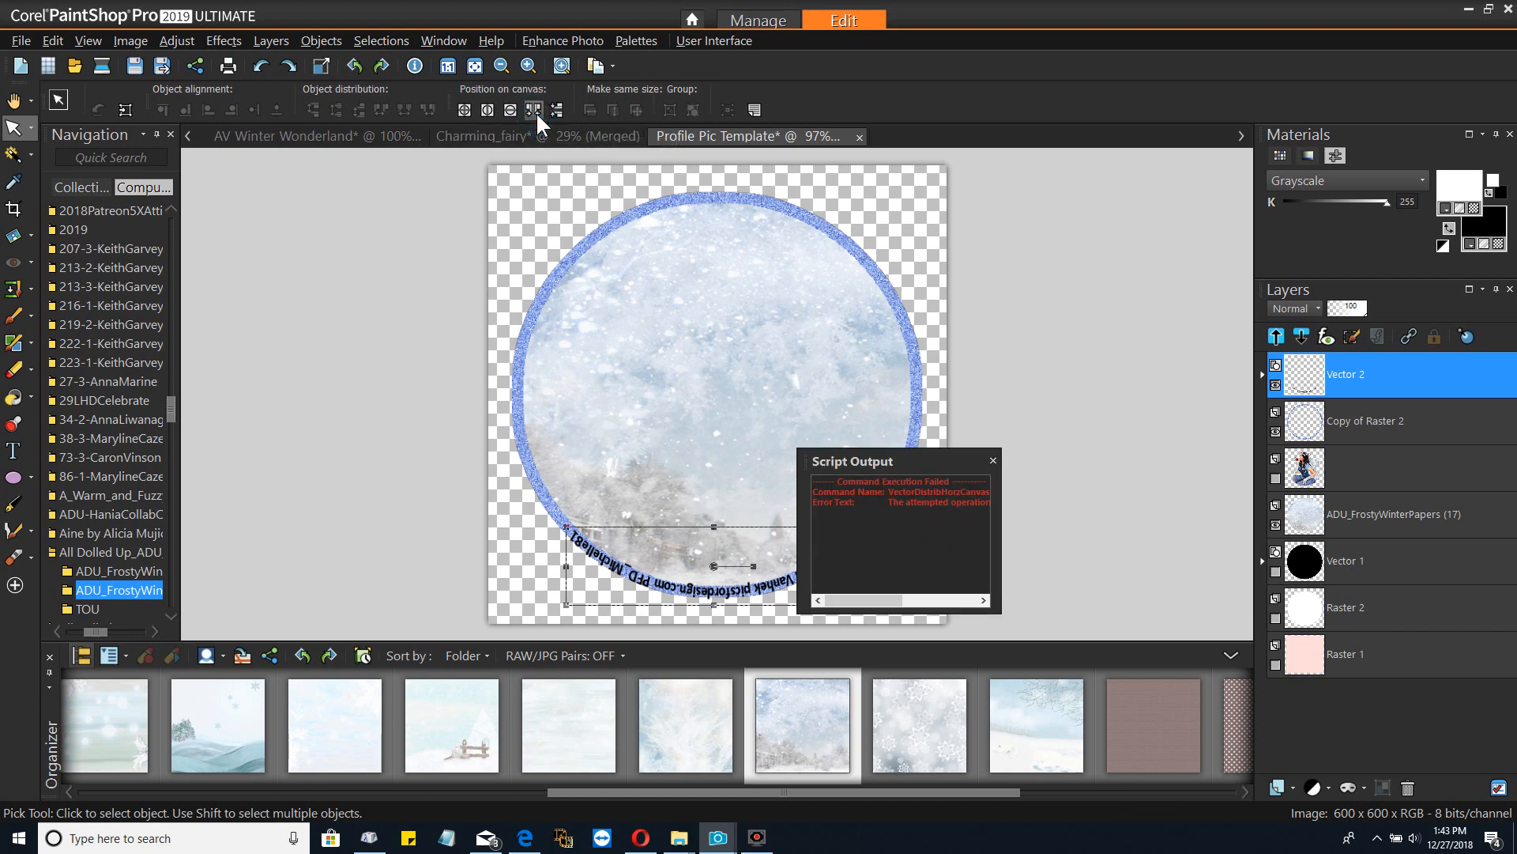
{"action": "left_click", "coordinate": [994, 461]}
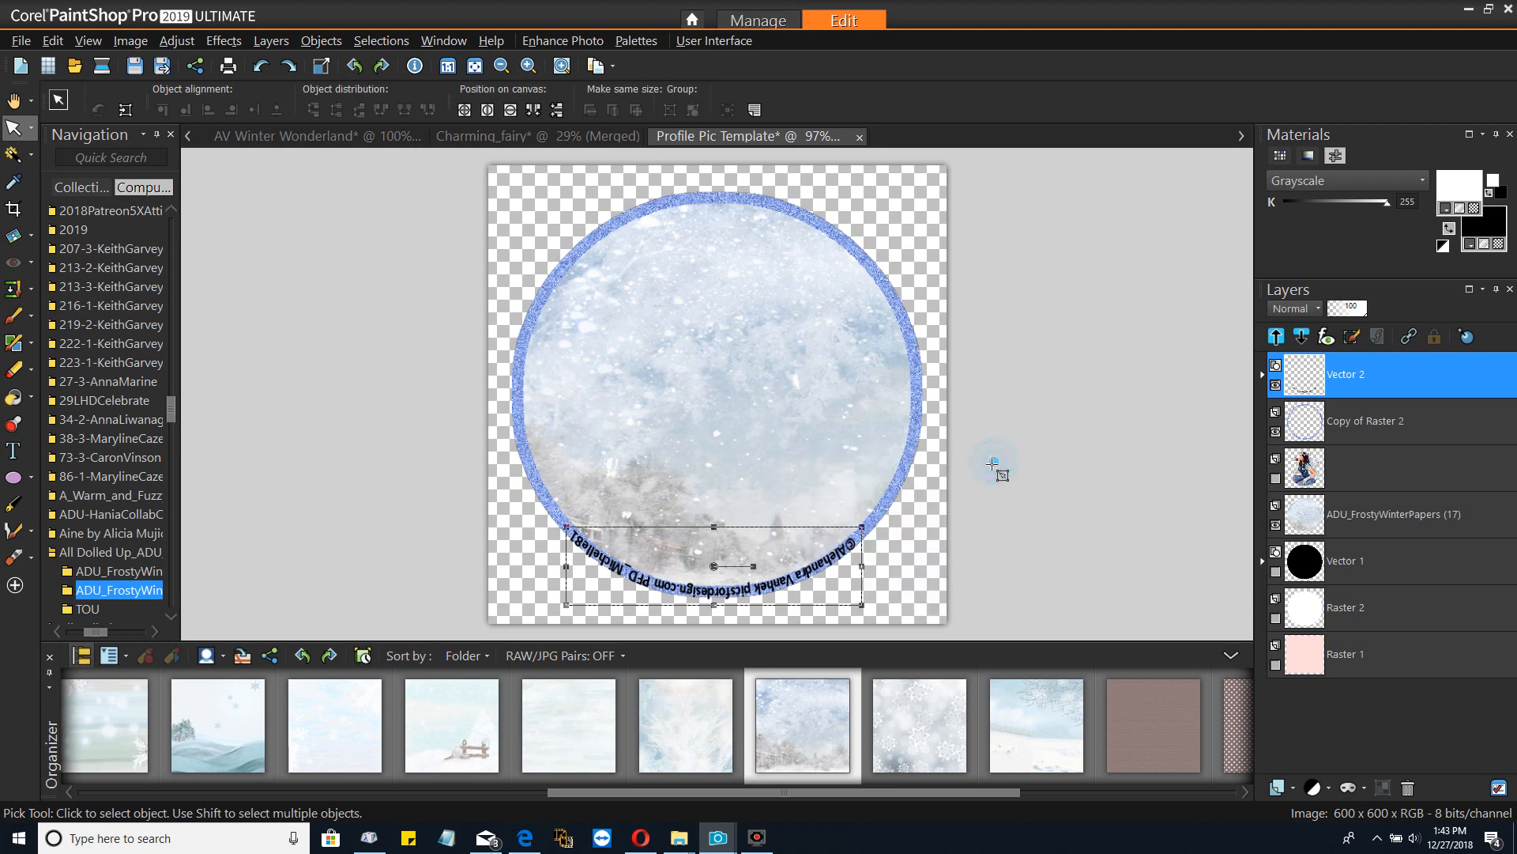
Reselect the copyright text on the Vector 2 layer and slide it around to the ring's right side
{"action": "left_click", "coordinate": [734, 488]}
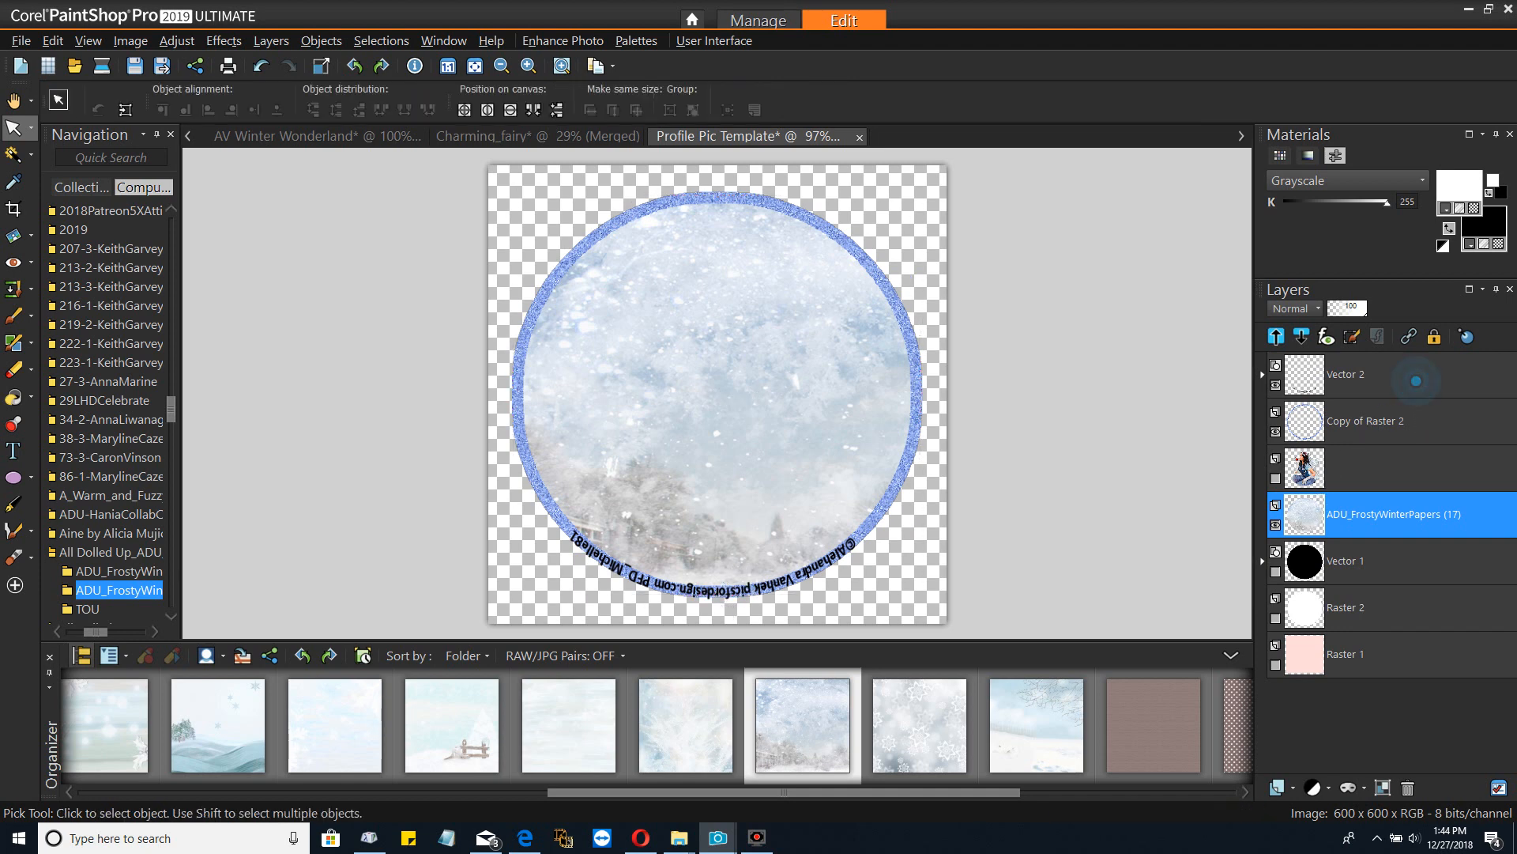
{"action": "left_click", "coordinate": [1415, 380]}
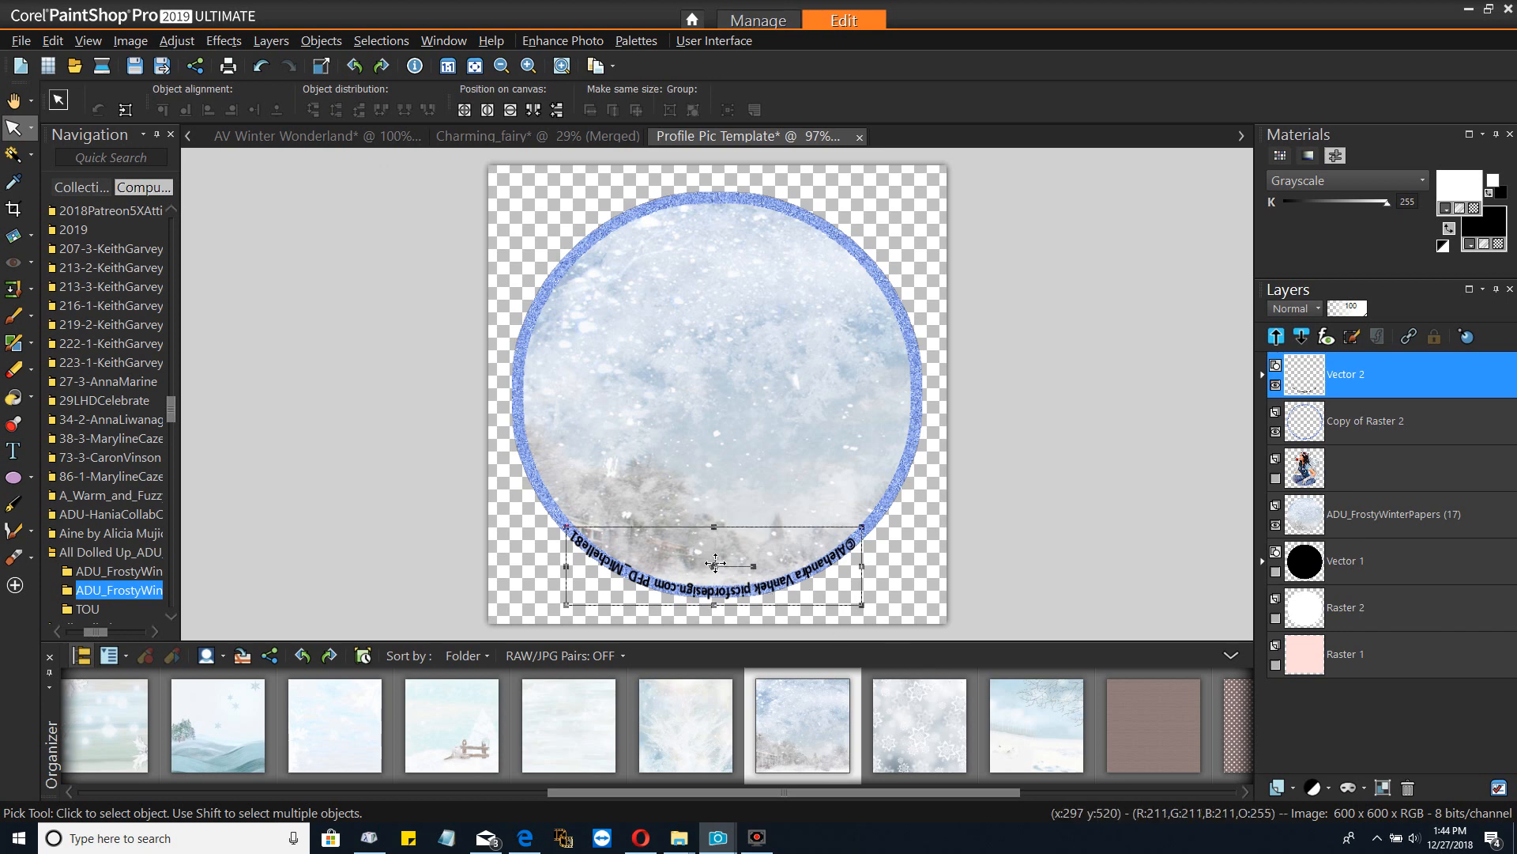
{"action": "left_click_drag", "start_coordinate": [715, 563], "coordinate": [813, 312]}
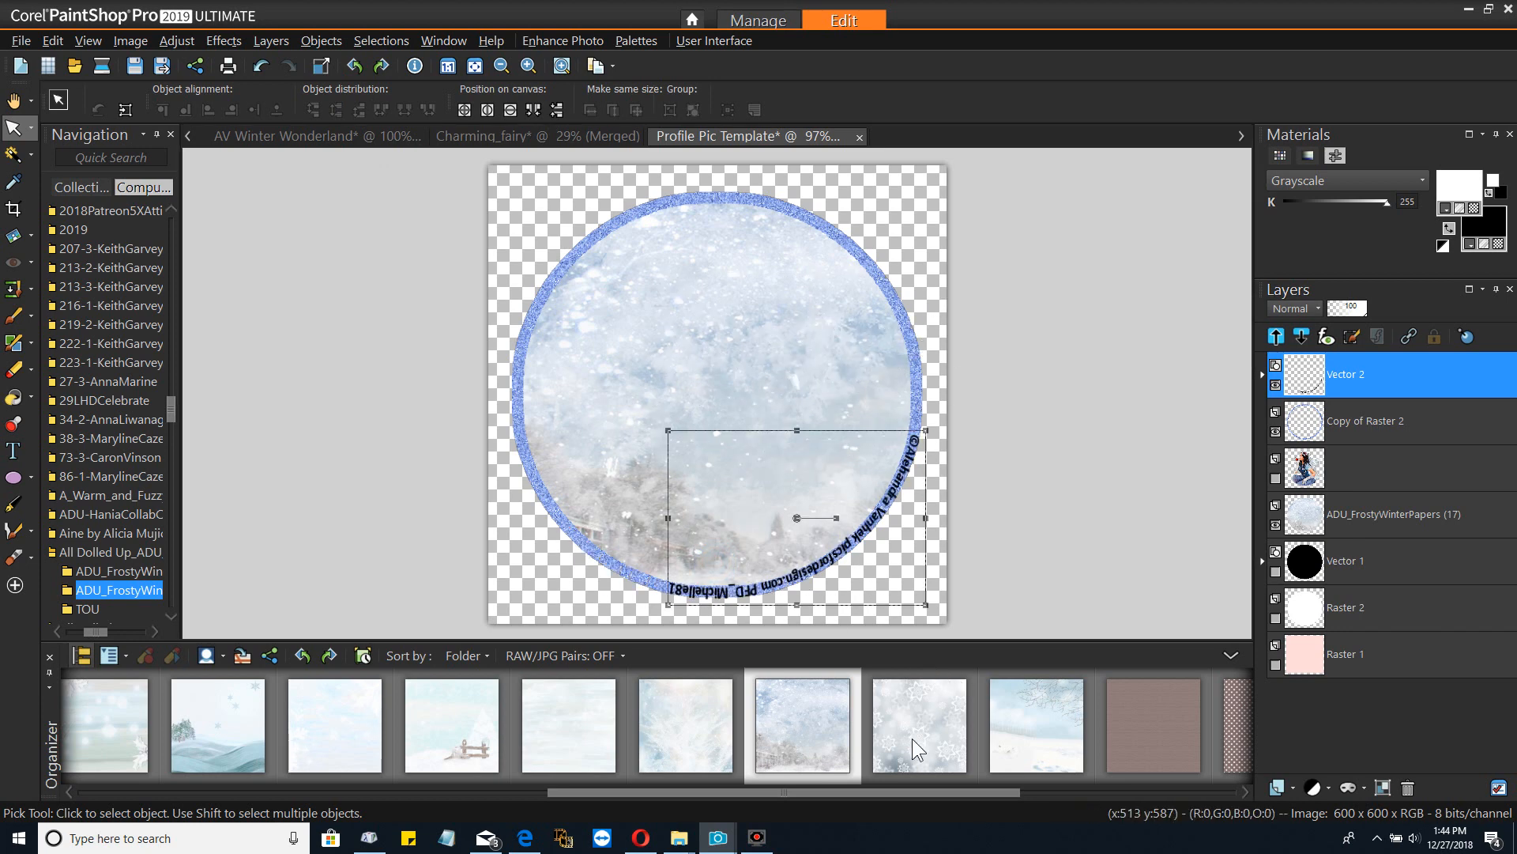
{"action": "left_click_drag", "start_coordinate": [796, 499], "coordinate": [860, 300]}
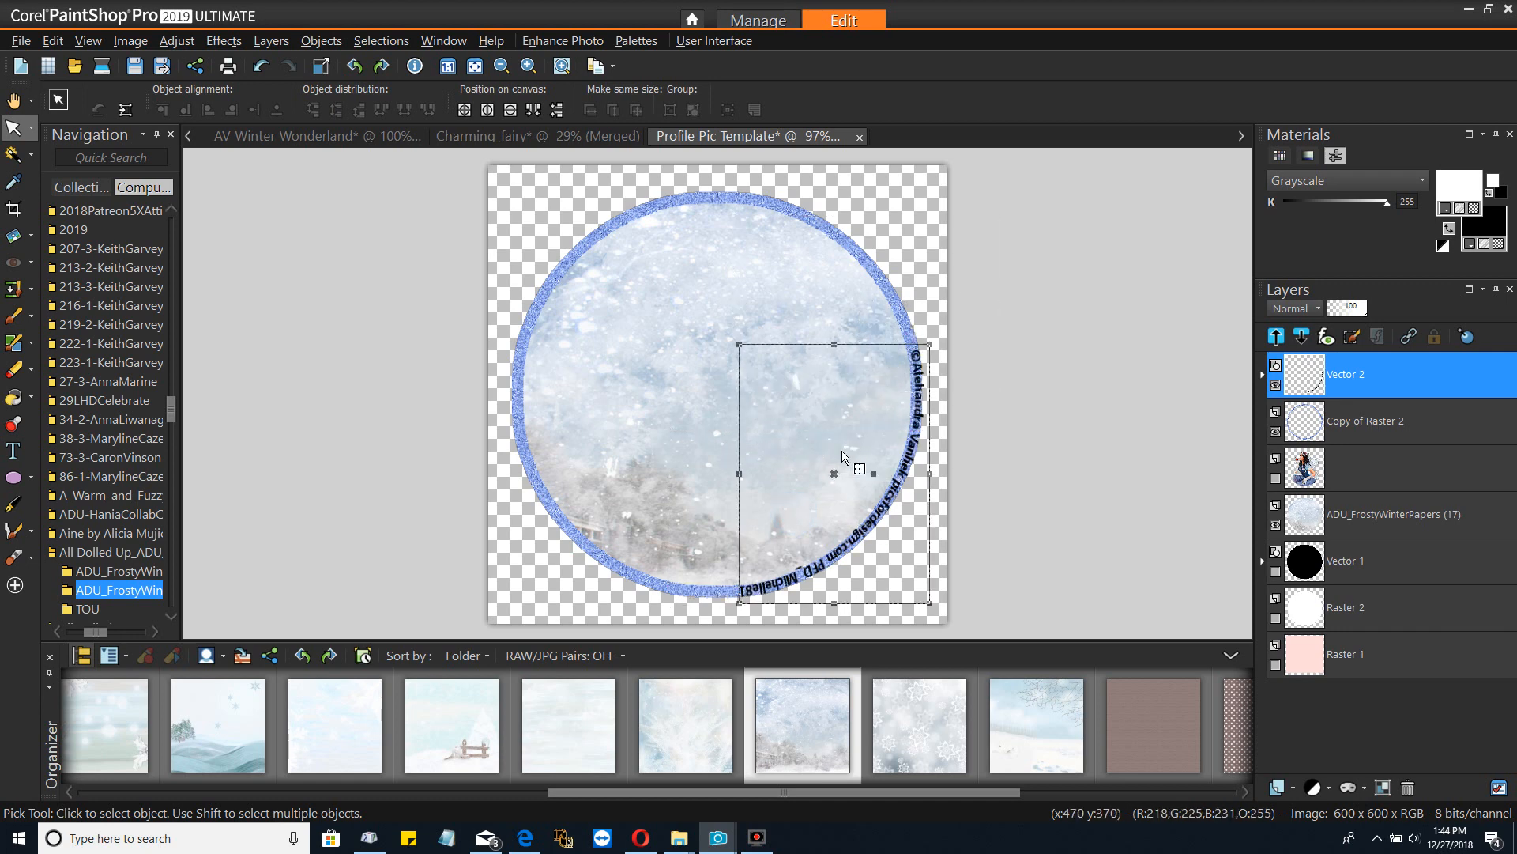
{"action": "left_click_drag", "start_coordinate": [831, 472], "coordinate": [868, 274]}
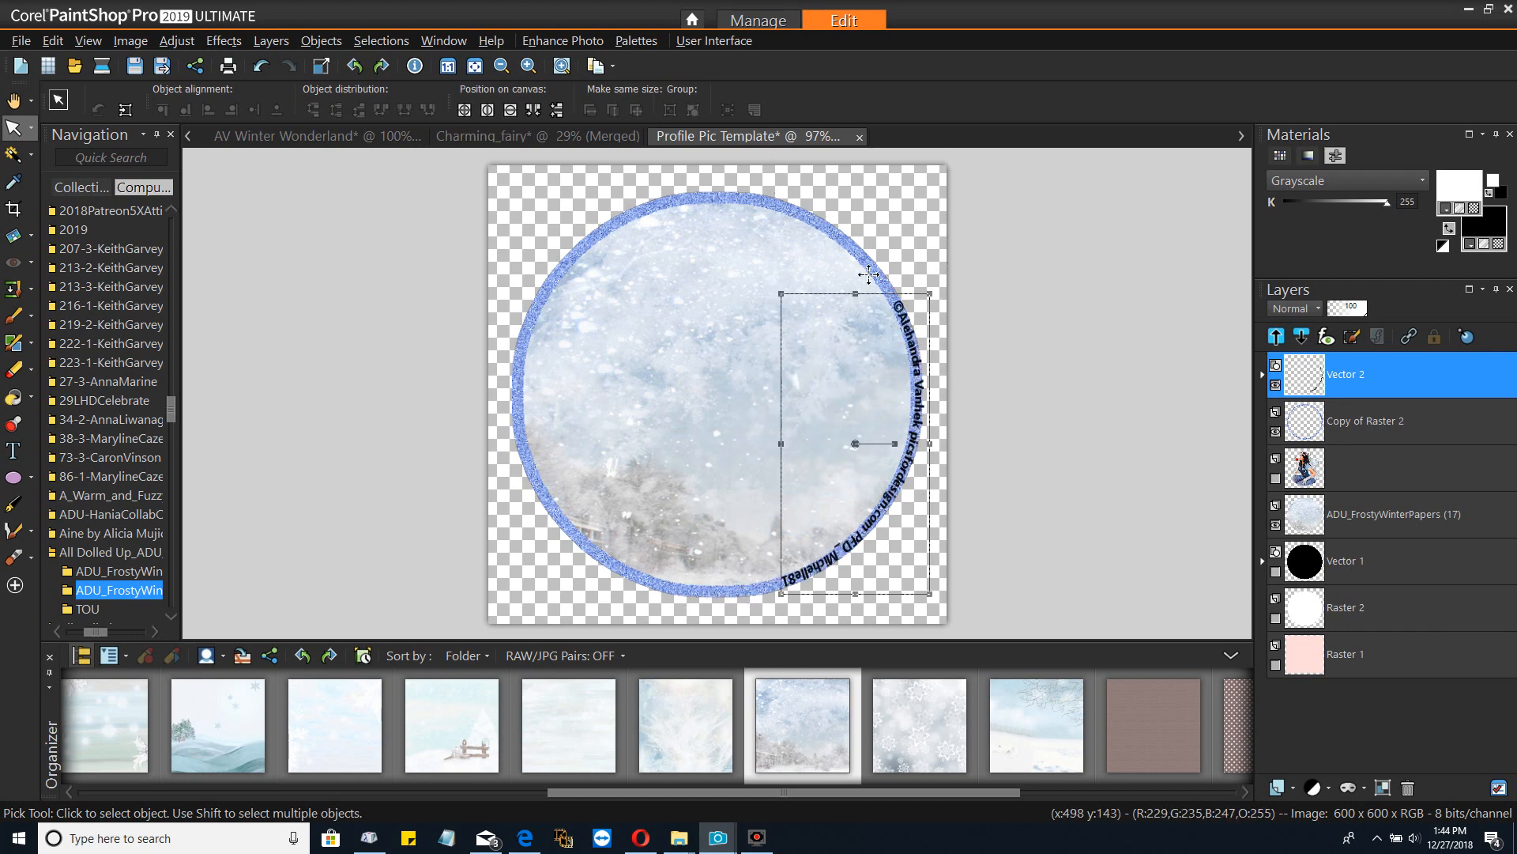
{"action": "left_click_drag", "start_coordinate": [855, 443], "coordinate": [865, 251]}
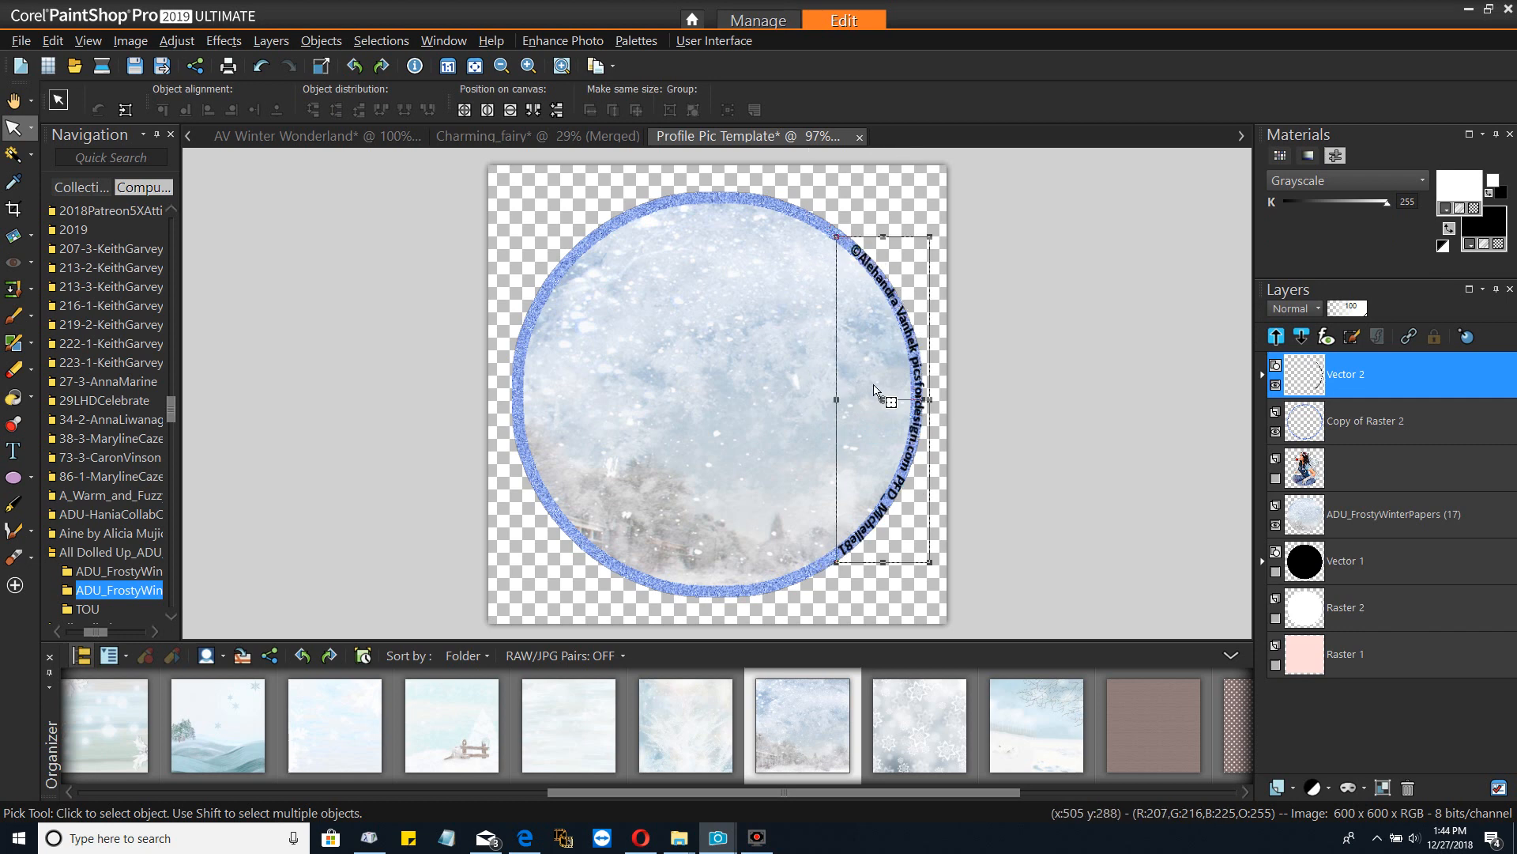
{"action": "left_click_drag", "start_coordinate": [884, 400], "coordinate": [861, 253]}
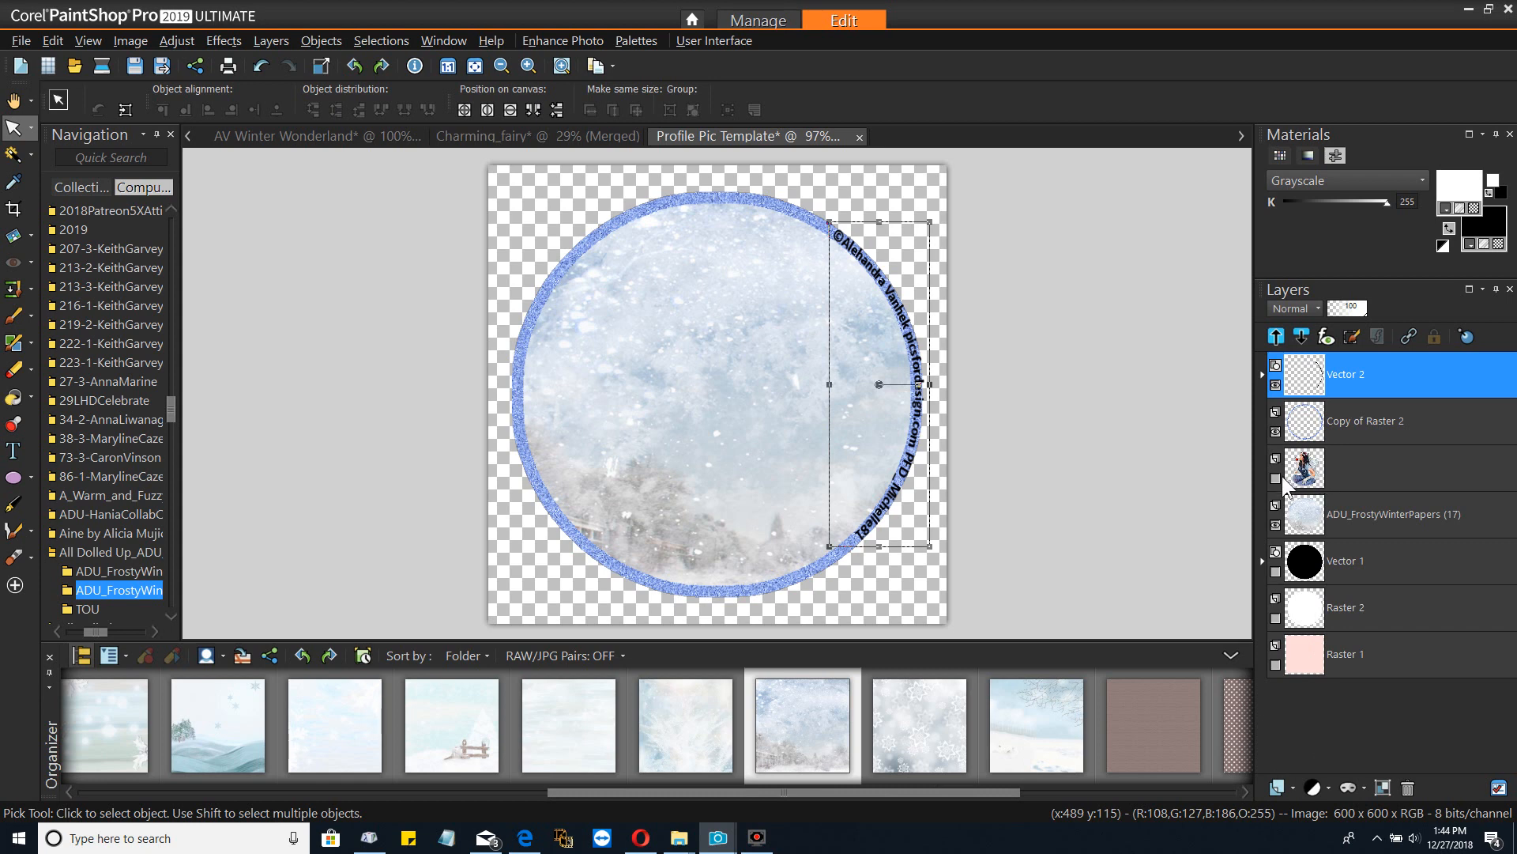
Show the fairy artwork layer and resize only that layer to 98 percent
{"action": "left_click", "coordinate": [1276, 478]}
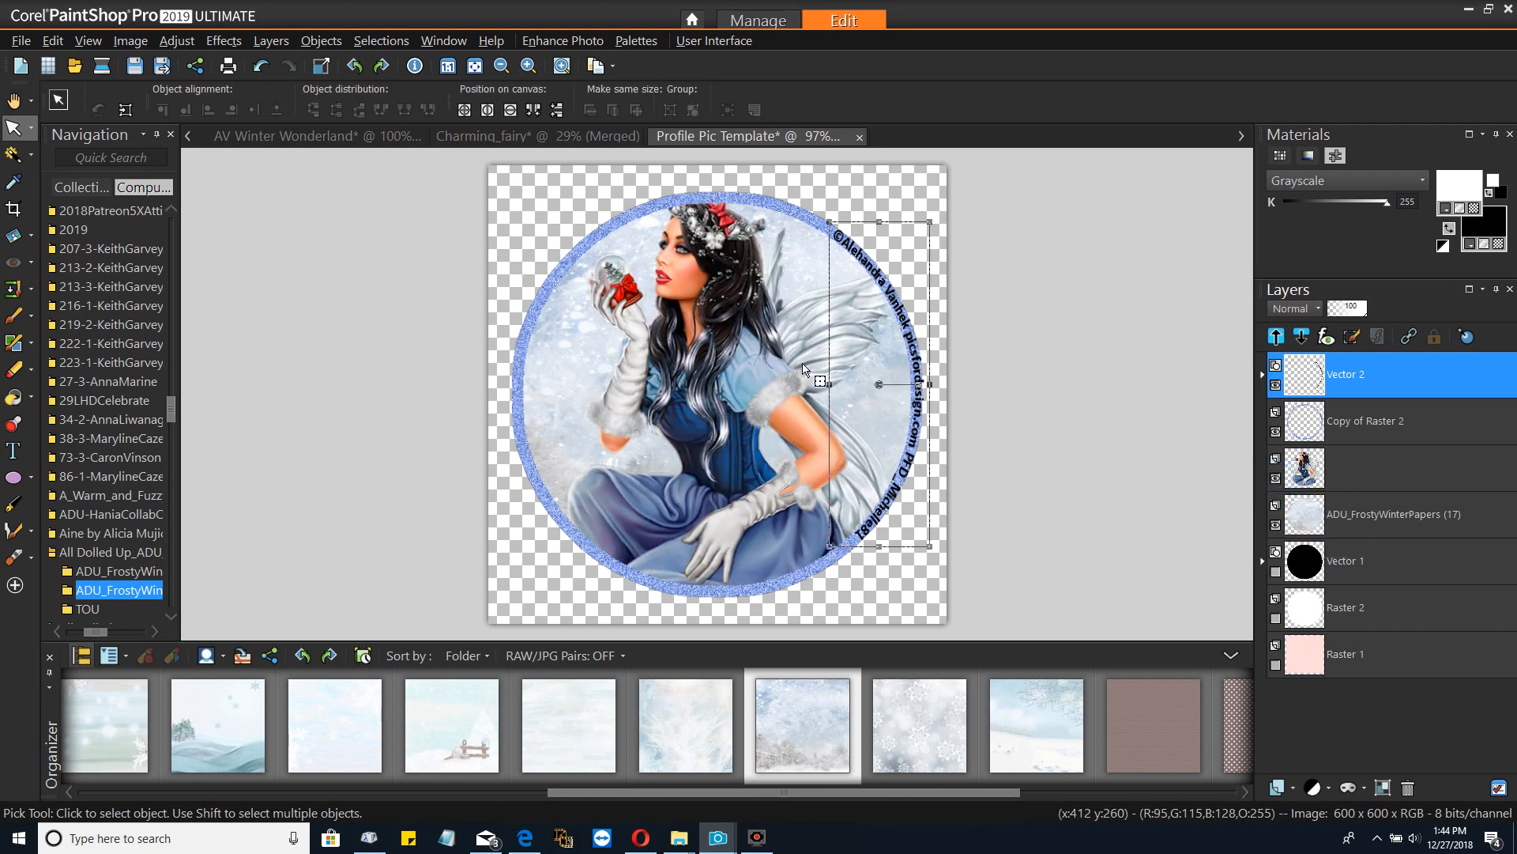
{"action": "left_click", "coordinate": [1332, 471]}
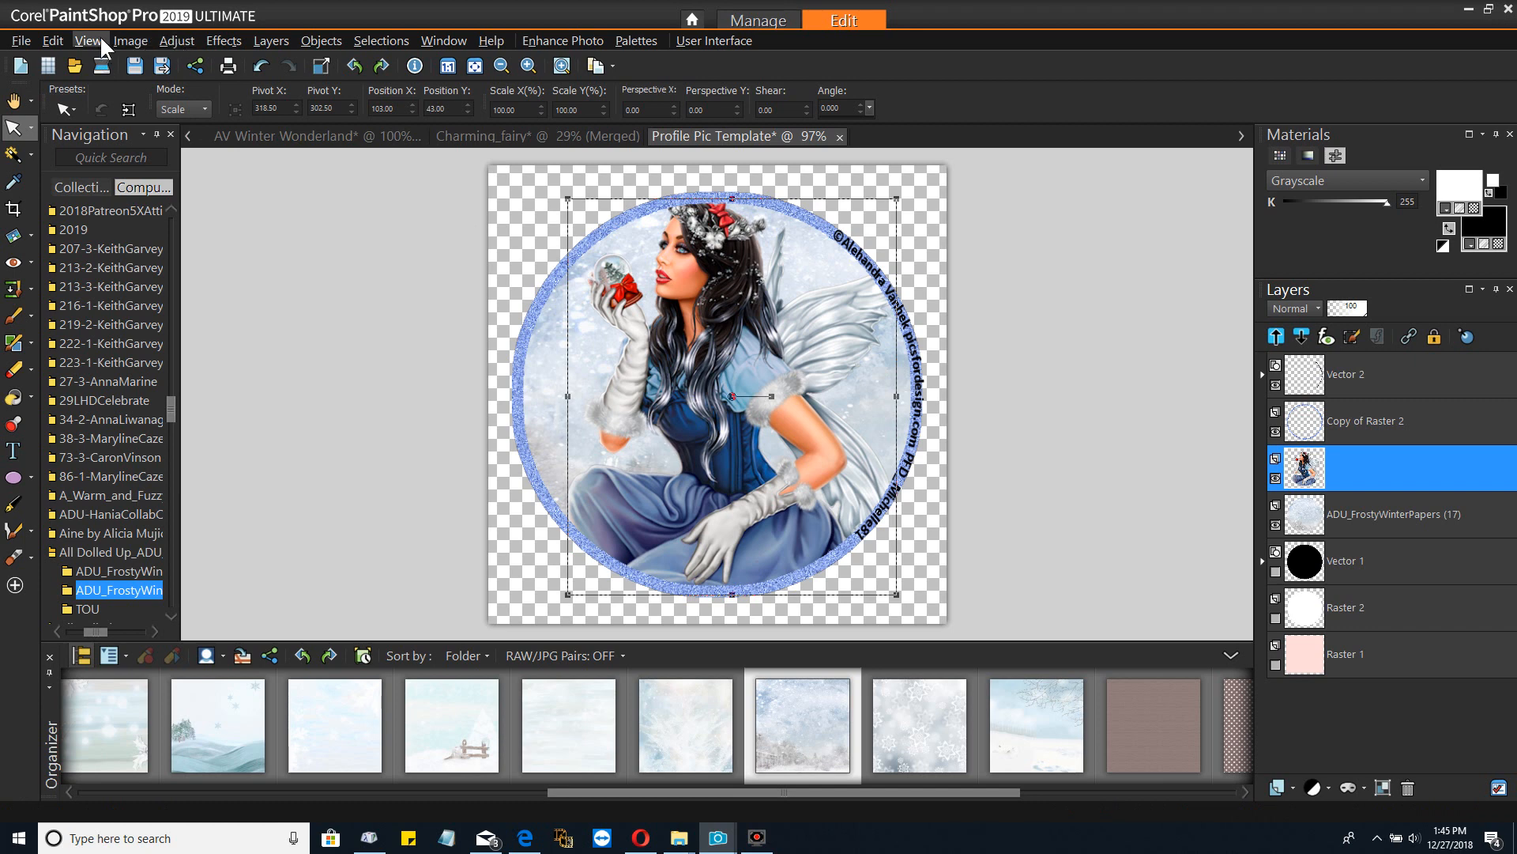
{"action": "left_click", "coordinate": [123, 37]}
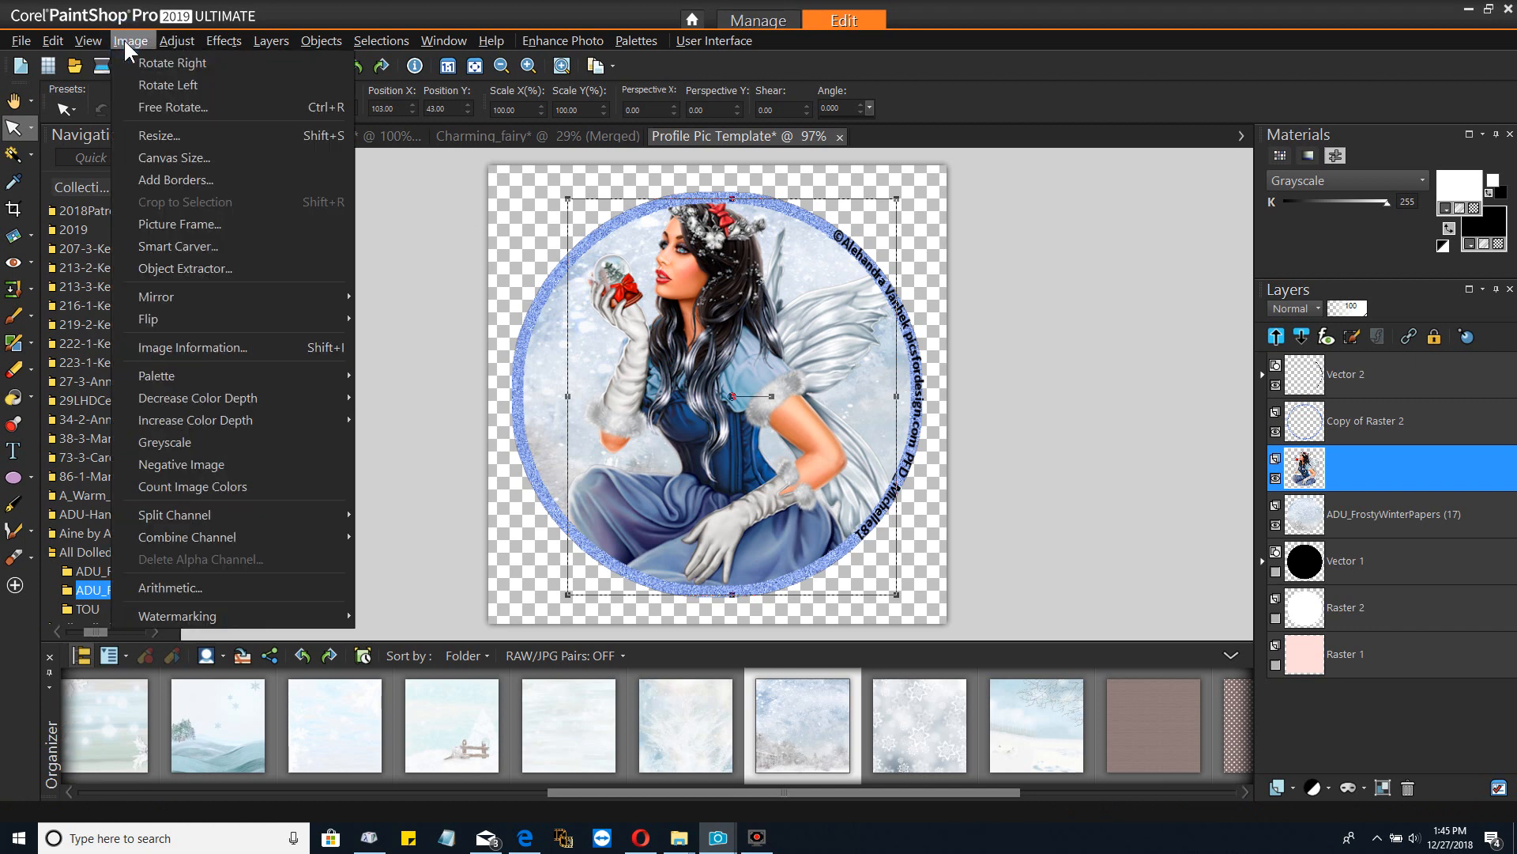
{"action": "left_click", "coordinate": [164, 130]}
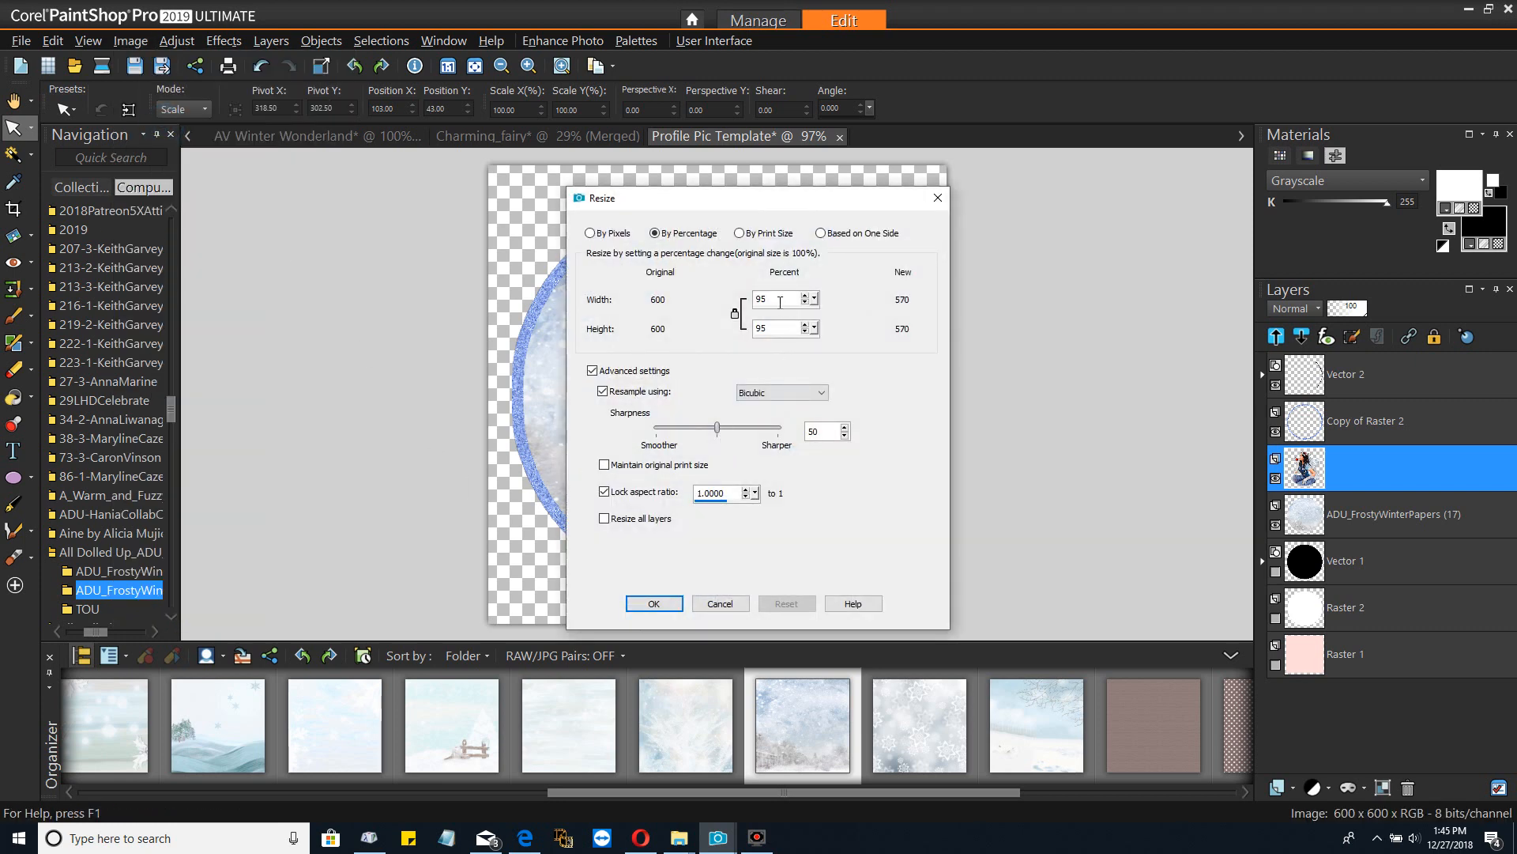
{"action": "left_click", "coordinate": [777, 307]}
{"action": "left_click_drag", "start_coordinate": [782, 298], "coordinate": [759, 307]}
{"action": "type", "text": "98"}
{"action": "key", "text": "Return"}
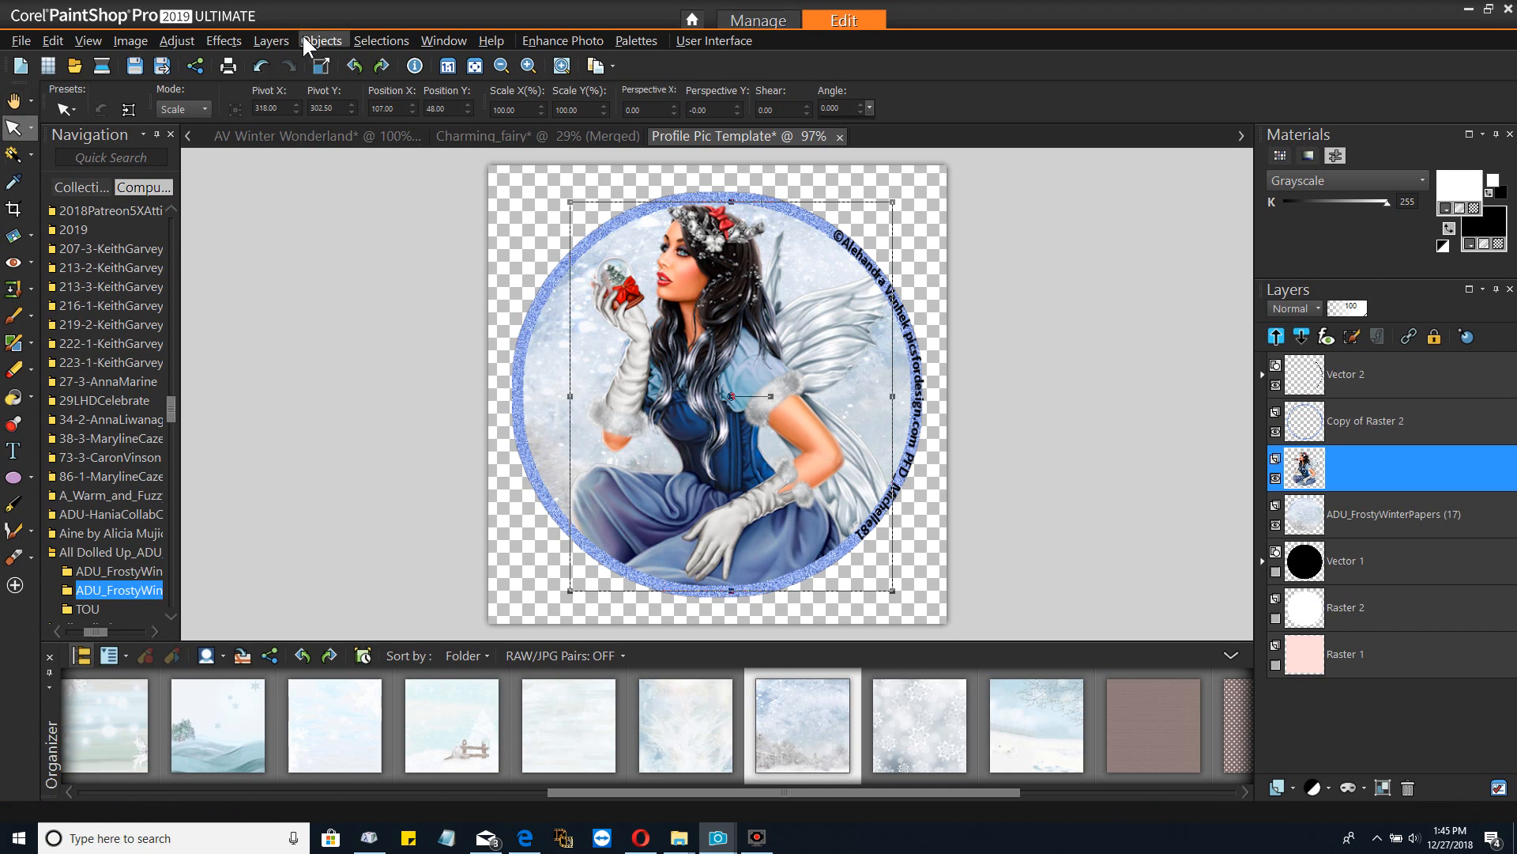
Add a new vector layer above the fairy artwork and place the profile owner's first name on it as text
{"action": "left_click", "coordinate": [277, 42]}
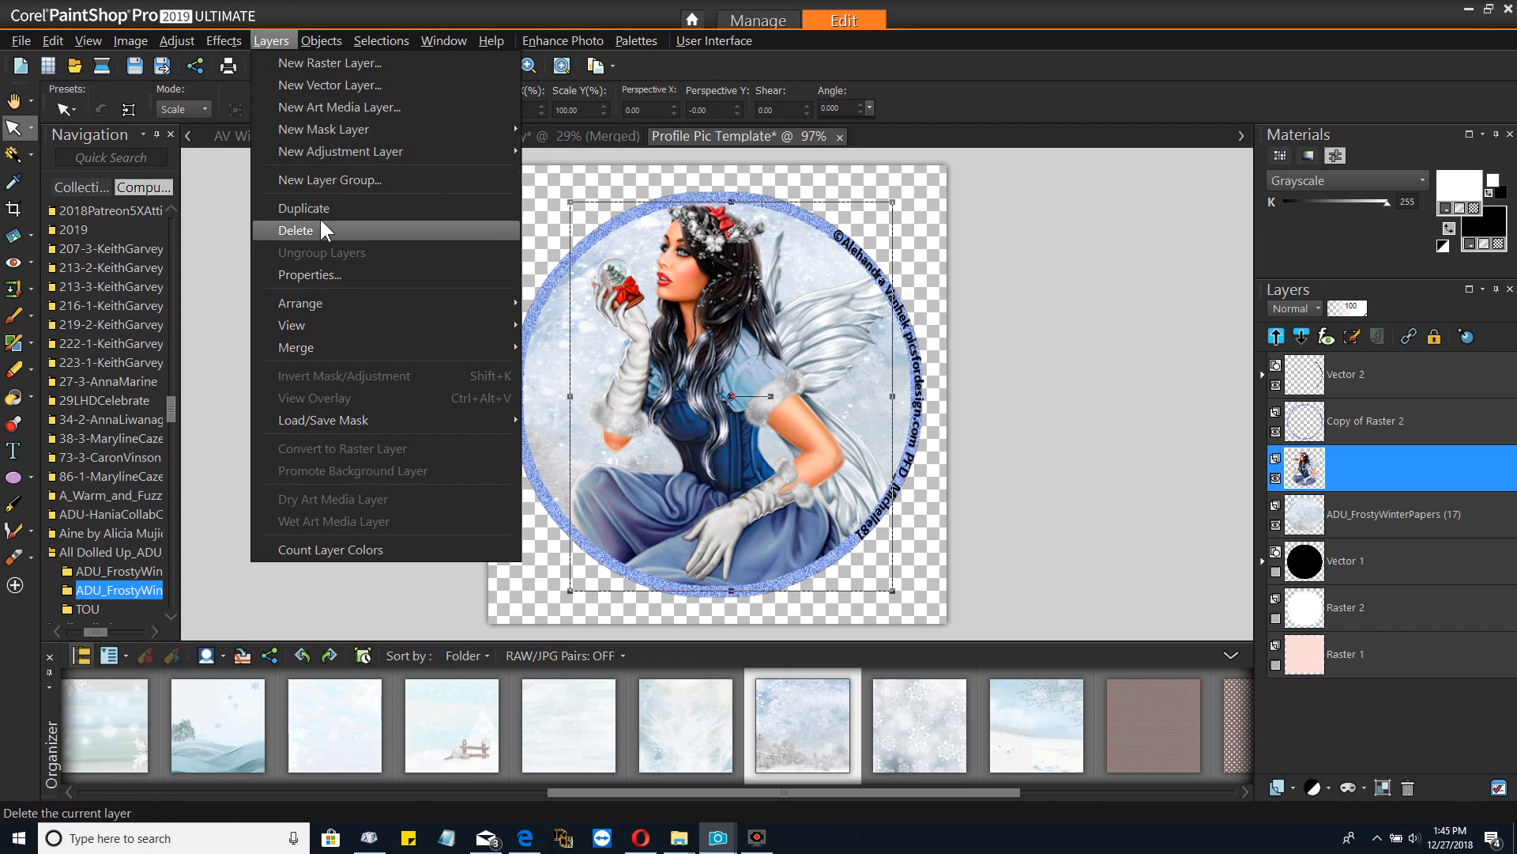
{"action": "left_click", "coordinate": [329, 89]}
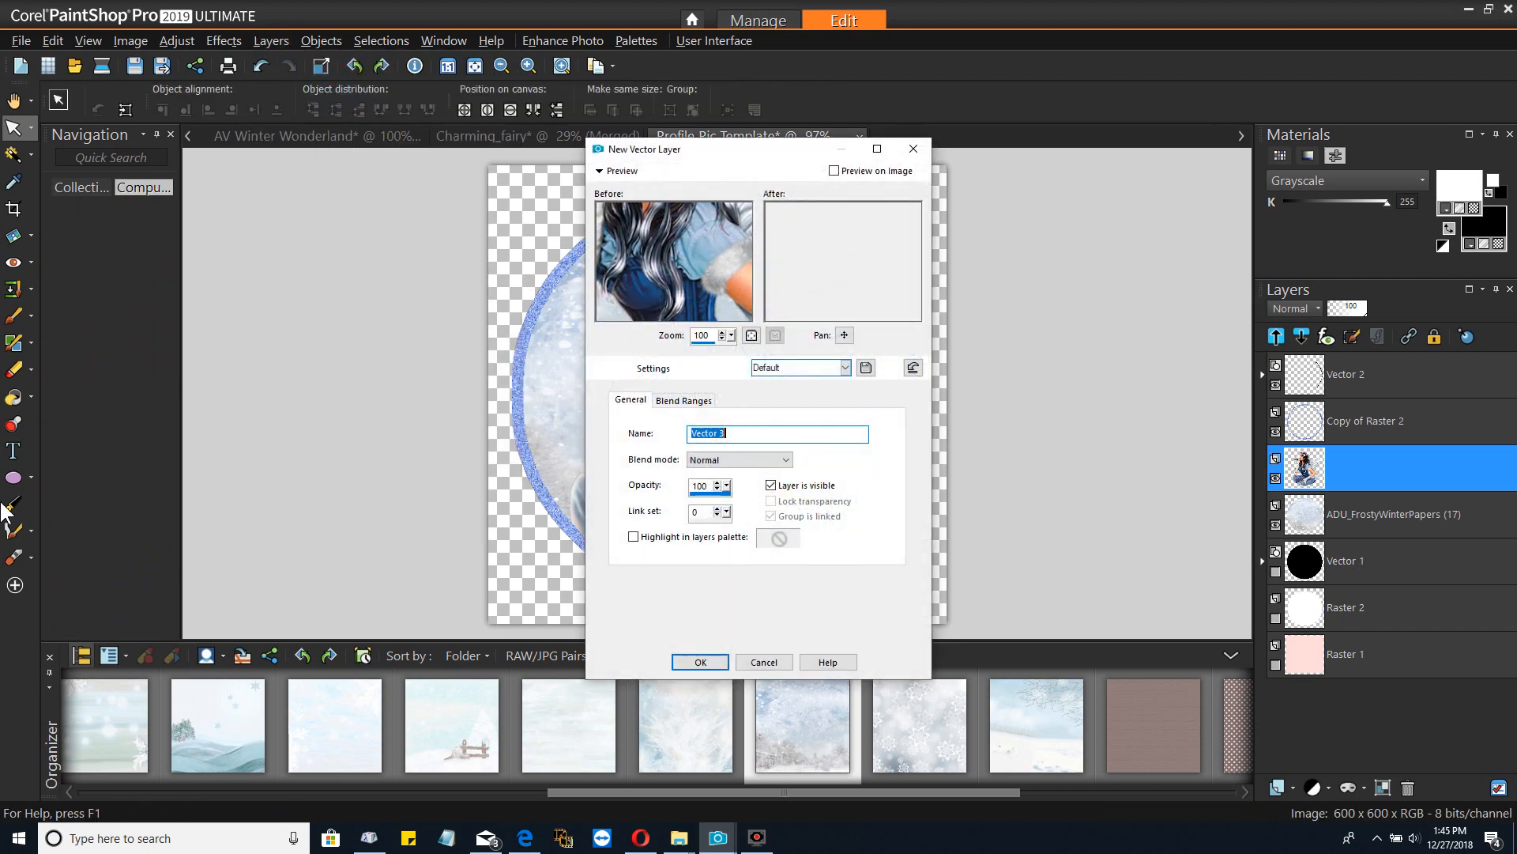
{"action": "left_click", "coordinate": [701, 663]}
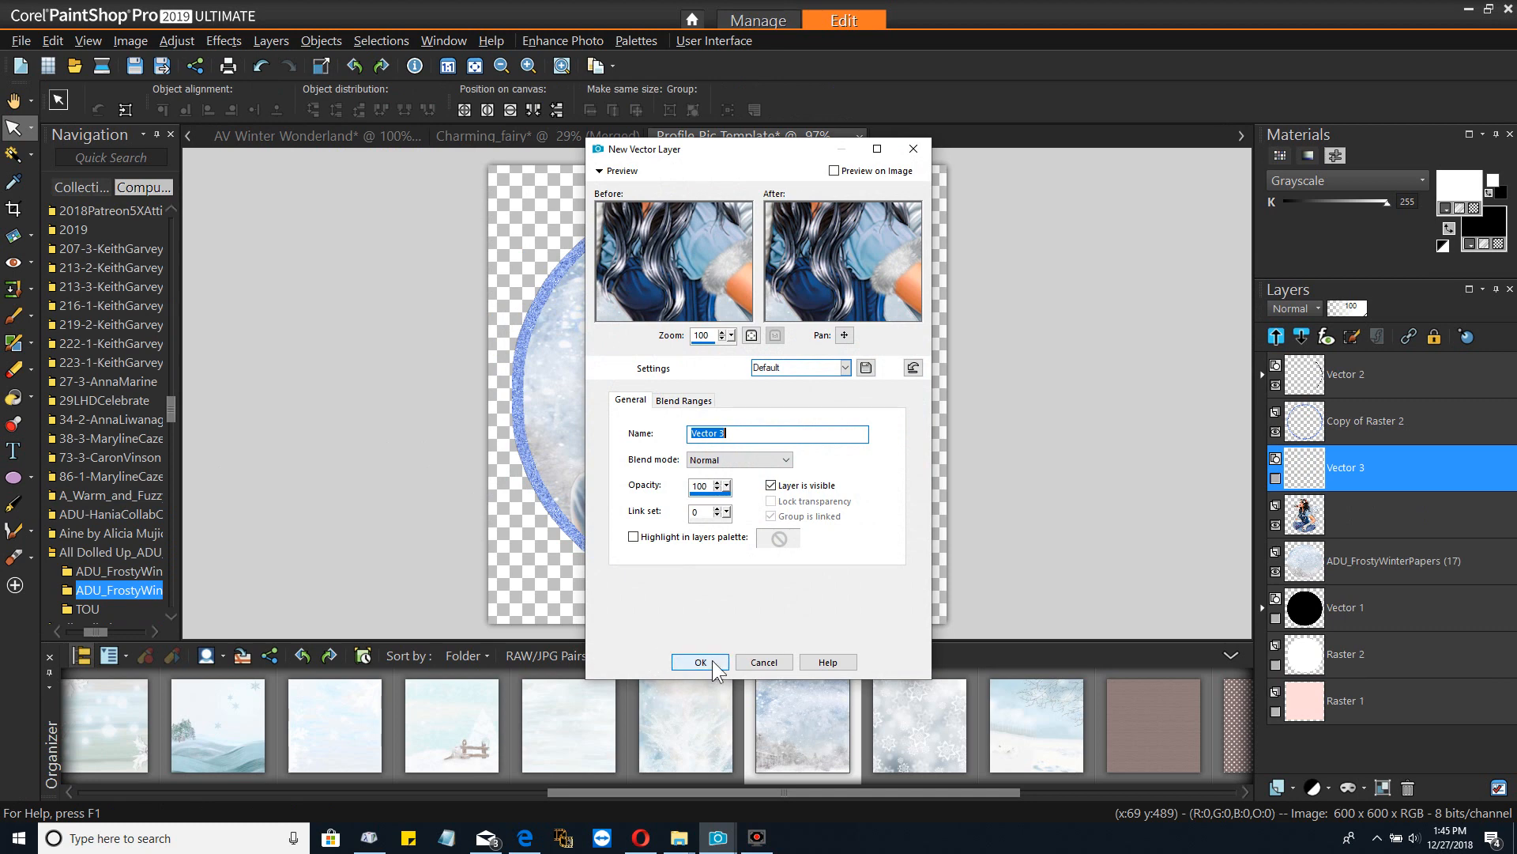
{"action": "left_click", "coordinate": [13, 450]}
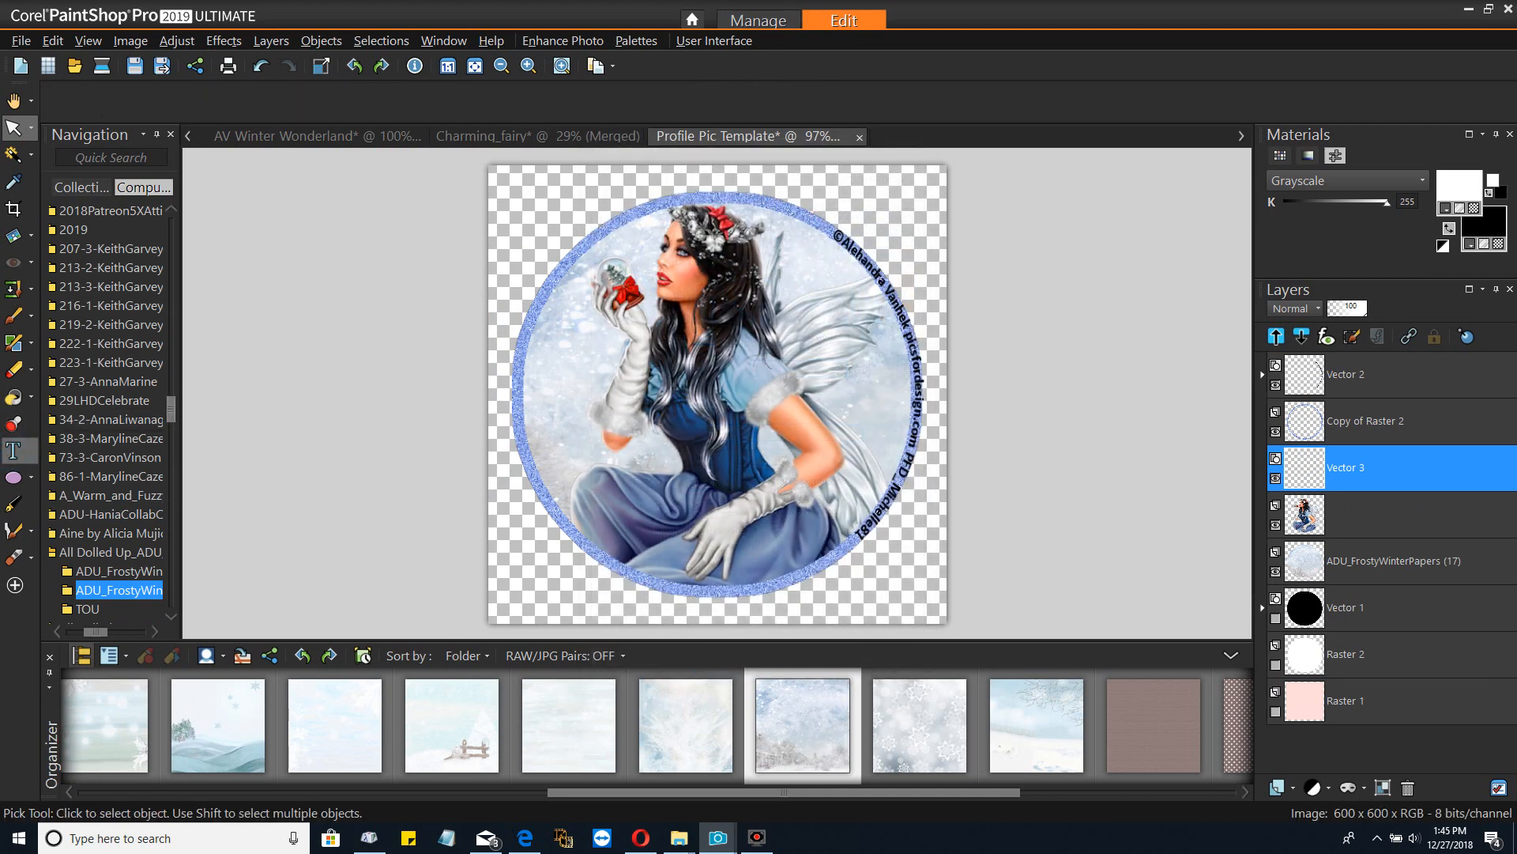
{"action": "left_click", "coordinate": [622, 497]}
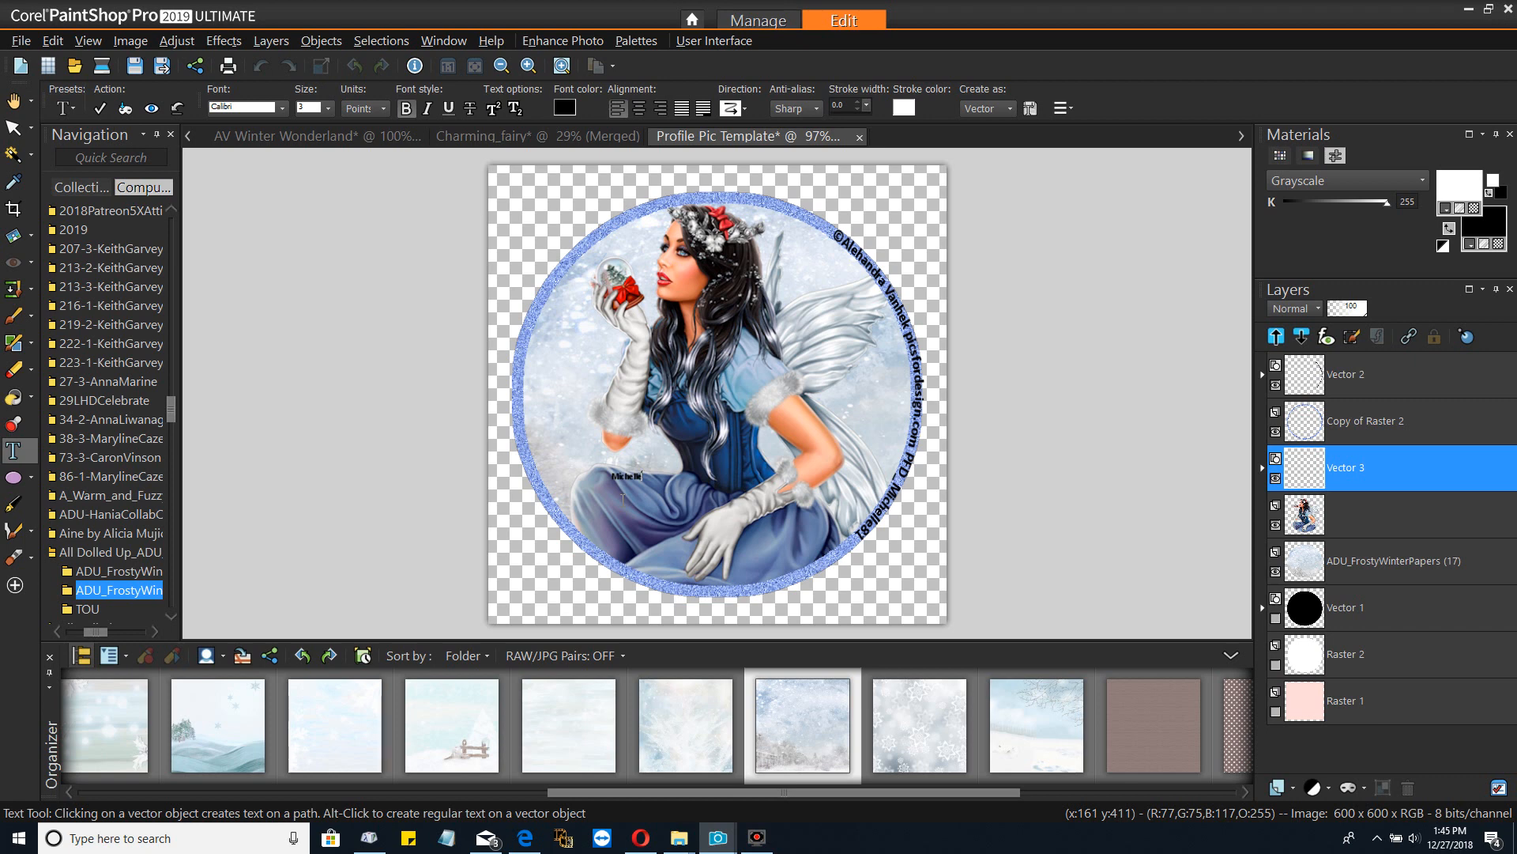
Give the fairy artwork layer a black drop shadow with horizontal offset 4, opacity 30 and blur 5
{"action": "left_click", "coordinate": [1408, 369]}
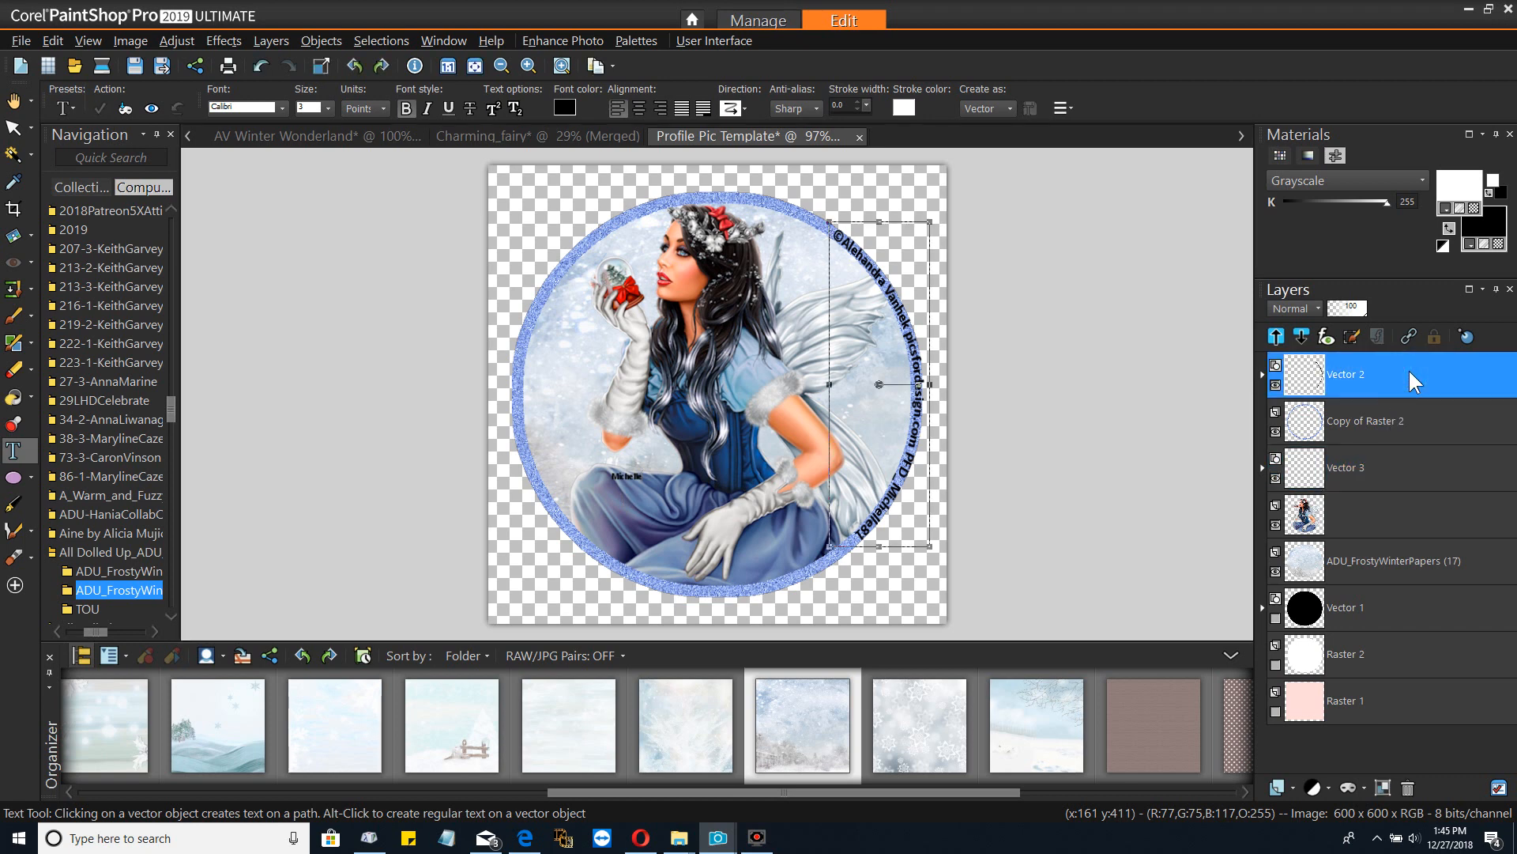
{"action": "left_click", "coordinate": [1363, 519]}
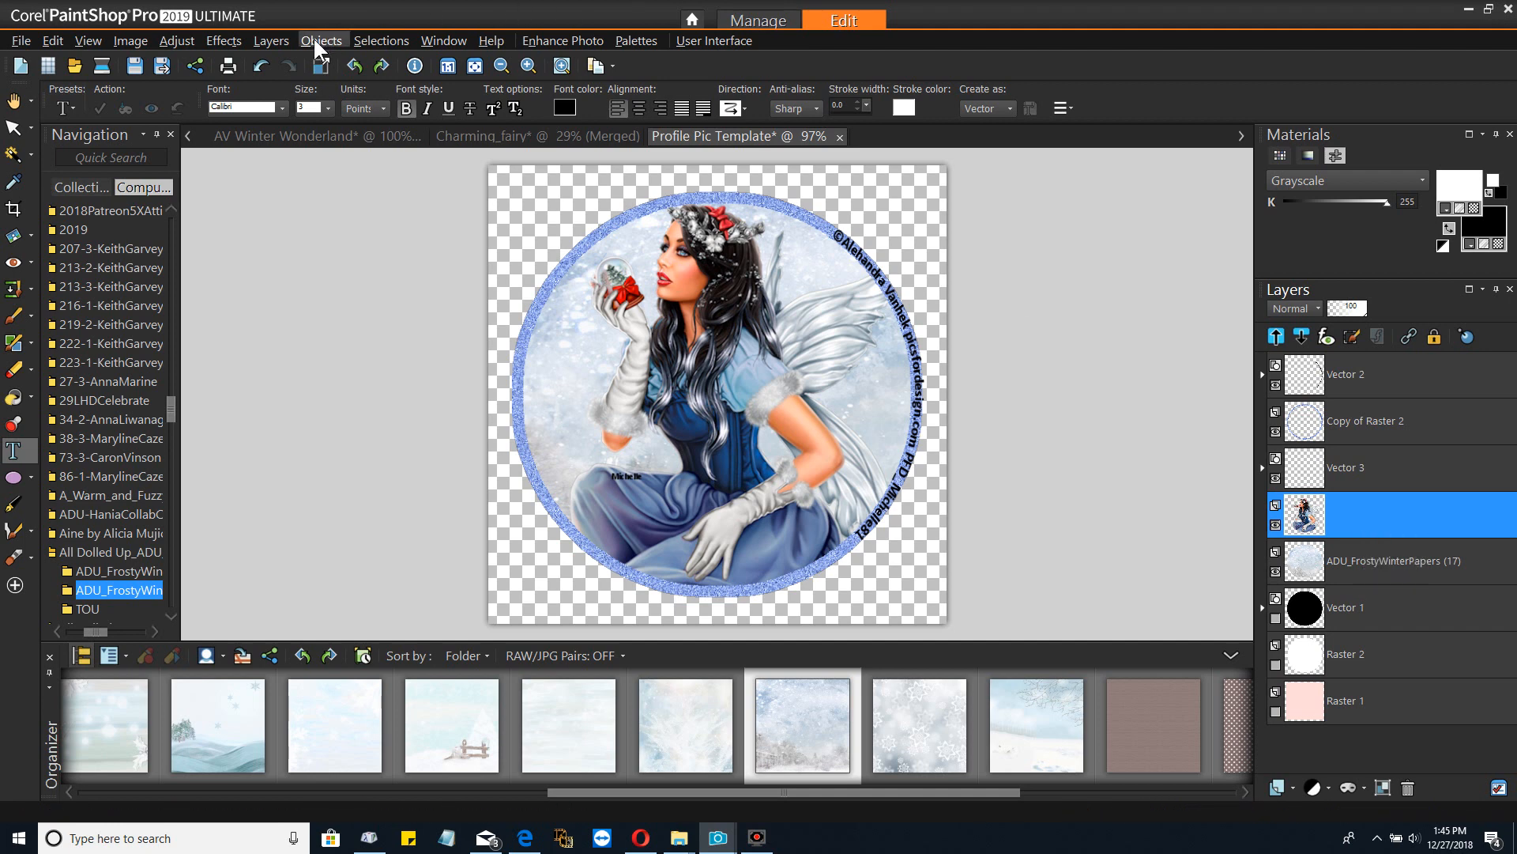
{"action": "left_click", "coordinate": [273, 40]}
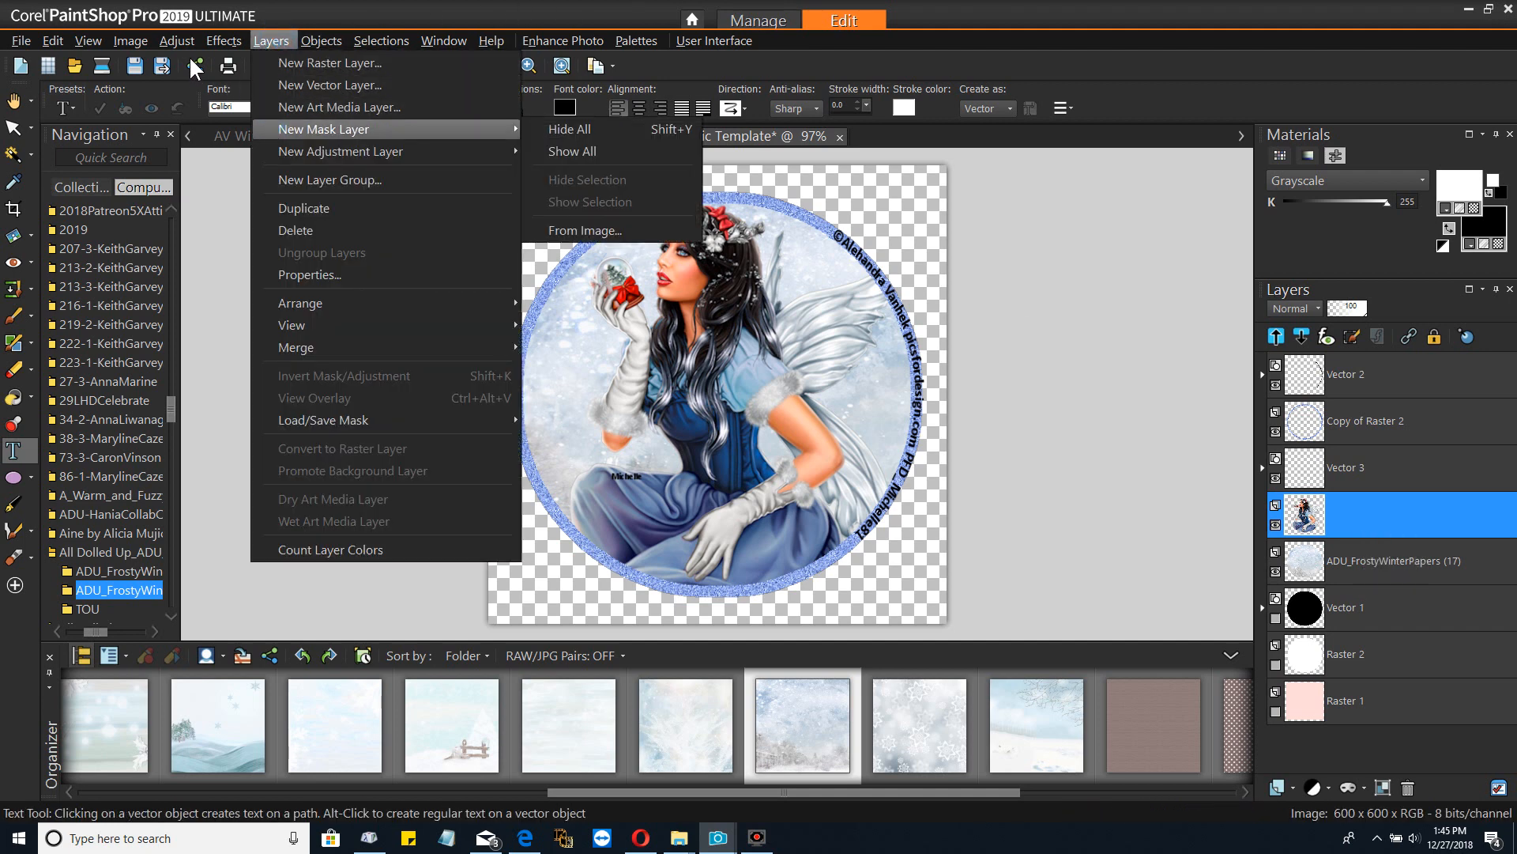
{"action": "mouse_move", "coordinate": [224, 40]}
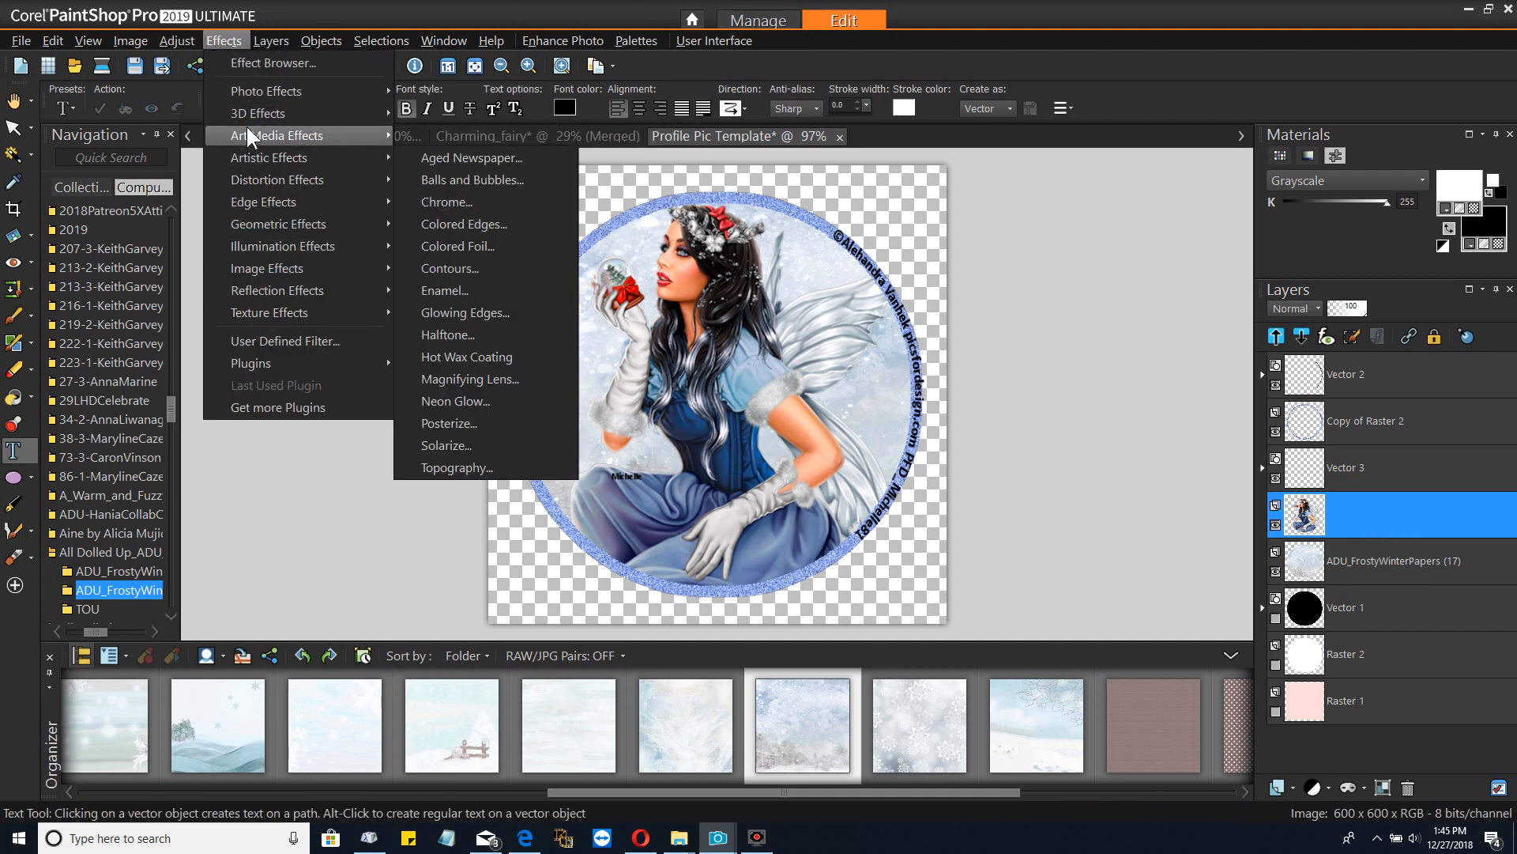
{"action": "mouse_move", "coordinate": [253, 111]}
{"action": "left_click", "coordinate": [486, 180]}
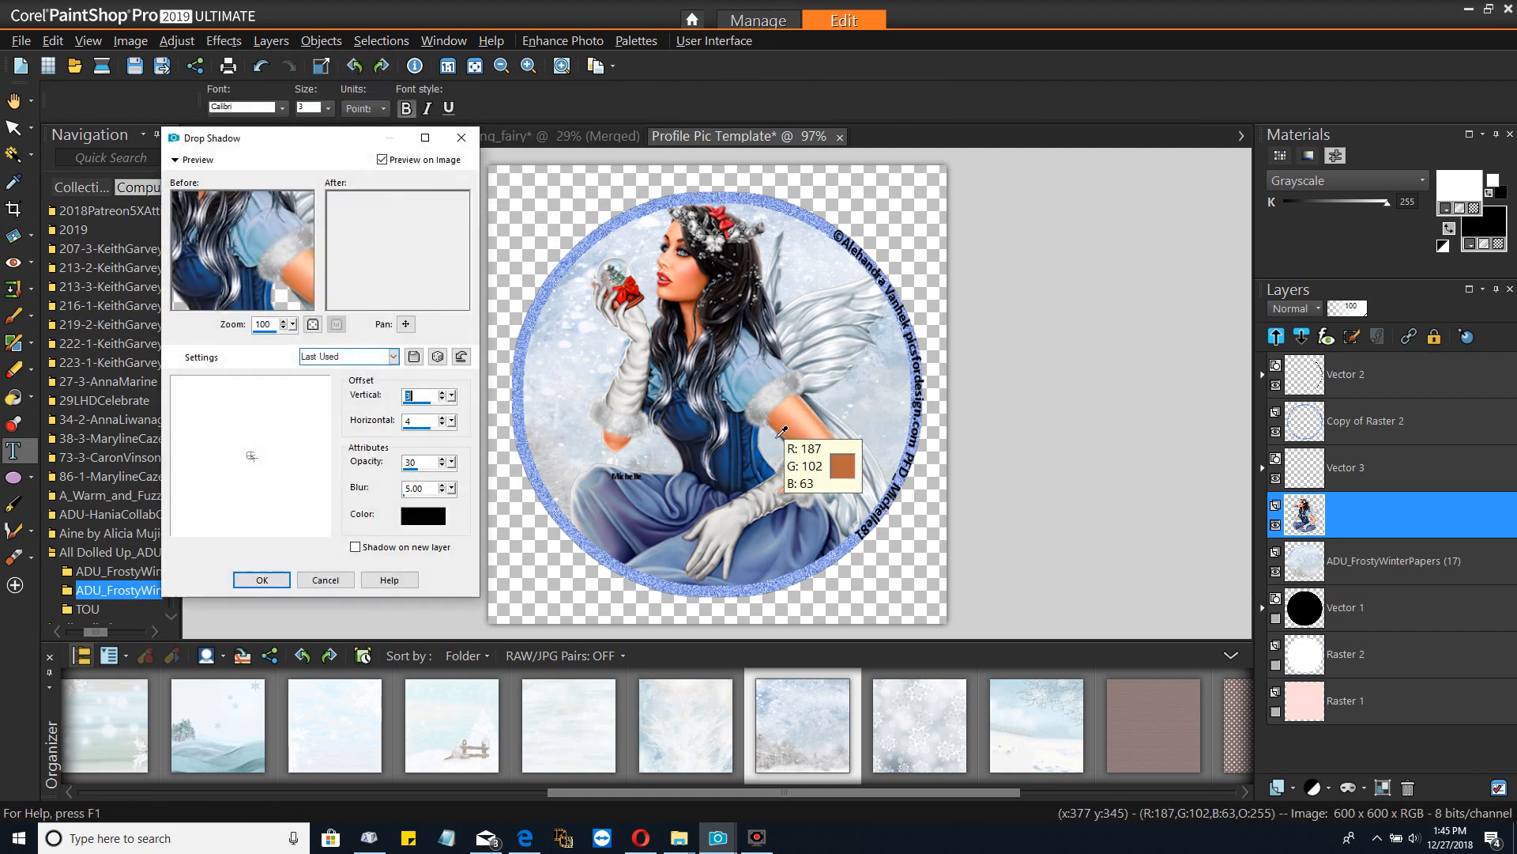
{"action": "left_click", "coordinate": [261, 580]}
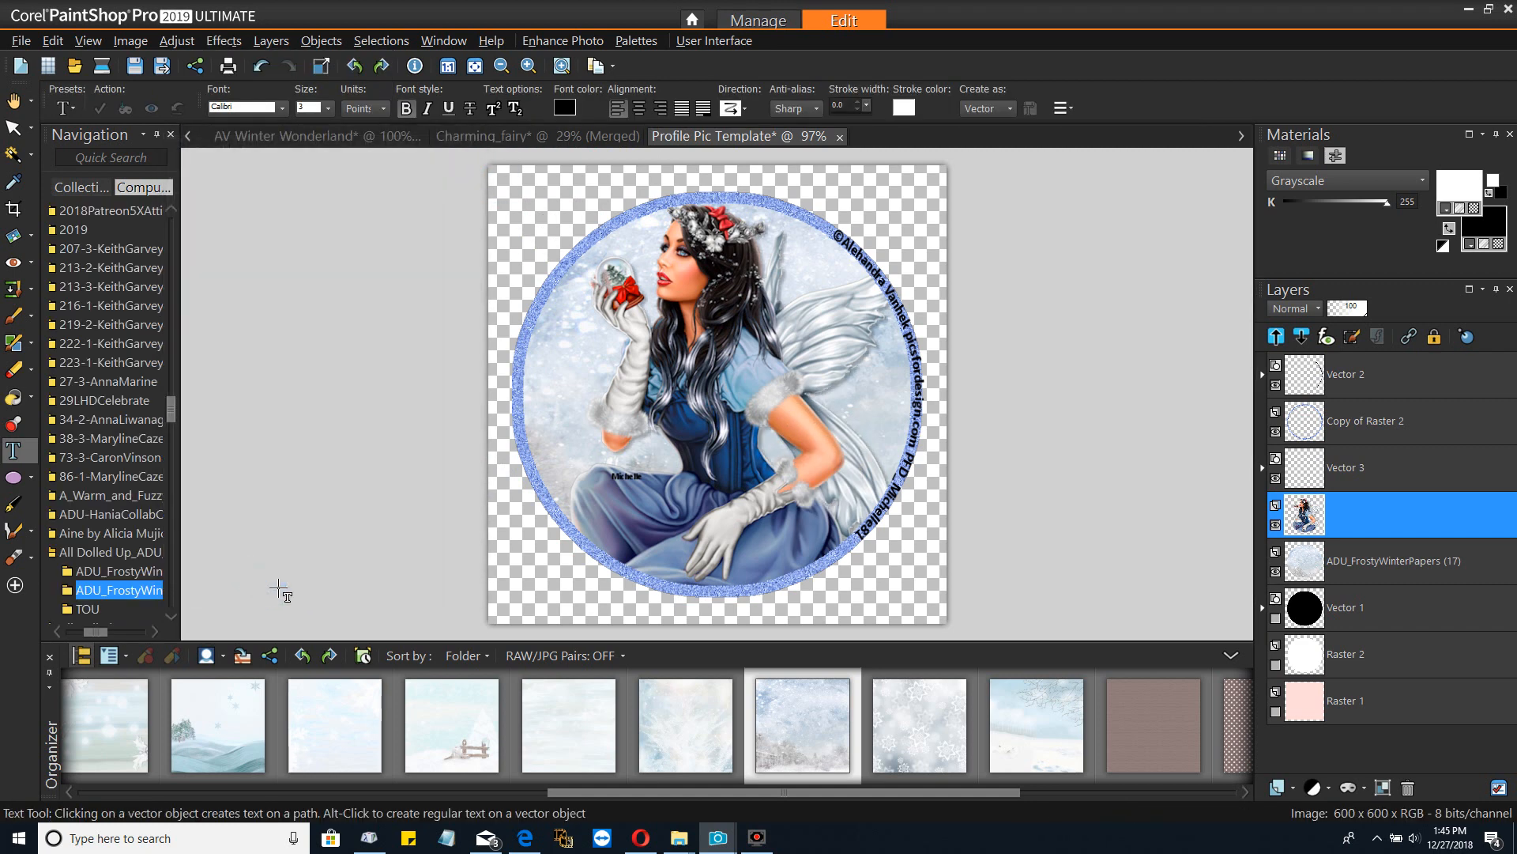
Move the Vector 3 layer to the top of the stack and enlarge its name text across the fairy's lap
{"action": "left_click", "coordinate": [1397, 383]}
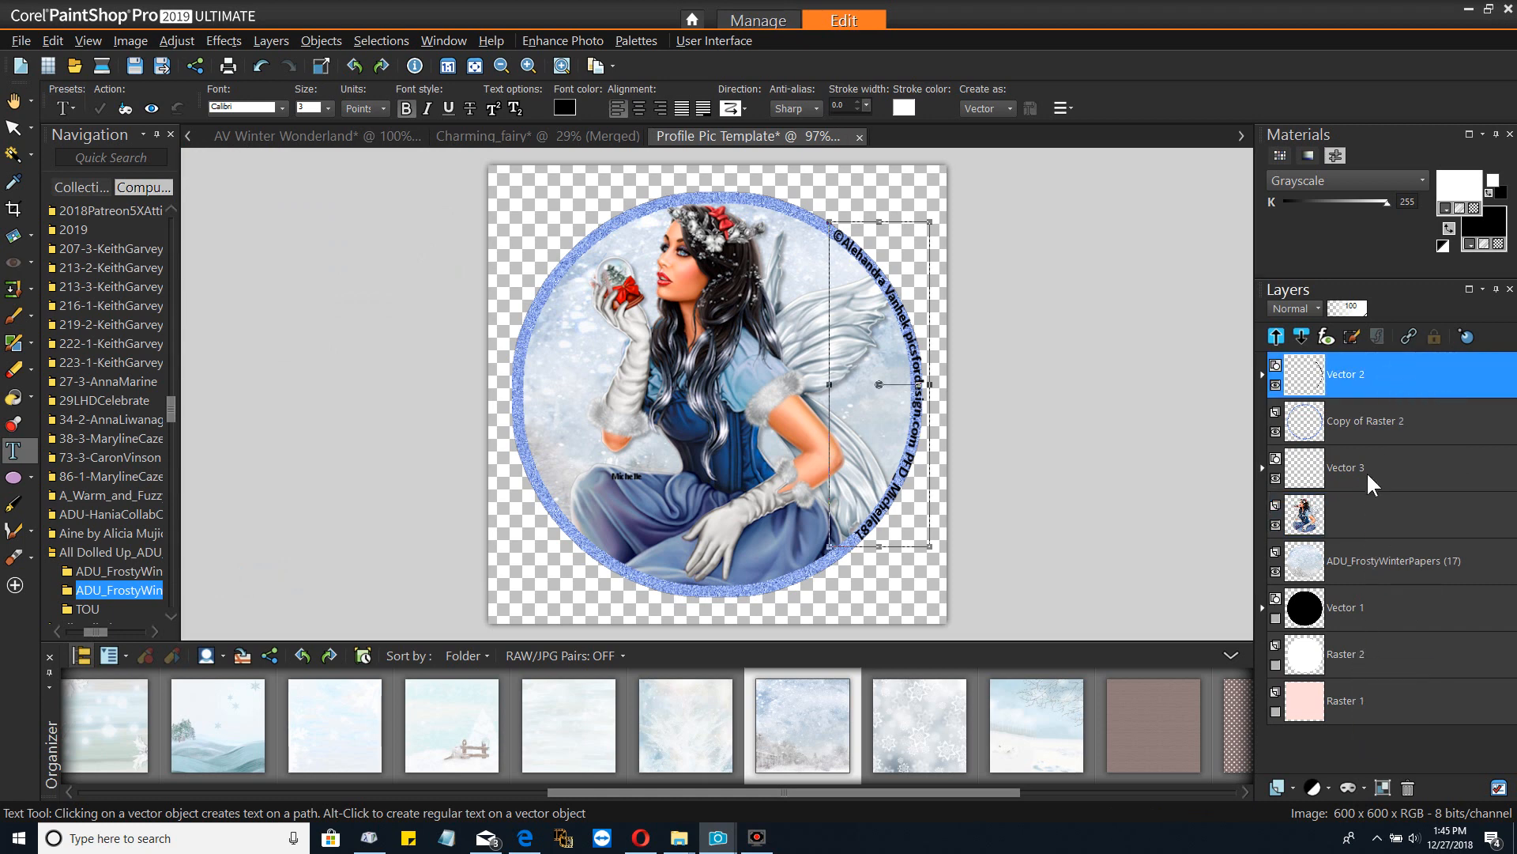
{"action": "left_click_drag", "start_coordinate": [1367, 471], "coordinate": [1374, 362]}
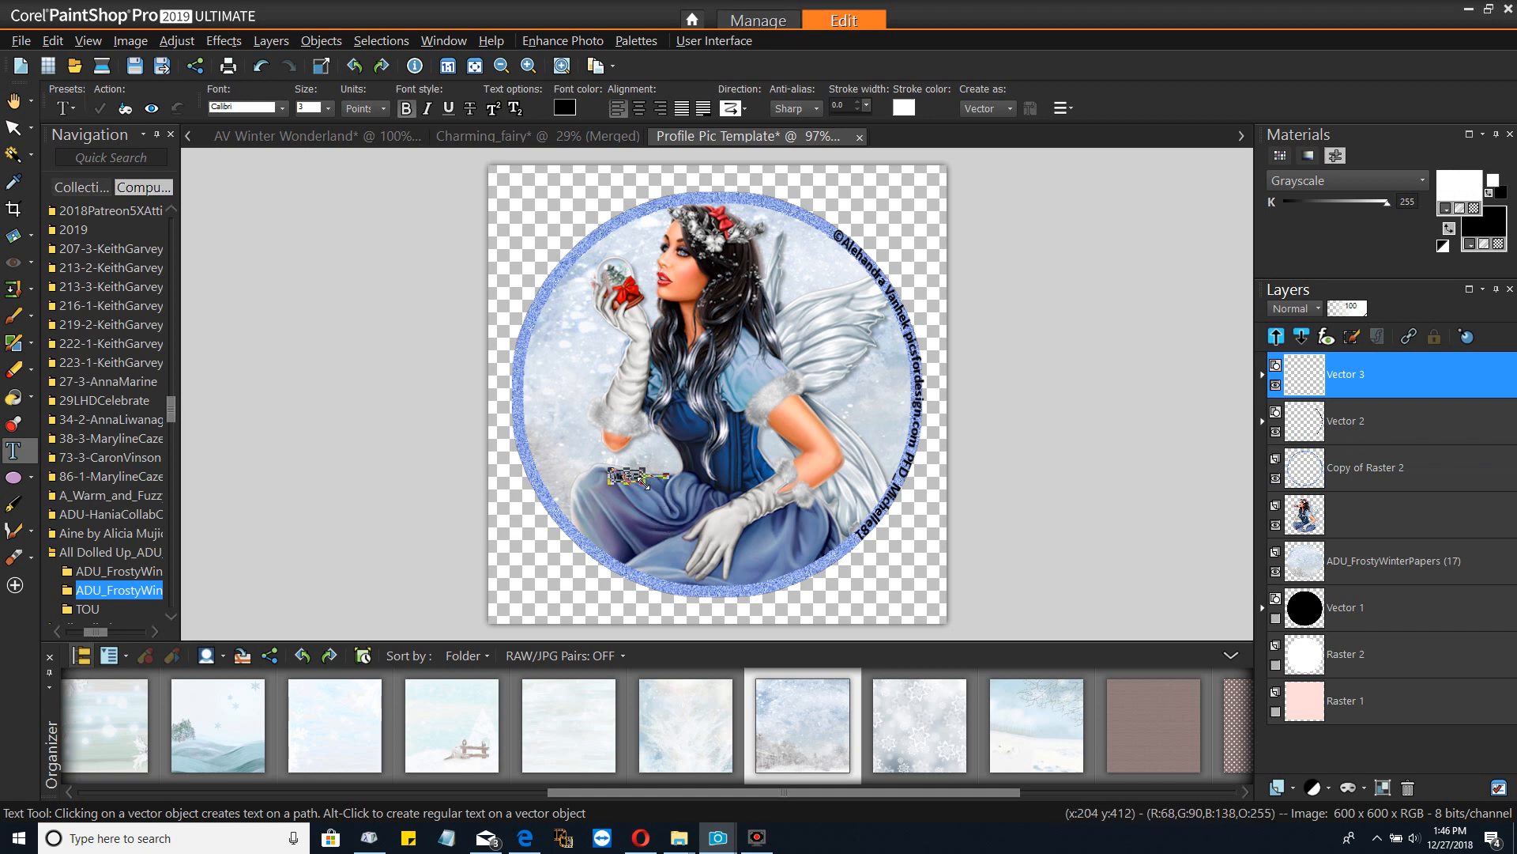
{"action": "left_click_drag", "start_coordinate": [669, 483], "coordinate": [810, 581]}
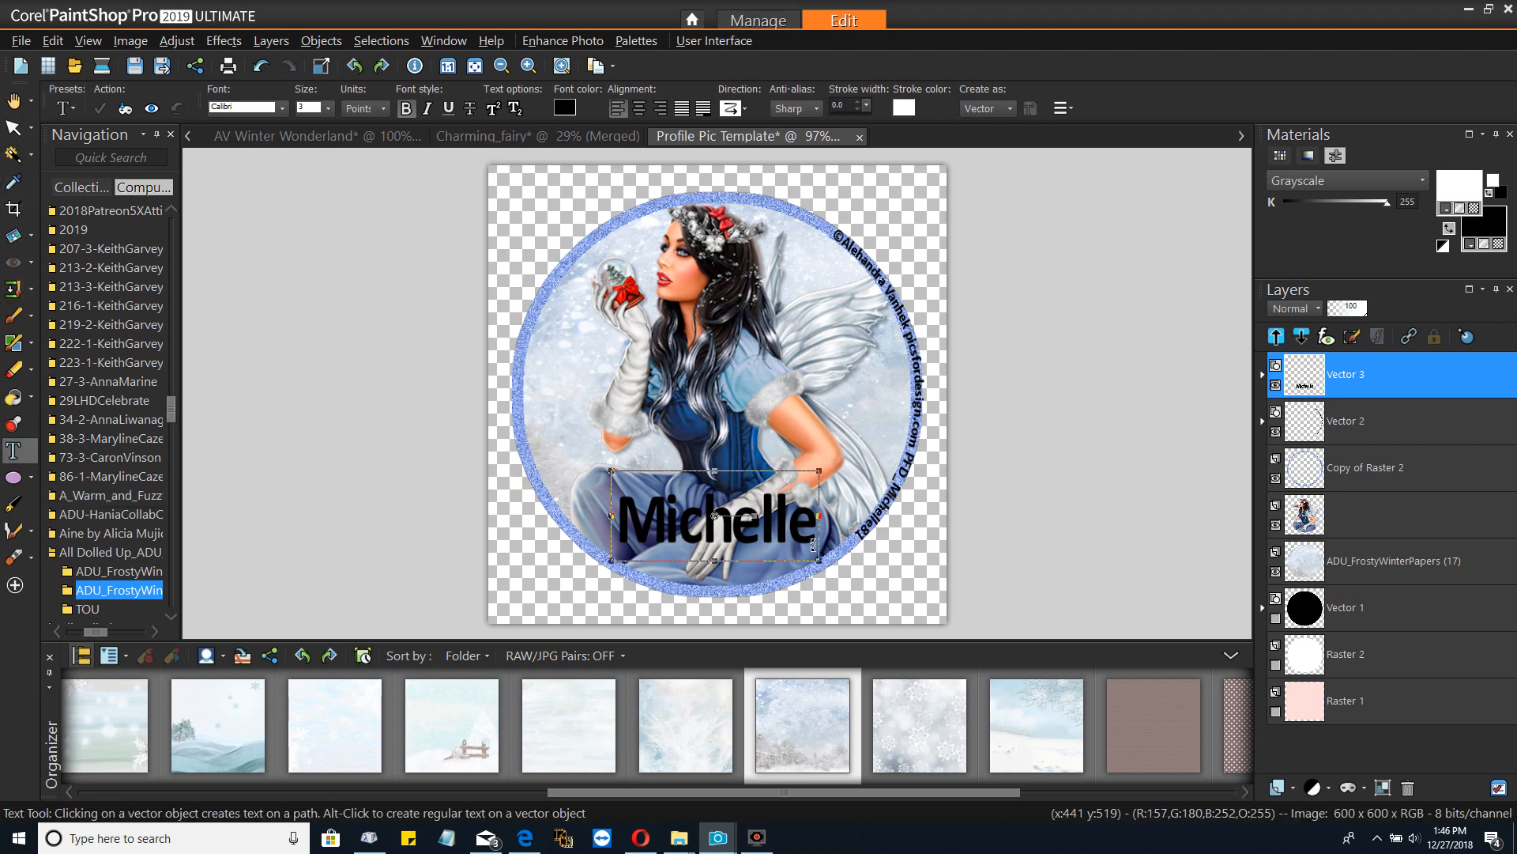
Change the font of the name text to Snow White
{"action": "left_click", "coordinate": [722, 516]}
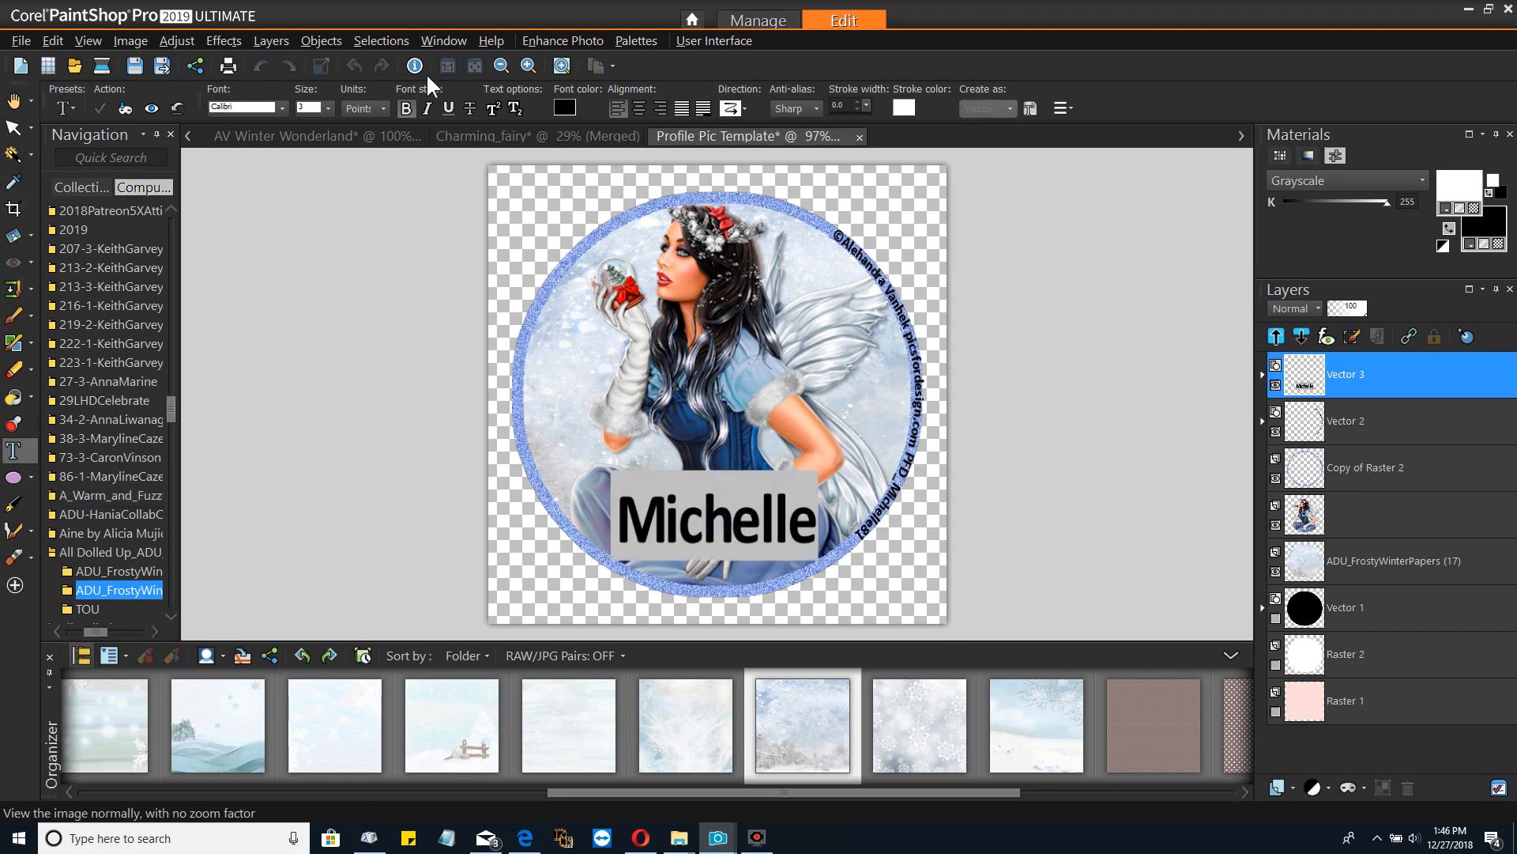
{"action": "left_click", "coordinate": [283, 106]}
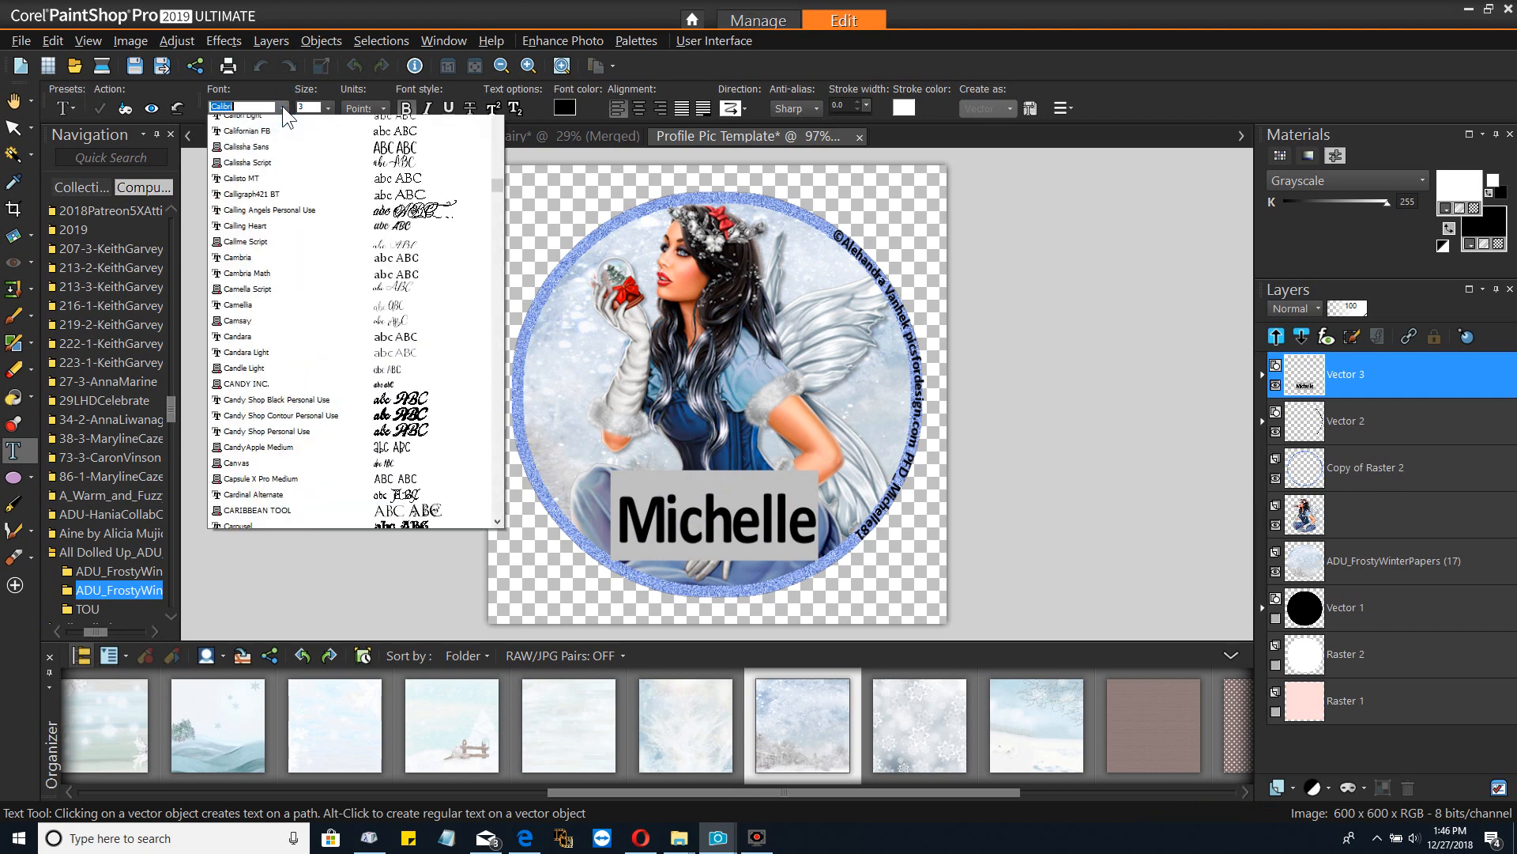
{"action": "type", "text": "s"}
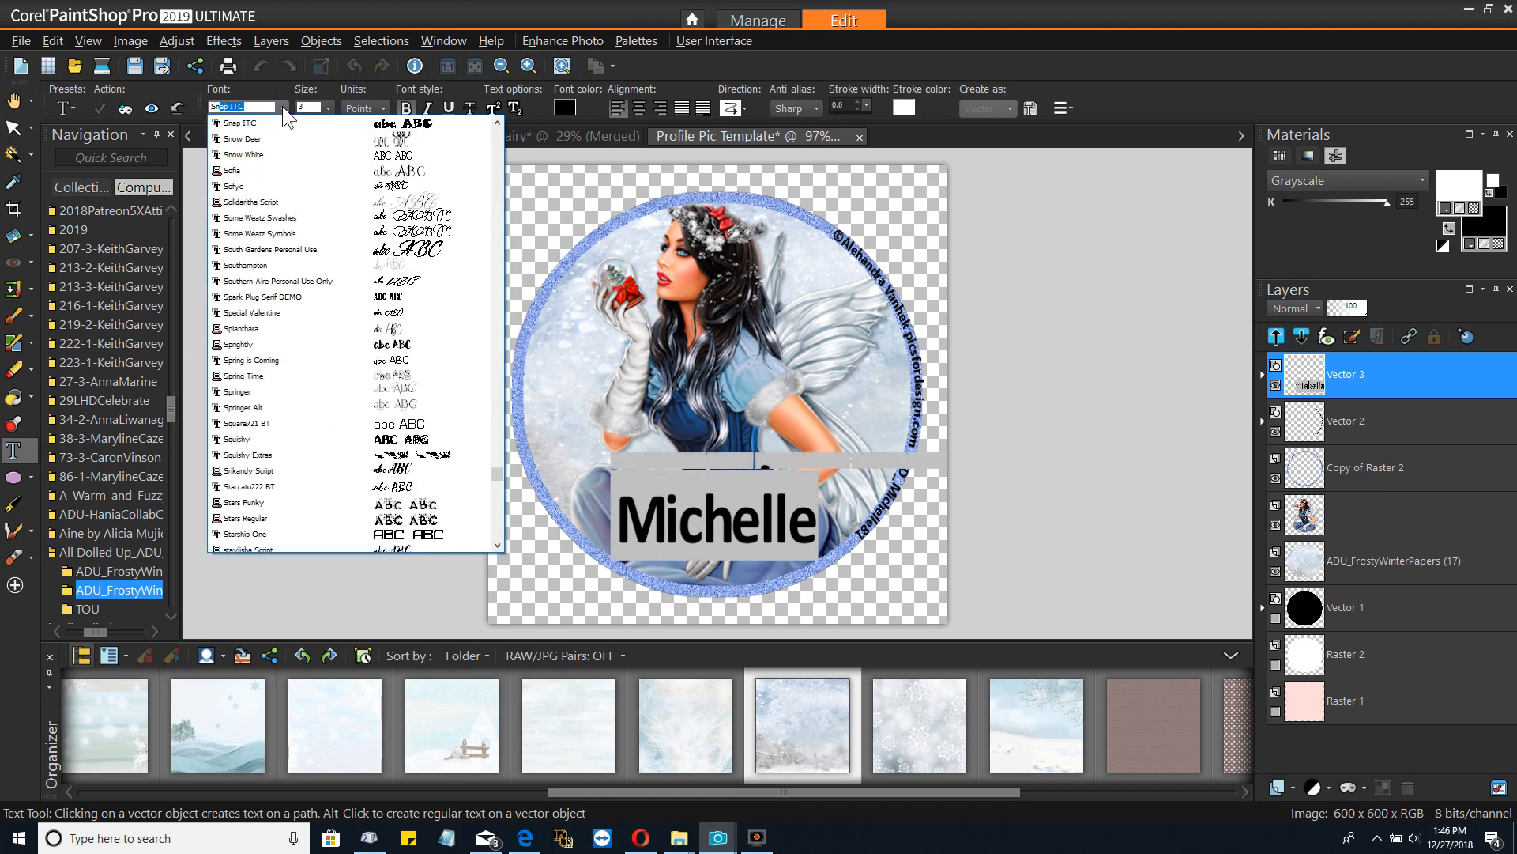
{"action": "type", "text": "now White"}
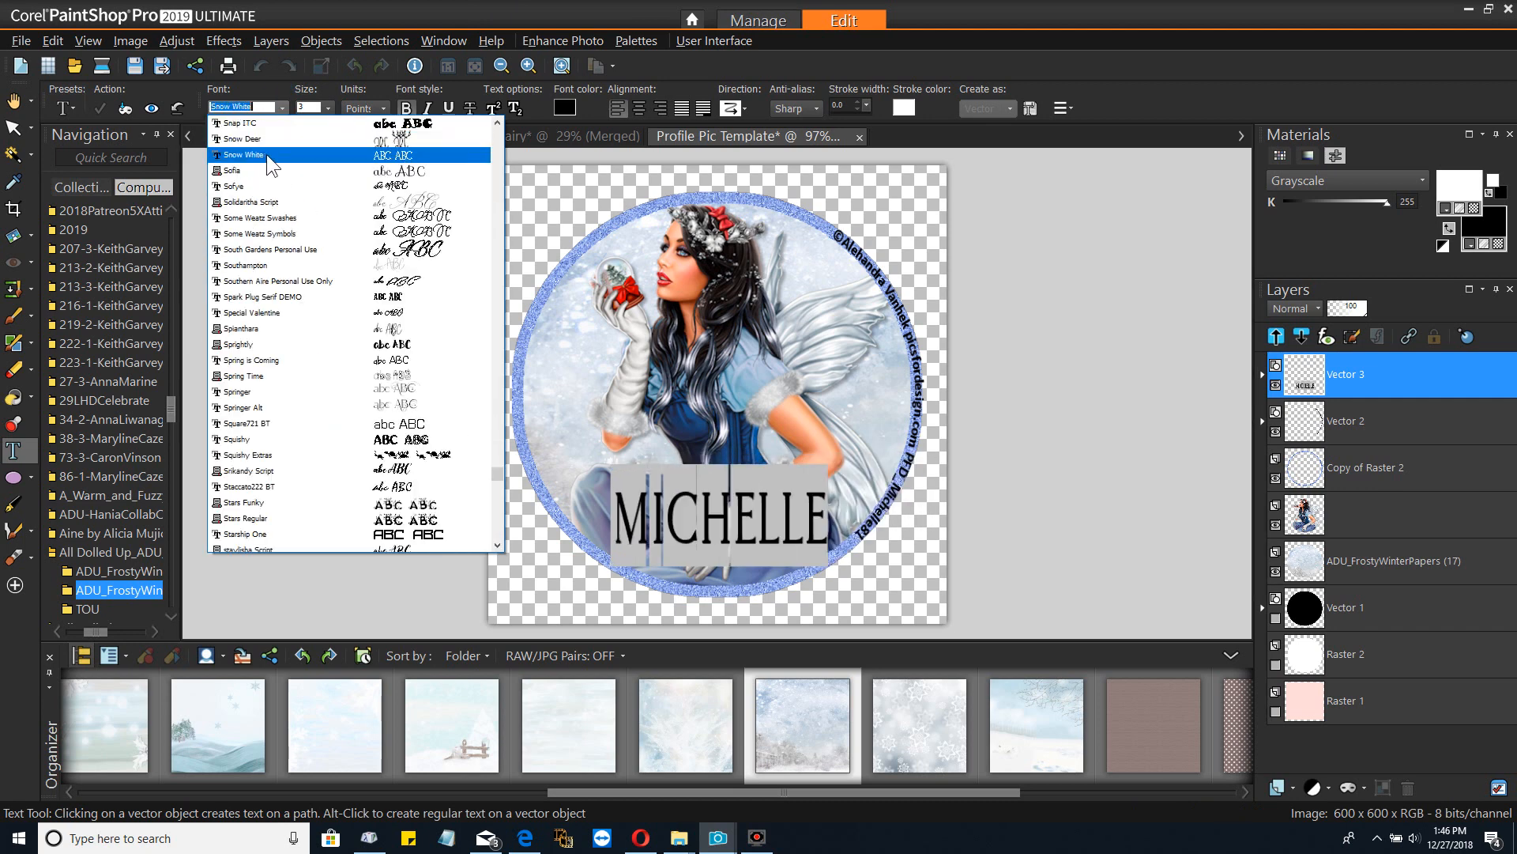
{"action": "left_click", "coordinate": [267, 154]}
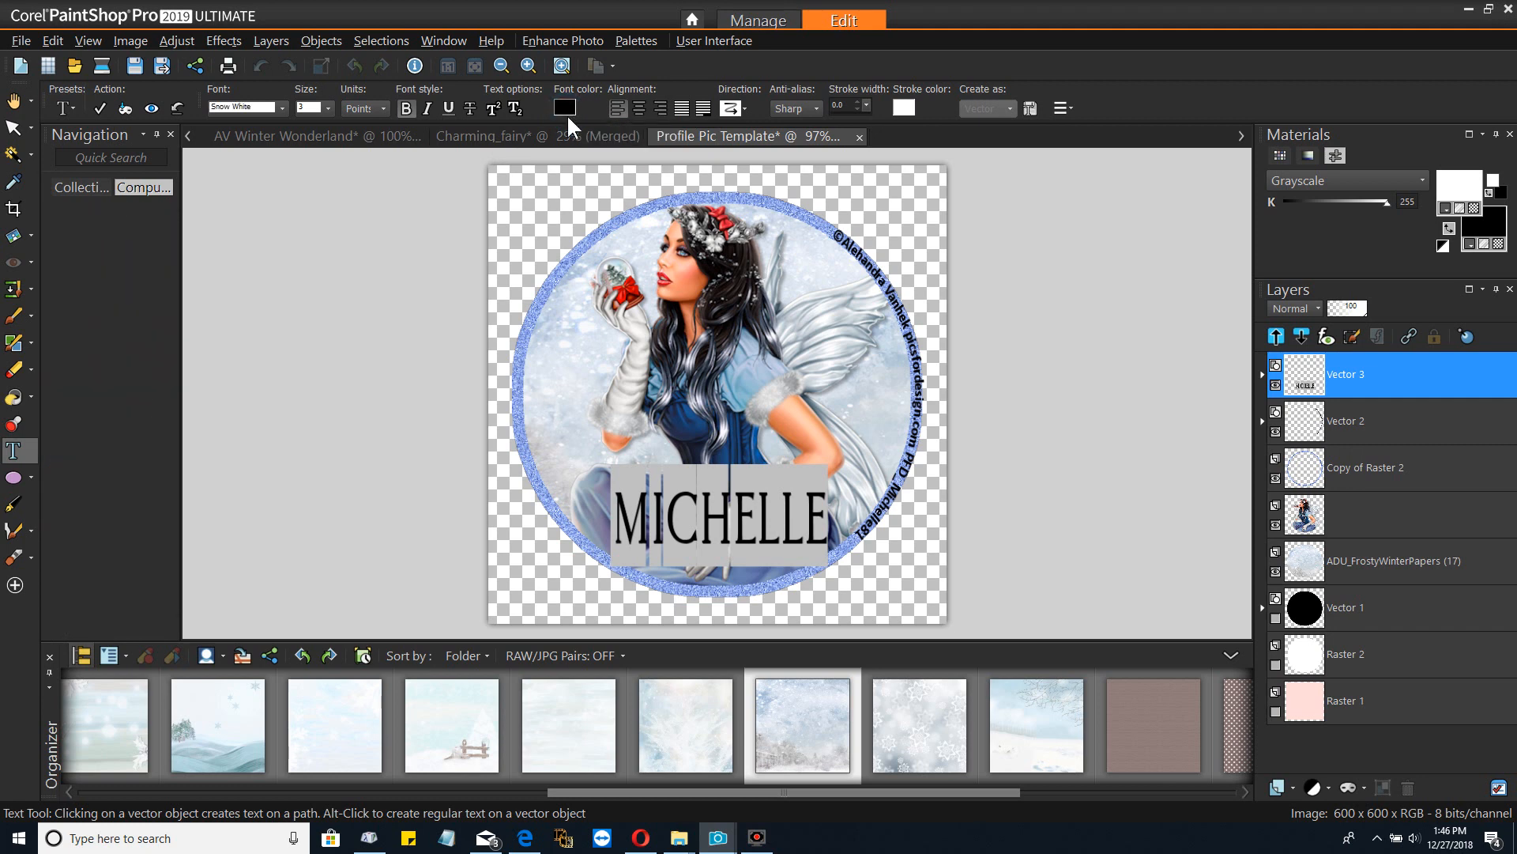
Set the name text's font color to light gray #d2d3d5, sampled from the image
{"action": "left_click", "coordinate": [566, 112]}
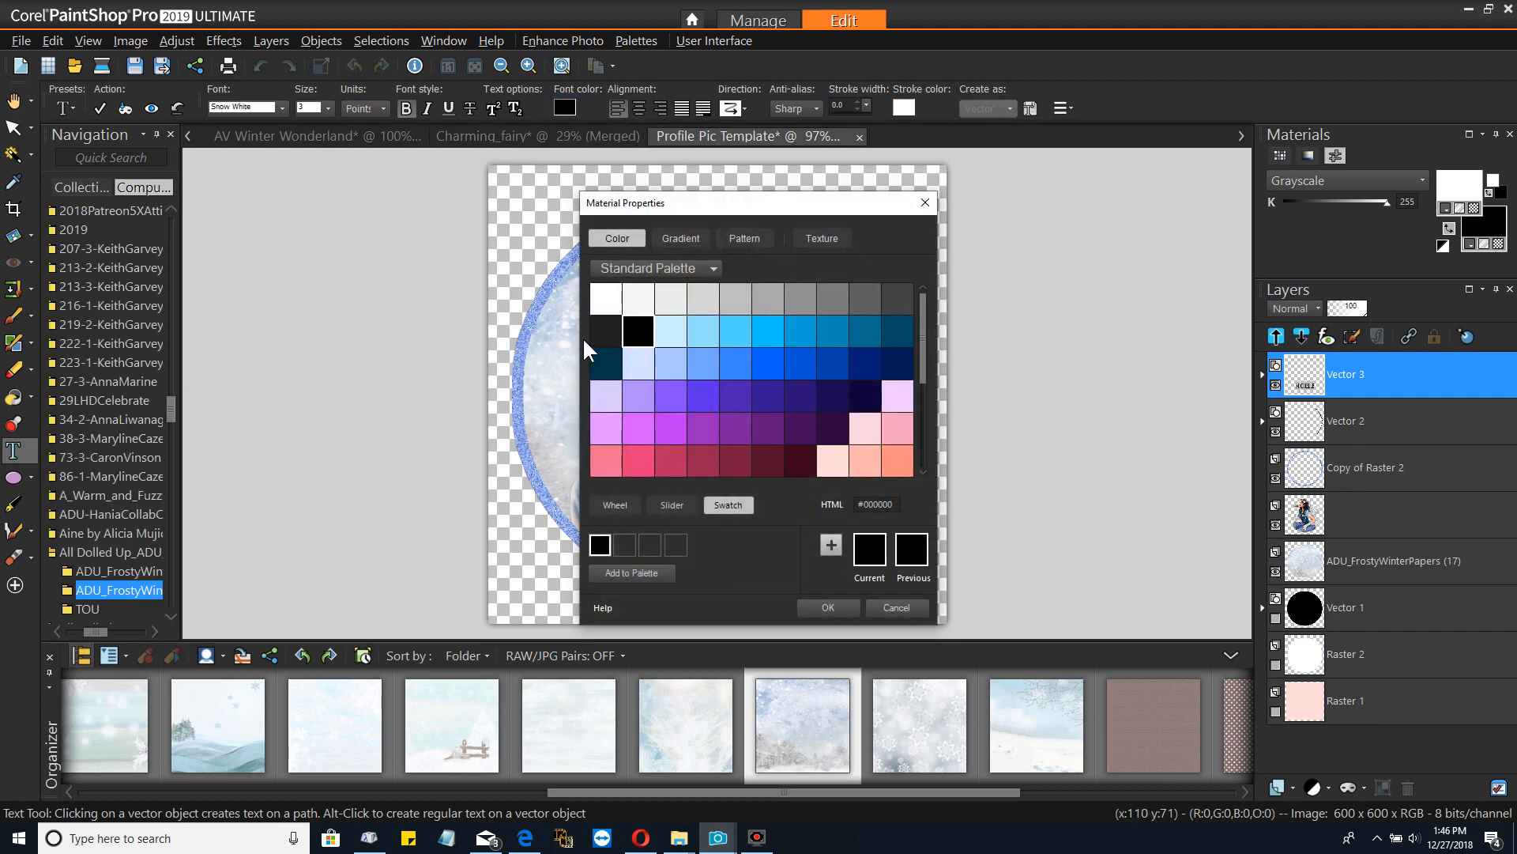
{"action": "left_click", "coordinate": [552, 446]}
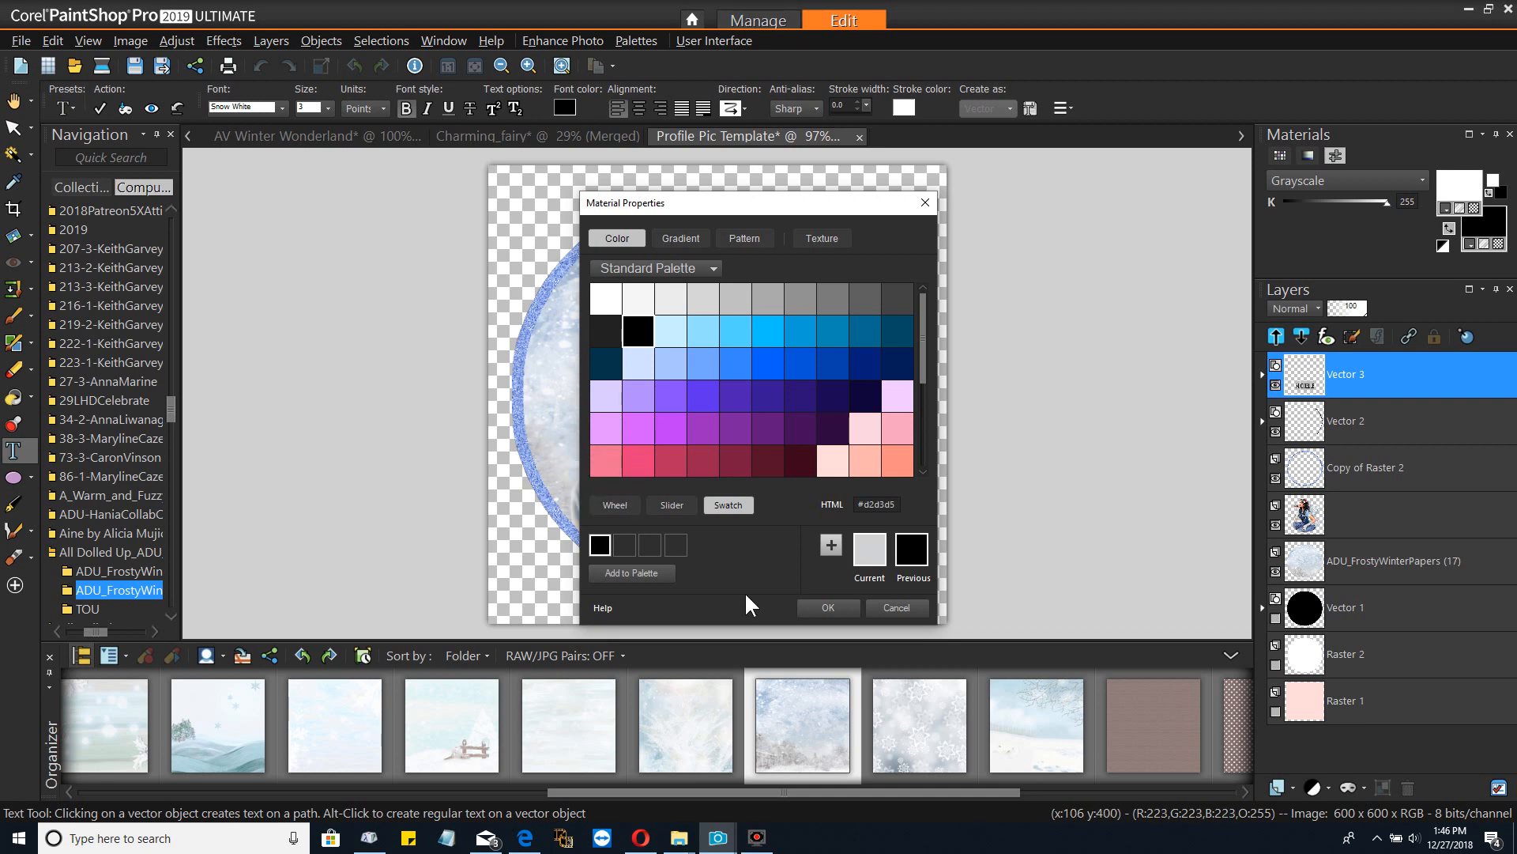
{"action": "left_click", "coordinate": [813, 604]}
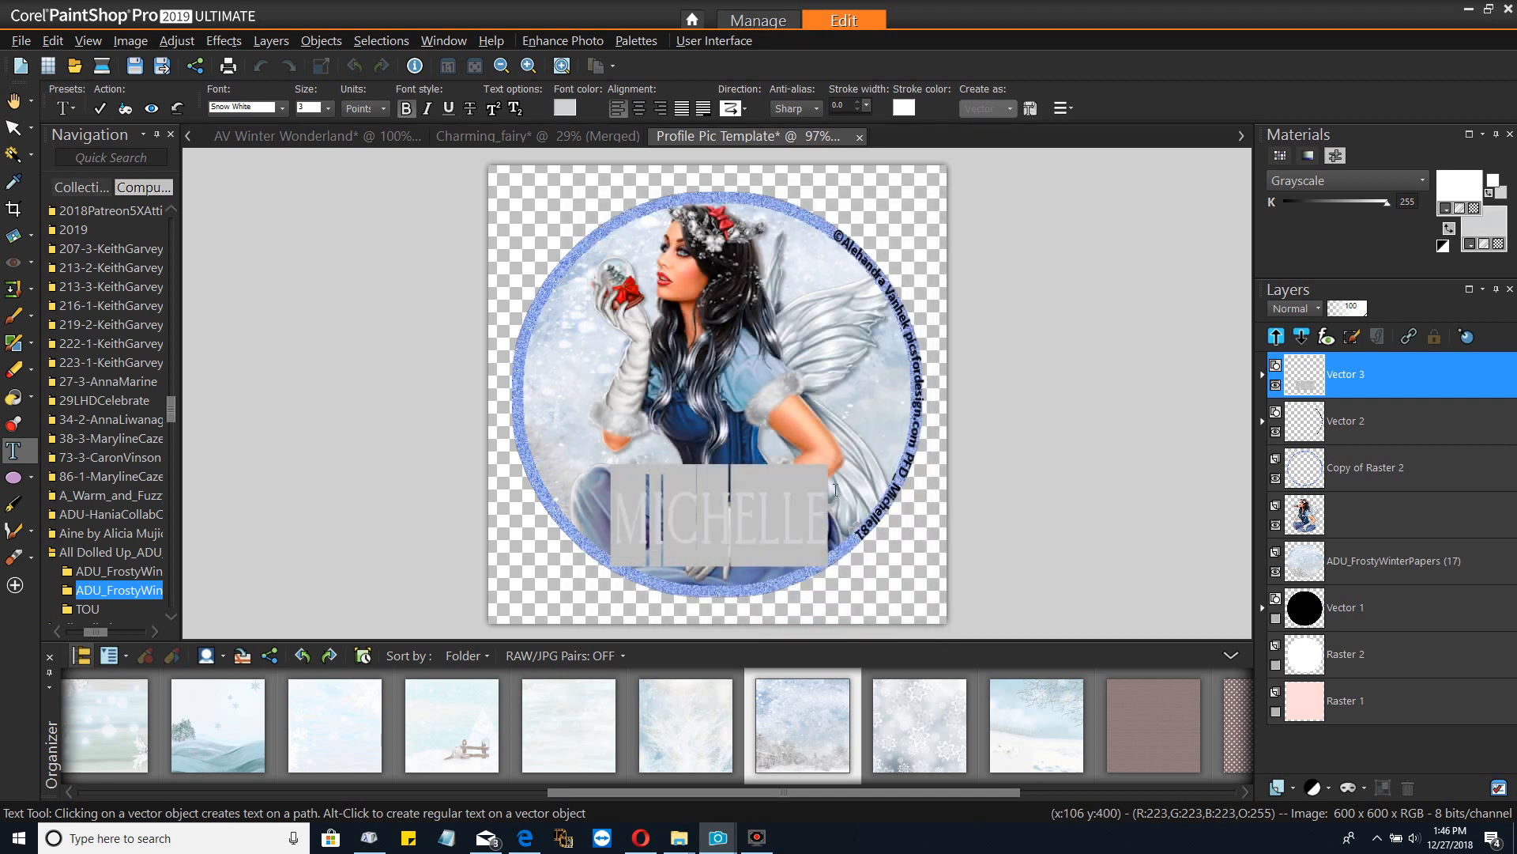
Give the name text a stroke 1.0 wide in the blue sampled from the circular ring
{"action": "left_click", "coordinate": [866, 103]}
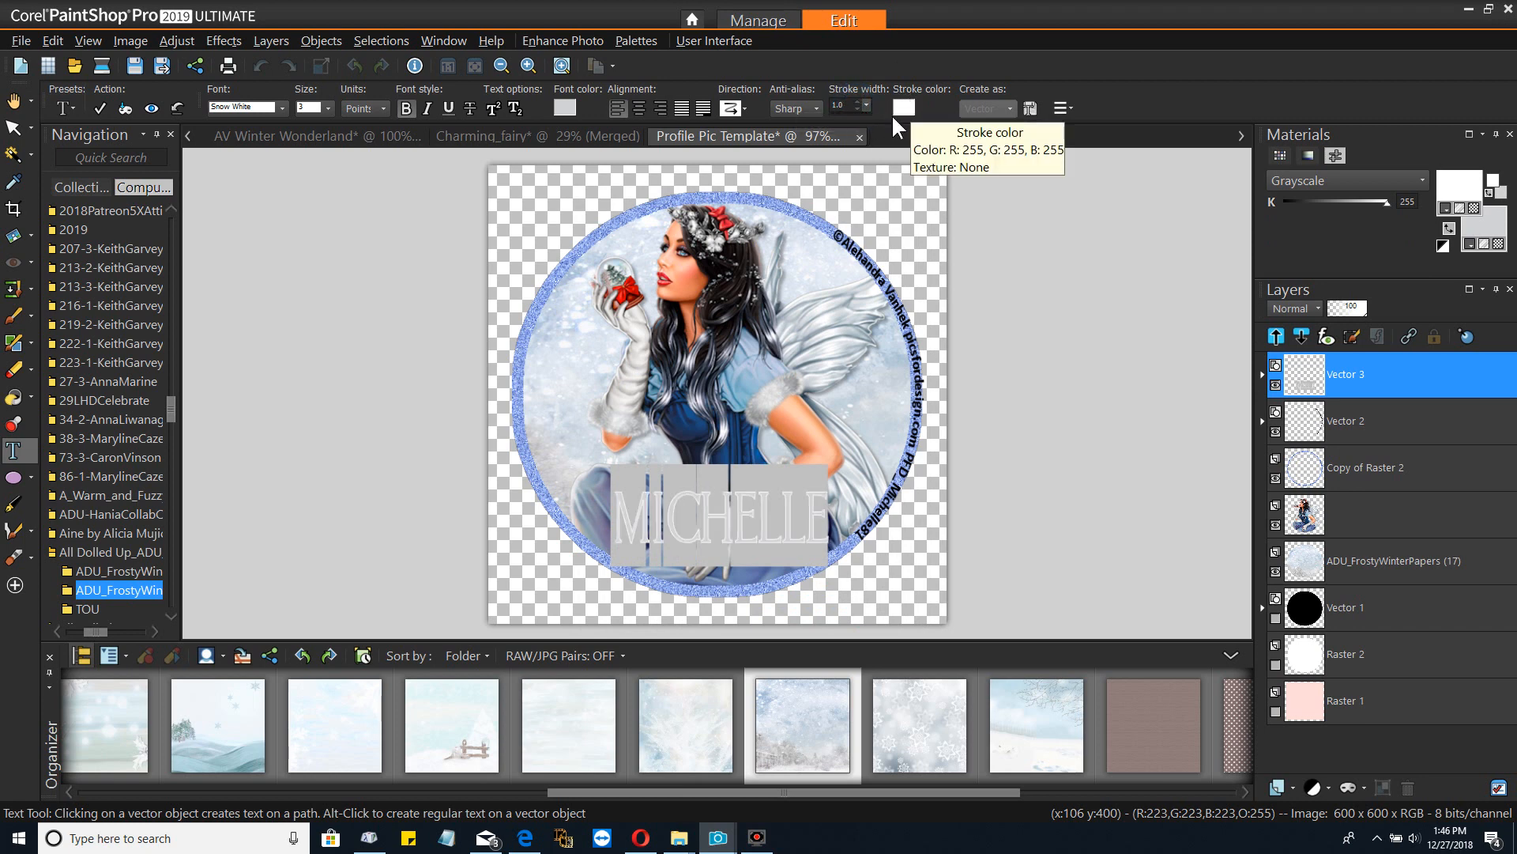
{"action": "left_click", "coordinate": [905, 109]}
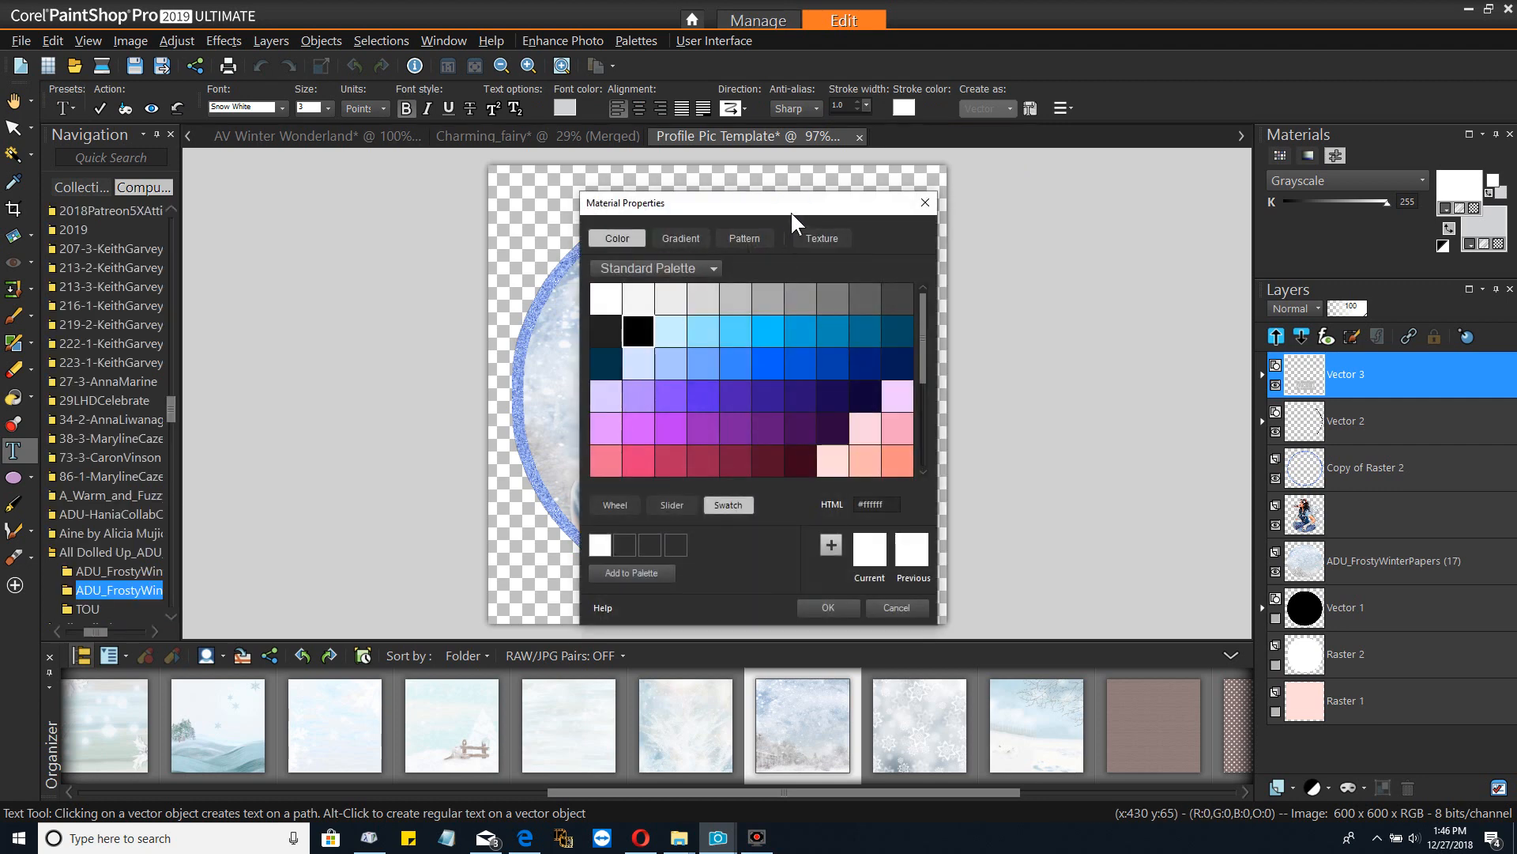
{"action": "left_click_drag", "start_coordinate": [790, 204], "coordinate": [510, 206]}
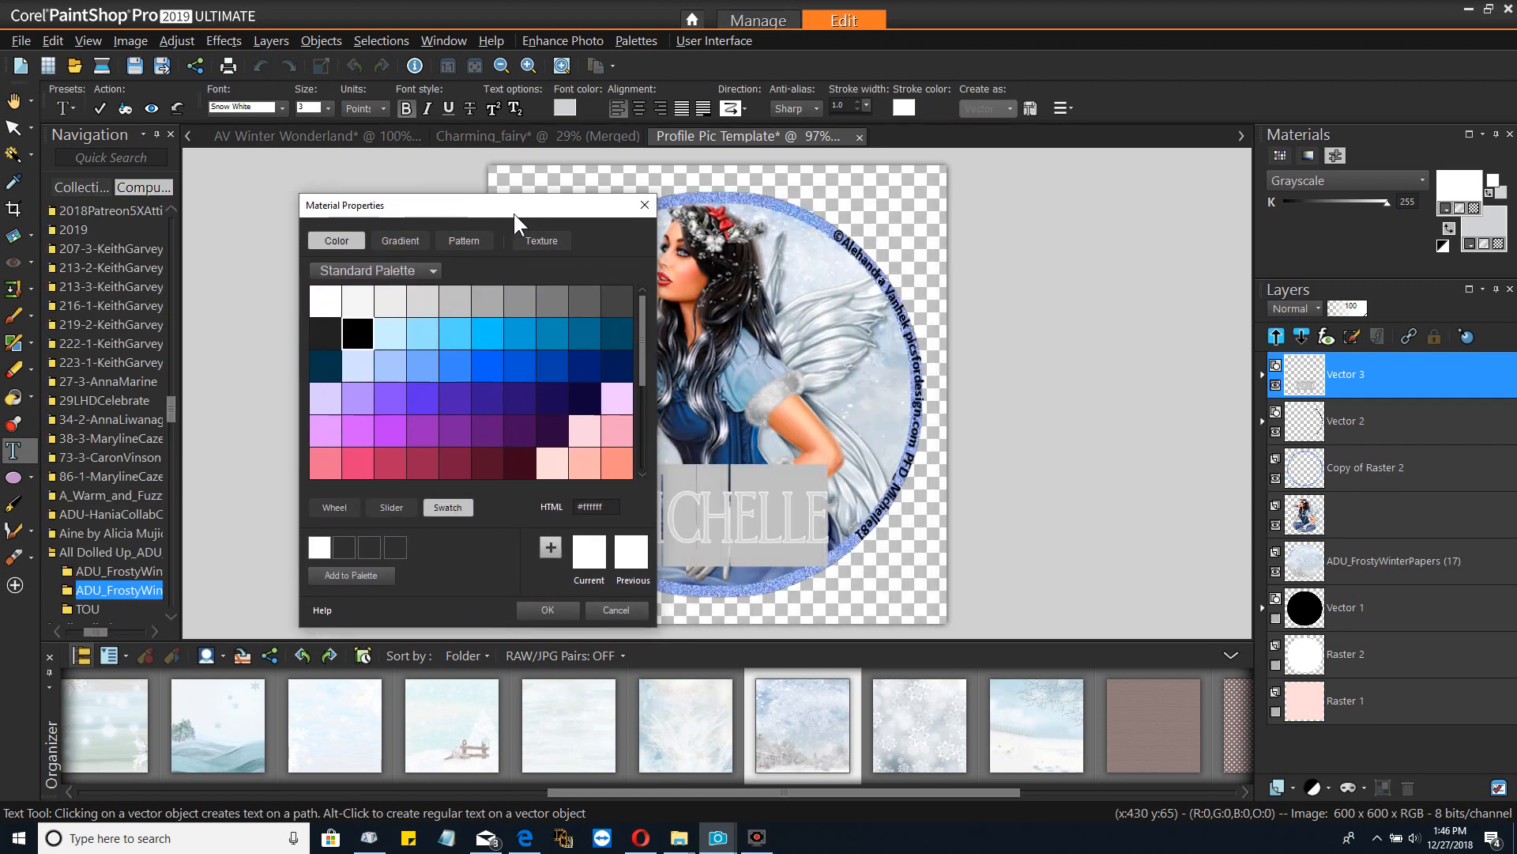
{"action": "left_click", "coordinate": [789, 207]}
{"action": "left_click", "coordinate": [544, 609]}
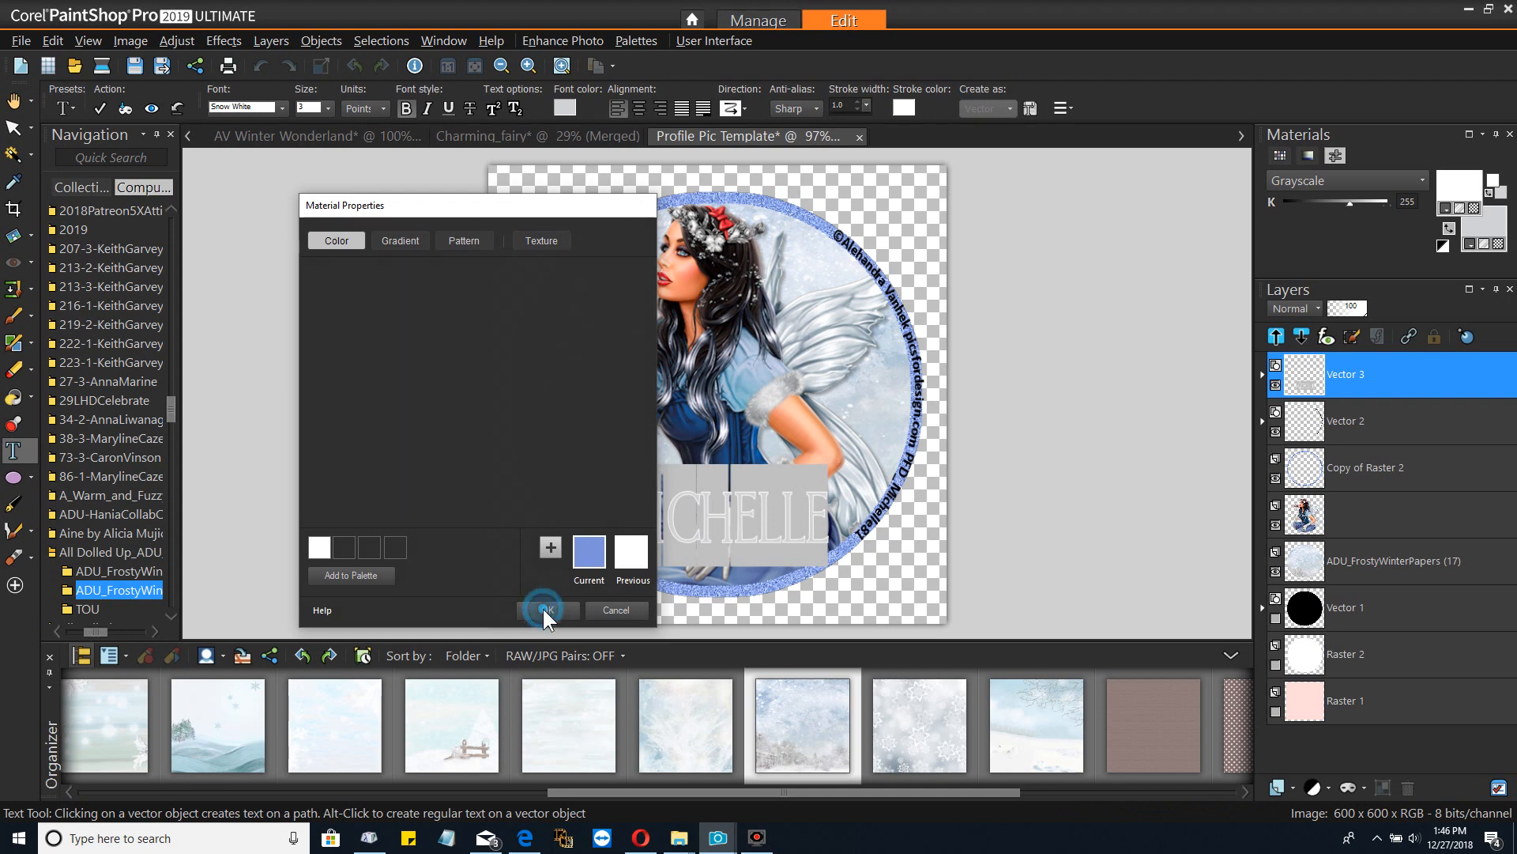
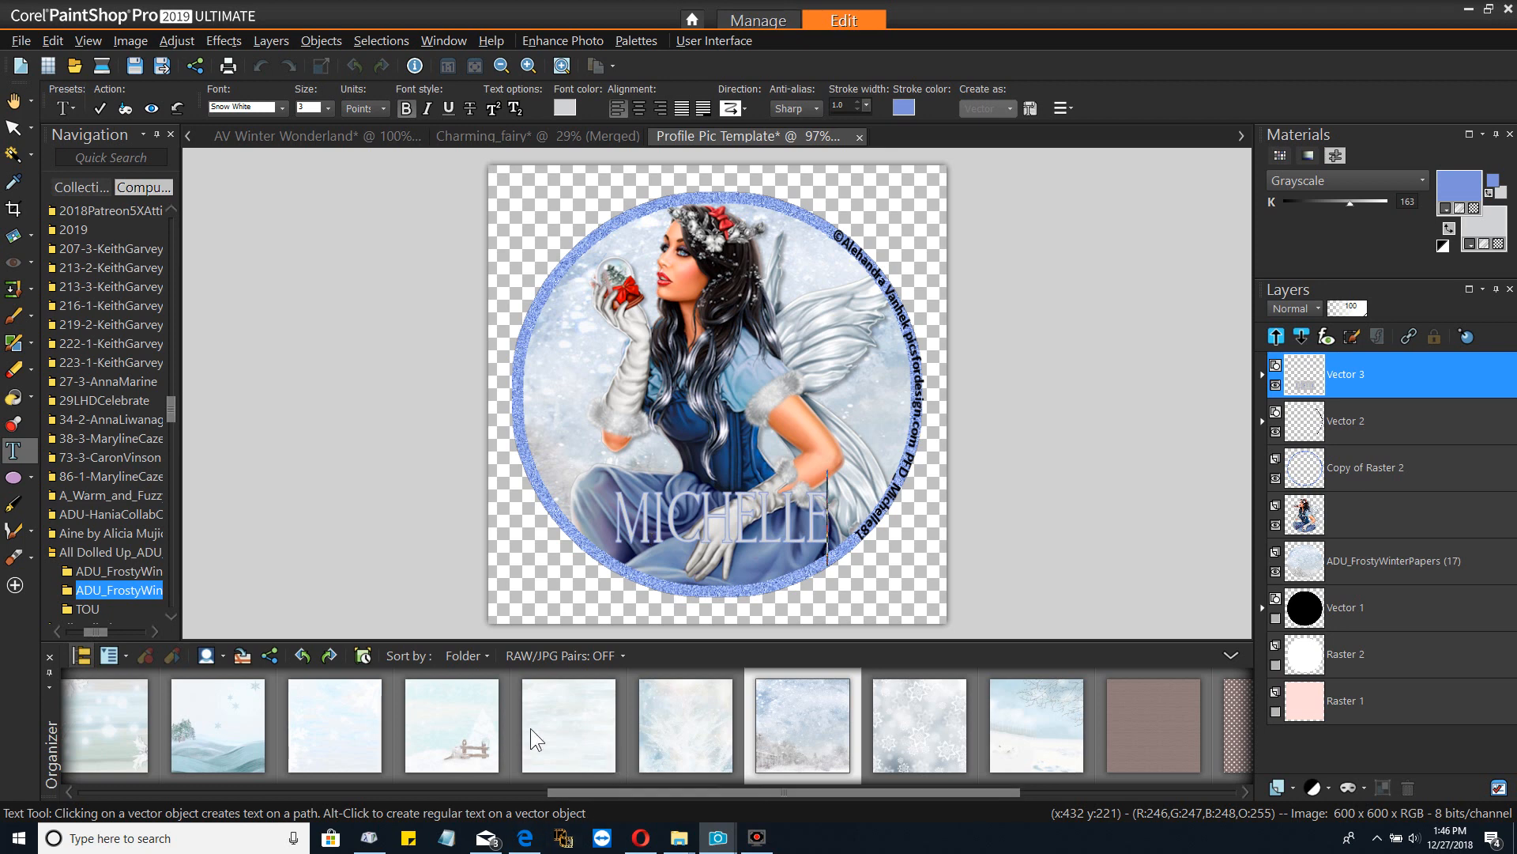
Consult the AV Winter Wonderland design and insert the bare tree from the frosty winter elements between the fairy and paper layers
{"action": "scroll", "coordinate": [534, 725], "scroll_direction": "up", "scroll_amount": 5}
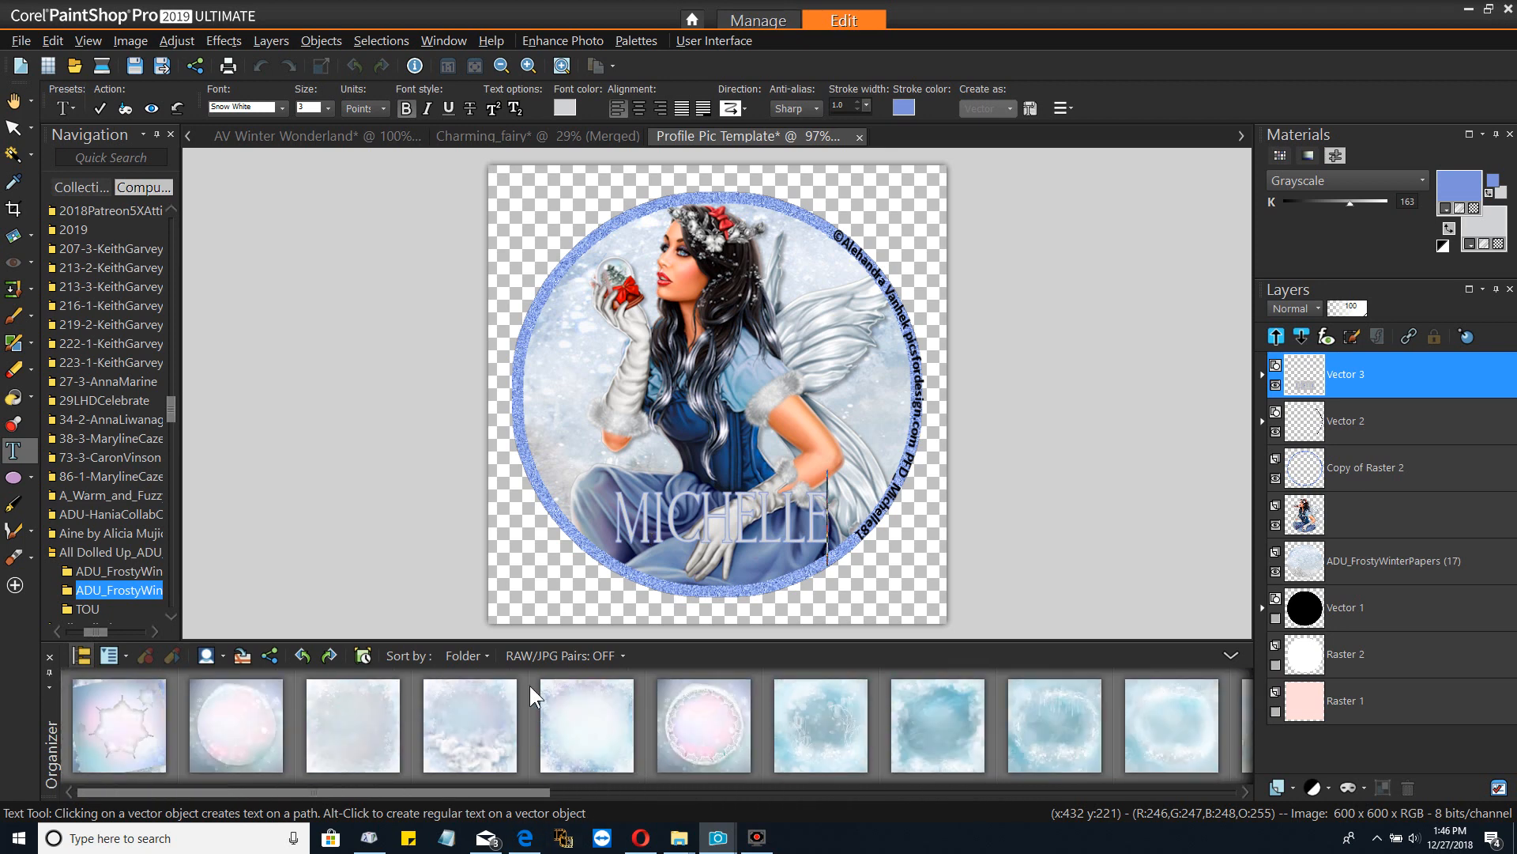
{"action": "left_click", "coordinate": [313, 135]}
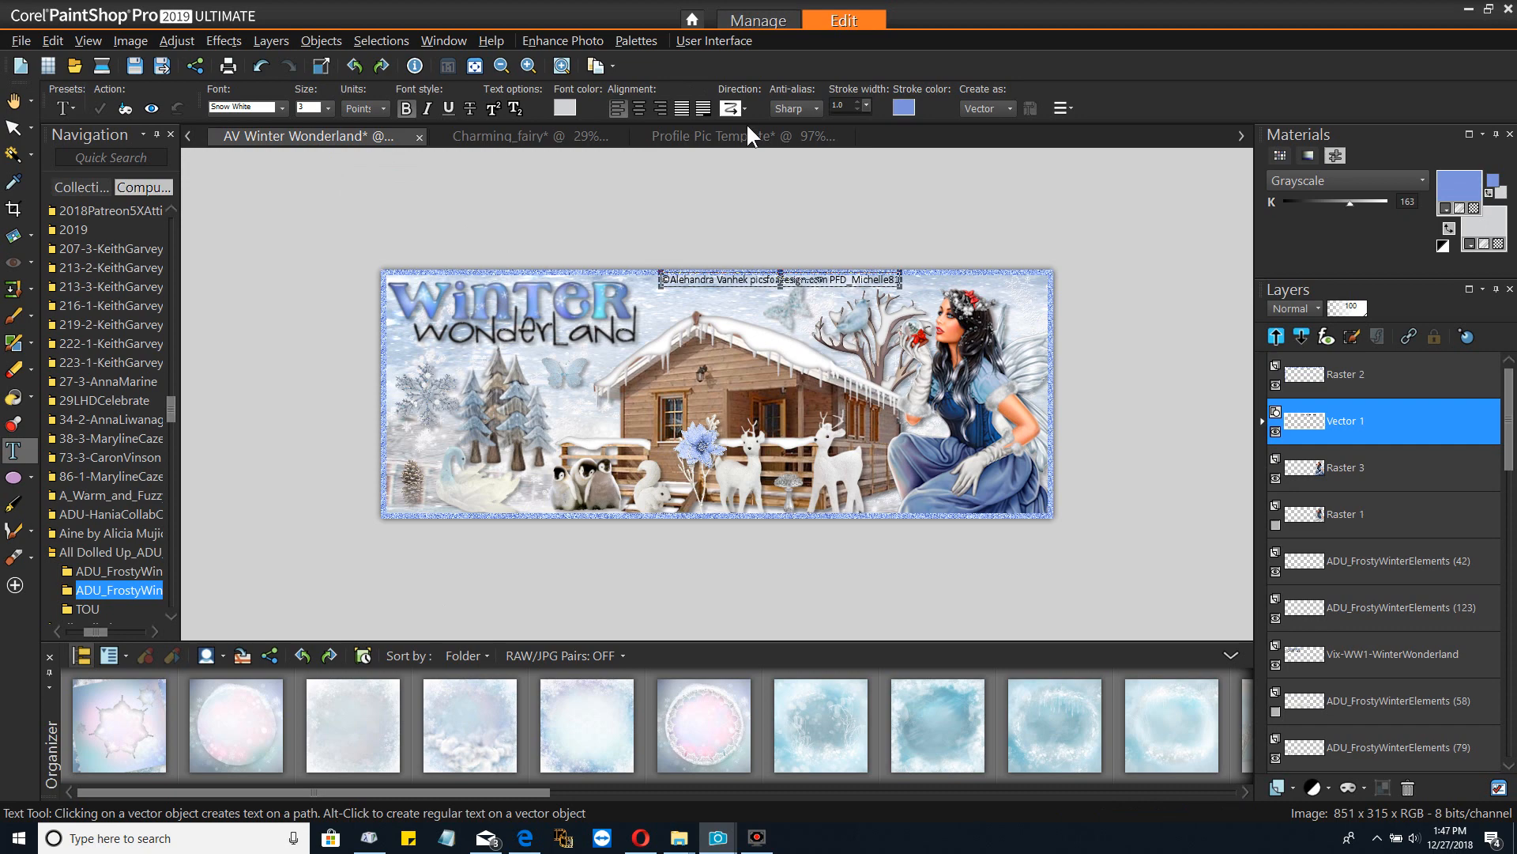
{"action": "left_click", "coordinate": [649, 136]}
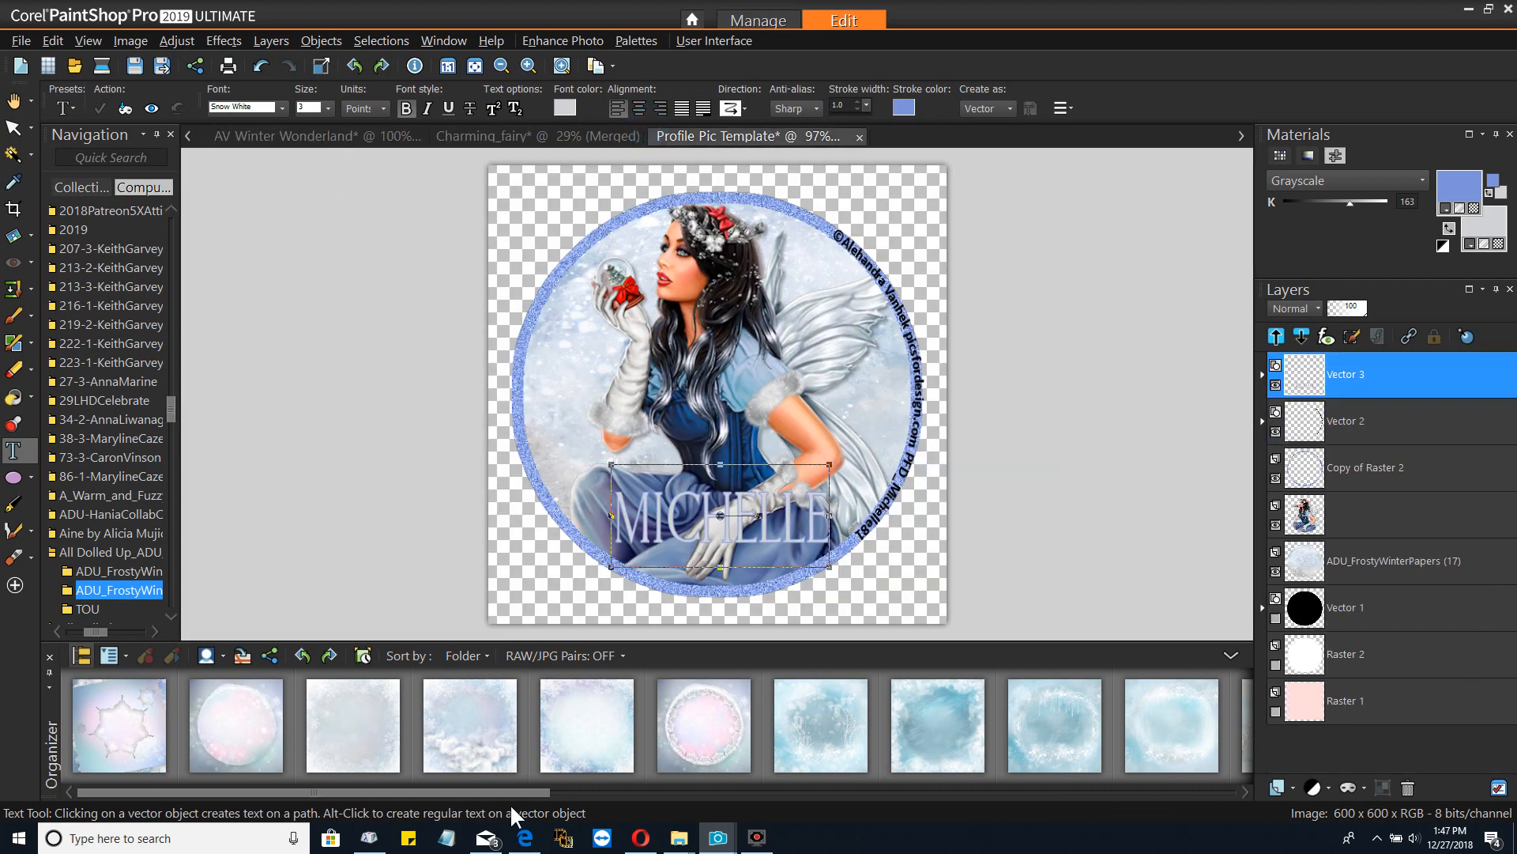
{"action": "scroll", "coordinate": [455, 710], "scroll_direction": "down", "scroll_amount": 3}
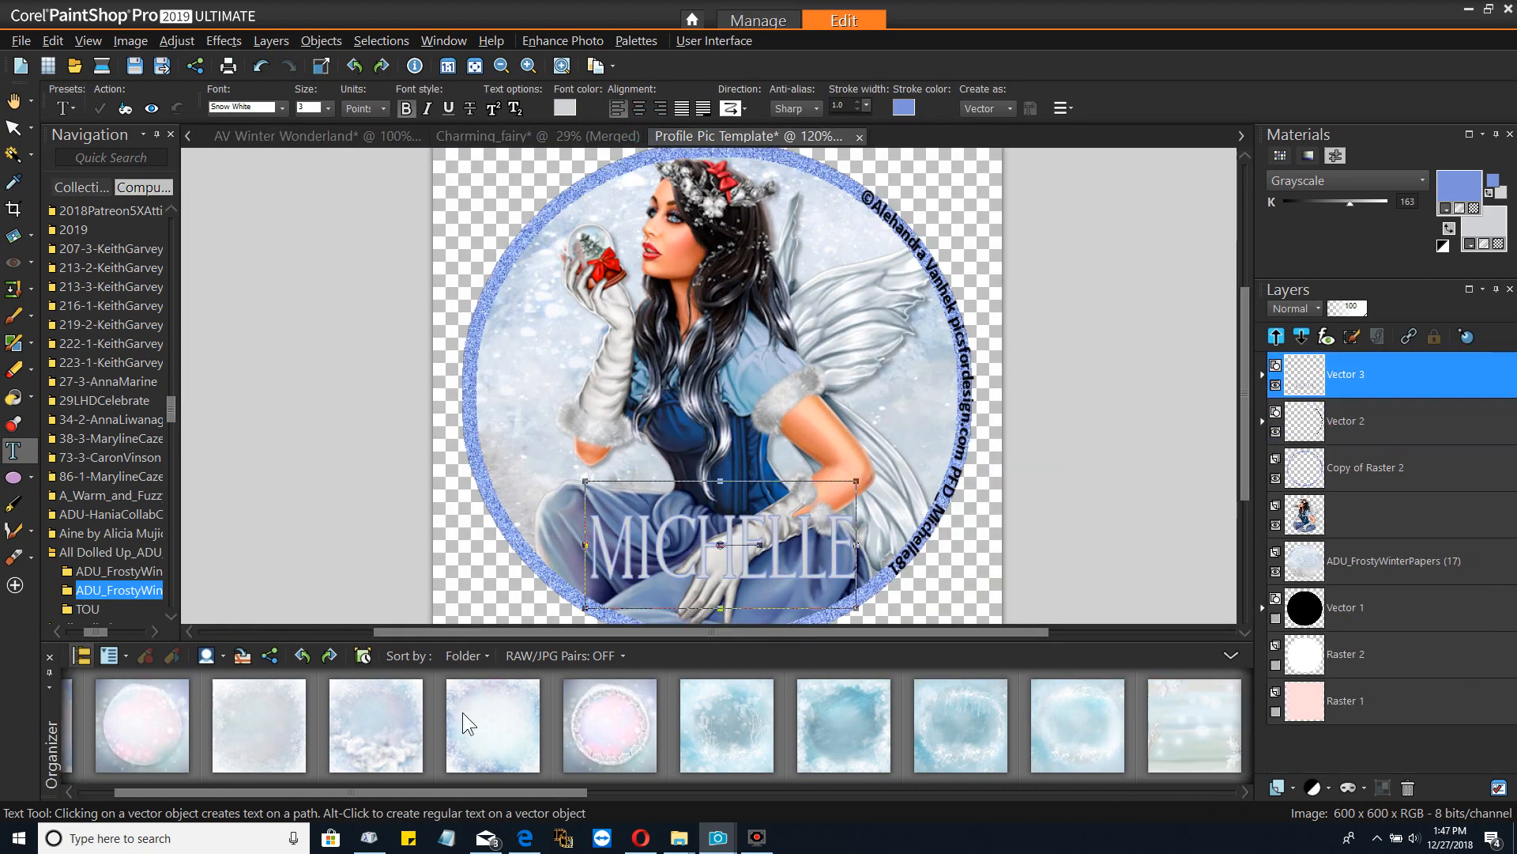
{"action": "left_click", "coordinate": [553, 788]}
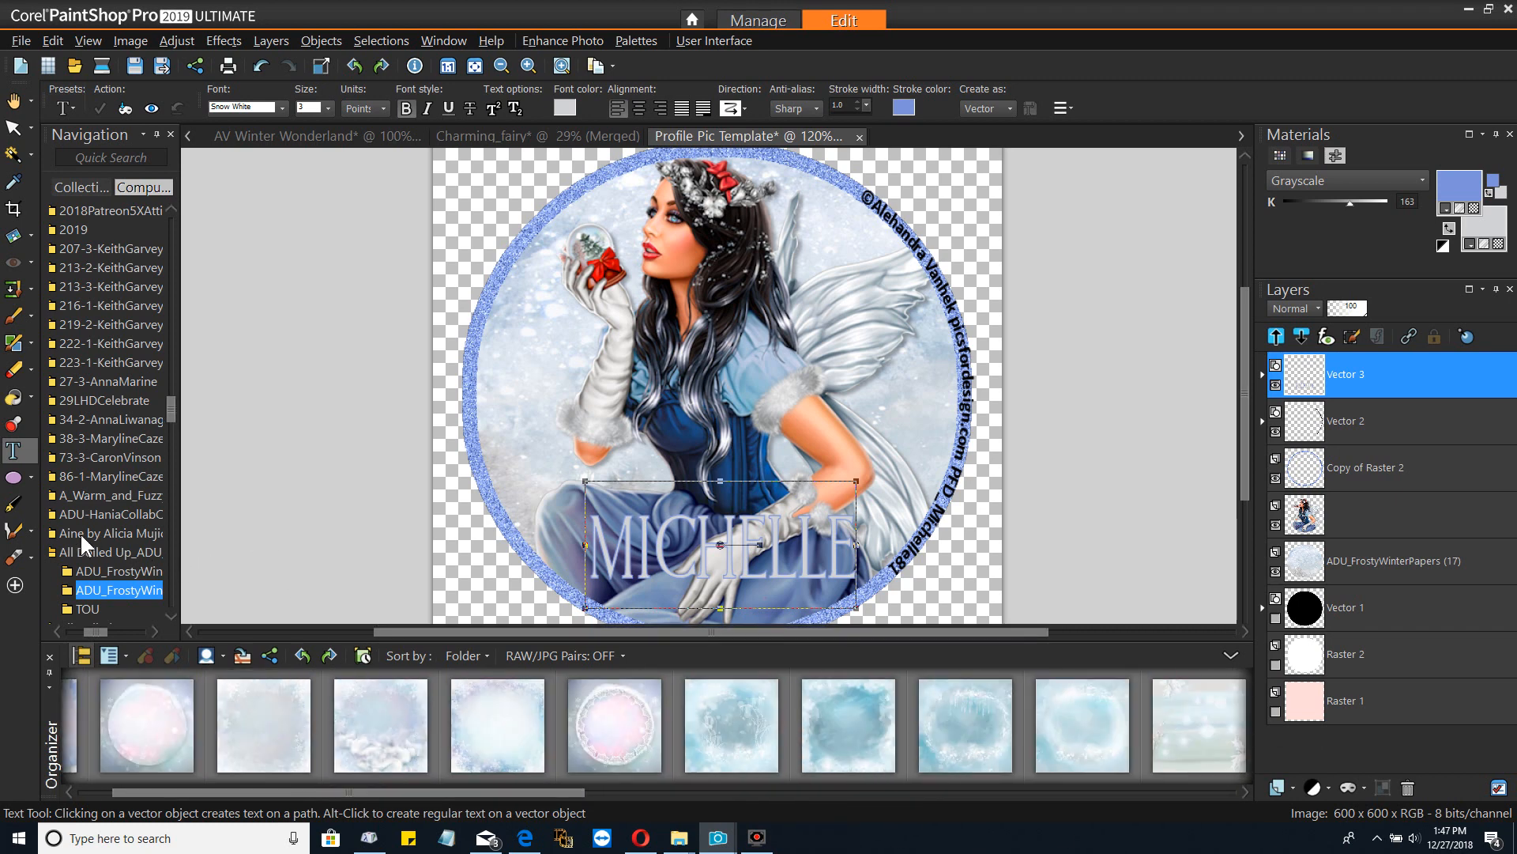
{"action": "scroll", "coordinate": [84, 545], "scroll_direction": "down", "scroll_amount": 1}
{"action": "left_click", "coordinate": [104, 572]}
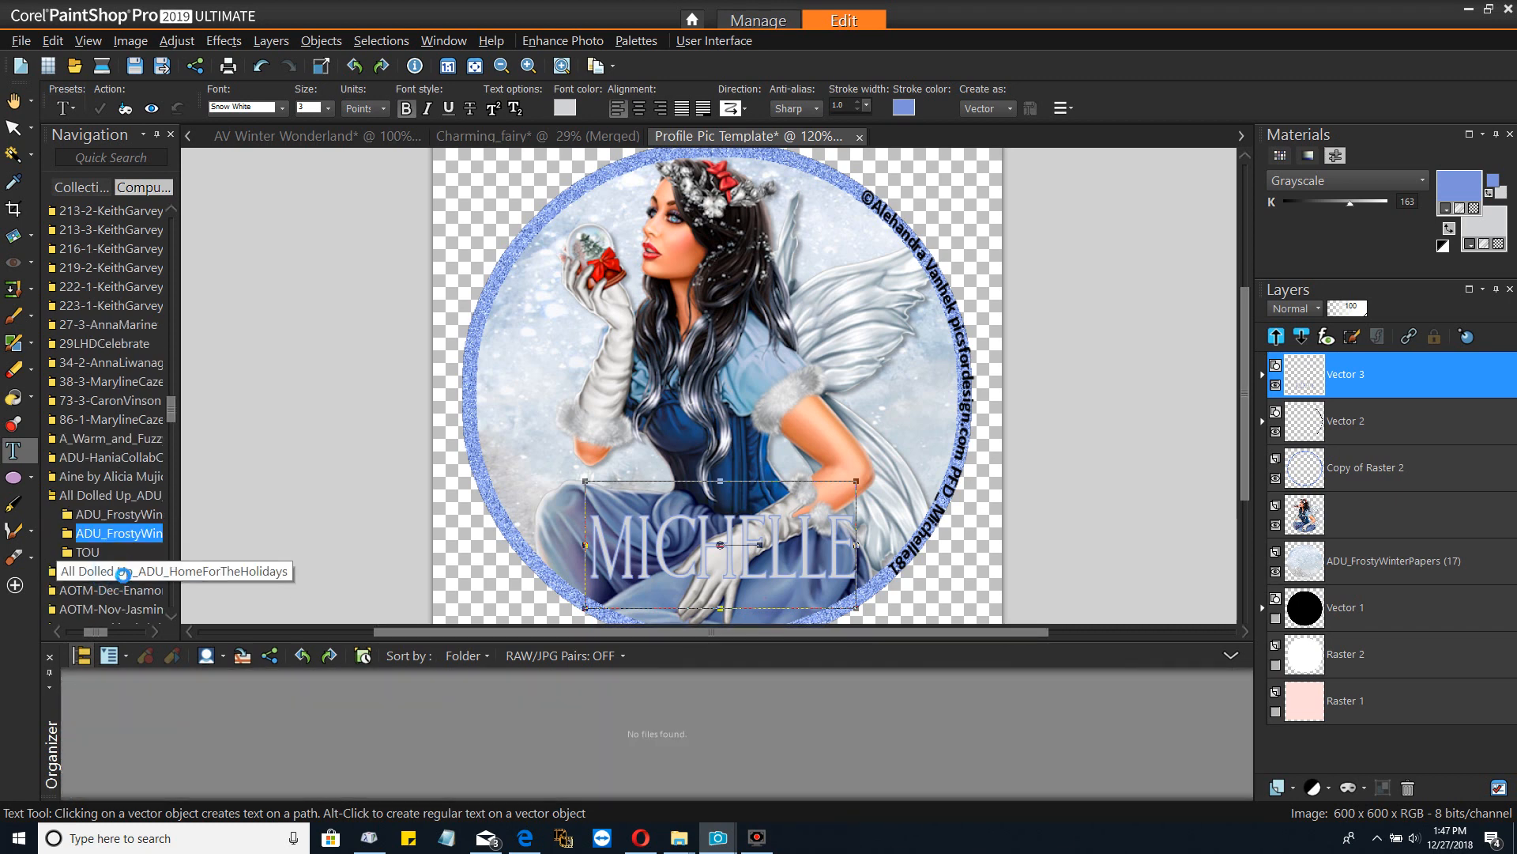
{"action": "left_click", "coordinate": [119, 515]}
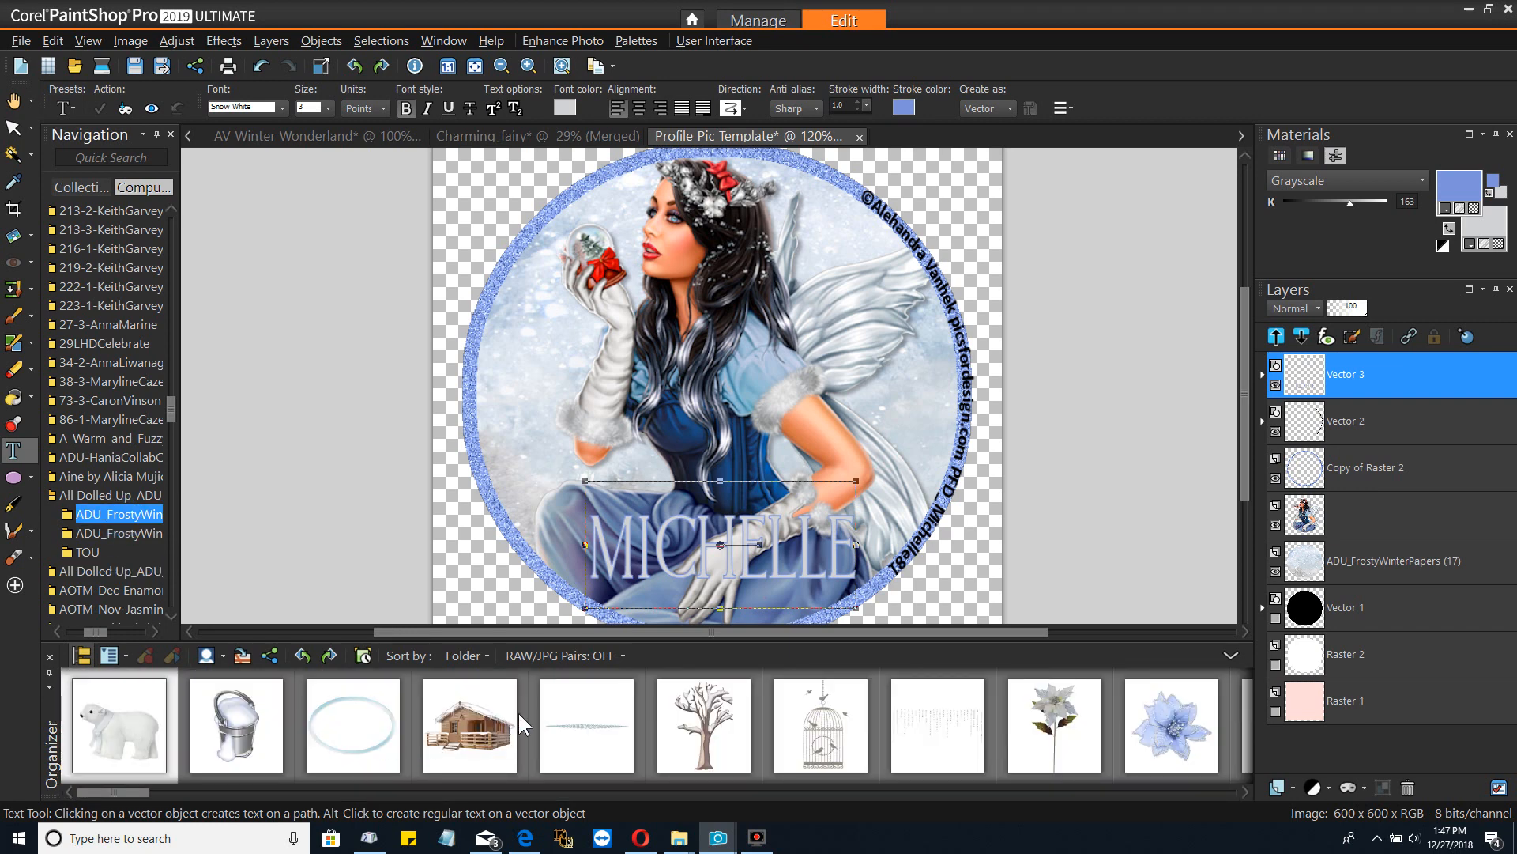
{"action": "left_click_drag", "start_coordinate": [705, 735], "coordinate": [1357, 538]}
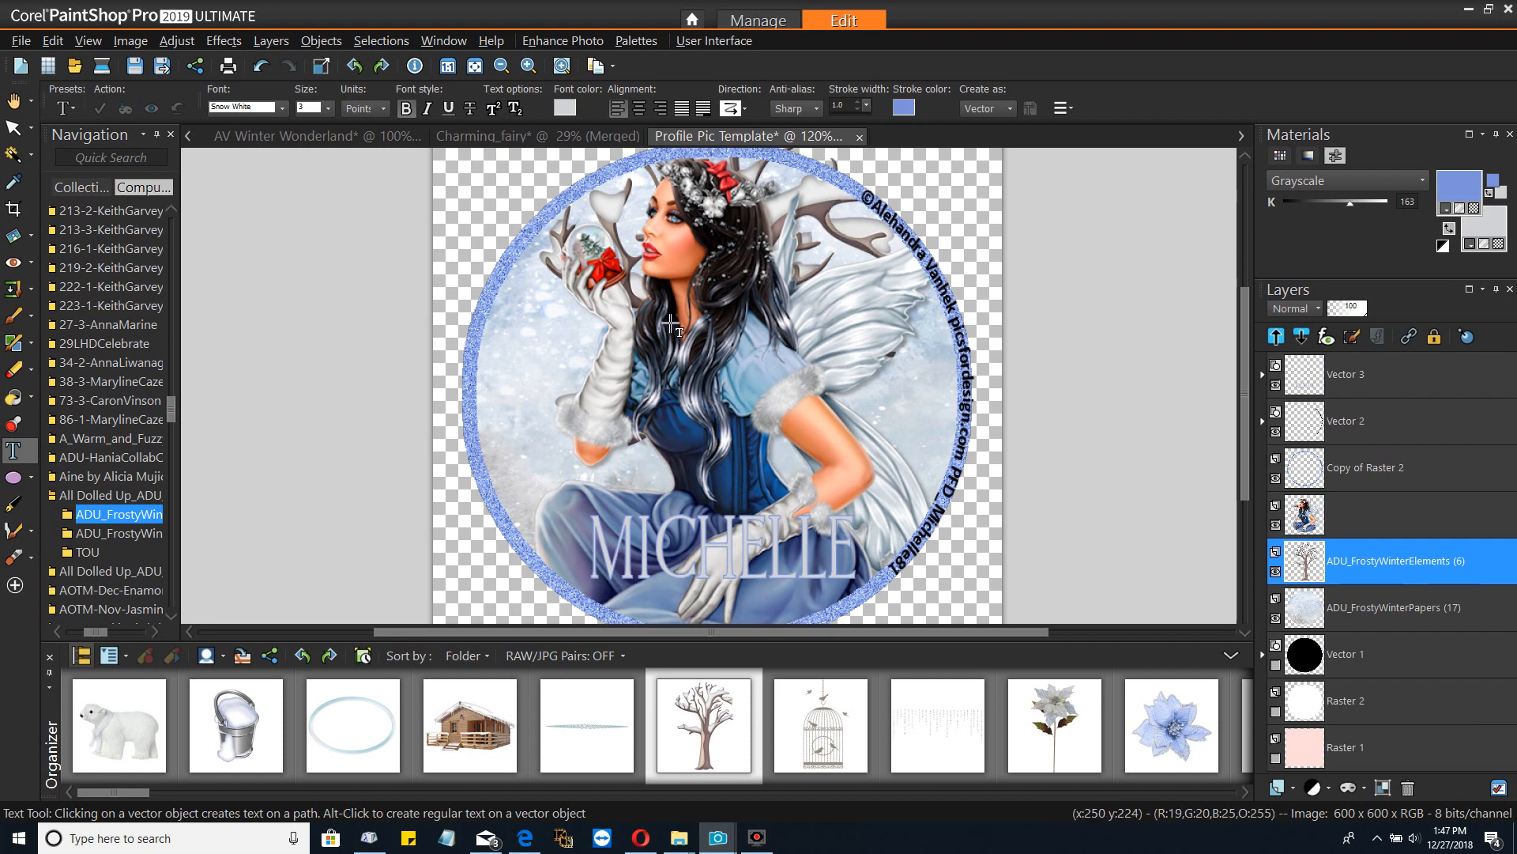
Scale the bare tree to about 90% and move it behind the fairy toward the left side of the circle
{"action": "left_click", "coordinate": [1404, 567]}
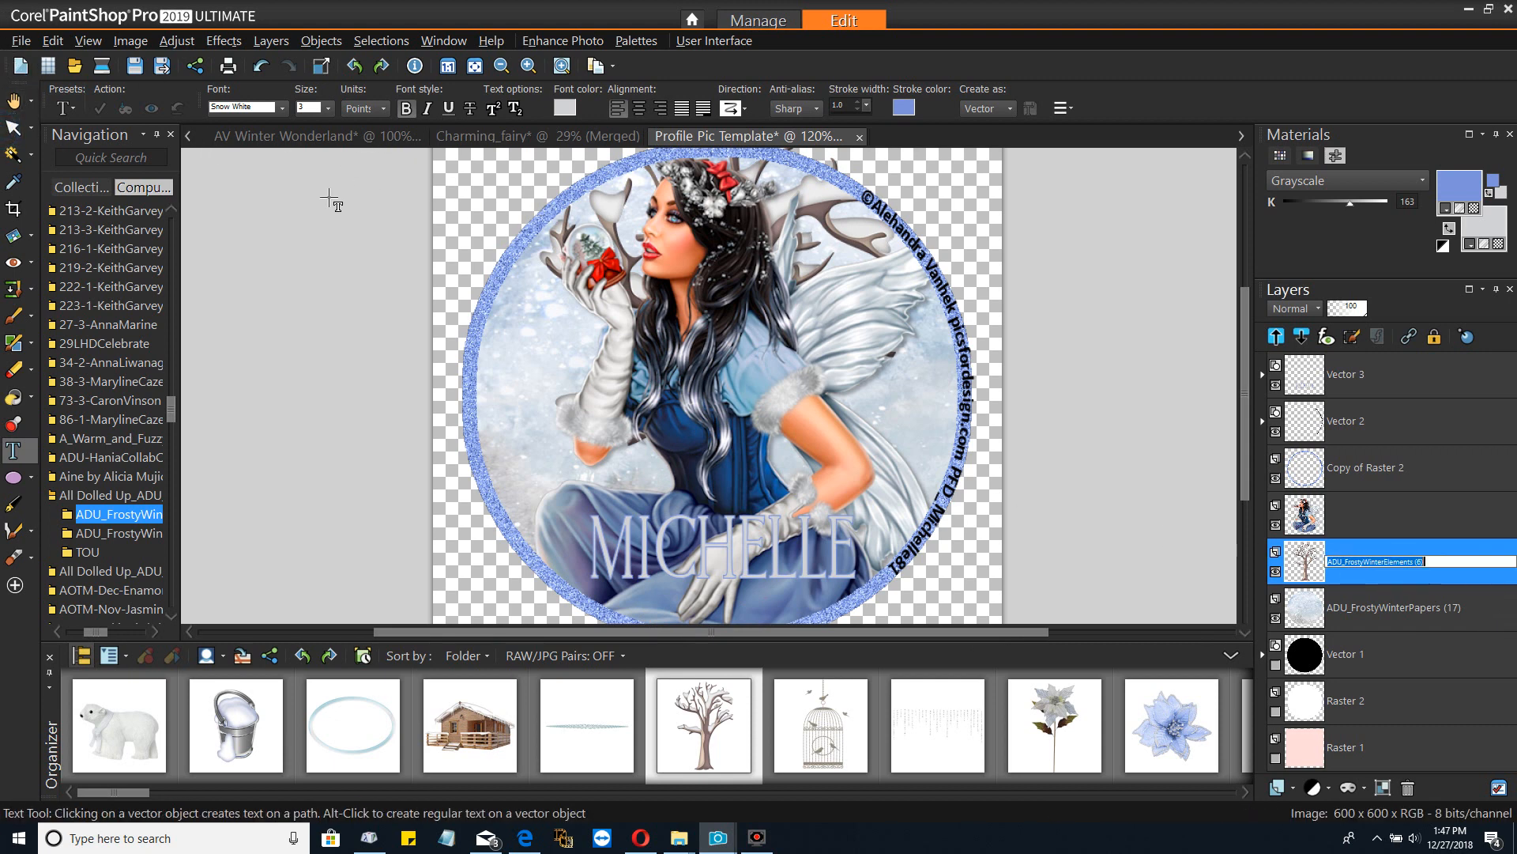
{"action": "left_click", "coordinate": [13, 128]}
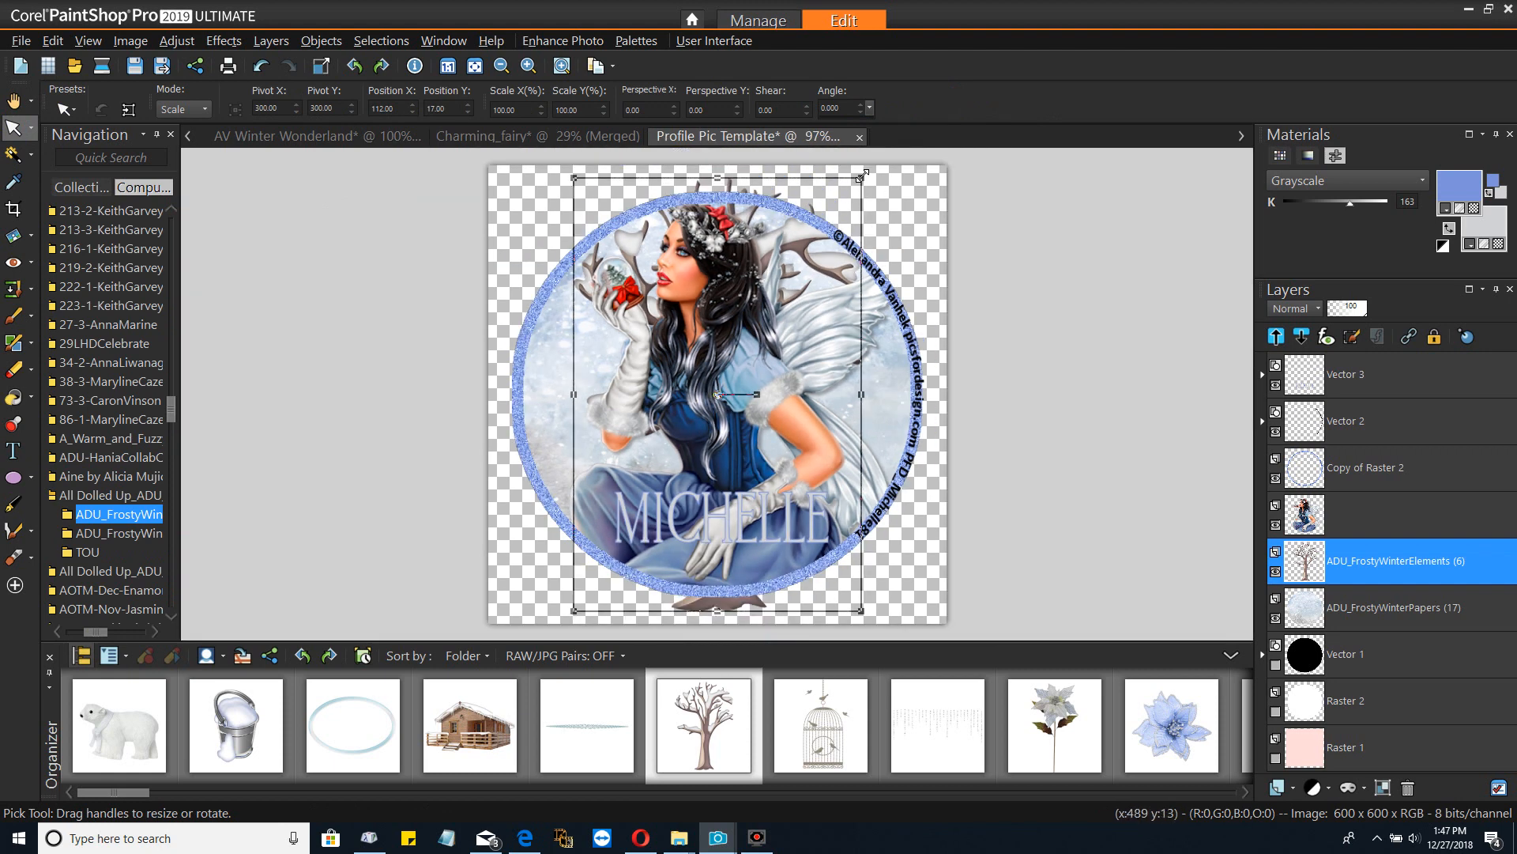
{"action": "left_click_drag", "start_coordinate": [862, 177], "coordinate": [833, 223]}
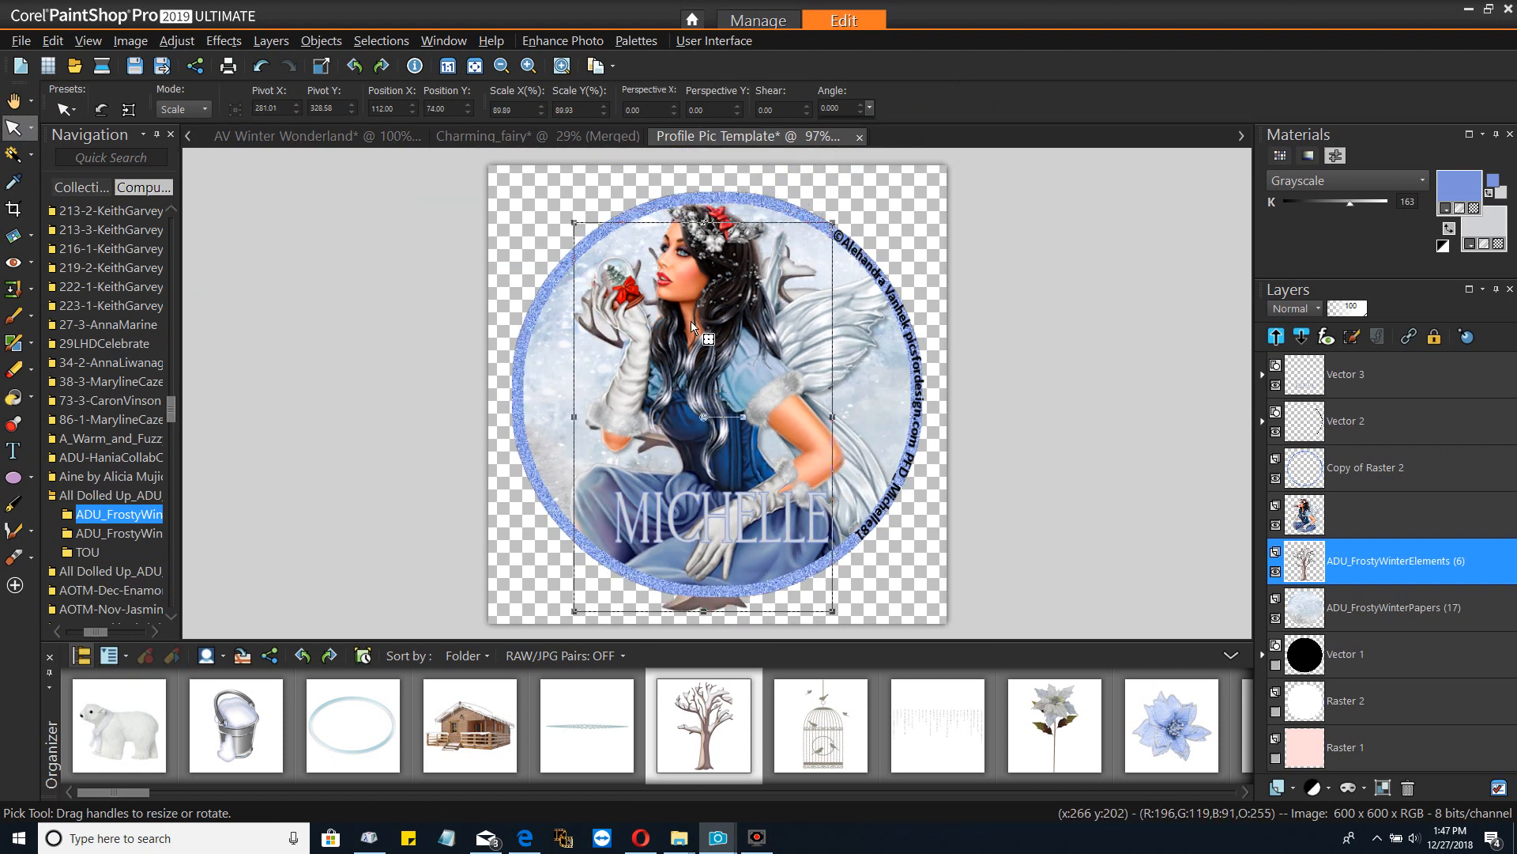
{"action": "left_click_drag", "start_coordinate": [702, 419], "coordinate": [534, 412]}
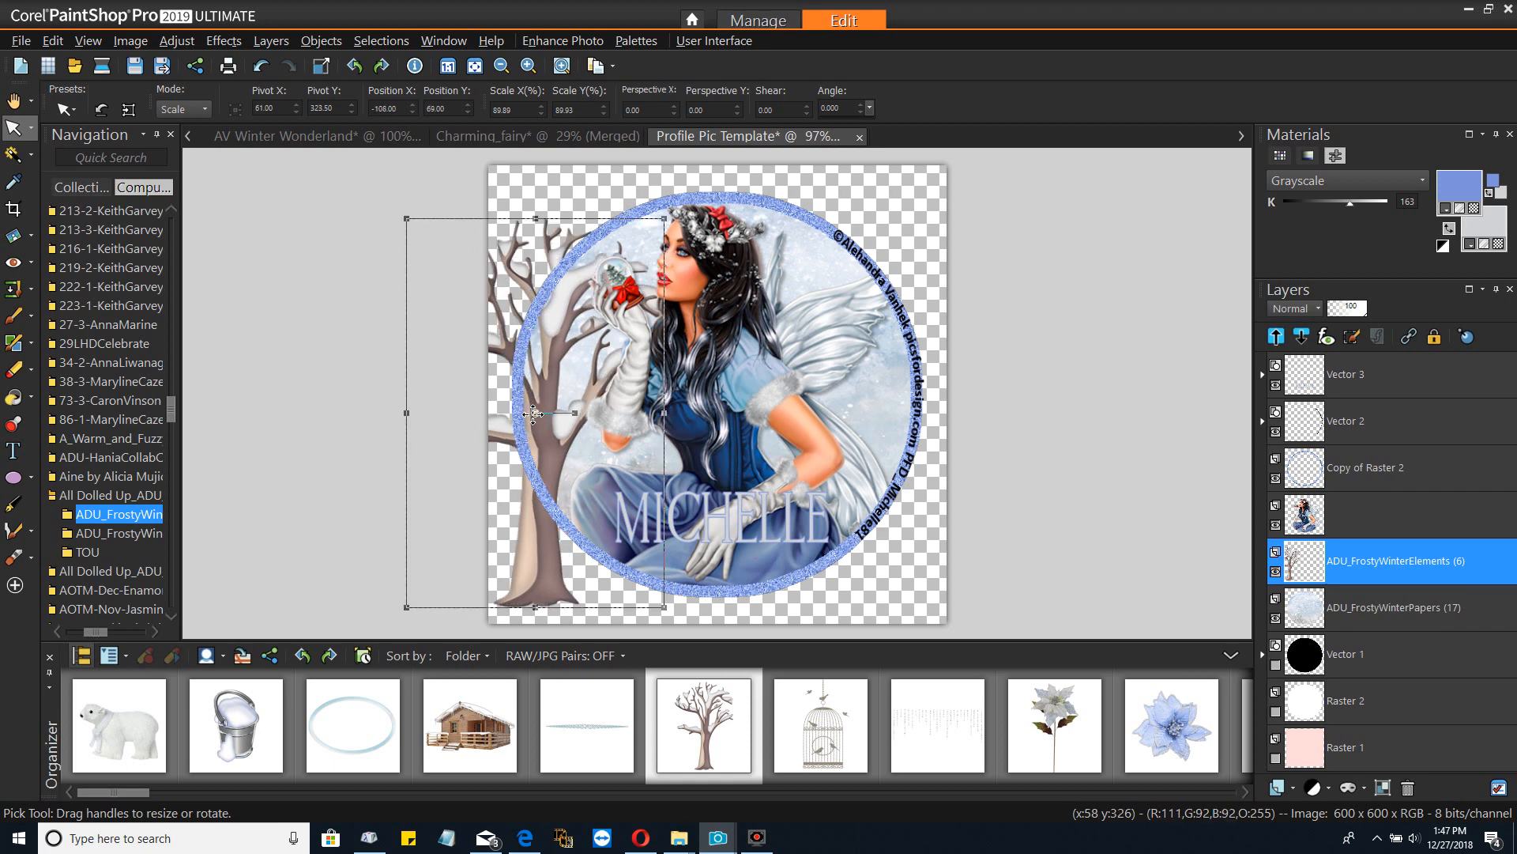
{"action": "left_click_drag", "start_coordinate": [534, 413], "coordinate": [624, 410]}
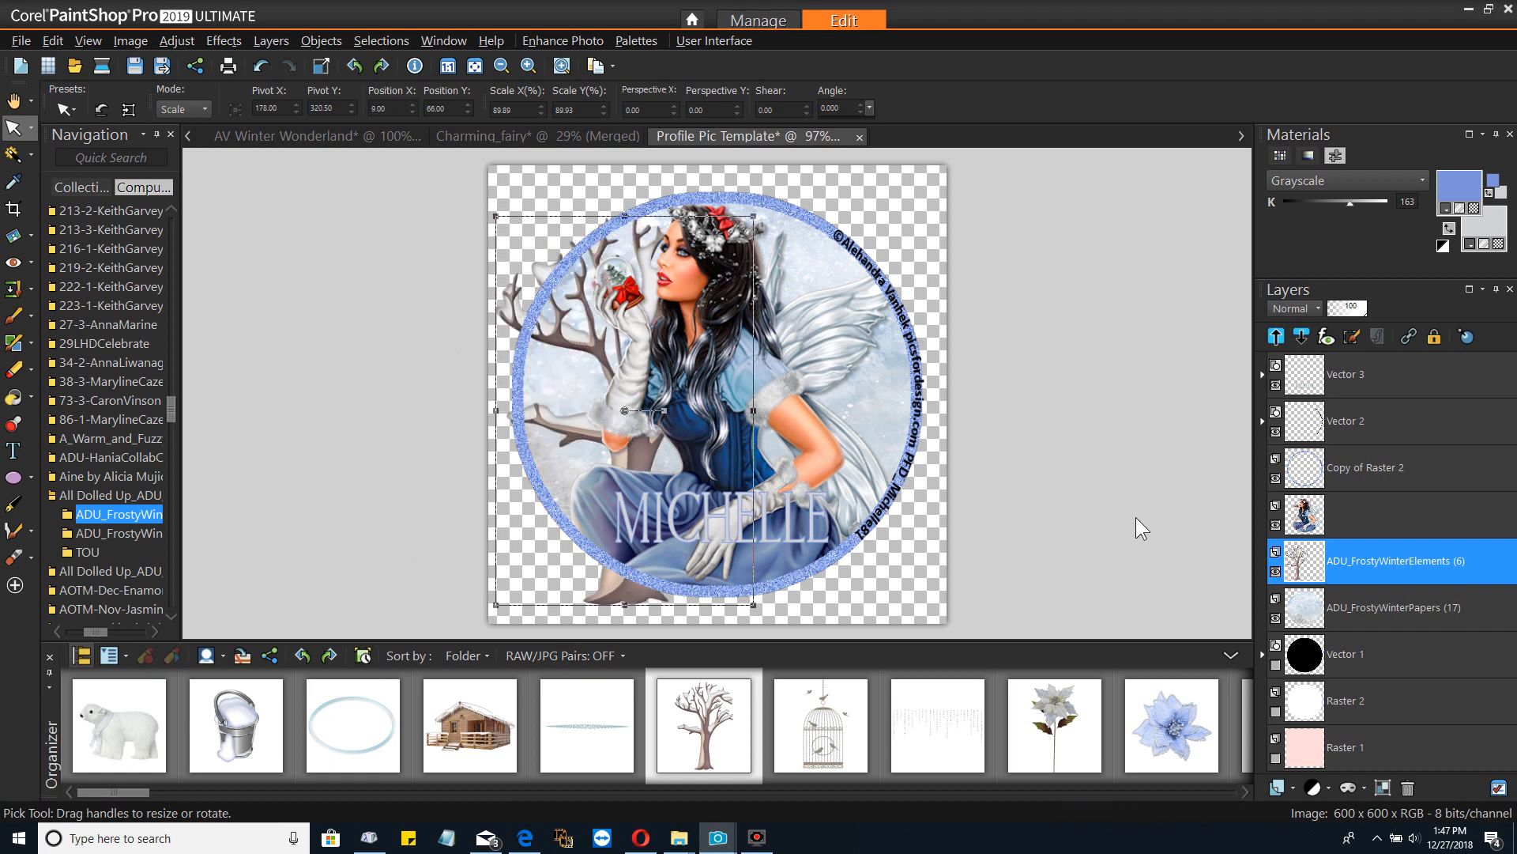
Isolate the bare tree by hiding the name, copyright text, ring, fairy and frosty paper layers
{"action": "left_click", "coordinate": [1276, 524]}
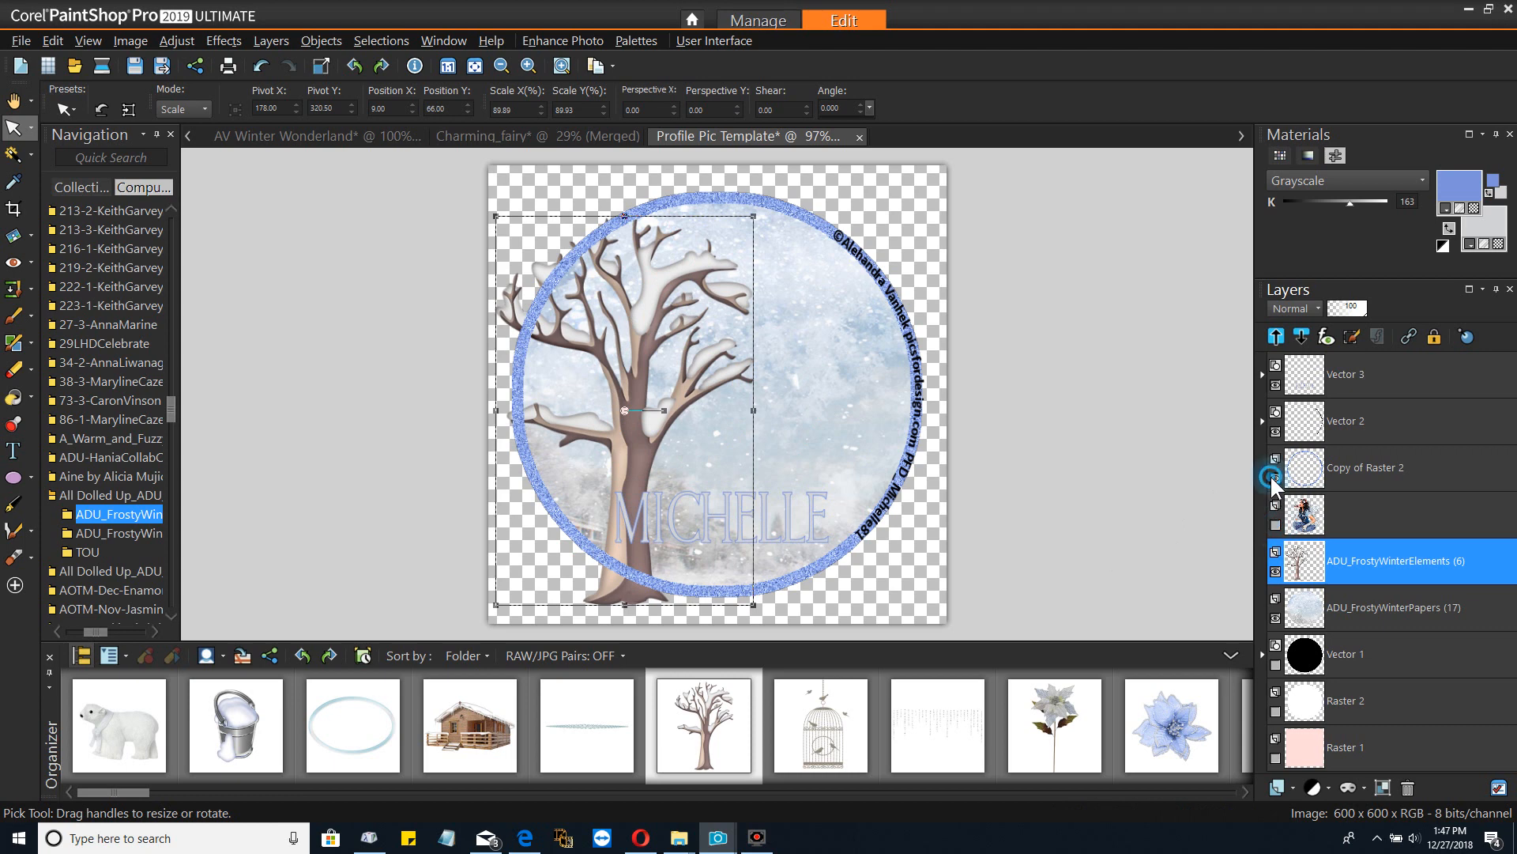
{"action": "left_click", "coordinate": [1276, 477]}
{"action": "left_click", "coordinate": [1275, 435]}
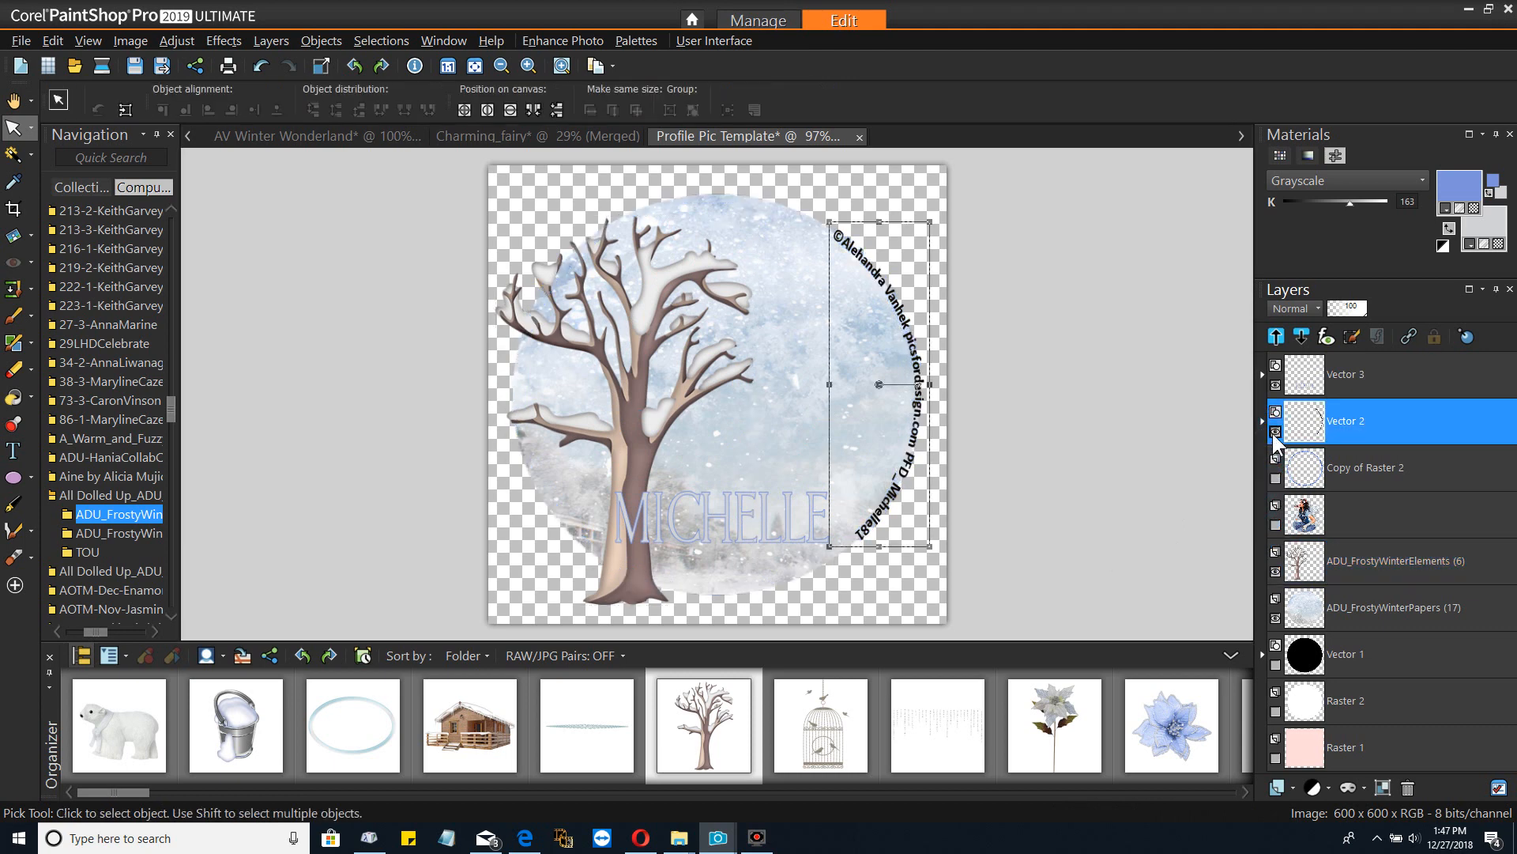
{"action": "left_click", "coordinate": [1275, 432]}
{"action": "left_click", "coordinate": [1276, 385]}
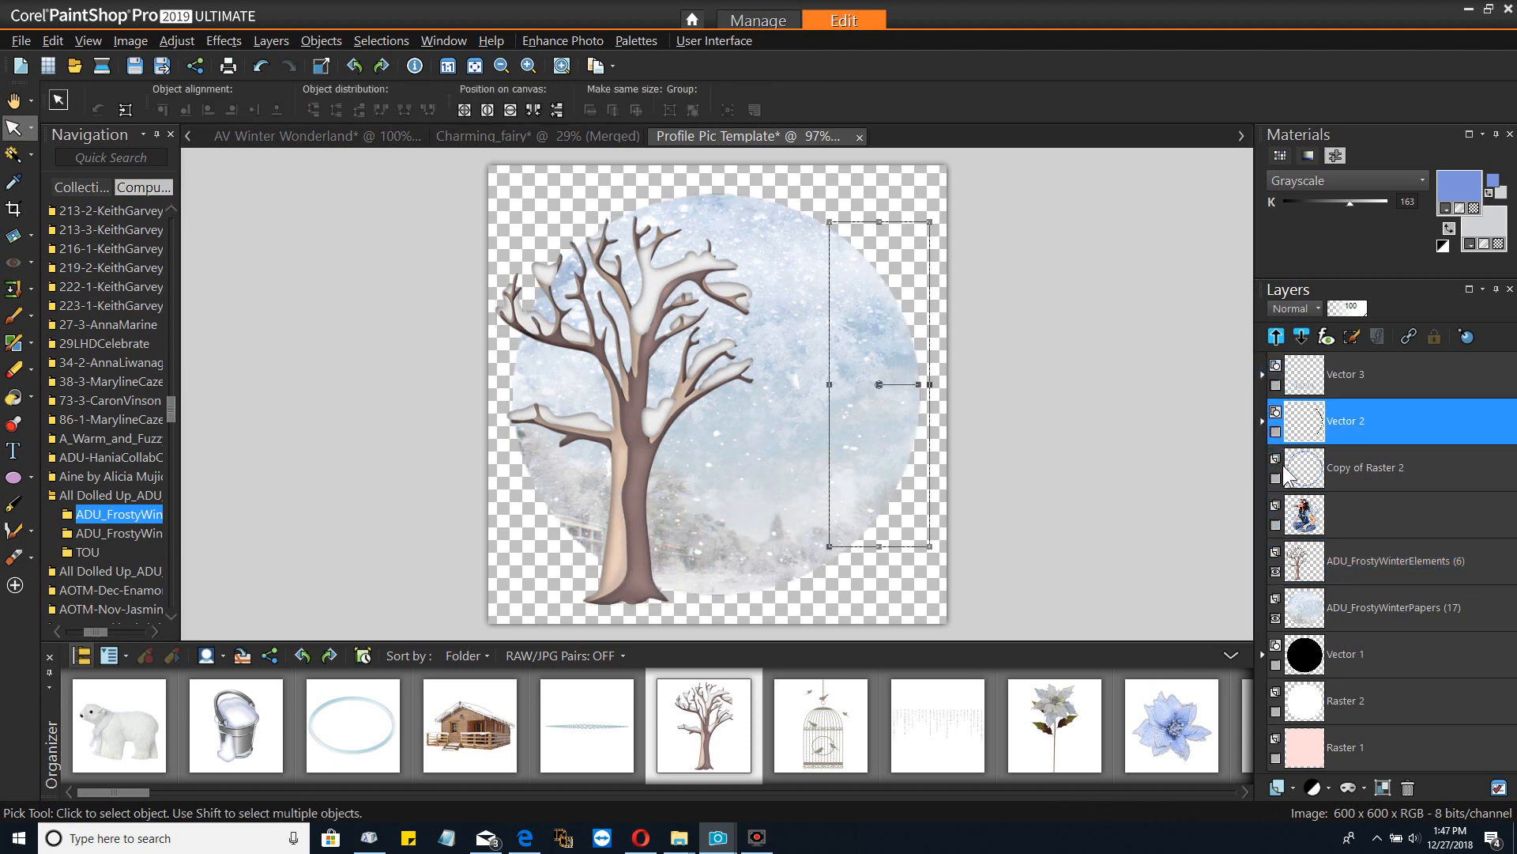
{"action": "left_click", "coordinate": [1275, 572]}
{"action": "left_click", "coordinate": [1273, 617]}
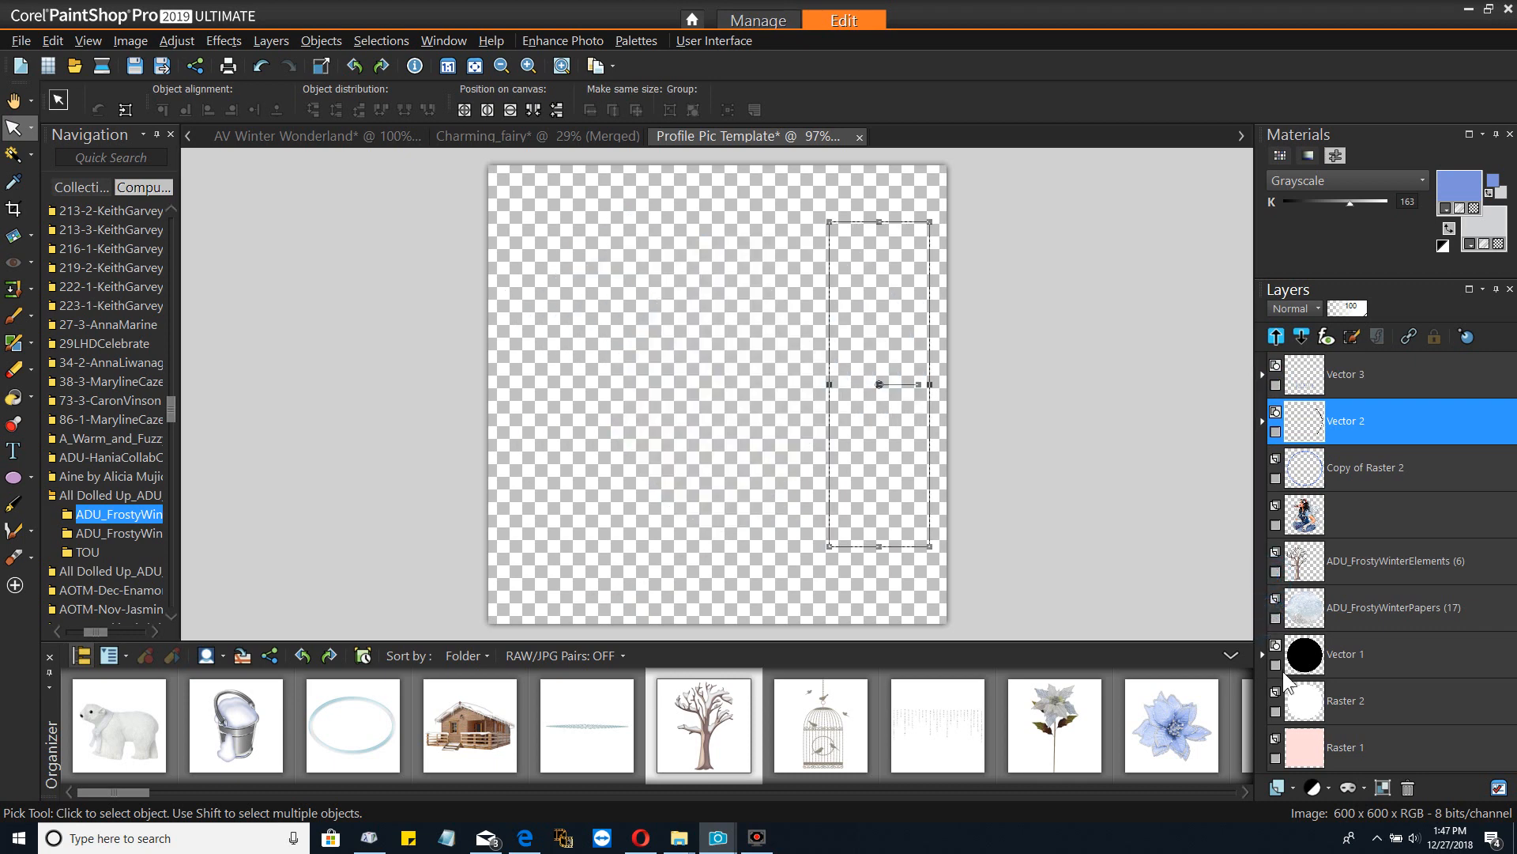
{"action": "left_click", "coordinate": [1296, 563]}
{"action": "left_click", "coordinate": [1275, 571]}
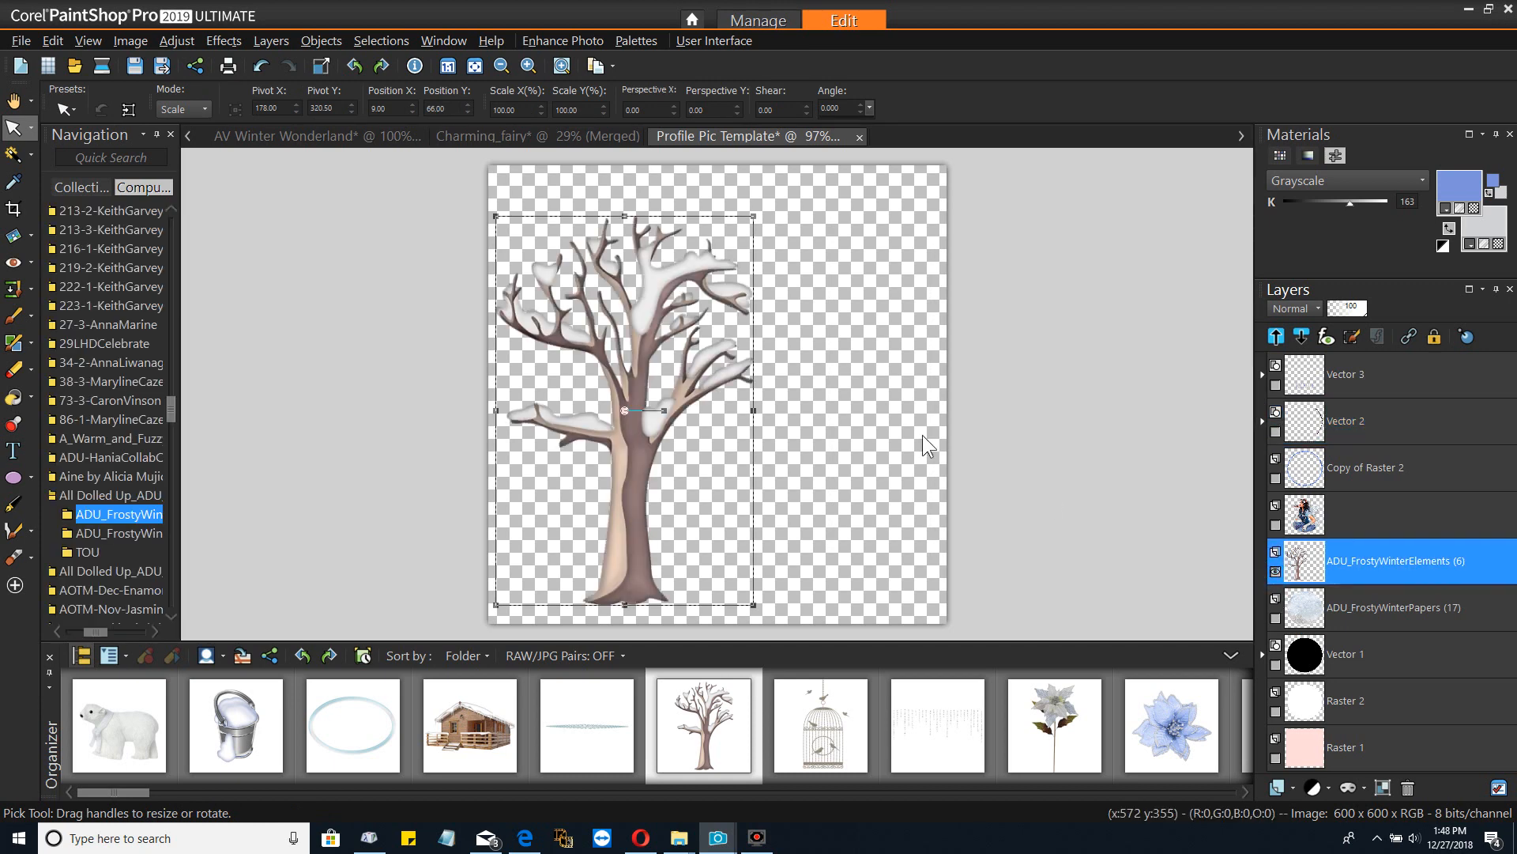
Nudge the tree, delete its left half with a rectangular selection along the trunk, and clear the selection
{"action": "left_click_drag", "start_coordinate": [628, 332], "coordinate": [660, 342]}
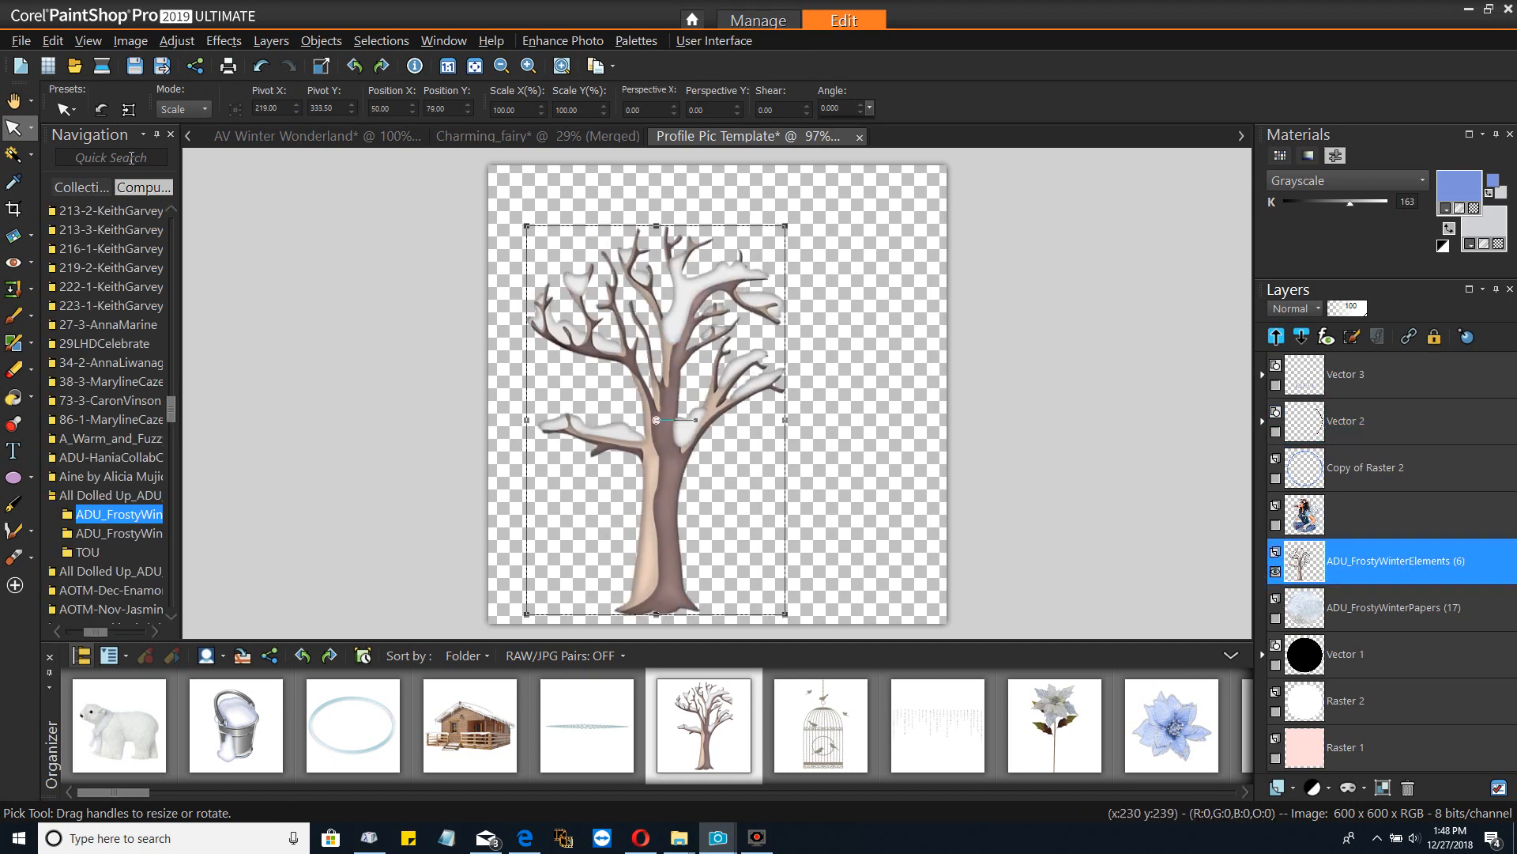
{"action": "left_click", "coordinate": [35, 156]}
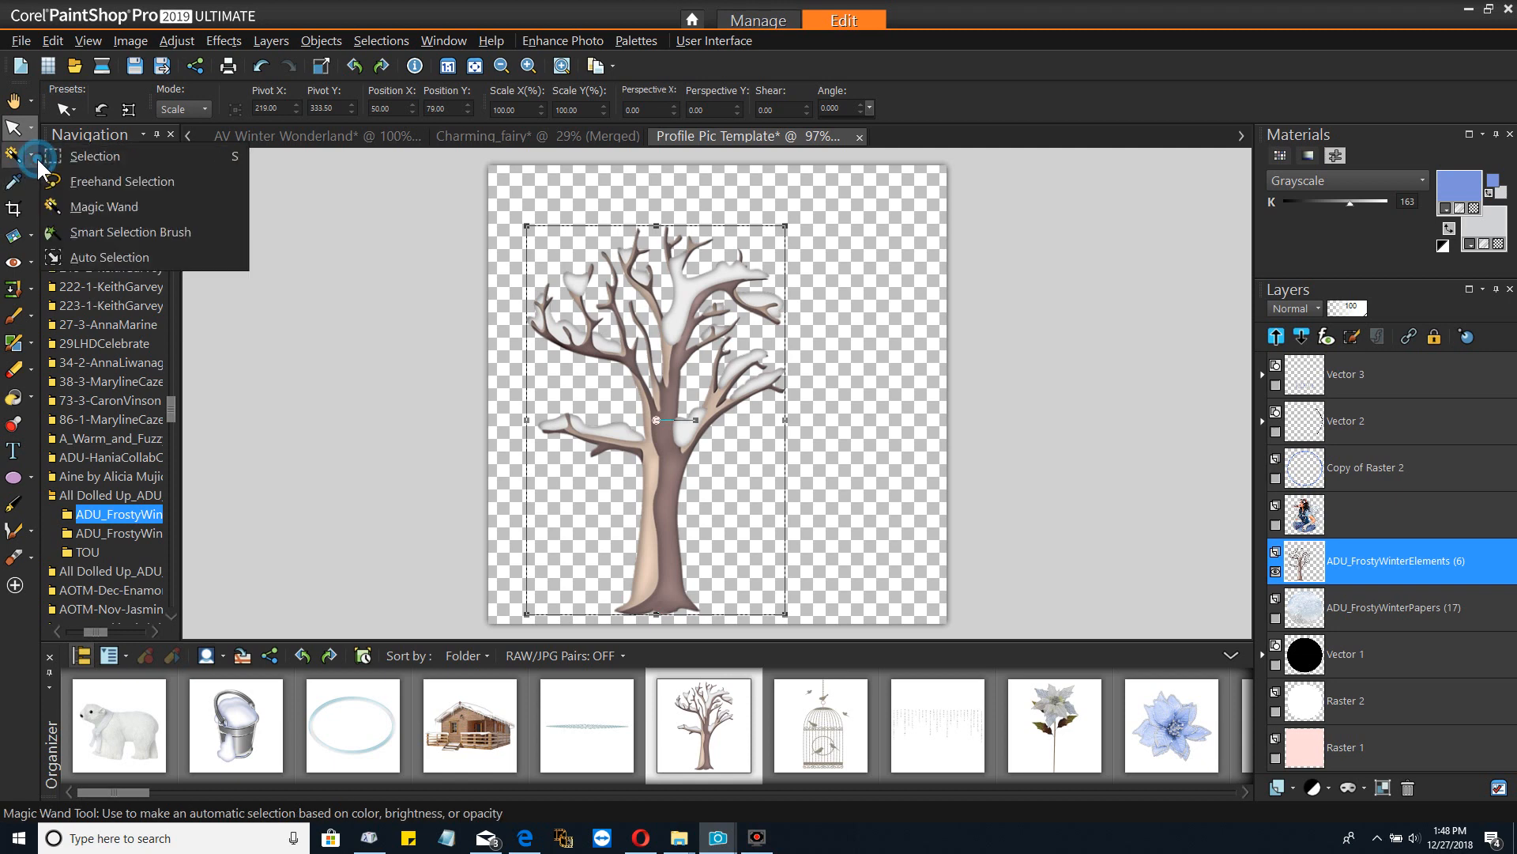
{"action": "left_click", "coordinate": [86, 160]}
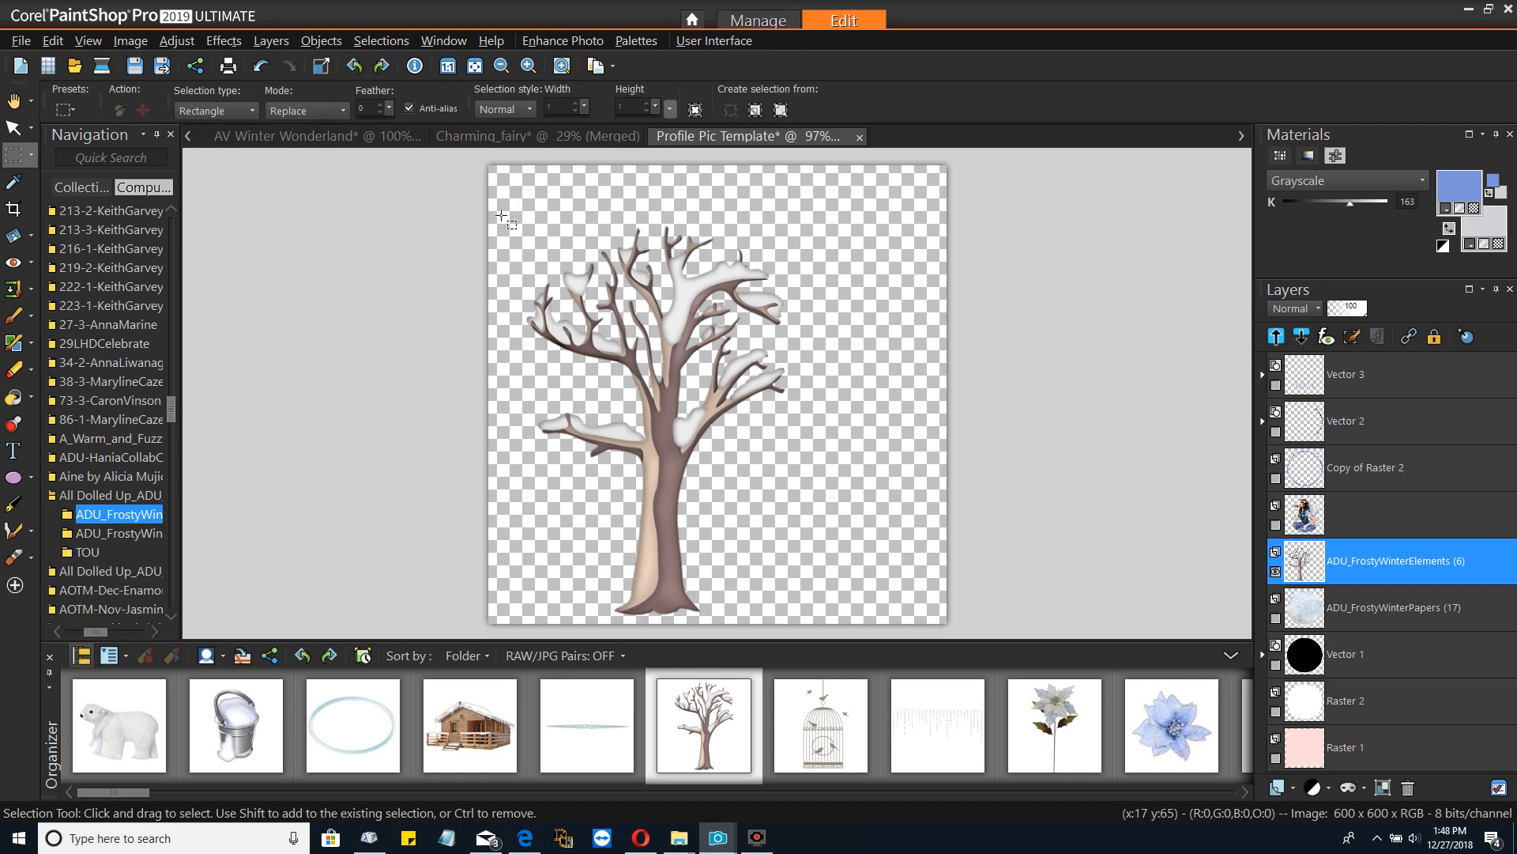
{"action": "left_click_drag", "start_coordinate": [501, 215], "coordinate": [657, 622]}
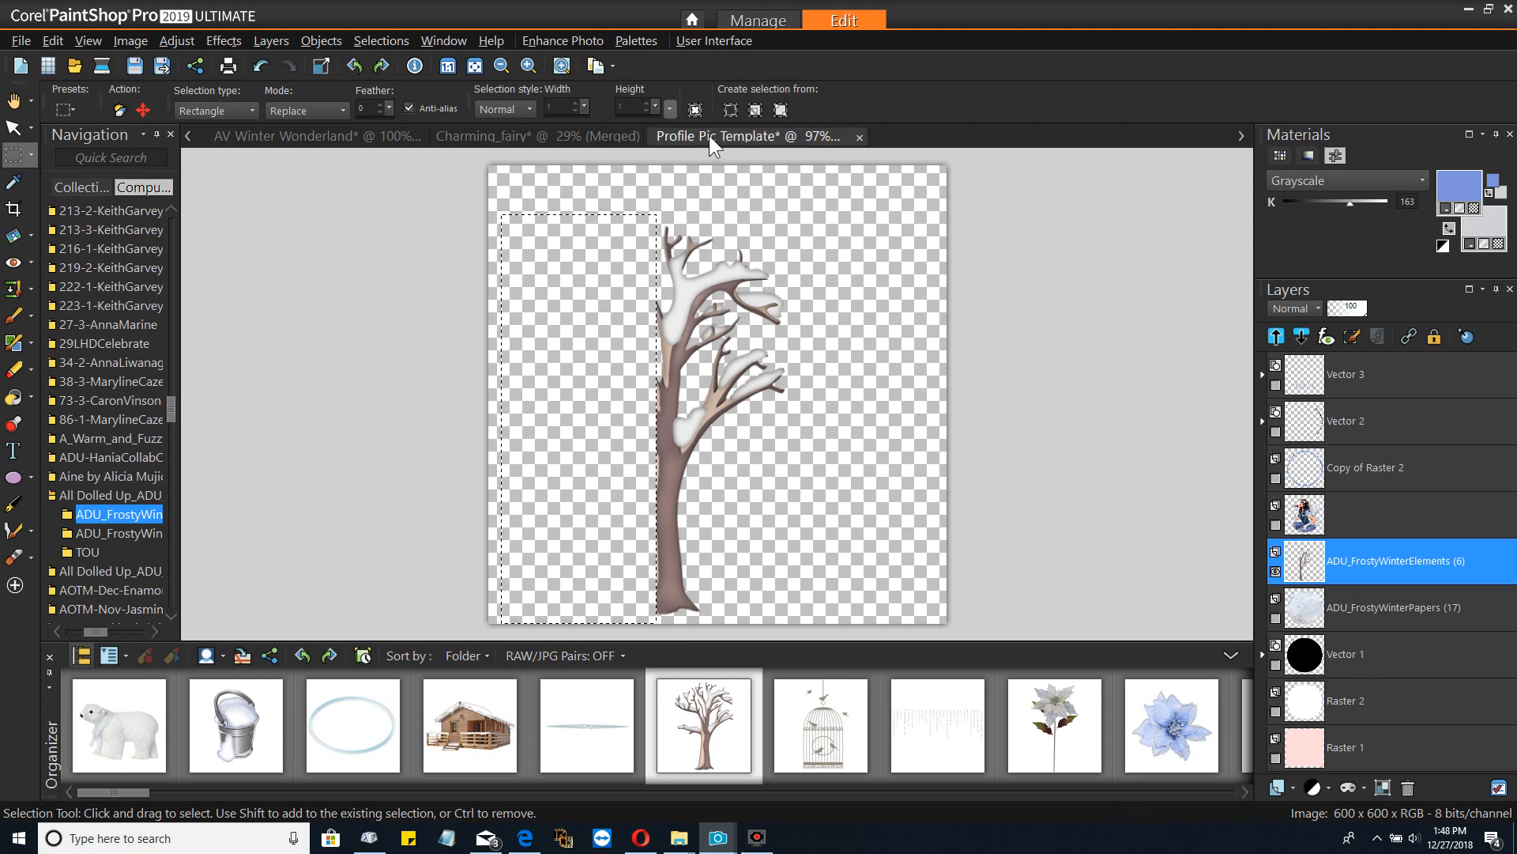
{"action": "left_click", "coordinate": [401, 43]}
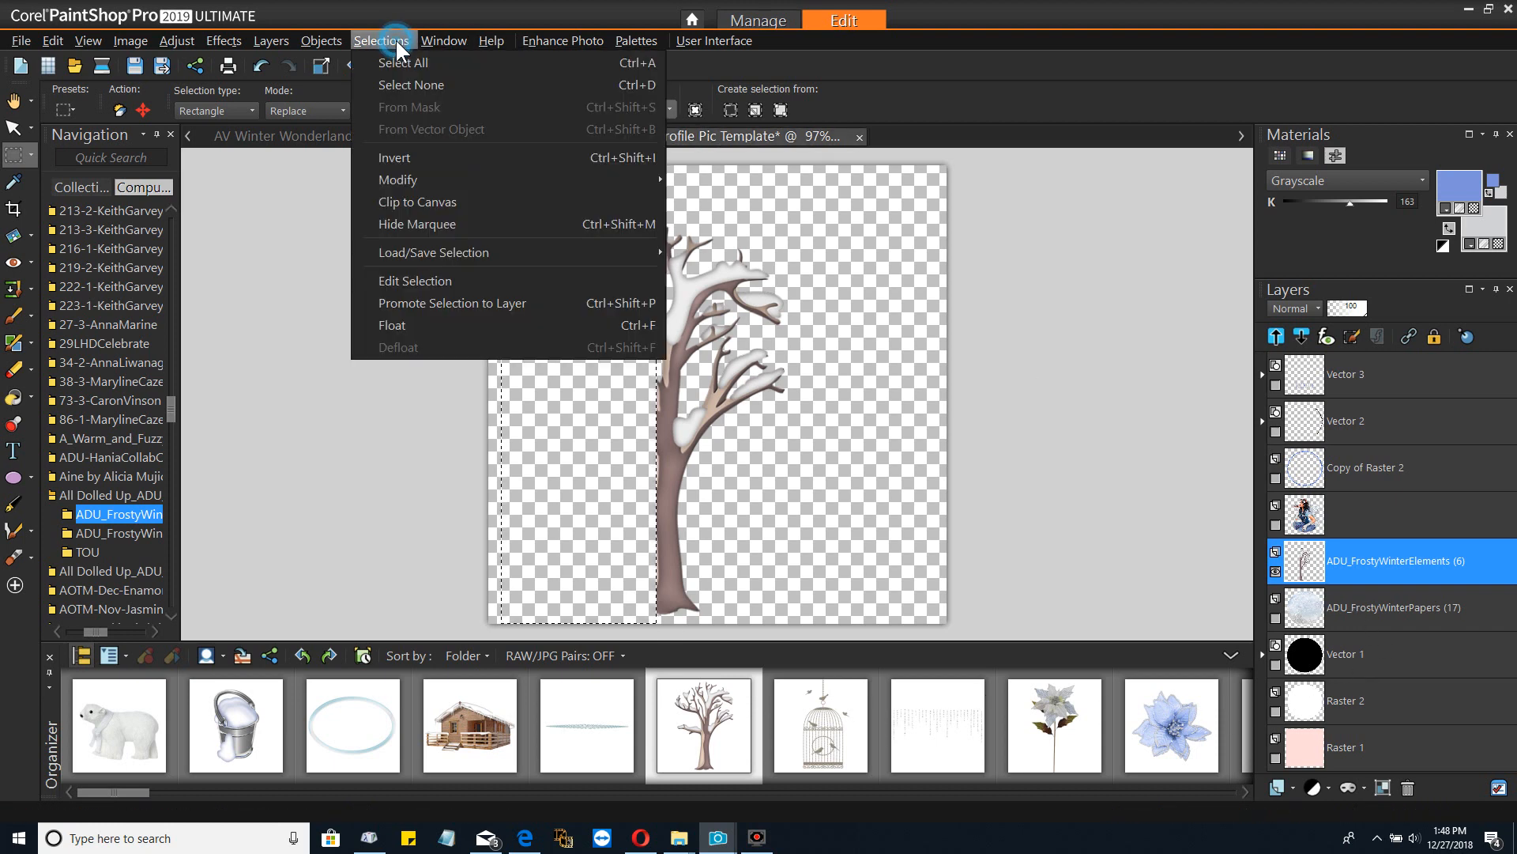
{"action": "left_click", "coordinate": [397, 79]}
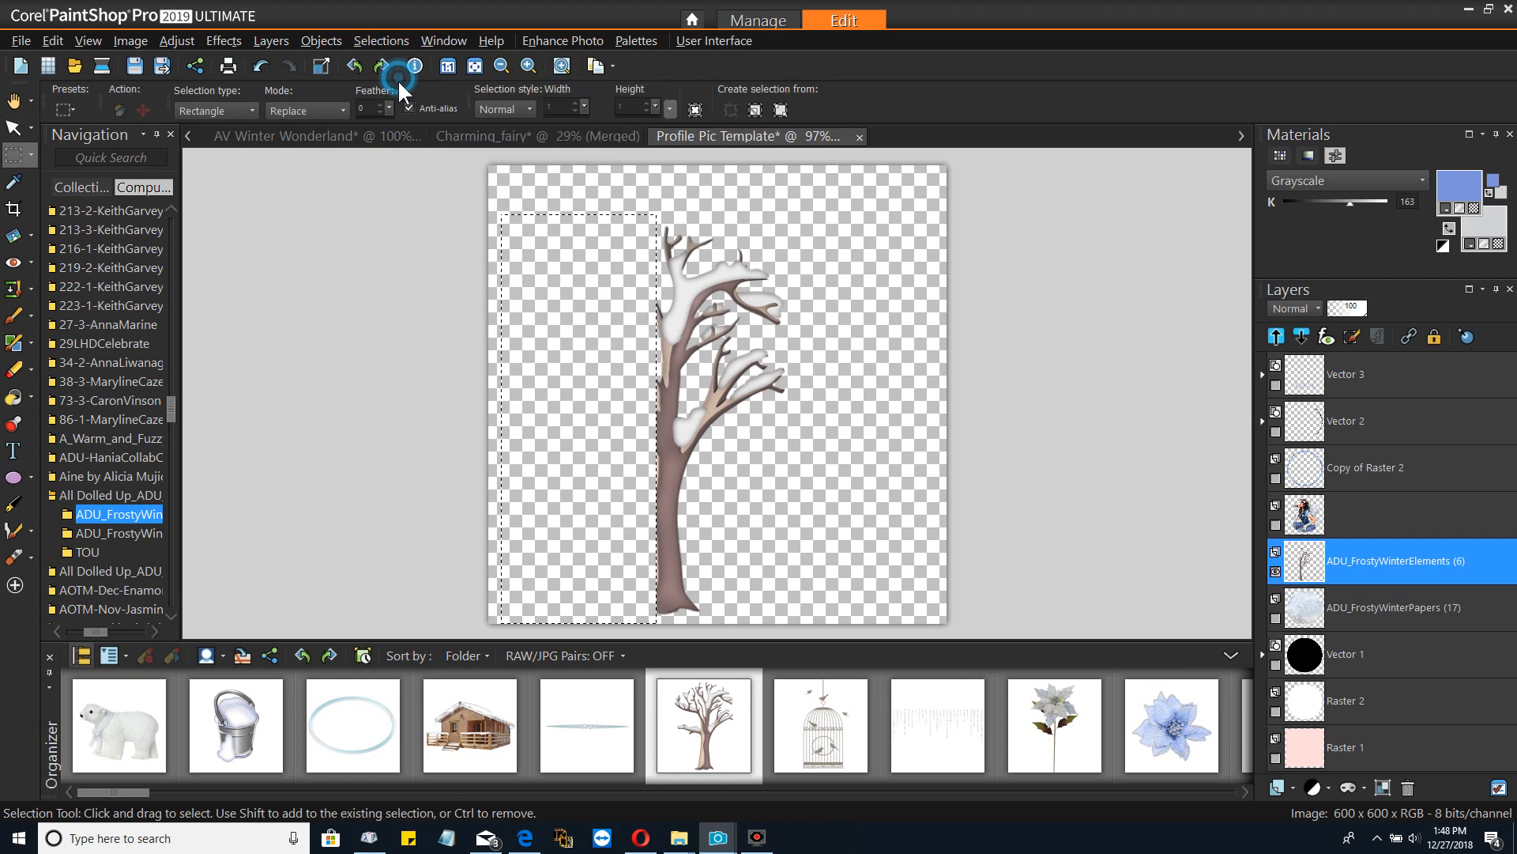
Make the ring, copyright text, name, fairy and frosty paper layers visible again
{"action": "left_click", "coordinate": [1276, 477]}
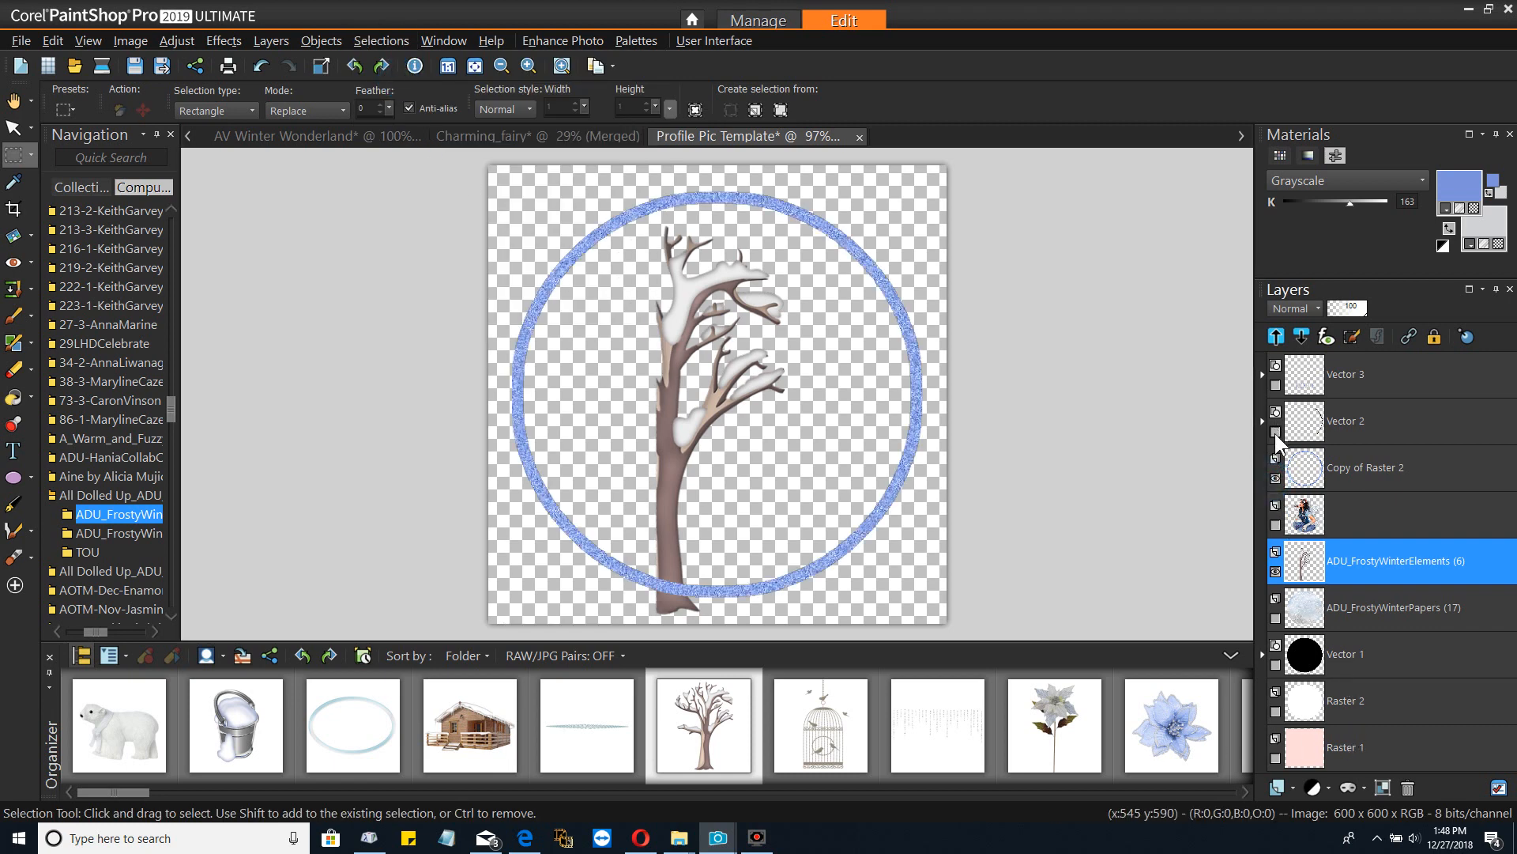
{"action": "left_click", "coordinate": [1276, 431]}
{"action": "left_click", "coordinate": [1276, 385]}
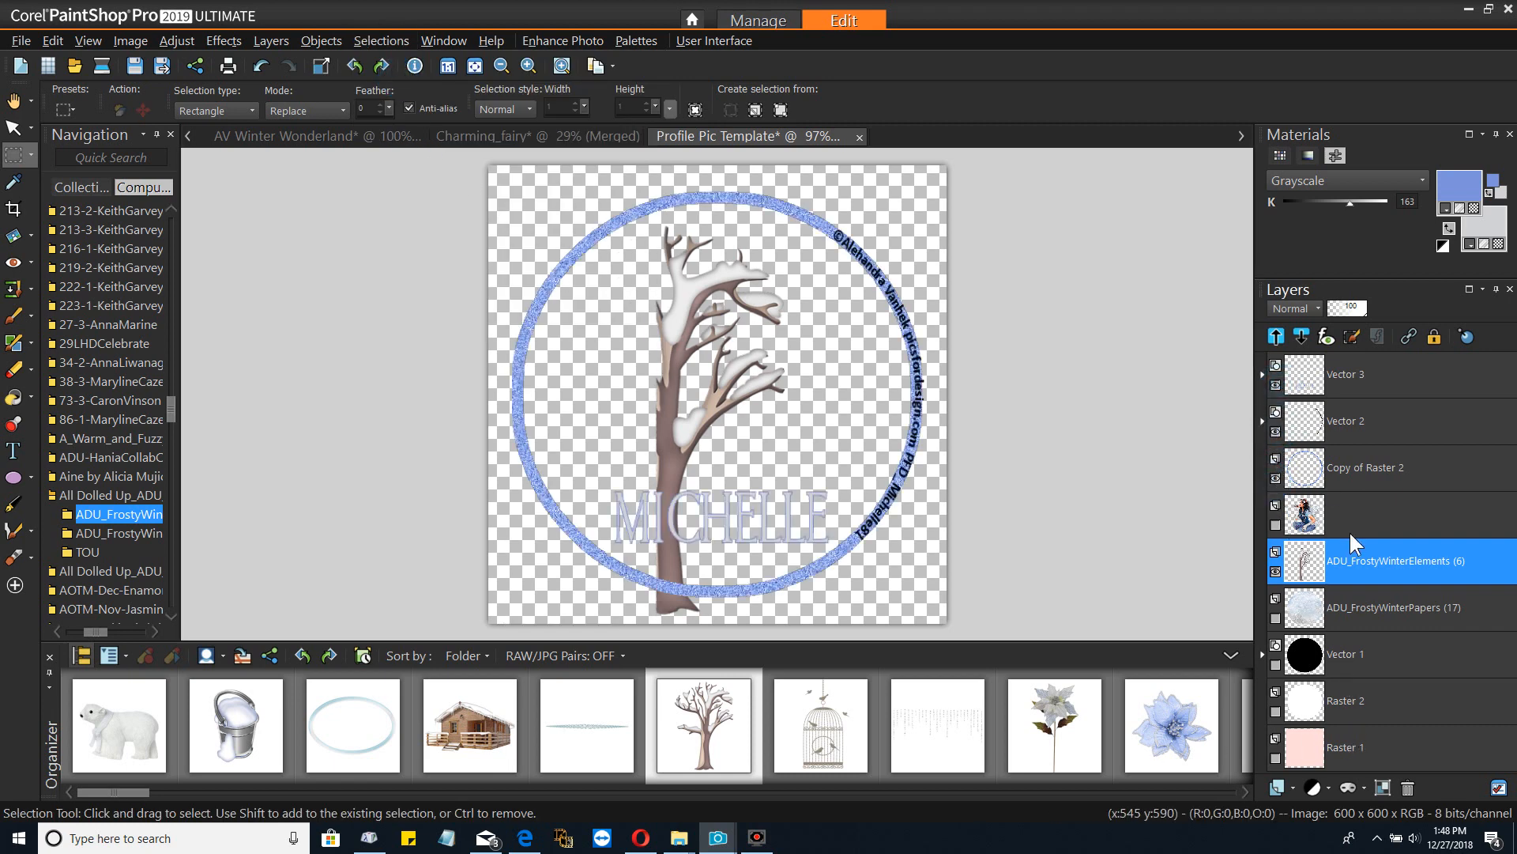
{"action": "left_click", "coordinate": [1276, 525]}
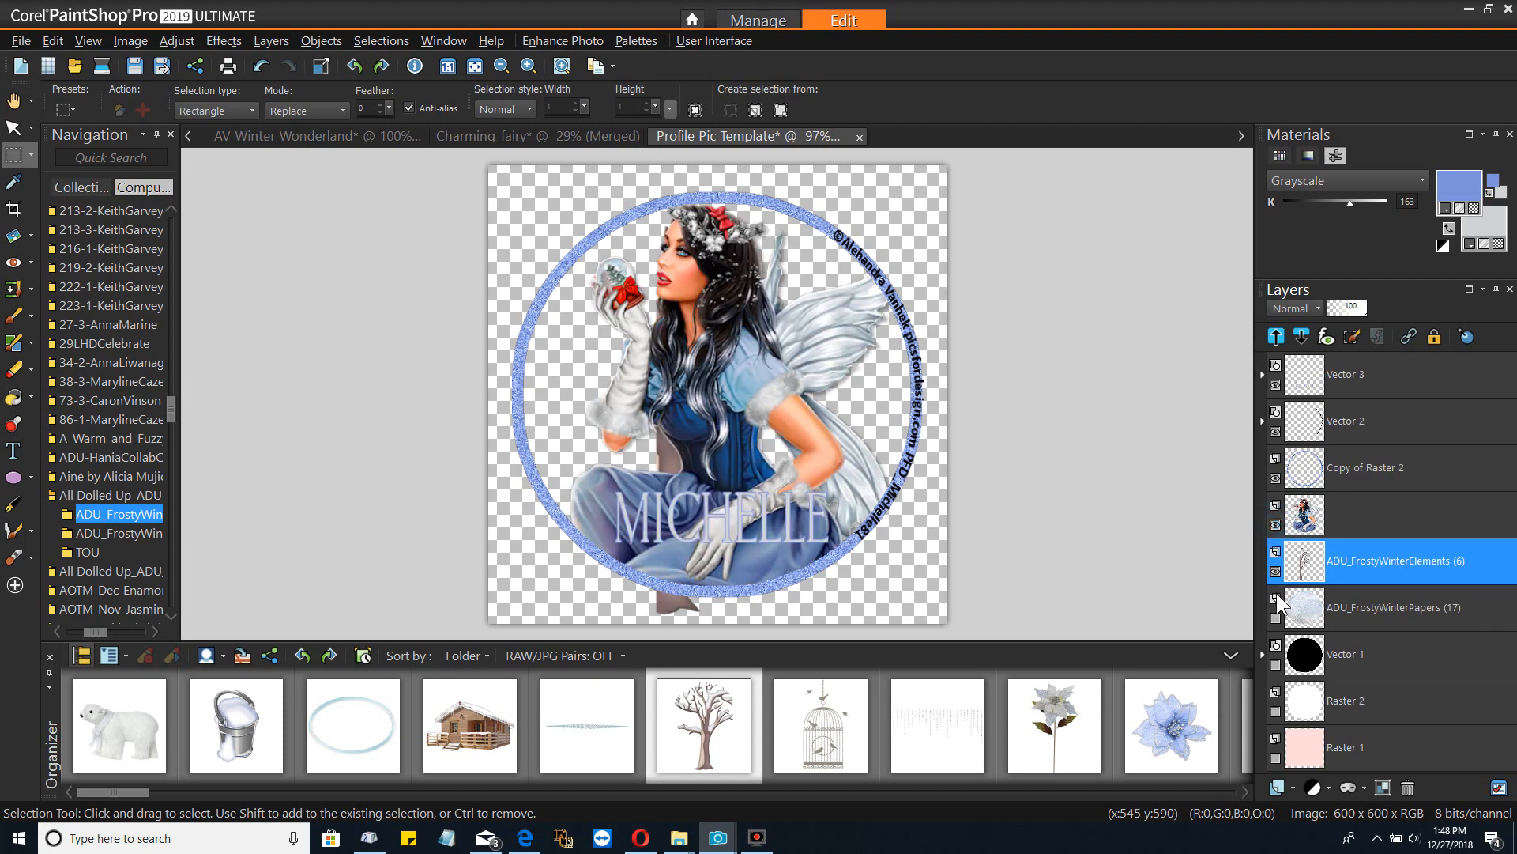
{"action": "left_click", "coordinate": [1275, 618]}
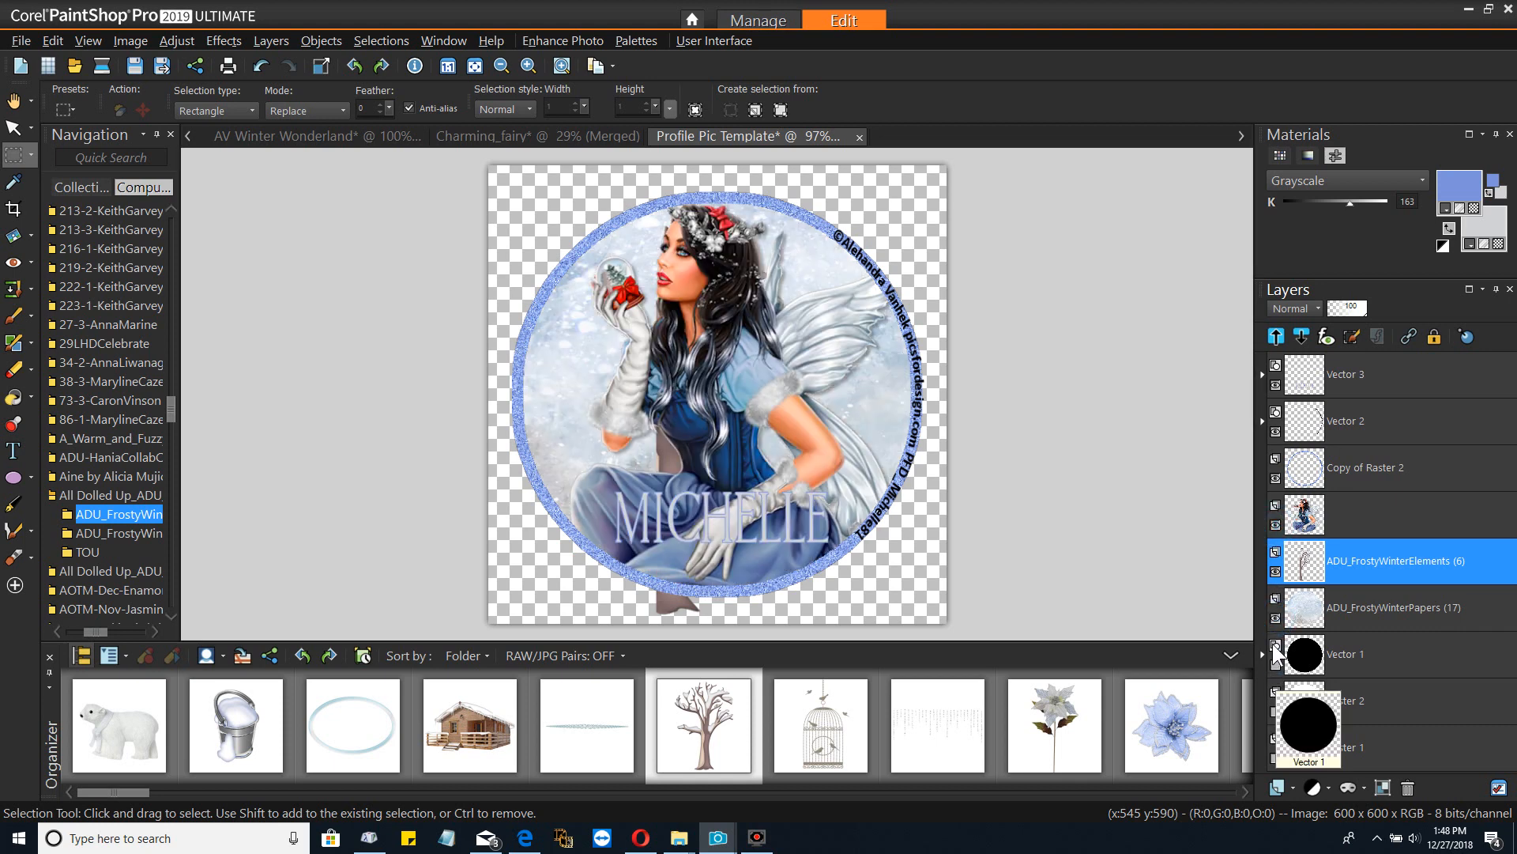
Move the remaining half of the tree to the left edge of the ring so its branches reach behind the fairy's hand
{"action": "left_click", "coordinate": [1356, 560]}
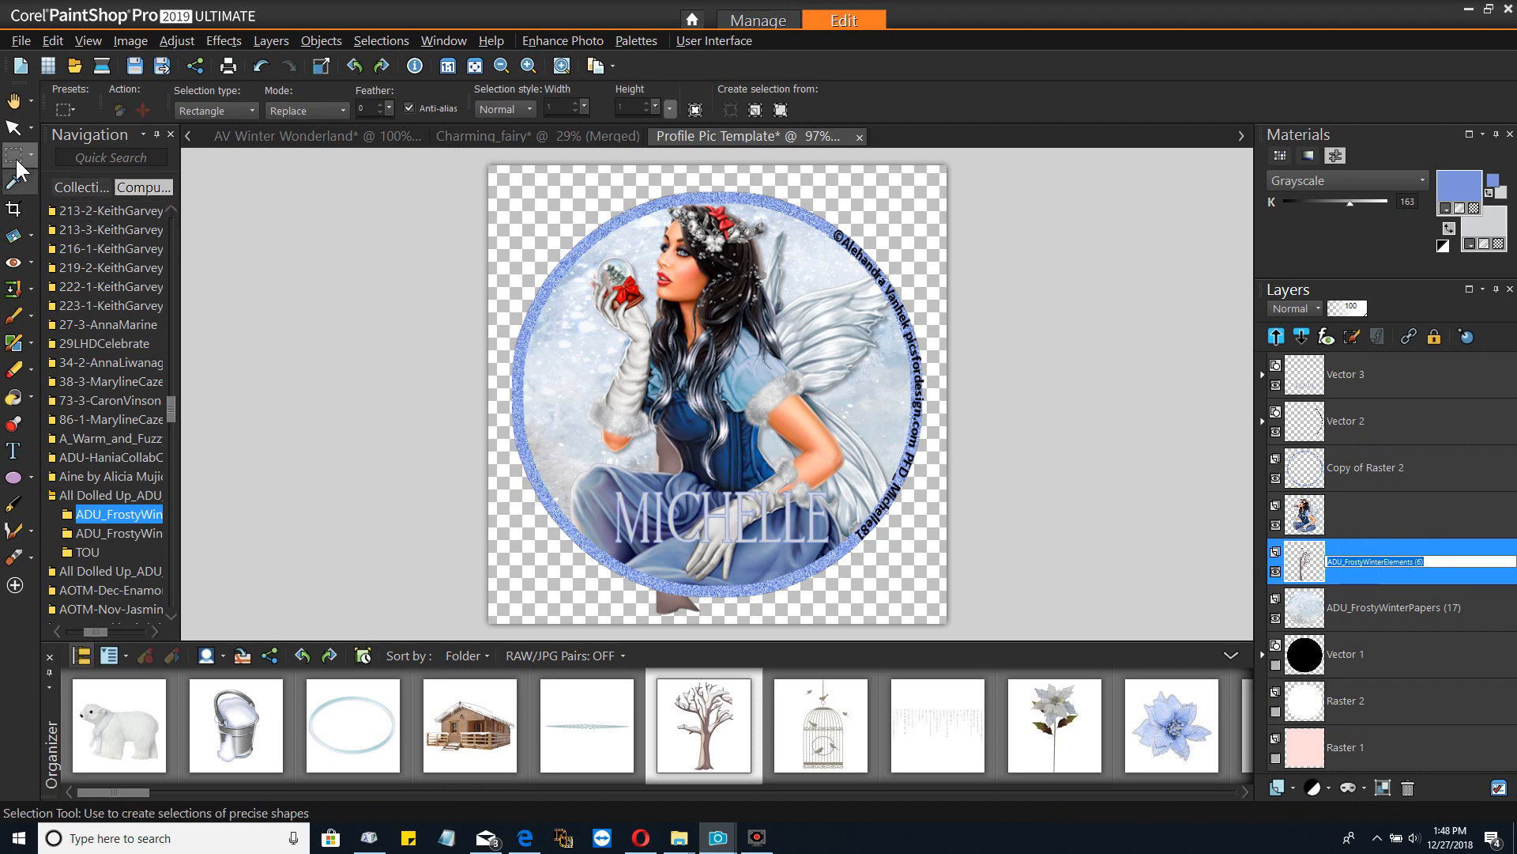
{"action": "left_click", "coordinate": [14, 128]}
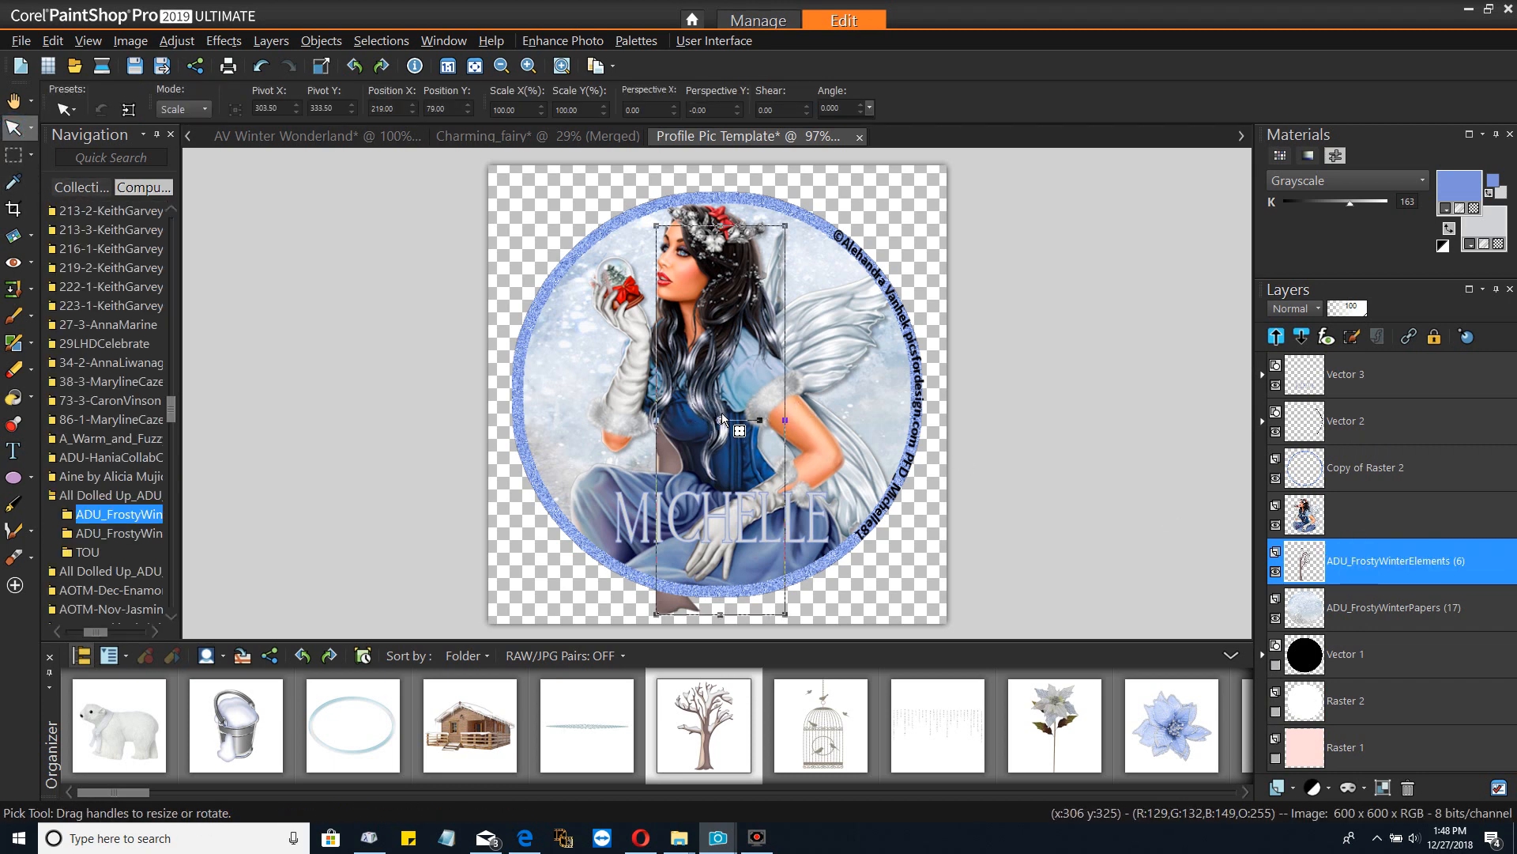
{"action": "left_click_drag", "start_coordinate": [719, 416], "coordinate": [575, 421]}
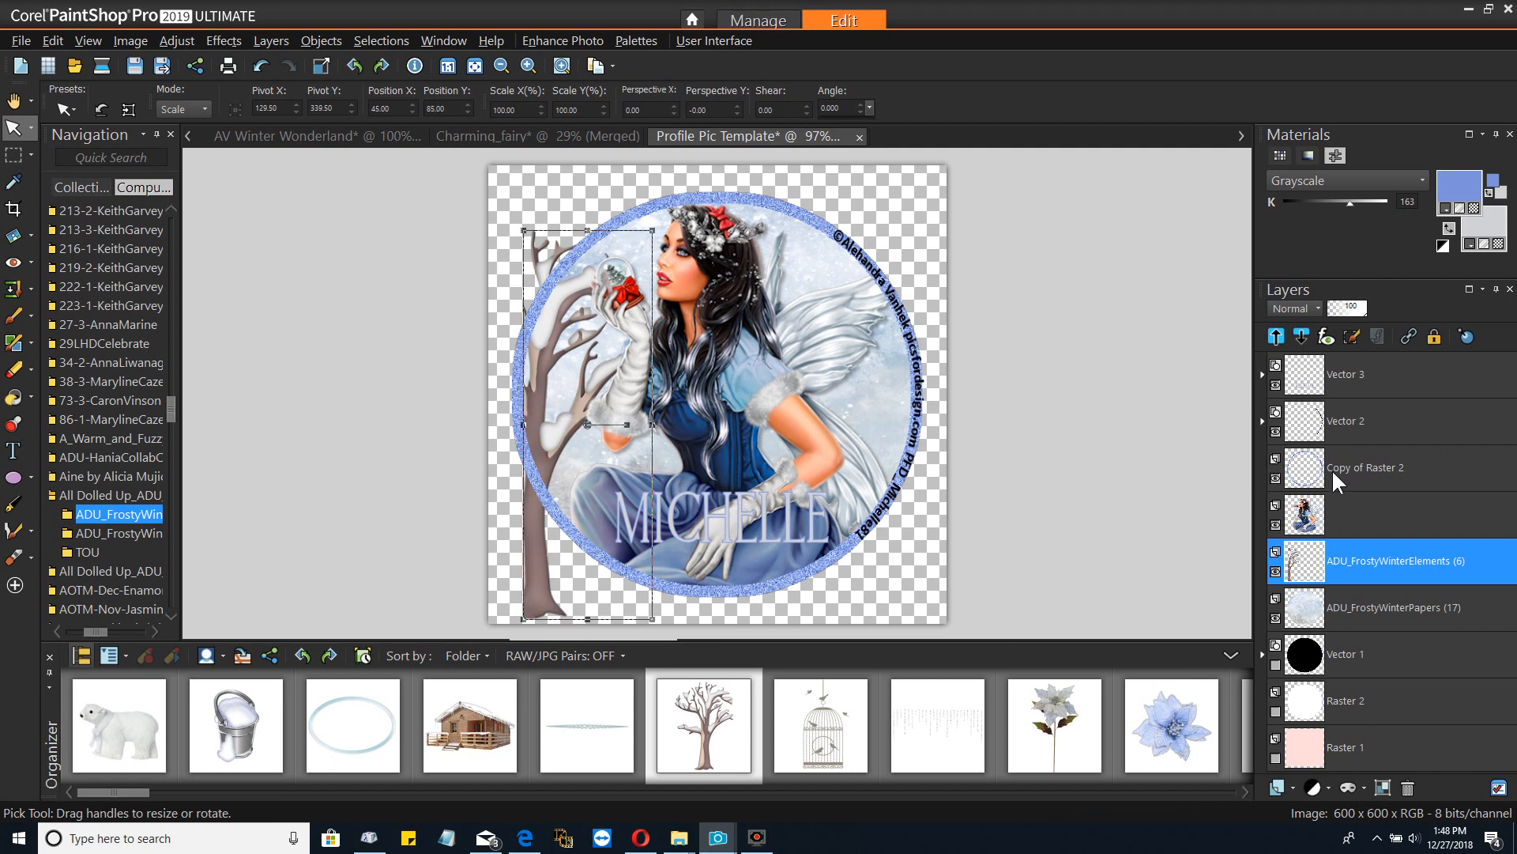
Select the Raster 2 circle by floating and defloating, invert the selection, and delete the parts of the tree outside it
{"action": "left_click", "coordinate": [1358, 710]}
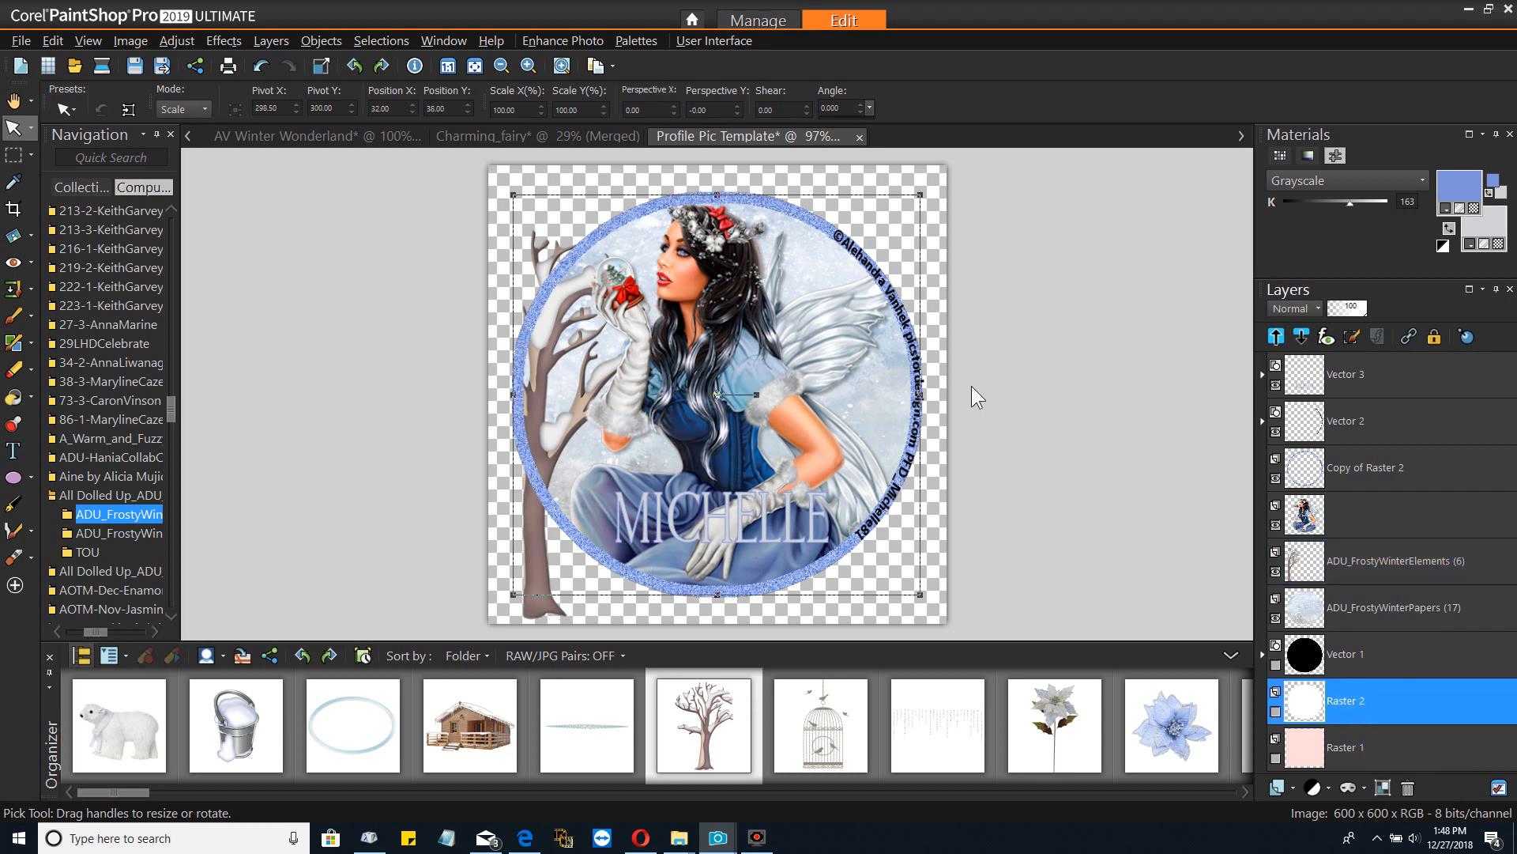
{"action": "left_click", "coordinate": [379, 40]}
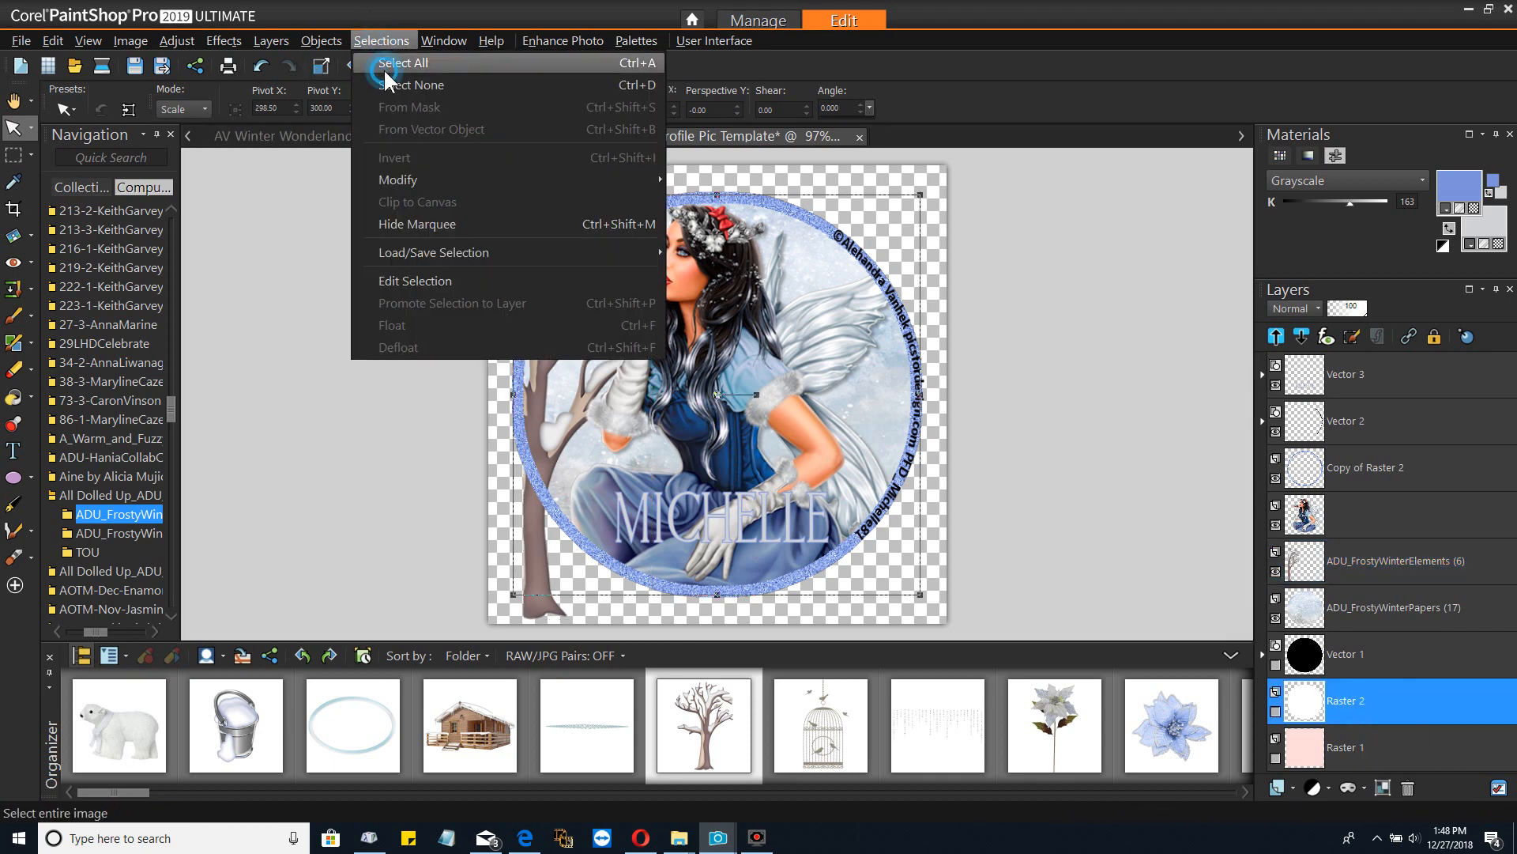
{"action": "left_click", "coordinate": [383, 65]}
{"action": "left_click", "coordinate": [388, 39]}
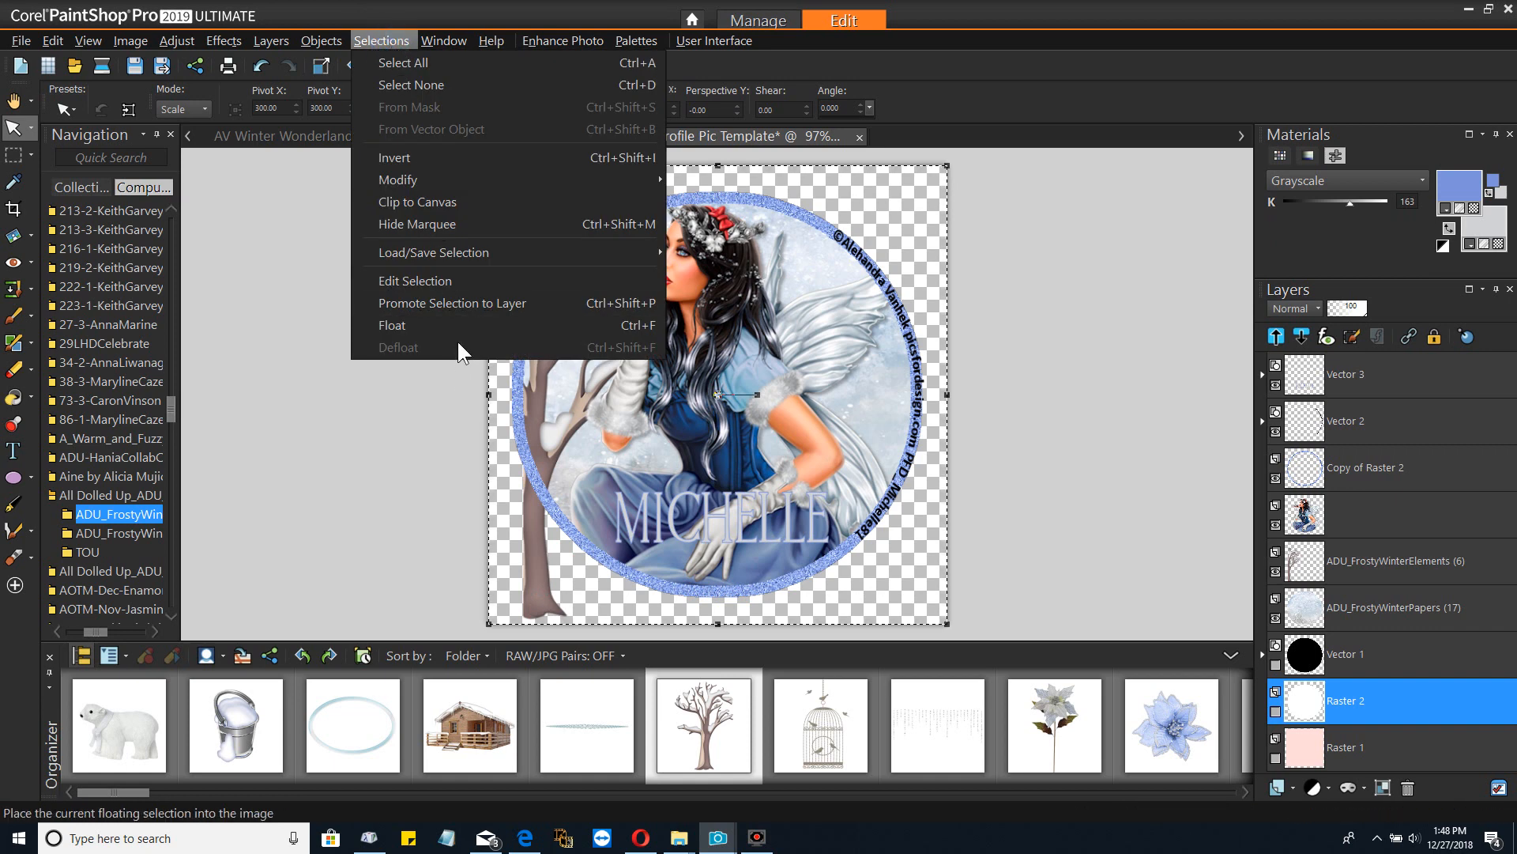
{"action": "left_click", "coordinate": [457, 328]}
{"action": "left_click", "coordinate": [370, 40]}
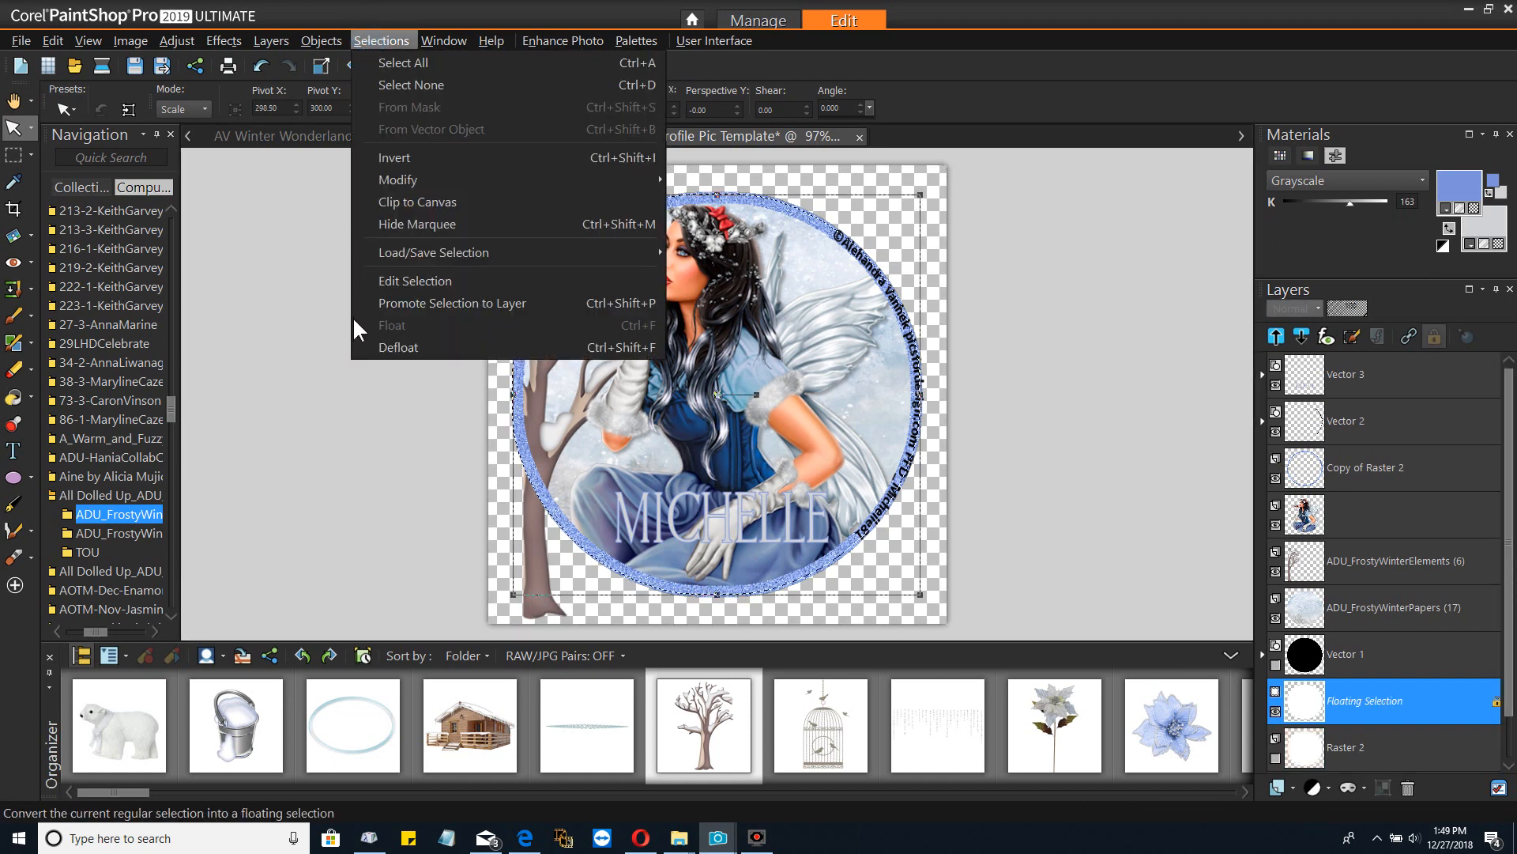
{"action": "left_click", "coordinate": [391, 349]}
{"action": "left_click", "coordinate": [368, 45]}
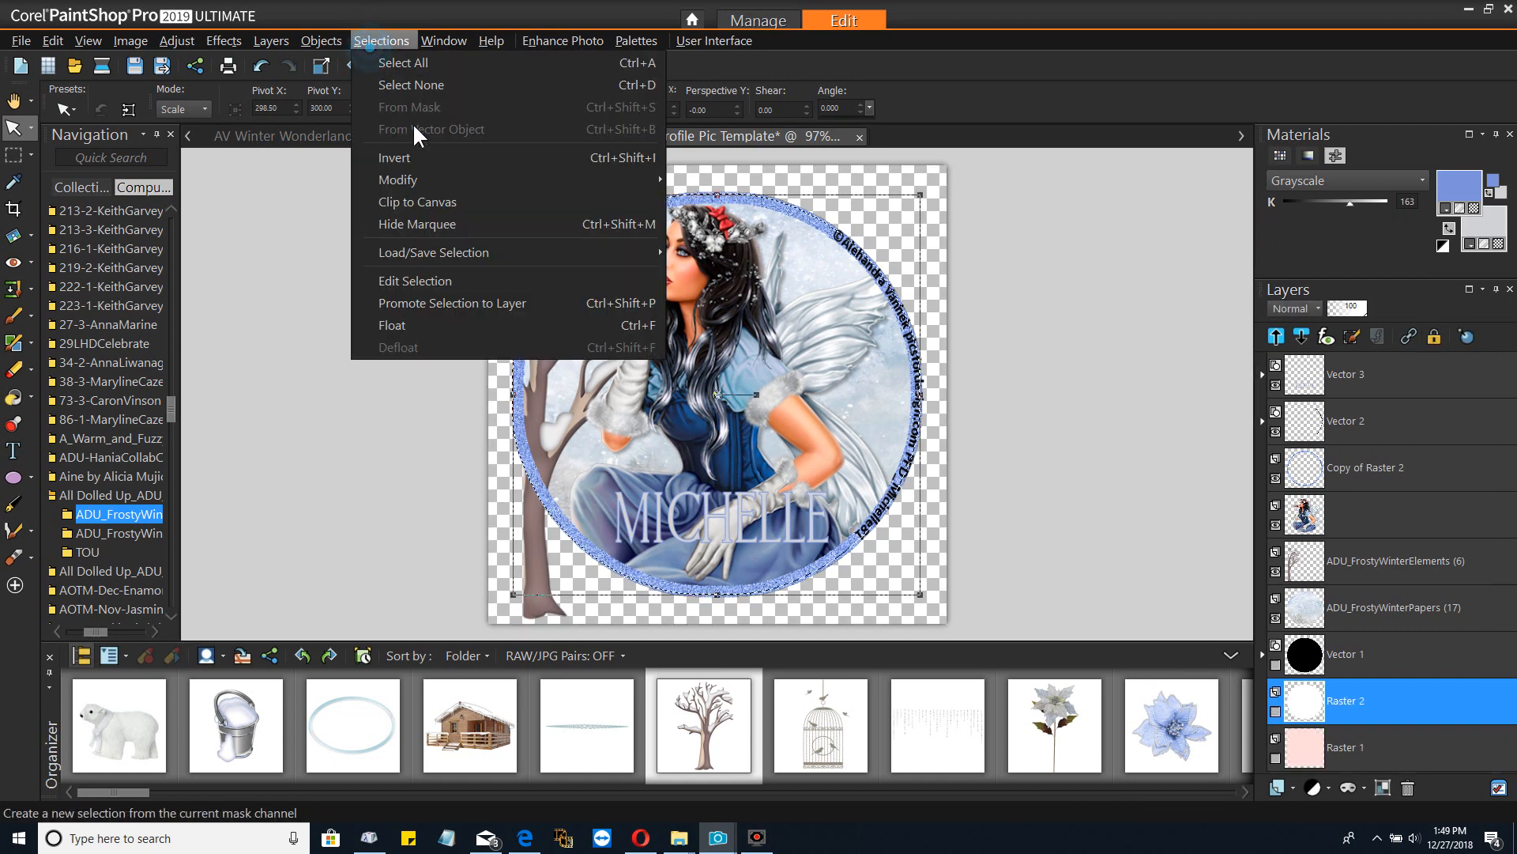
{"action": "left_click", "coordinate": [416, 151]}
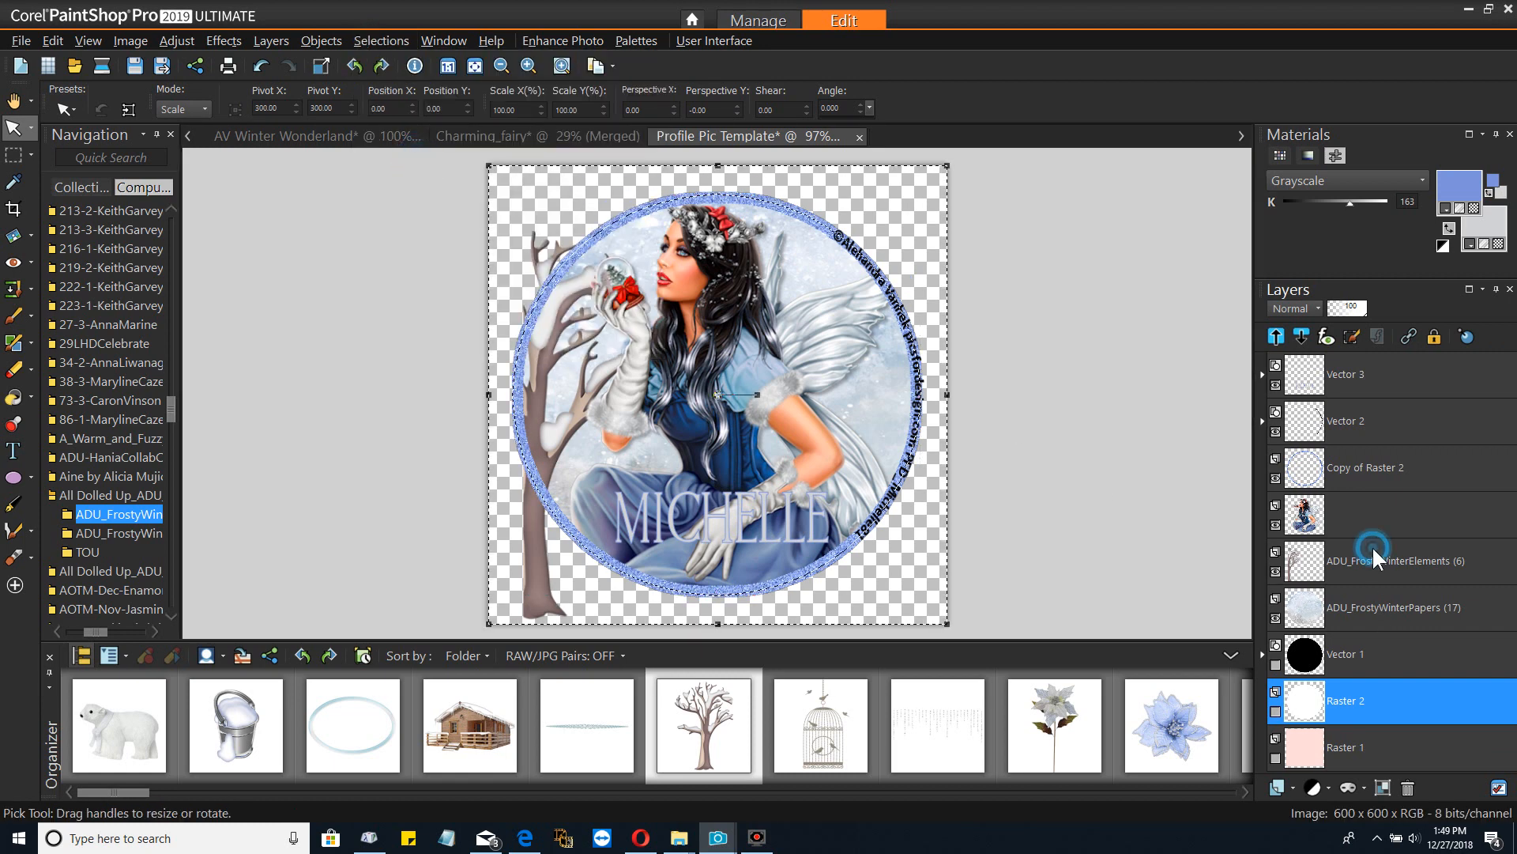
{"action": "left_click_drag", "start_coordinate": [1372, 545], "coordinate": [1371, 533]}
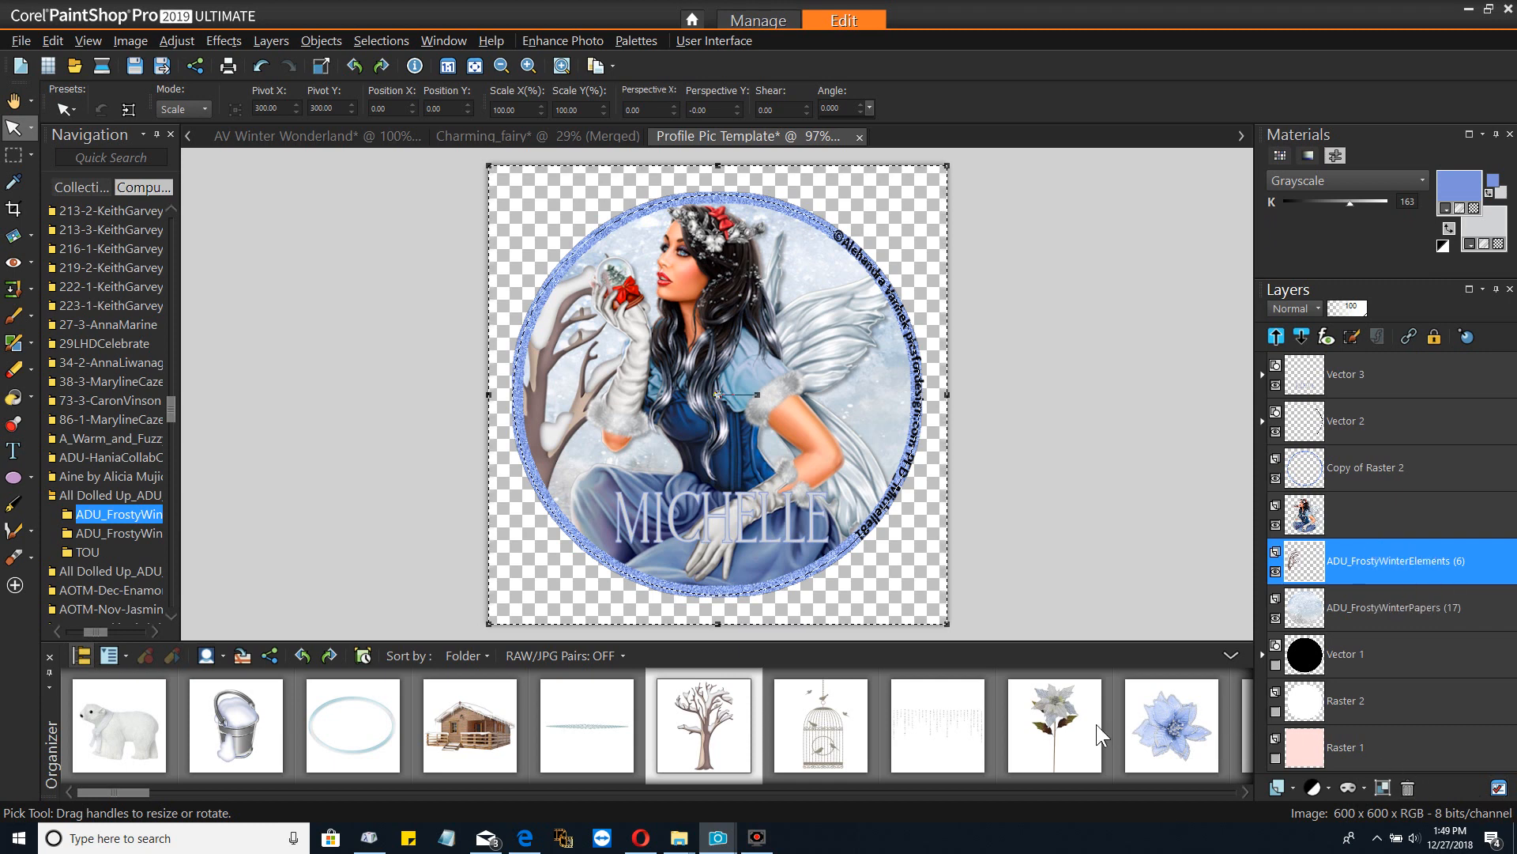
Add the stemmed white poinsettia to the profile picture beneath the fairy layer and clear the selection
{"action": "left_click_drag", "start_coordinate": [1055, 711], "coordinate": [1431, 530]}
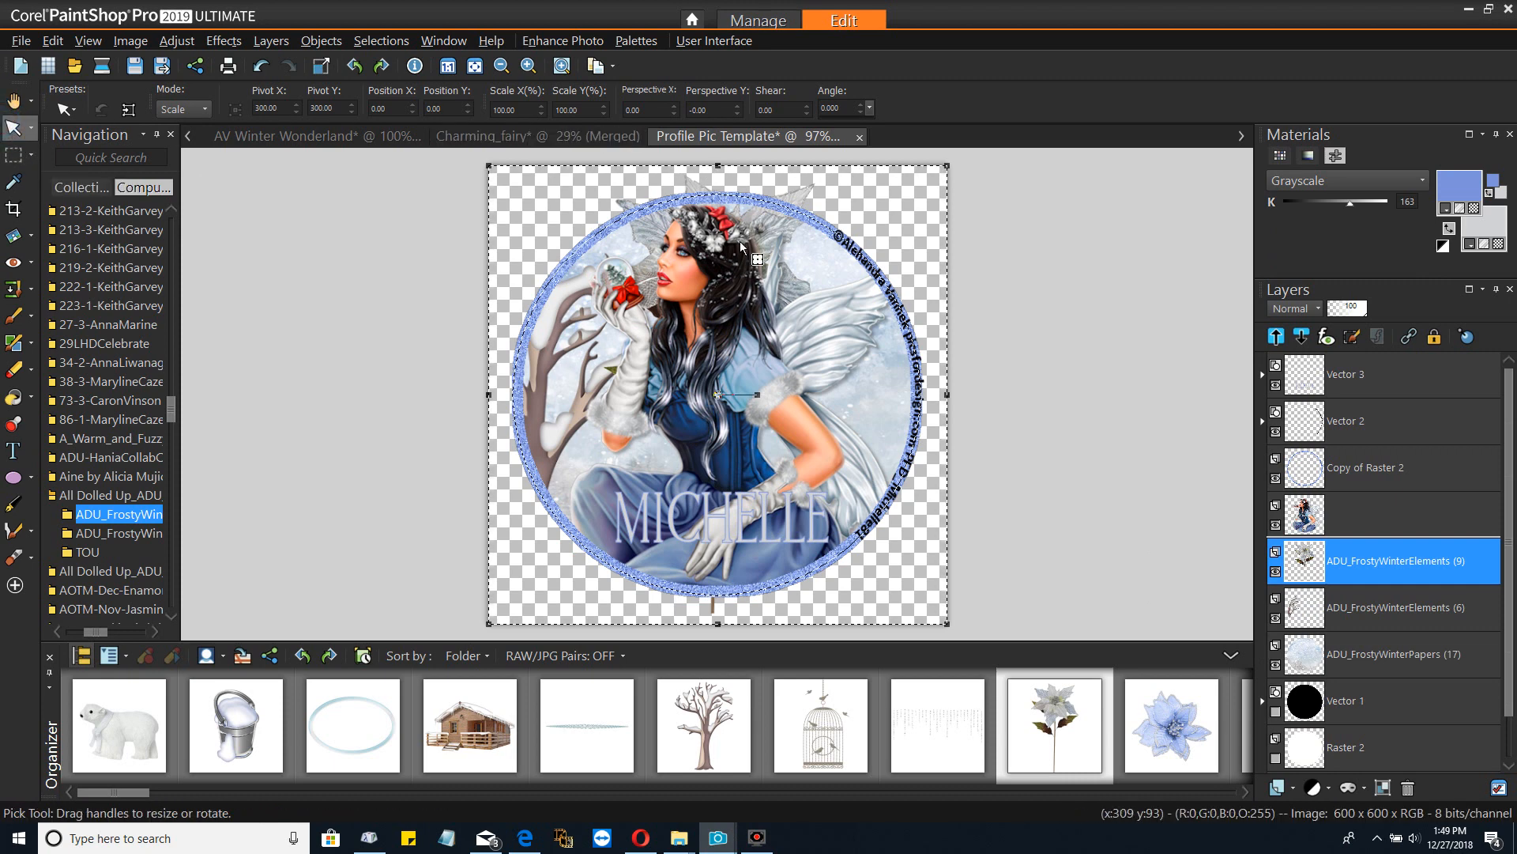
{"action": "left_click", "coordinate": [382, 40]}
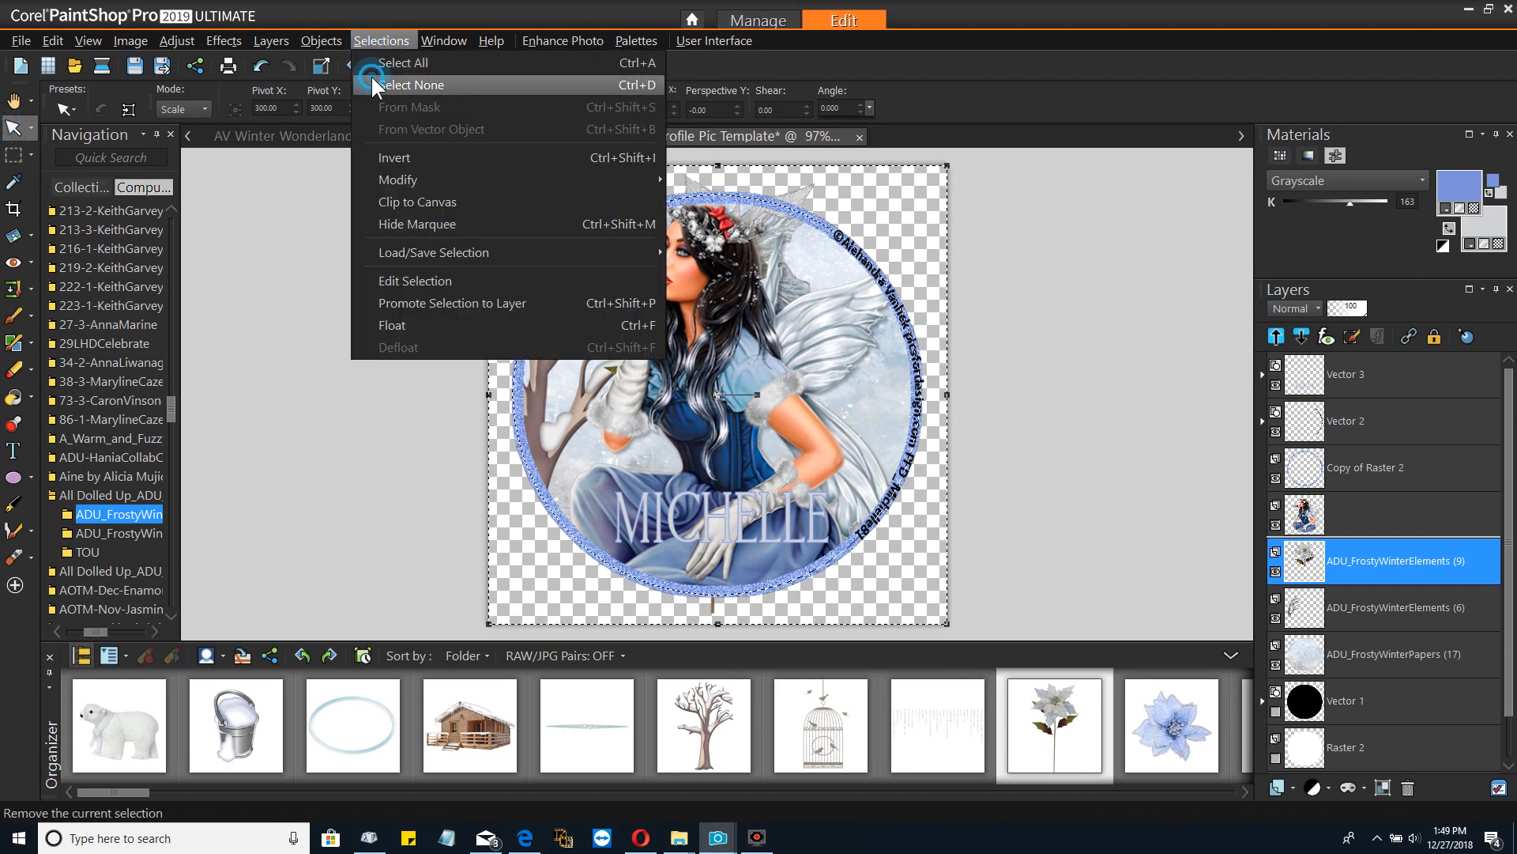
{"action": "left_click", "coordinate": [371, 79]}
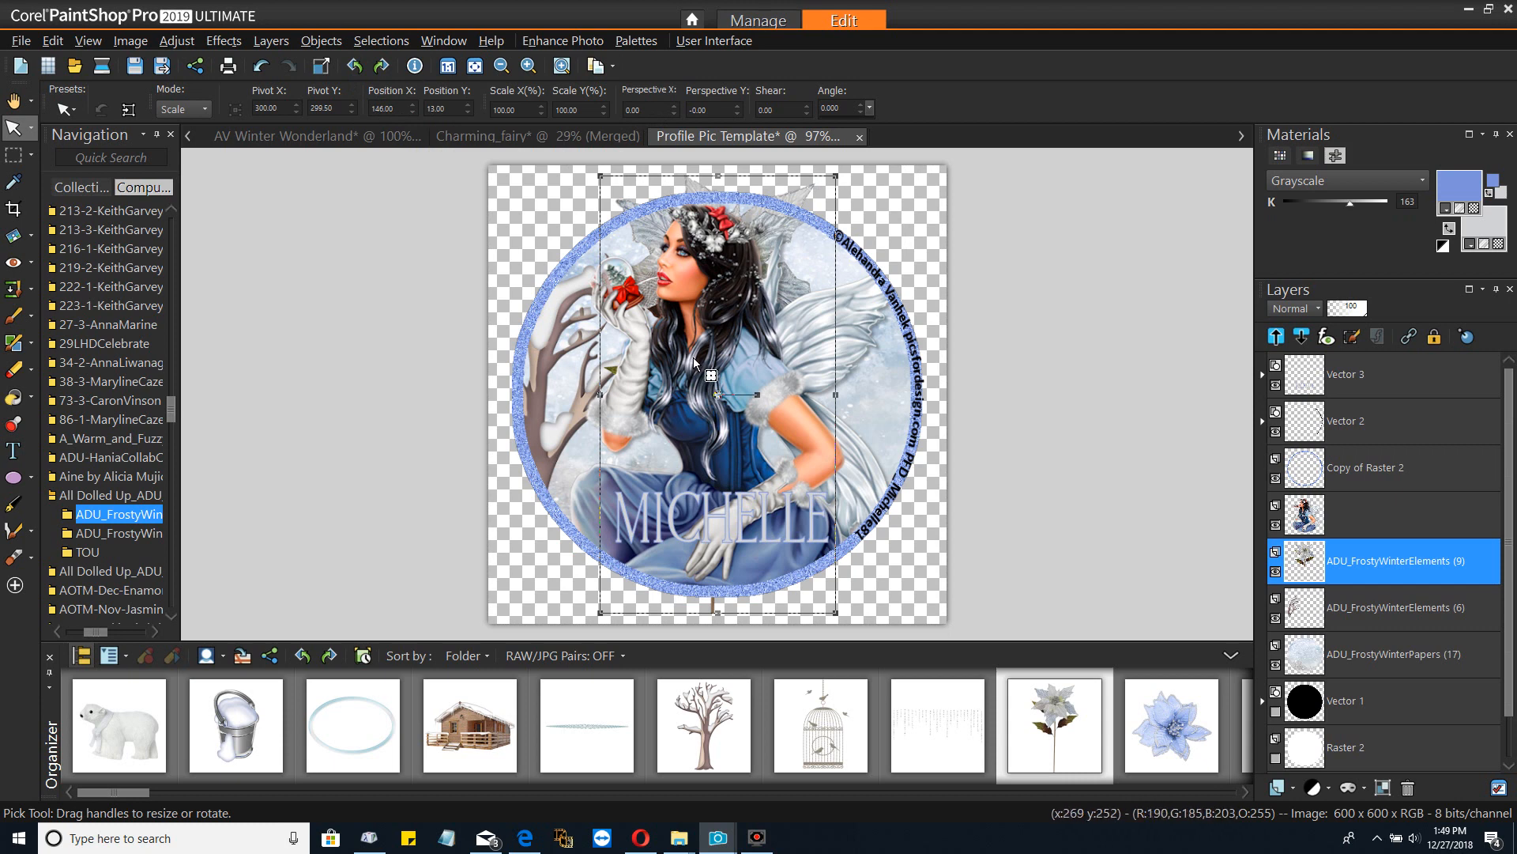
Scale the poinsettia to about 42% and place it behind the fairy's elbow at the ring's right edge
{"action": "left_click_drag", "start_coordinate": [694, 362], "coordinate": [806, 455]}
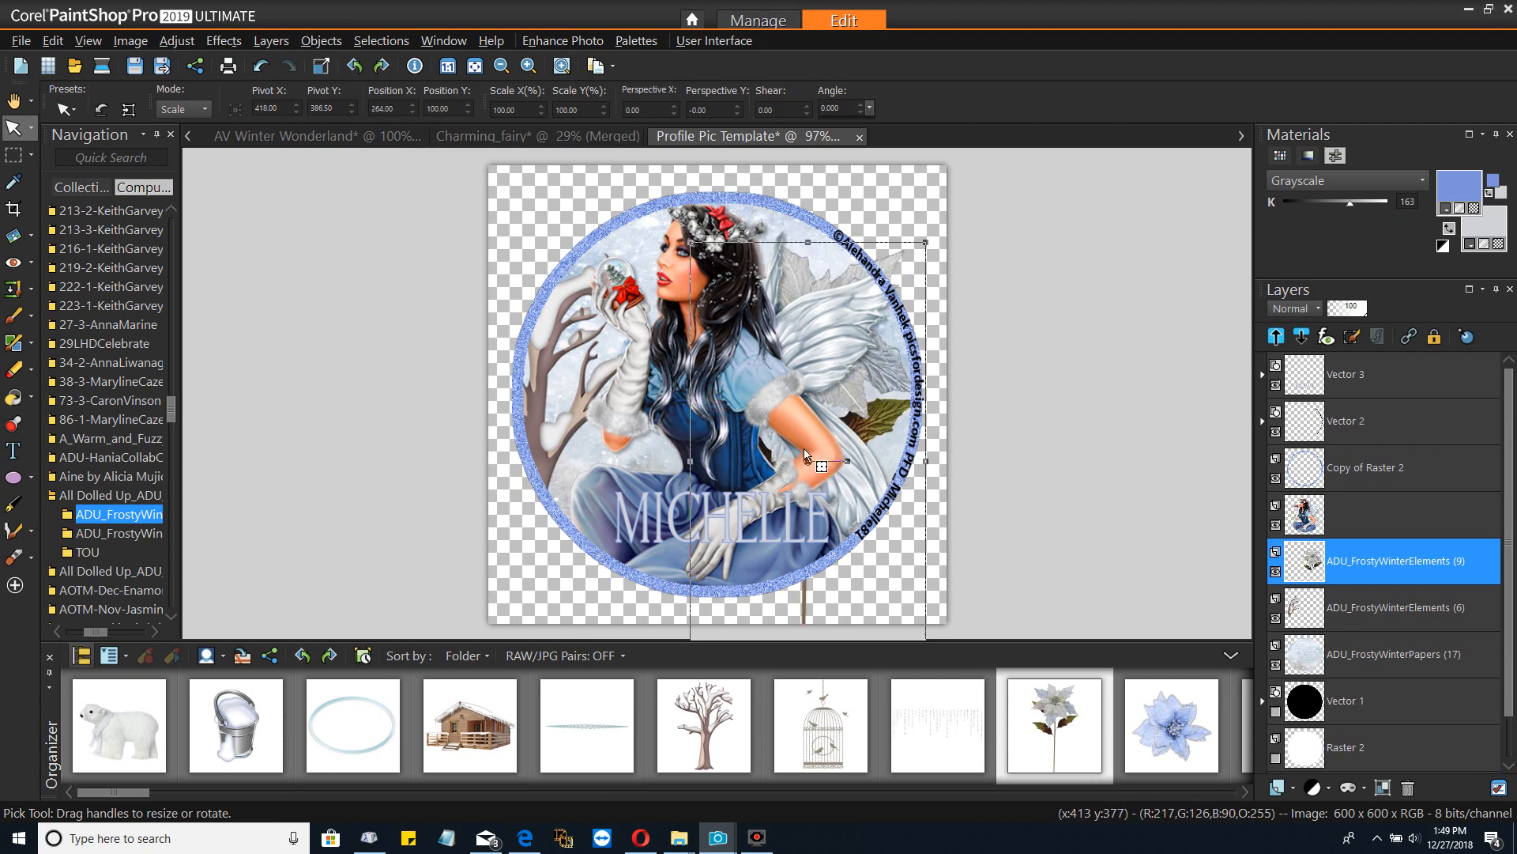
{"action": "scroll", "coordinate": [680, 619], "scroll_direction": "down", "scroll_amount": 3}
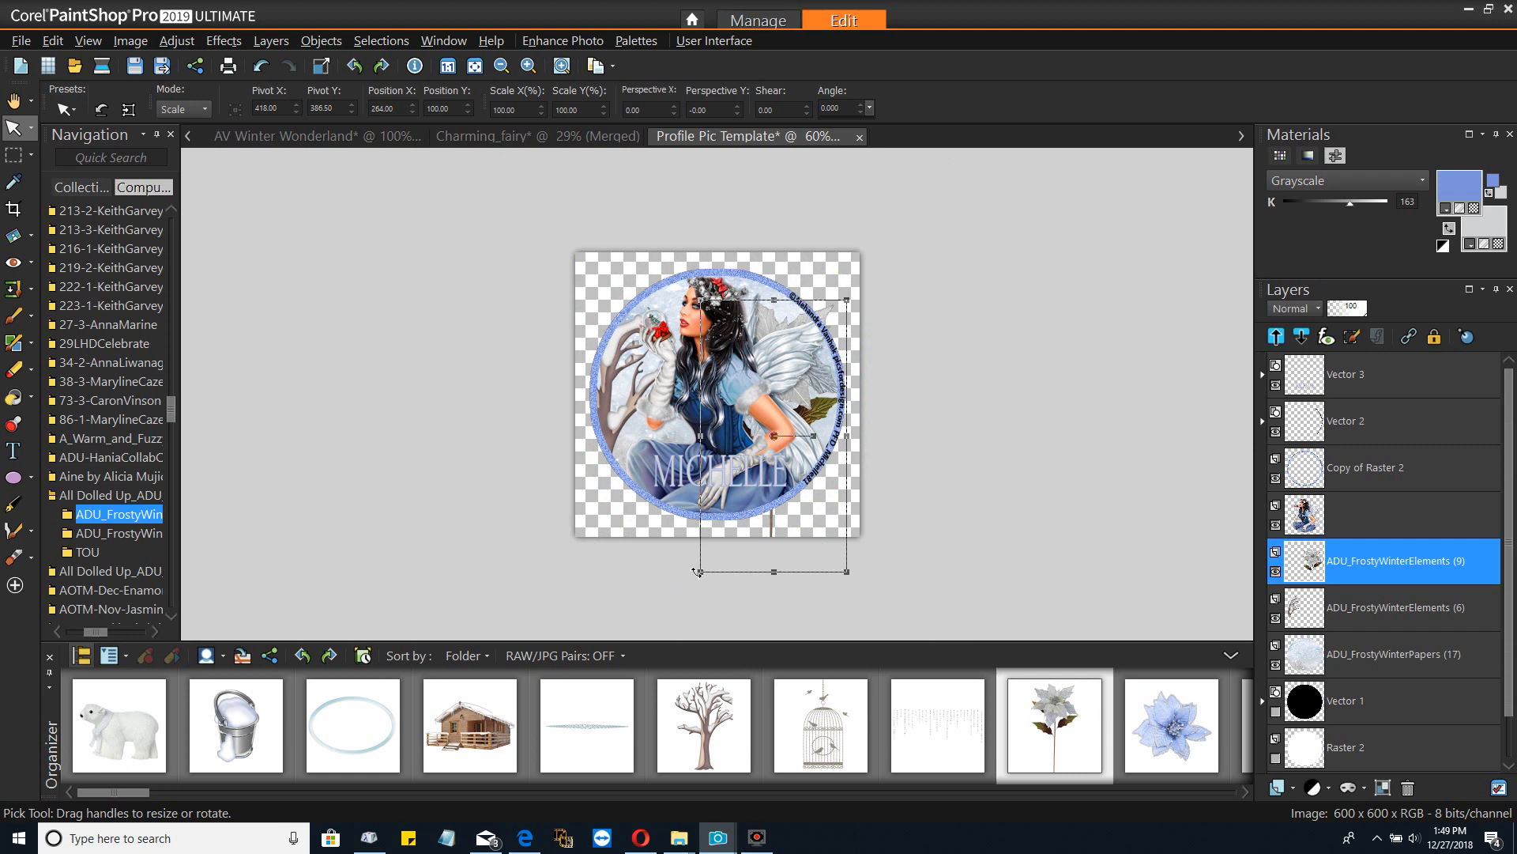
{"action": "left_click_drag", "start_coordinate": [698, 571], "coordinate": [737, 502]}
{"action": "left_click_drag", "start_coordinate": [793, 401], "coordinate": [796, 453]}
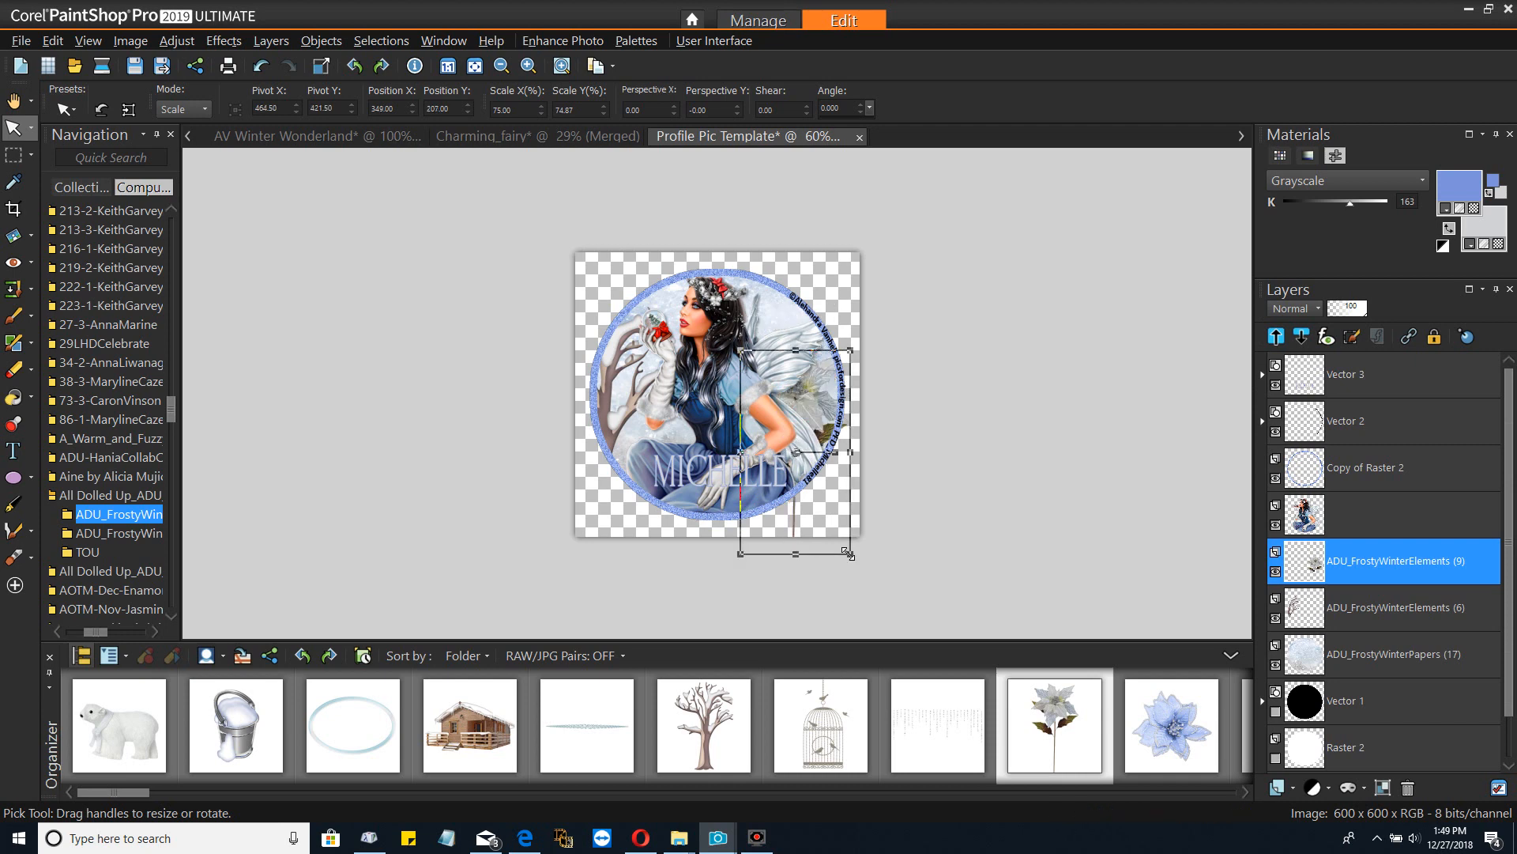
{"action": "left_click_drag", "start_coordinate": [846, 553], "coordinate": [824, 511]}
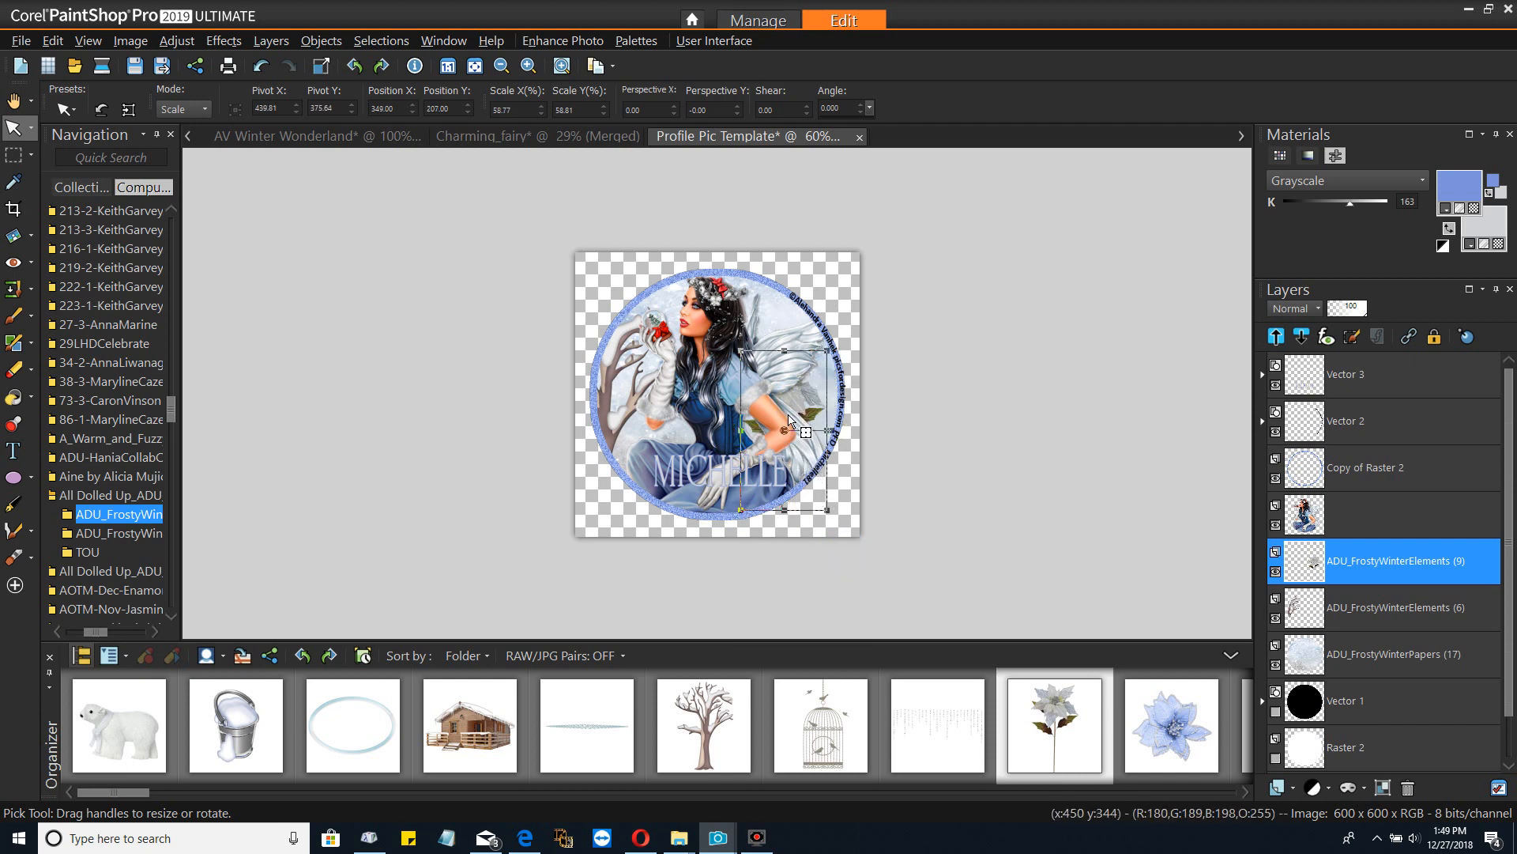
{"action": "mouse_move", "coordinate": [784, 431]}
{"action": "left_mouse_down"}
{"action": "mouse_move", "coordinate": [592, 442]}
{"action": "mouse_move", "coordinate": [791, 447]}
{"action": "left_mouse_up"}
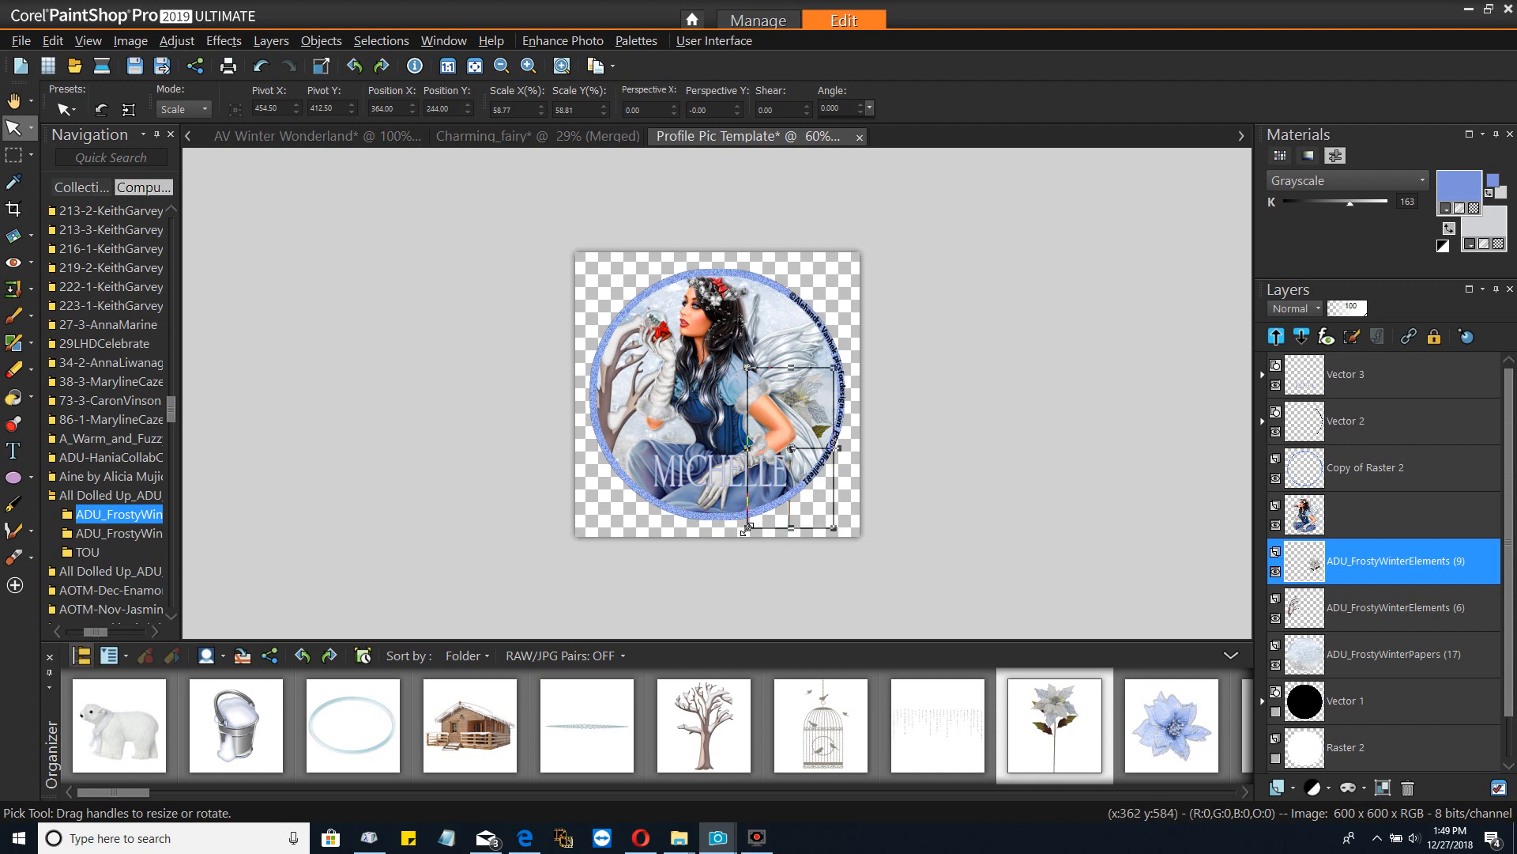
{"action": "left_click_drag", "start_coordinate": [748, 530], "coordinate": [771, 484]}
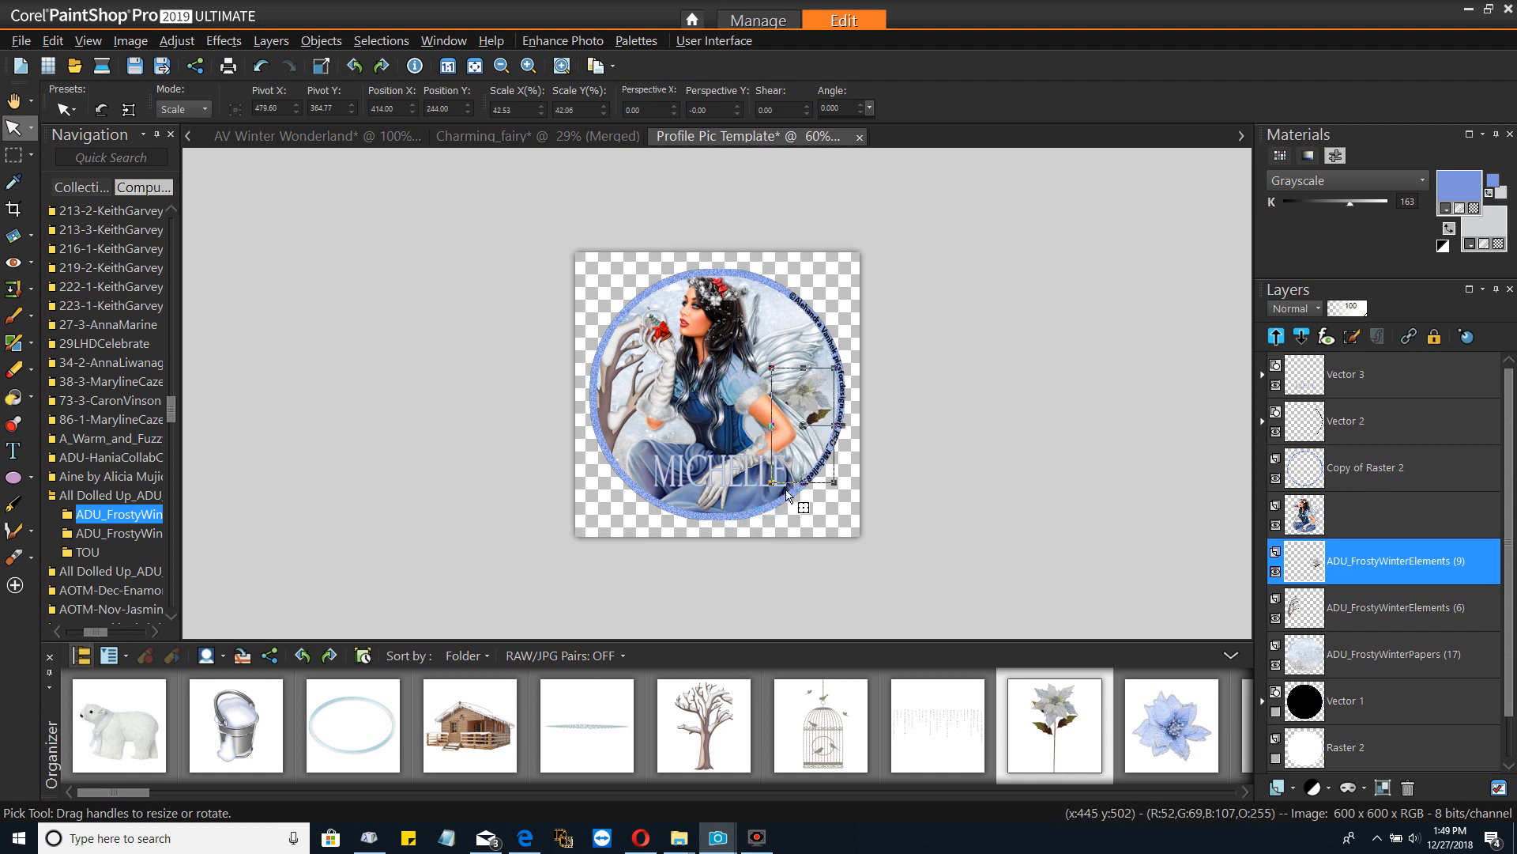
{"action": "left_click_drag", "start_coordinate": [816, 395], "coordinate": [826, 398]}
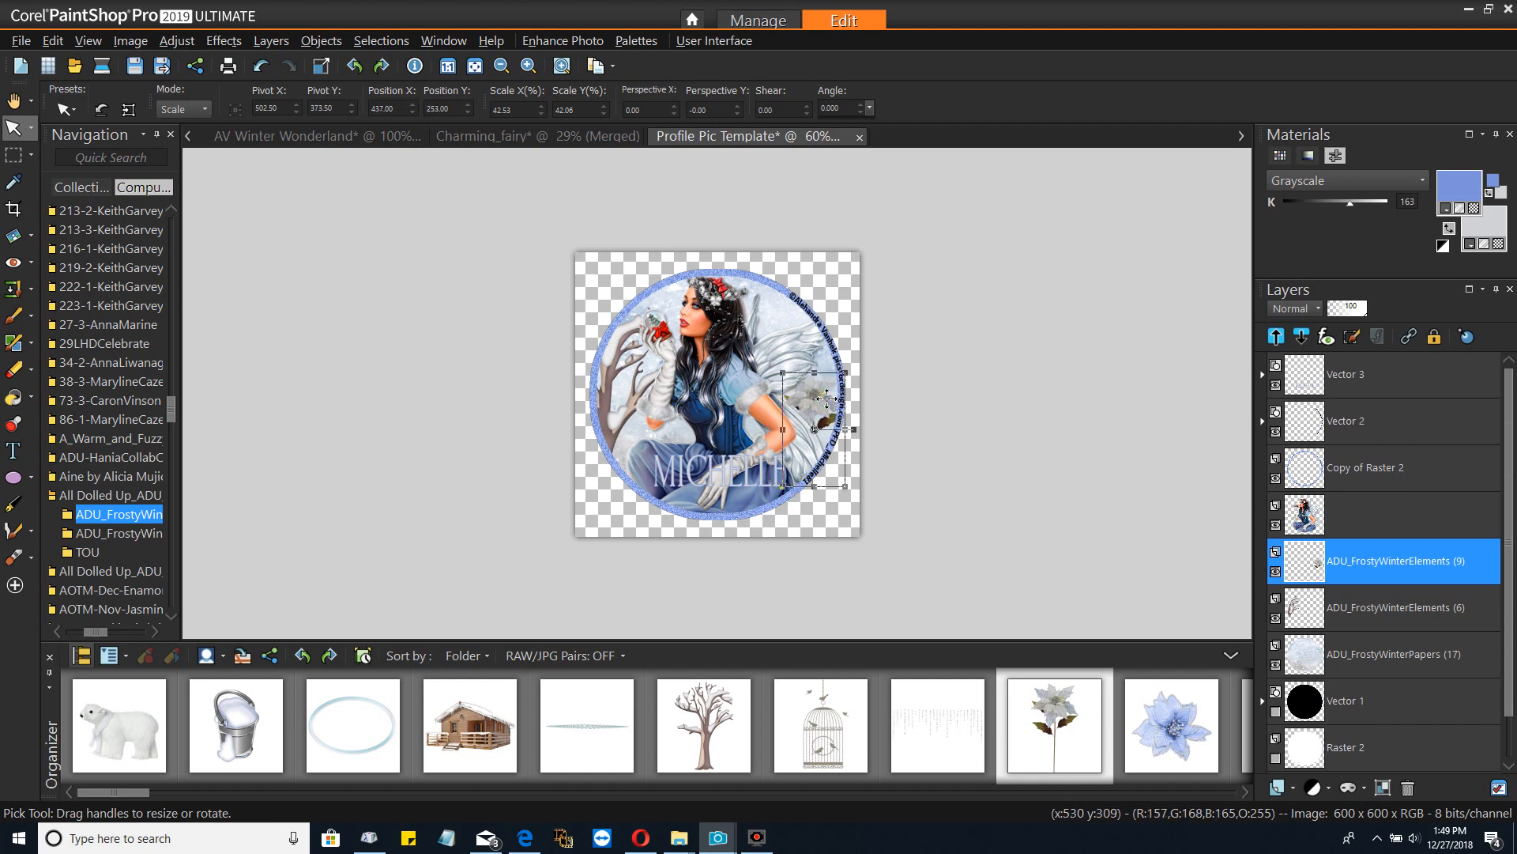
Examine the AV Winter Wonderland banner for reference, toggling its Raster 3 fairy layer off and on
{"action": "left_click", "coordinate": [400, 136]}
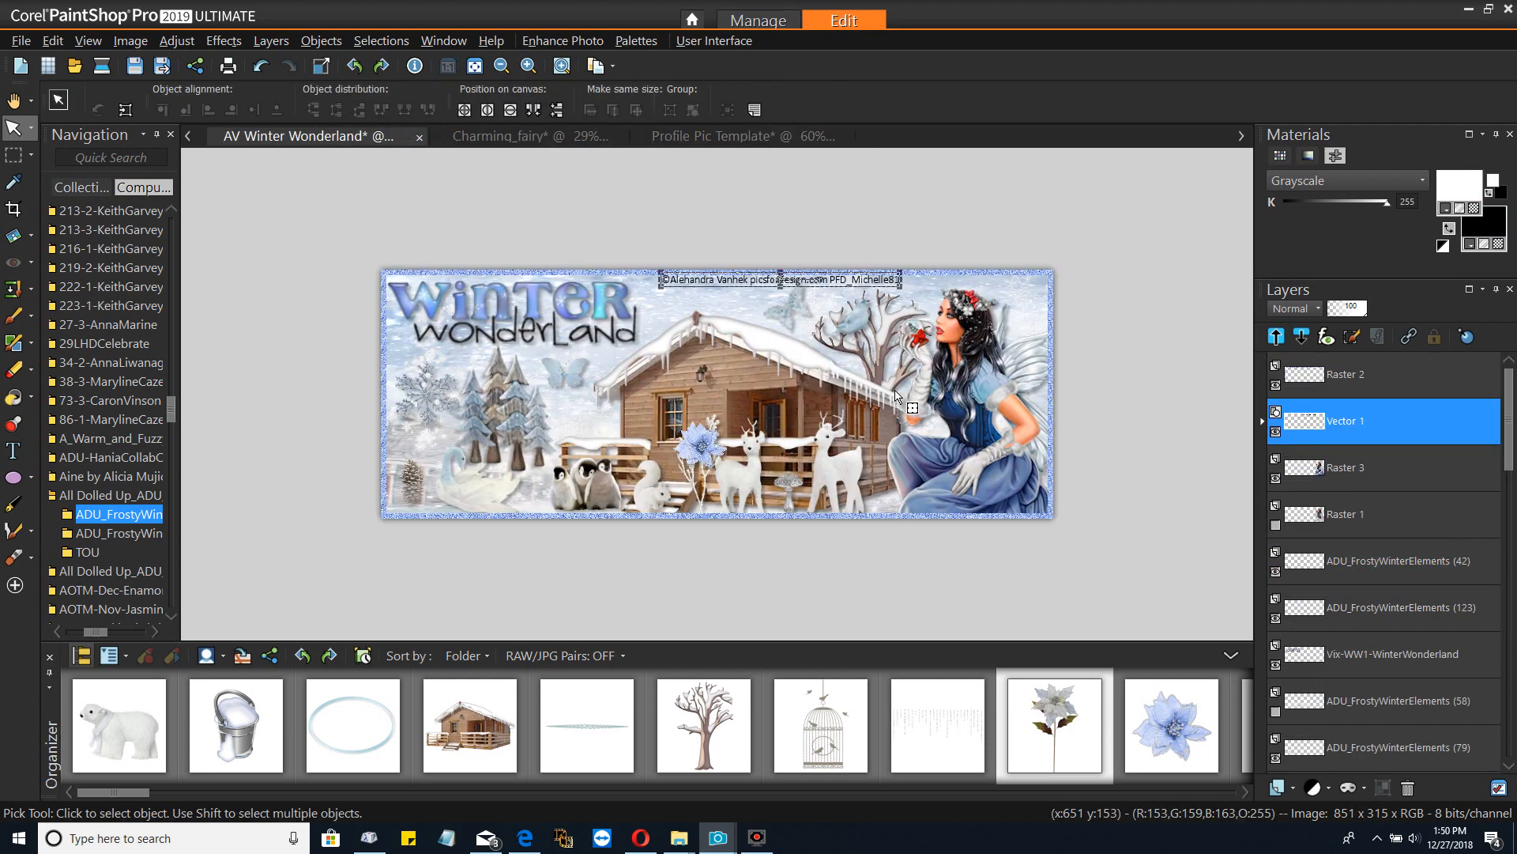
{"action": "left_click", "coordinate": [1005, 329]}
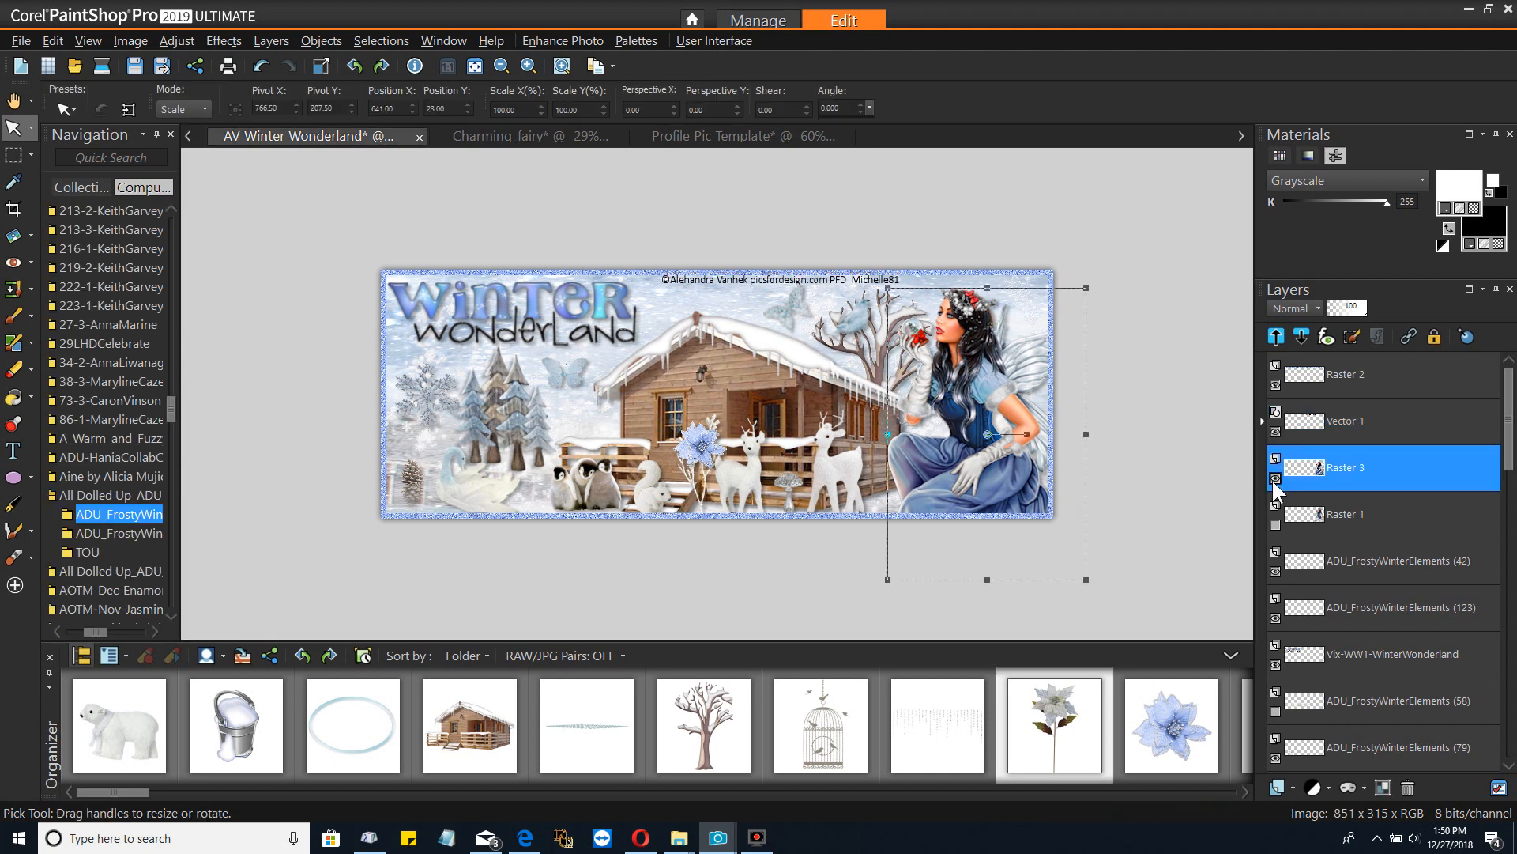
{"action": "left_click", "coordinate": [1274, 477]}
{"action": "left_click", "coordinate": [1275, 478]}
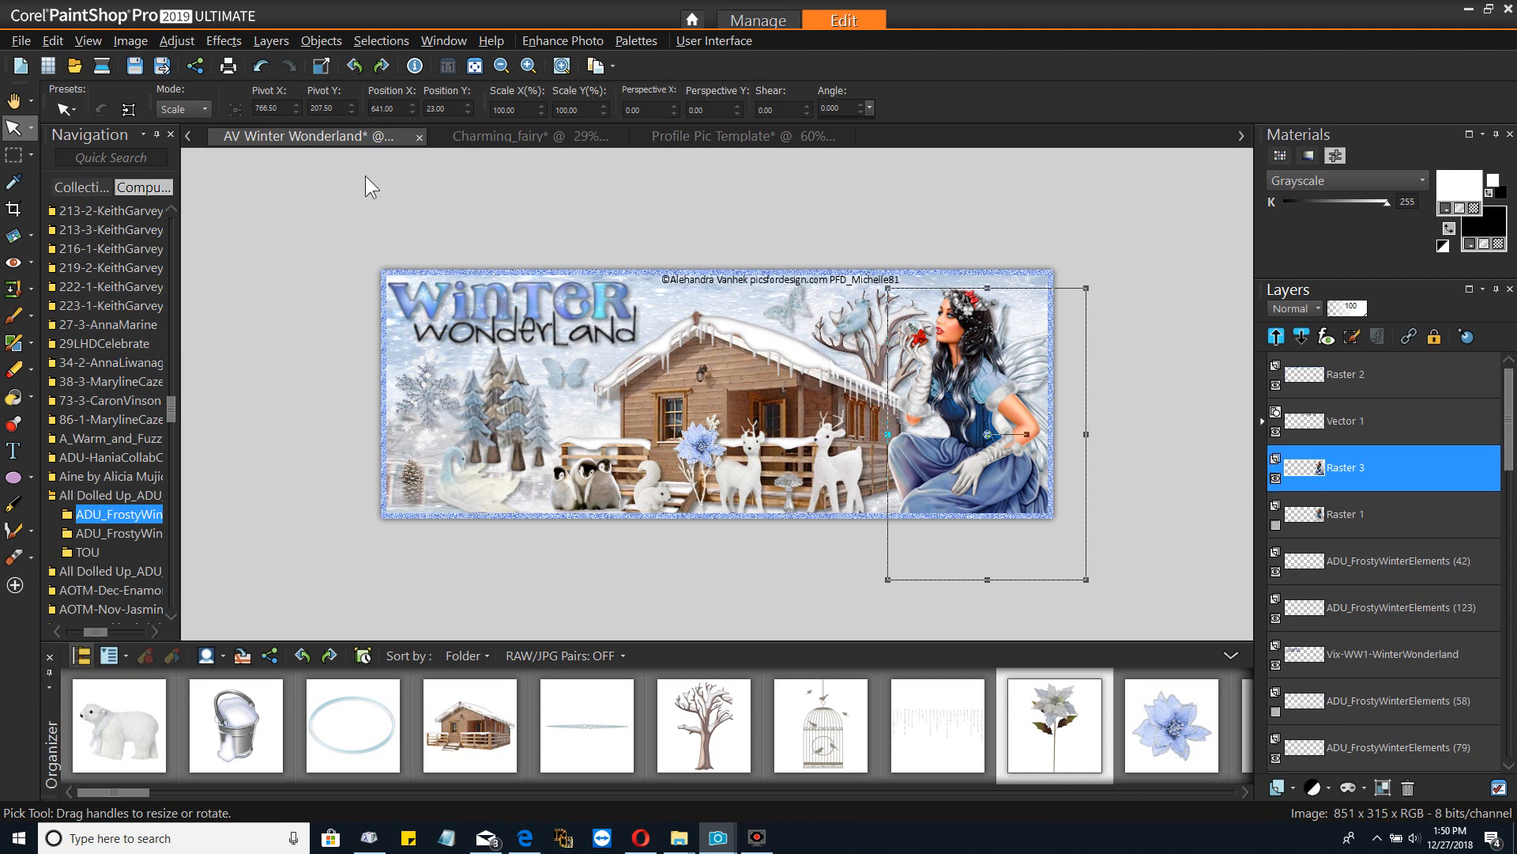
Find the blue bird in the winter elements folder and add it to the profile picture beneath the poinsettia layer
{"action": "scroll", "coordinate": [744, 737], "scroll_direction": "down", "scroll_amount": 3}
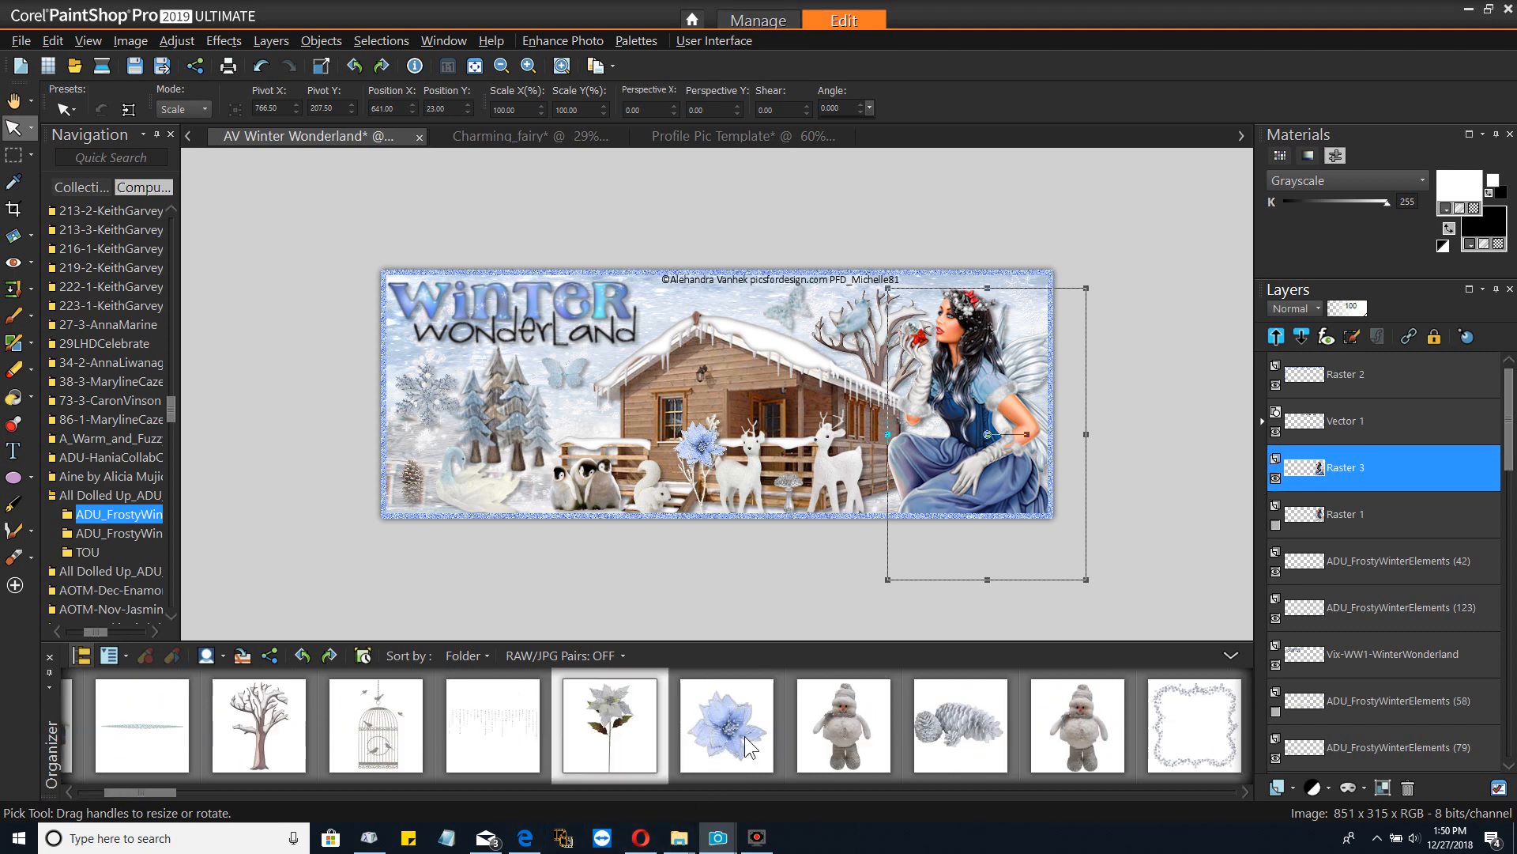
{"action": "scroll", "coordinate": [746, 719], "scroll_direction": "down", "scroll_amount": 7}
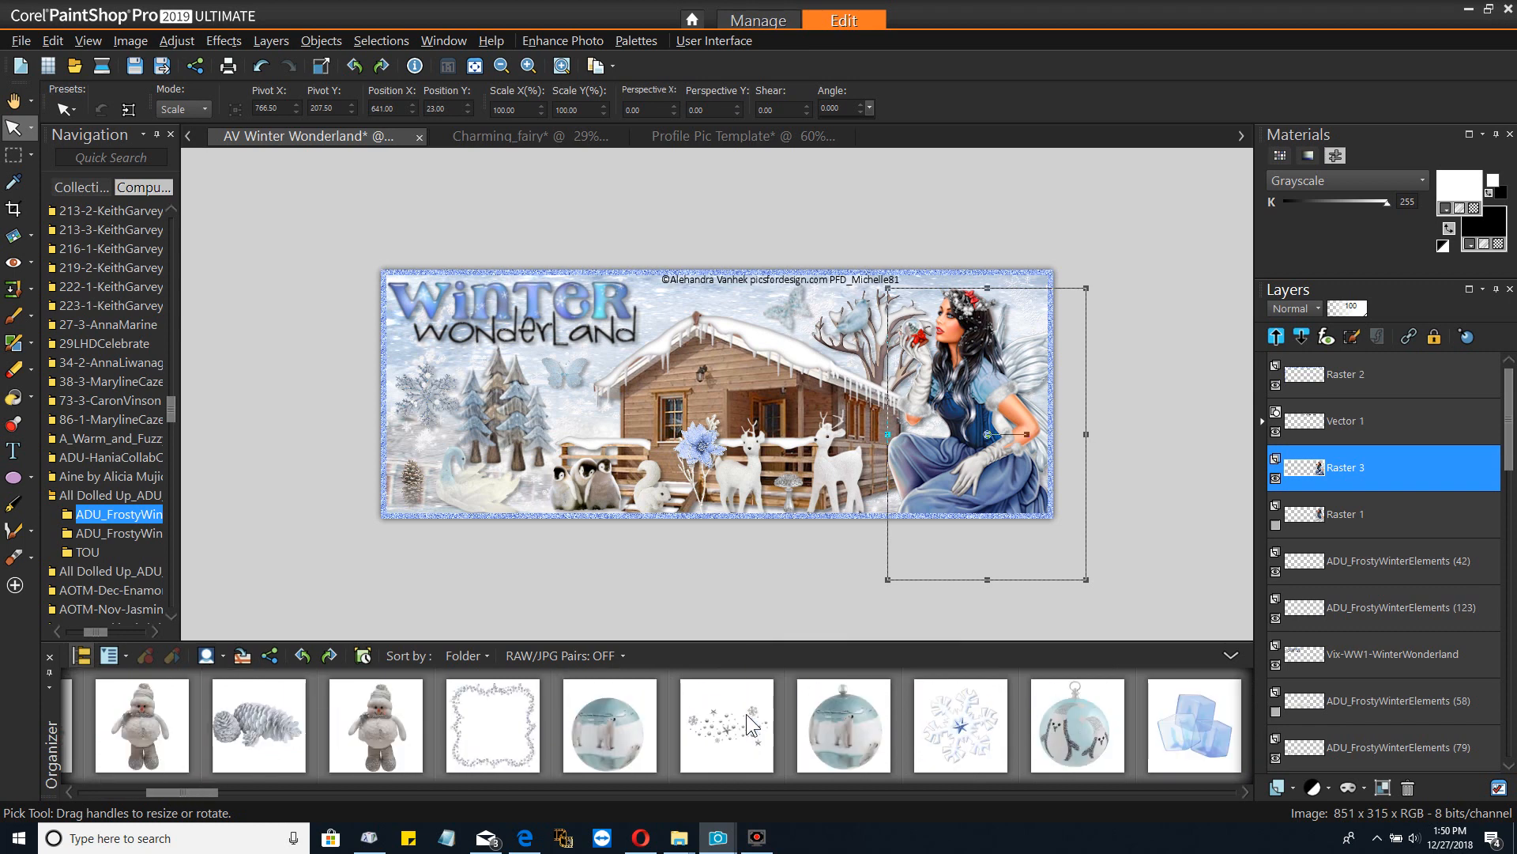
{"action": "scroll", "coordinate": [747, 713], "scroll_direction": "down", "scroll_amount": 6}
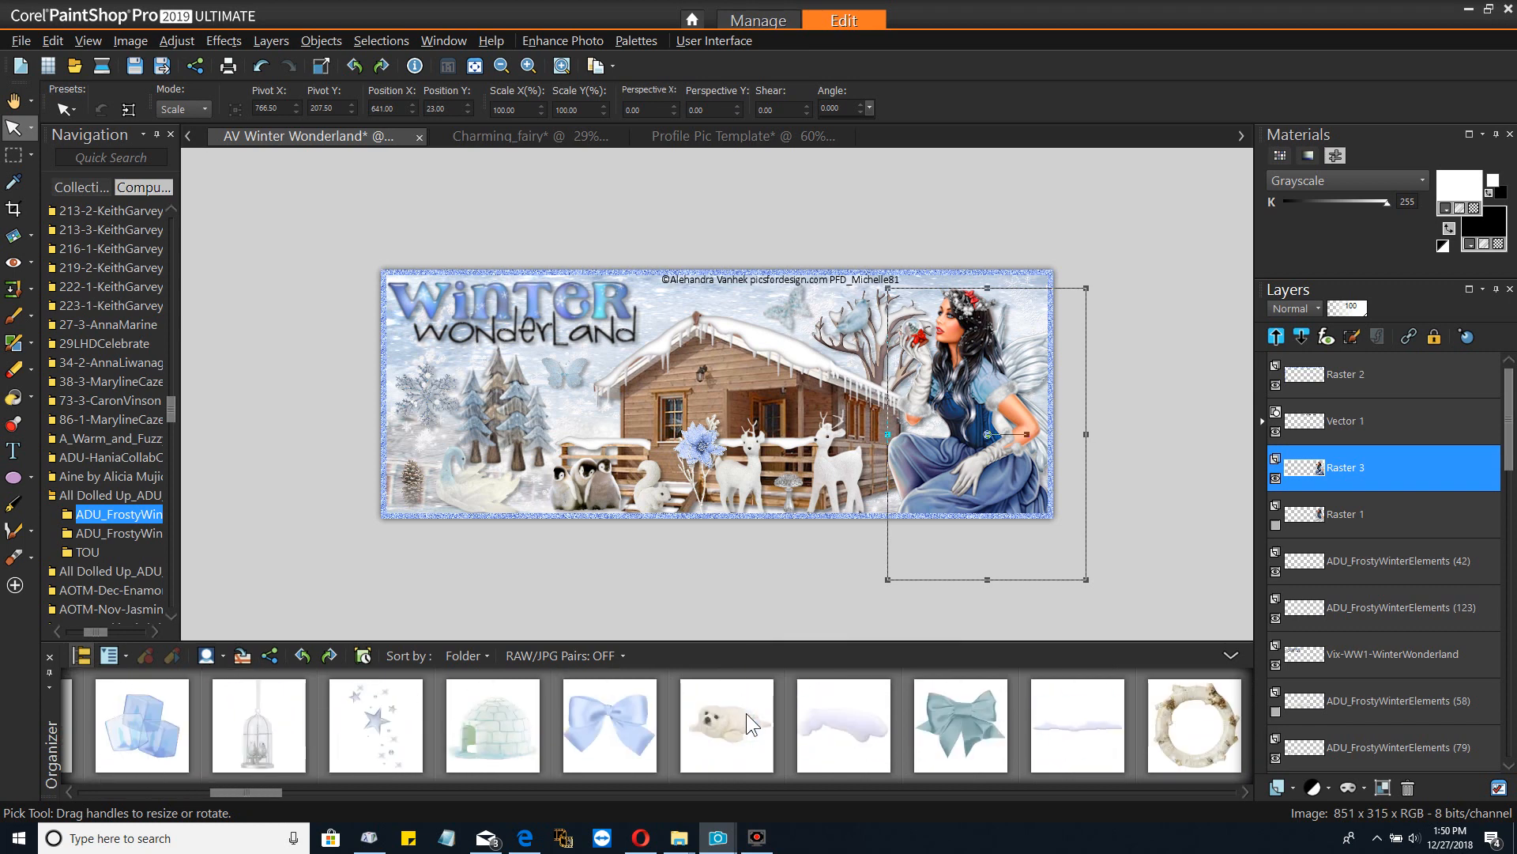
{"action": "scroll", "coordinate": [746, 713], "scroll_direction": "down", "scroll_amount": 8}
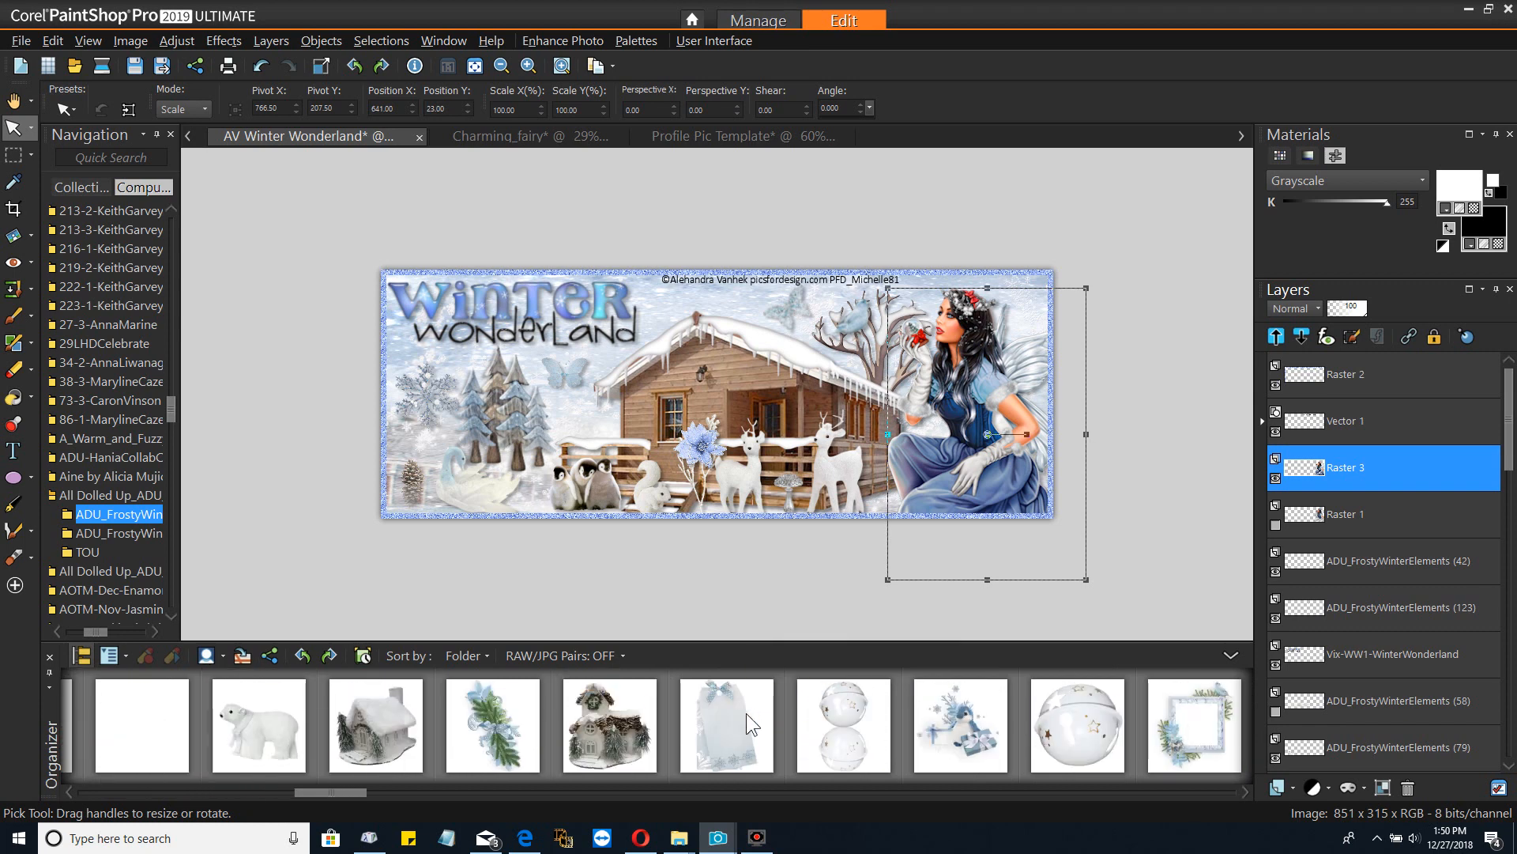
{"action": "scroll", "coordinate": [746, 712], "scroll_direction": "down", "scroll_amount": 5}
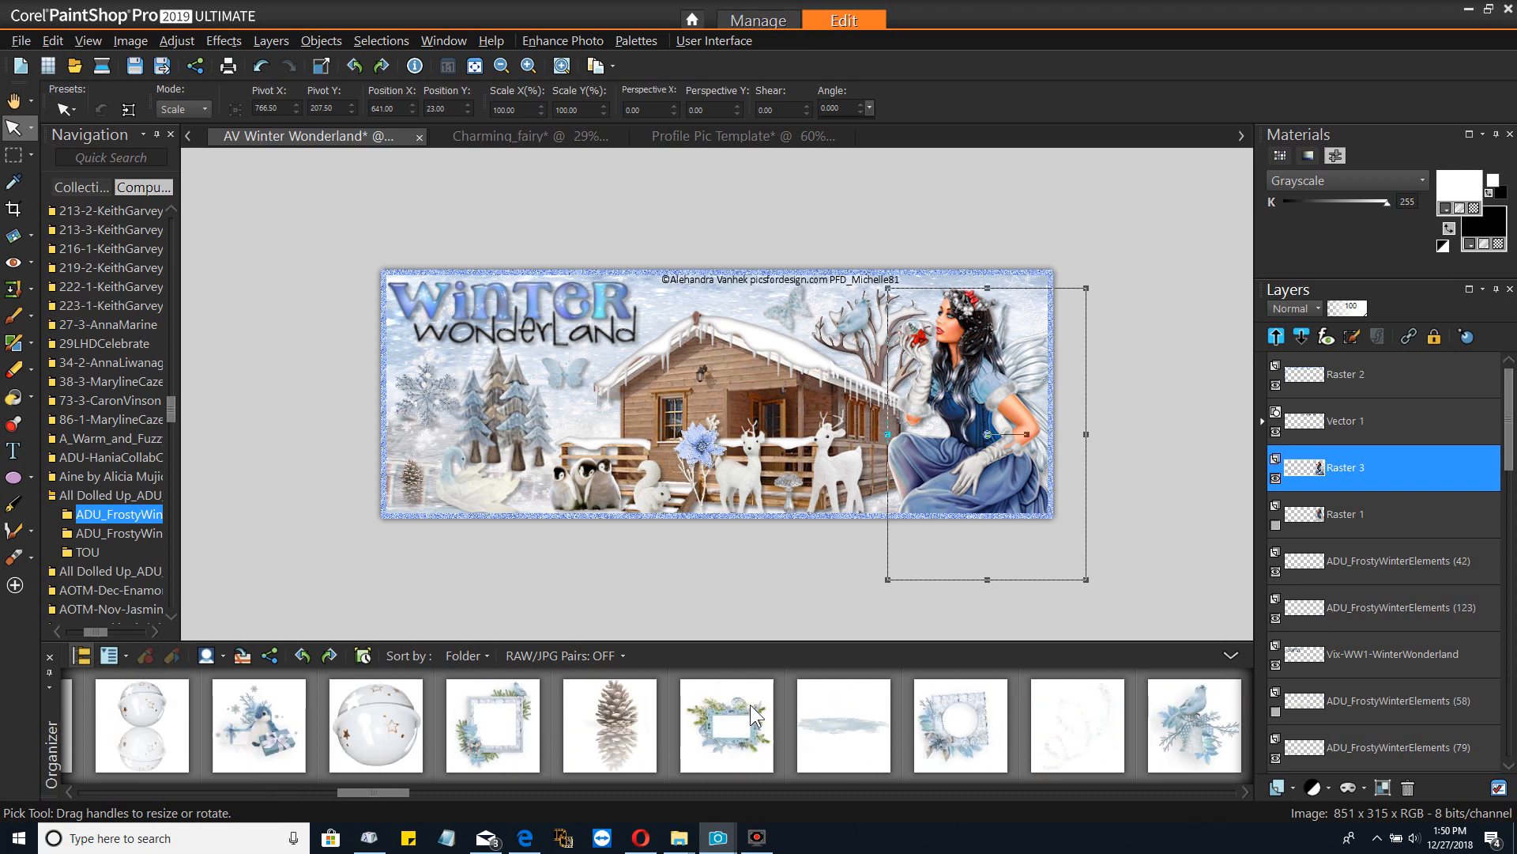
{"action": "scroll", "coordinate": [751, 702], "scroll_direction": "down", "scroll_amount": 6}
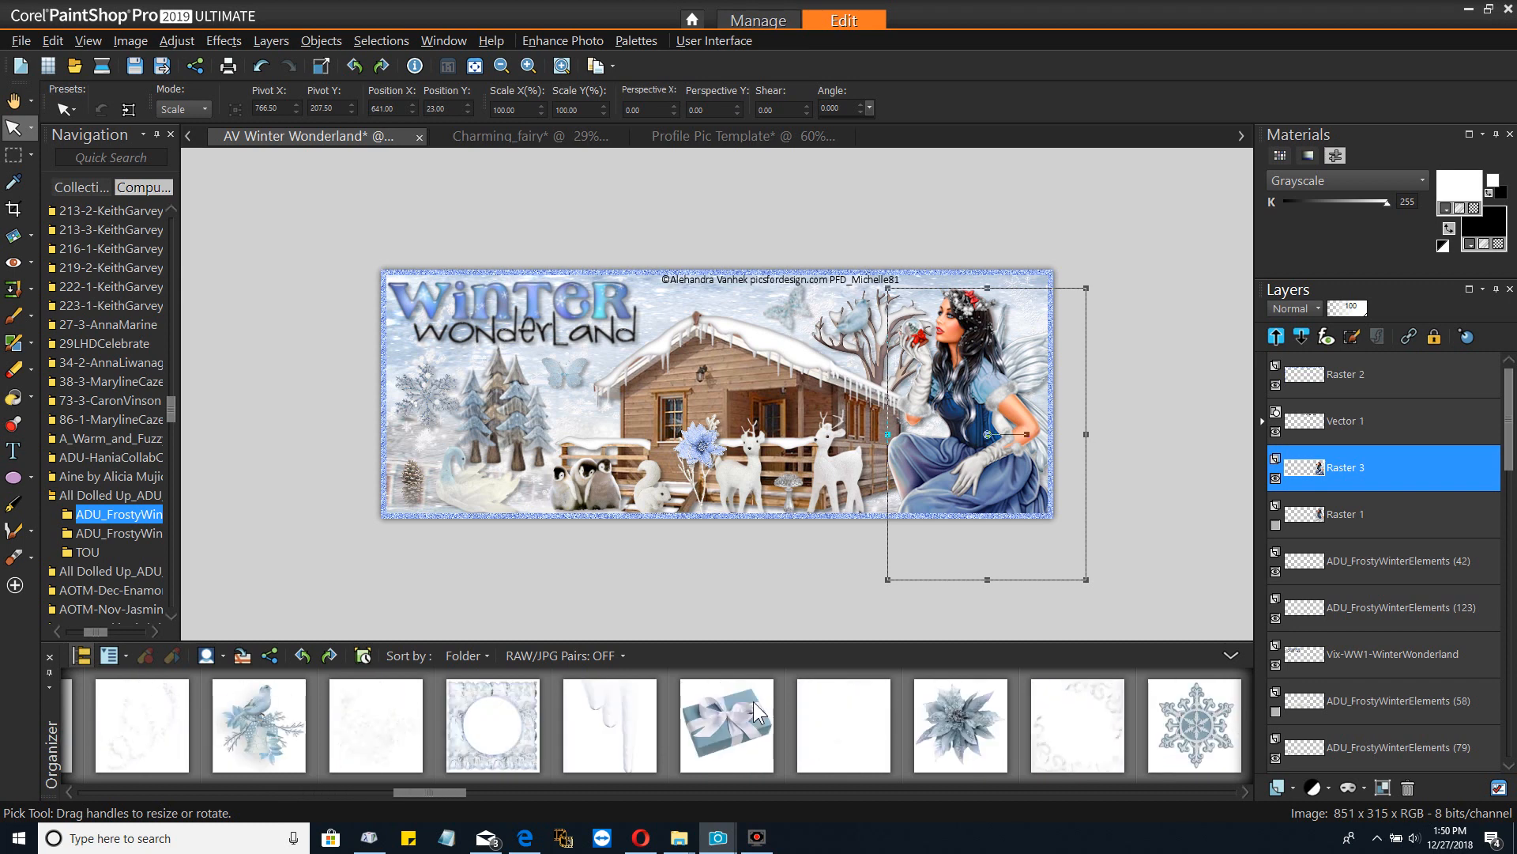
{"action": "scroll", "coordinate": [753, 700], "scroll_direction": "down", "scroll_amount": 2}
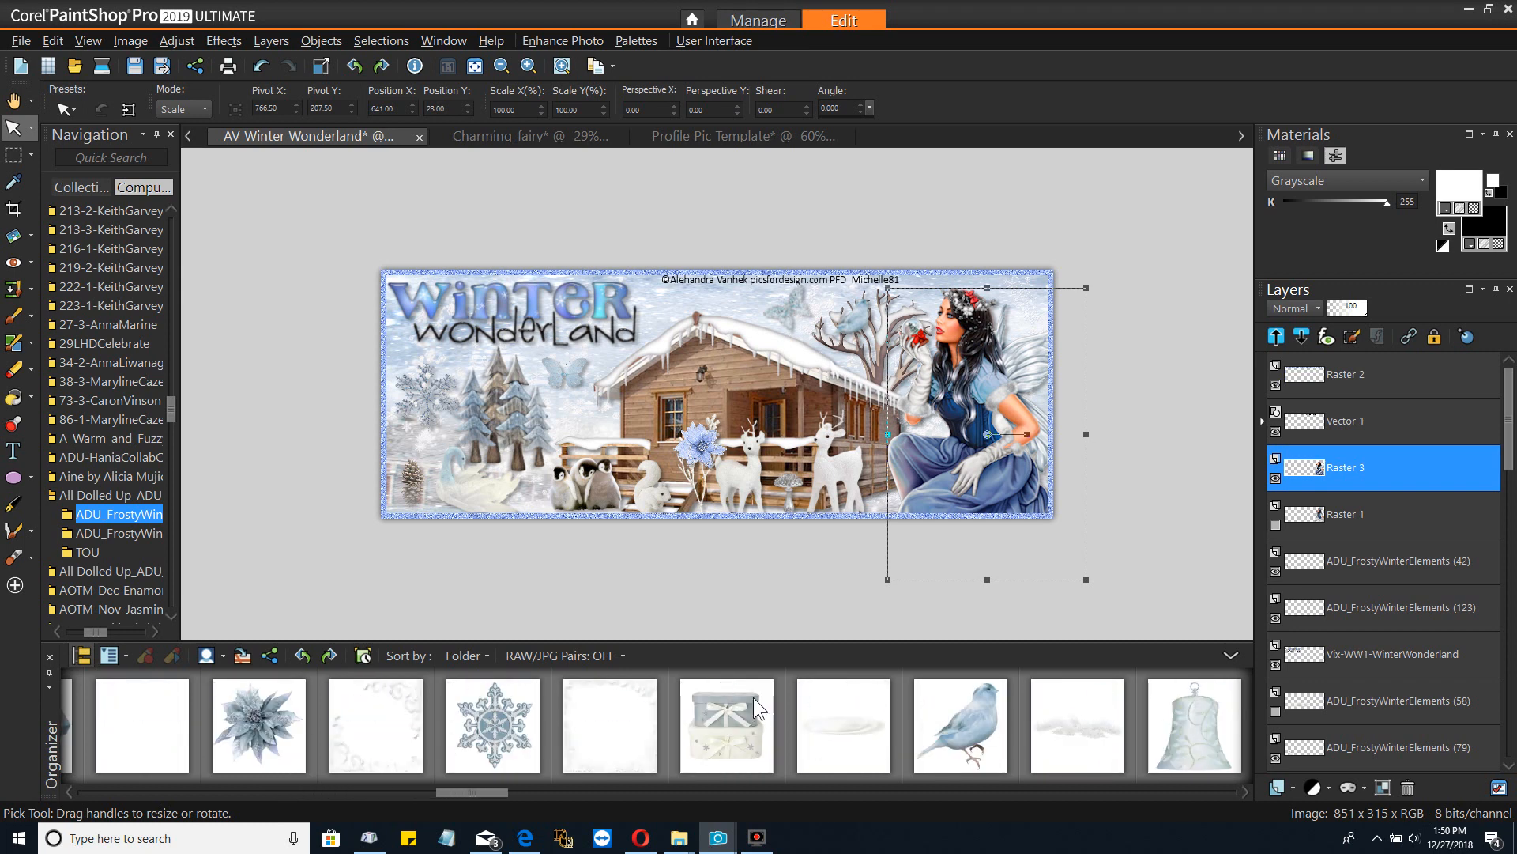
{"action": "left_click", "coordinate": [979, 739]}
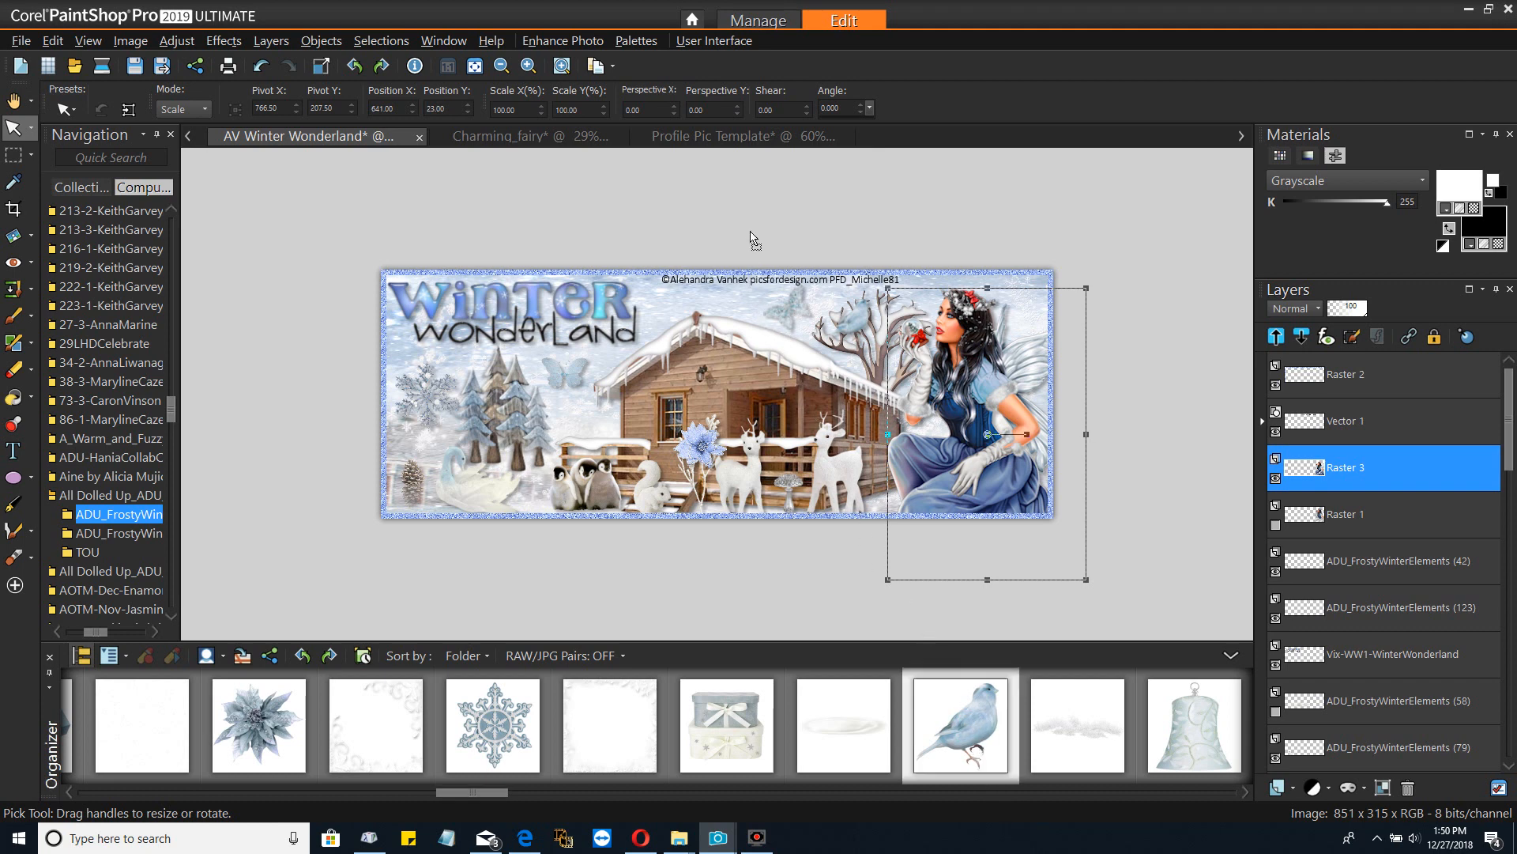
{"action": "left_click", "coordinate": [749, 136]}
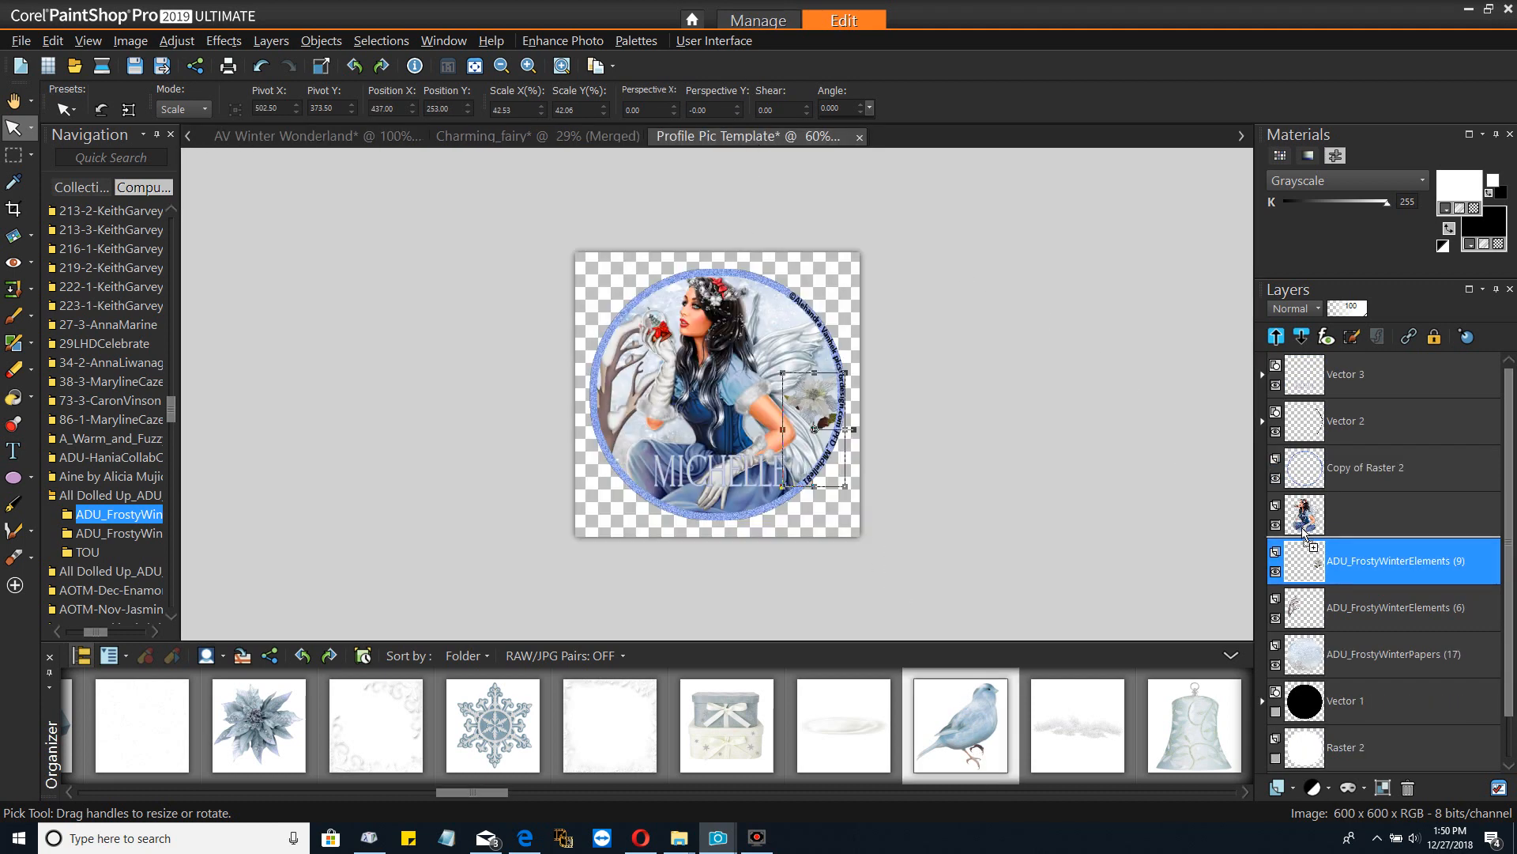
{"action": "left_click_drag", "start_coordinate": [1304, 534], "coordinate": [1305, 547]}
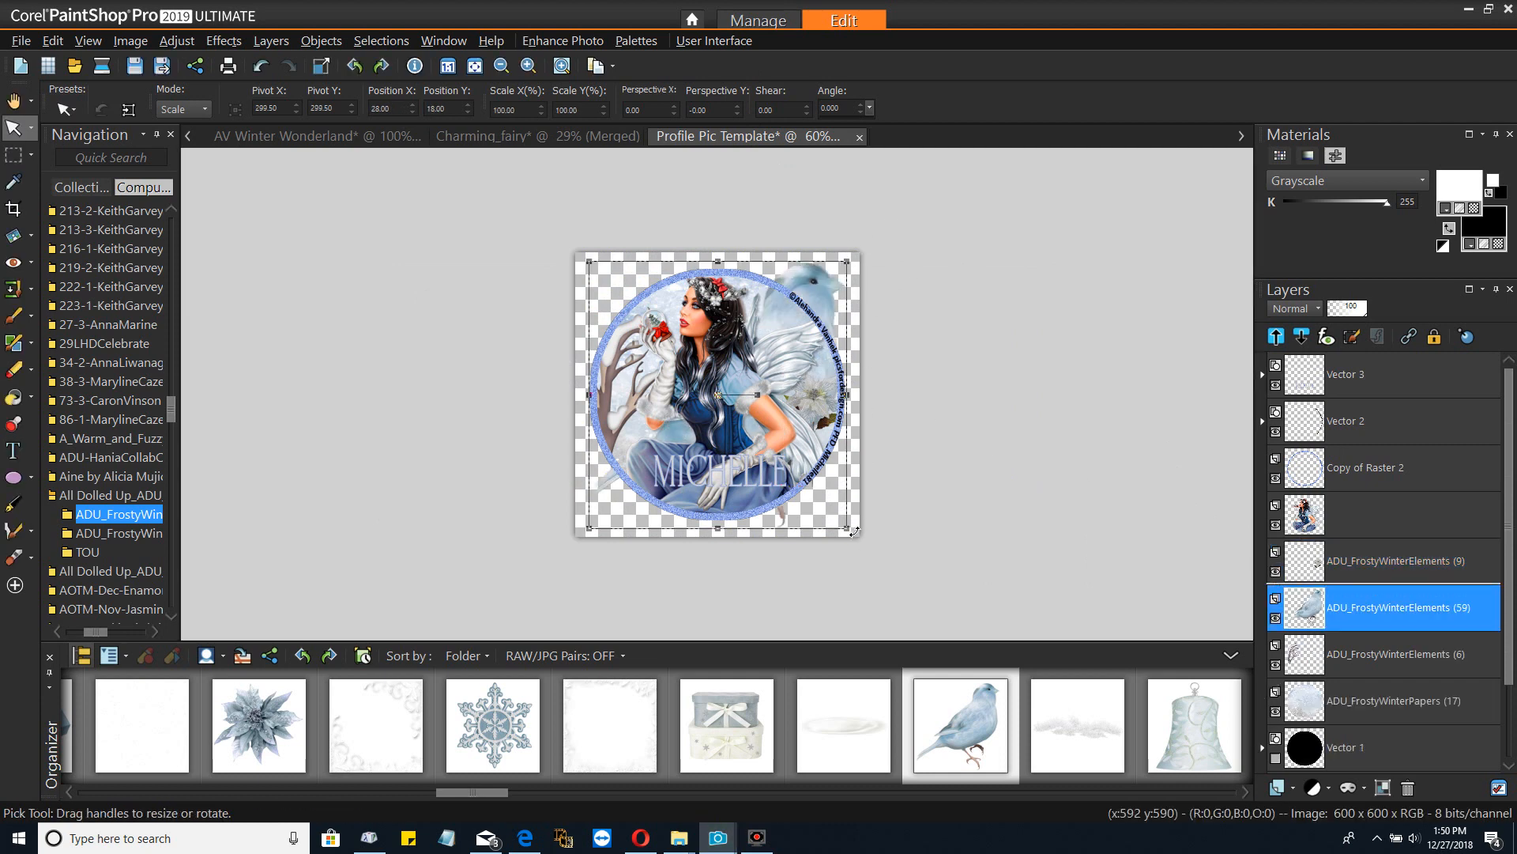
Scale the blue bird to about 18%, perch it on the tree by the ring's left edge, and activate the Eraser
{"action": "left_click_drag", "start_coordinate": [848, 529], "coordinate": [610, 362]}
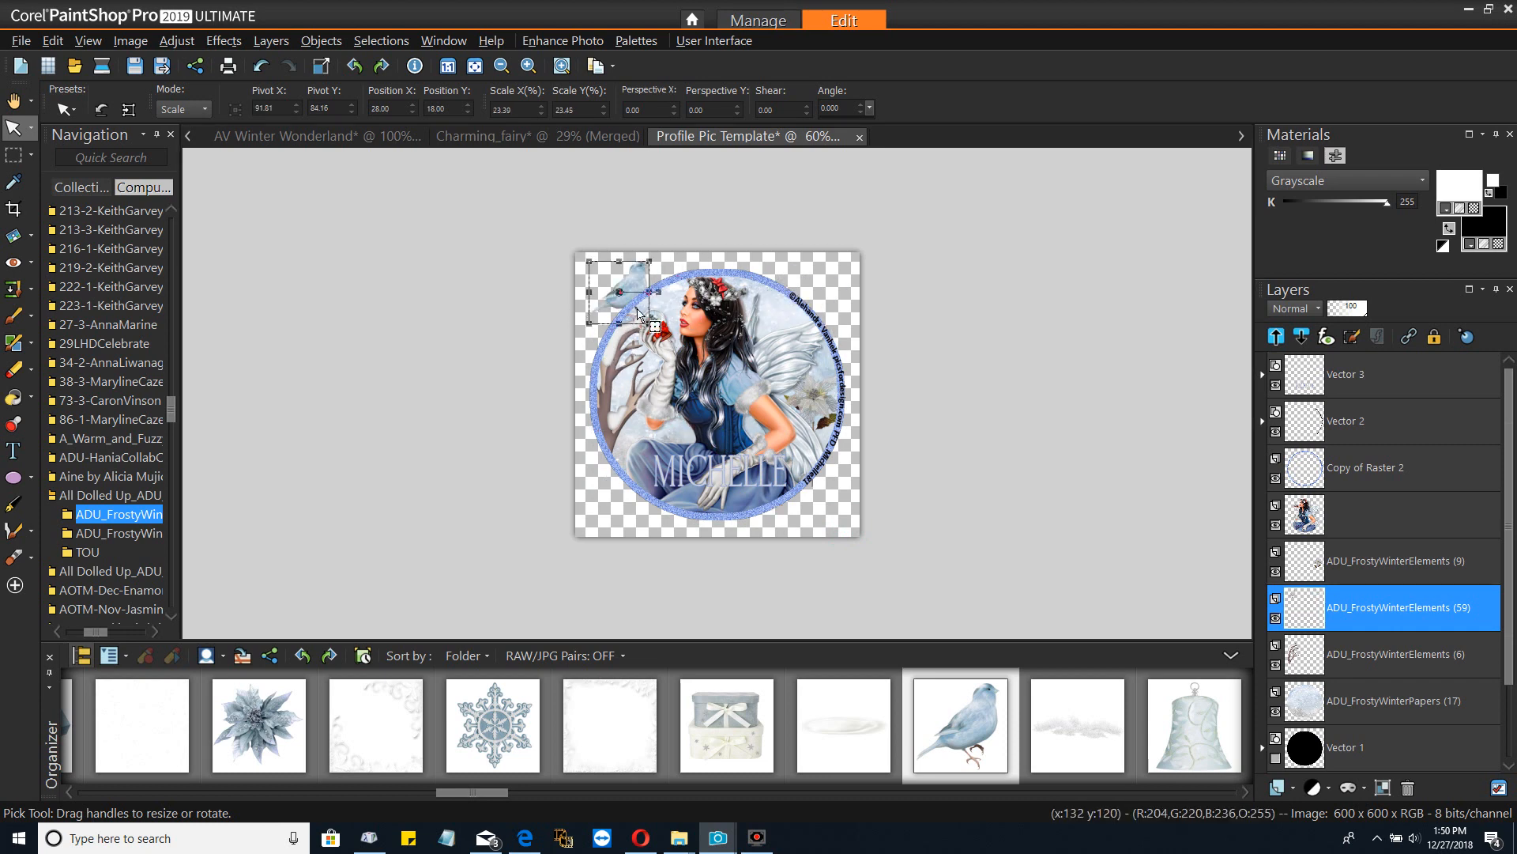
{"action": "left_click_drag", "start_coordinate": [619, 289], "coordinate": [642, 408]}
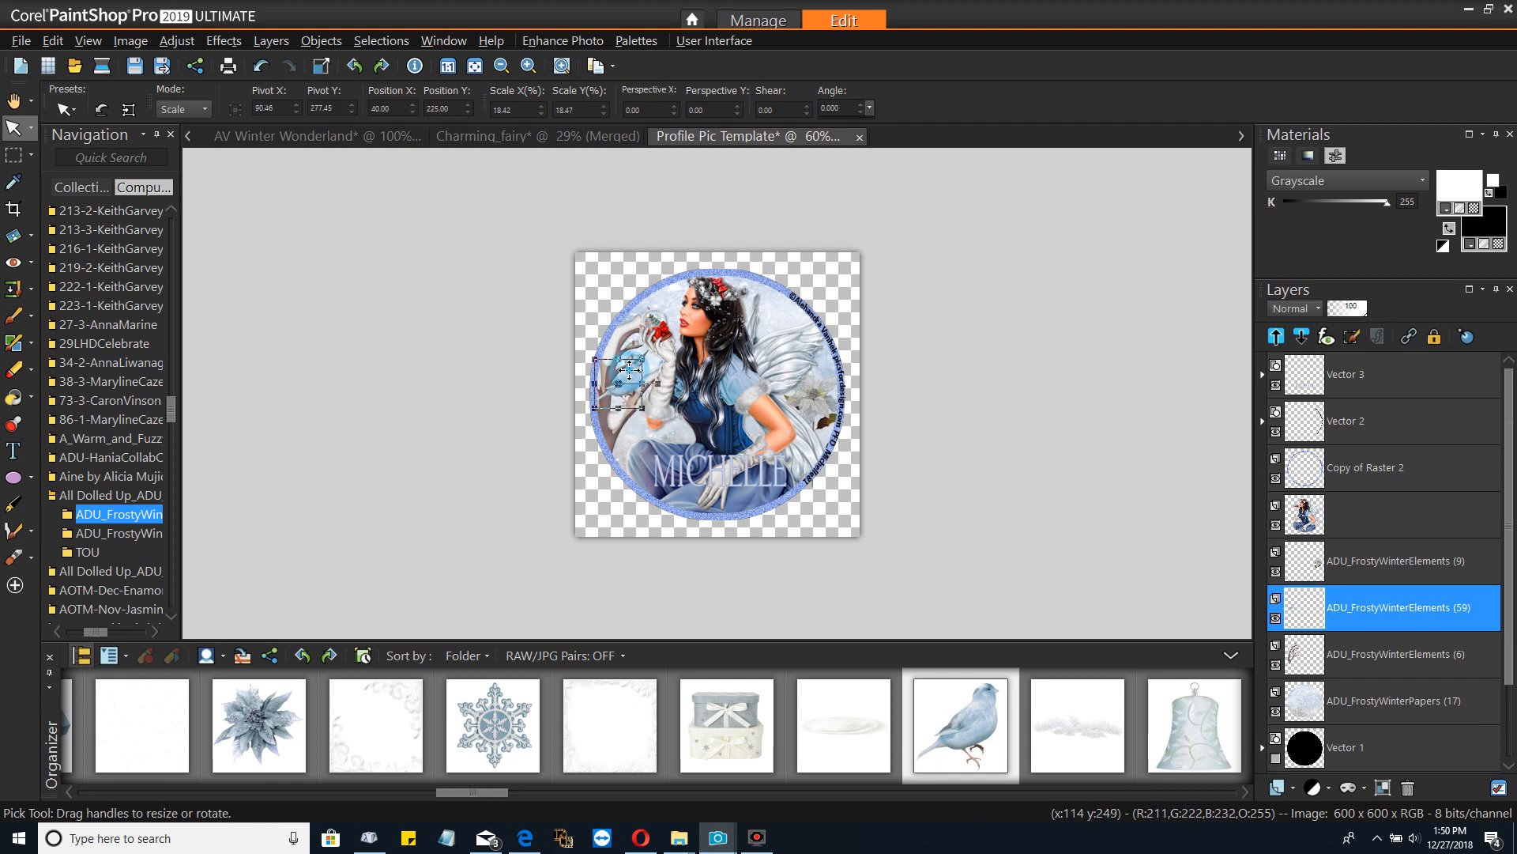
{"action": "left_click_drag", "start_coordinate": [629, 370], "coordinate": [625, 345]}
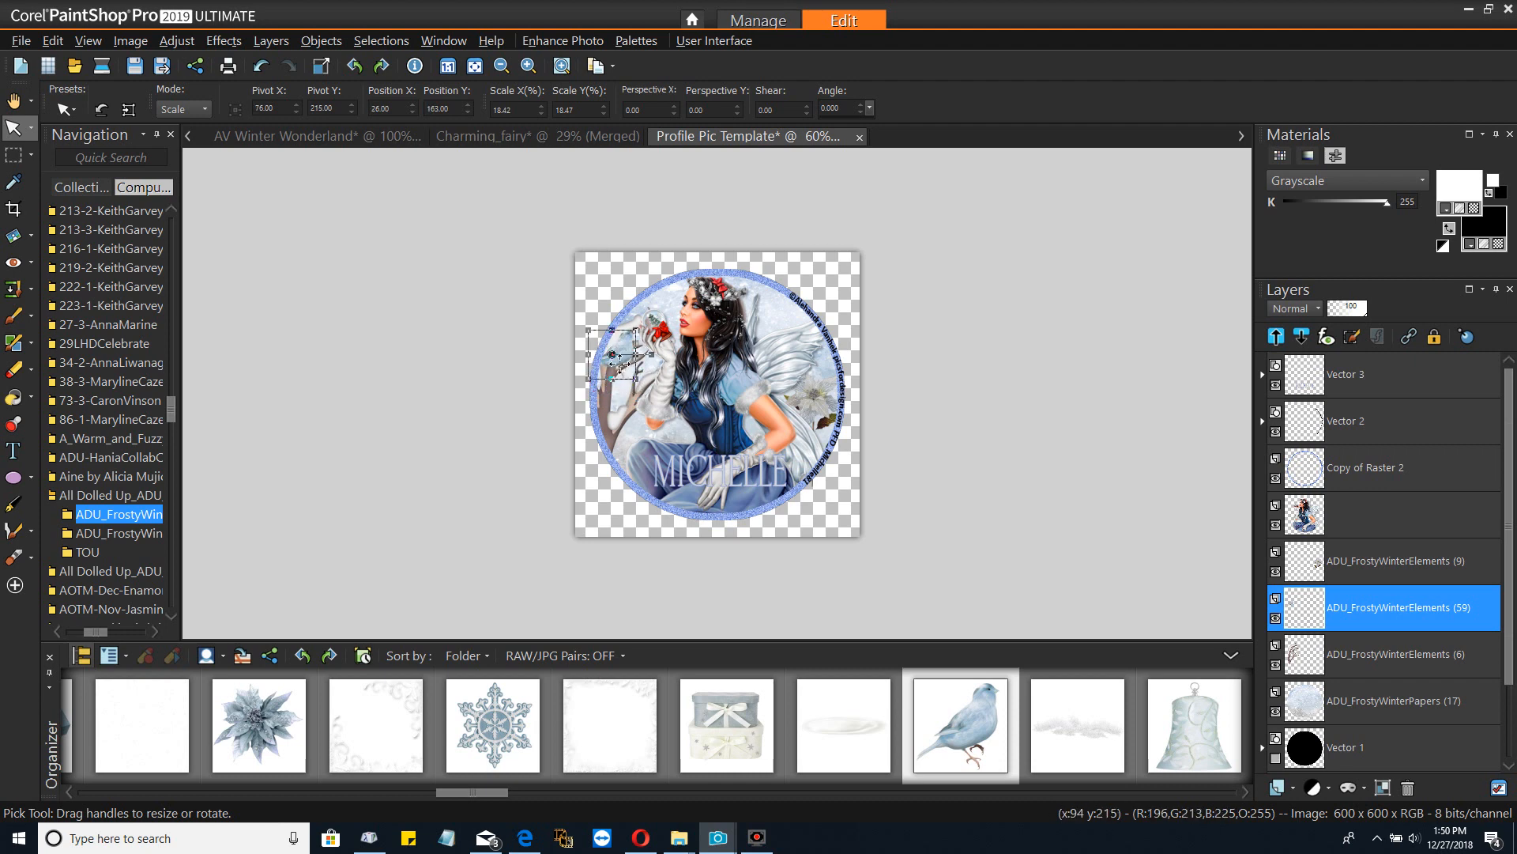
{"action": "scroll", "coordinate": [641, 421], "scroll_direction": "up", "scroll_amount": 2}
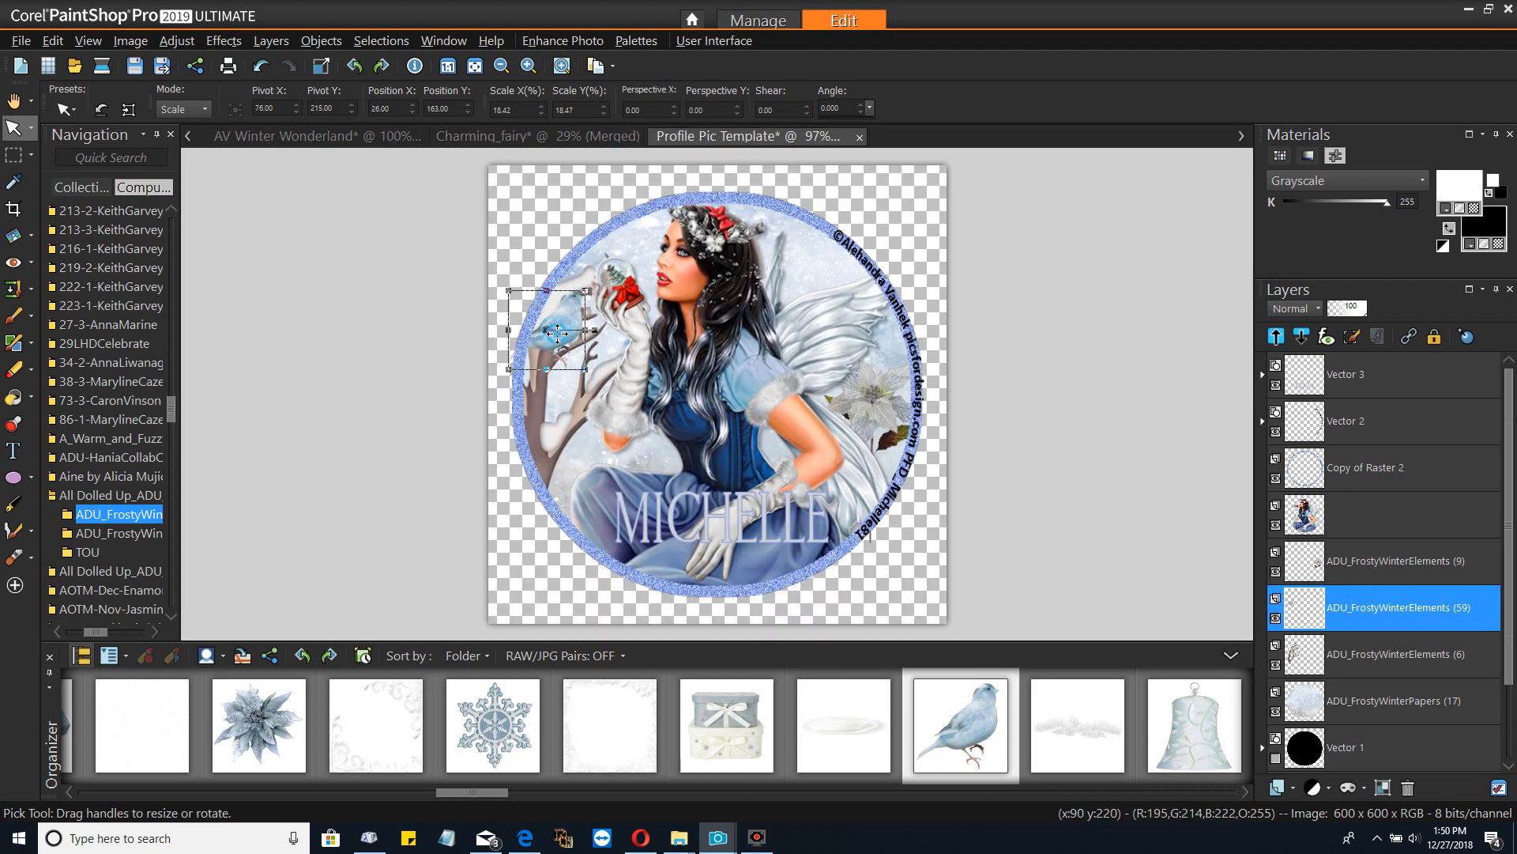
{"action": "left_click_drag", "start_coordinate": [557, 333], "coordinate": [547, 410]}
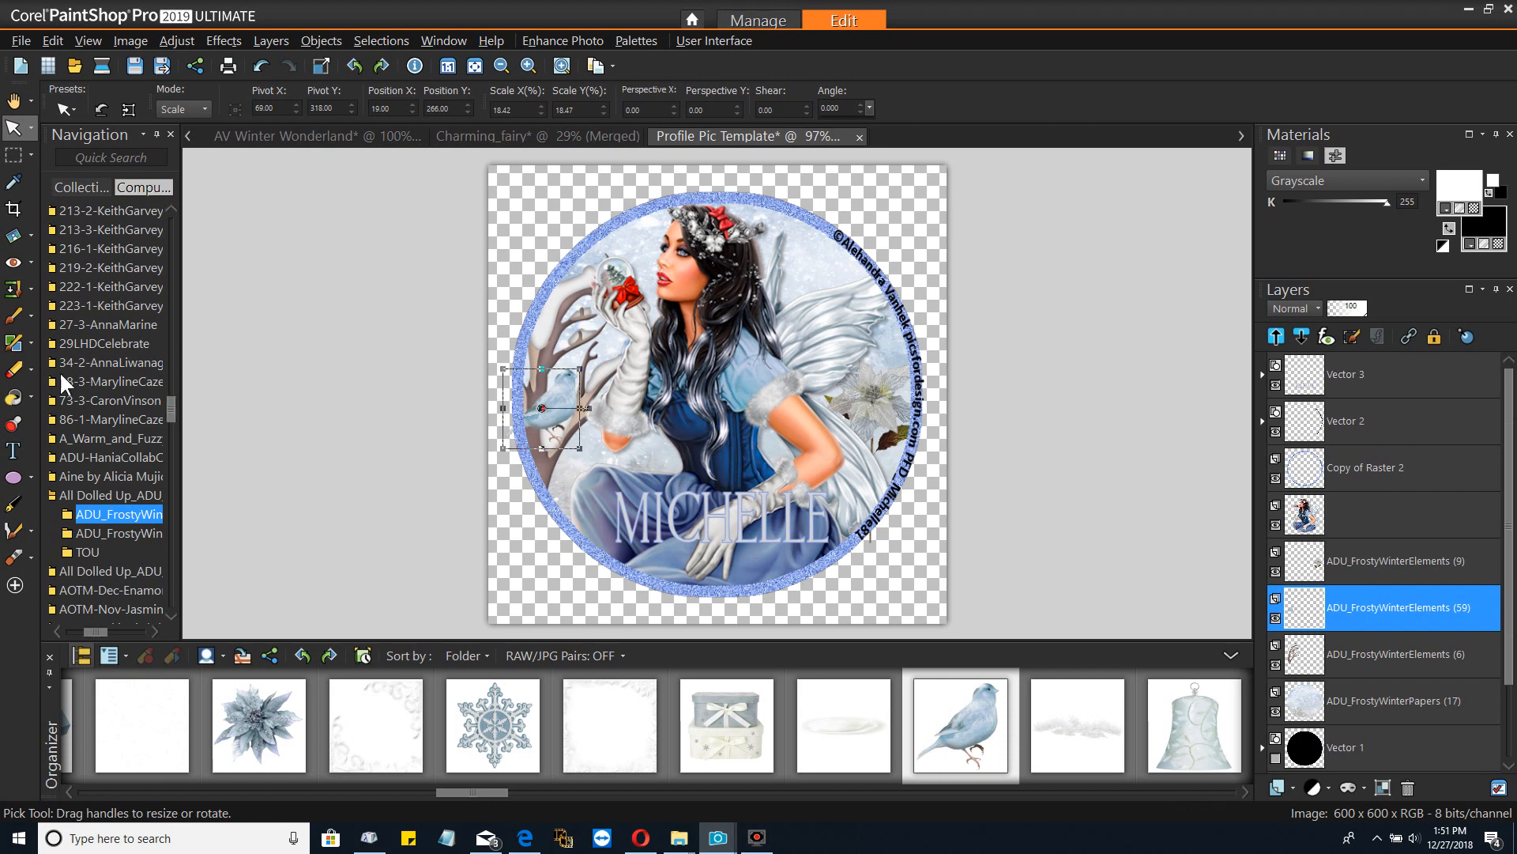
{"action": "left_click", "coordinate": [13, 369]}
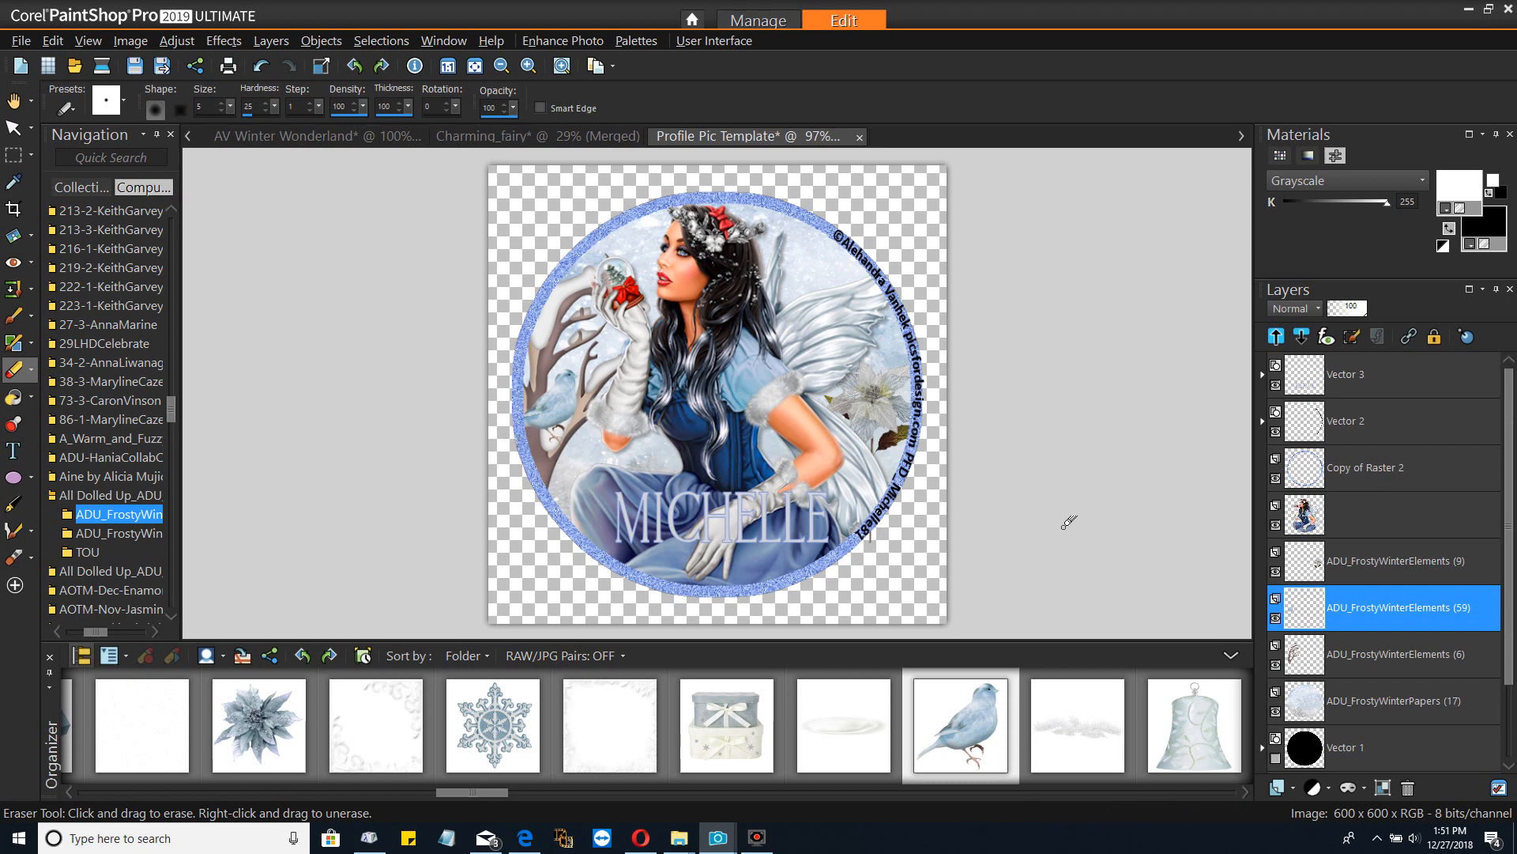
Add the frosty branches, ADU_FrostyWinterElements (60), to the profile picture and move their layer between the tree and the paper
{"action": "left_click", "coordinate": [520, 140]}
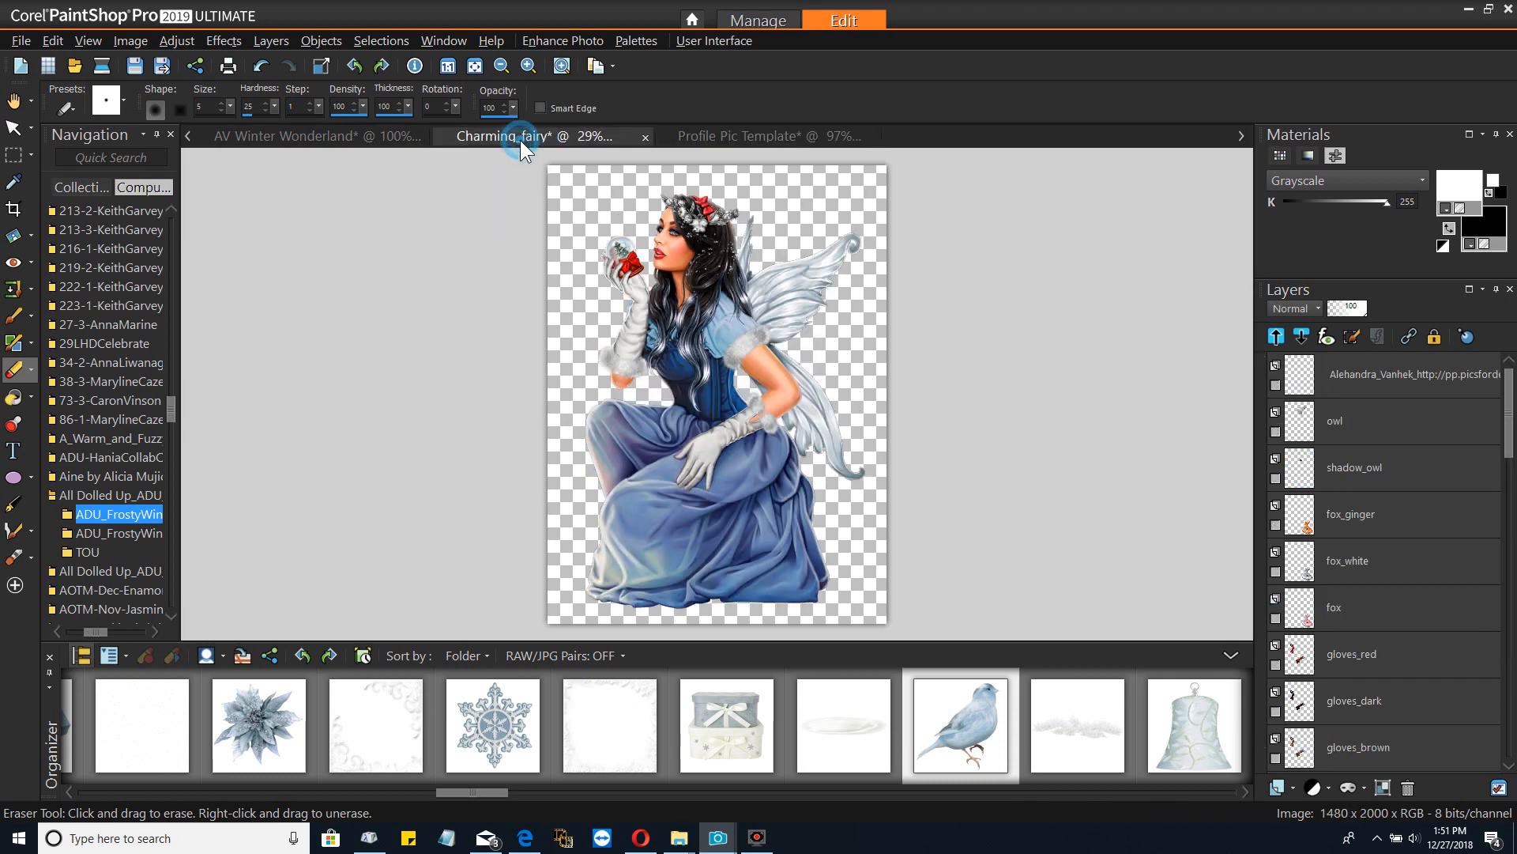
{"action": "left_click", "coordinate": [348, 134]}
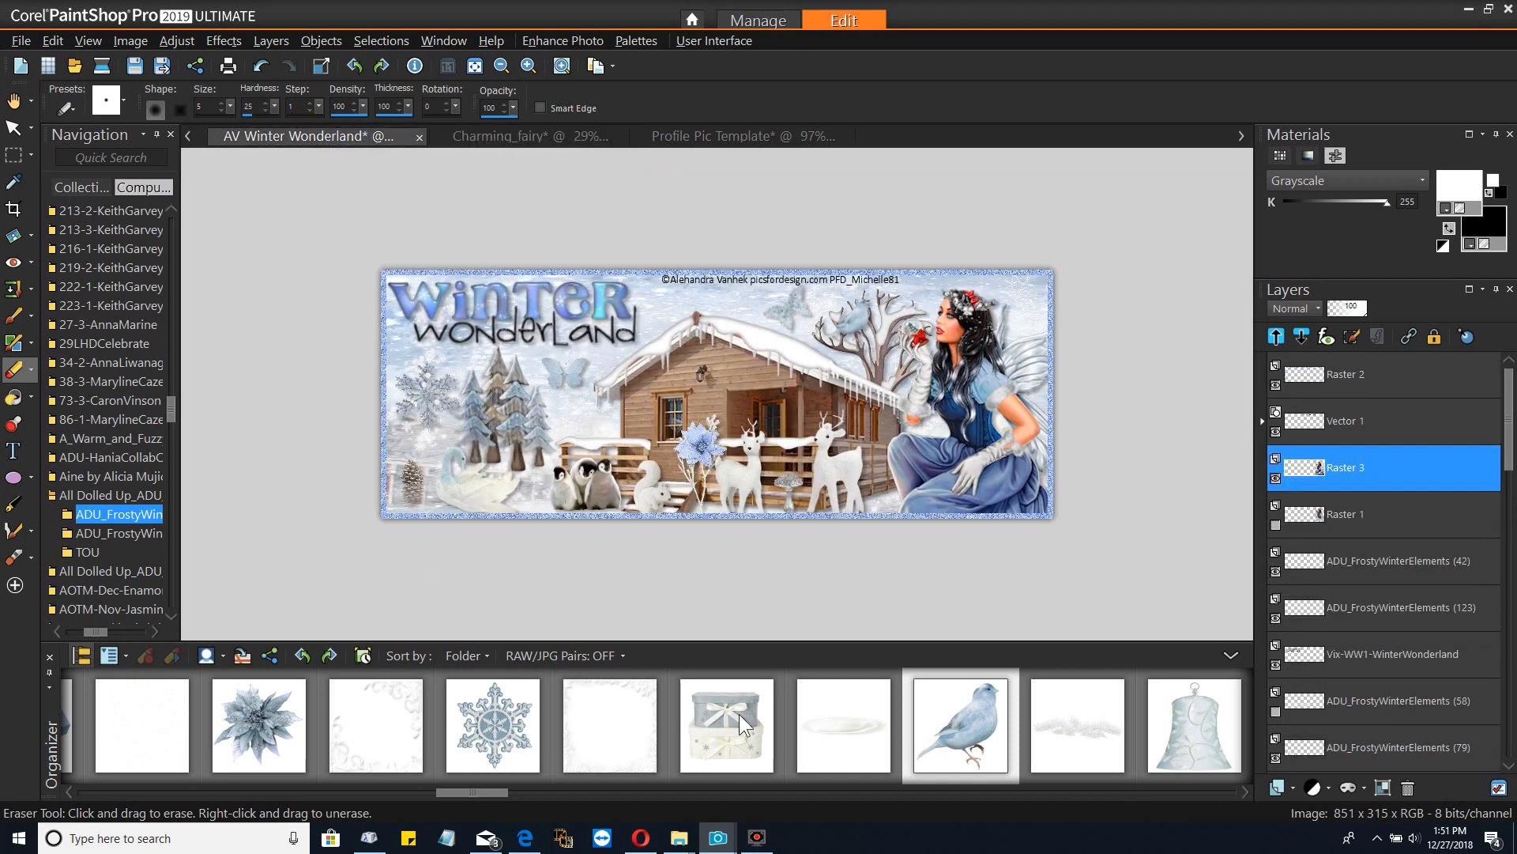
{"action": "left_click", "coordinate": [816, 738]}
{"action": "scroll", "coordinate": [1065, 721], "scroll_direction": "down", "scroll_amount": 3}
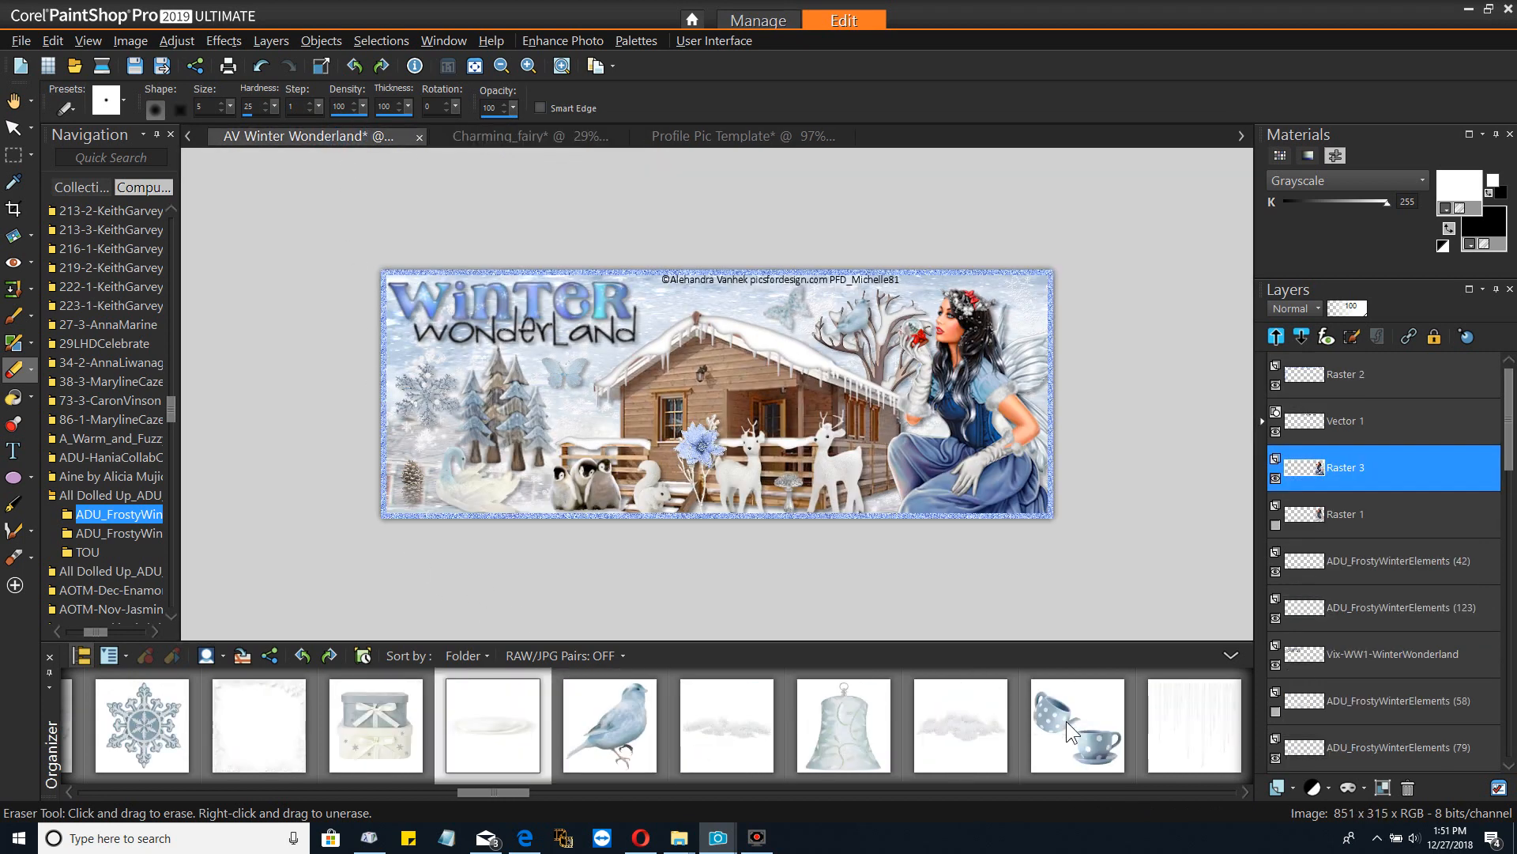
{"action": "left_click", "coordinate": [740, 733]}
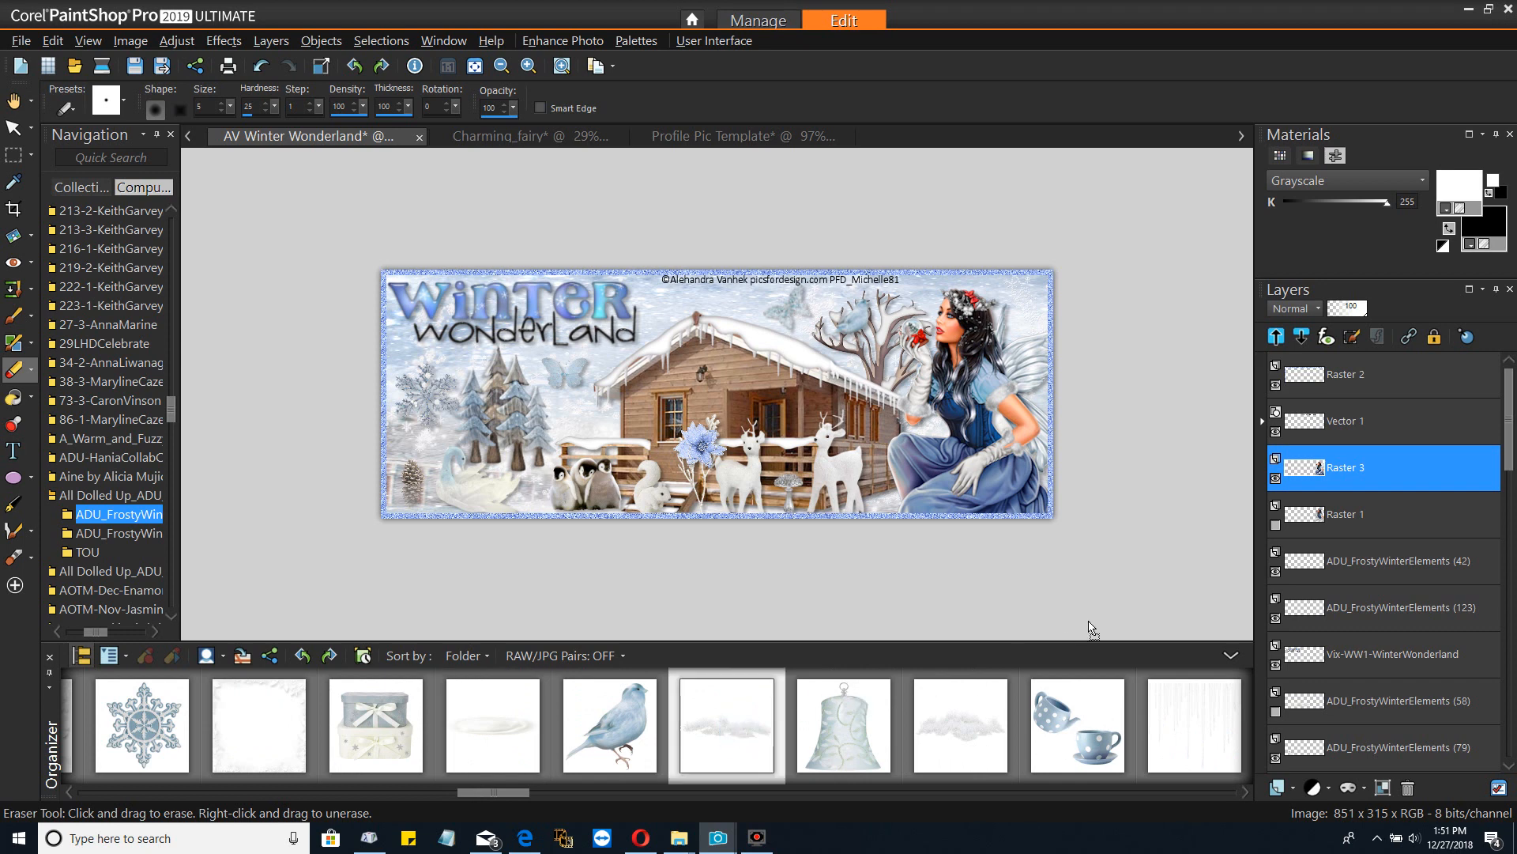
{"action": "left_click_drag", "start_coordinate": [764, 755], "coordinate": [699, 229]}
{"action": "left_click_drag", "start_coordinate": [662, 169], "coordinate": [678, 141]}
{"action": "left_click_drag", "start_coordinate": [1186, 439], "coordinate": [1315, 441]}
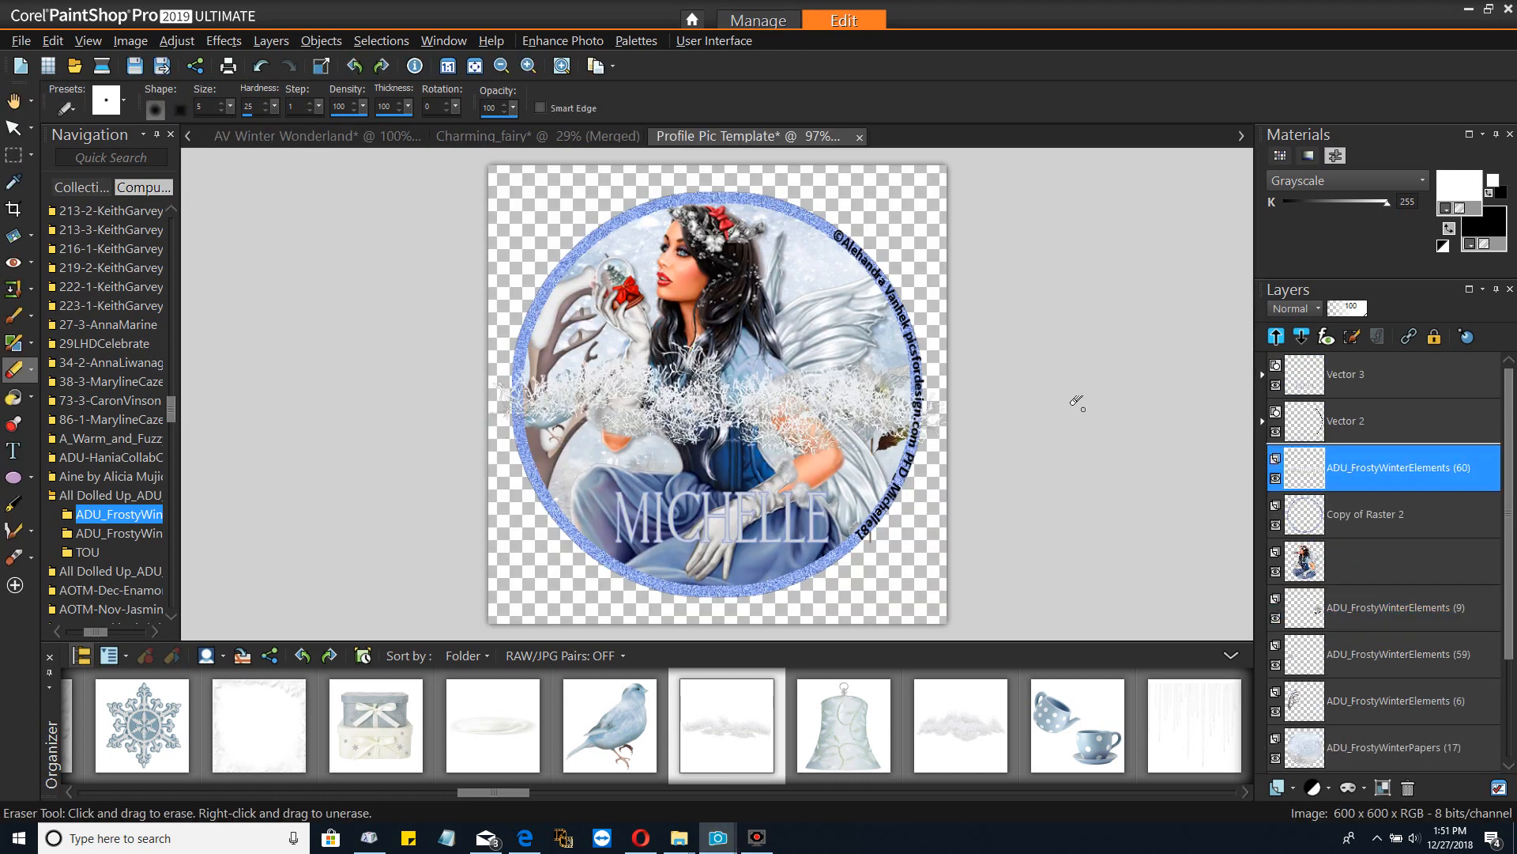
{"action": "left_click_drag", "start_coordinate": [1390, 536], "coordinate": [1376, 710]}
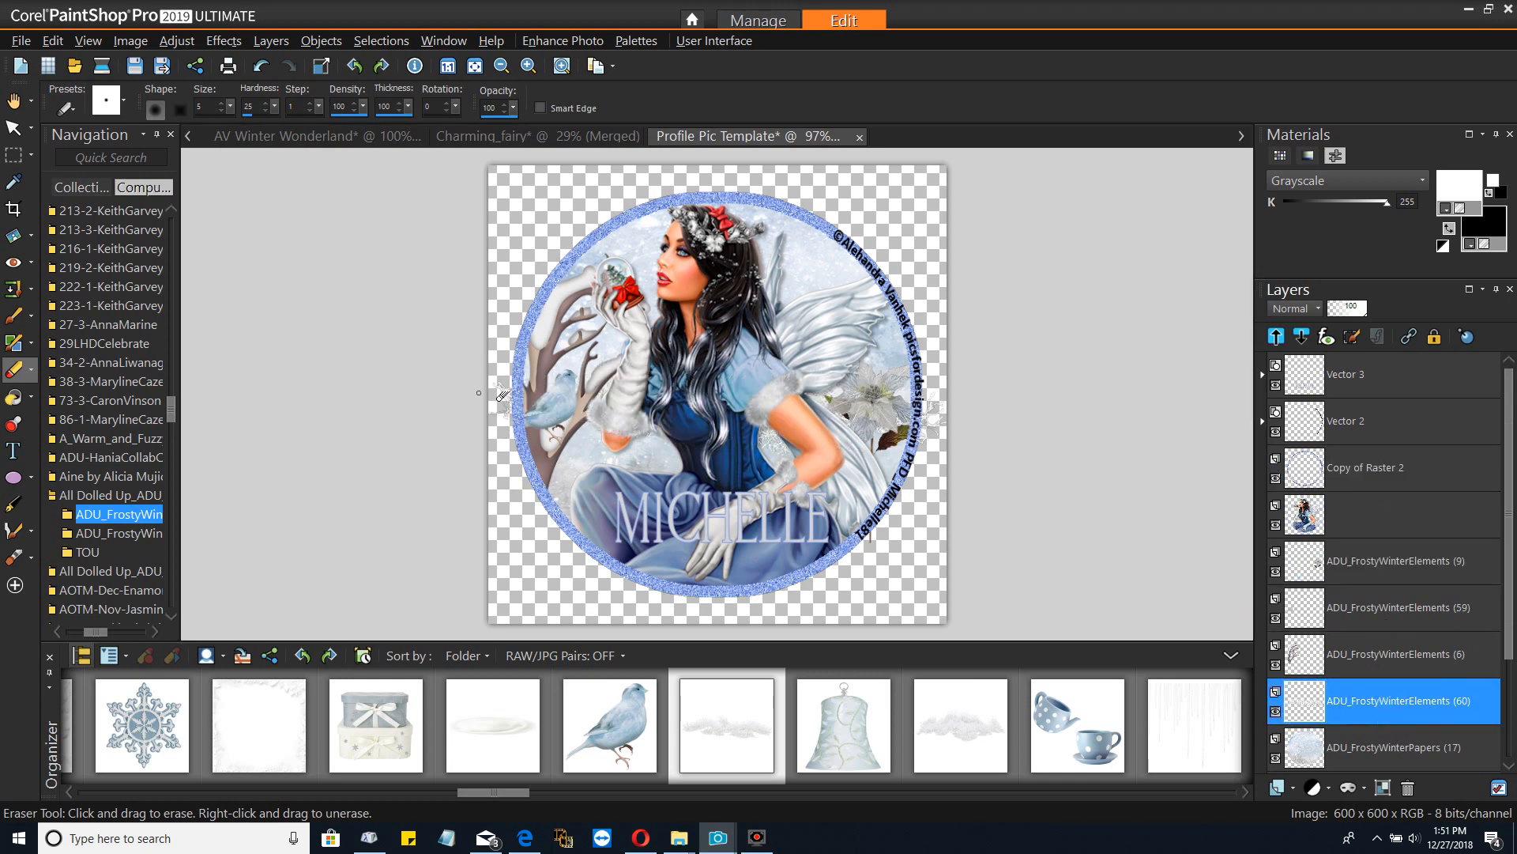
Scale the frosty branches to about 90% with the Pick tool
{"action": "left_click", "coordinate": [13, 128]}
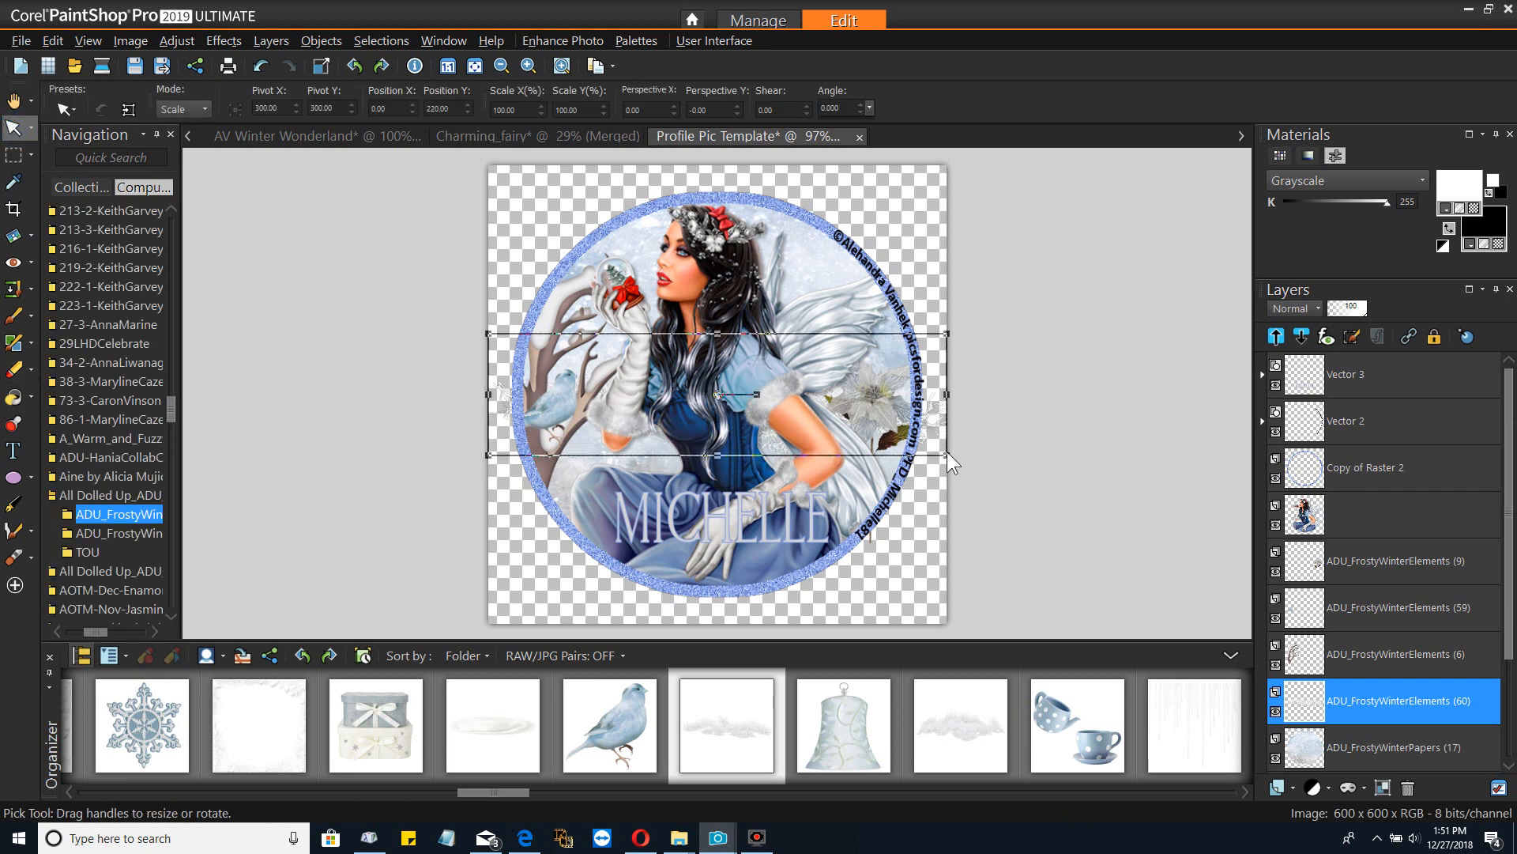
{"action": "left_click_drag", "start_coordinate": [946, 453], "coordinate": [892, 461]}
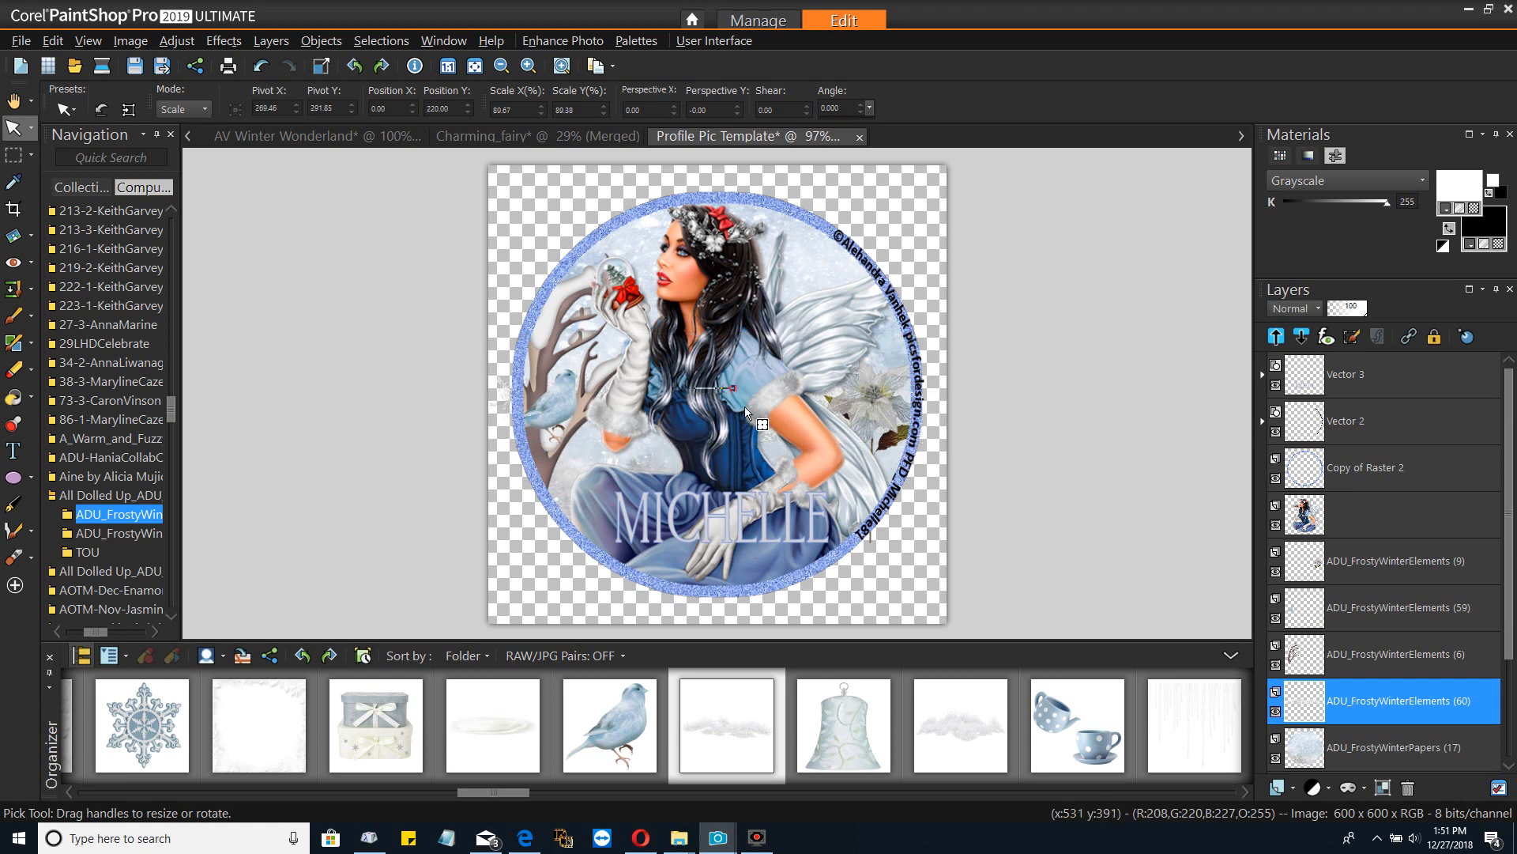
{"action": "left_click", "coordinate": [700, 398]}
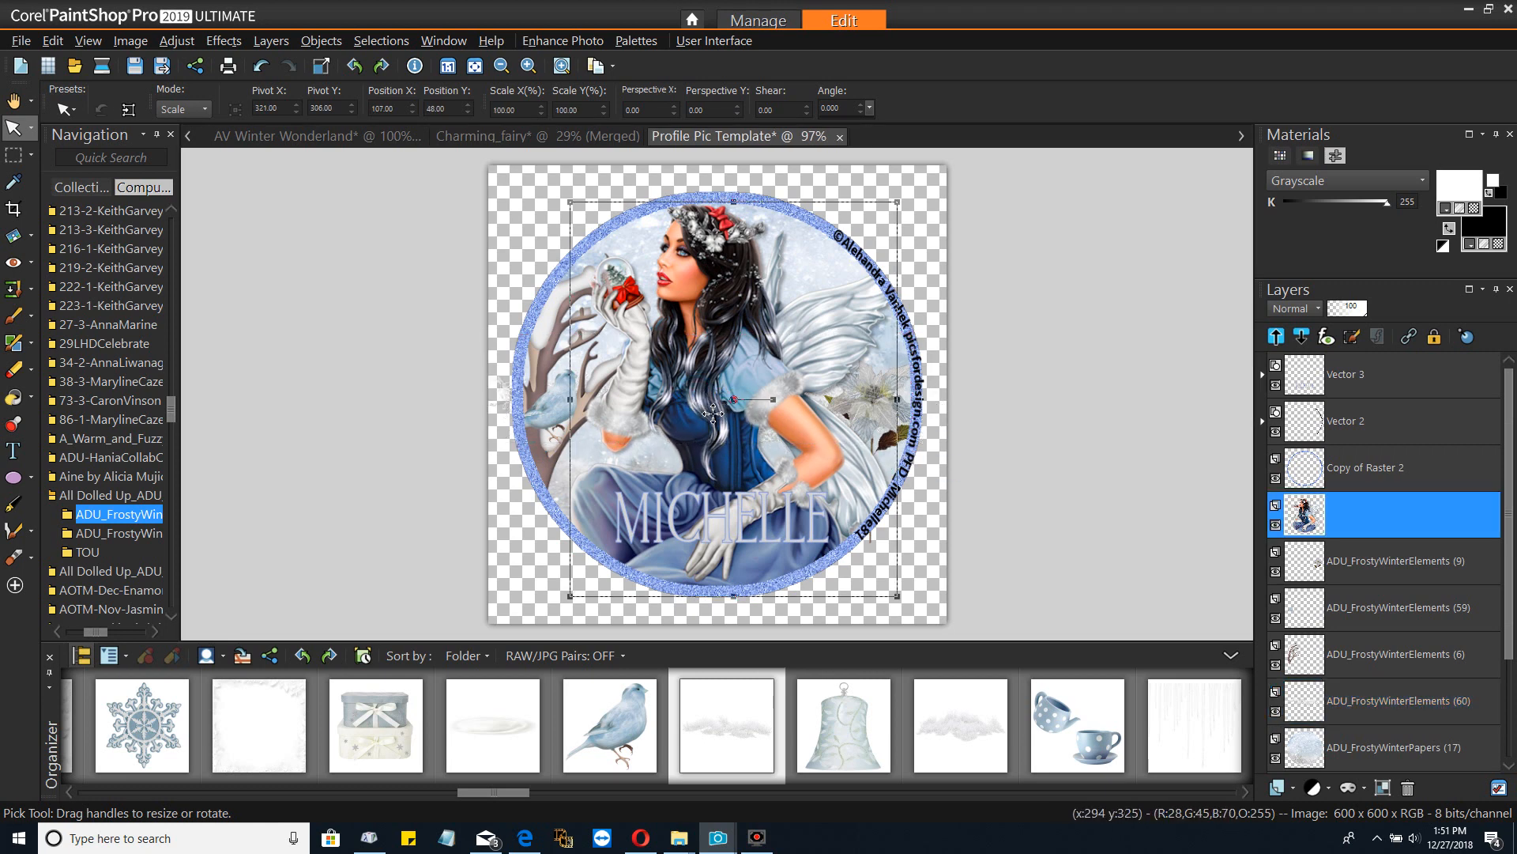
{"action": "left_click", "coordinate": [52, 40]}
{"action": "left_click", "coordinate": [64, 60]}
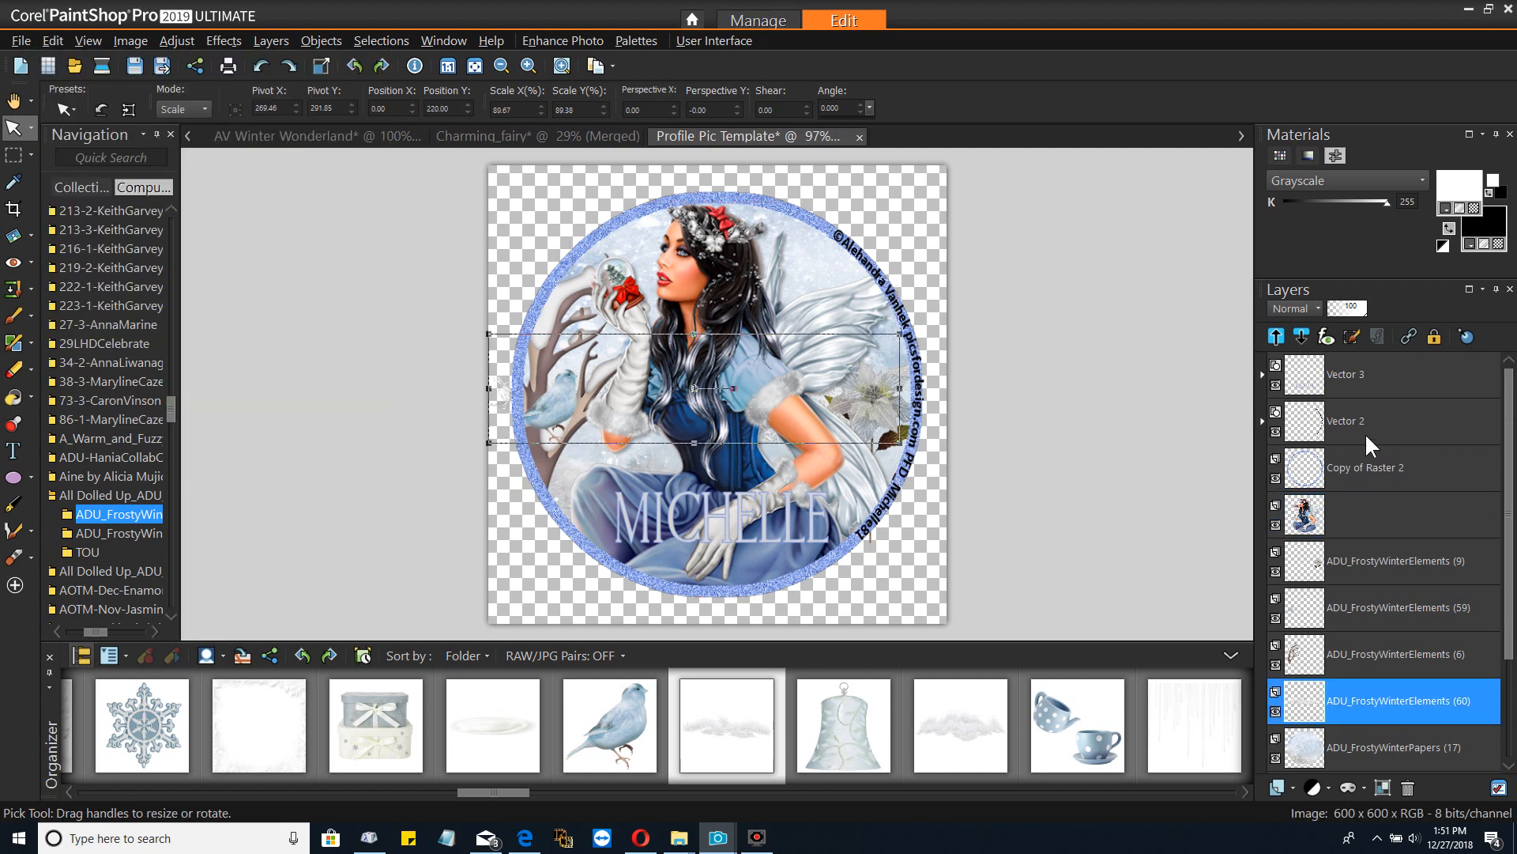
Shrink the ADU_FrostyWinterElements (60) branches further to about 91% and move them down behind the fairy, to about position X 36, Y 297
{"action": "left_click", "coordinate": [1385, 387]}
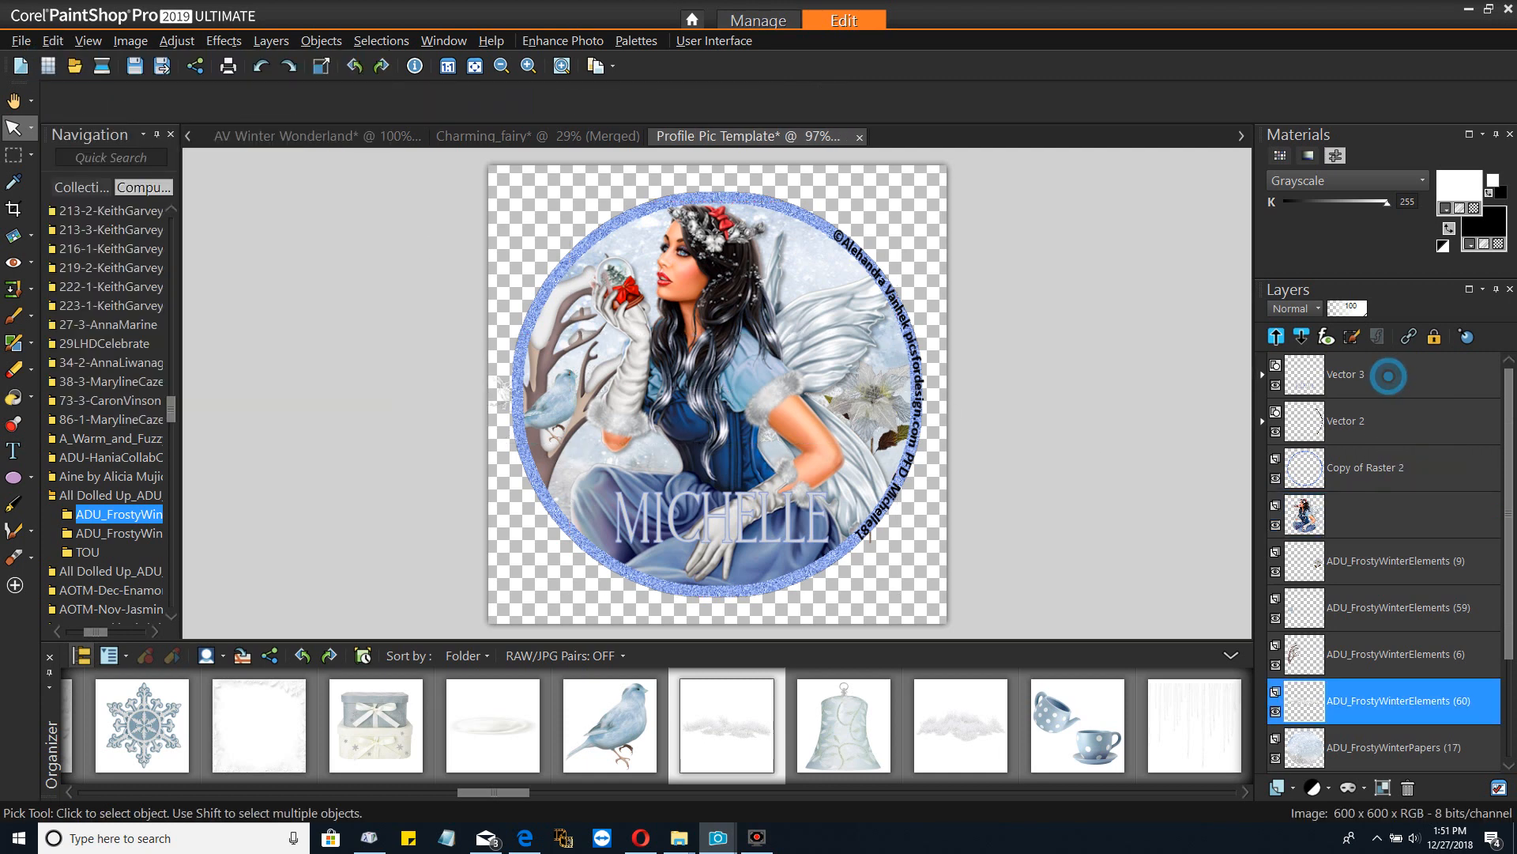
{"action": "left_click", "coordinate": [1380, 605]}
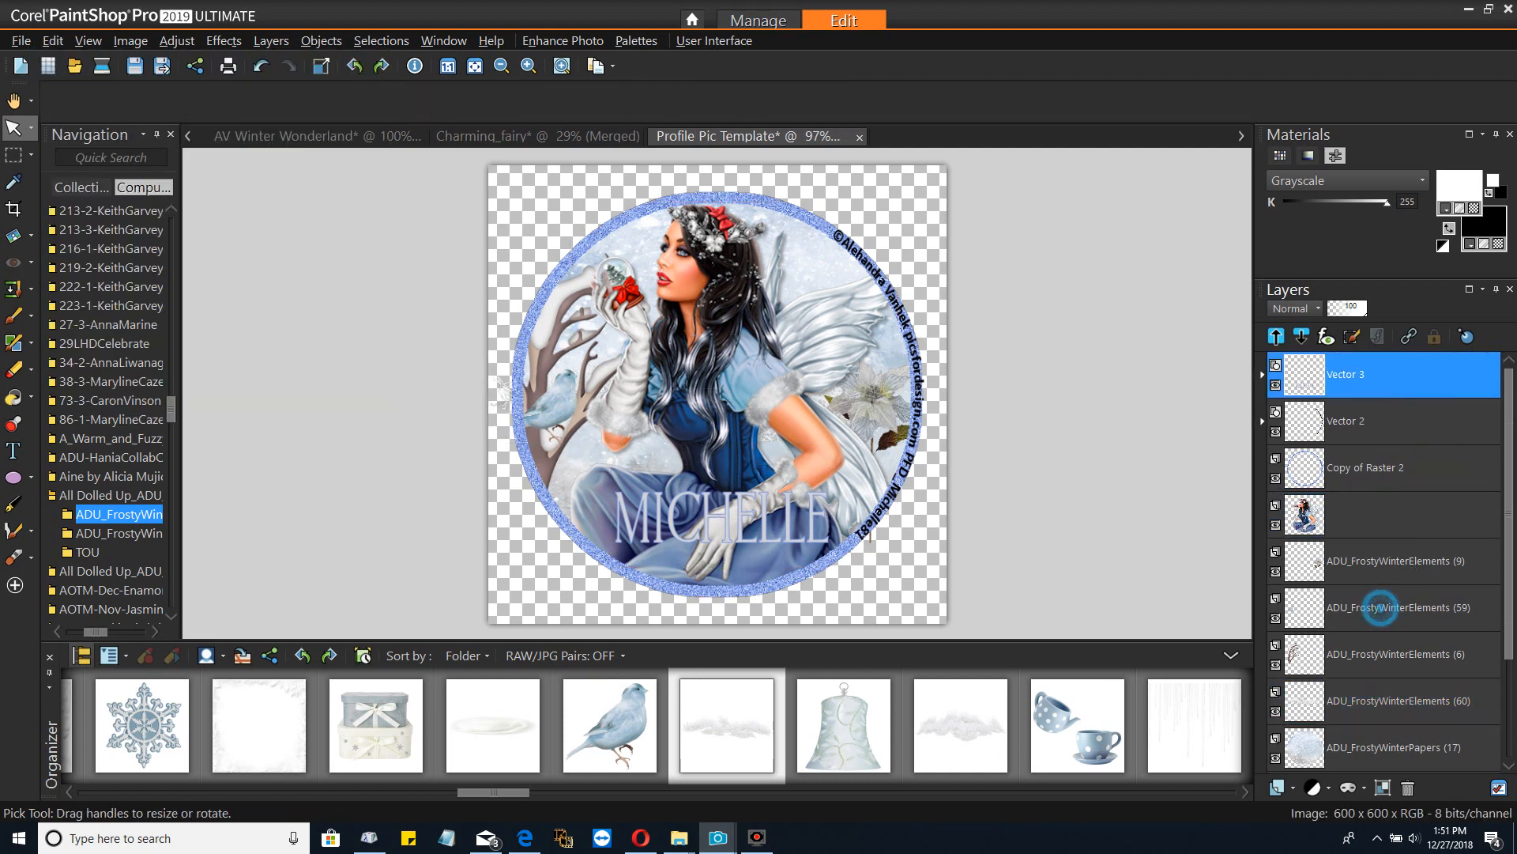
{"action": "left_click", "coordinate": [1376, 561]}
{"action": "left_click", "coordinate": [1354, 686]}
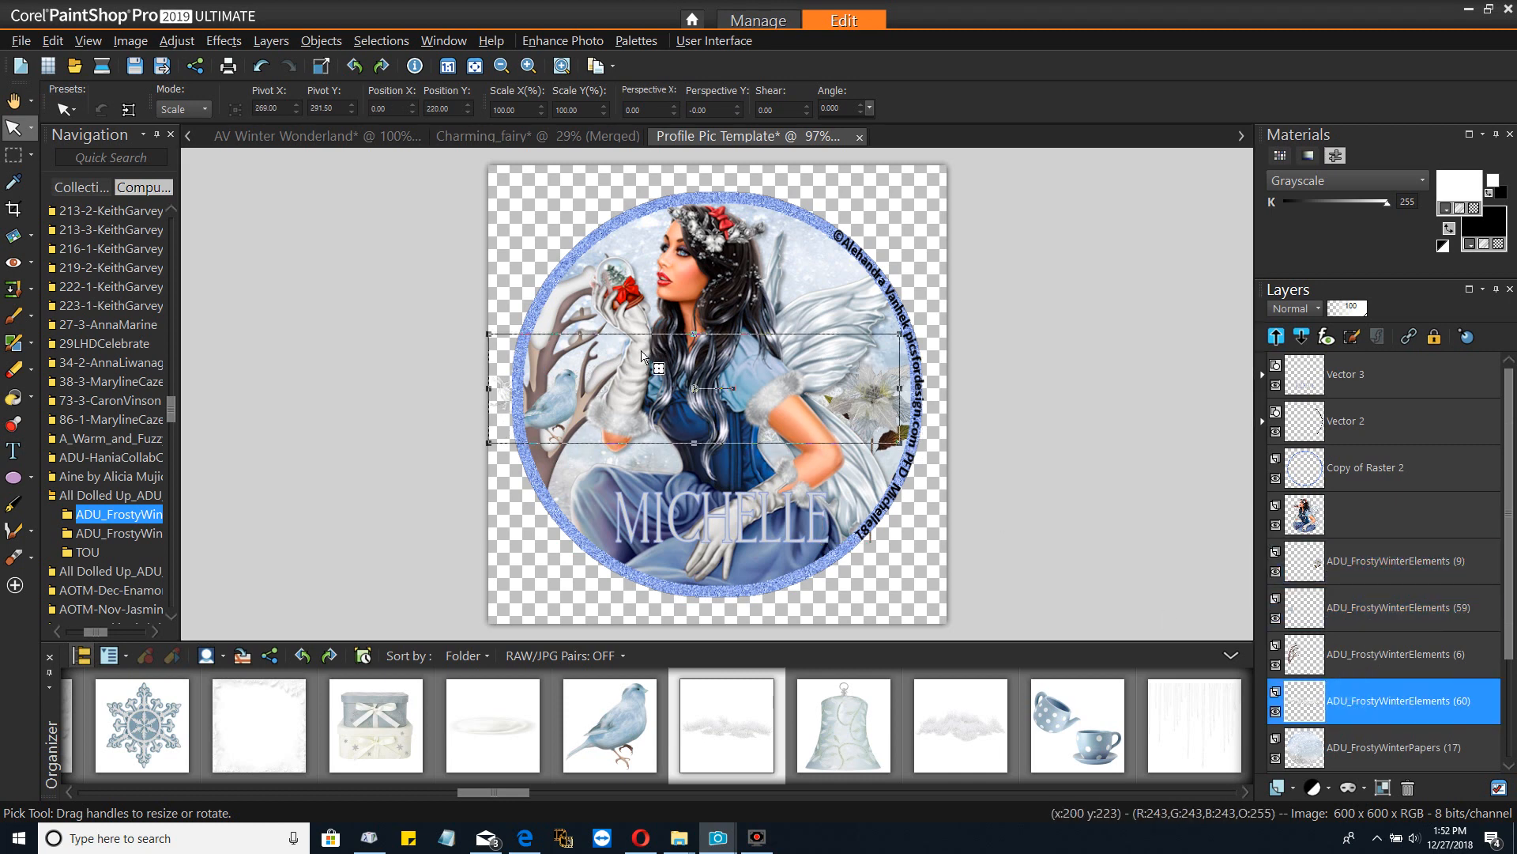
{"action": "left_click_drag", "start_coordinate": [484, 448], "coordinate": [523, 433]}
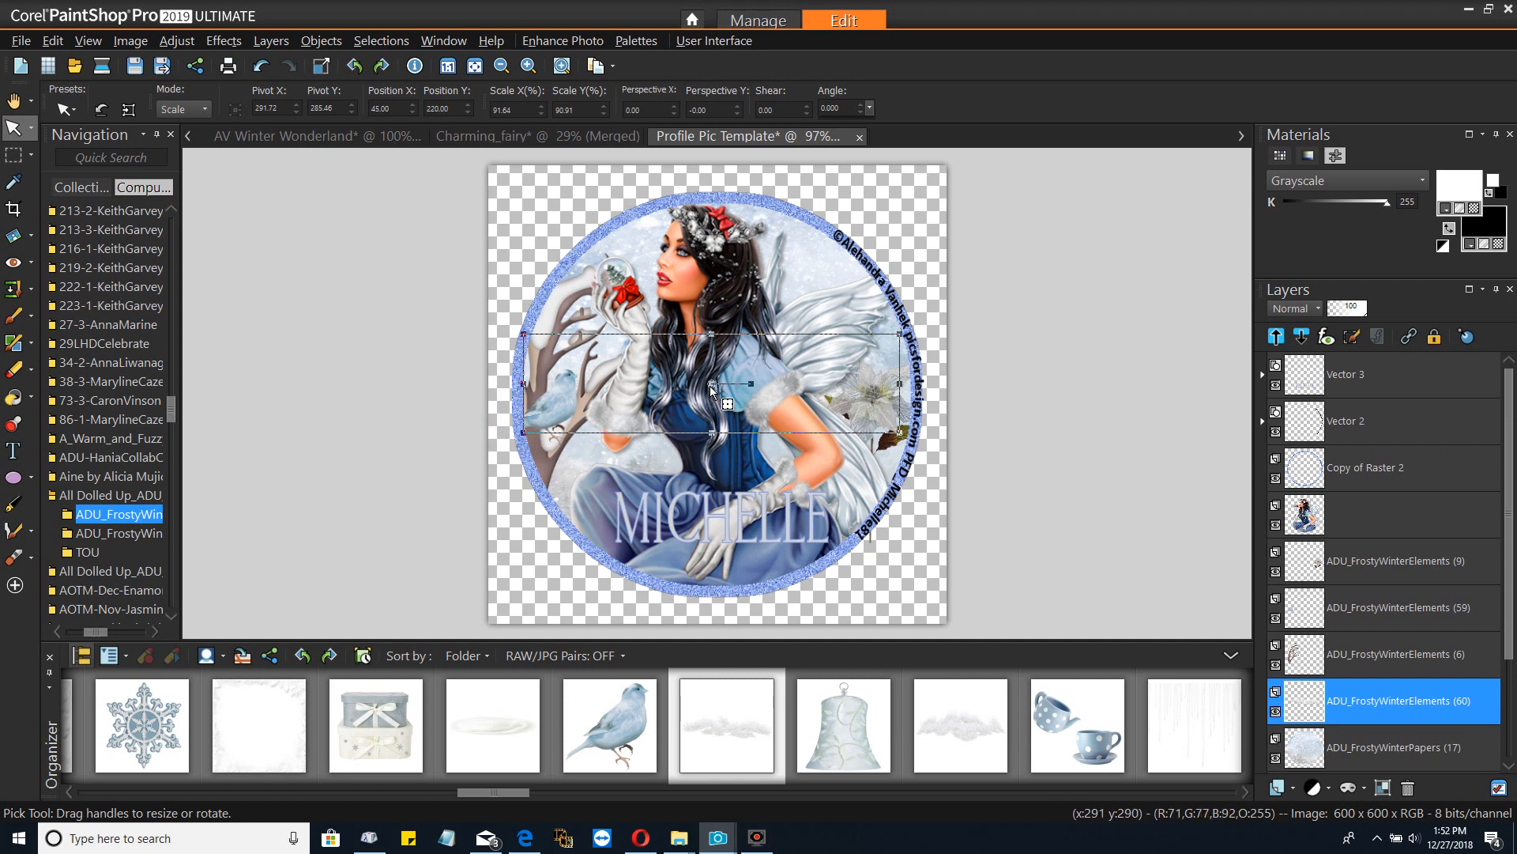
{"action": "left_click_drag", "start_coordinate": [710, 385], "coordinate": [703, 441]}
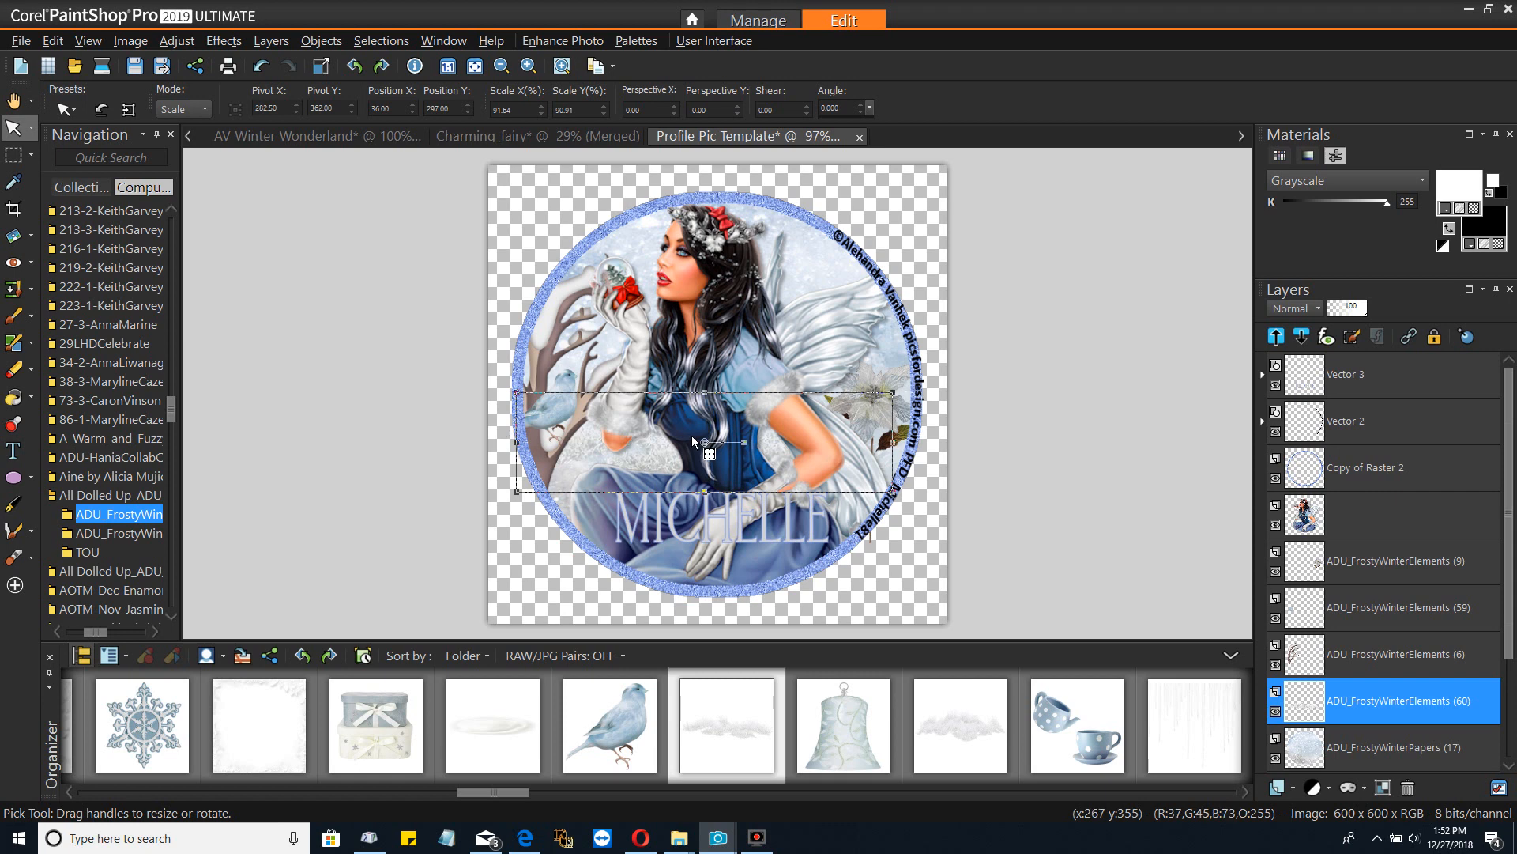
Save the profile picture as a new PSPIMAGE file named AV Winter Wonderland Profile
{"action": "left_click", "coordinate": [16, 42]}
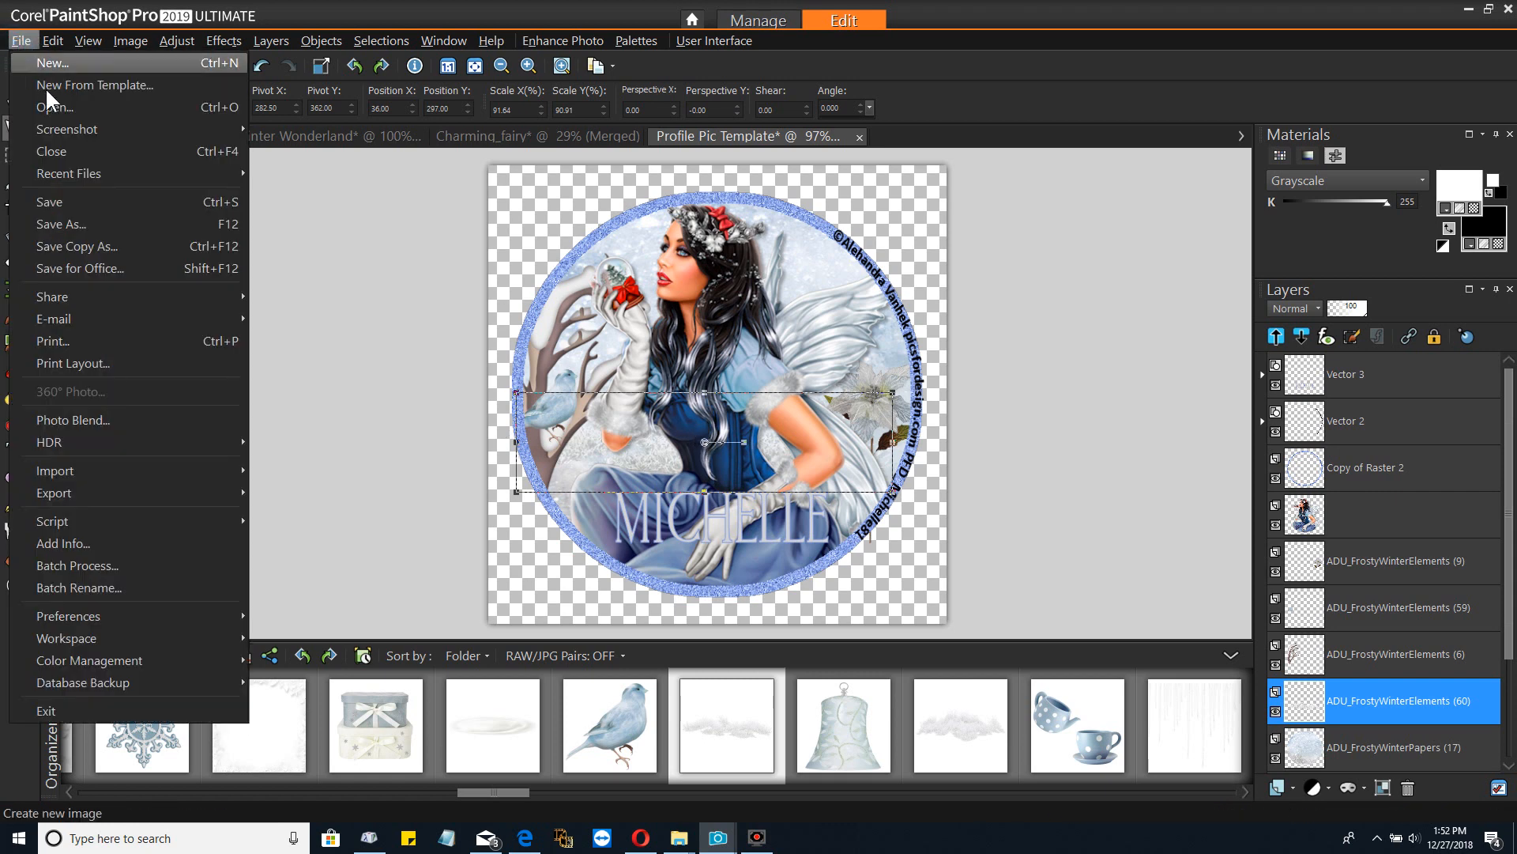
{"action": "left_click", "coordinate": [94, 229]}
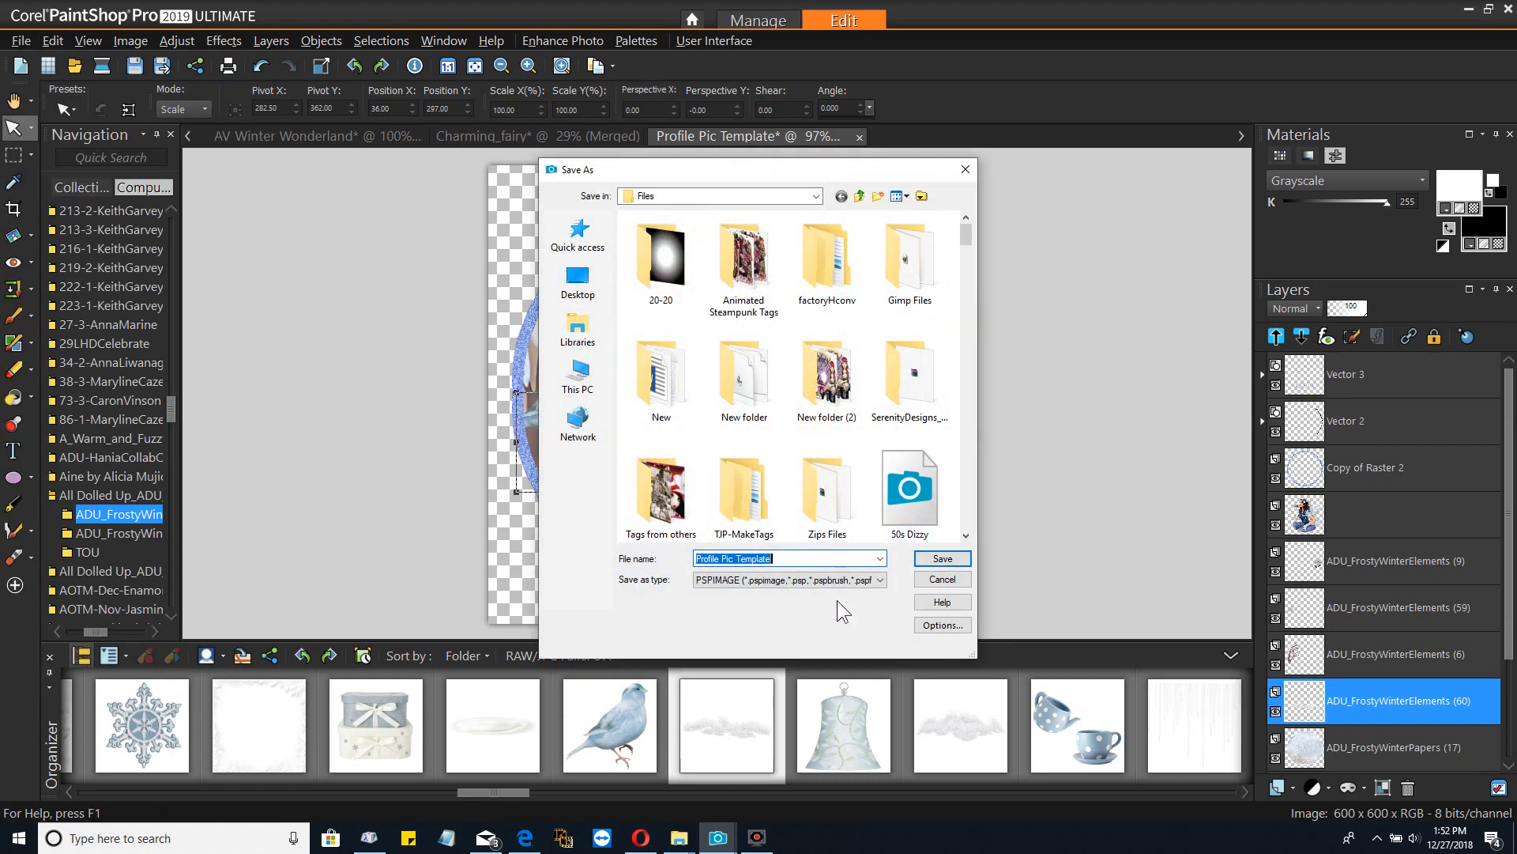
{"action": "type", "text": "A"}
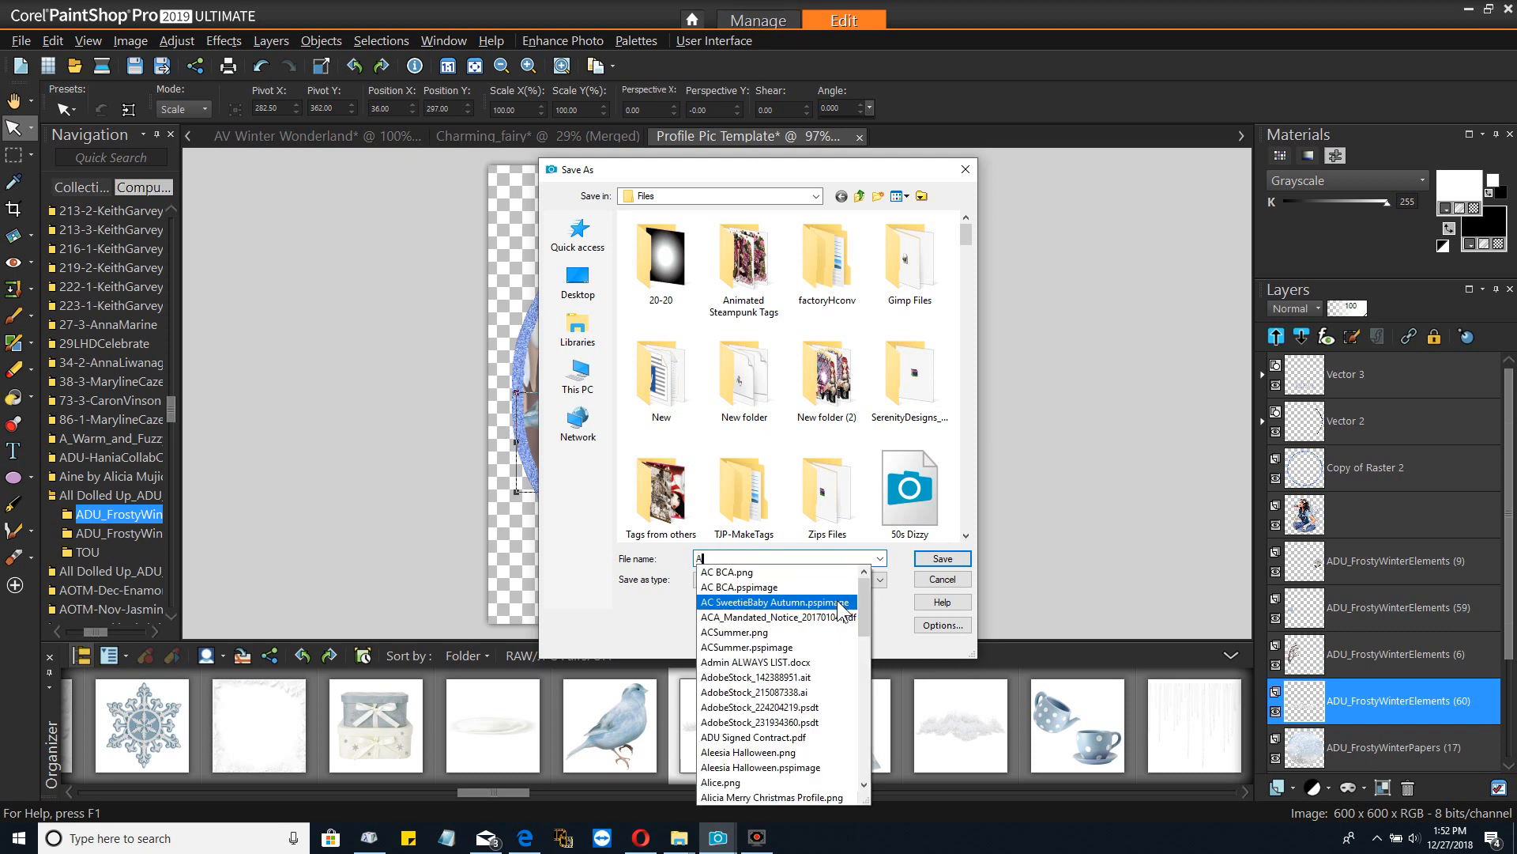
{"action": "type", "text": "V"}
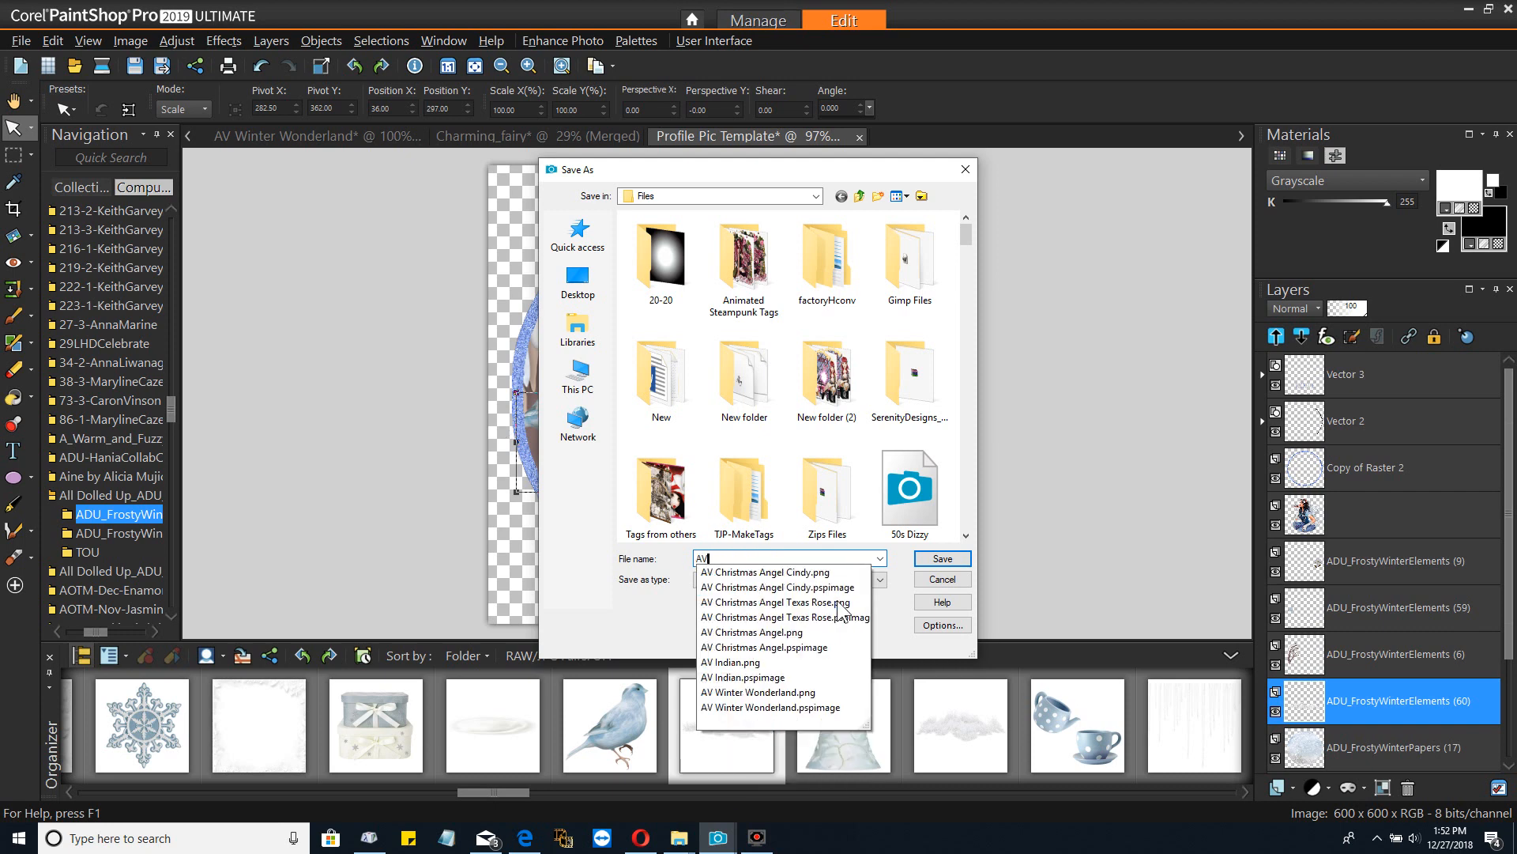
{"action": "type", "text": "Winter Wonderland"}
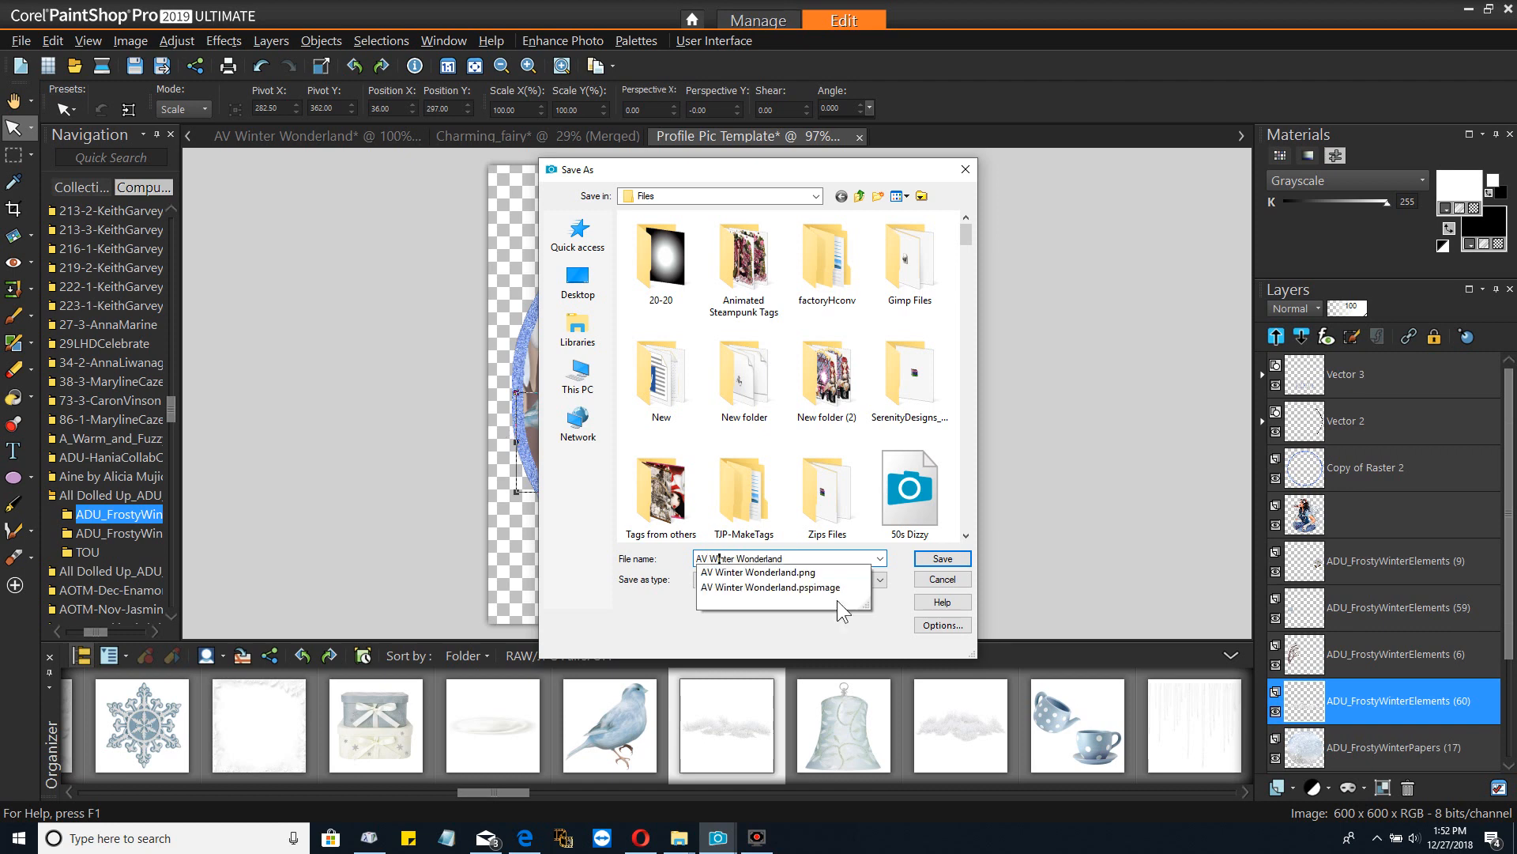
{"action": "key", "text": "End"}
{"action": "type", "text": "Prof"}
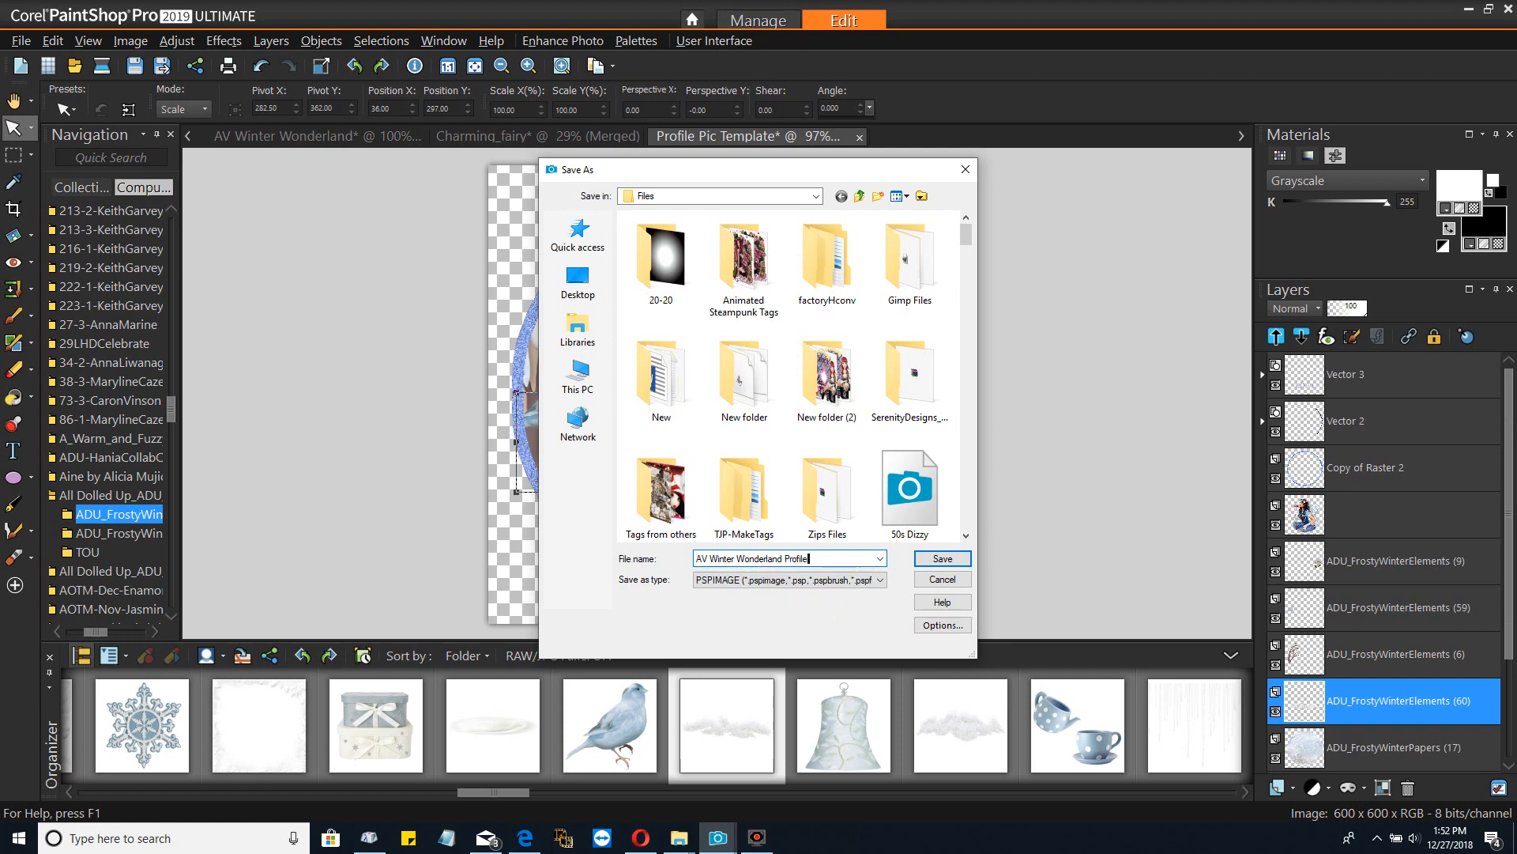
{"action": "key", "text": "Return"}
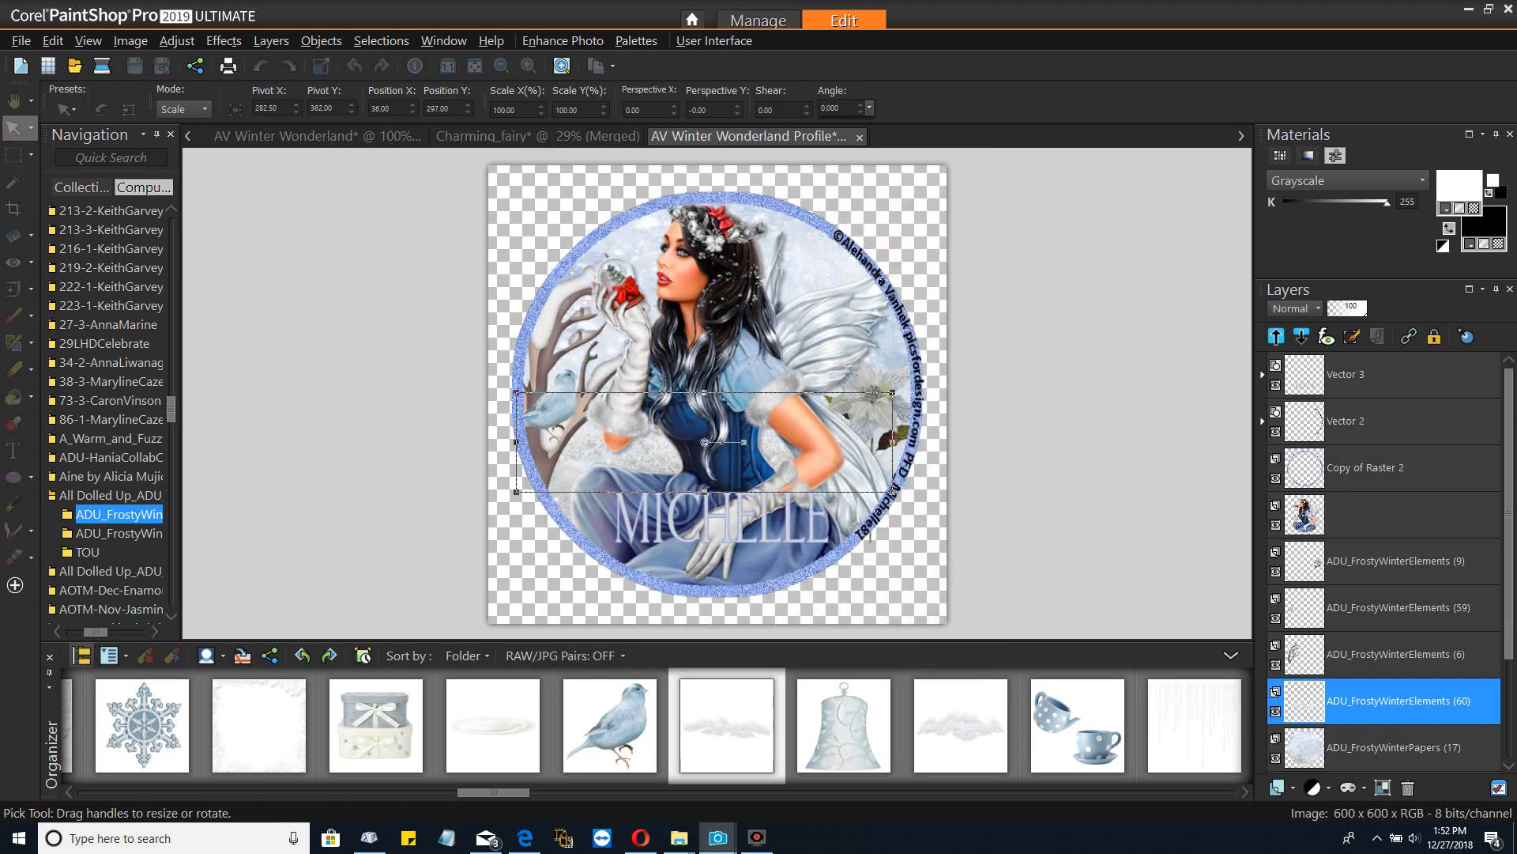
Save a merged PNG copy of the picture under the name AV Winter Wonderland Profile
{"action": "left_click", "coordinate": [21, 39]}
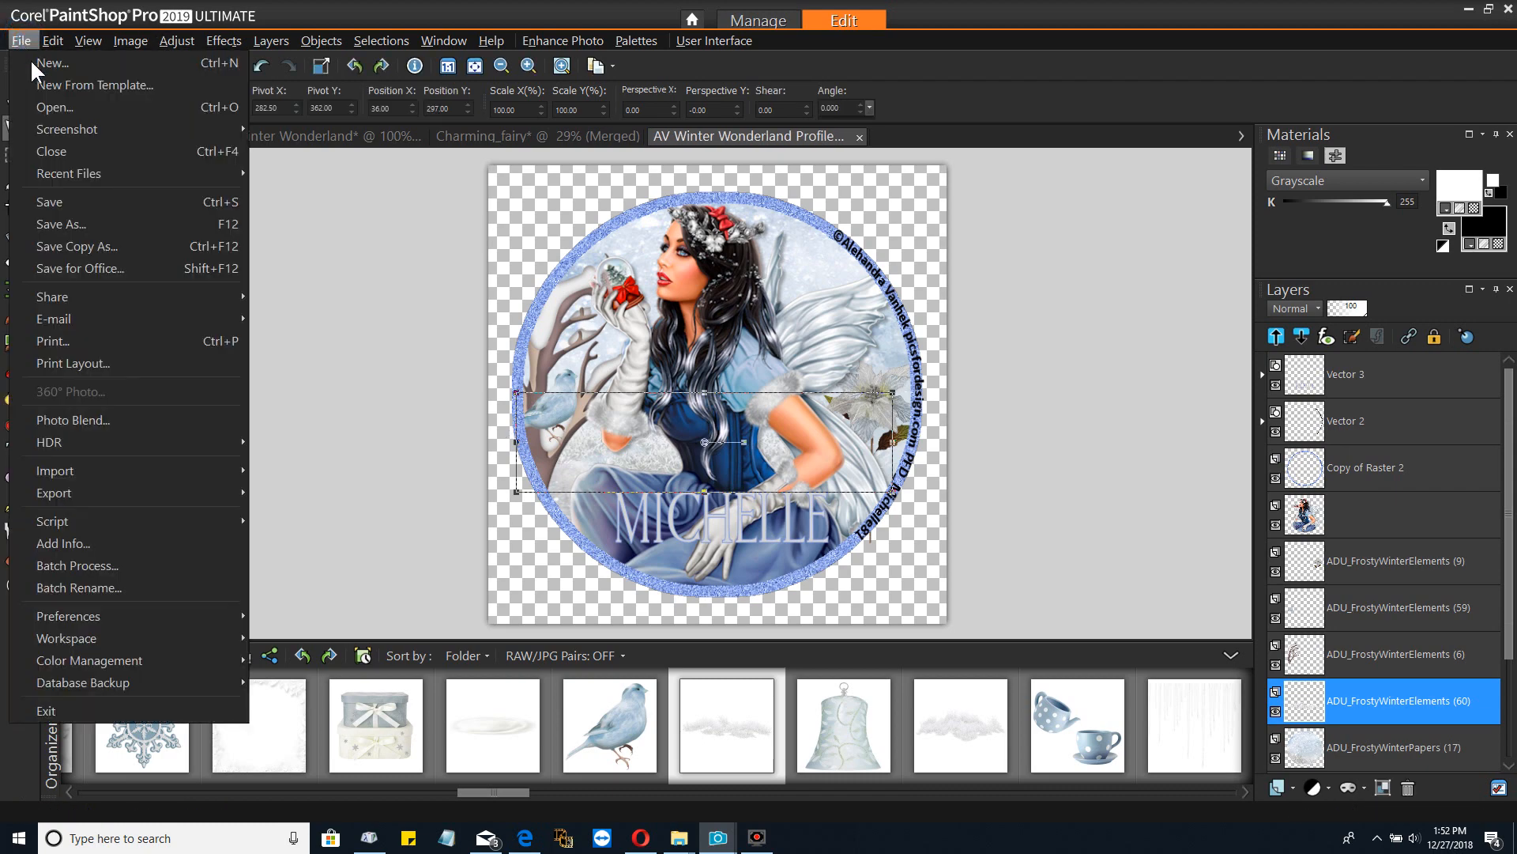
{"action": "left_click", "coordinate": [107, 245]}
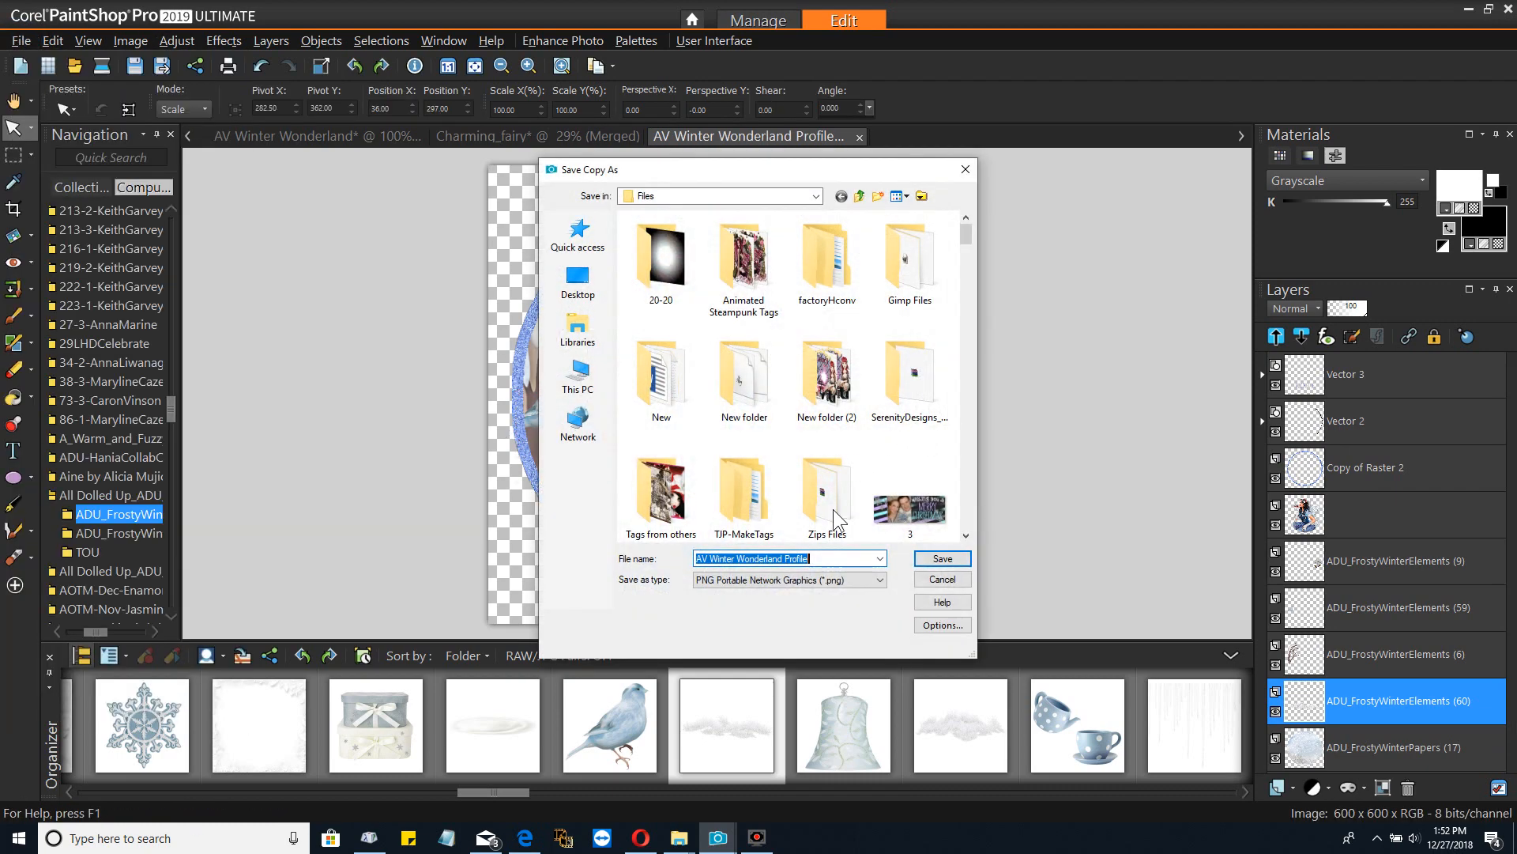
{"action": "left_click", "coordinate": [937, 561]}
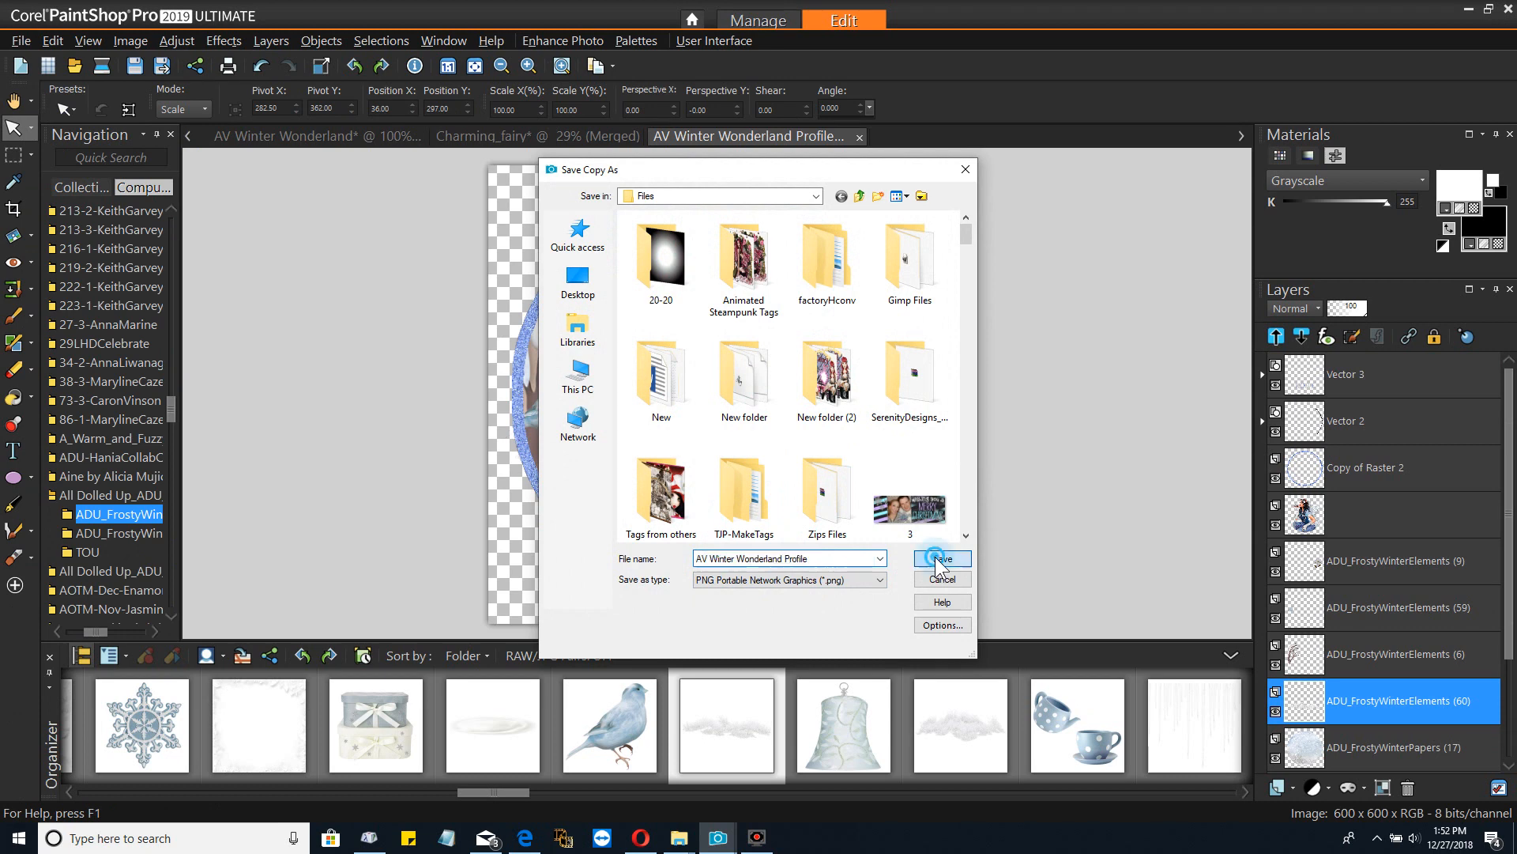
{"action": "left_click", "coordinate": [814, 457]}
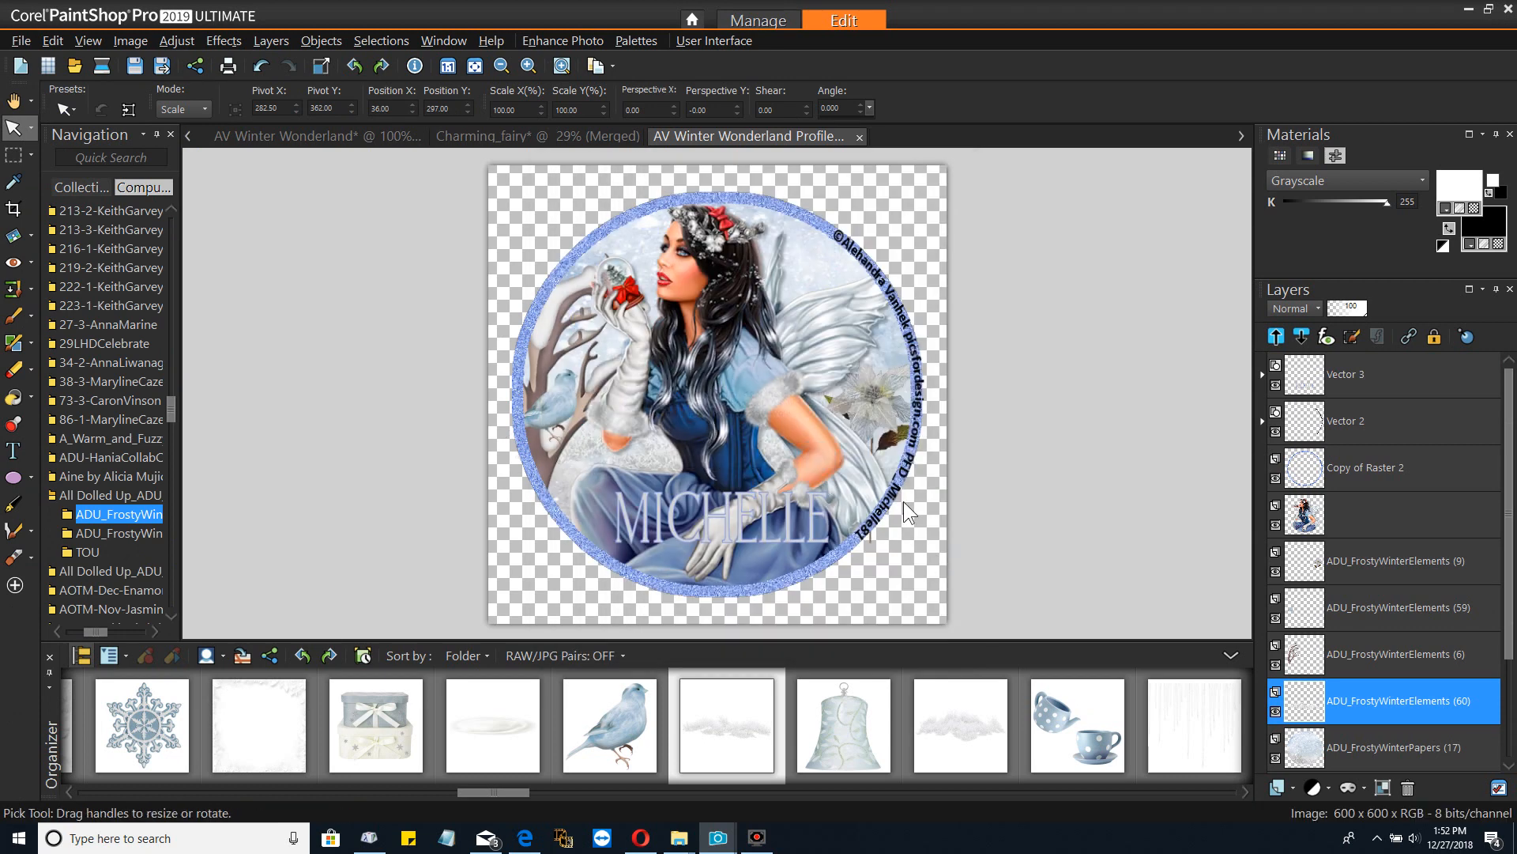
Scale the poinsettia to about 88%, move it slightly down to about position X 441, Y 276, and save the file
{"action": "left_click", "coordinate": [870, 424]}
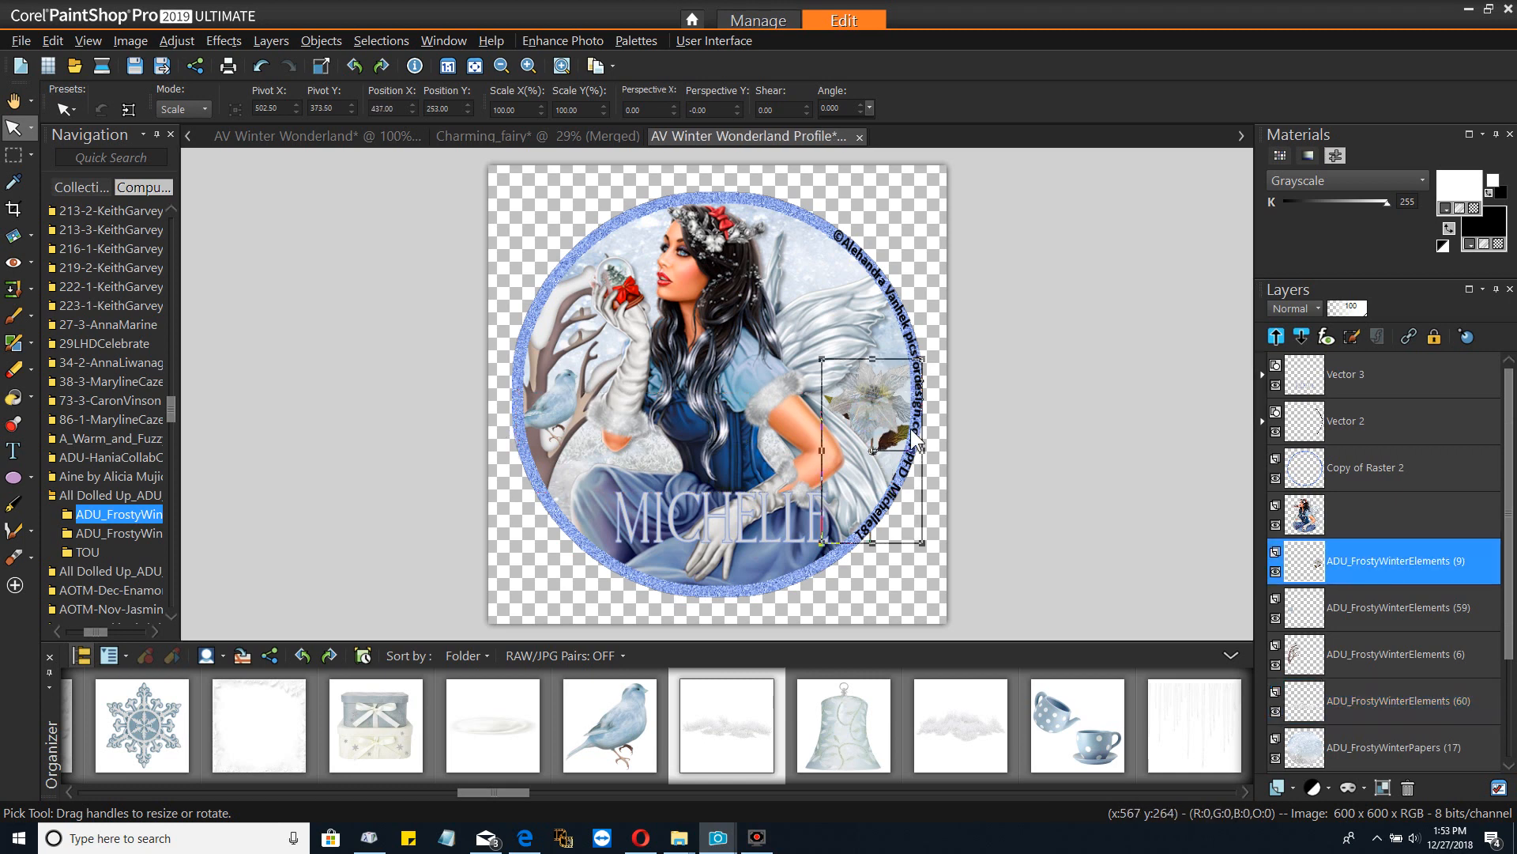
{"action": "left_click_drag", "start_coordinate": [922, 543], "coordinate": [905, 520]}
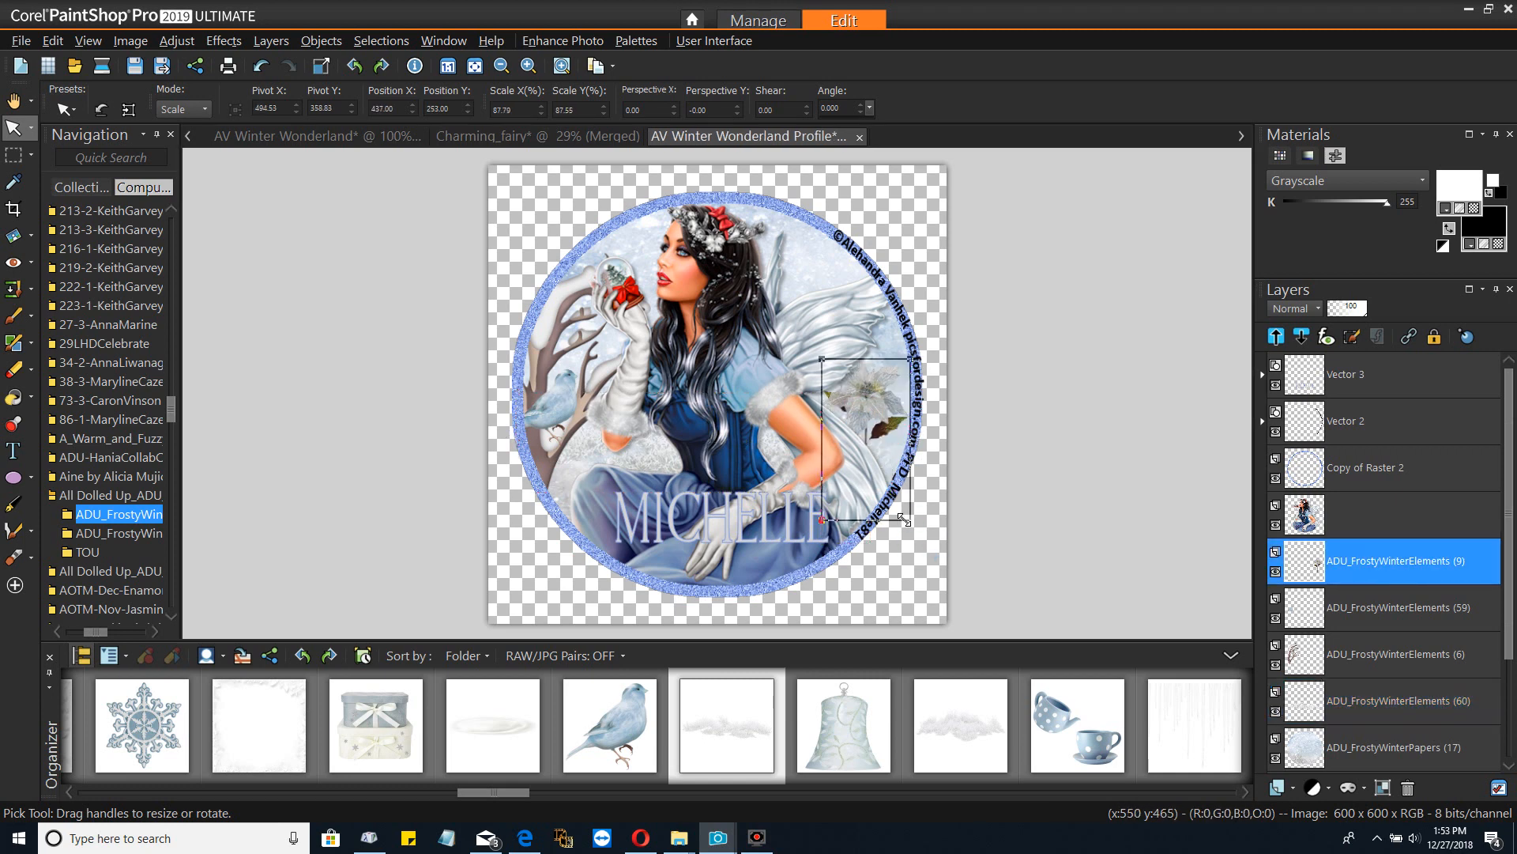
{"action": "left_click_drag", "start_coordinate": [860, 382], "coordinate": [863, 400]}
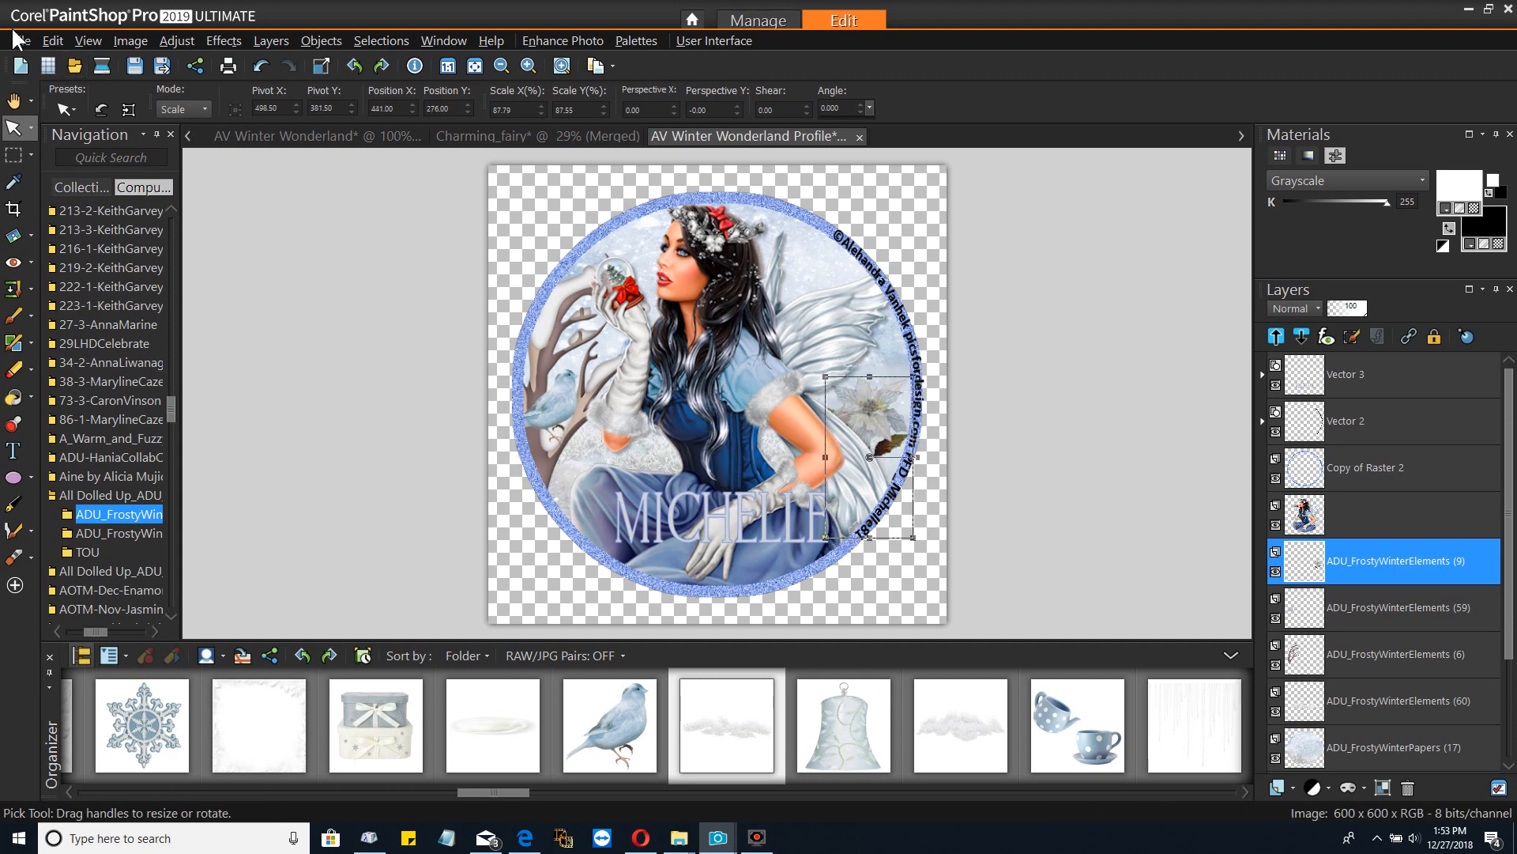
{"action": "left_click", "coordinate": [19, 41]}
{"action": "left_click", "coordinate": [50, 192]}
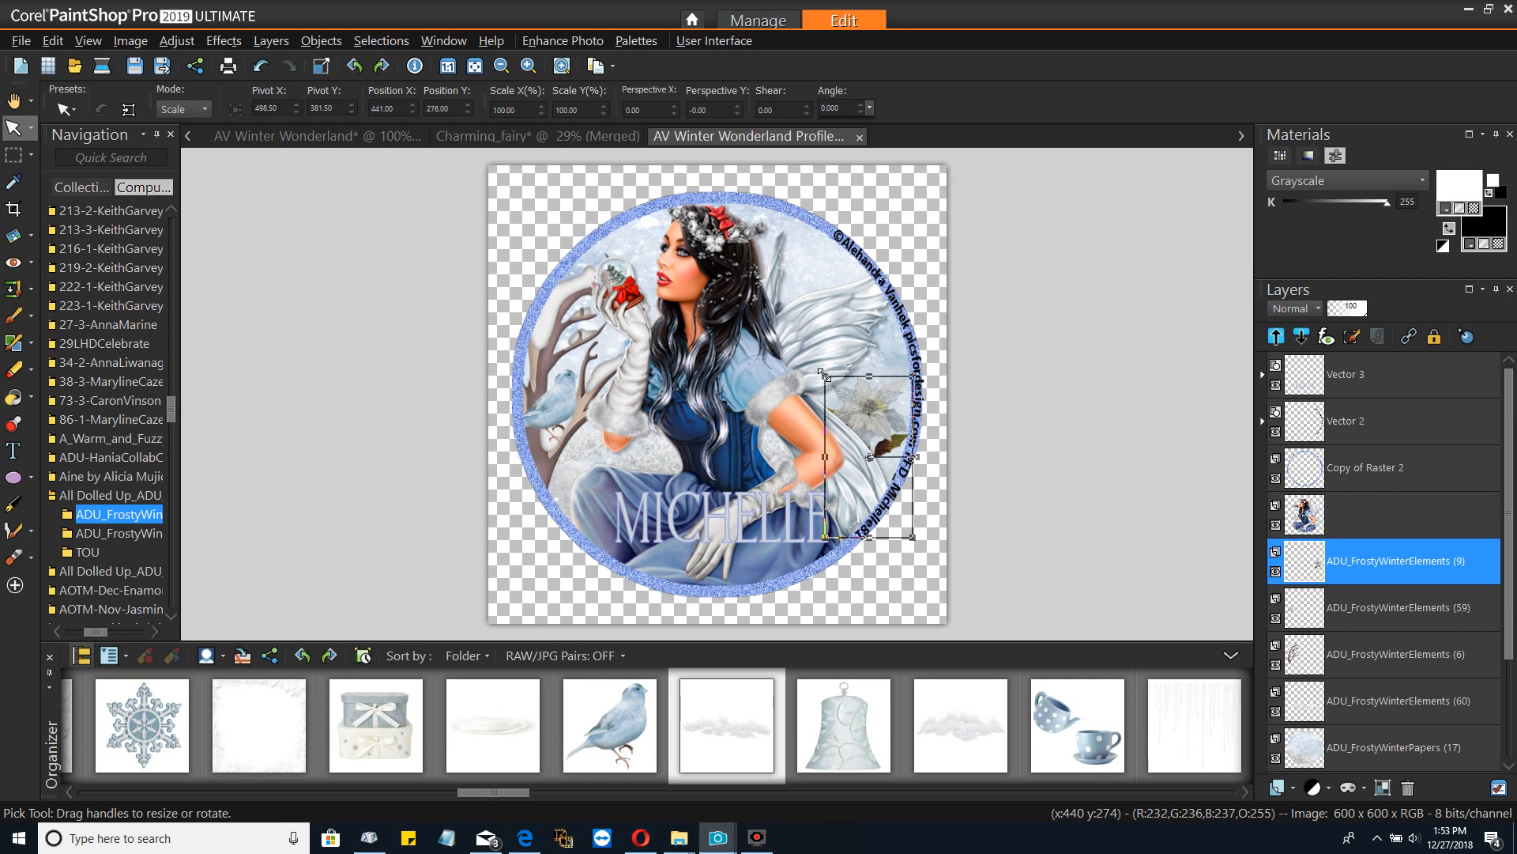
Shrink the poinsettia again to about 88%, place it inside the ring at about position X 453, Y 289, and save the file
{"action": "left_click_drag", "start_coordinate": [826, 377], "coordinate": [836, 395]}
{"action": "left_click_drag", "start_coordinate": [885, 440], "coordinate": [884, 430]}
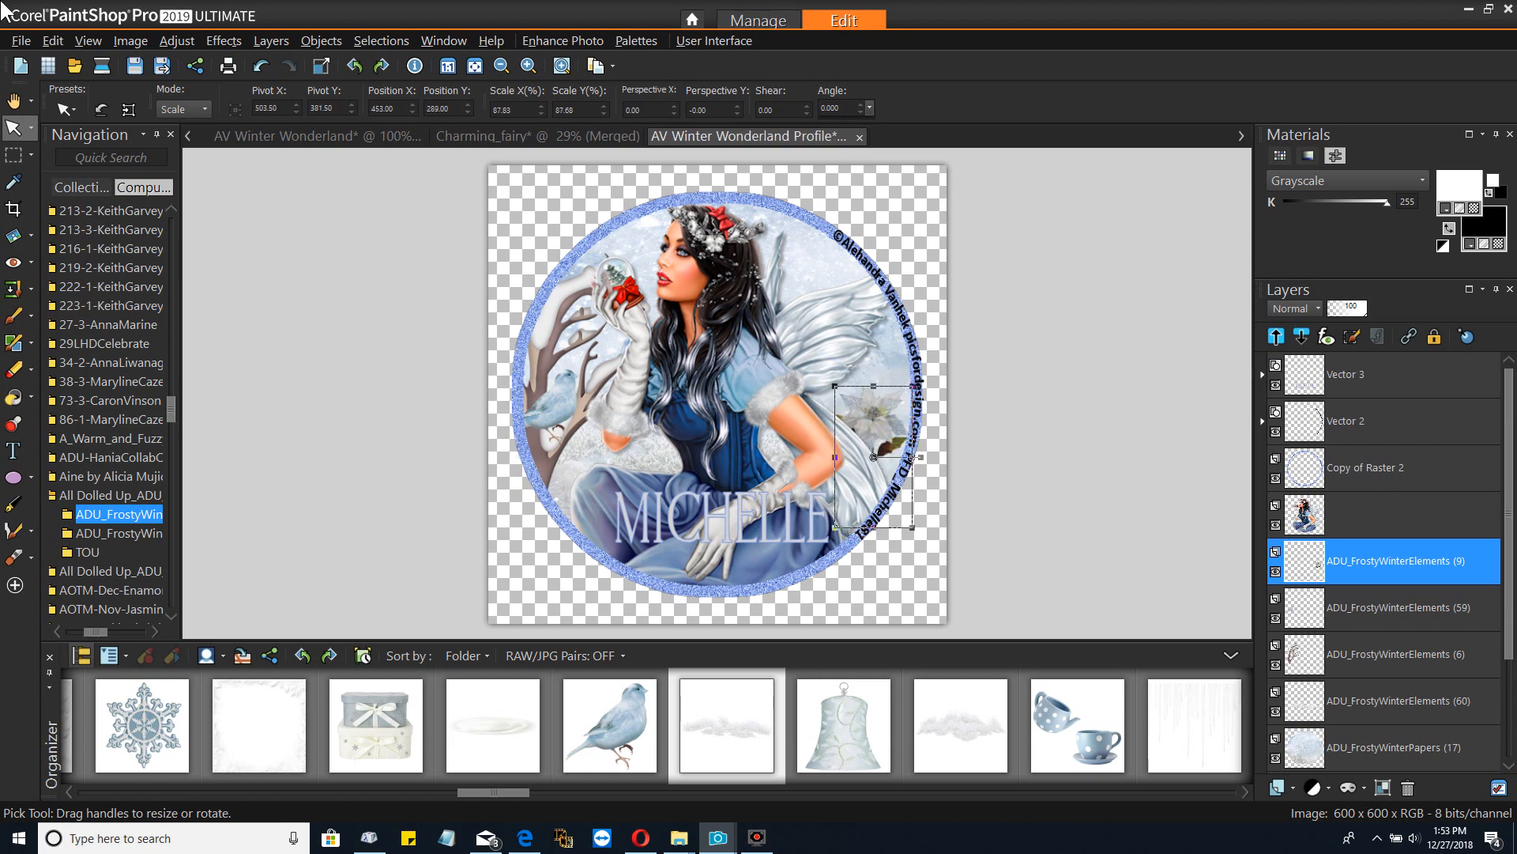
{"action": "left_click", "coordinate": [30, 35]}
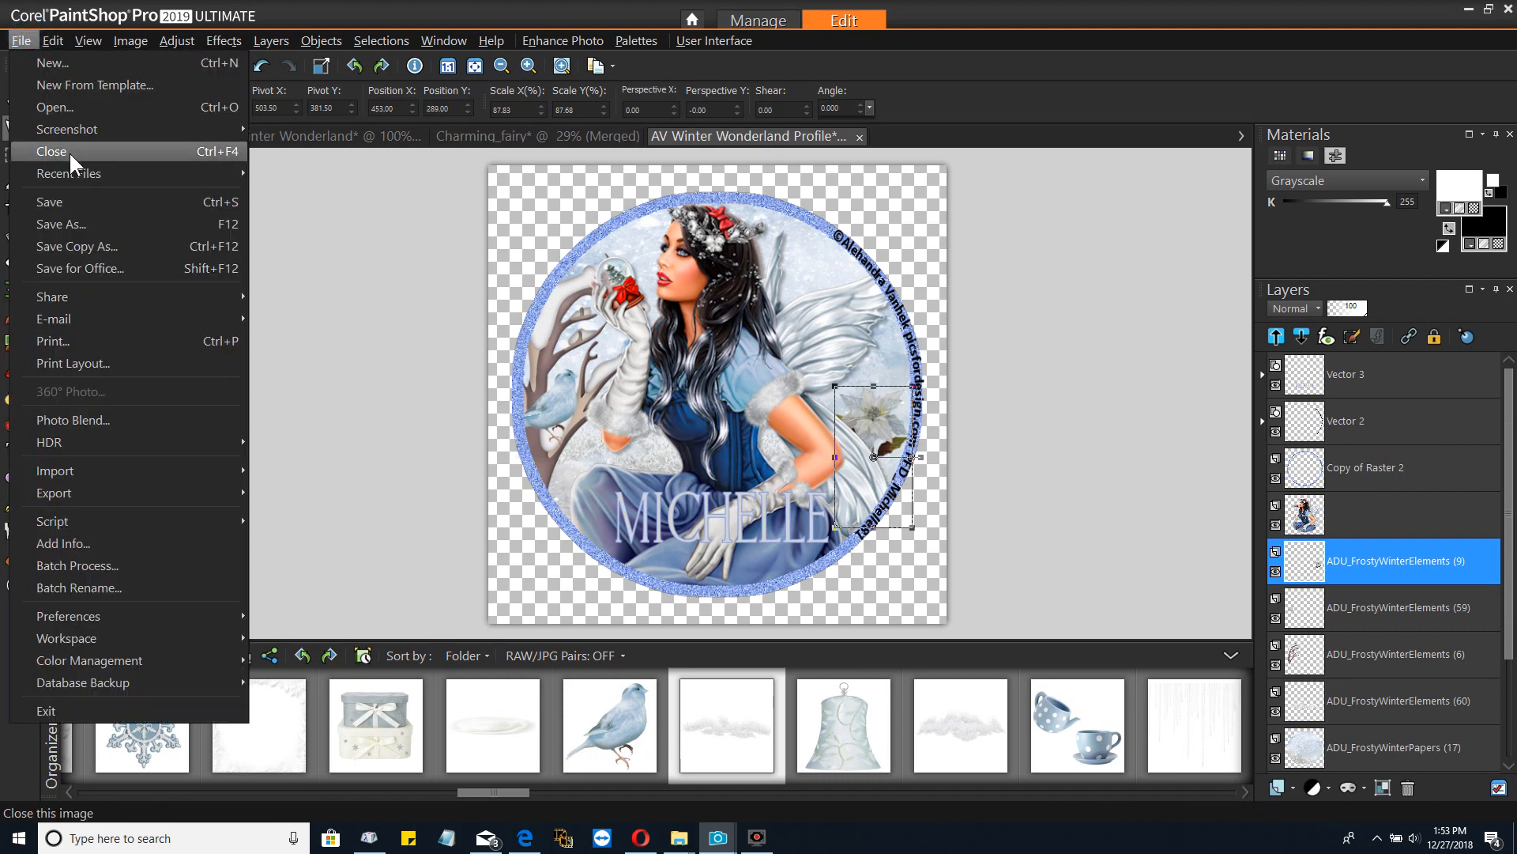
{"action": "left_click", "coordinate": [69, 192]}
Overwrite the AV Winter Wonderland Profile PNG copy with the updated picture, accepting the merged image
{"action": "left_click", "coordinate": [21, 40]}
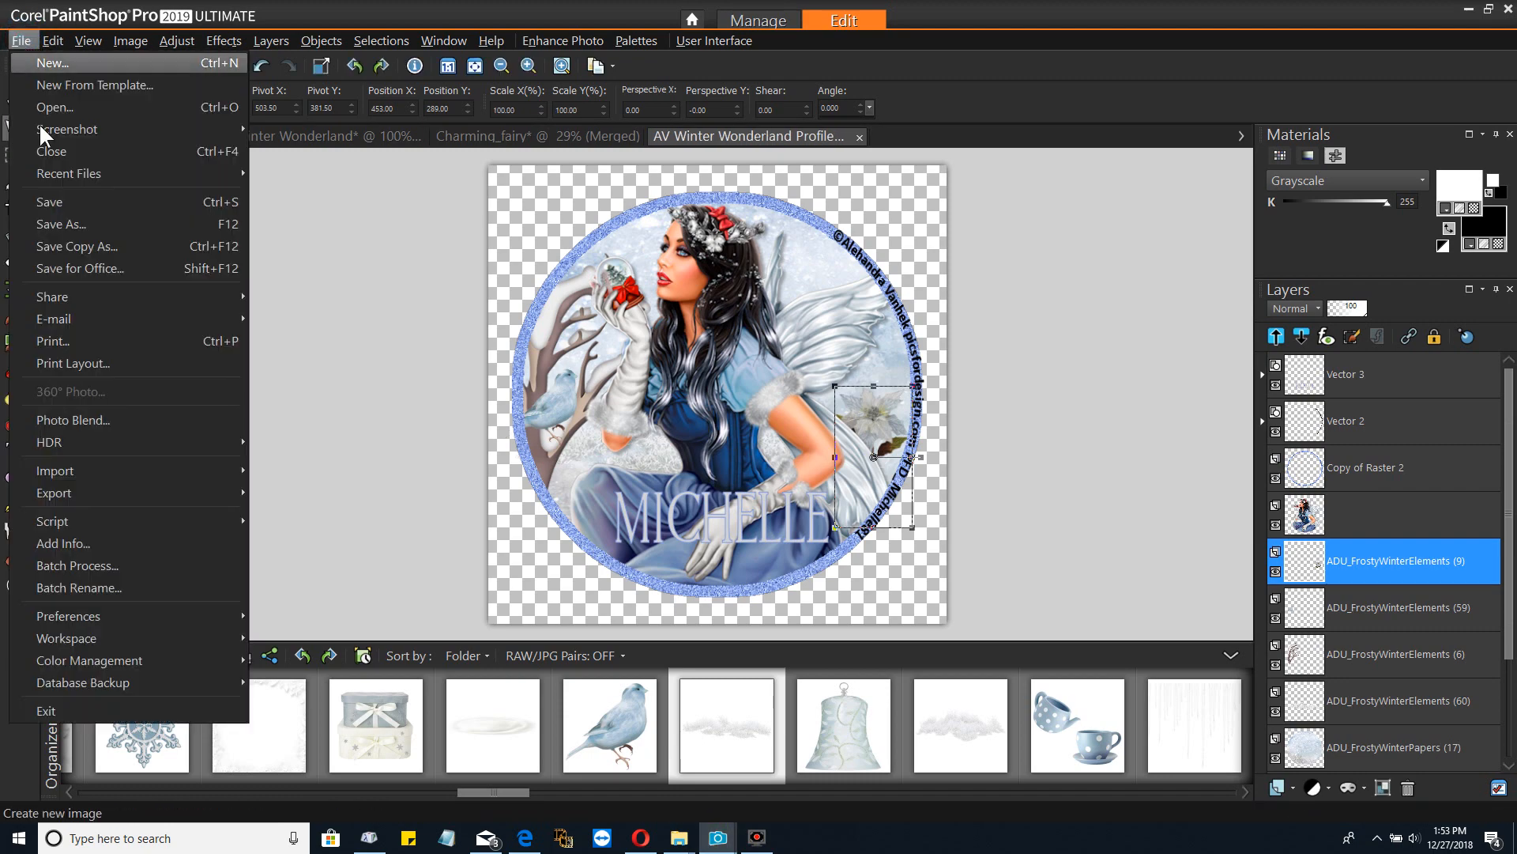
{"action": "left_click", "coordinate": [100, 247]}
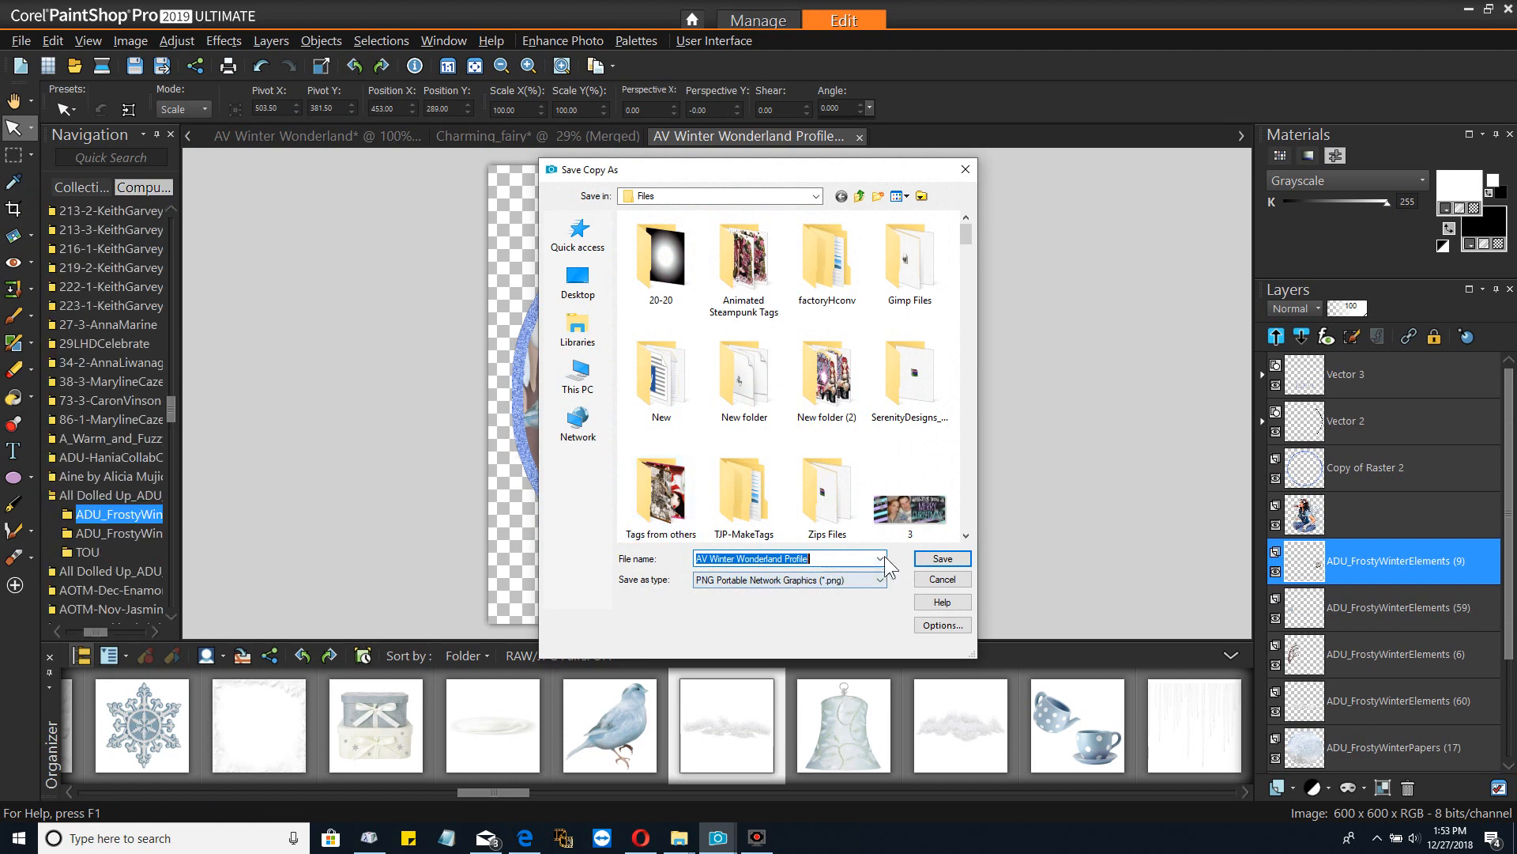
{"action": "left_click", "coordinate": [930, 566]}
{"action": "left_click", "coordinate": [773, 448]}
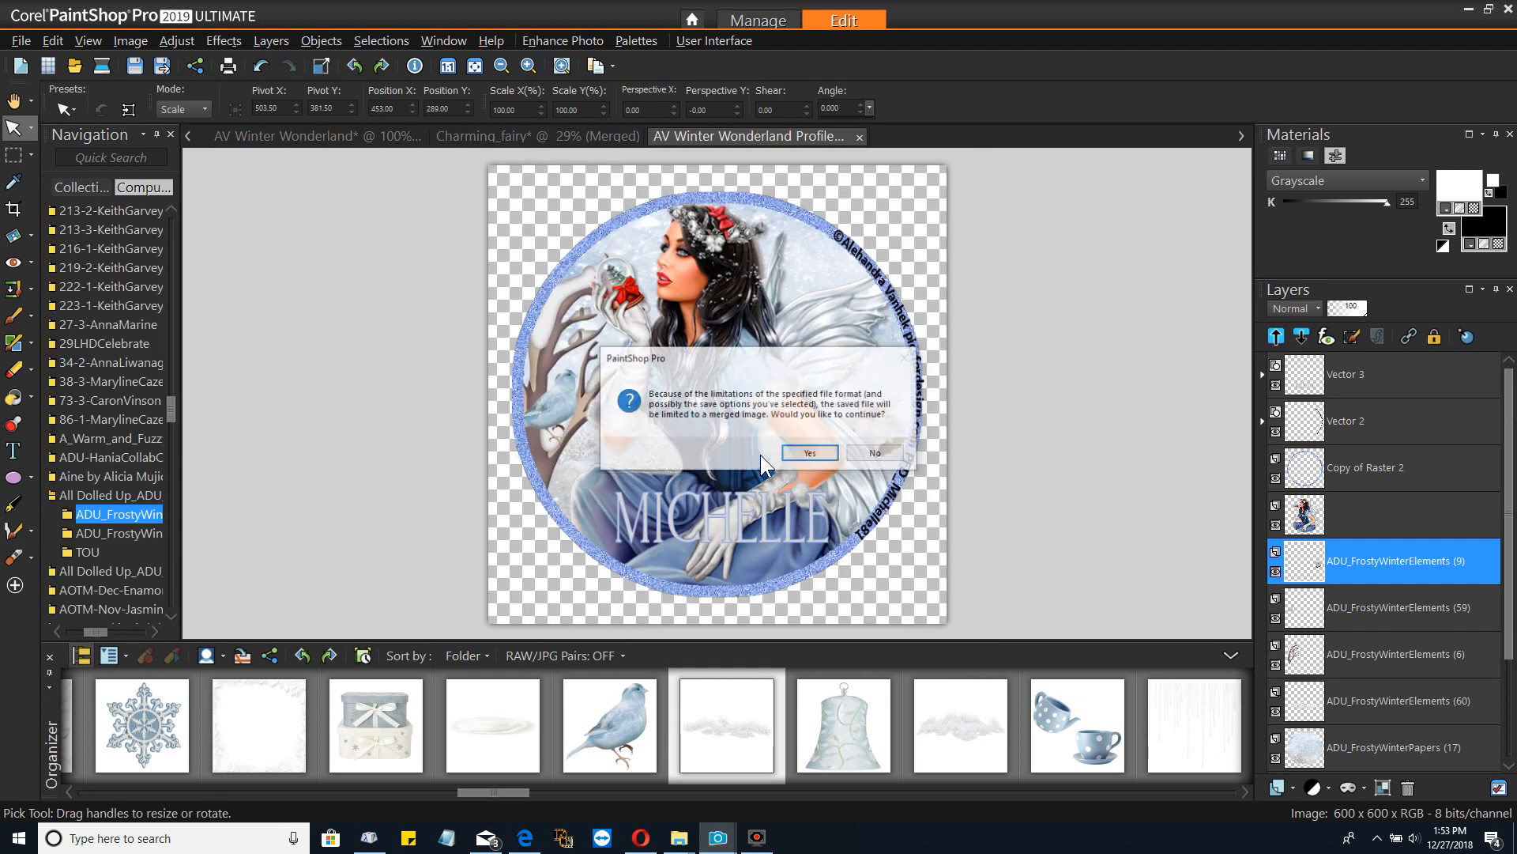
{"action": "left_click", "coordinate": [811, 453]}
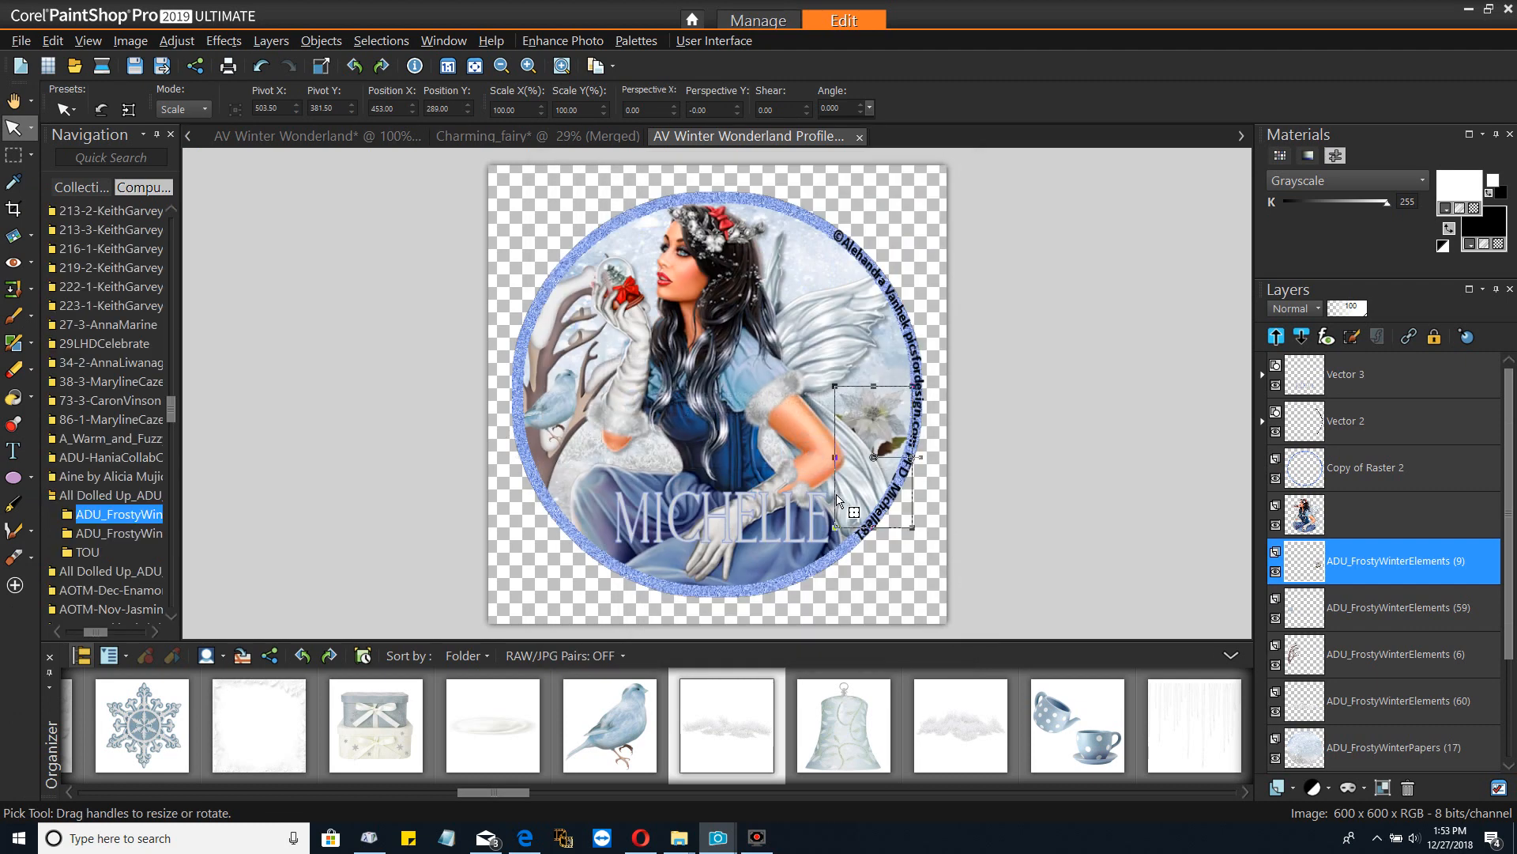